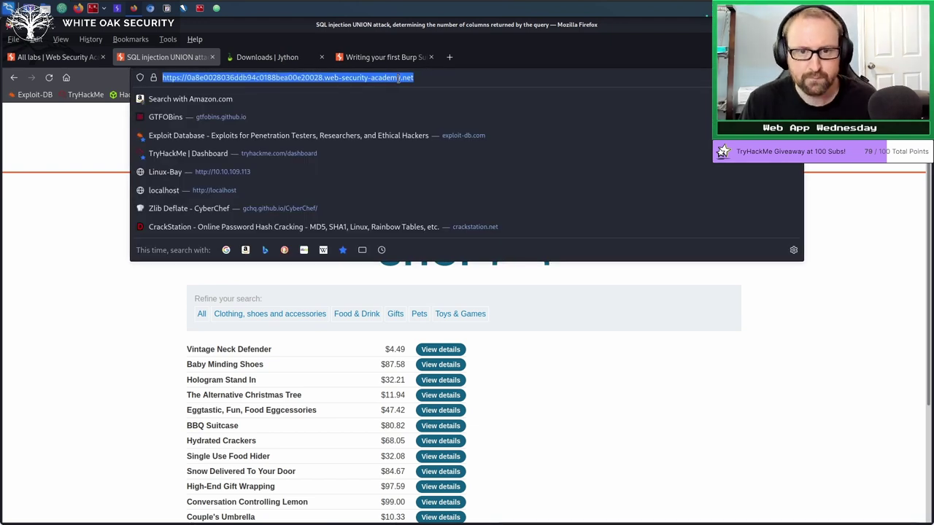
Copy the lab page URL, check Proxy HTTP history in Burp, and open the Target site map.
{"action": "left_click", "coordinate": [425, 77]}
{"action": "key", "text": "ctrl+a"}
{"action": "key", "text": "ctrl+c"}
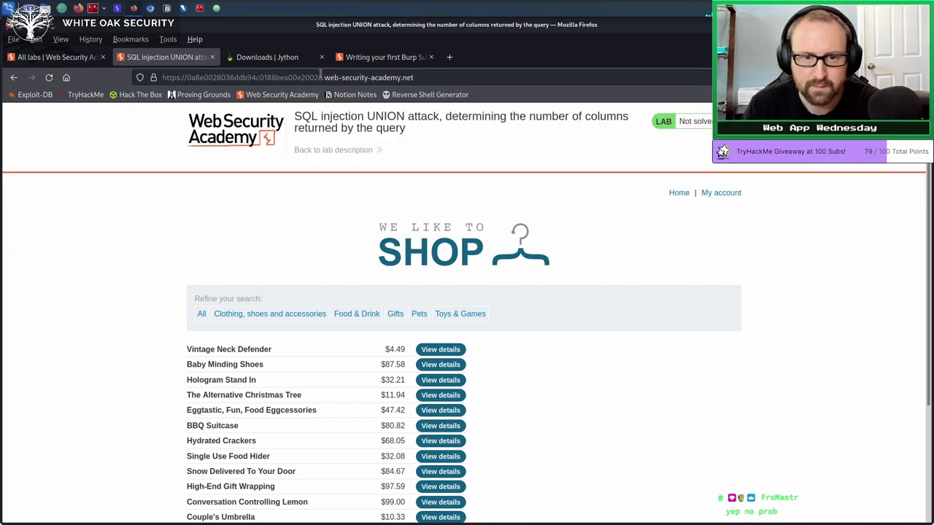
{"action": "left_click", "coordinate": [120, 9]}
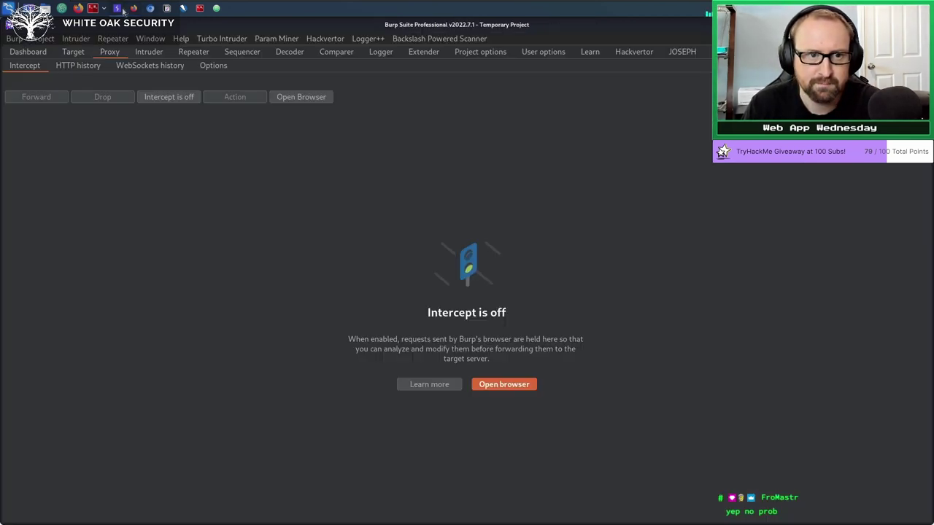
{"action": "left_click", "coordinate": [83, 67]}
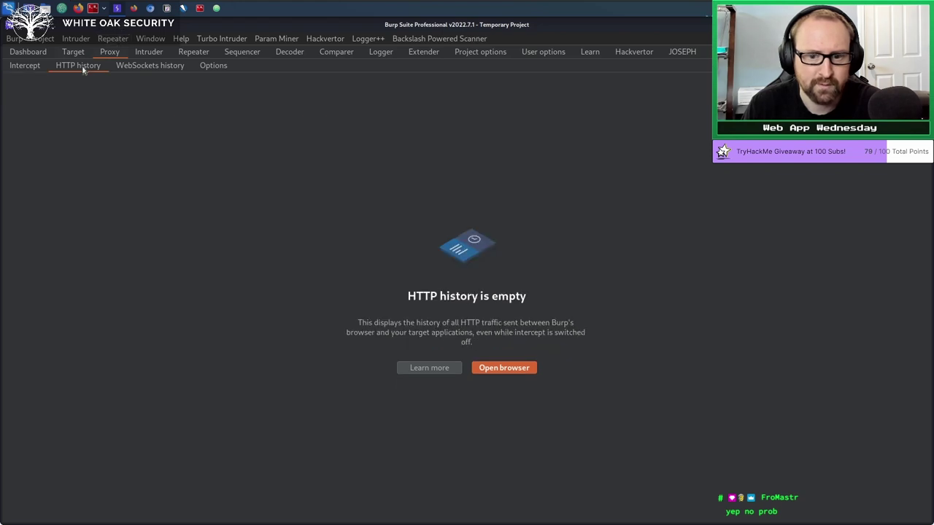
{"action": "left_click", "coordinate": [152, 13]}
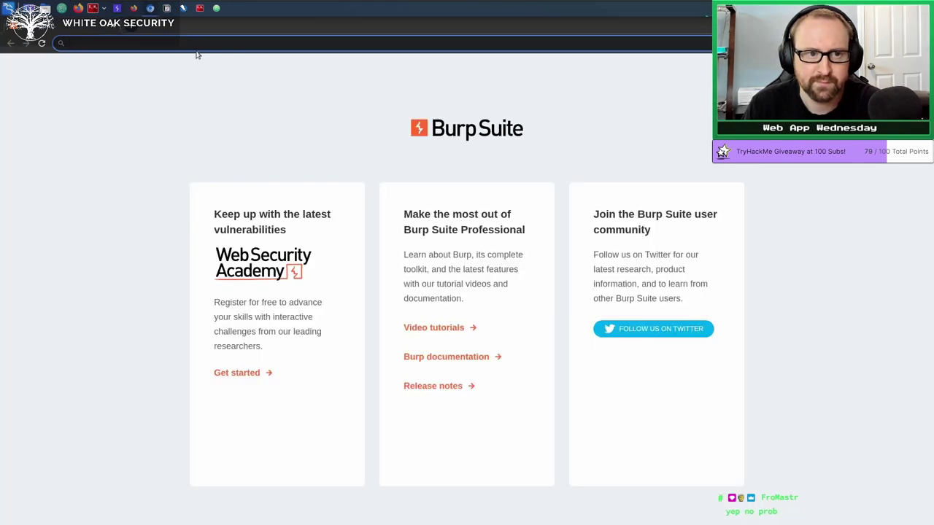
{"action": "left_click", "coordinate": [118, 8]}
{"action": "left_click", "coordinate": [76, 52]}
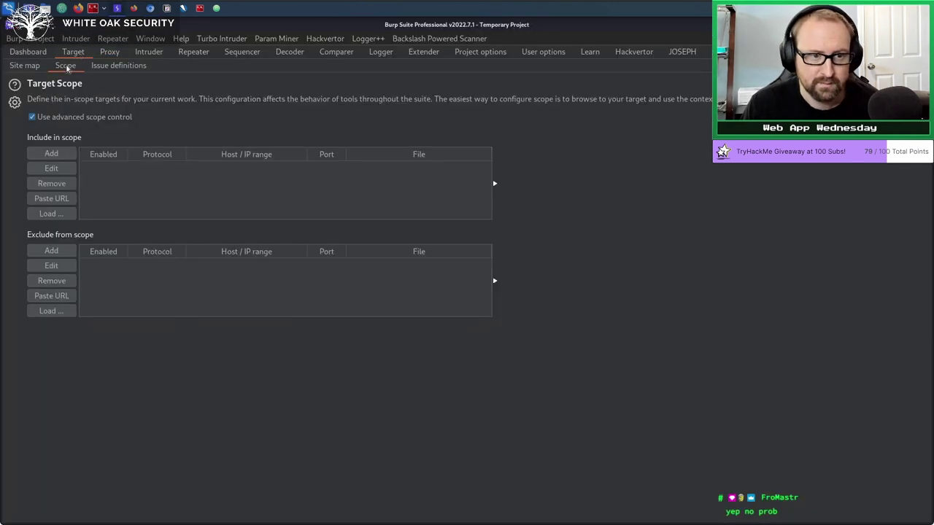
Add the pasted lab URL as an in-scope prefix in Target Scope.
{"action": "left_click", "coordinate": [65, 66]}
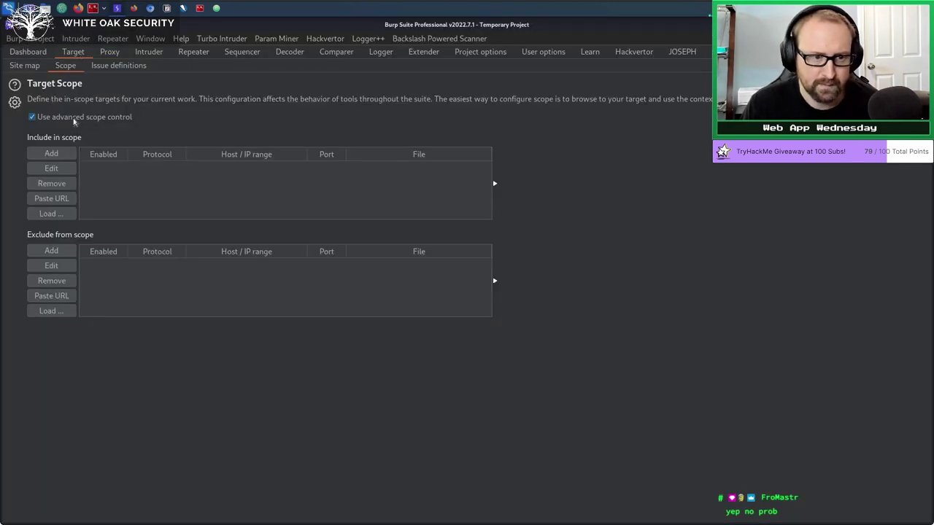
{"action": "left_click", "coordinate": [74, 119]}
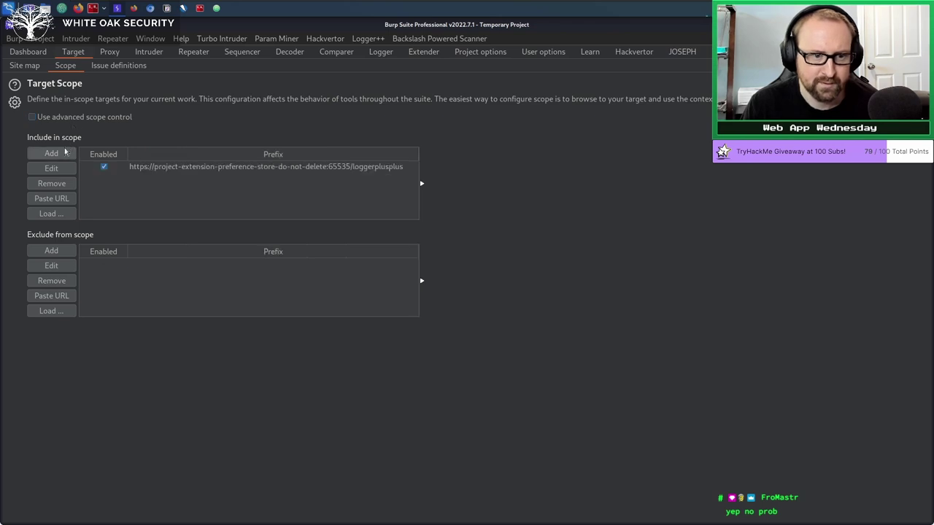
{"action": "left_click", "coordinate": [65, 152]}
{"action": "left_click", "coordinate": [408, 270]}
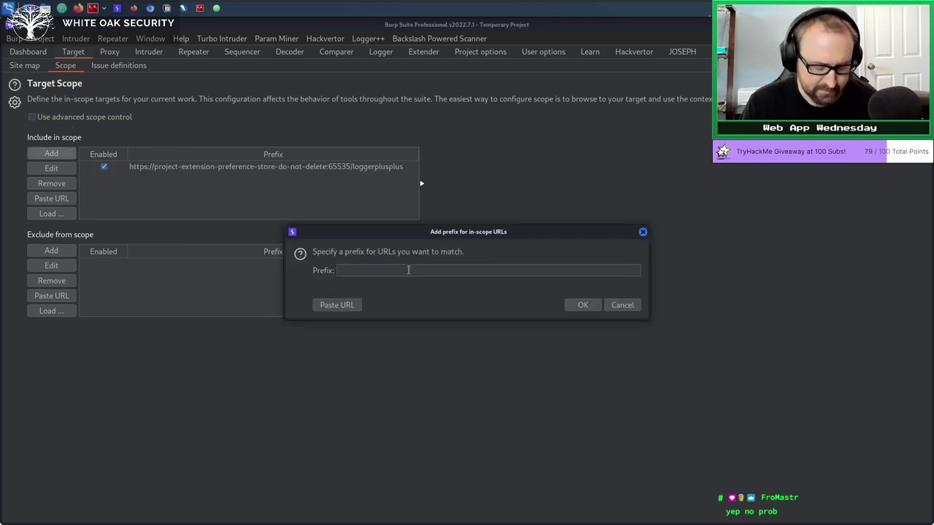
{"action": "key", "text": "ctrl+v"}
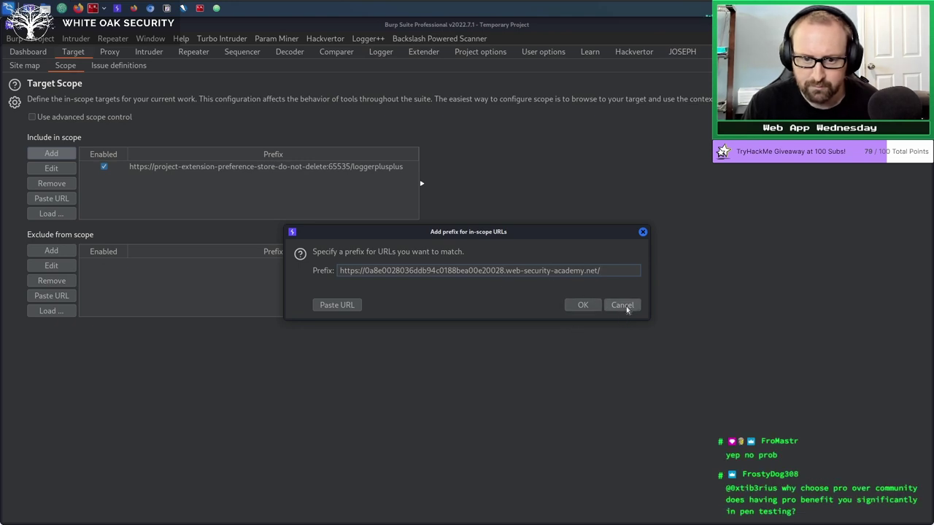
{"action": "left_click", "coordinate": [584, 308]}
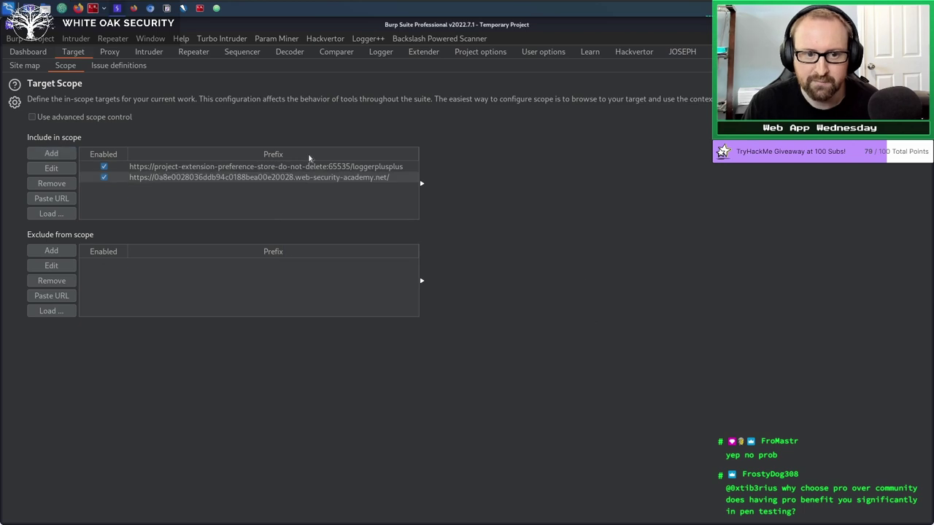
With advanced scope control on, add host web-security-academy.net as a scope entry.
{"action": "left_click", "coordinate": [42, 118]}
{"action": "left_click", "coordinate": [53, 153]}
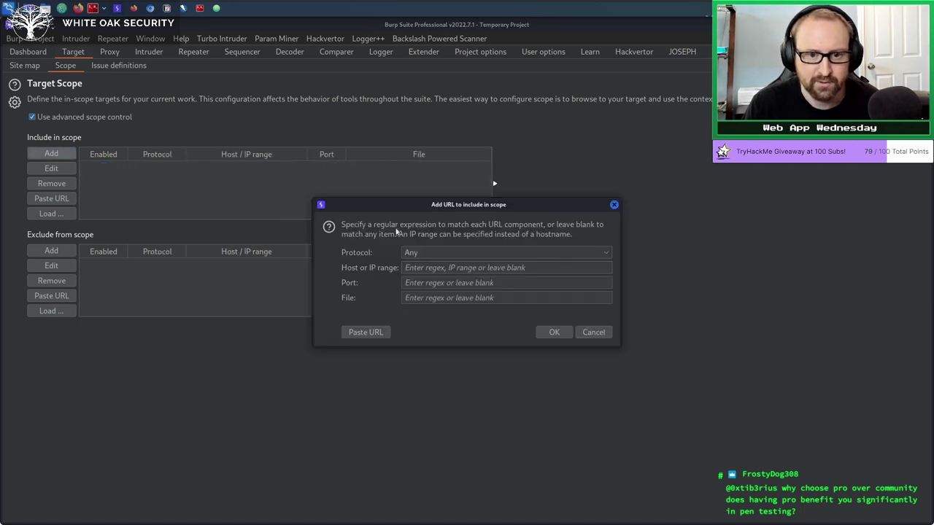
{"action": "left_click", "coordinate": [417, 268]}
{"action": "key", "text": "ctrl+v"}
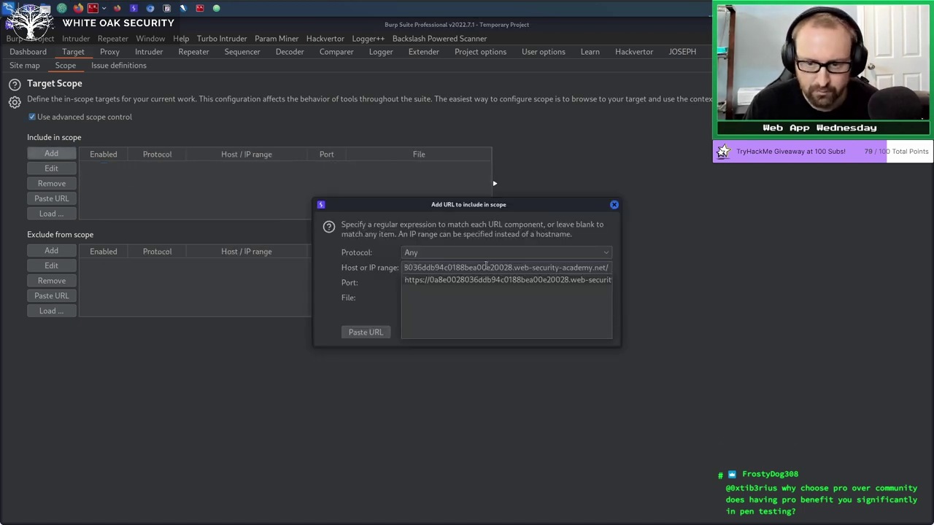
{"action": "left_click", "coordinate": [521, 266]}
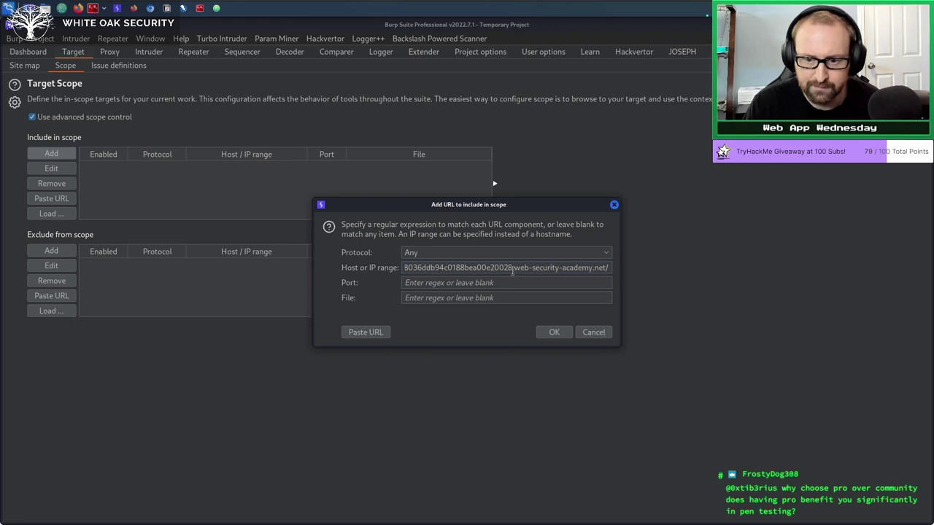
{"action": "left_click_drag", "start_coordinate": [516, 268], "coordinate": [312, 263]}
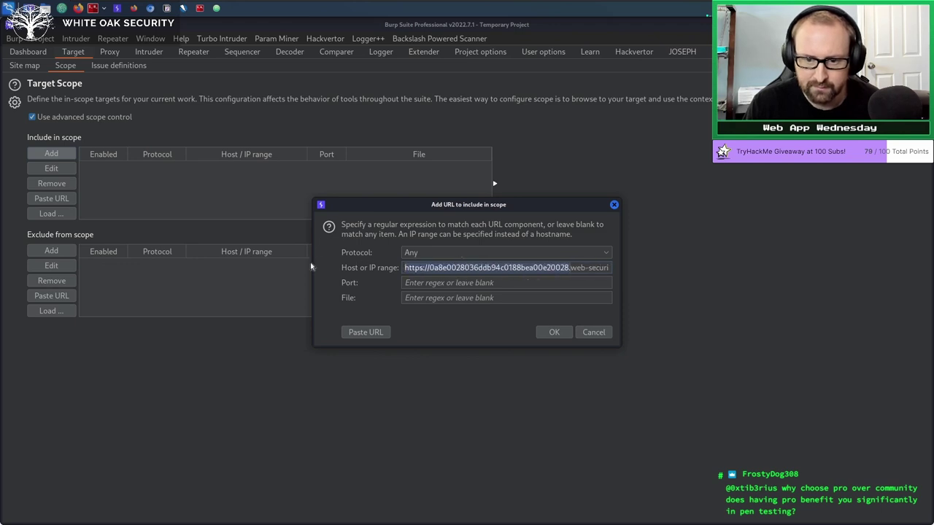
{"action": "key", "text": "BackSpace"}
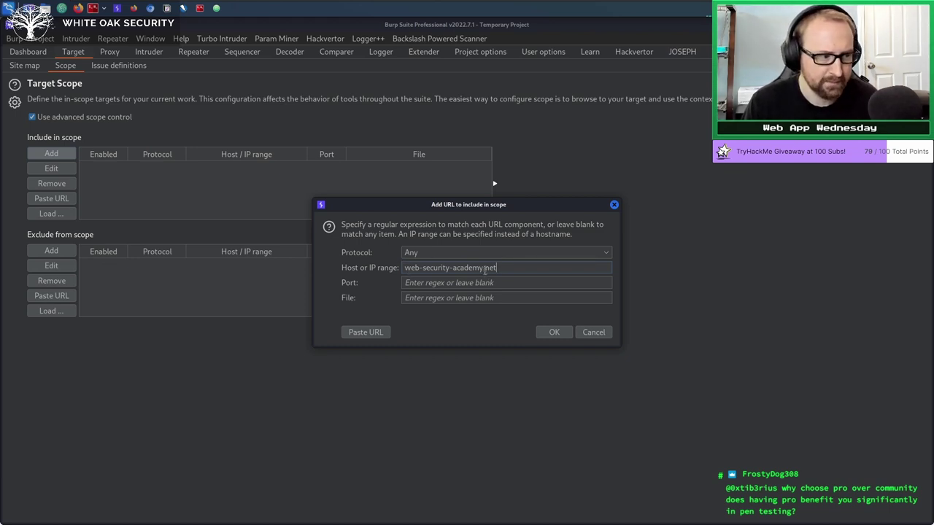
{"action": "left_click", "coordinate": [555, 333]}
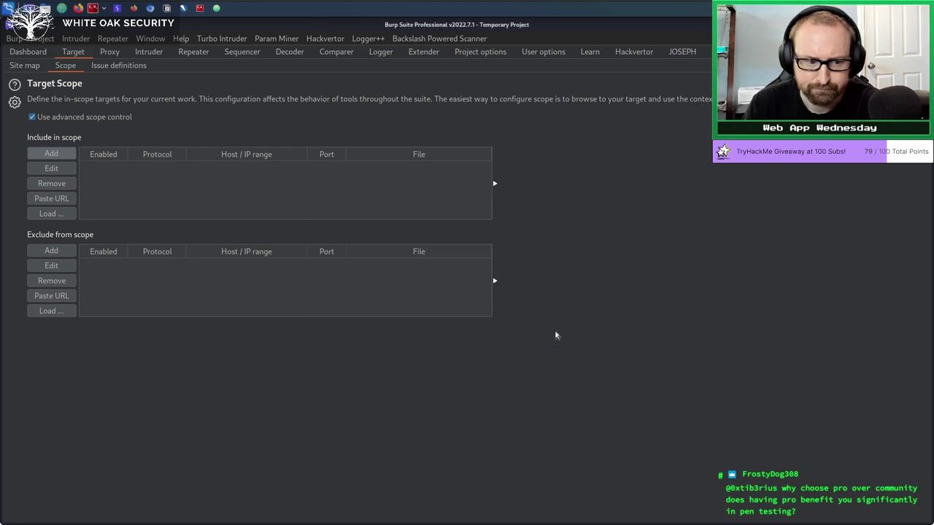
Choose to keep logging out-of-scope items to Proxy history.
{"action": "left_click_drag", "start_coordinate": [437, 223], "coordinate": [409, 225]}
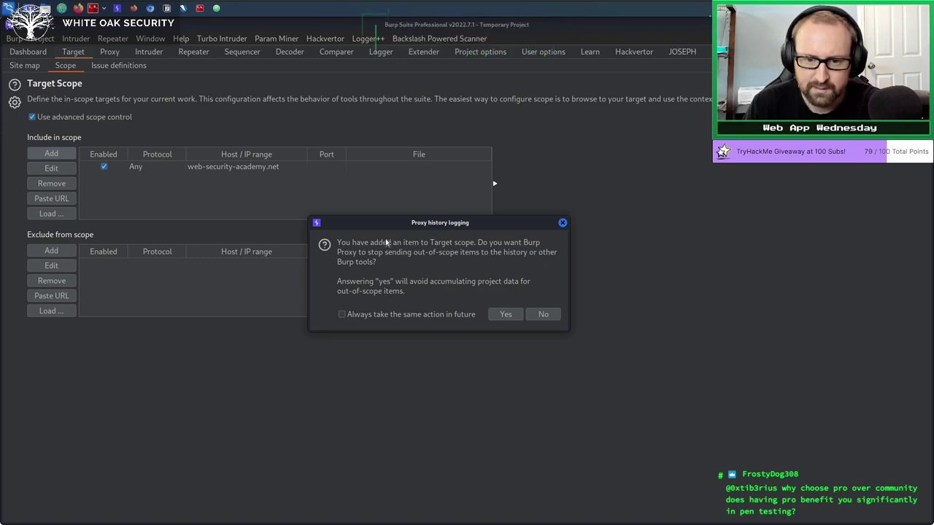
{"action": "left_click", "coordinate": [544, 314]}
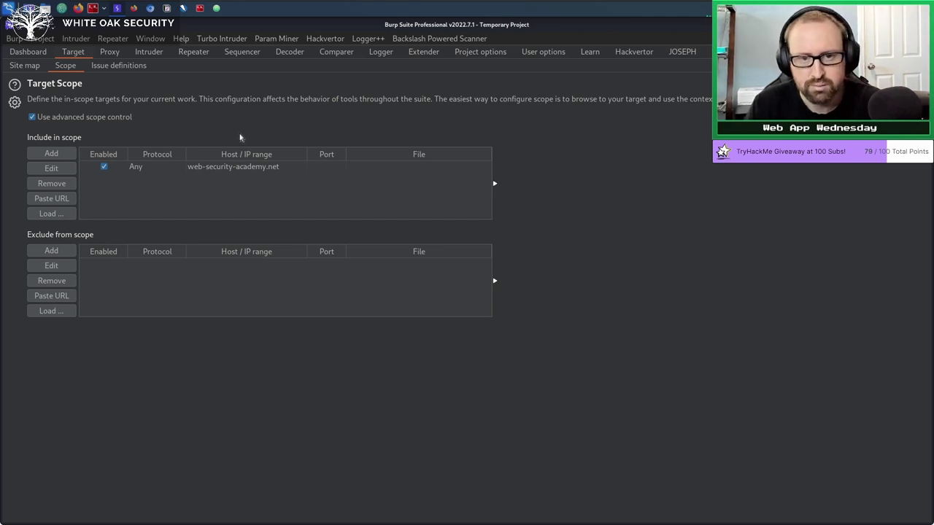
{"action": "left_click", "coordinate": [248, 171]}
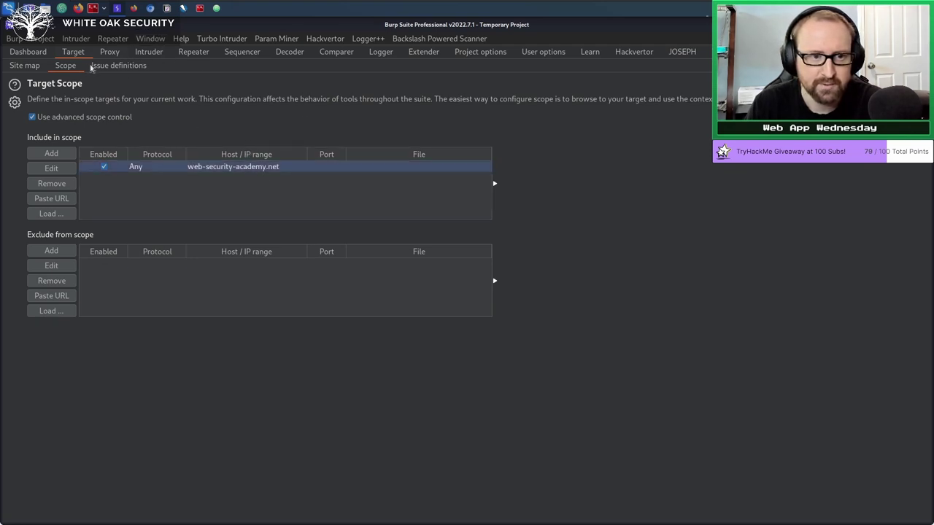
Check Proxy HTTP history, then switch to the browser showing the lab page.
{"action": "left_click", "coordinate": [108, 52]}
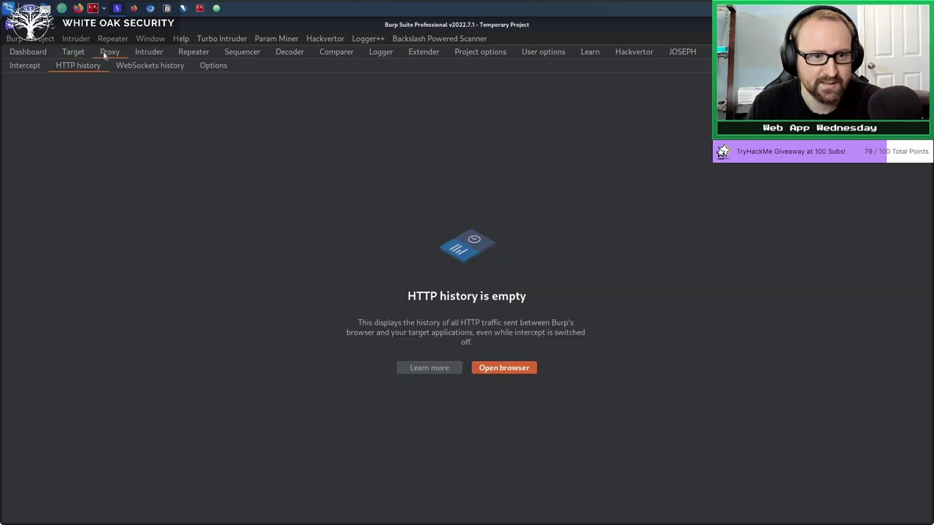
{"action": "left_click", "coordinate": [81, 55]}
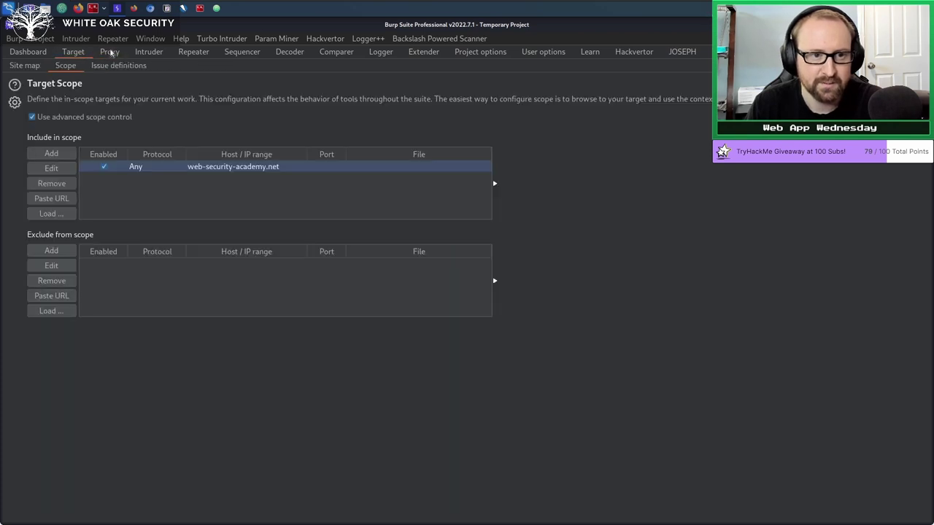
{"action": "left_click", "coordinate": [109, 53]}
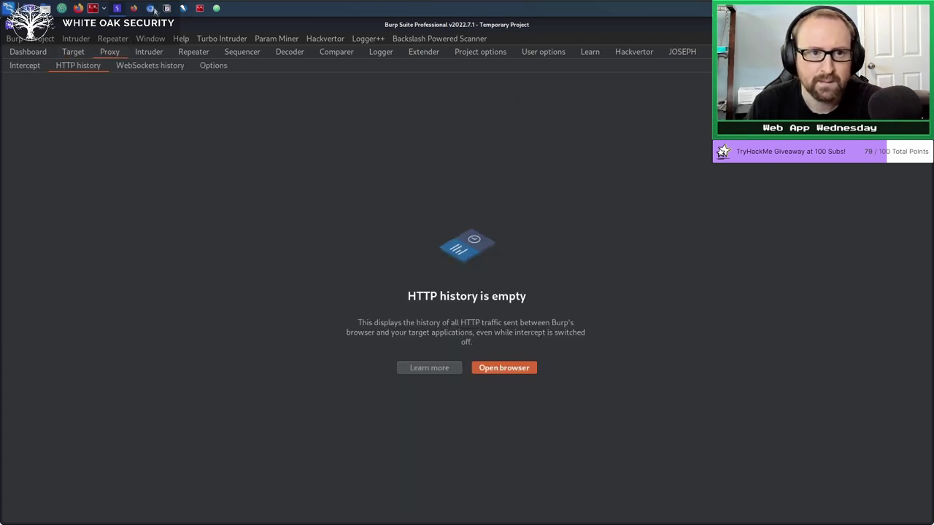
{"action": "left_click", "coordinate": [151, 9]}
{"action": "left_click", "coordinate": [149, 10]}
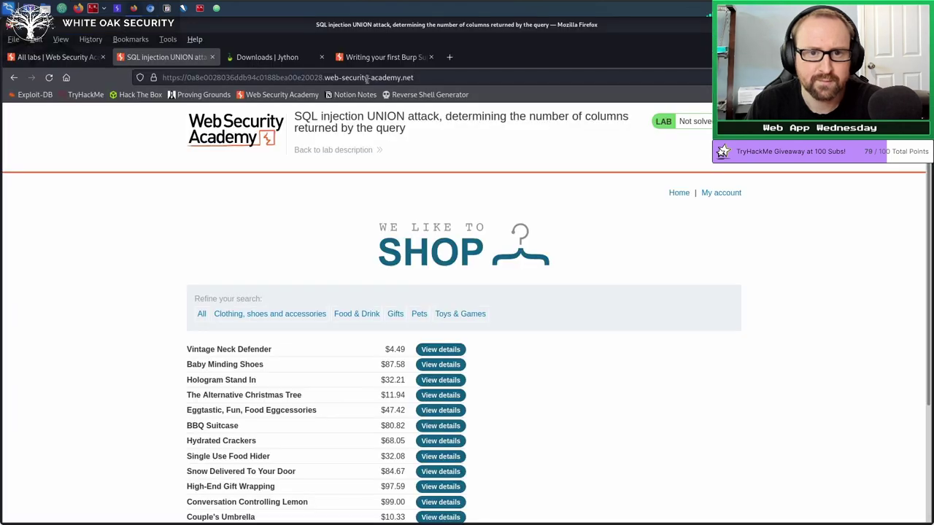
Load the copied lab URL in Burp's built-in browser.
{"action": "left_click", "coordinate": [367, 78]}
{"action": "key", "text": "ctrl+c"}
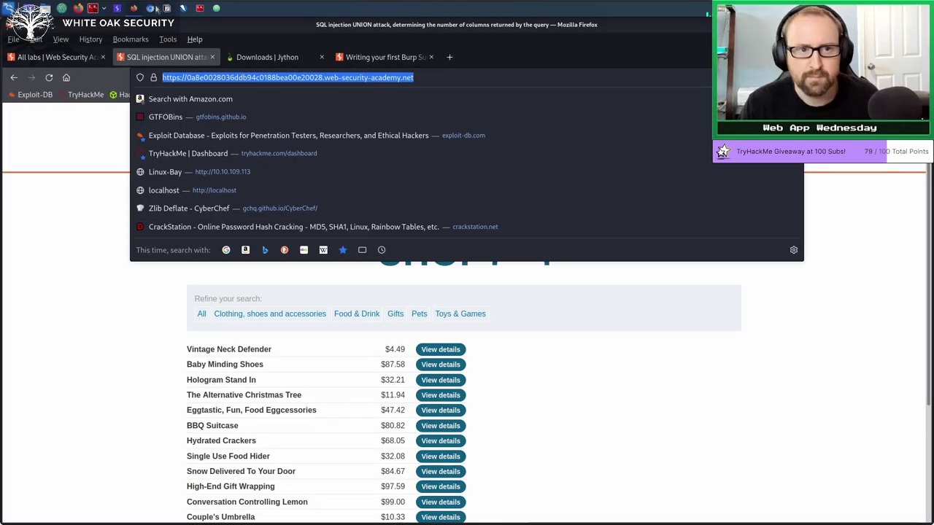
{"action": "left_click", "coordinate": [151, 9]}
{"action": "left_click", "coordinate": [182, 43]}
{"action": "key", "text": "ctrl+v"}
{"action": "key", "text": "Return"}
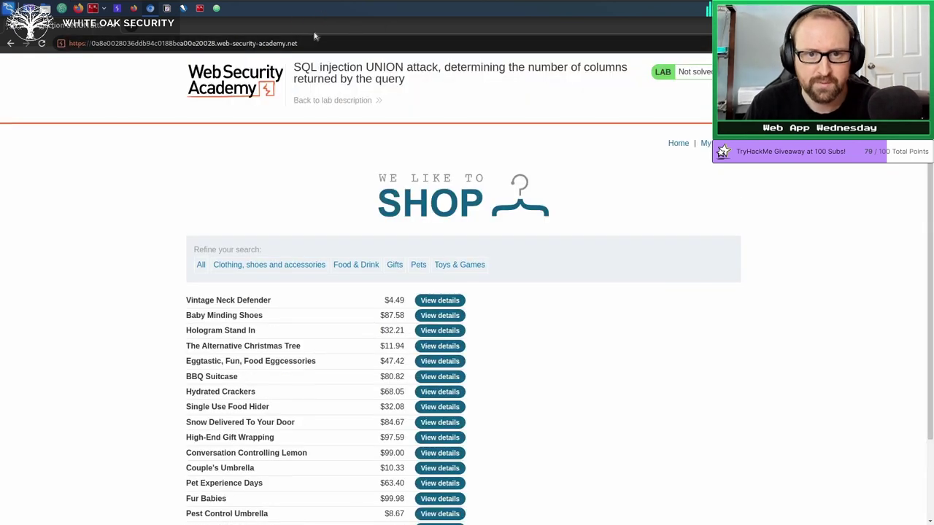
Show the lab host's captured requests and issues in the Target site map.
{"action": "left_click", "coordinate": [117, 9]}
{"action": "left_click", "coordinate": [73, 52]}
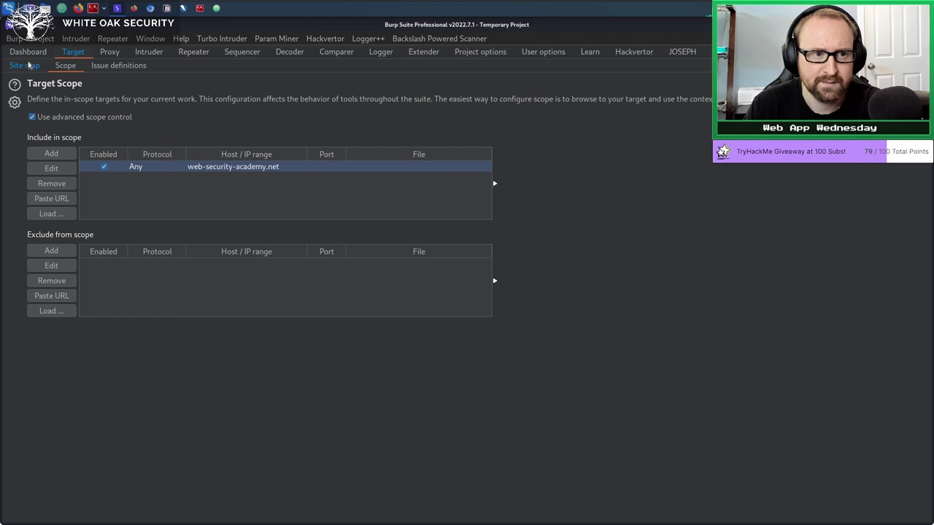
{"action": "left_click", "coordinate": [29, 66]}
{"action": "left_click", "coordinate": [84, 99]}
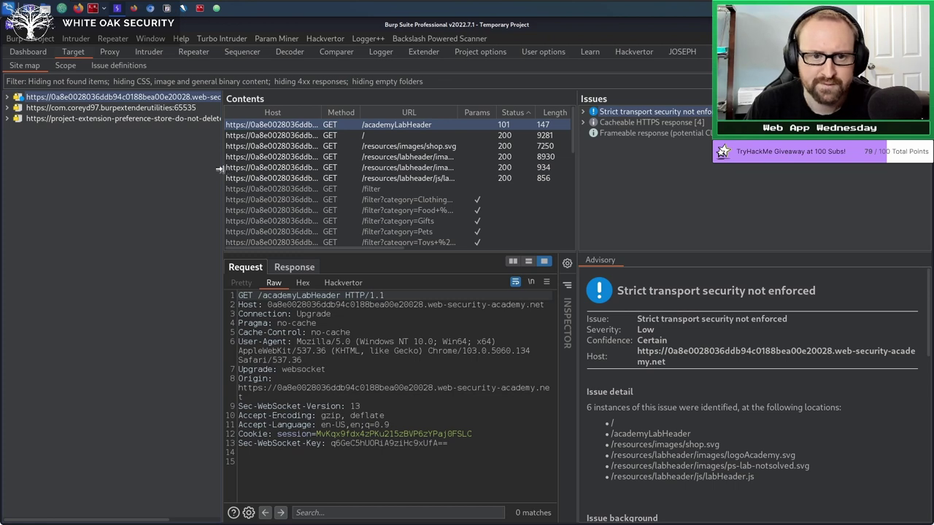
Review the Cacheable HTTPS and Frameable response advisories, then switch to the Dashboard.
{"action": "left_click_drag", "start_coordinate": [223, 173], "coordinate": [219, 173]}
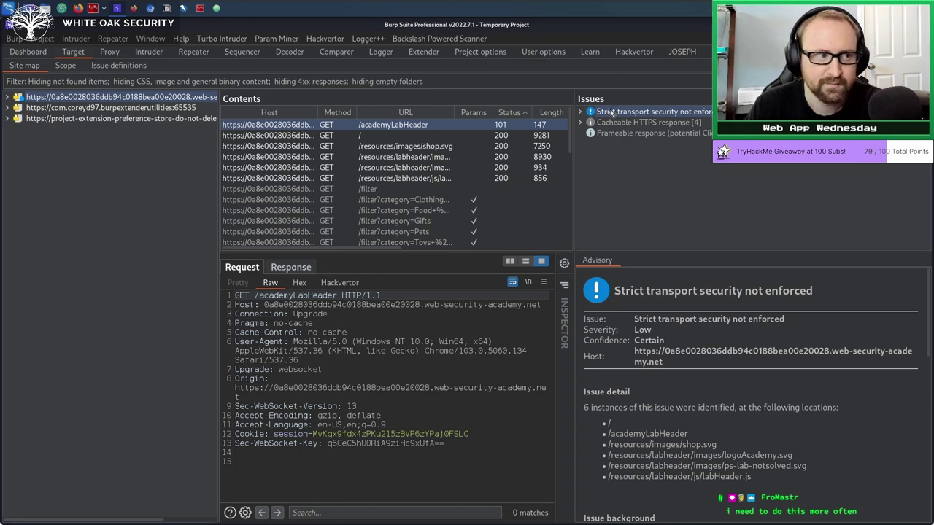
{"action": "left_click_drag", "start_coordinate": [566, 126], "coordinate": [514, 125]}
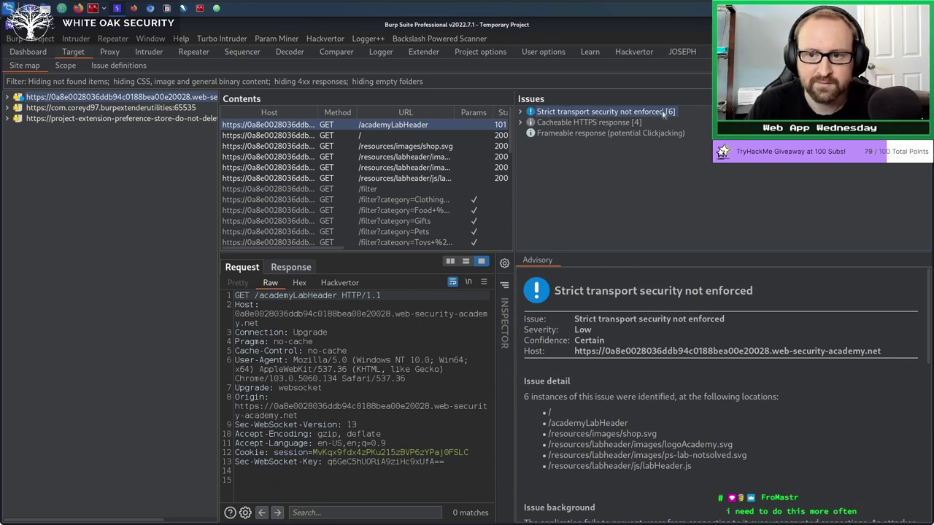
{"action": "left_click", "coordinate": [569, 122]}
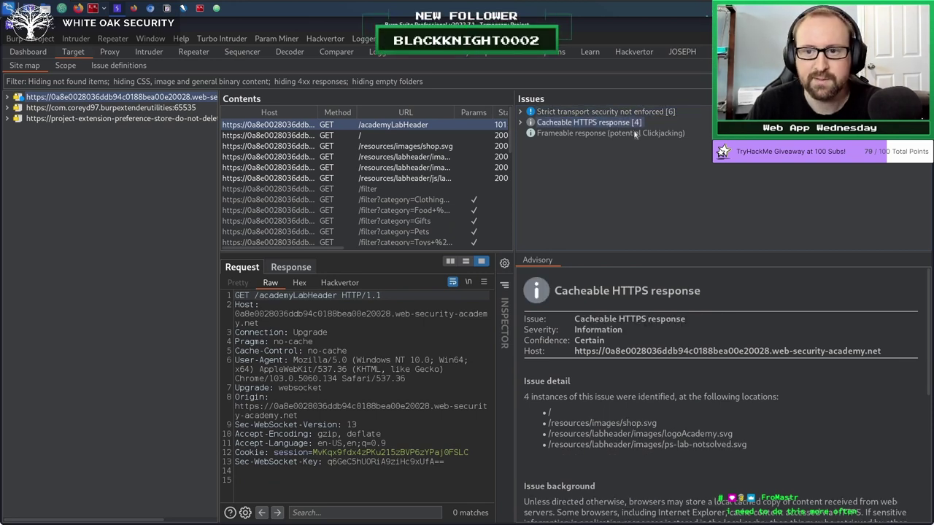
{"action": "left_click", "coordinate": [594, 133]}
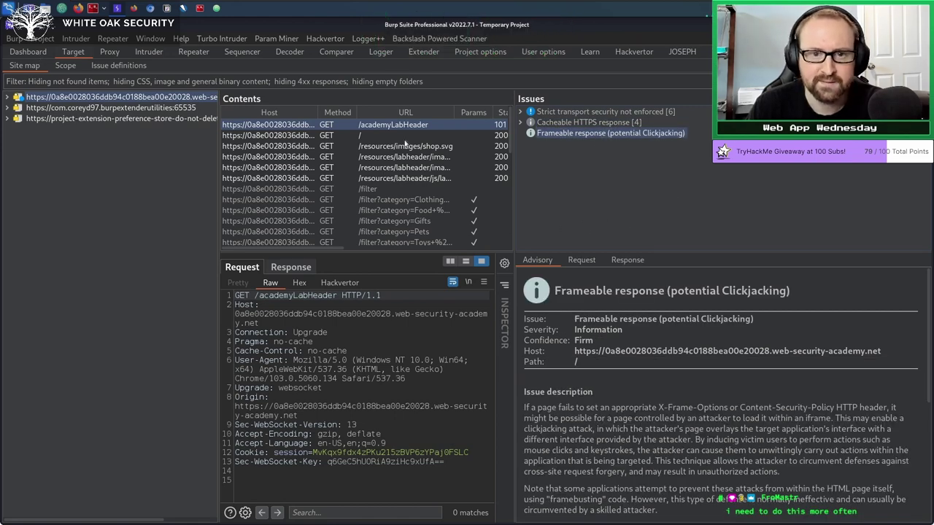
{"action": "left_click", "coordinate": [43, 54]}
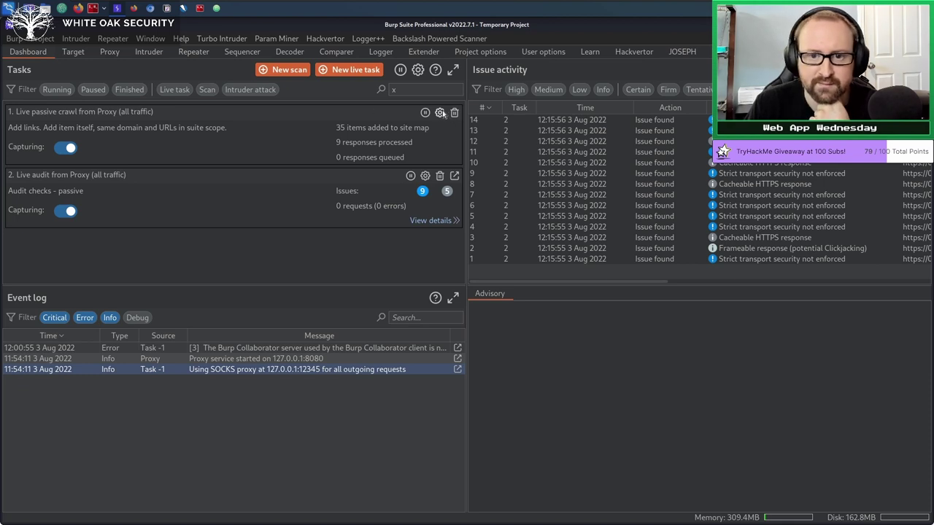
Add Repeater and Intruder traffic to the live passive crawl task's settings.
{"action": "left_click", "coordinate": [440, 113]}
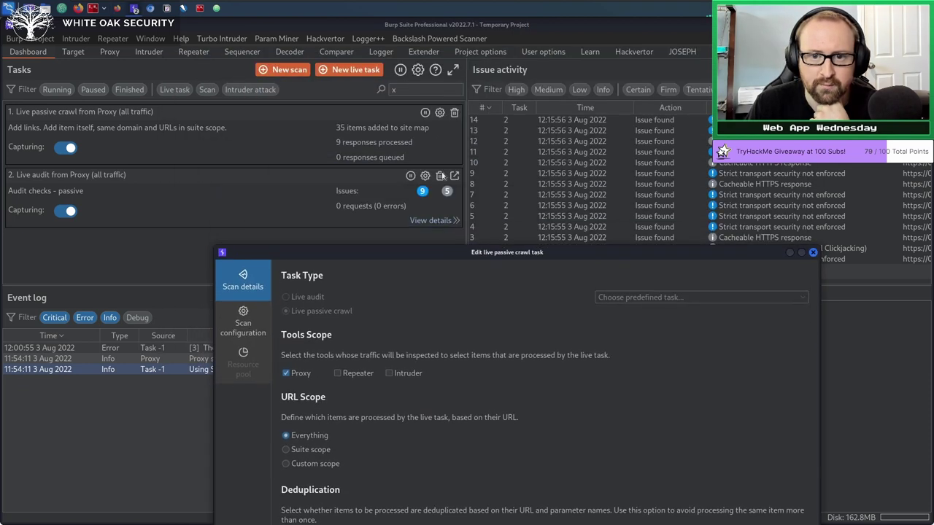
{"action": "left_click_drag", "start_coordinate": [436, 251], "coordinate": [343, 65]}
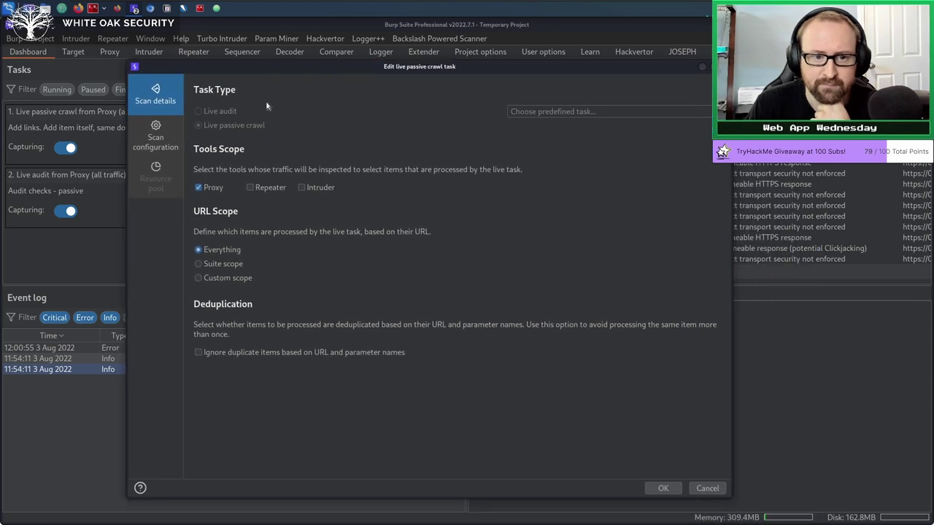
{"action": "left_click", "coordinate": [267, 189]}
{"action": "left_click", "coordinate": [321, 190]}
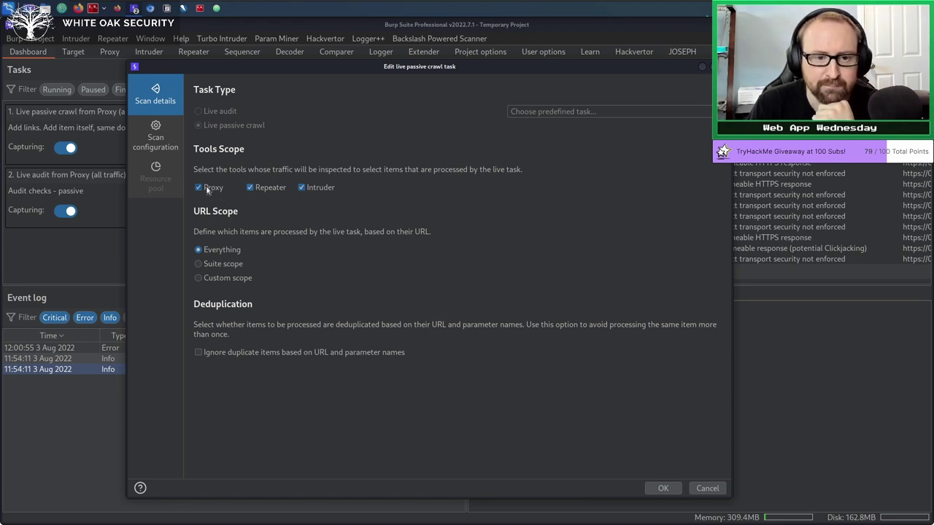
{"action": "left_click_drag", "start_coordinate": [283, 69], "coordinate": [376, 72]}
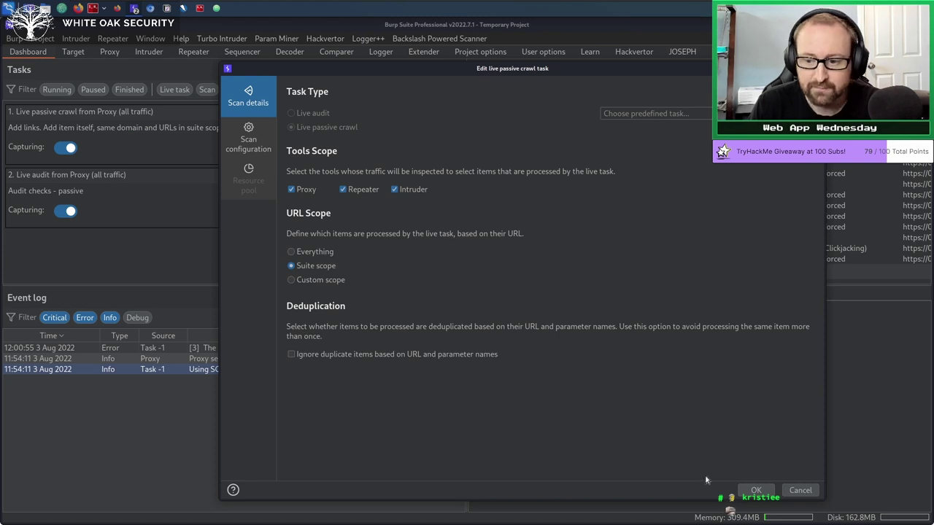
{"action": "left_click", "coordinate": [757, 491]}
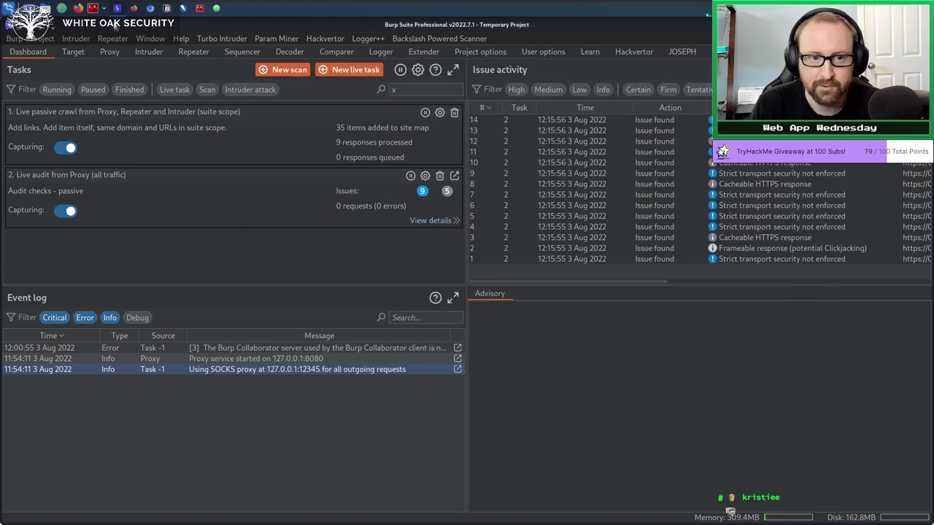
Load google.com in a new browser tab and return to Burp.
{"action": "left_click", "coordinate": [150, 8]}
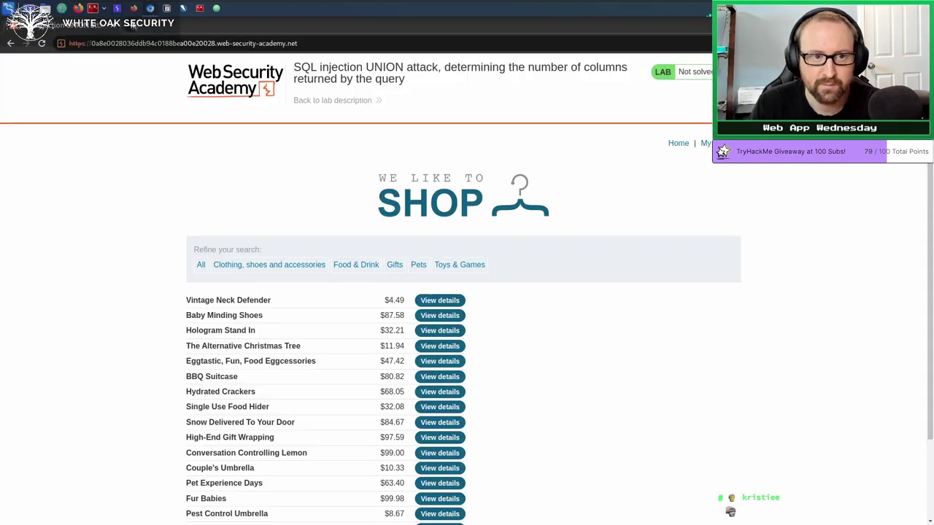
{"action": "left_click", "coordinate": [130, 26]}
{"action": "type", "text": "google.c"}
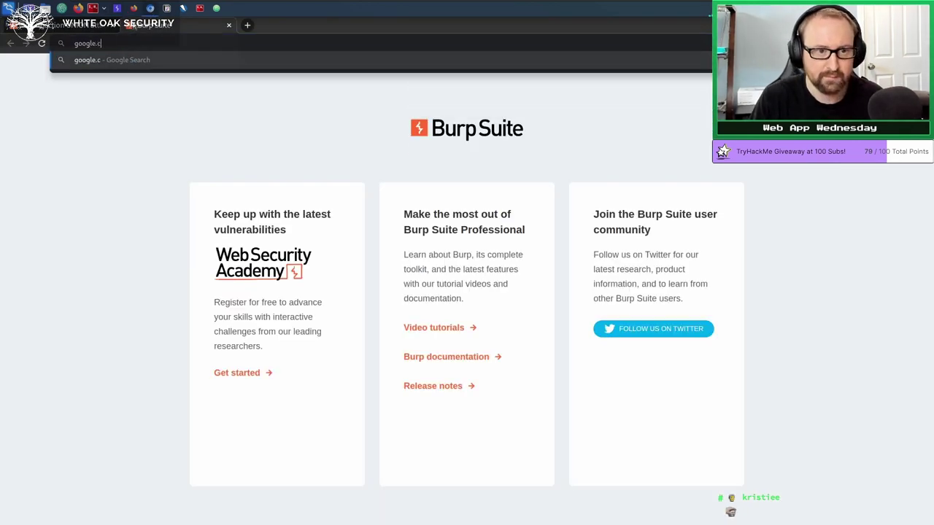
{"action": "type", "text": "om"}
{"action": "key", "text": "Return"}
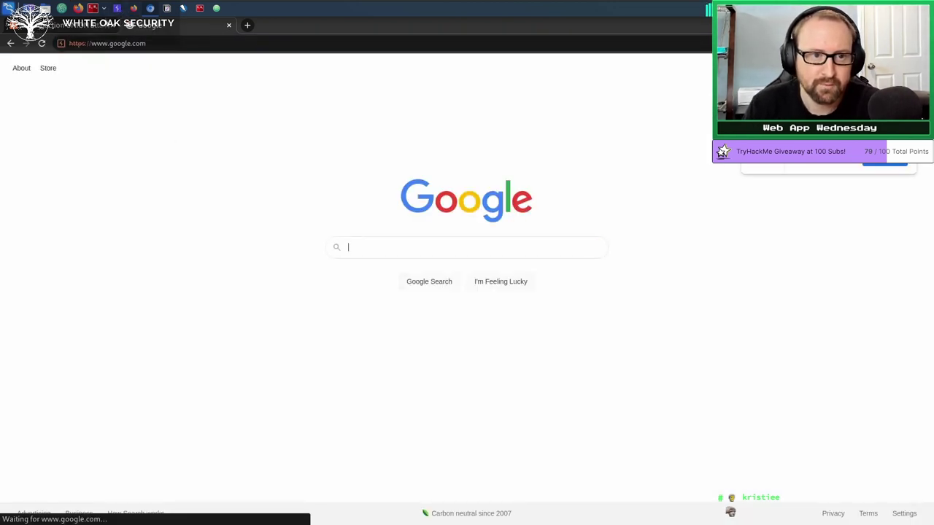
{"action": "key", "text": "alt+Tab"}
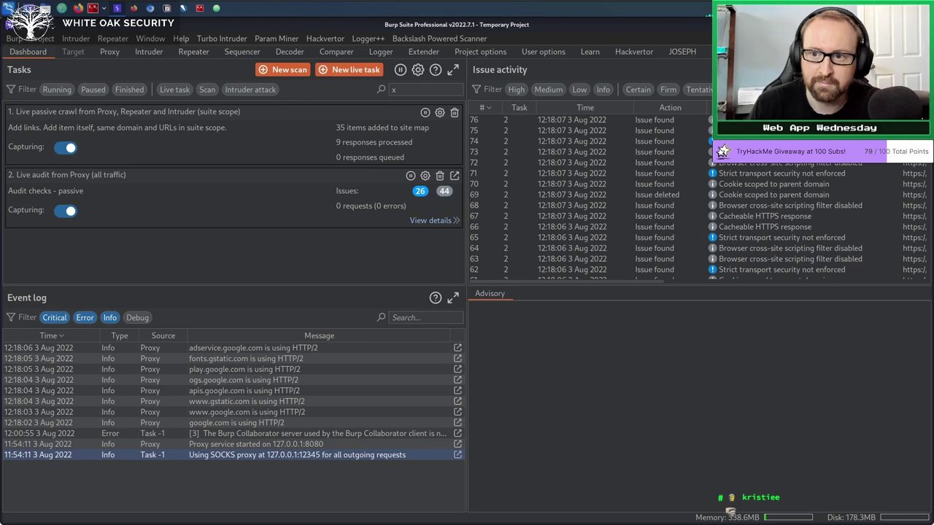
{"action": "key", "text": "Down"}
{"action": "key", "text": "Down"}
{"action": "key", "text": "Down"}
{"action": "key", "text": "Down"}
{"action": "key", "text": "Down"}
{"action": "key", "text": "Down"}
{"action": "key", "text": "Down"}
{"action": "key", "text": "Down"}
{"action": "key", "text": "Down"}
{"action": "key", "text": "Down"}
{"action": "key", "text": "Down"}
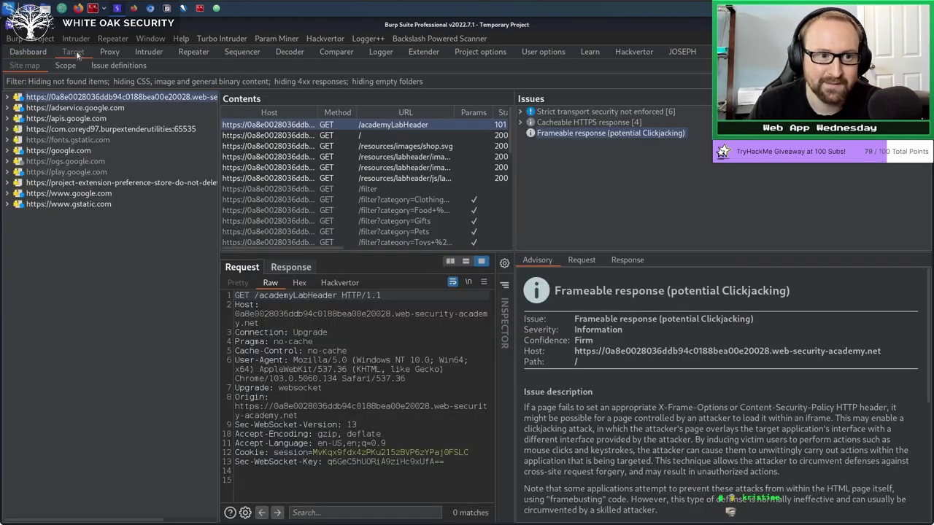
{"action": "left_click", "coordinate": [74, 53]}
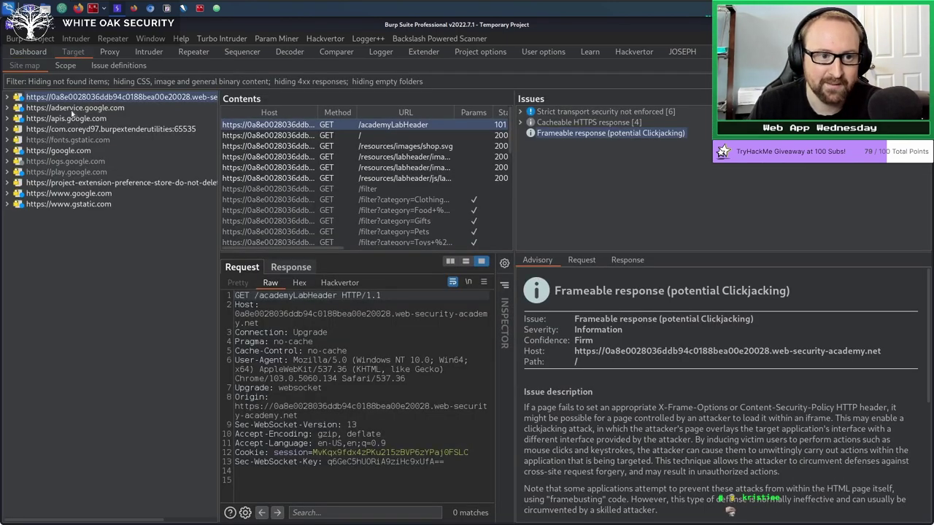
{"action": "left_click", "coordinate": [73, 108]}
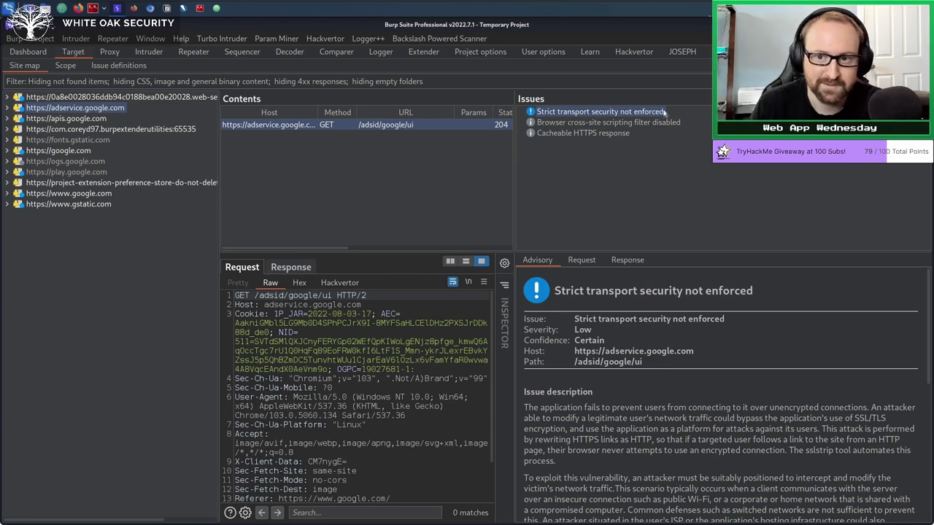
{"action": "left_click", "coordinate": [61, 119]}
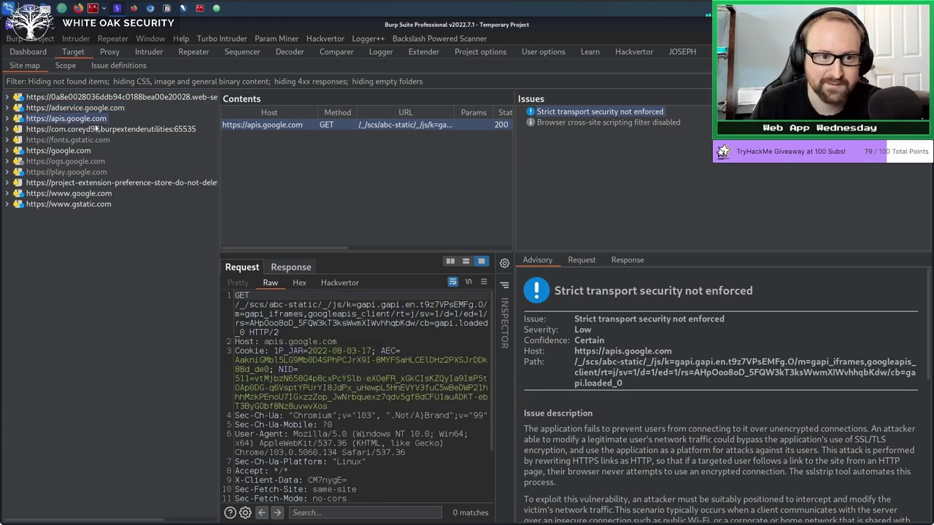
{"action": "left_click", "coordinate": [63, 150]}
{"action": "left_click", "coordinate": [69, 205]}
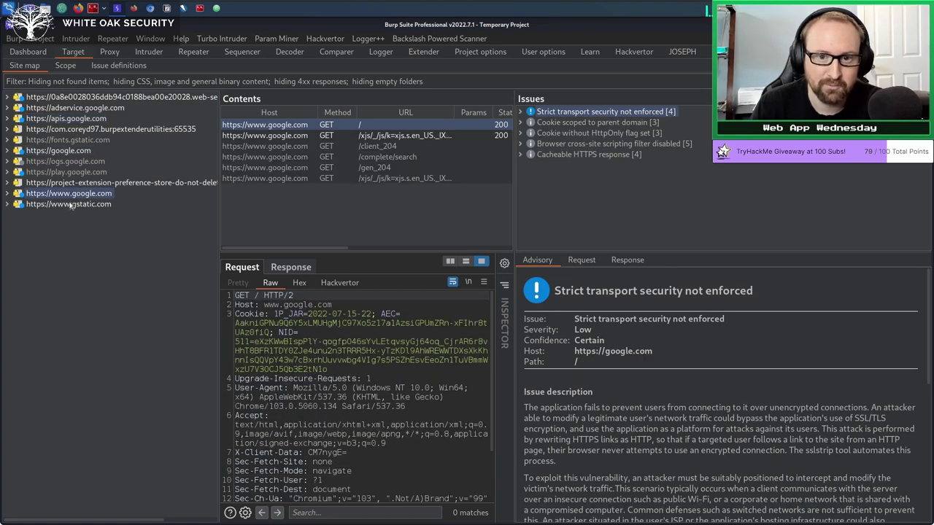
{"action": "left_click", "coordinate": [73, 107]}
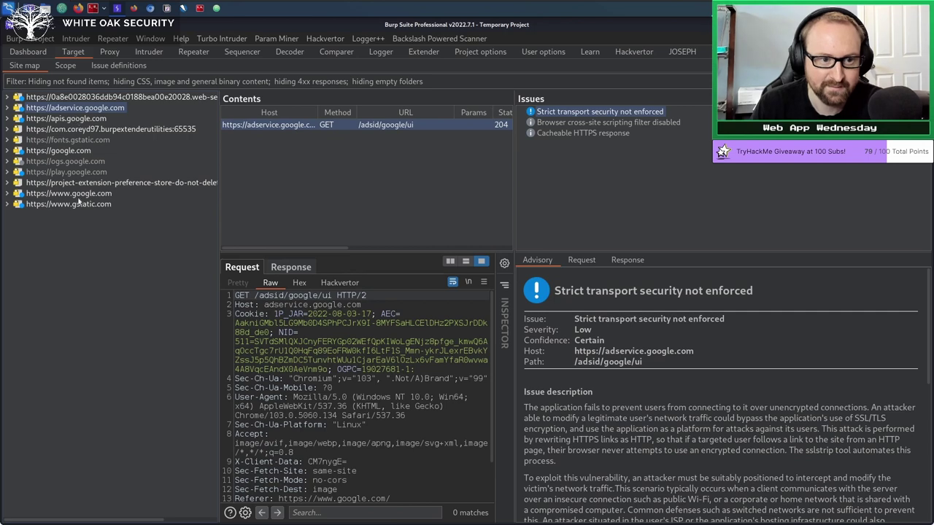
{"action": "left_click", "coordinate": [77, 195]}
{"action": "left_click", "coordinate": [75, 107]}
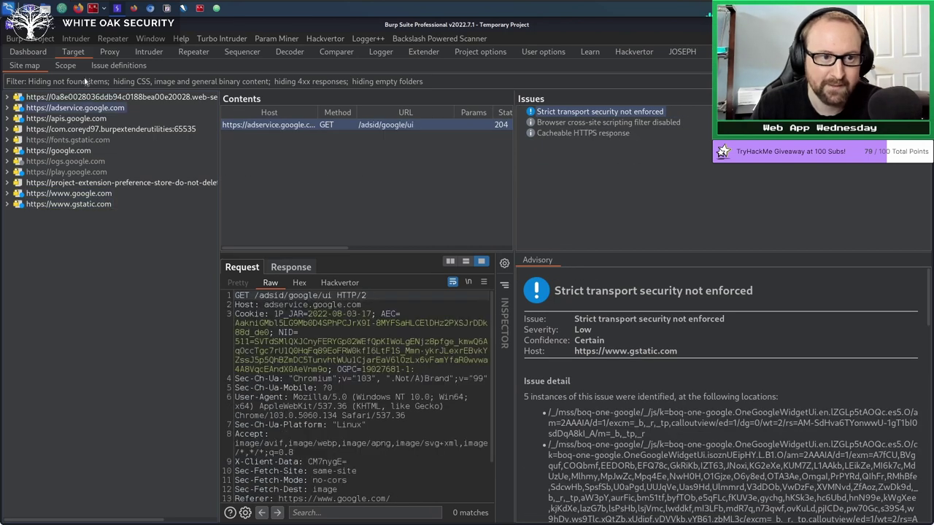
Filter the site map to show only in-scope items, then return to the Dashboard.
{"action": "left_click", "coordinate": [83, 82]}
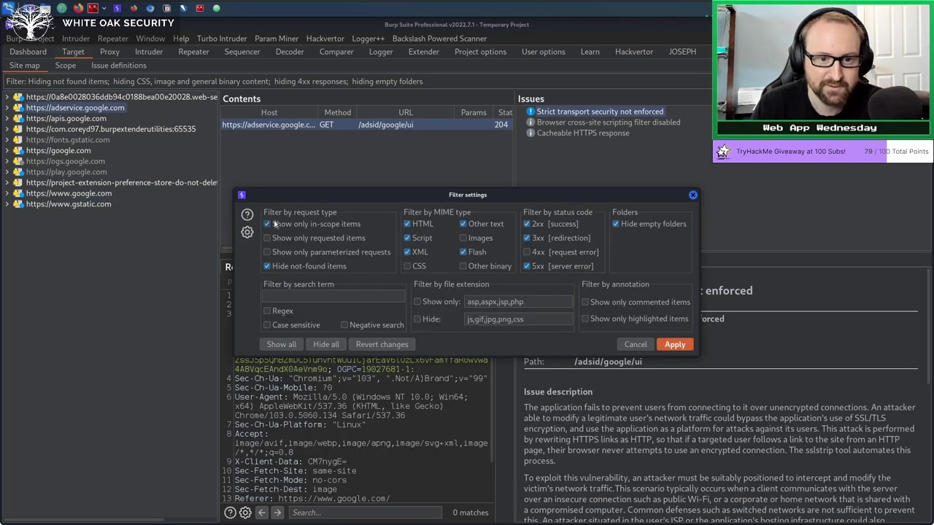
{"action": "left_click", "coordinate": [675, 344]}
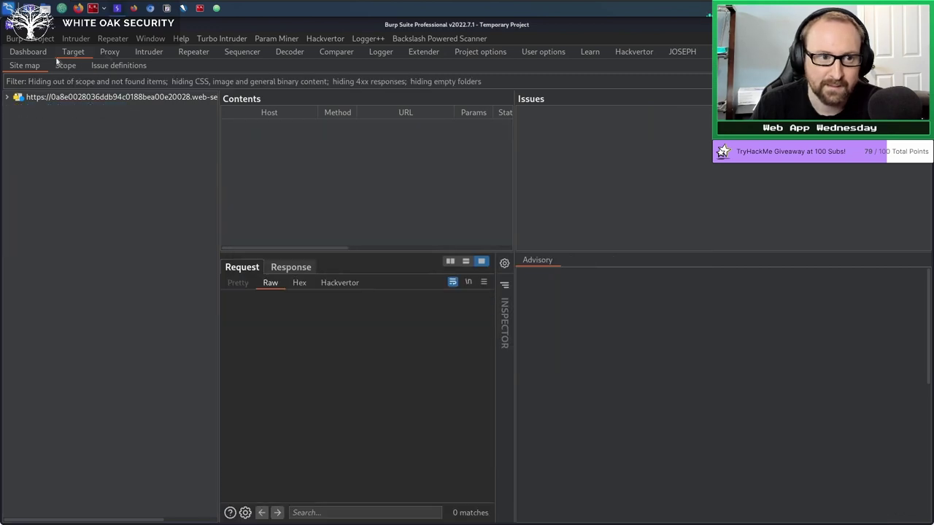
{"action": "left_click", "coordinate": [30, 53]}
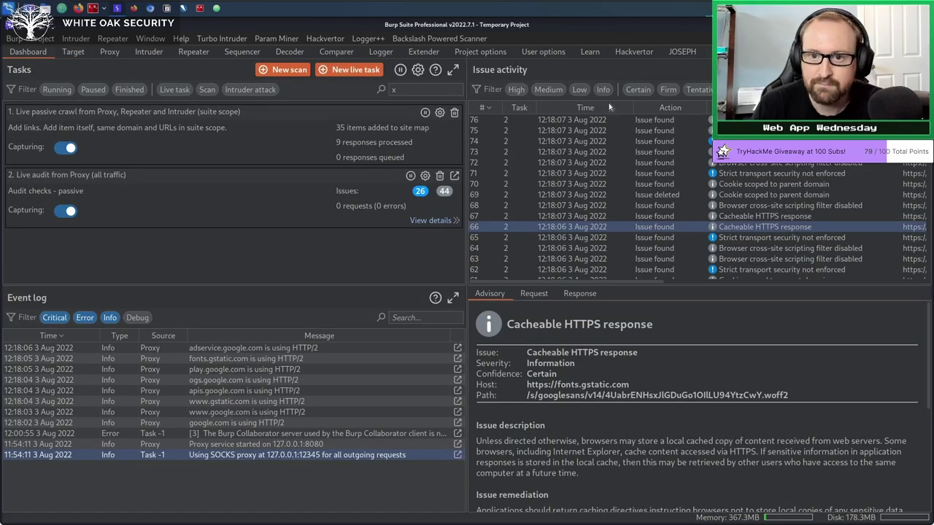
Review the details of issues 75 and 76 in Issue activity.
{"action": "left_click", "coordinate": [633, 130]}
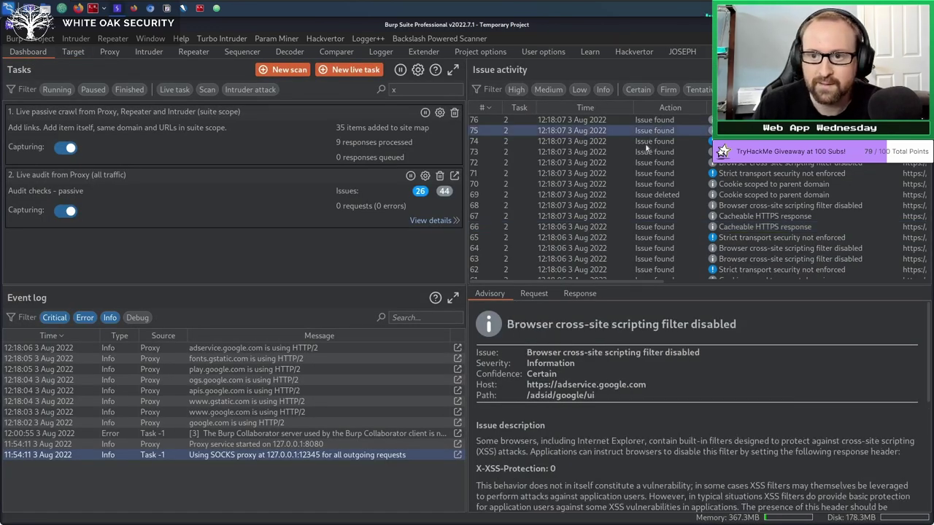
{"action": "left_click", "coordinate": [577, 119]}
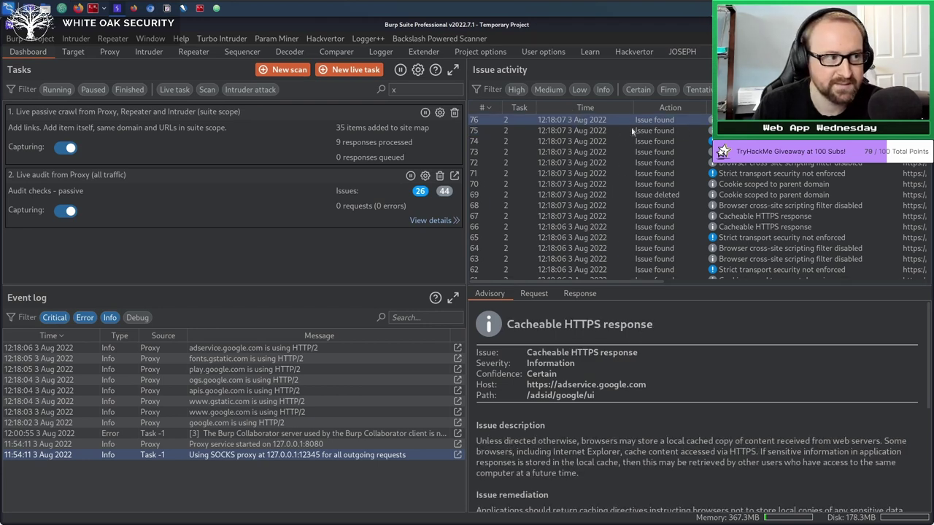
{"action": "left_click_drag", "start_coordinate": [643, 282], "coordinate": [770, 280]}
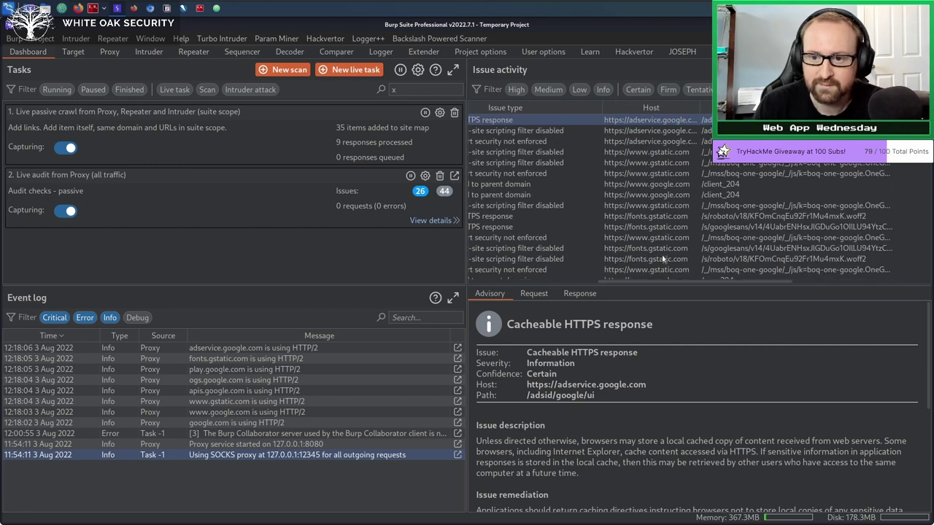
Add Repeater and Intruder to the live audit task and limit it to suite scope.
{"action": "left_click", "coordinate": [425, 176]}
{"action": "left_click", "coordinate": [306, 181]}
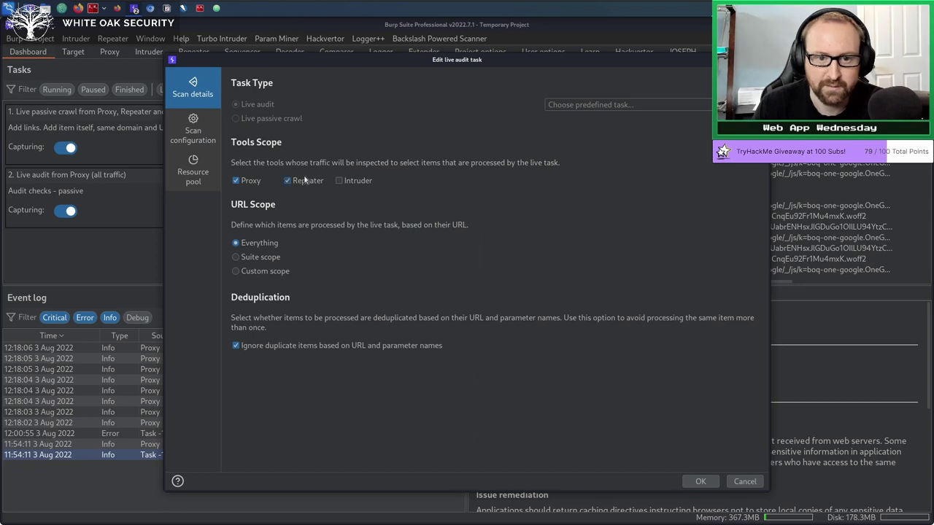
{"action": "left_click", "coordinate": [348, 182]}
{"action": "left_click", "coordinate": [275, 258]}
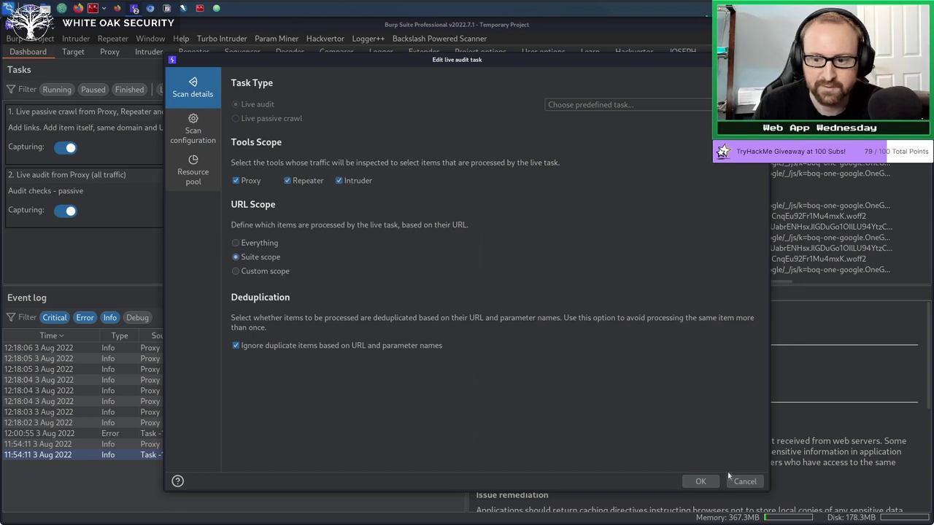
{"action": "left_click", "coordinate": [702, 482]}
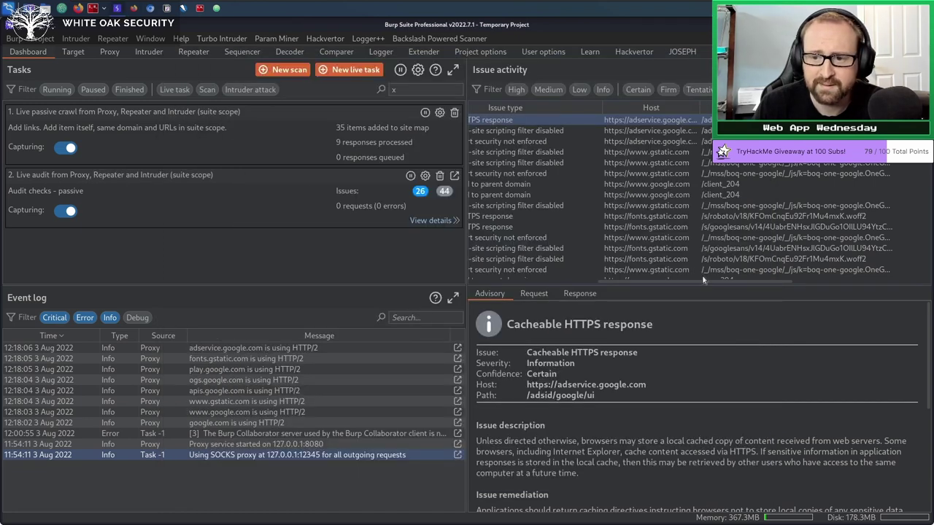
{"action": "left_click_drag", "start_coordinate": [705, 282], "coordinate": [529, 283]}
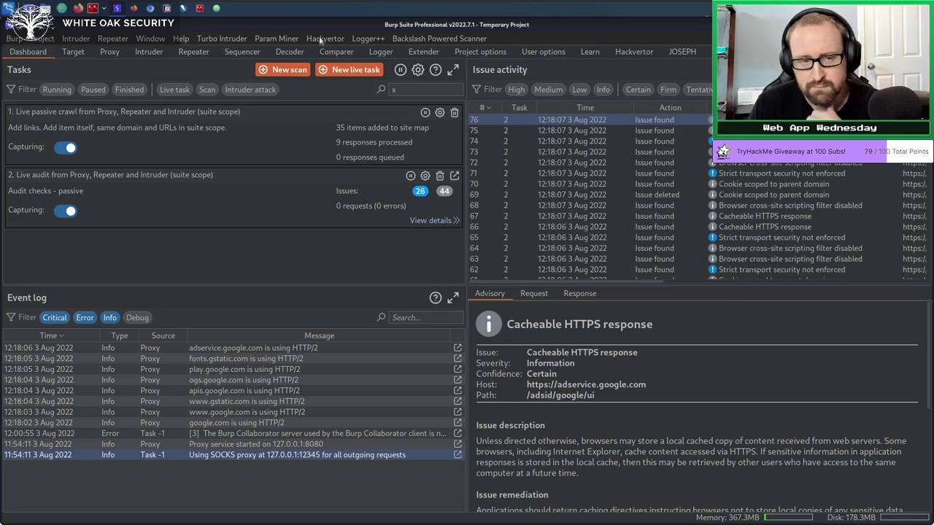
Open yahoo.com in a new Chromium tab, then return to Burp Suite.
{"action": "left_click", "coordinate": [151, 8]}
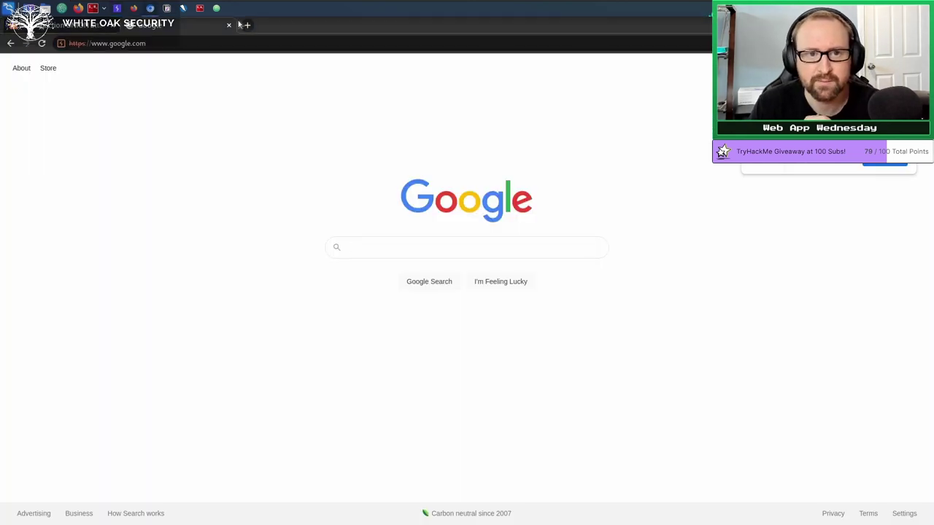
{"action": "left_click", "coordinate": [247, 24]}
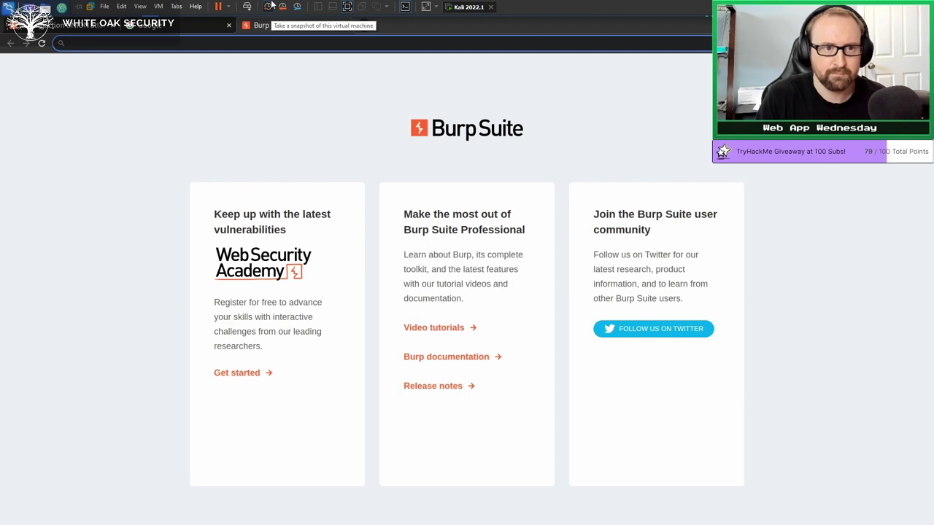
{"action": "type", "text": "ya"}
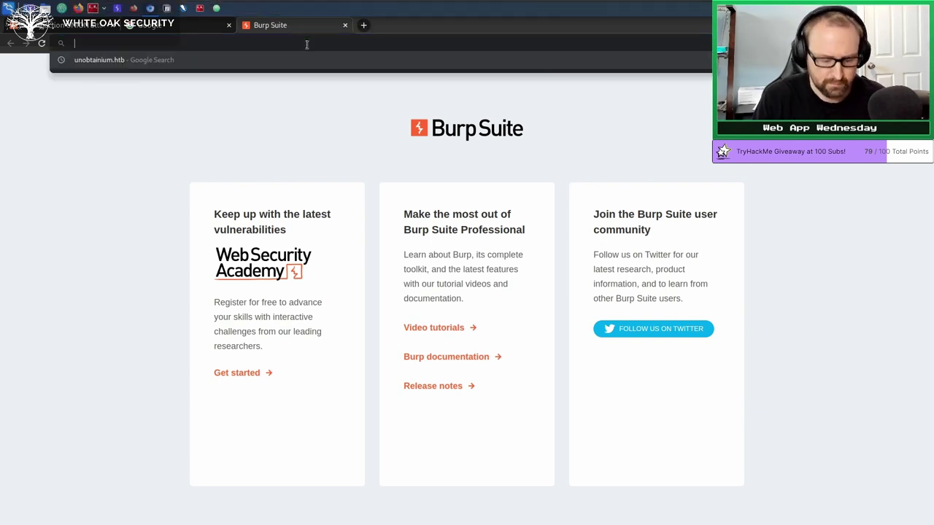
{"action": "type", "text": "hoo.com"}
{"action": "key", "text": "Return"}
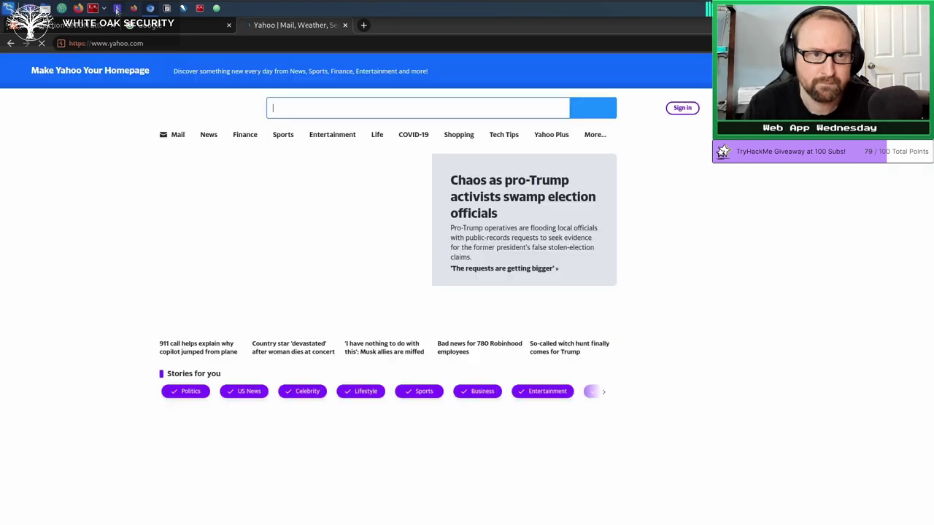
{"action": "left_click", "coordinate": [117, 9]}
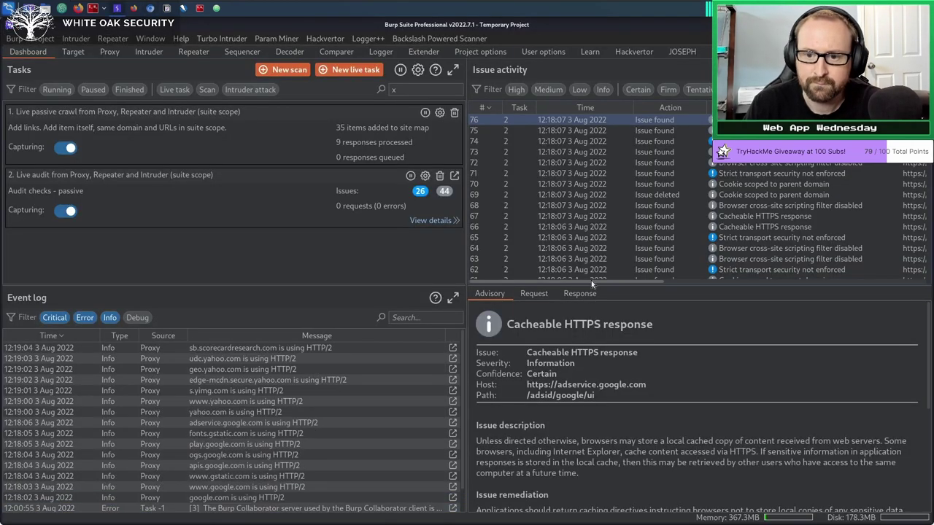
Browse the Strict transport security, parent-domain cookie, XSS filter and Cacheable HTTPS issues.
{"action": "left_click_drag", "start_coordinate": [593, 281], "coordinate": [677, 283]}
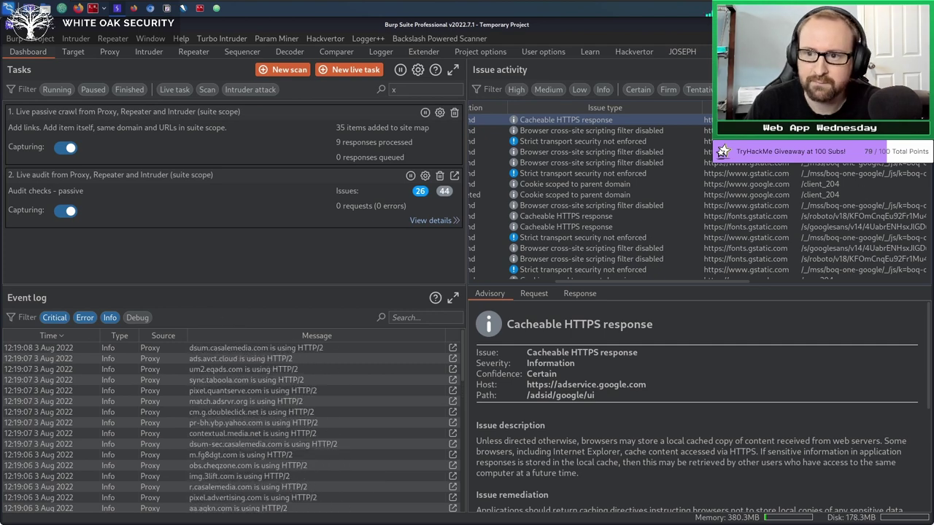
{"action": "left_click", "coordinate": [569, 141]}
{"action": "left_click", "coordinate": [570, 184]}
{"action": "left_click", "coordinate": [569, 205]}
{"action": "left_click", "coordinate": [569, 119]}
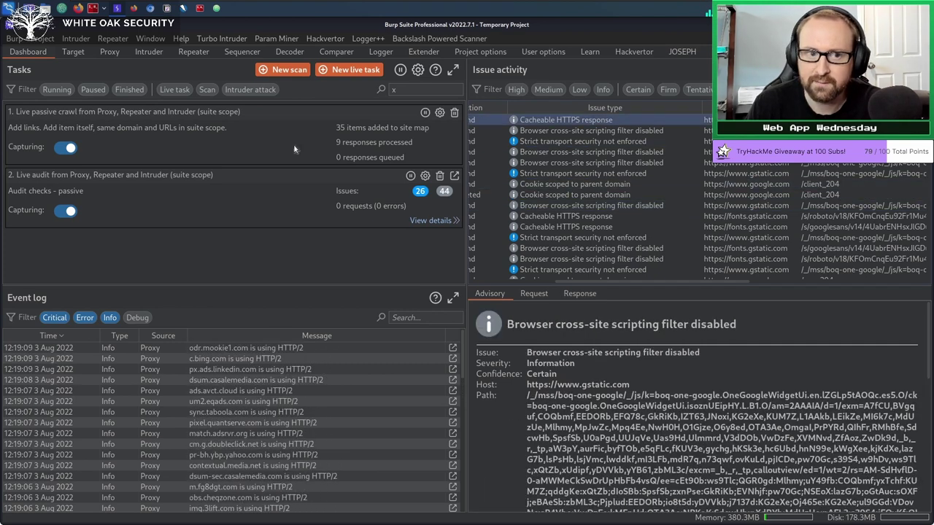
Make the site map show out-of-scope hosts again, then view the Logger.
{"action": "left_click", "coordinate": [75, 53]}
{"action": "left_click", "coordinate": [63, 82]}
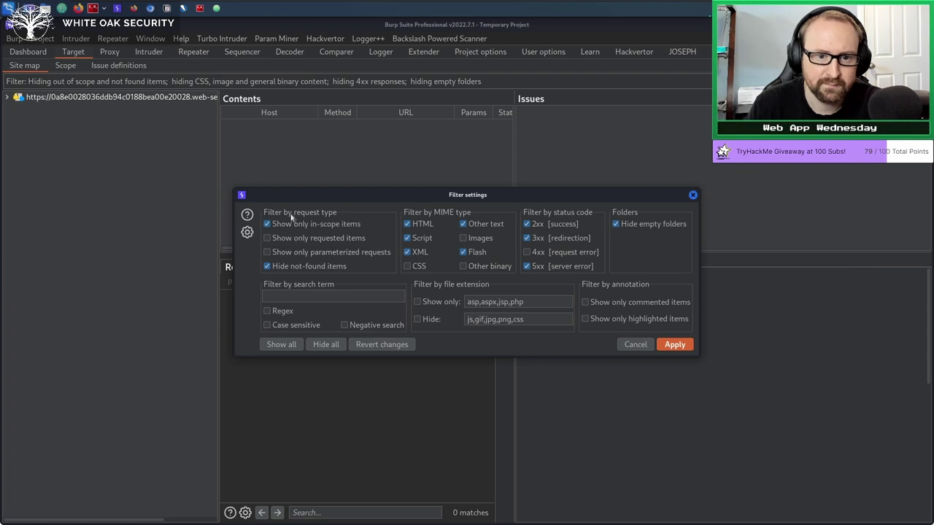
{"action": "left_click", "coordinate": [679, 345]}
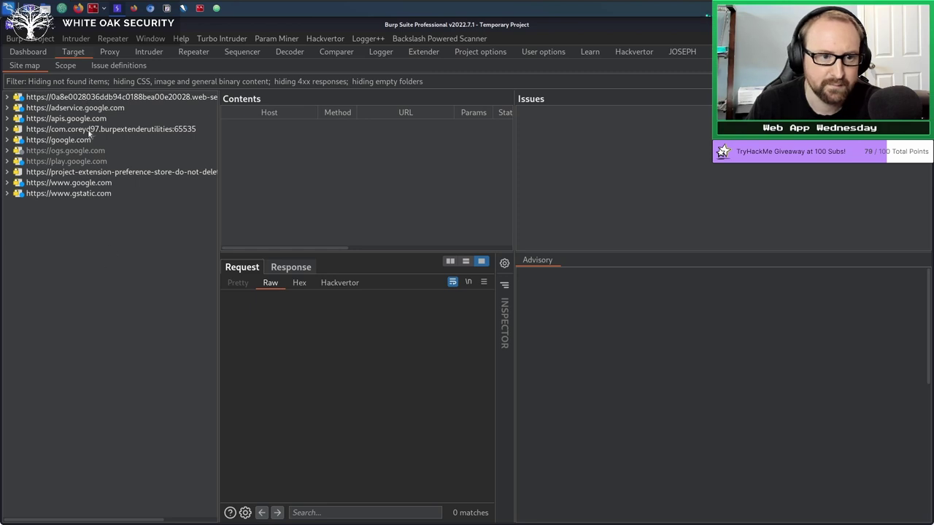
{"action": "left_click", "coordinate": [379, 54]}
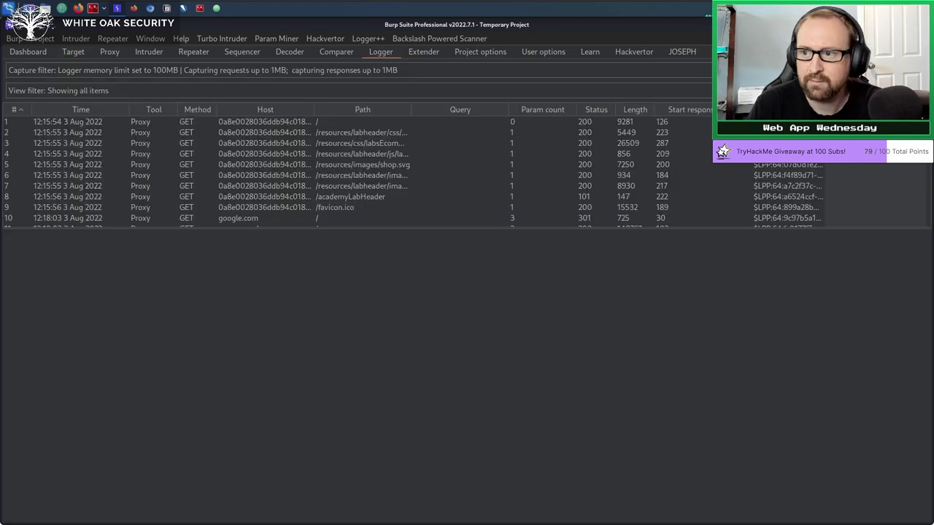
Scroll through the logged proxy request history, then return to the Dashboard.
{"action": "left_click_drag", "start_coordinate": [928, 117], "coordinate": [927, 250]}
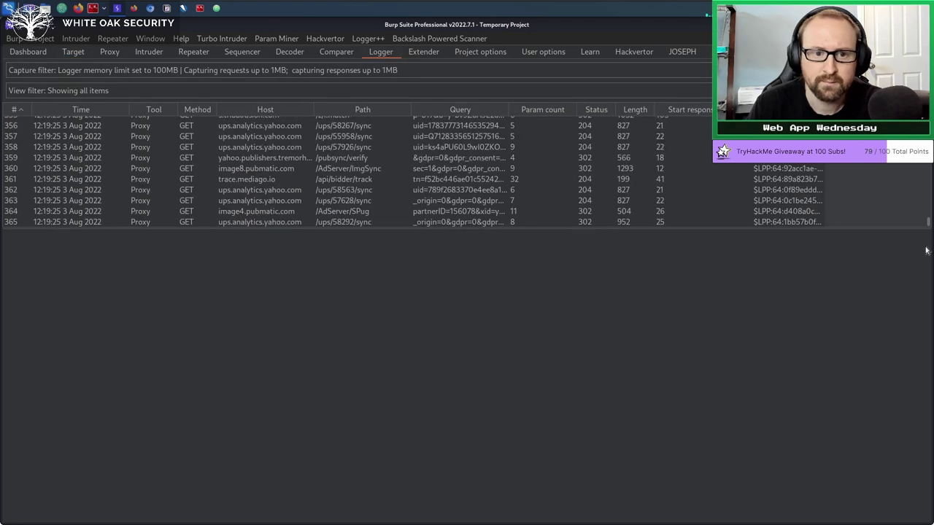
{"action": "scroll", "coordinate": [917, 183], "scroll_direction": "up", "scroll_amount": 20}
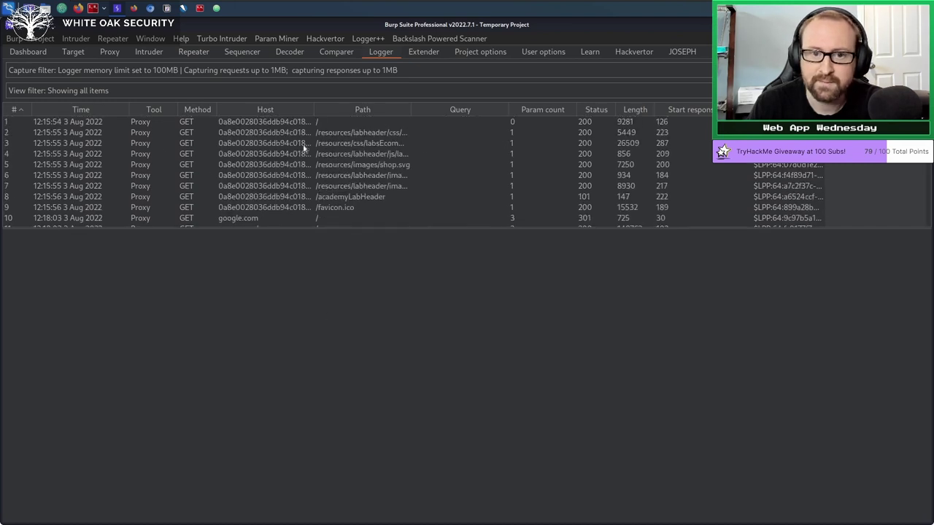
{"action": "scroll", "coordinate": [185, 191], "scroll_direction": "down", "scroll_amount": 9}
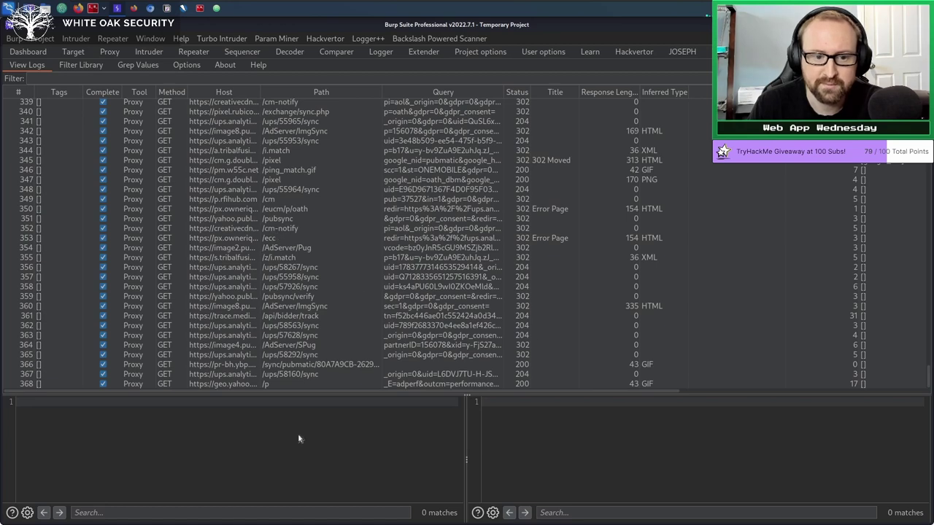
{"action": "left_click", "coordinate": [380, 51]}
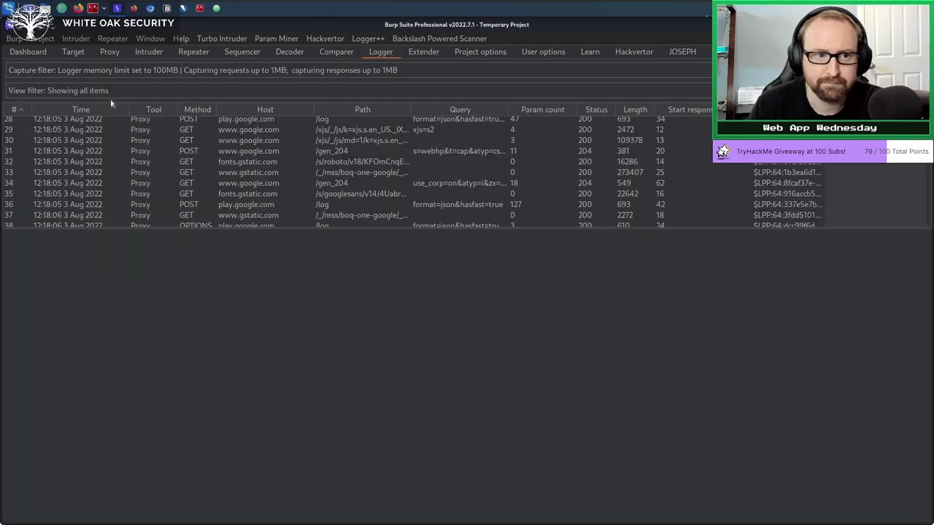
{"action": "left_click", "coordinate": [41, 54]}
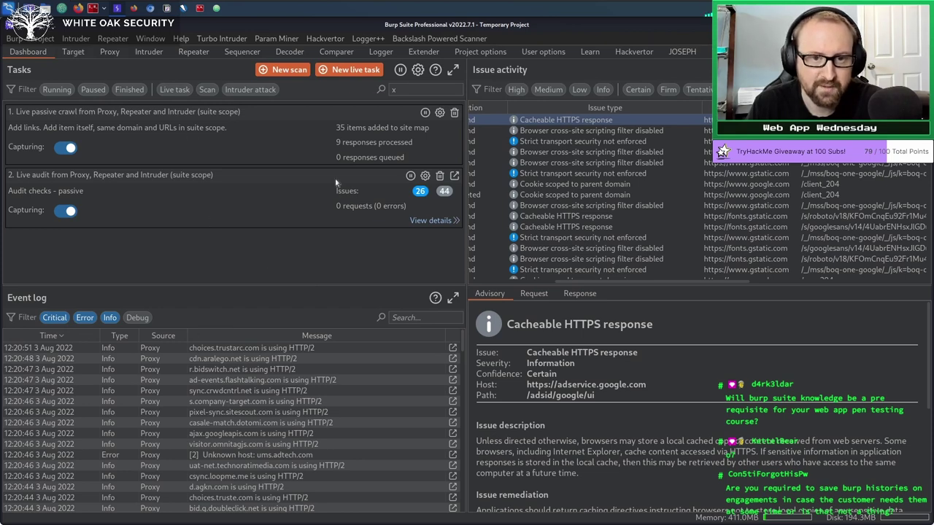
Filter the site map to 'Show only in-scope items', select the lab host, then go back to Dashboard.
{"action": "left_click", "coordinate": [73, 53]}
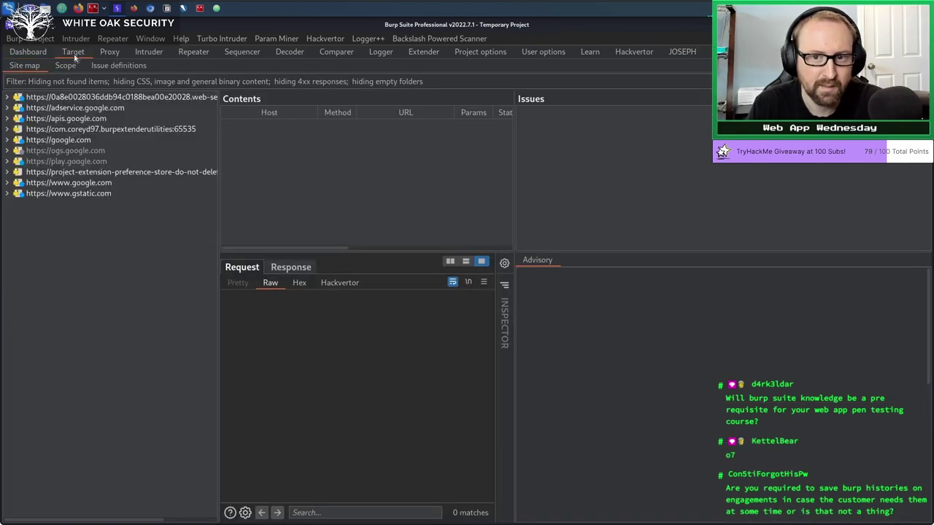
{"action": "left_click", "coordinate": [80, 82]}
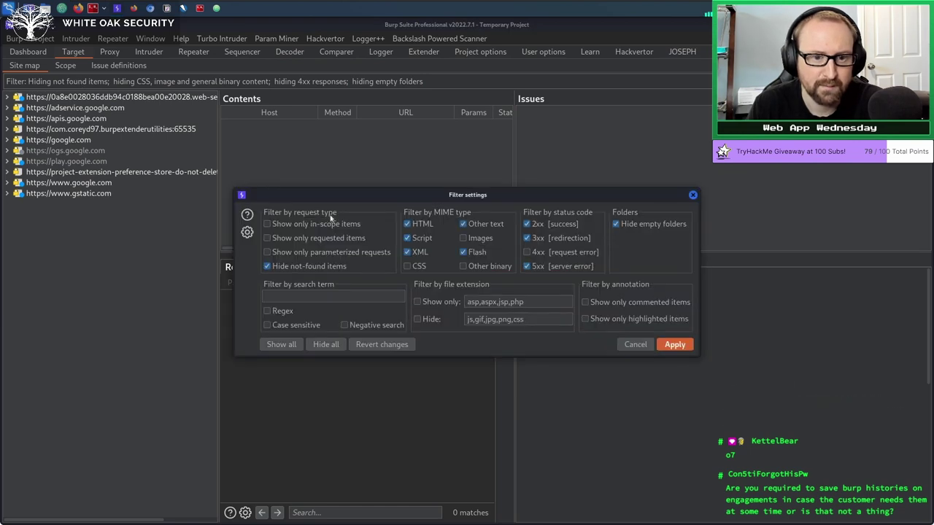
{"action": "left_click", "coordinate": [677, 349]}
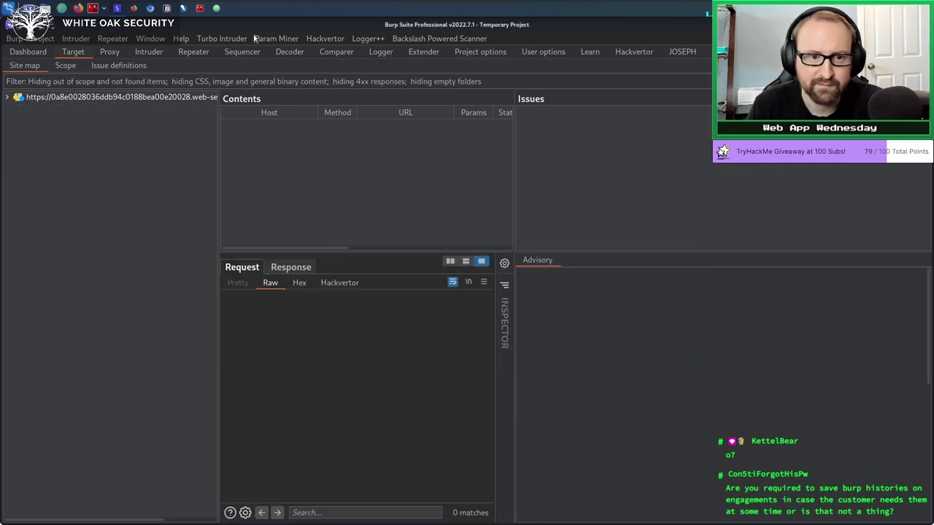
{"action": "left_click", "coordinate": [97, 98]}
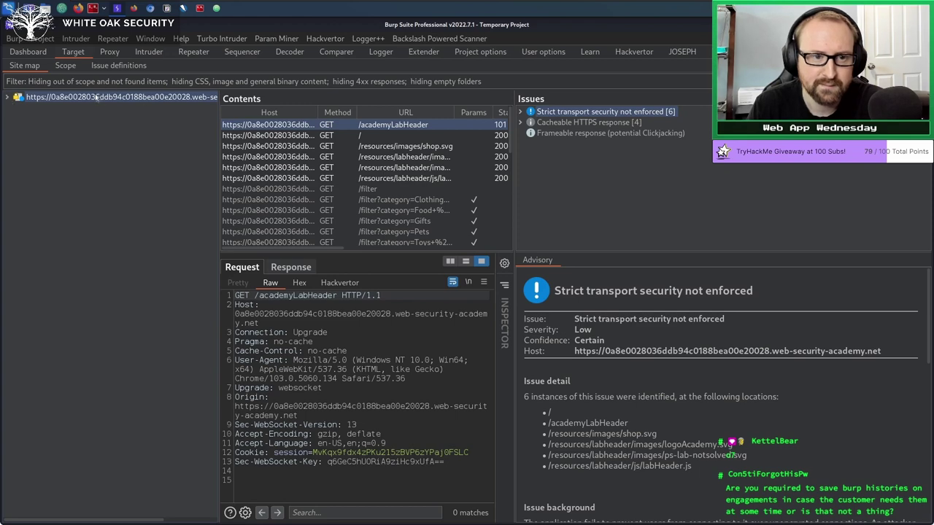
{"action": "left_click", "coordinate": [35, 52]}
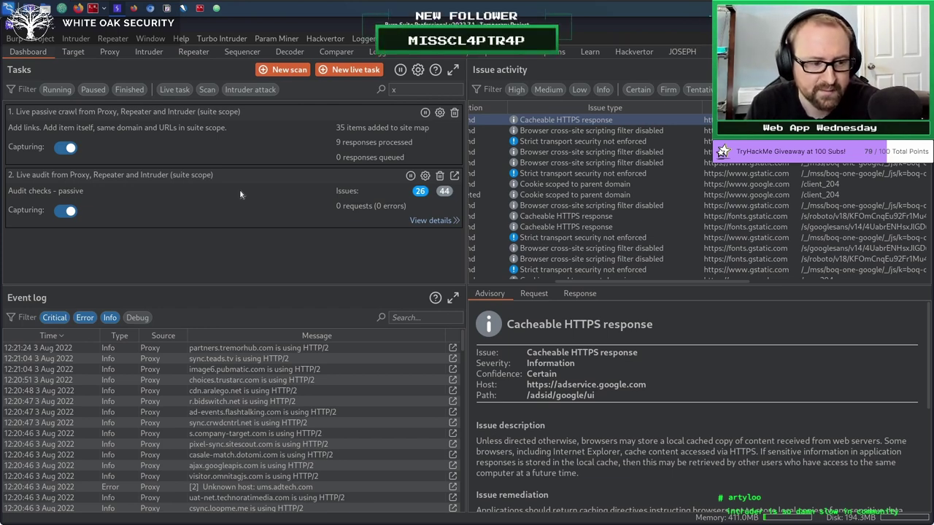
Dismiss the Project menu and show the Target site map for the lab host.
{"action": "left_click", "coordinate": [42, 40]}
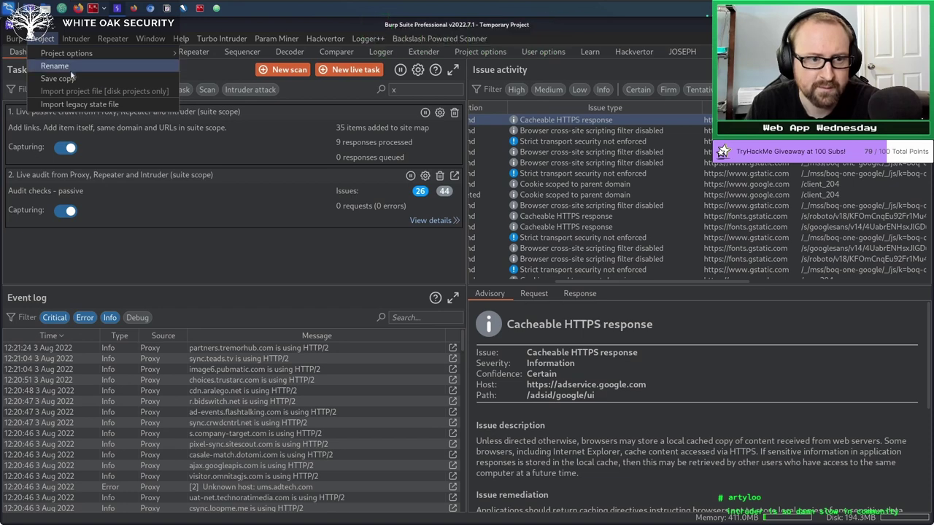
{"action": "left_click", "coordinate": [174, 190]}
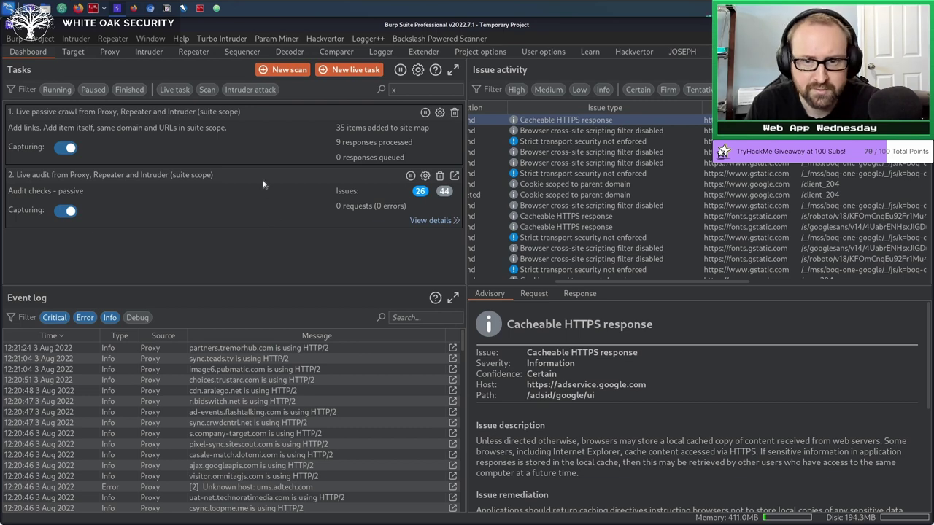
{"action": "left_click", "coordinate": [75, 53]}
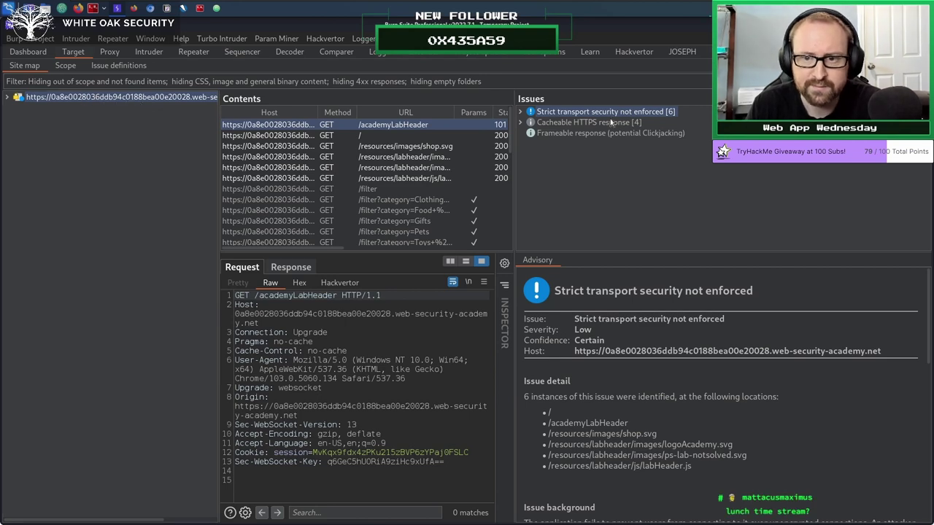
Inspect the Strict transport security issue's six paths, its / instance advisory and HTTP 200 response.
{"action": "left_click", "coordinate": [587, 122]}
{"action": "left_click", "coordinate": [561, 113]}
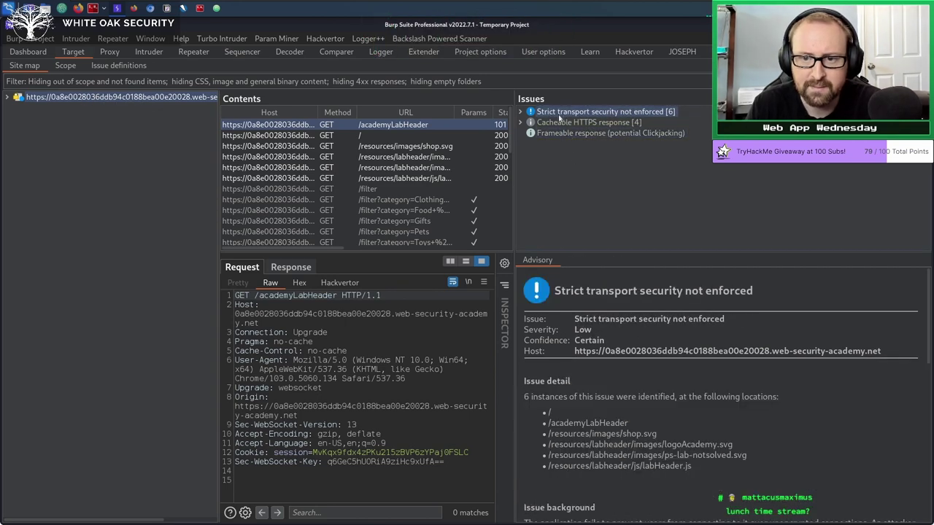
{"action": "left_click", "coordinate": [520, 113]}
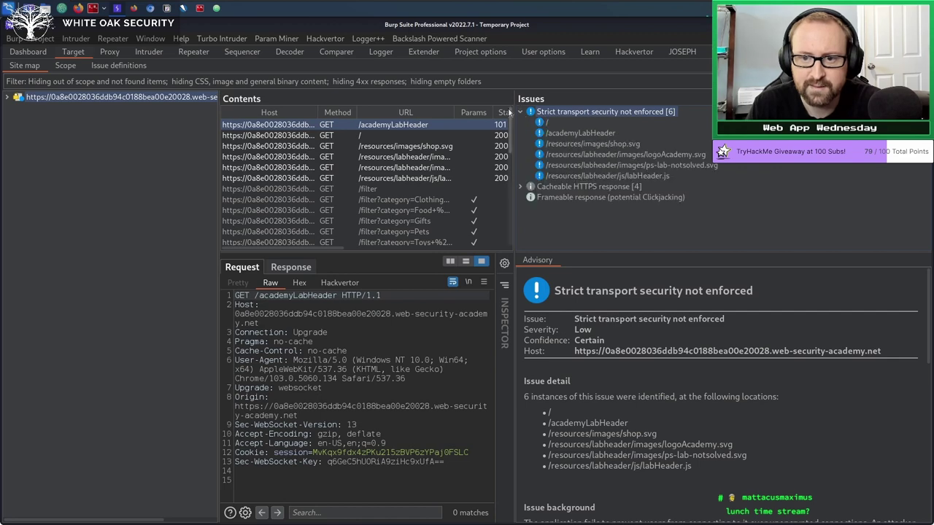
{"action": "left_click", "coordinate": [545, 124]}
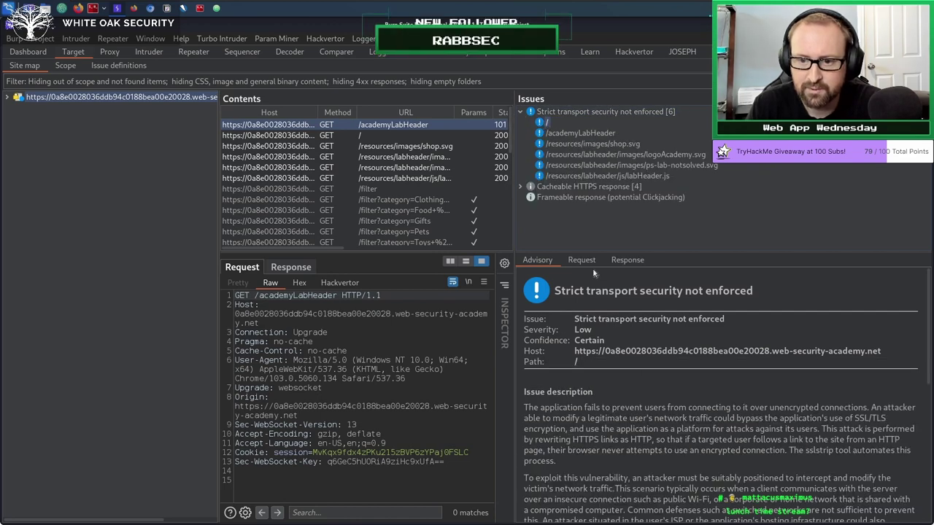
{"action": "left_click", "coordinate": [626, 261]}
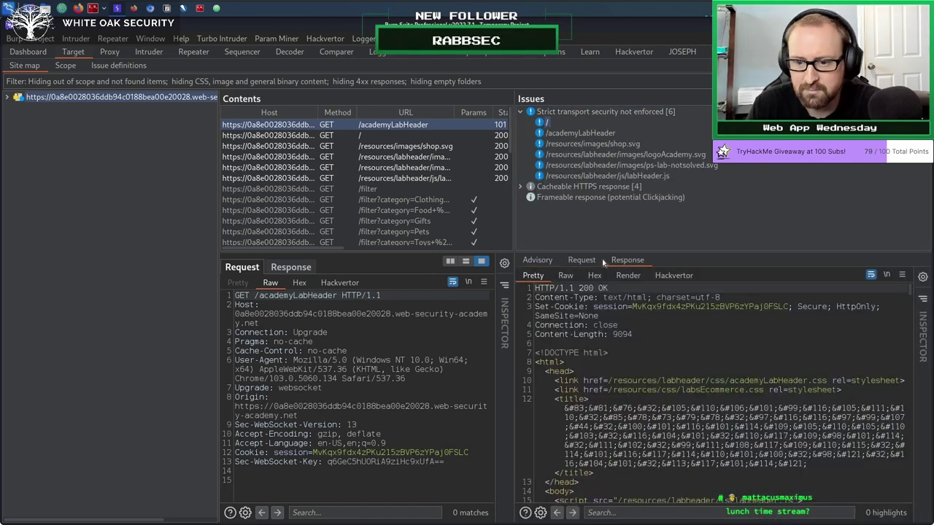
{"action": "left_click", "coordinate": [553, 259]}
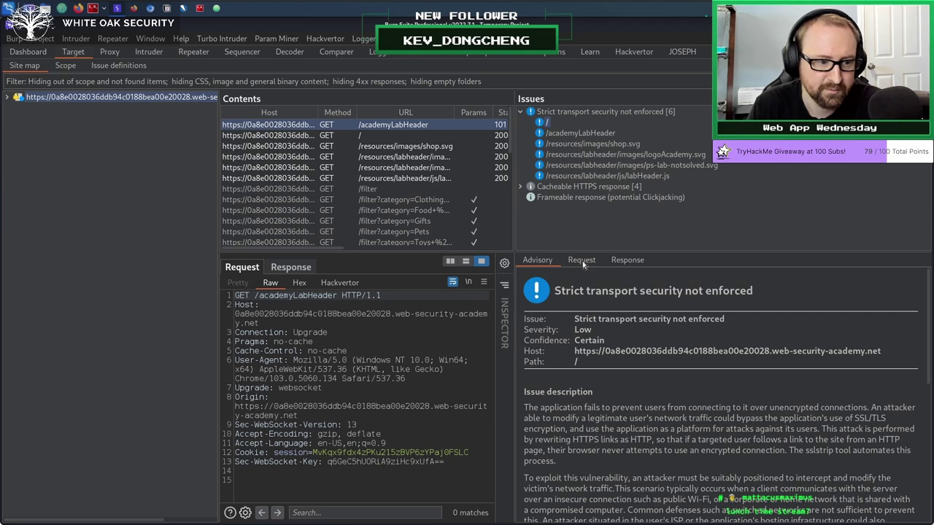
{"action": "left_click", "coordinate": [617, 265]}
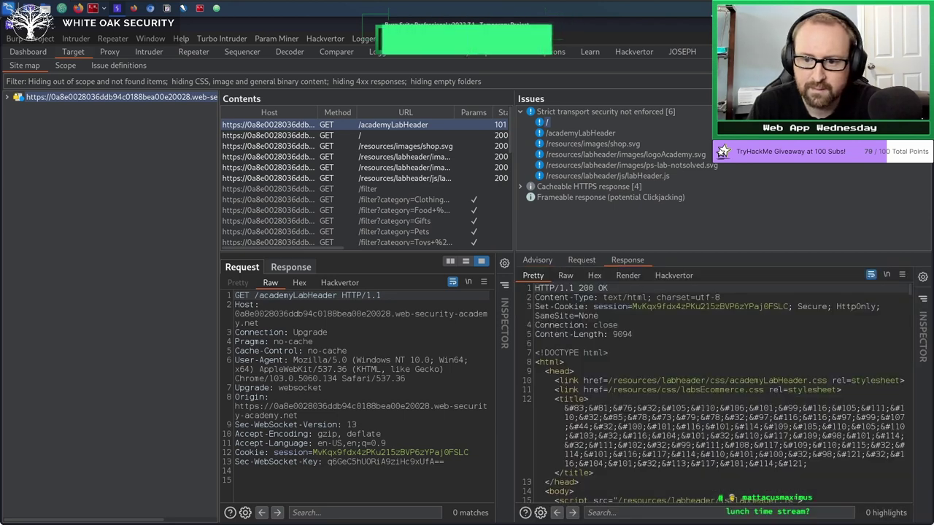
Check the Cacheable HTTPS response advisory and the /academyLabHeader instance's 101 Switching Protocol response.
{"action": "left_click", "coordinate": [520, 187]}
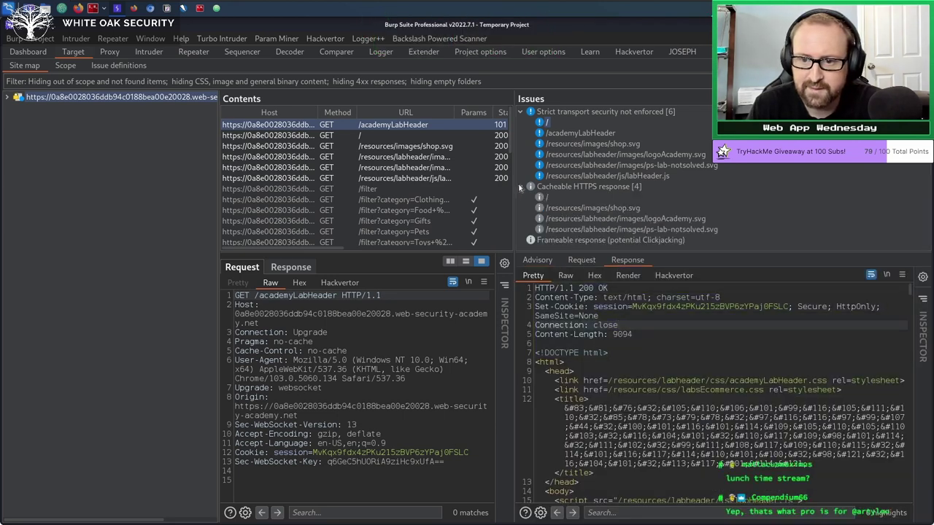
{"action": "left_click", "coordinate": [532, 188]}
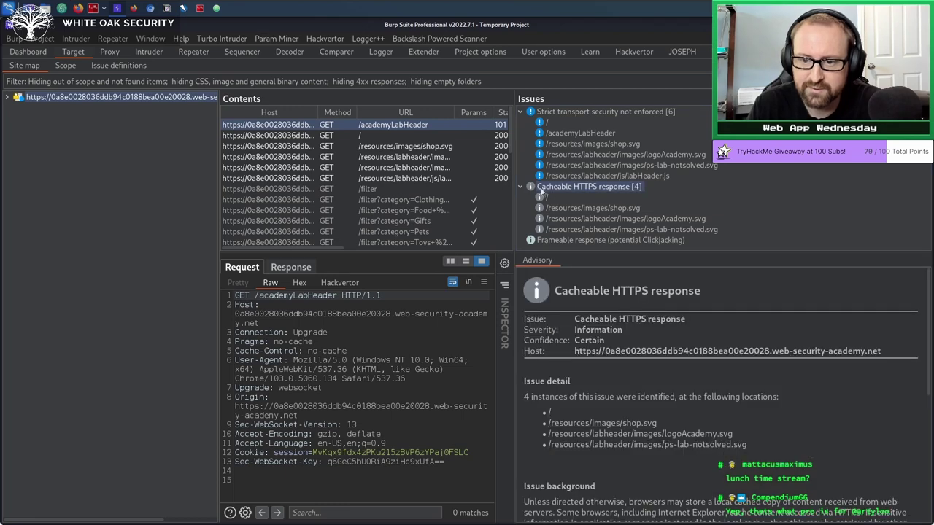
{"action": "left_click", "coordinate": [551, 113]}
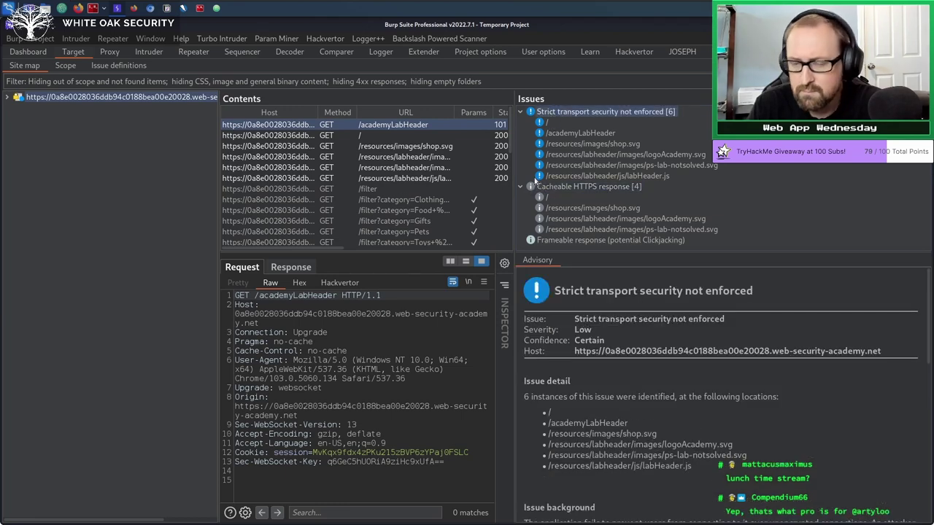
{"action": "left_click", "coordinate": [600, 133]}
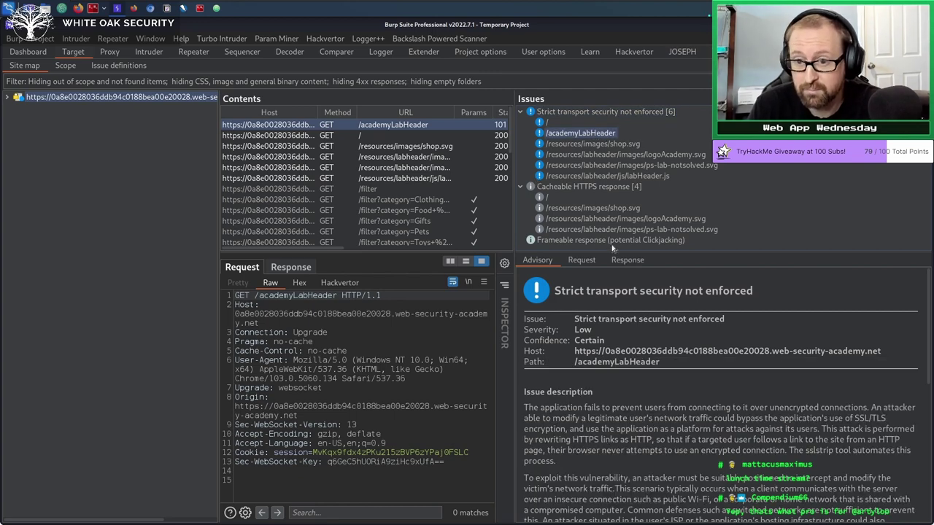
{"action": "left_click", "coordinate": [627, 260]}
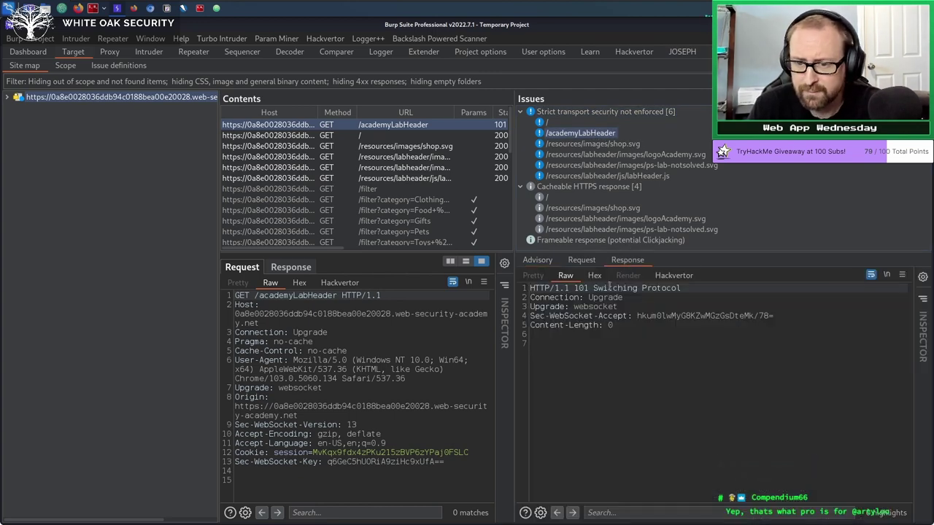
{"action": "left_click", "coordinate": [537, 261]}
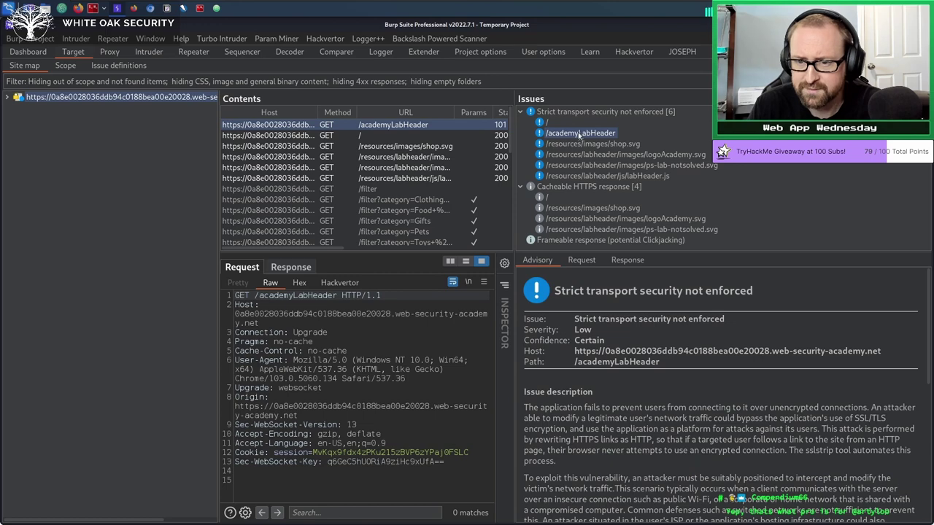
Go through the Cacheable HTTPS response instances, including shop.svg's request/response and logoAcademy.svg.
{"action": "left_click", "coordinate": [550, 188]}
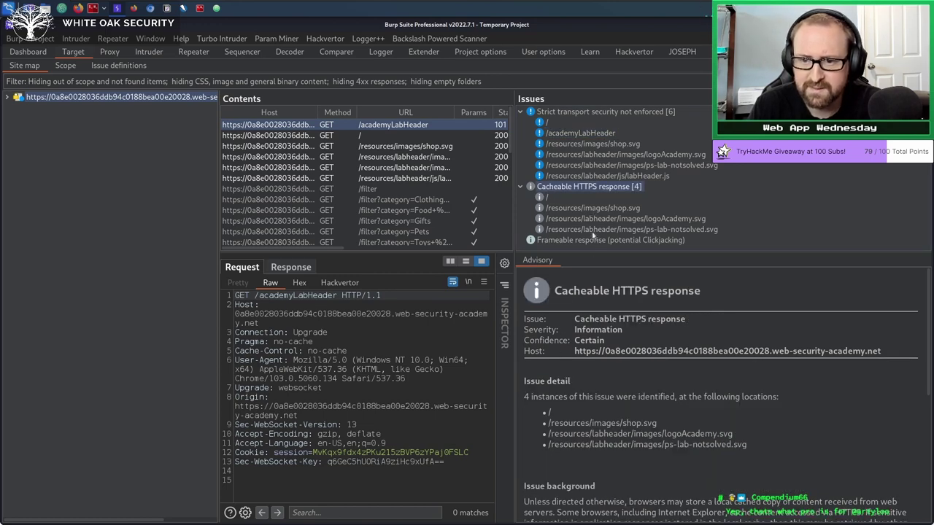
{"action": "left_click", "coordinate": [594, 210]}
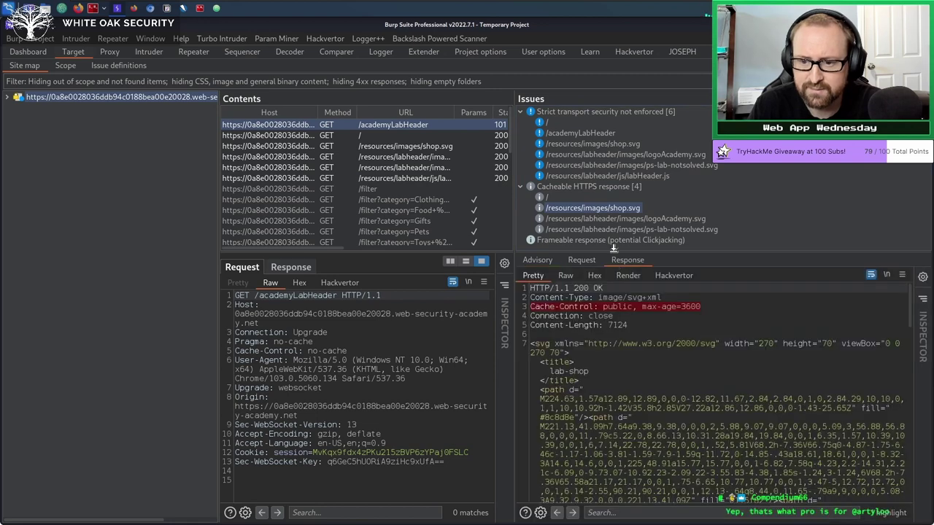
{"action": "left_click", "coordinate": [589, 260]}
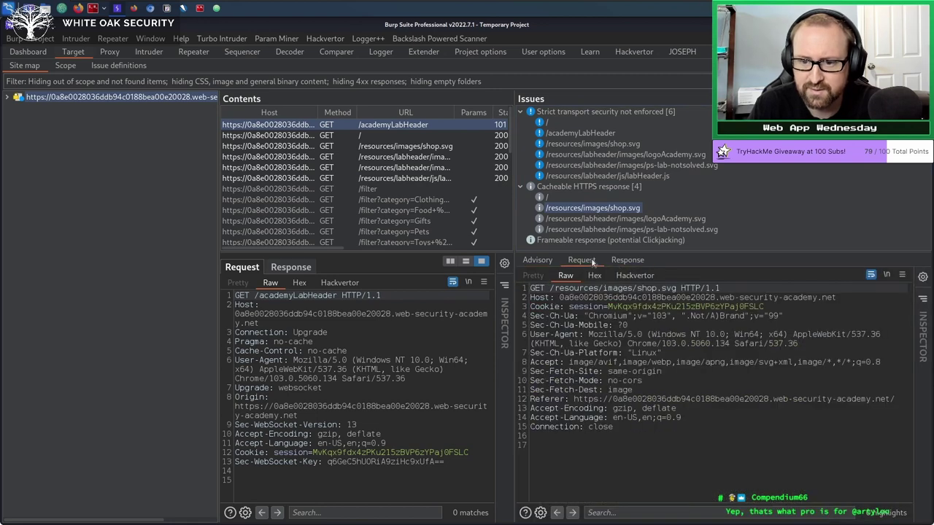
{"action": "left_click", "coordinate": [549, 260]}
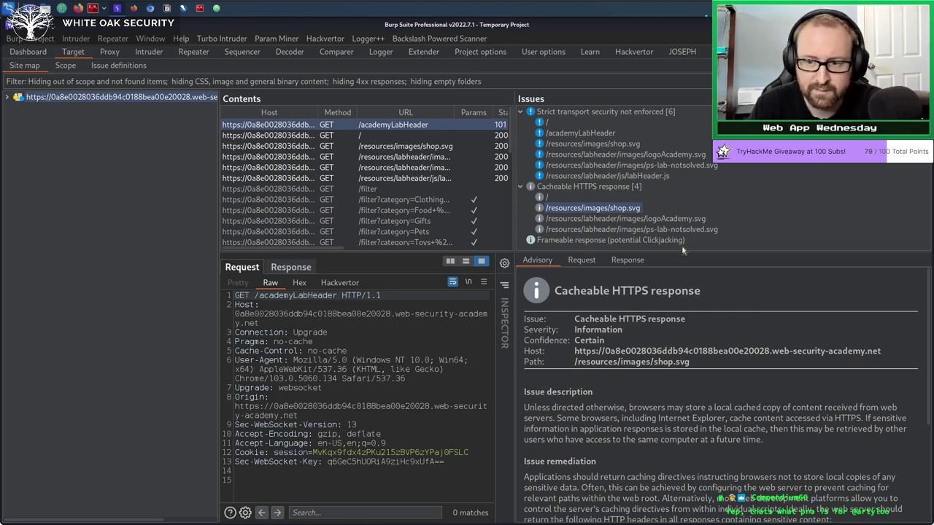
{"action": "left_click", "coordinate": [653, 222]}
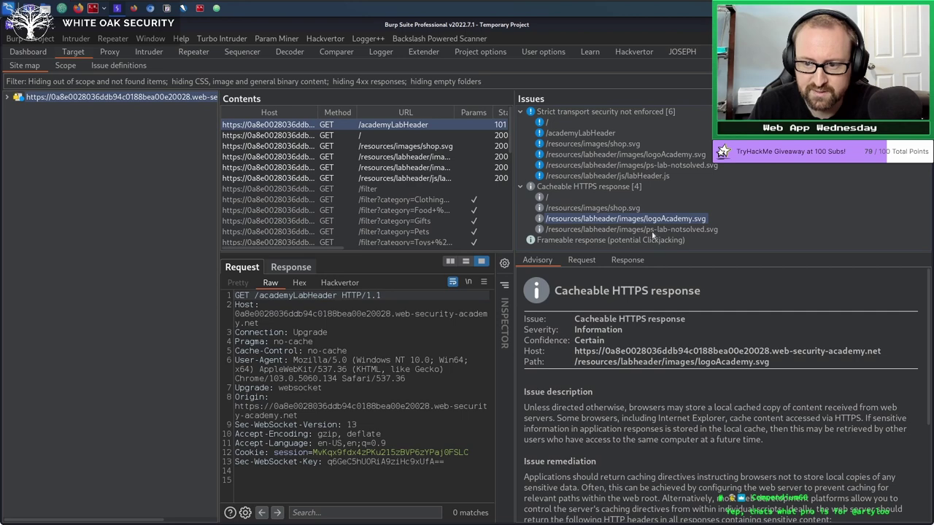
{"action": "left_click", "coordinate": [652, 231]}
Inspect the Frameable response (potential Clickjacking) request, ending on its response headers.
{"action": "left_click", "coordinate": [568, 241]}
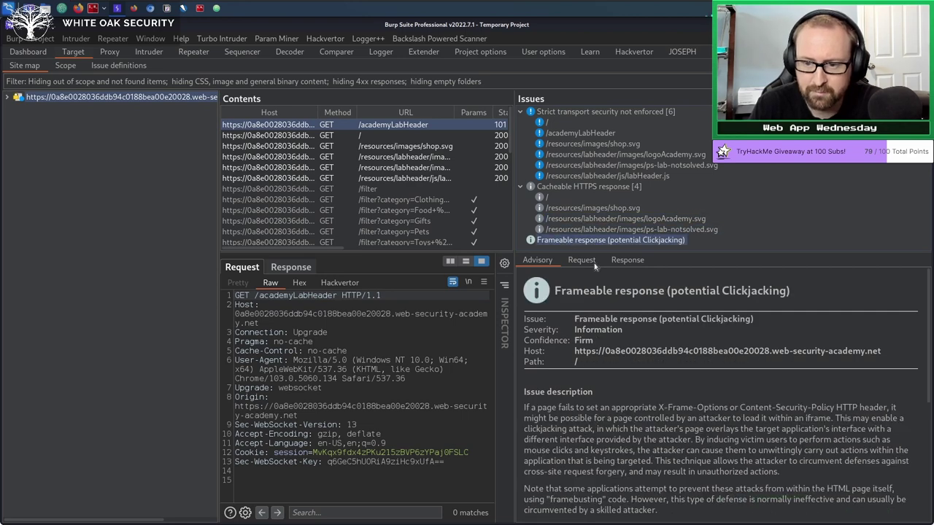
{"action": "left_click", "coordinate": [629, 261]}
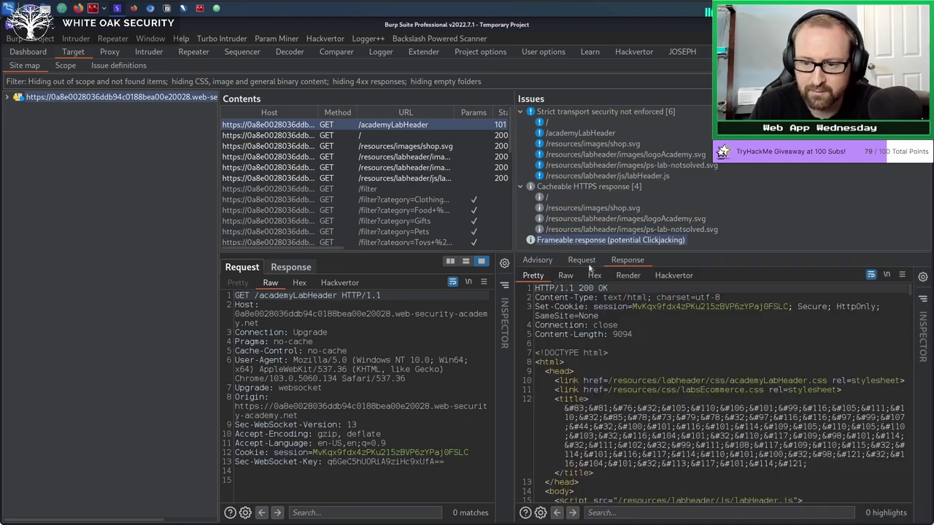
{"action": "left_click_drag", "start_coordinate": [632, 334], "coordinate": [545, 265]}
{"action": "left_click", "coordinate": [672, 335]}
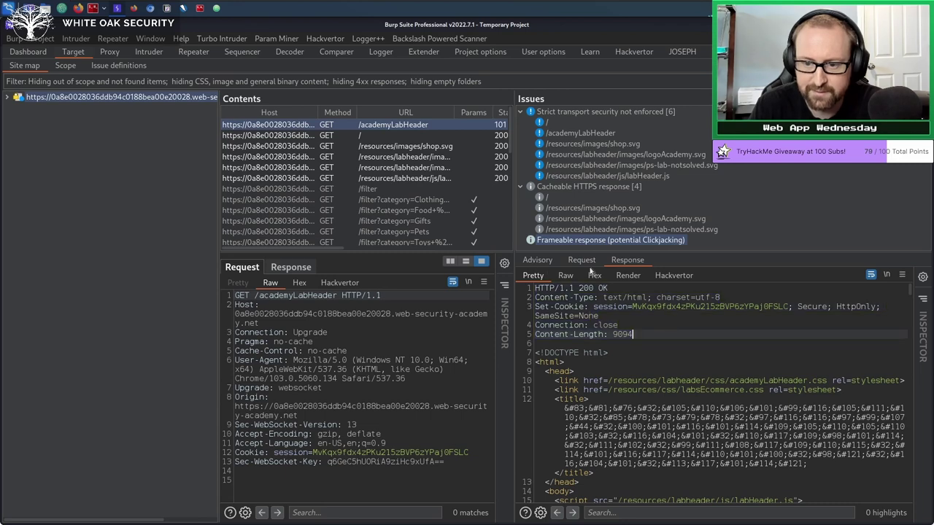
{"action": "left_click", "coordinate": [582, 263]}
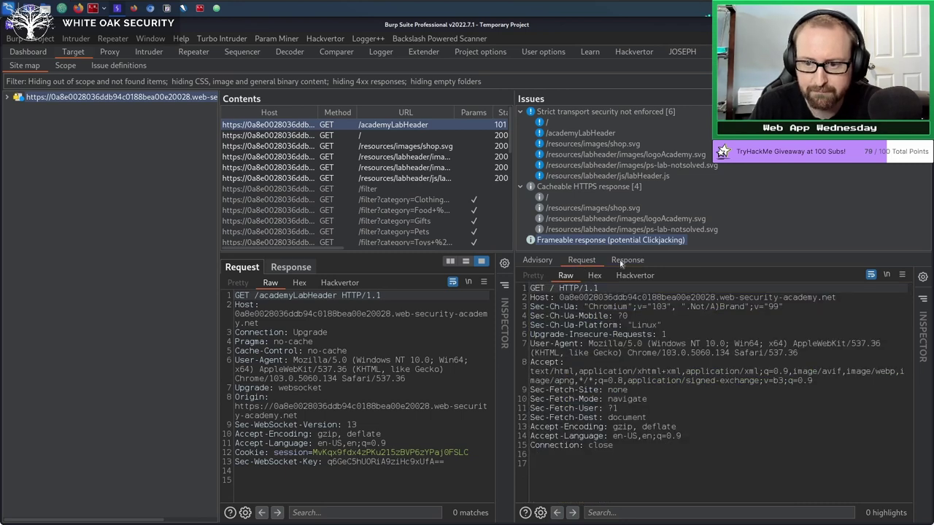
{"action": "left_click", "coordinate": [623, 263]}
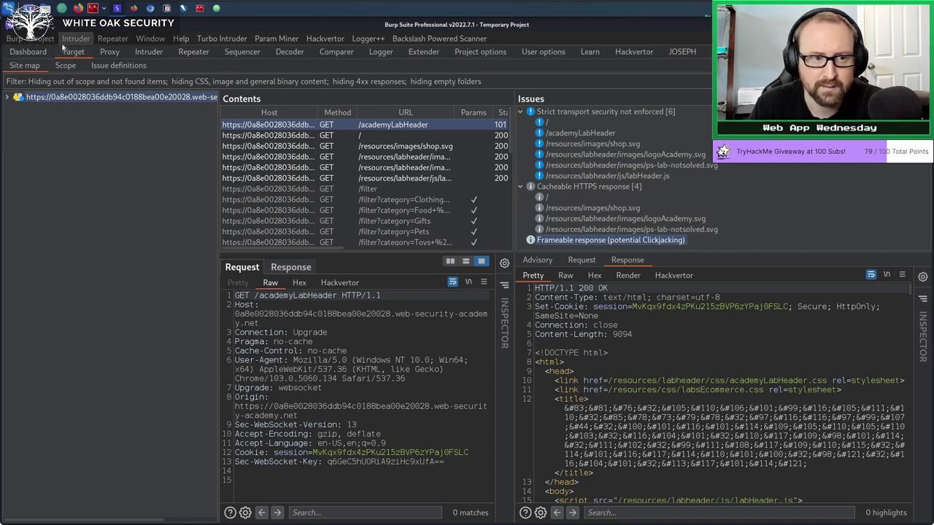
Open the Configuration library from the Burp menu and reposition its window.
{"action": "left_click", "coordinate": [20, 38]}
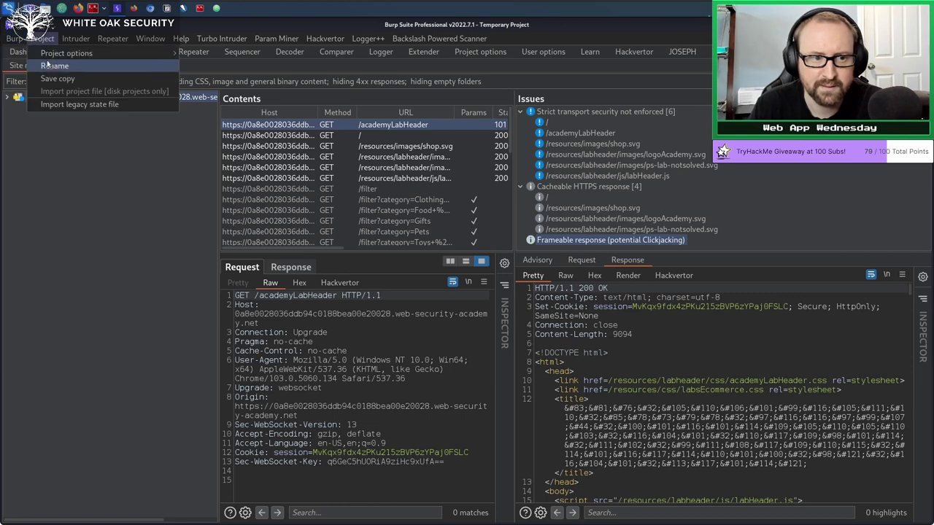
{"action": "left_click", "coordinate": [44, 66]}
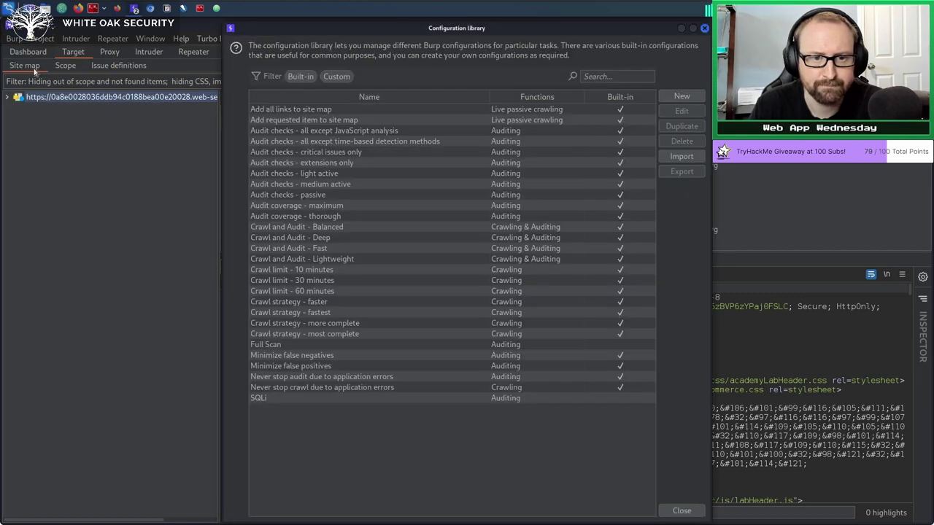
{"action": "left_click_drag", "start_coordinate": [309, 24], "coordinate": [160, 50]}
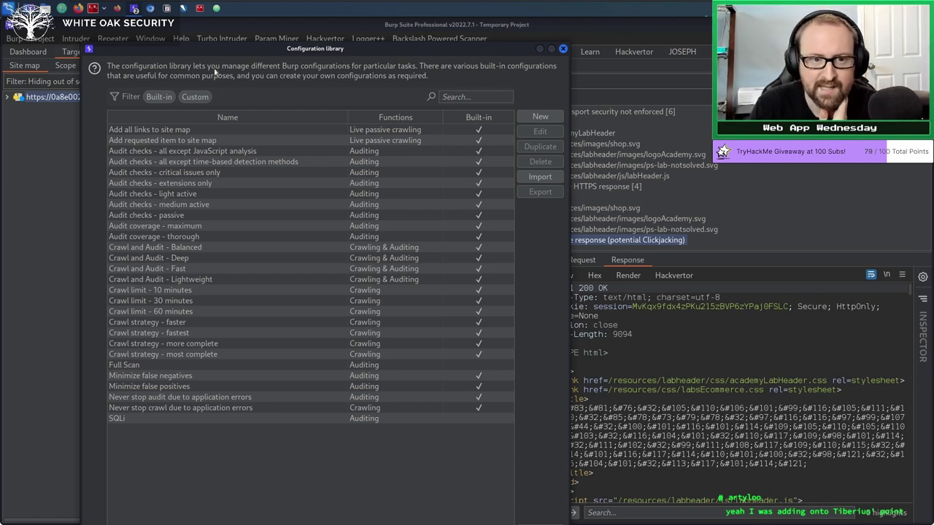
{"action": "left_click_drag", "start_coordinate": [210, 51], "coordinate": [208, 42]}
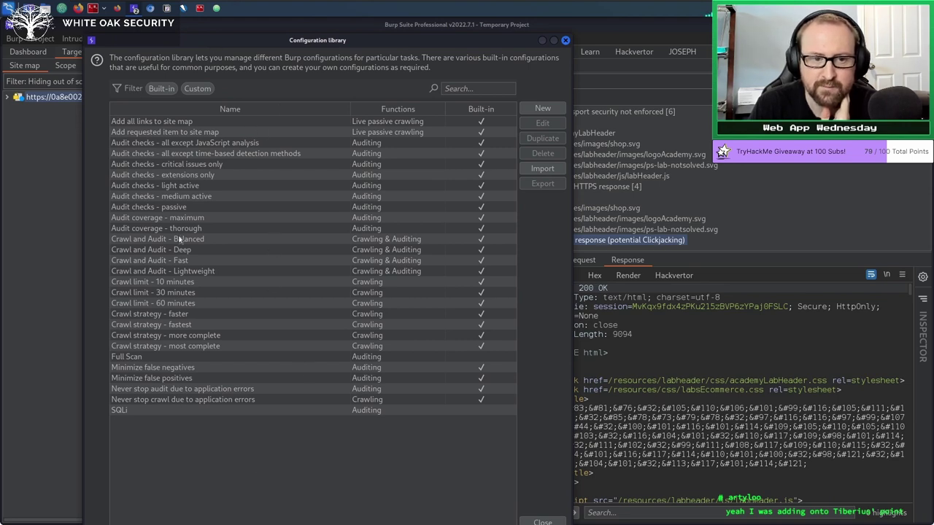
Select the custom SQLi configuration and delete it, confirming with Yes.
{"action": "left_click", "coordinate": [163, 197]}
{"action": "left_click", "coordinate": [186, 293]}
{"action": "left_click", "coordinate": [187, 347]}
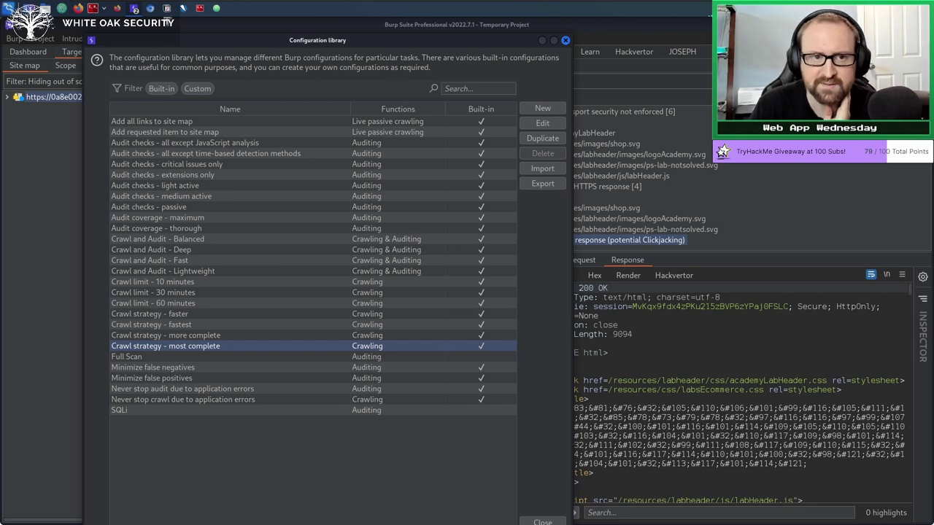
{"action": "left_click", "coordinate": [130, 411]}
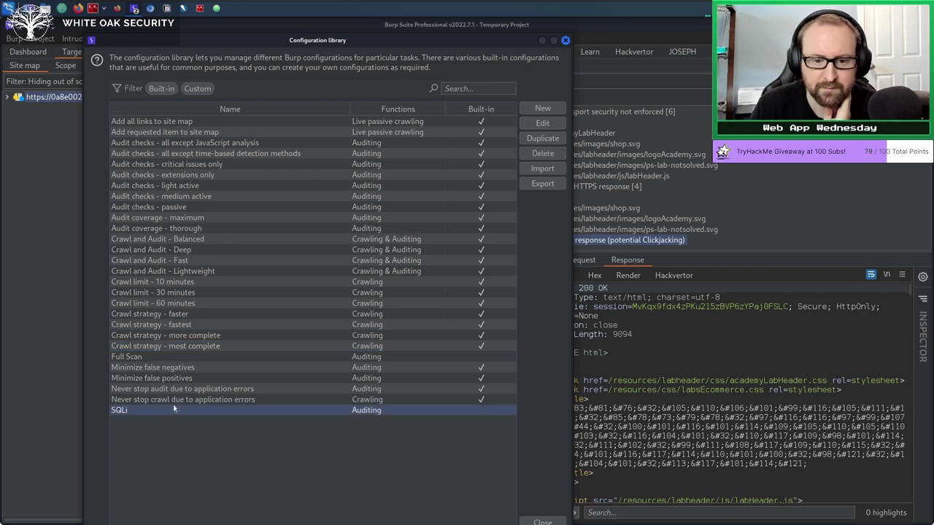
{"action": "left_click", "coordinate": [543, 154]}
{"action": "left_click", "coordinate": [394, 302]}
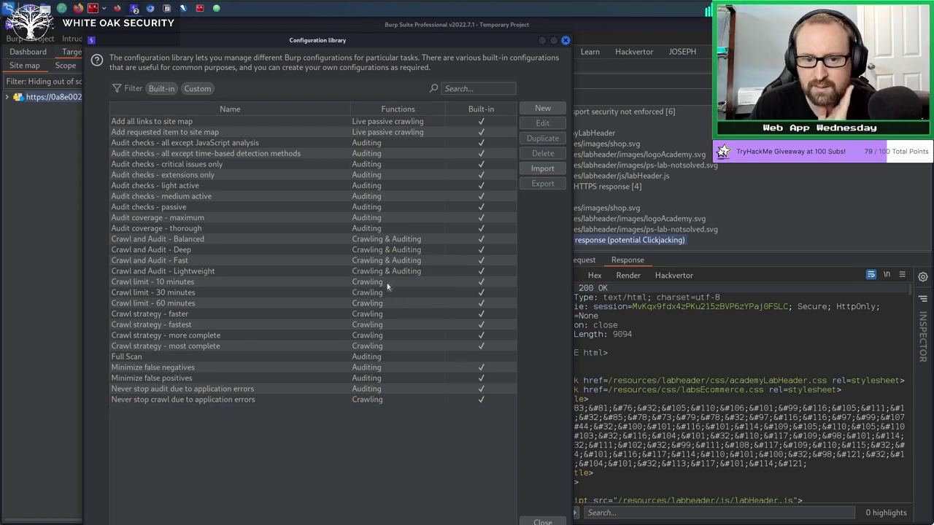
{"action": "left_click", "coordinate": [150, 8]}
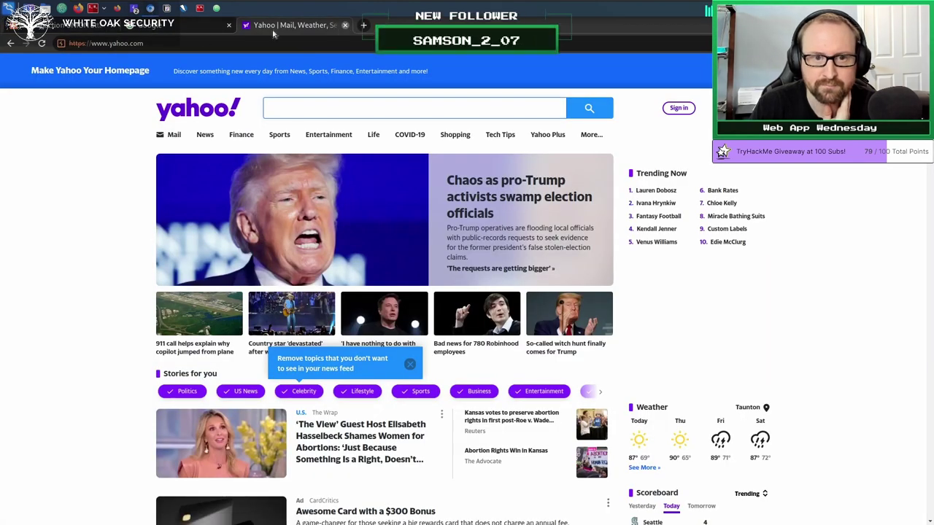
Close the Yahoo browser tab and bring Burp's Configuration library window forward.
{"action": "left_click", "coordinate": [345, 25]}
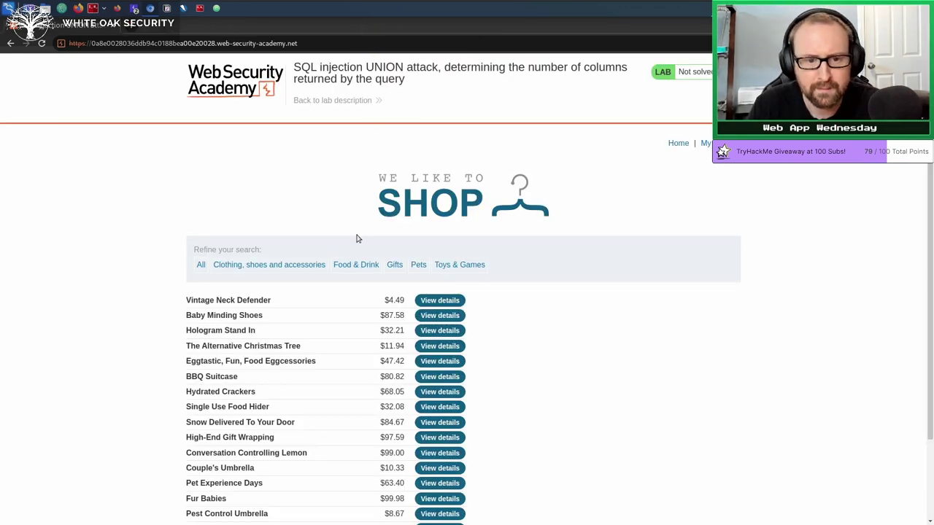
{"action": "left_click", "coordinate": [135, 13]}
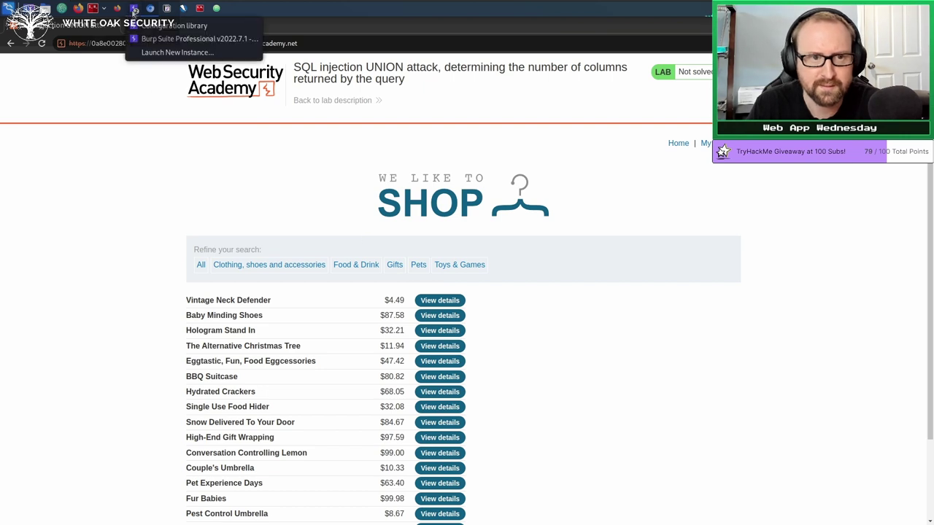
{"action": "left_click", "coordinate": [161, 26]}
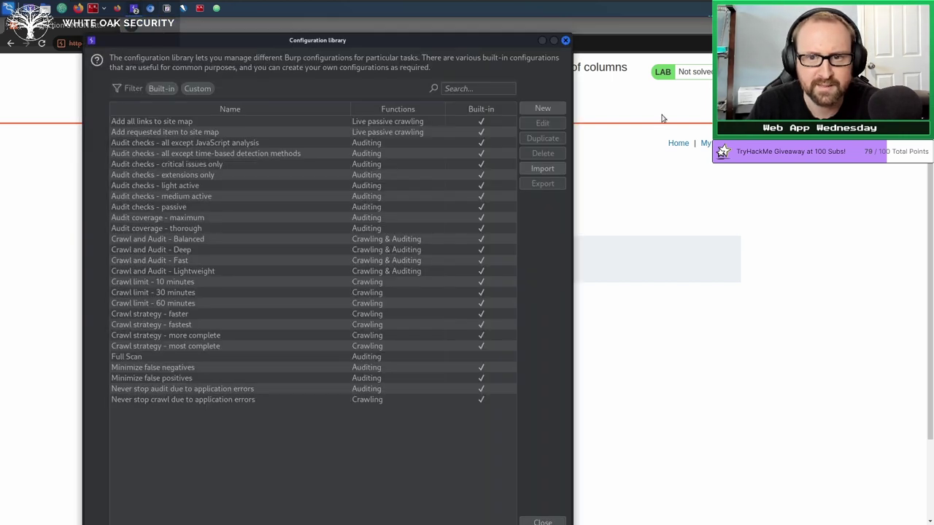
Create a New > Auditing configuration named 'SQLi' and expand its Audit Optimization section.
{"action": "left_click", "coordinate": [561, 109]}
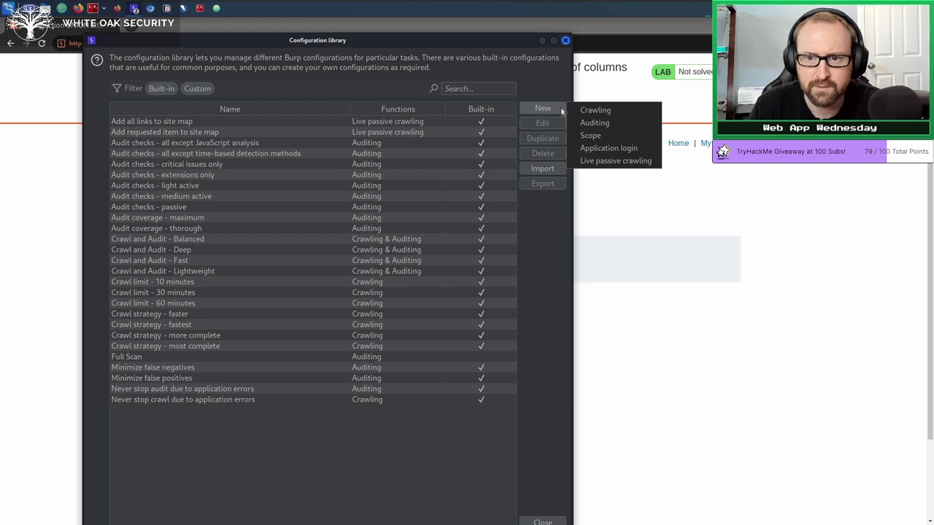
{"action": "left_click", "coordinate": [595, 124]}
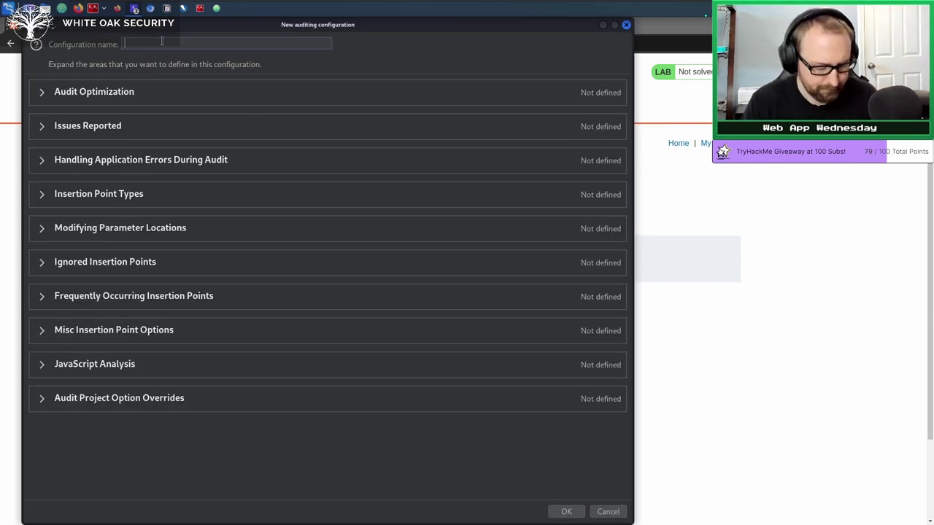
{"action": "type", "text": "SQLi"}
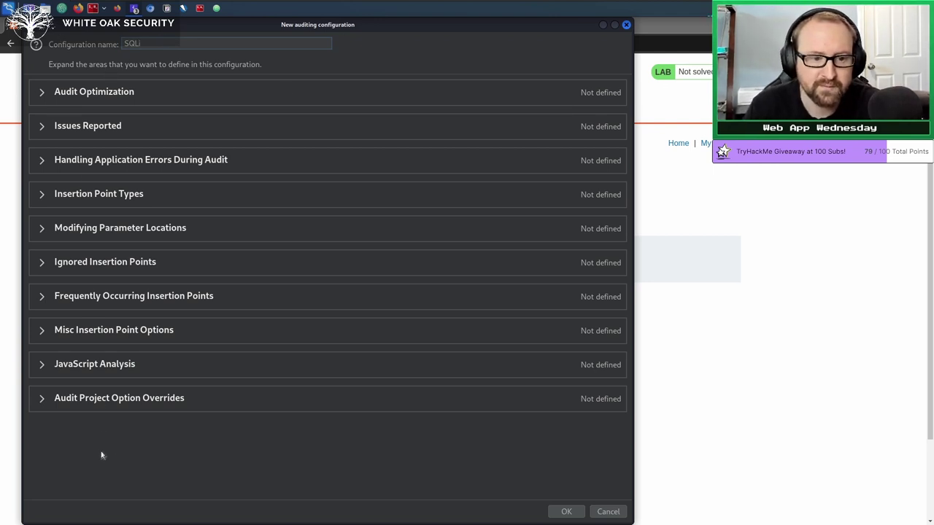
{"action": "left_click", "coordinate": [42, 94]}
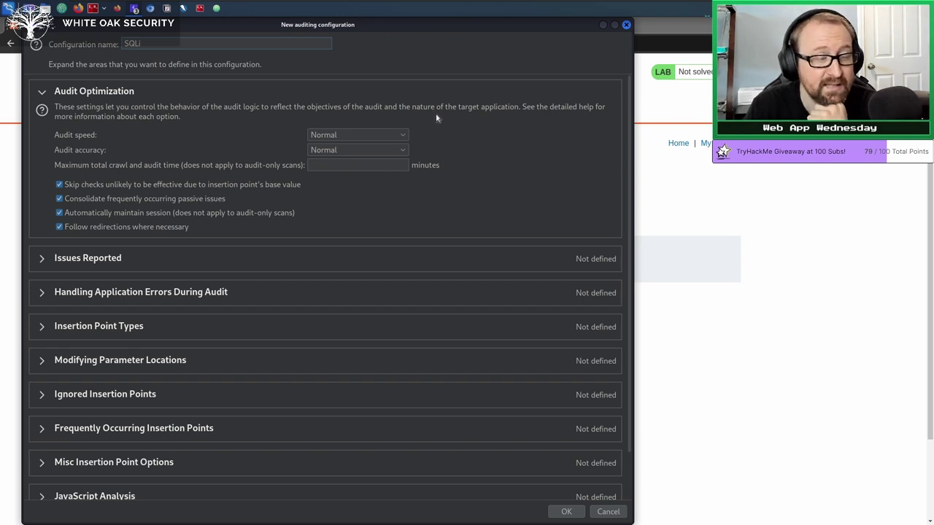
Set audit speed to Thorough with accuracy Normal, turn off skipping unlikely checks, and collapse the section.
{"action": "left_click", "coordinate": [403, 137]}
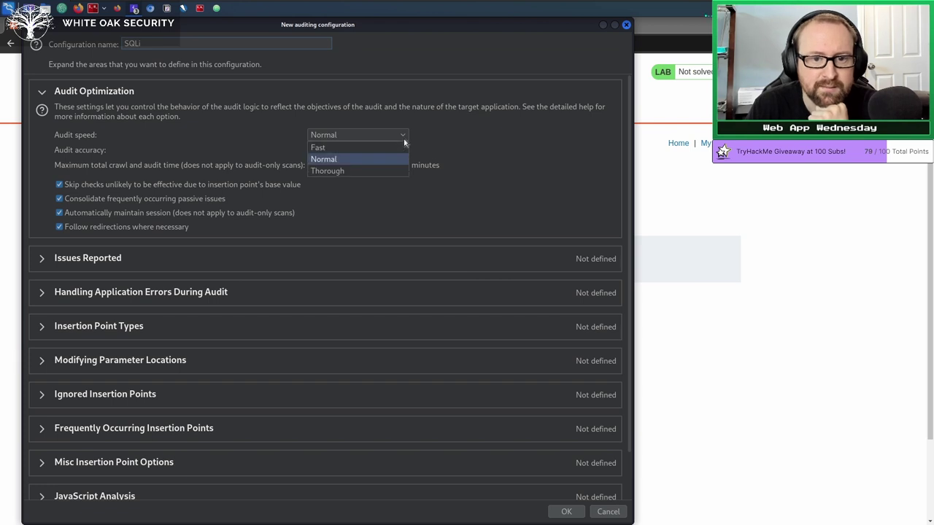
{"action": "left_click", "coordinate": [336, 174]}
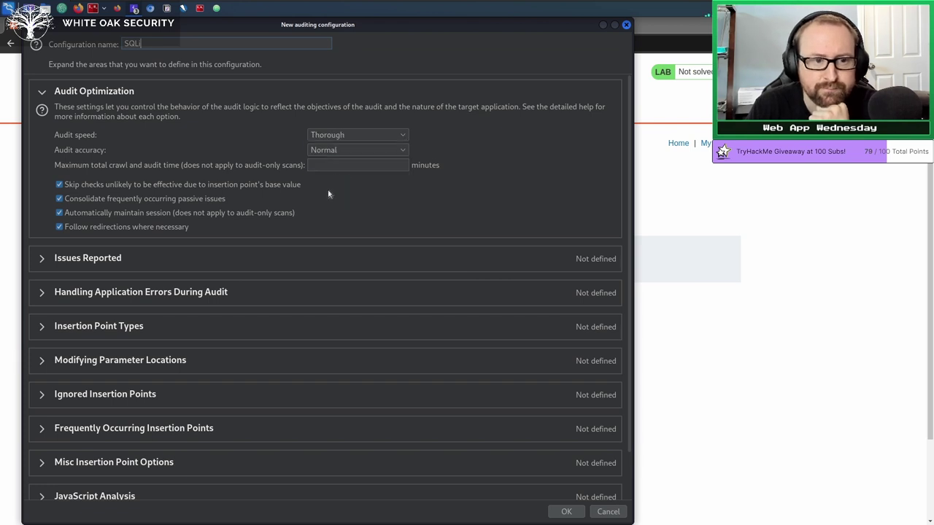
{"action": "left_click", "coordinate": [330, 150]}
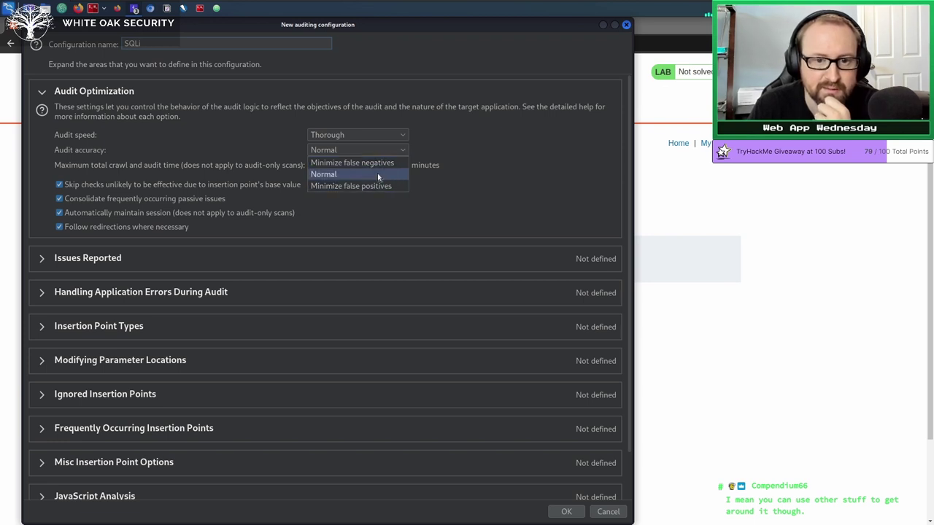
{"action": "left_click", "coordinate": [377, 174]}
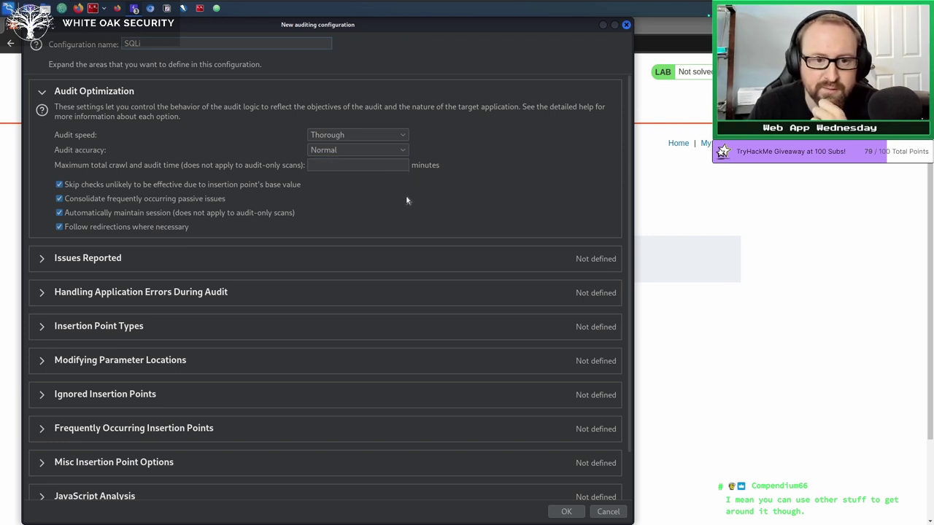
{"action": "left_click", "coordinate": [345, 166]}
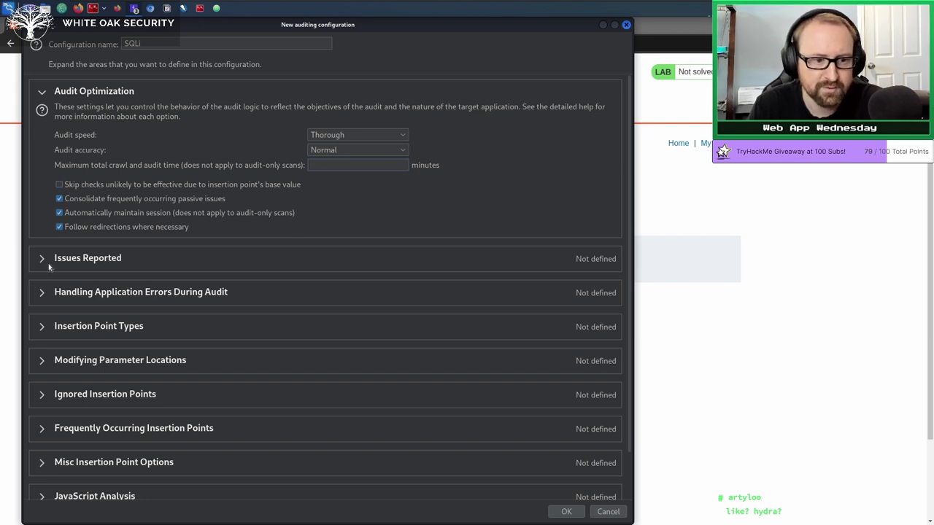
{"action": "left_click", "coordinate": [43, 91]}
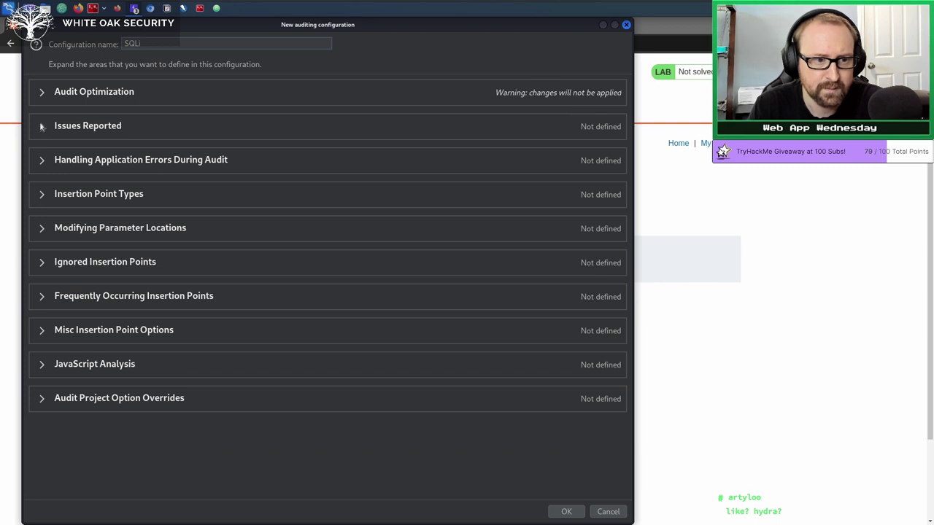
Under Issues Reported, choose Select individual issues and disable every issue check.
{"action": "left_click", "coordinate": [41, 125]}
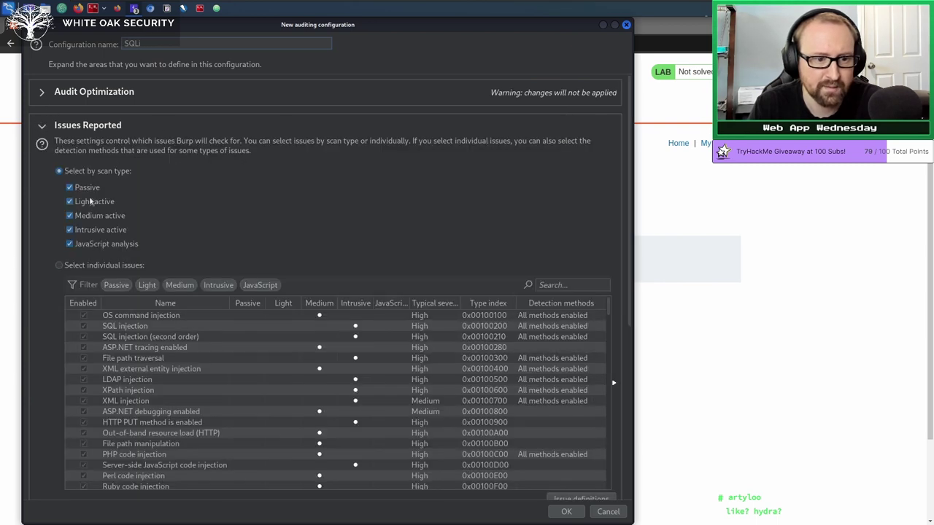
{"action": "left_click", "coordinate": [58, 266]}
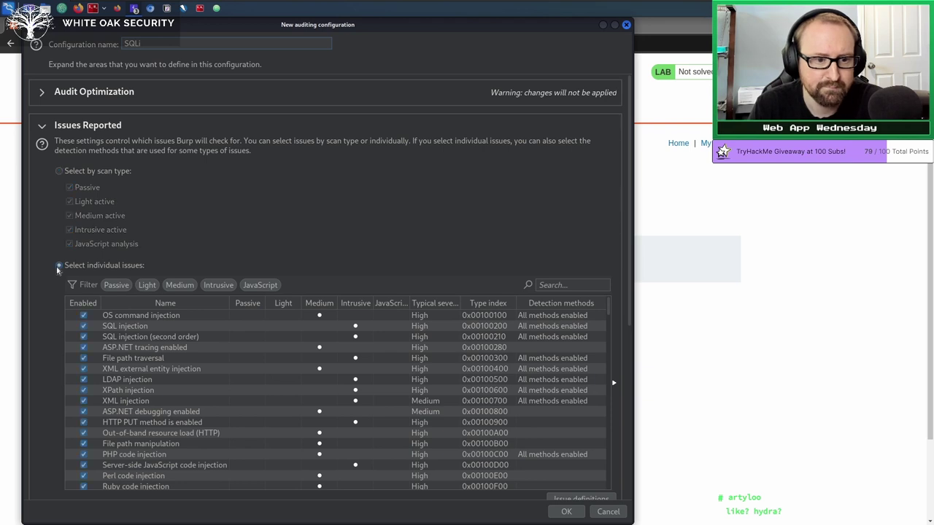
{"action": "scroll", "coordinate": [216, 179], "scroll_direction": "down", "scroll_amount": 1}
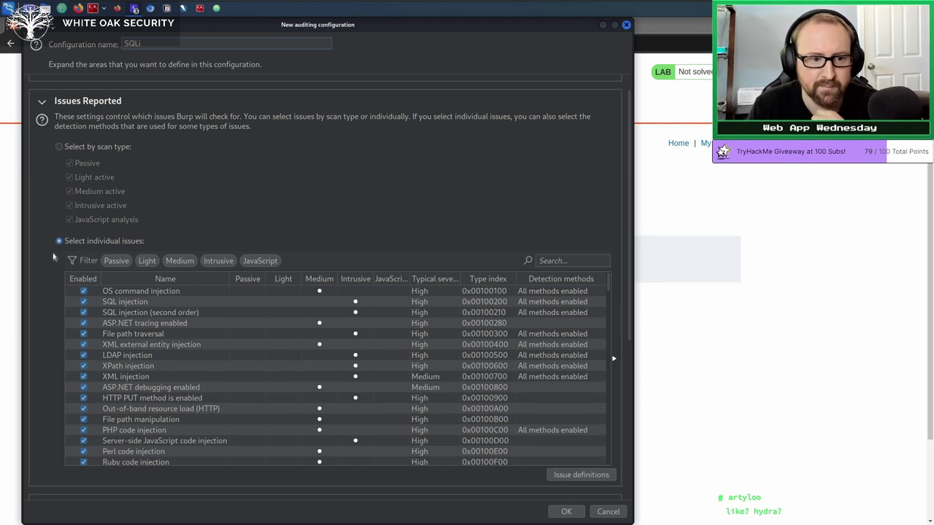
{"action": "left_click", "coordinate": [137, 323]}
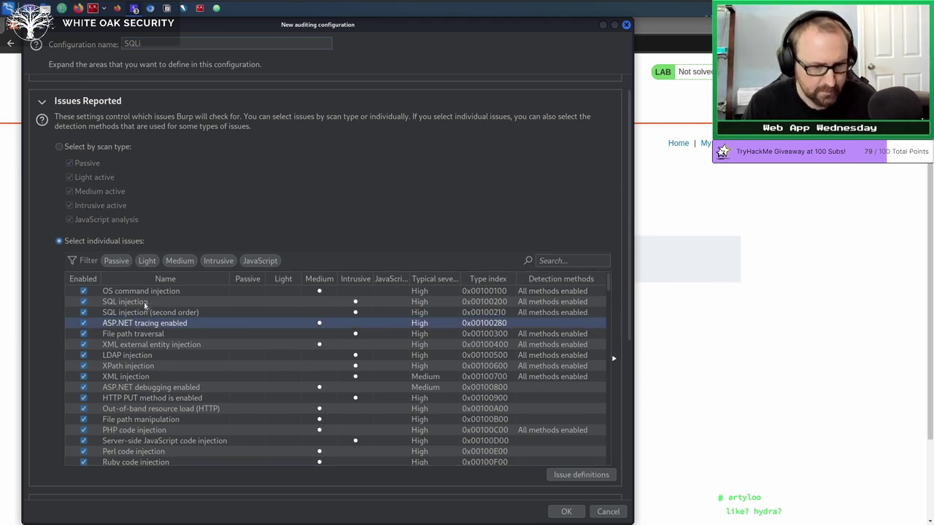
{"action": "key", "text": "ctrl+a"}
{"action": "right_click", "coordinate": [146, 305]}
{"action": "left_click", "coordinate": [175, 314]}
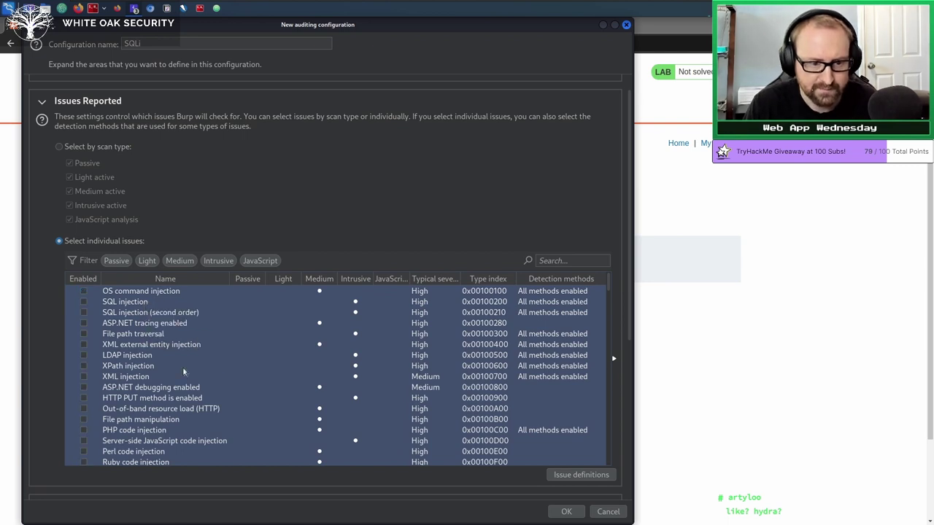
{"action": "left_click", "coordinate": [183, 367]}
Filter the issue list by 'SQL' and enable only SQL injection and SQL injection (second order).
{"action": "left_click", "coordinate": [541, 263]}
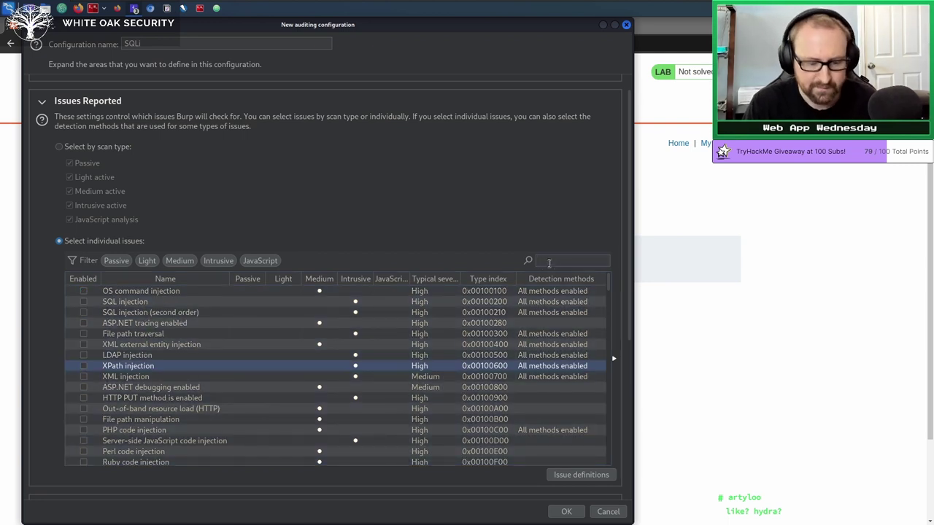
{"action": "type", "text": "SQL"}
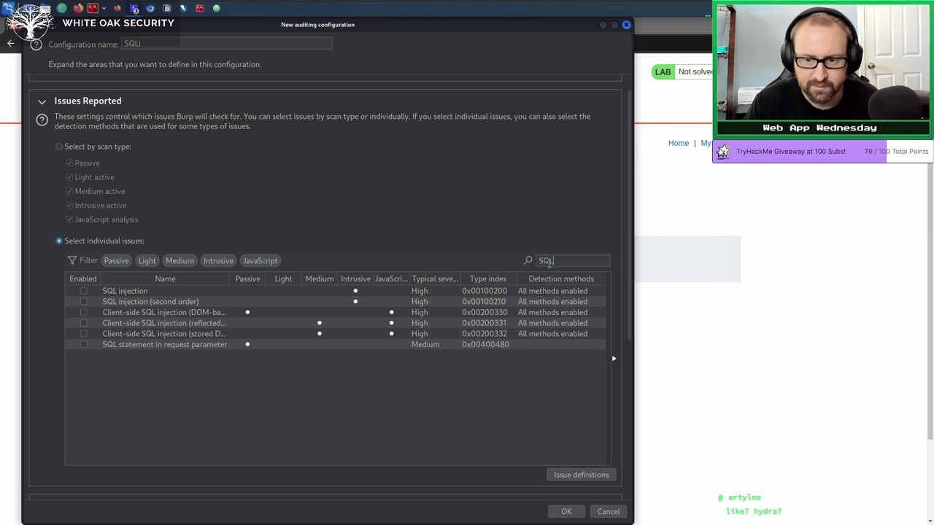
{"action": "left_click", "coordinate": [84, 292]}
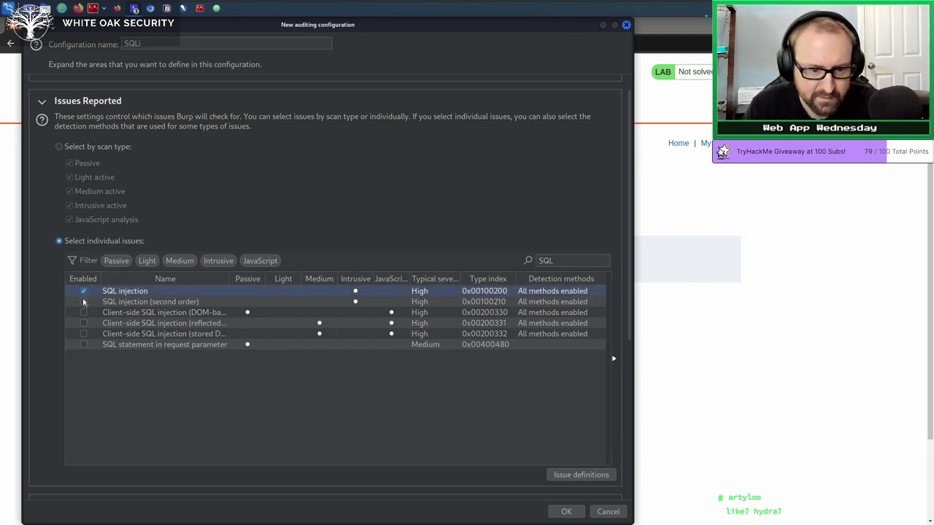
{"action": "left_click", "coordinate": [83, 302]}
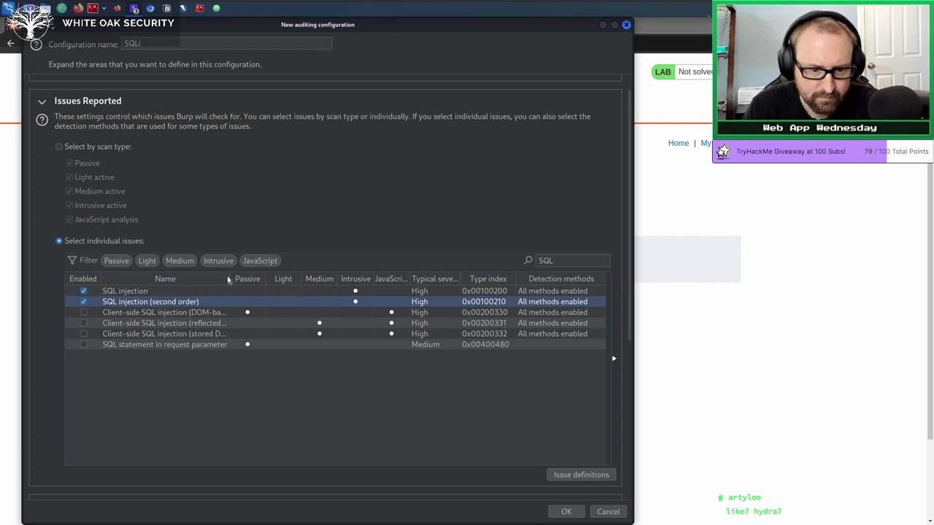
{"action": "left_click_drag", "start_coordinate": [228, 280], "coordinate": [281, 281]}
{"action": "left_click", "coordinate": [160, 314]}
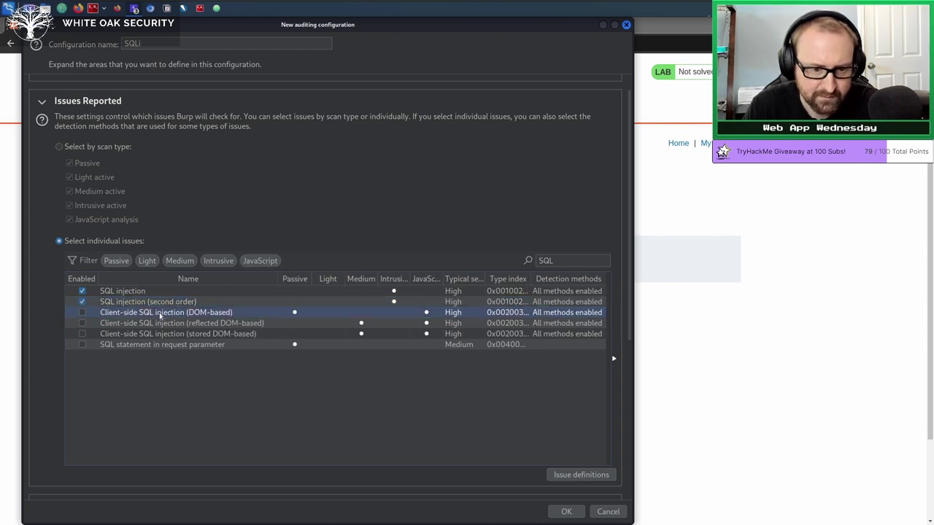
{"action": "left_click", "coordinate": [160, 324]}
{"action": "left_click", "coordinate": [161, 335]}
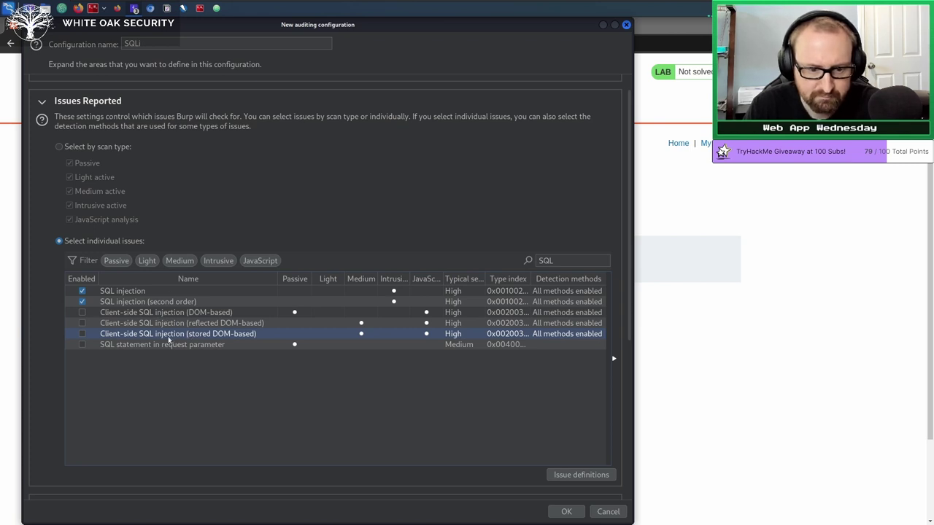
{"action": "left_click", "coordinate": [174, 313]}
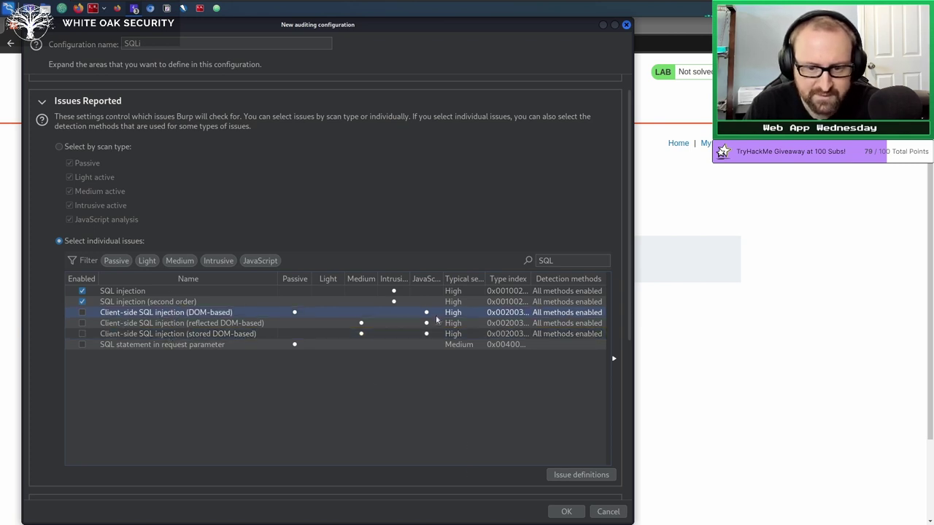
{"action": "left_click", "coordinate": [114, 300]}
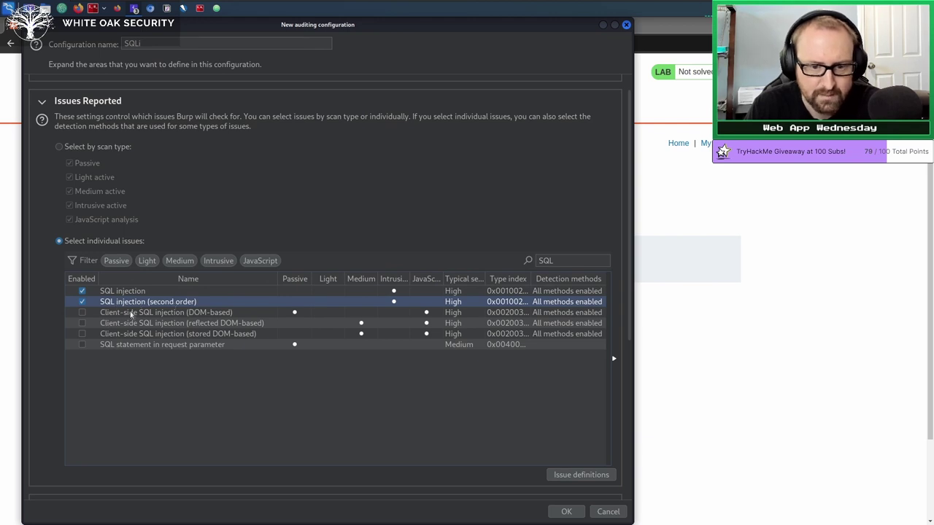
{"action": "left_click", "coordinate": [44, 105]}
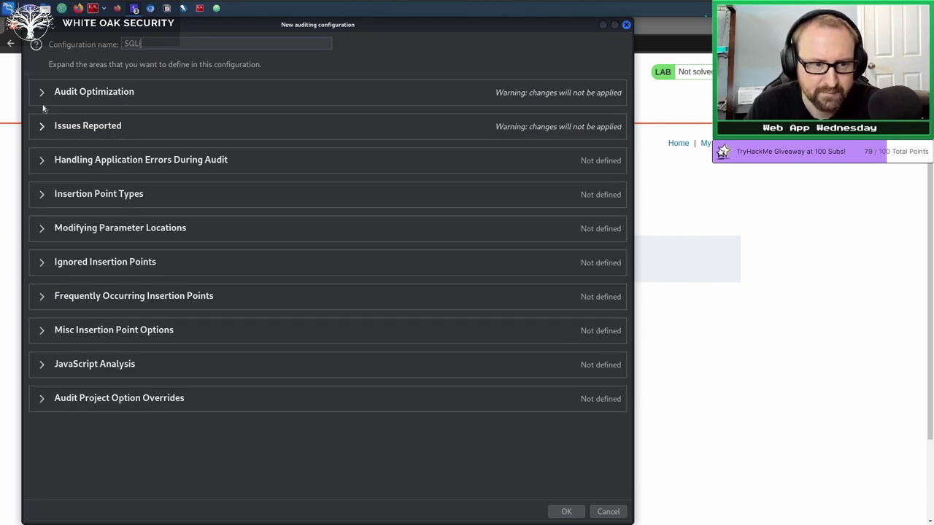
{"action": "left_click", "coordinate": [42, 162]}
{"action": "left_click", "coordinate": [42, 162]}
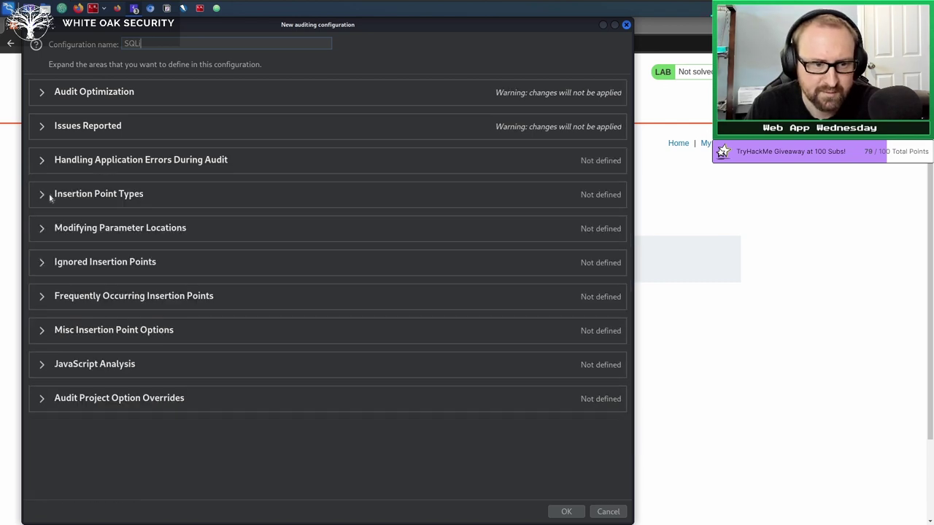
{"action": "left_click", "coordinate": [41, 194]}
{"action": "left_click", "coordinate": [42, 194]}
{"action": "left_click", "coordinate": [41, 229]}
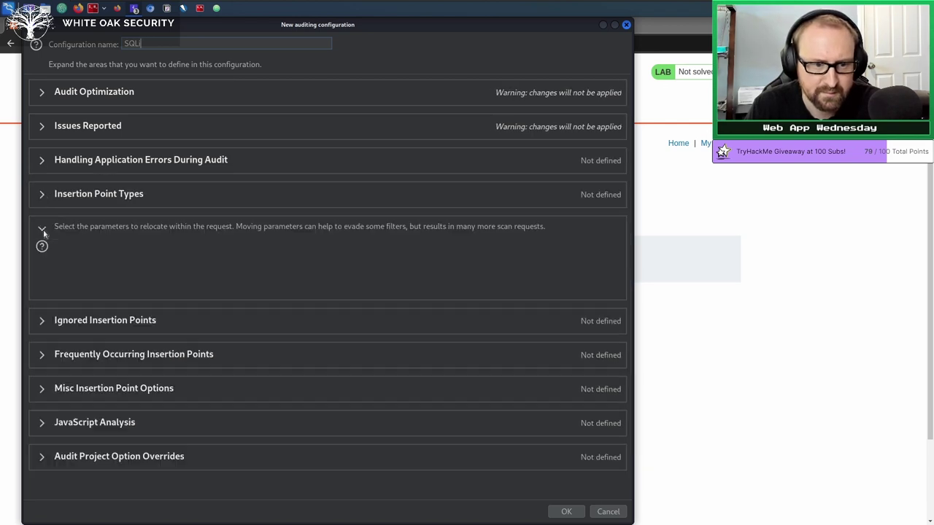
{"action": "left_click", "coordinate": [42, 228]}
{"action": "left_click", "coordinate": [42, 263]}
{"action": "left_click", "coordinate": [42, 263]}
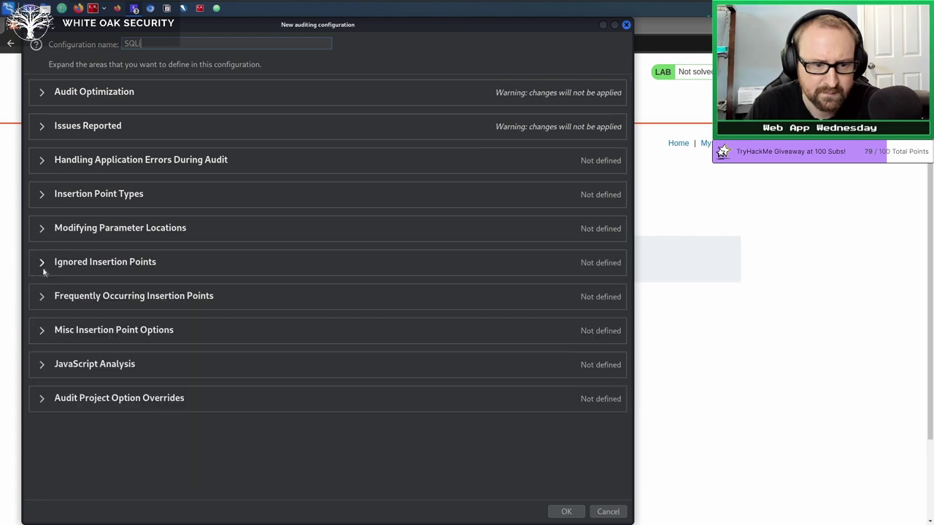
{"action": "left_click", "coordinate": [42, 296]}
{"action": "left_click", "coordinate": [42, 296]}
{"action": "left_click", "coordinate": [42, 330]}
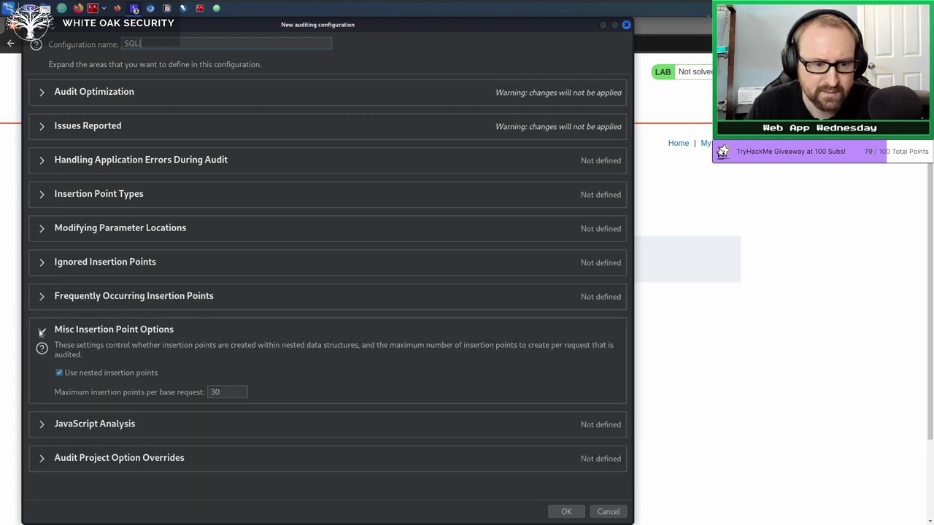
{"action": "left_click", "coordinate": [42, 330]}
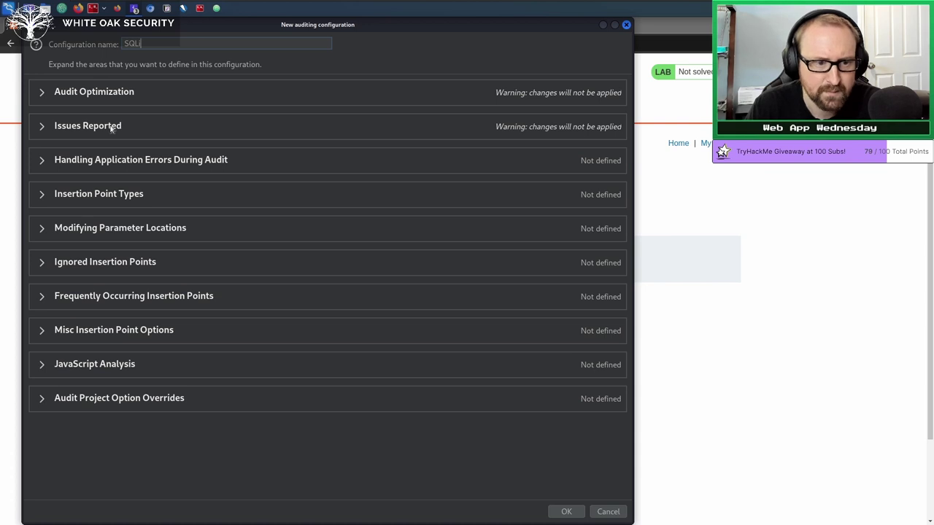
{"action": "left_click", "coordinate": [42, 160]}
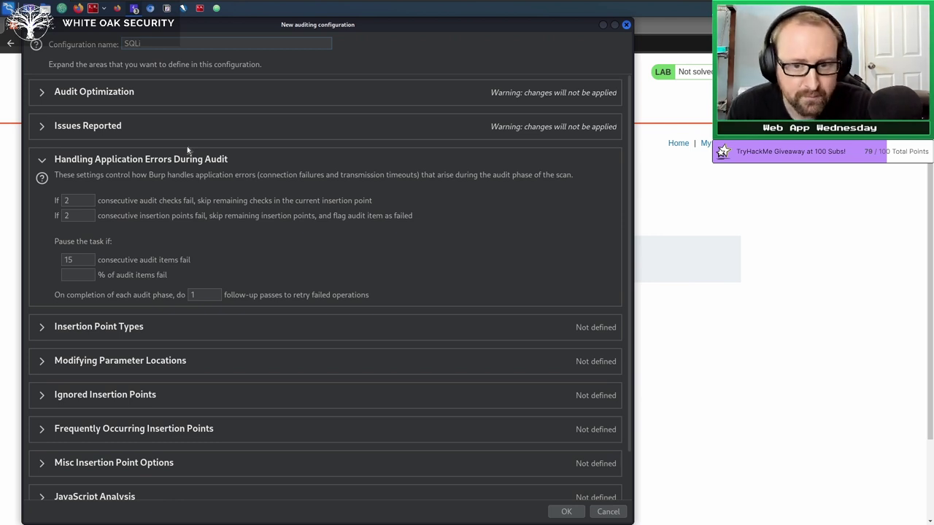
{"action": "left_click", "coordinate": [43, 161]}
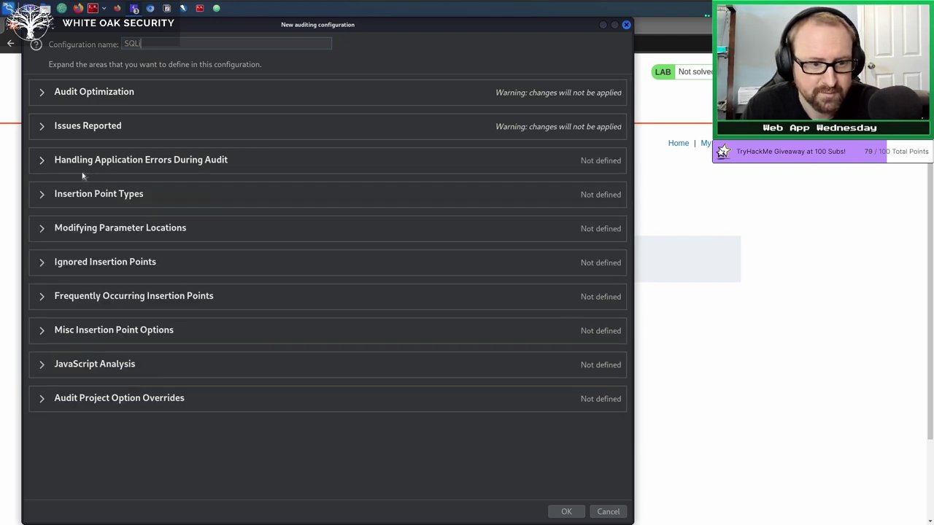
{"action": "left_click", "coordinate": [44, 198]}
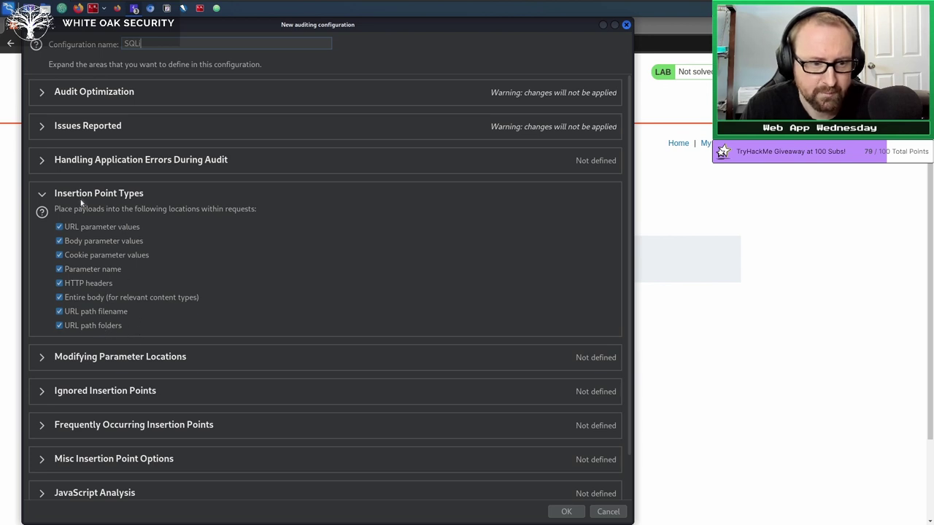
{"action": "left_click", "coordinate": [41, 194]}
{"action": "left_click", "coordinate": [48, 235]}
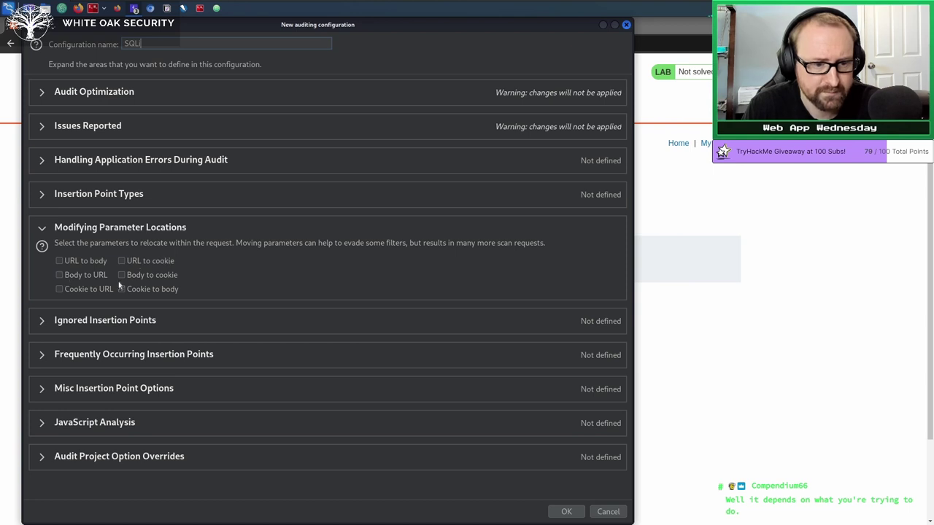
{"action": "left_click", "coordinate": [43, 231]}
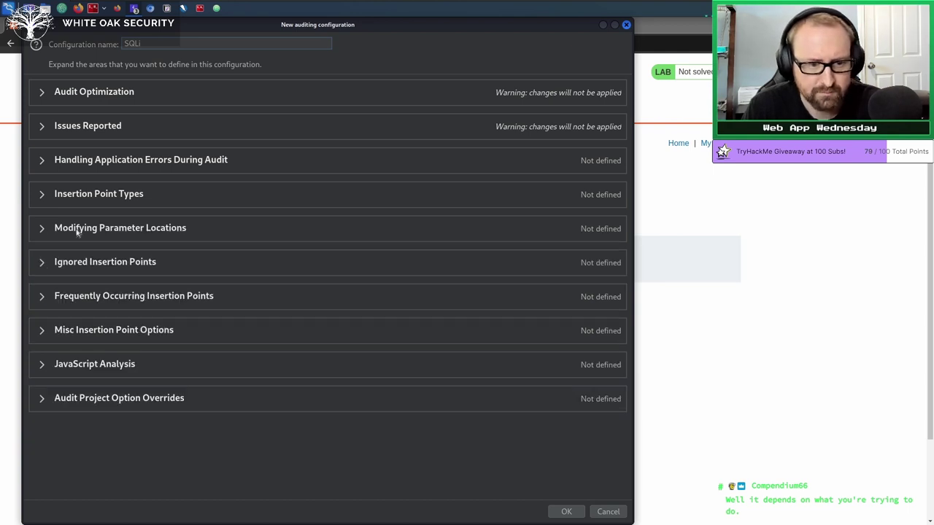
{"action": "left_click", "coordinate": [41, 263]}
{"action": "left_click", "coordinate": [41, 262]}
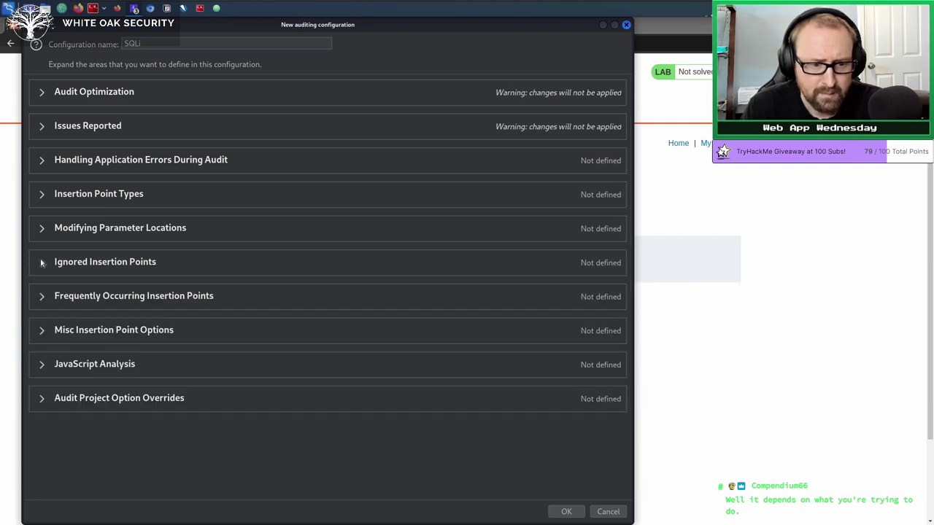
{"action": "left_click", "coordinate": [567, 512]}
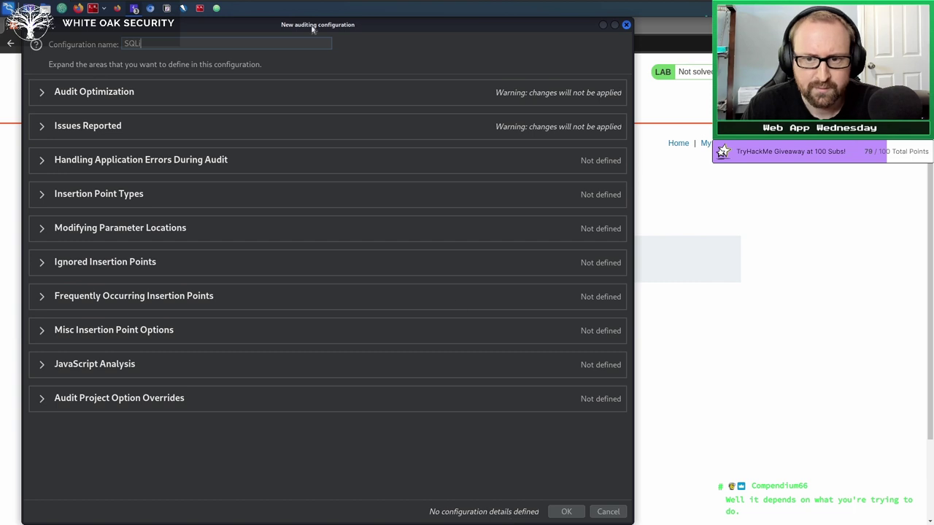
Verify Thorough speed and the SQL-only checks, then save SQLi to the Configuration library.
{"action": "left_click", "coordinate": [40, 92]}
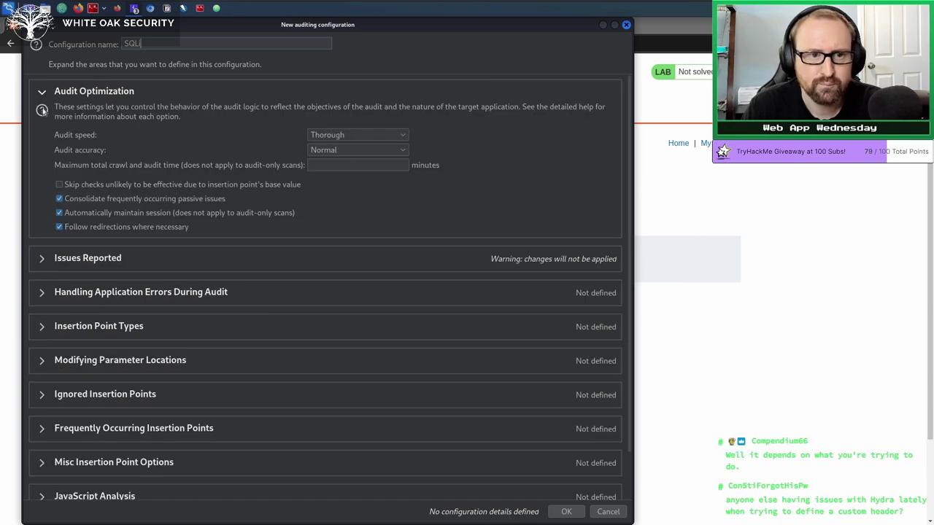
{"action": "left_click", "coordinate": [40, 259]}
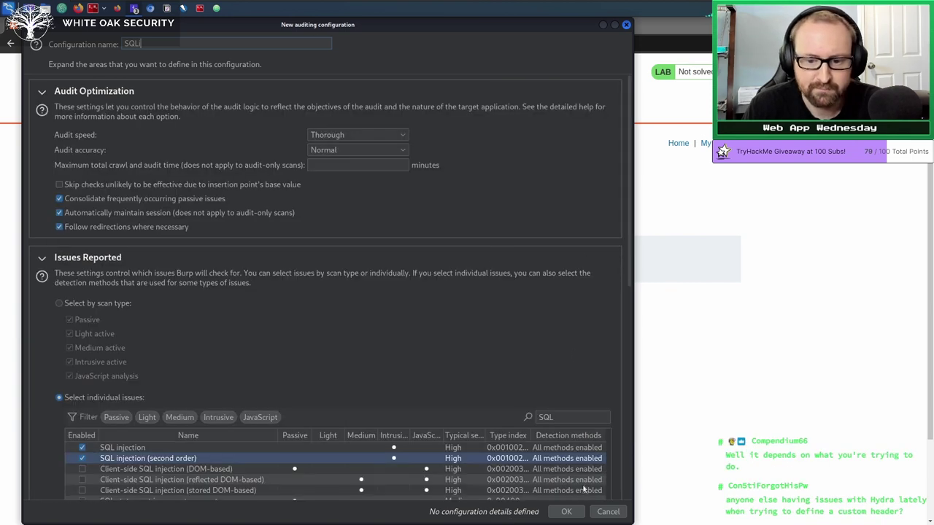
{"action": "left_click", "coordinate": [567, 512]}
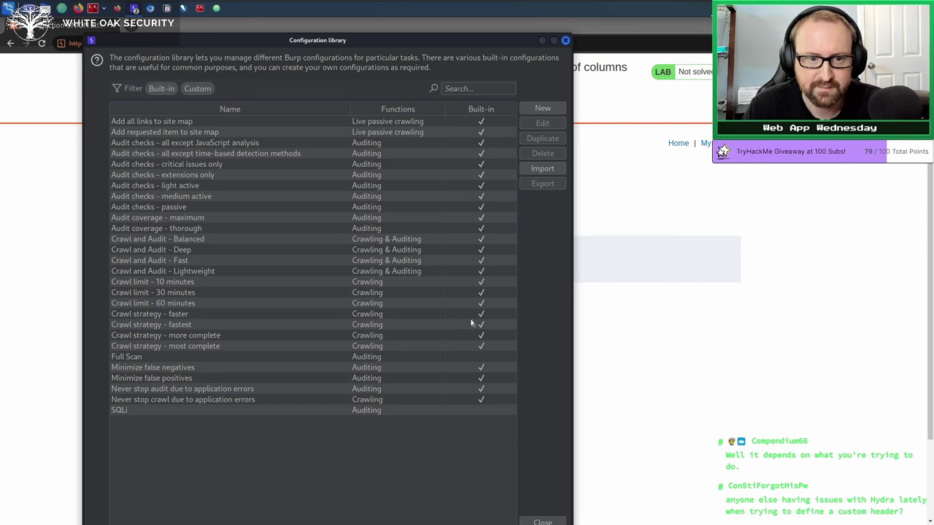
{"action": "left_click", "coordinate": [126, 412]}
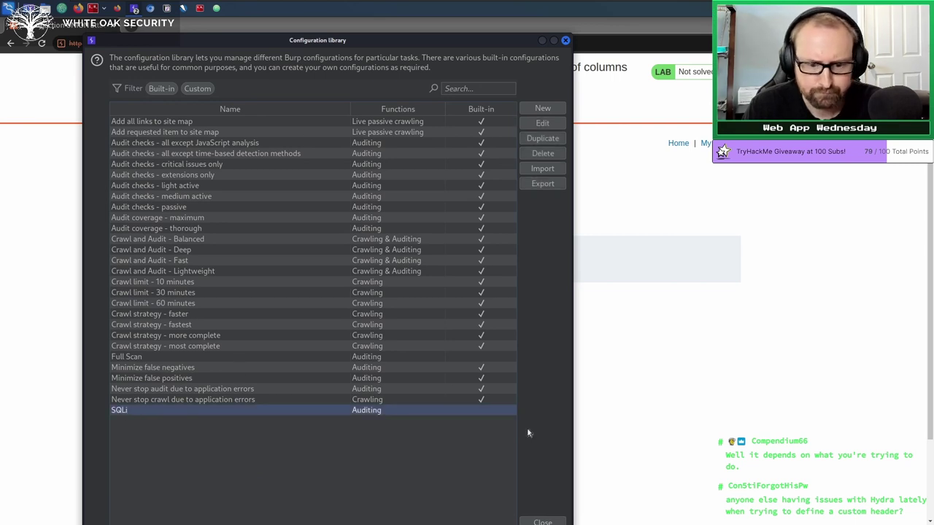
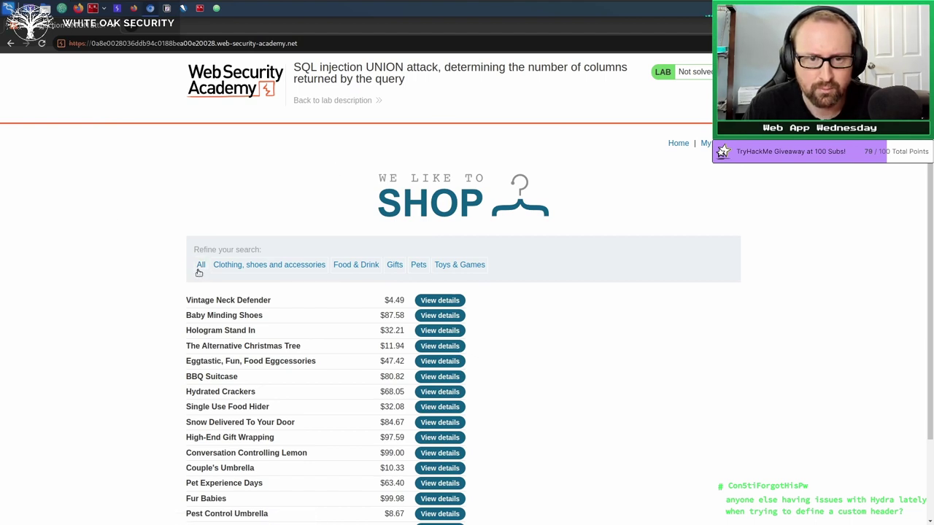
Filter the lab shop to the 'Clothing, shoes and accessories' category, listing its four products.
{"action": "left_click", "coordinate": [232, 268]}
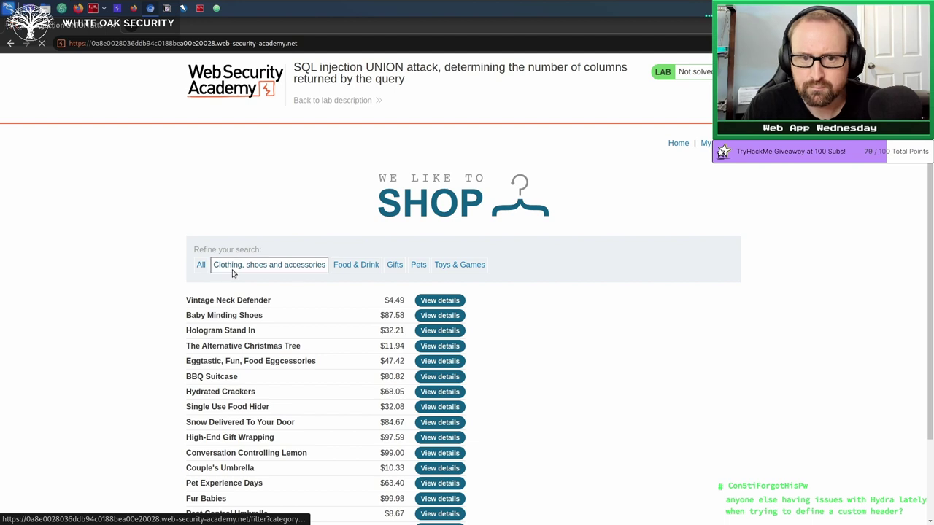
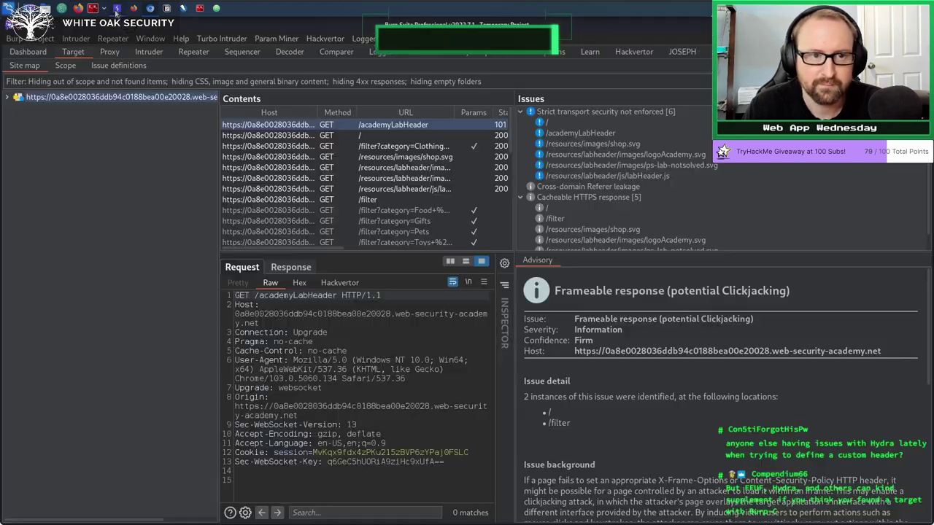
Filter the Proxy HTTP history with 'Show only in-scope items' so only lab-host requests remain.
{"action": "left_click", "coordinate": [108, 56]}
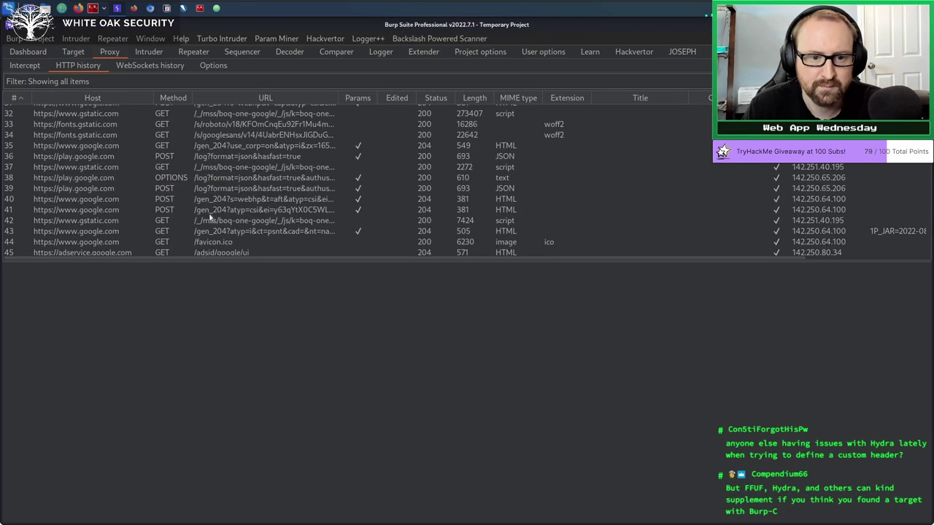
{"action": "left_click", "coordinate": [110, 81]}
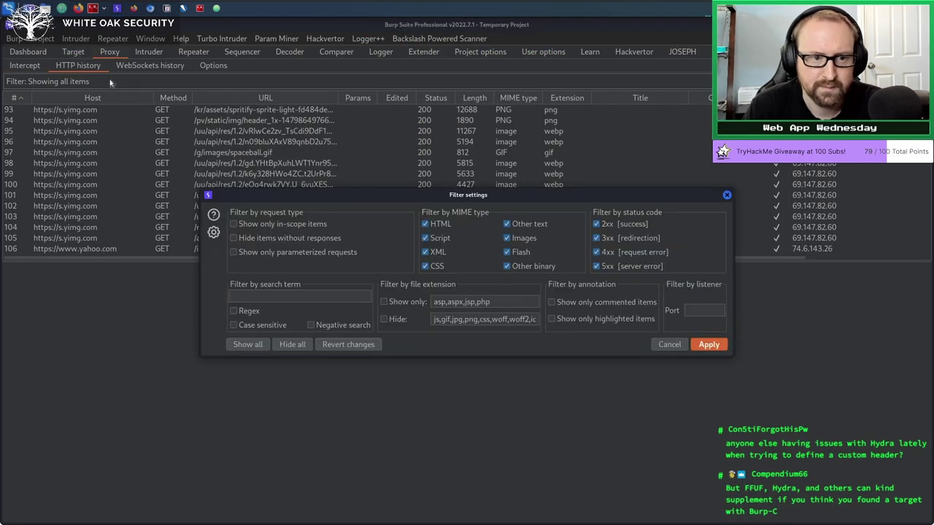
{"action": "left_click", "coordinate": [247, 225]}
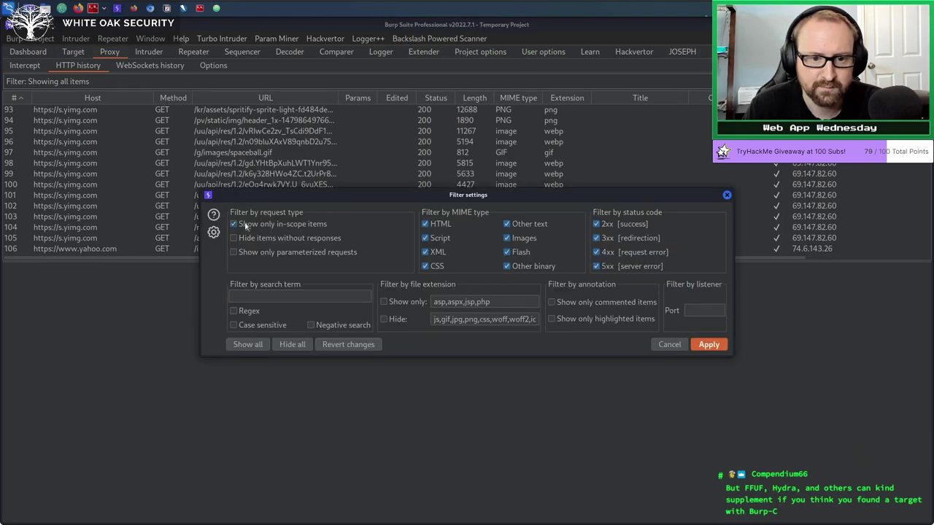
{"action": "left_click", "coordinate": [710, 345]}
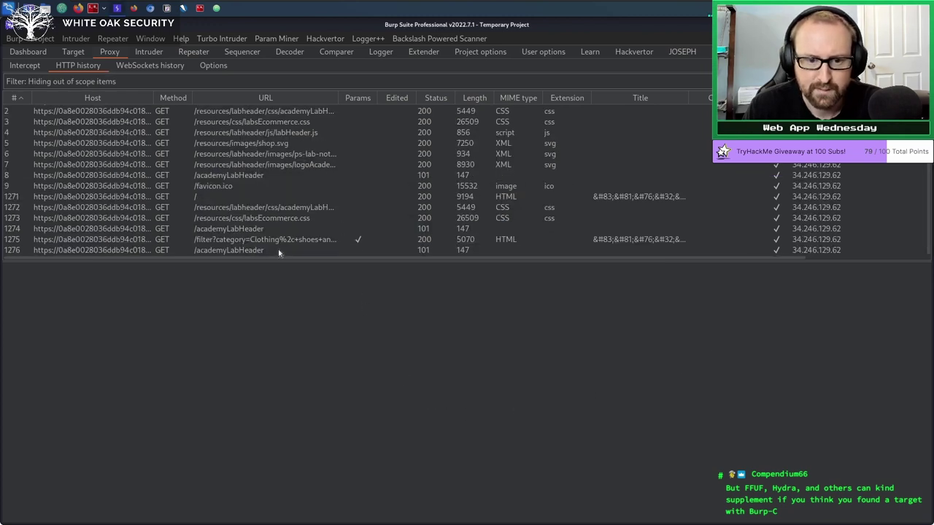
Select history row 1275, the /filter?category=Clothing%2c+shoes+and+accessories request, and bring up its request actions.
{"action": "left_click", "coordinate": [282, 241]}
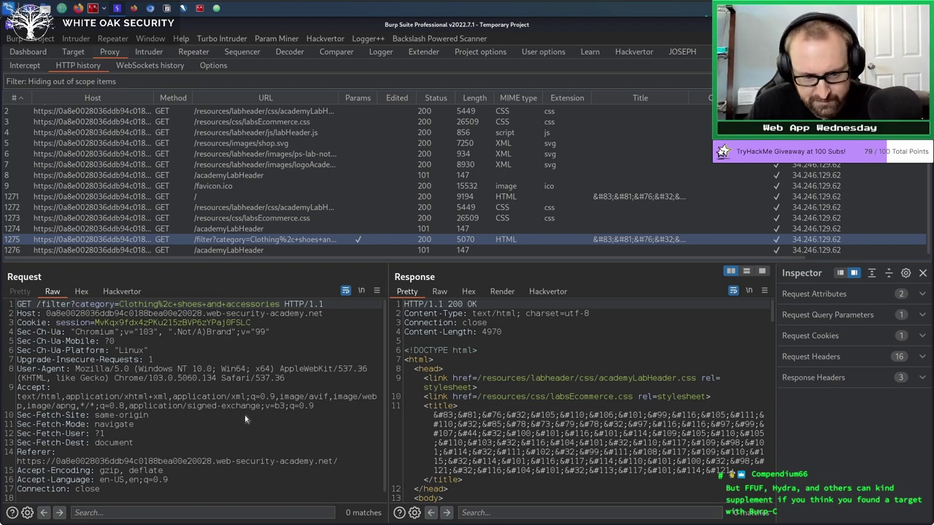
{"action": "left_click", "coordinate": [195, 387]}
{"action": "left_click", "coordinate": [211, 370]}
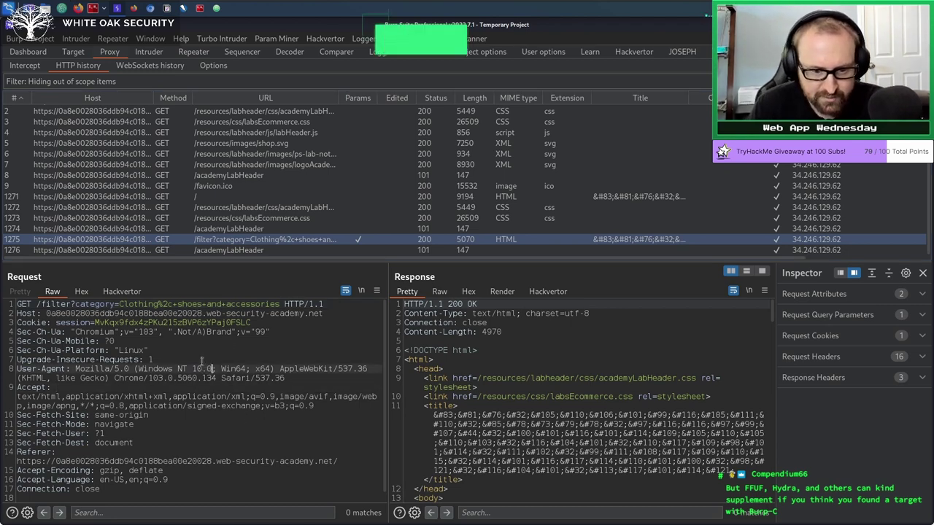
{"action": "right_click", "coordinate": [207, 368]}
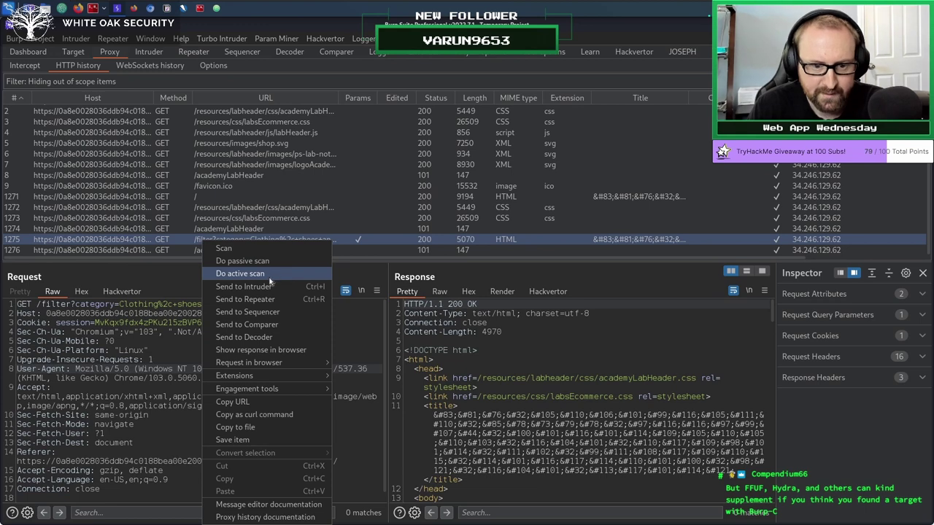
{"action": "left_click", "coordinate": [237, 248]}
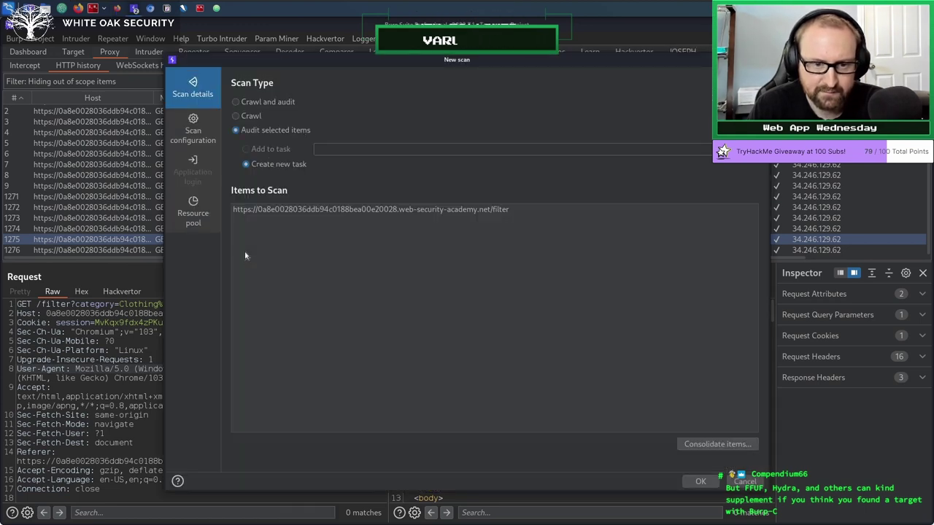
{"action": "left_click", "coordinate": [192, 131]}
{"action": "left_click", "coordinate": [284, 458]}
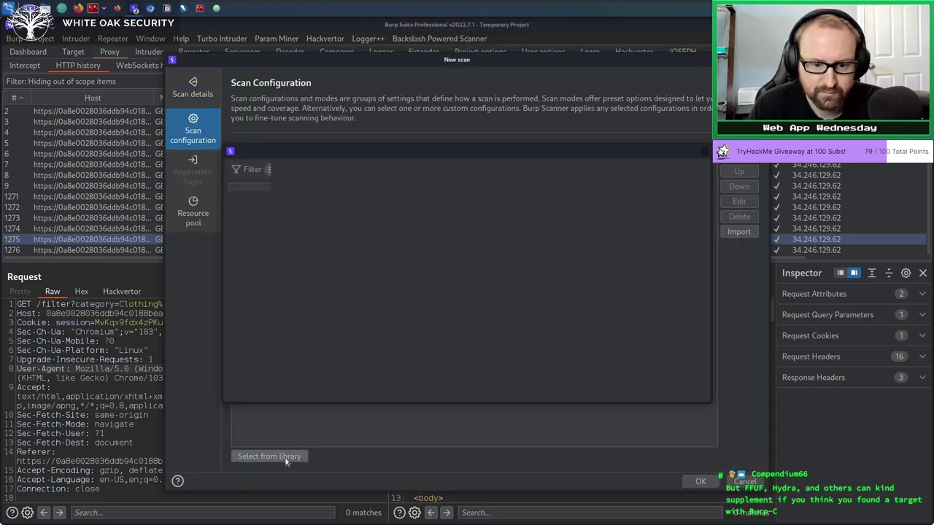
{"action": "scroll", "coordinate": [280, 358], "scroll_direction": "down", "scroll_amount": 1}
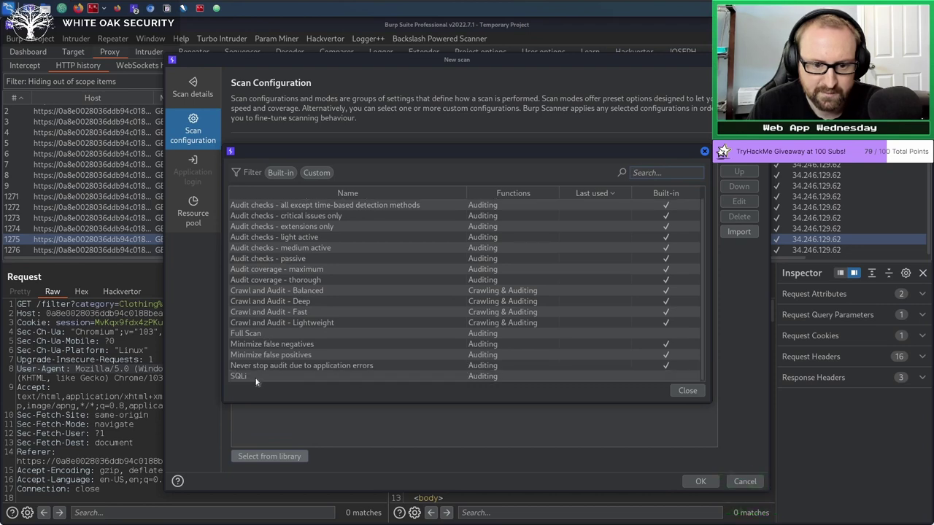
{"action": "double_click", "coordinate": [256, 376]}
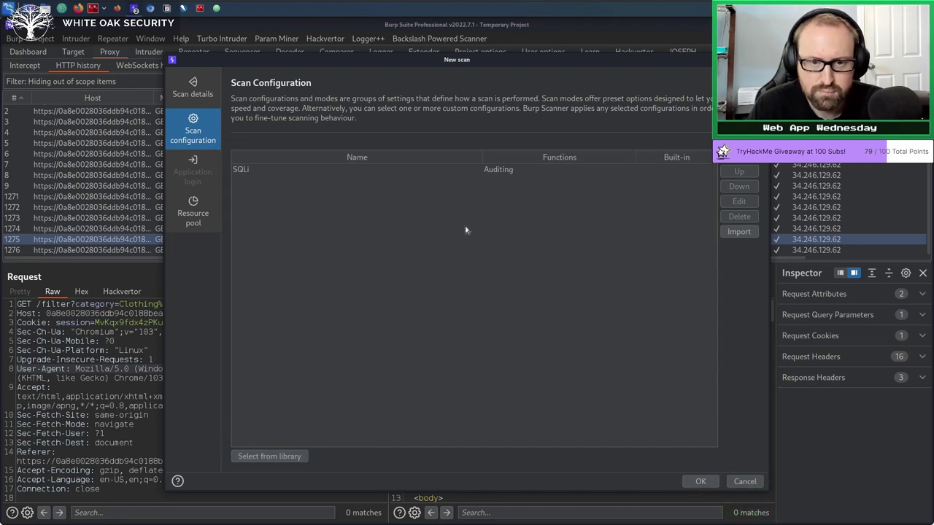
{"action": "left_click_drag", "start_coordinate": [339, 57], "coordinate": [561, 57]}
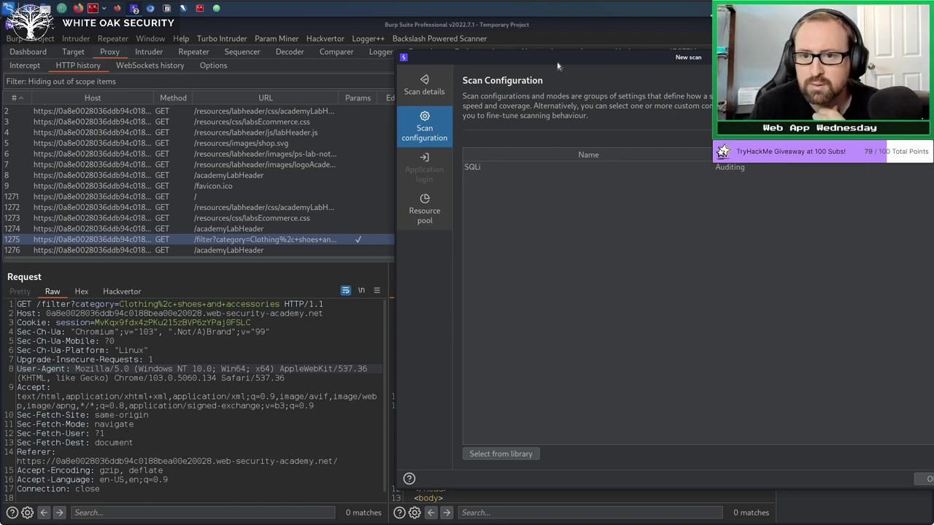
{"action": "left_click_drag", "start_coordinate": [548, 61], "coordinate": [376, 53]}
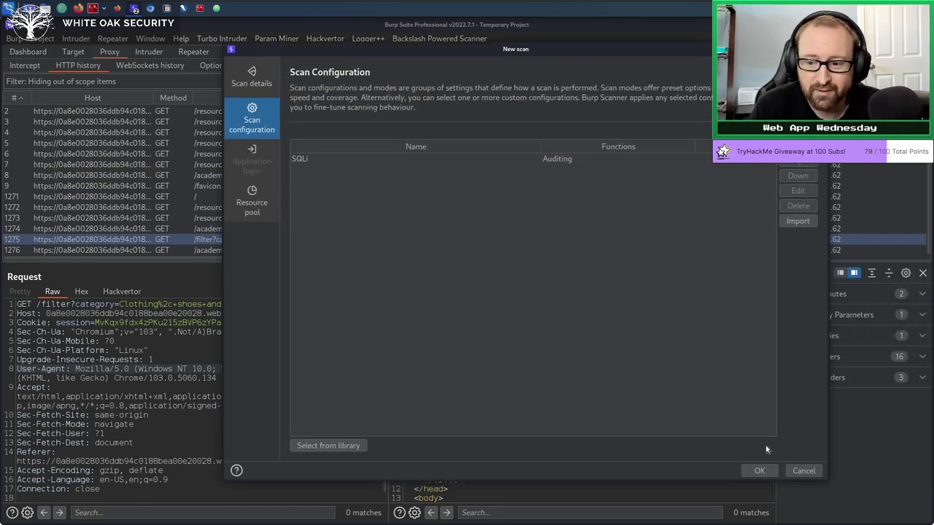
{"action": "left_click", "coordinate": [804, 471]}
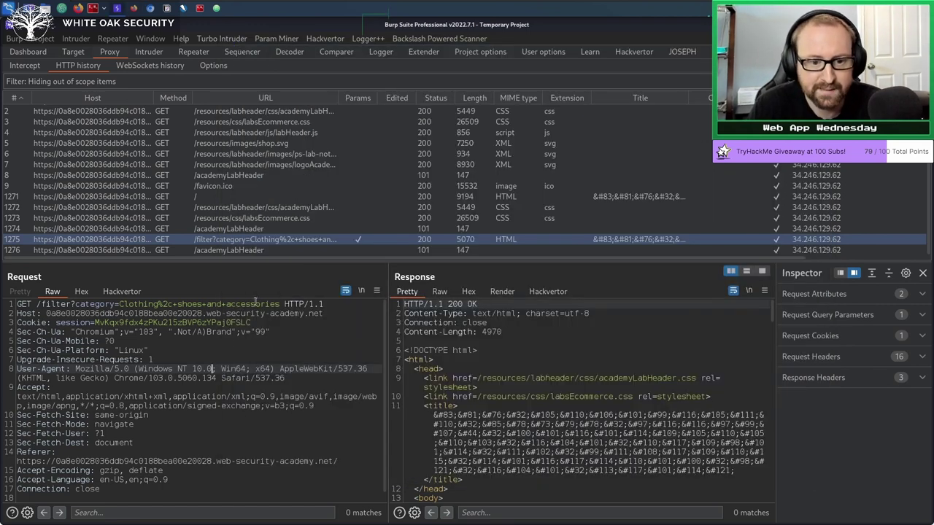
Send the /filter?category request to Intruder and view it in the Intruder tab.
{"action": "left_click", "coordinate": [182, 359]}
{"action": "right_click", "coordinate": [183, 359]}
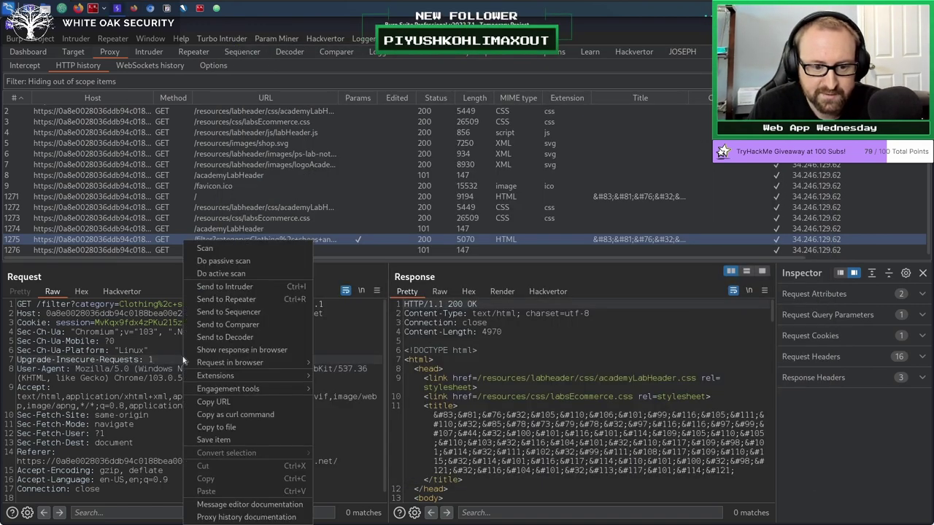
{"action": "left_click", "coordinate": [243, 287]}
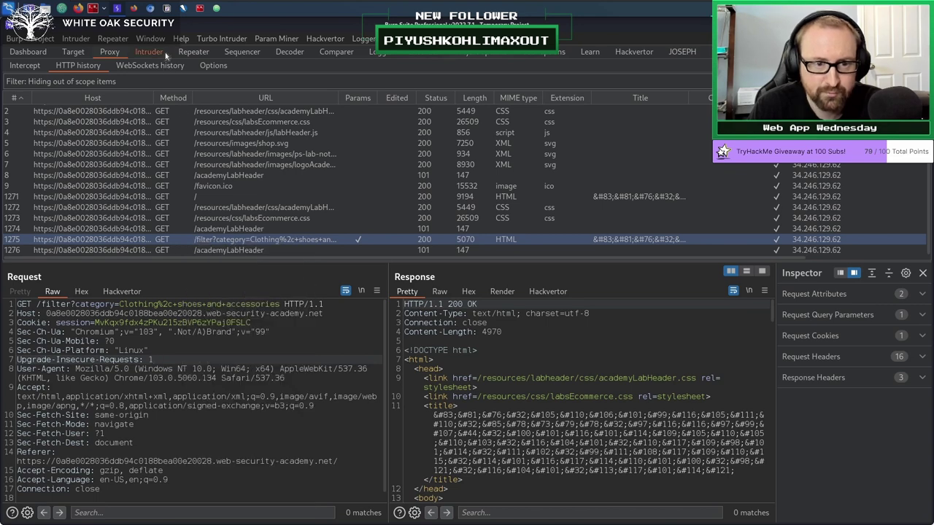
{"action": "left_click", "coordinate": [159, 54]}
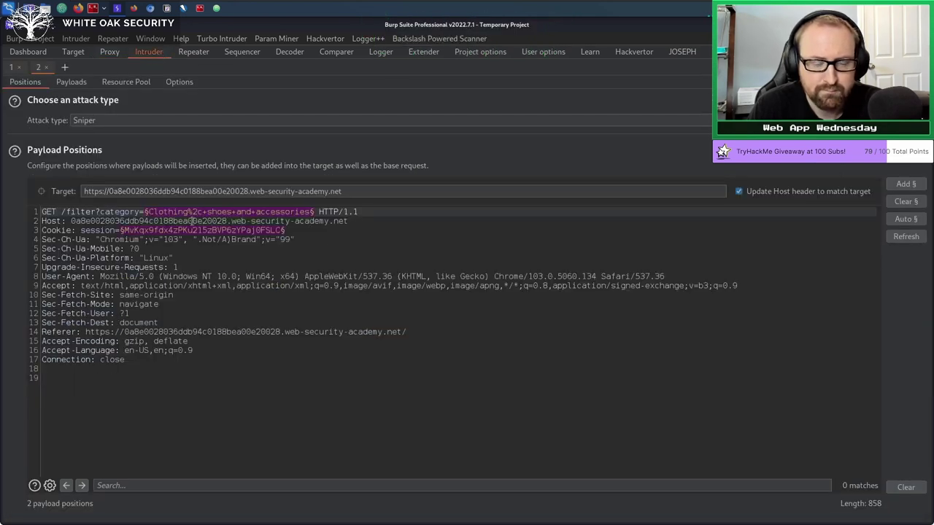
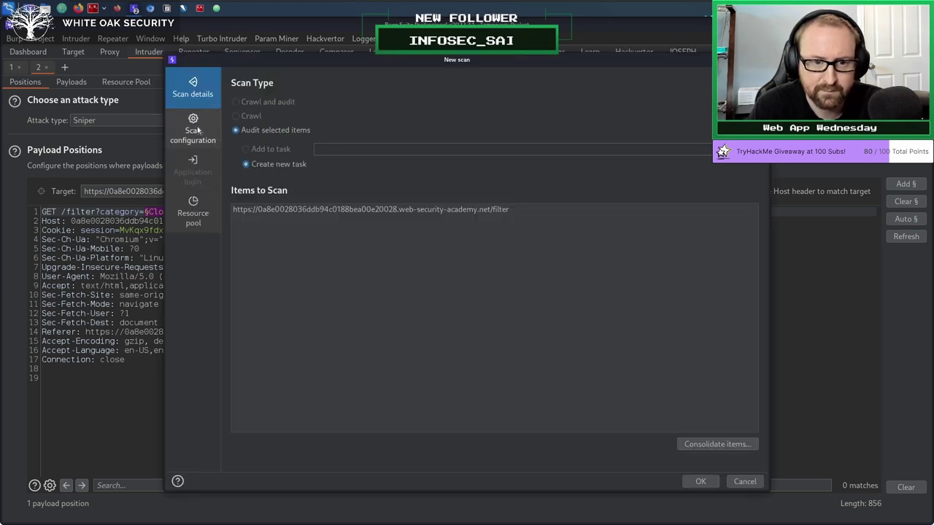
Add the saved SQLi configuration from the library as the /filter scan's scan configuration.
{"action": "left_click", "coordinate": [198, 127]}
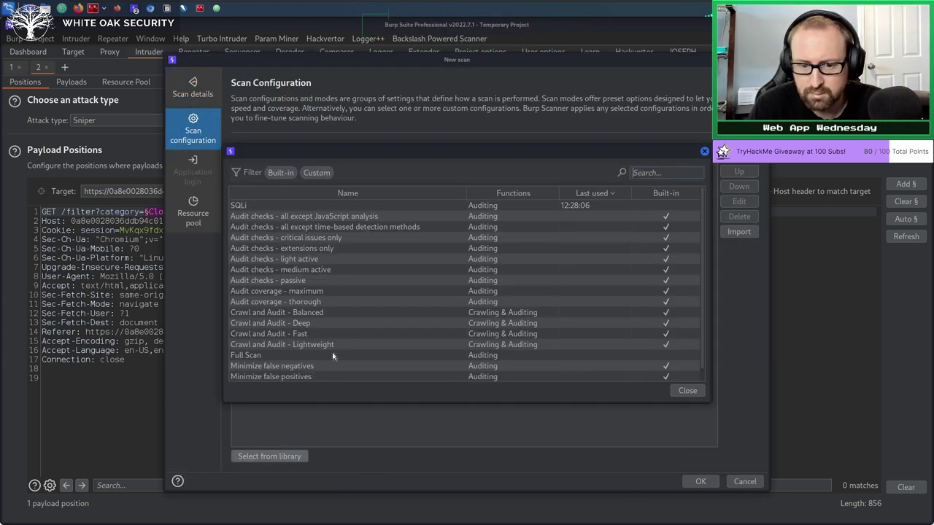
{"action": "left_click", "coordinate": [273, 456]}
{"action": "scroll", "coordinate": [301, 277], "scroll_direction": "down", "scroll_amount": 1}
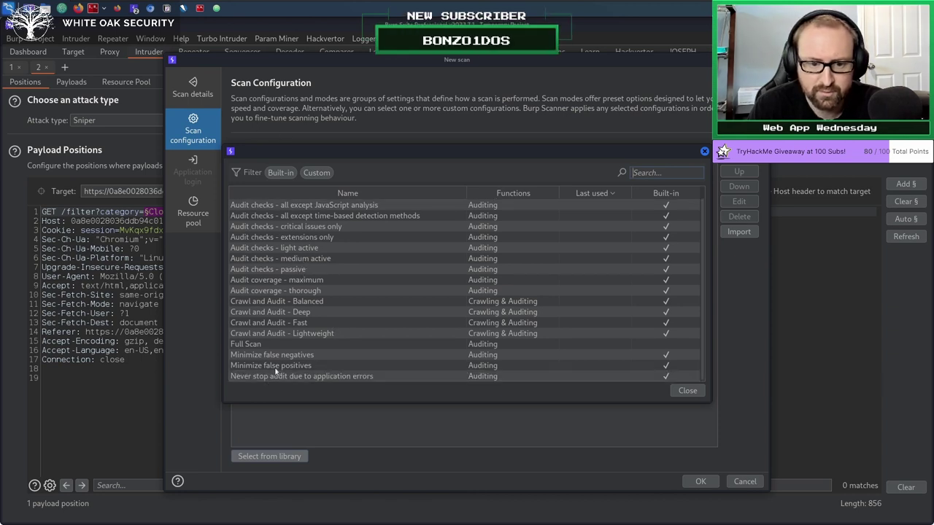
{"action": "scroll", "coordinate": [310, 299], "scroll_direction": "up", "scroll_amount": 1}
{"action": "double_click", "coordinate": [267, 207]}
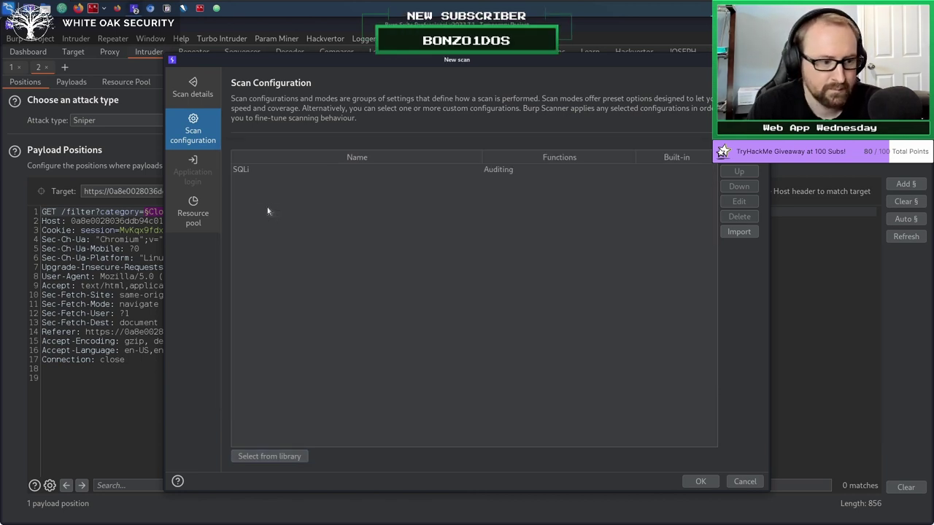
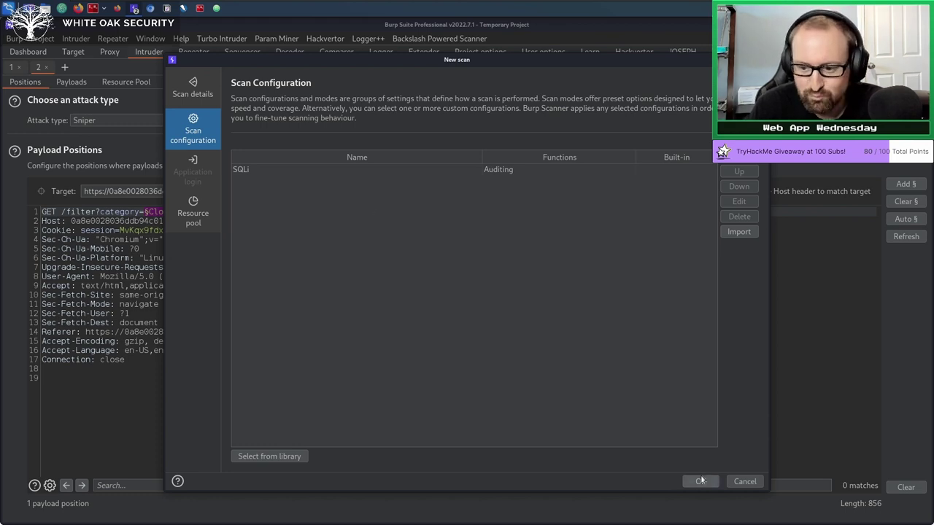
Start the SQLi-only scan on the category parameter and confirm it appears as Task 3 on the Dashboard.
{"action": "left_click", "coordinate": [700, 482]}
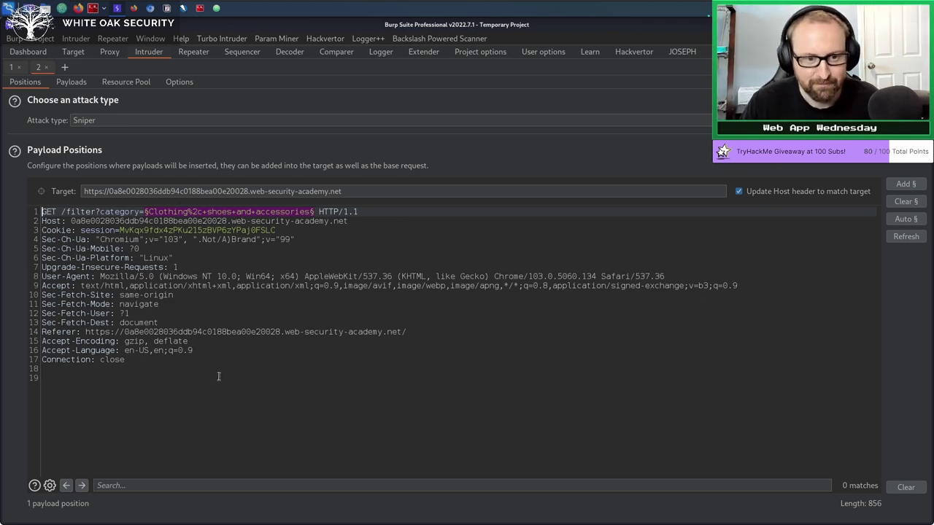
{"action": "left_click", "coordinate": [29, 52]}
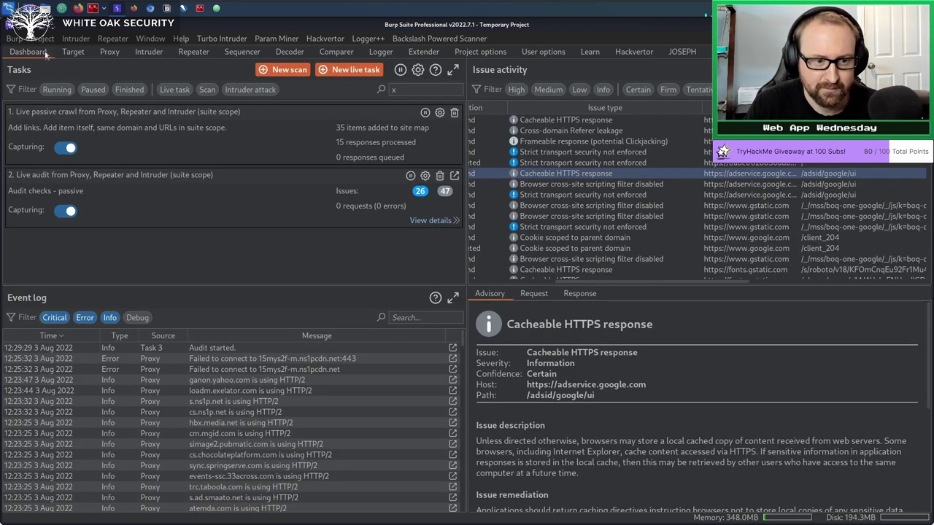
{"action": "left_click", "coordinate": [143, 54]}
{"action": "right_click", "coordinate": [244, 260]}
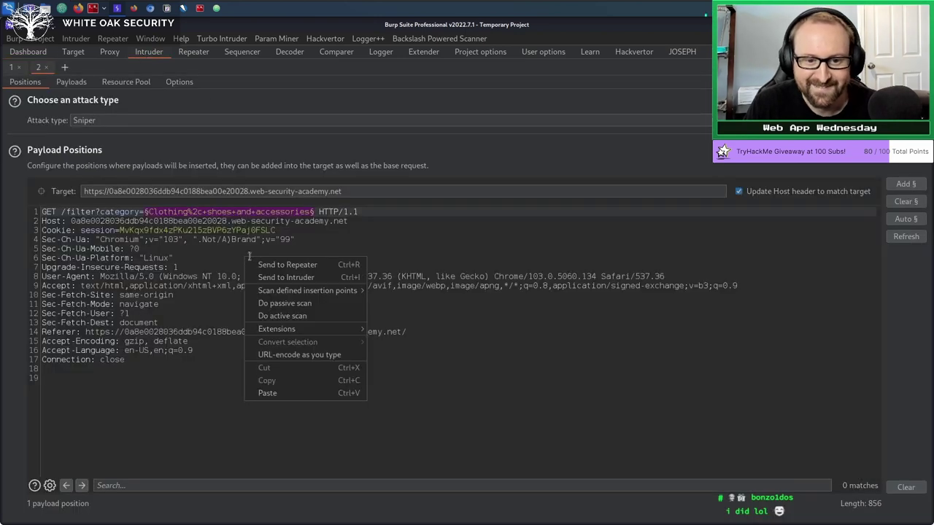
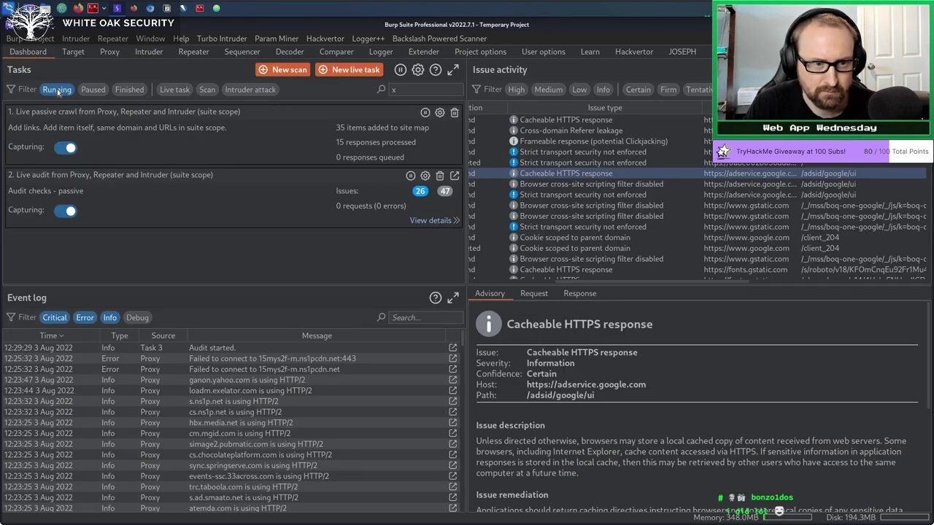
Leave Tasks settings unchanged and clear the task filter to show Task 3's finished SQL injection audit.
{"action": "left_click", "coordinate": [417, 69]}
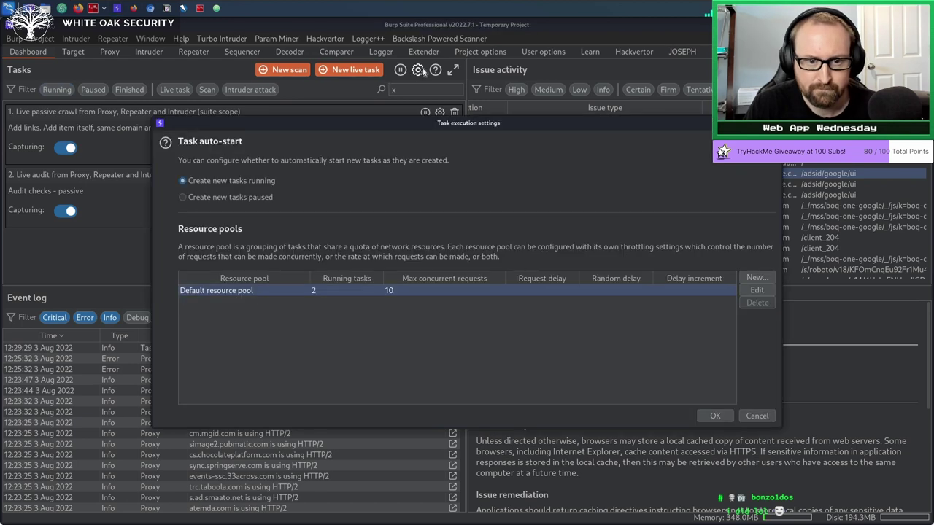
{"action": "key", "text": "Escape"}
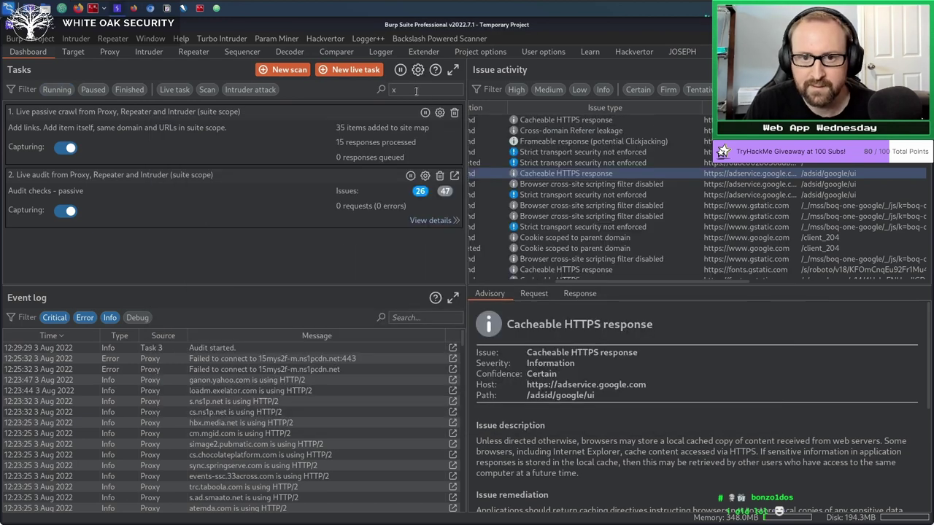
{"action": "left_click", "coordinate": [416, 89]}
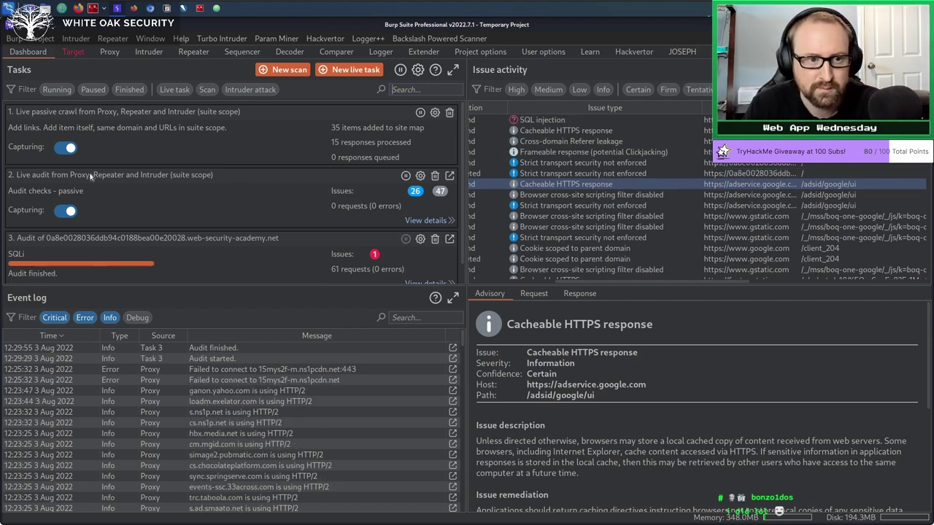
{"action": "scroll", "coordinate": [191, 177], "scroll_direction": "down", "scroll_amount": 1}
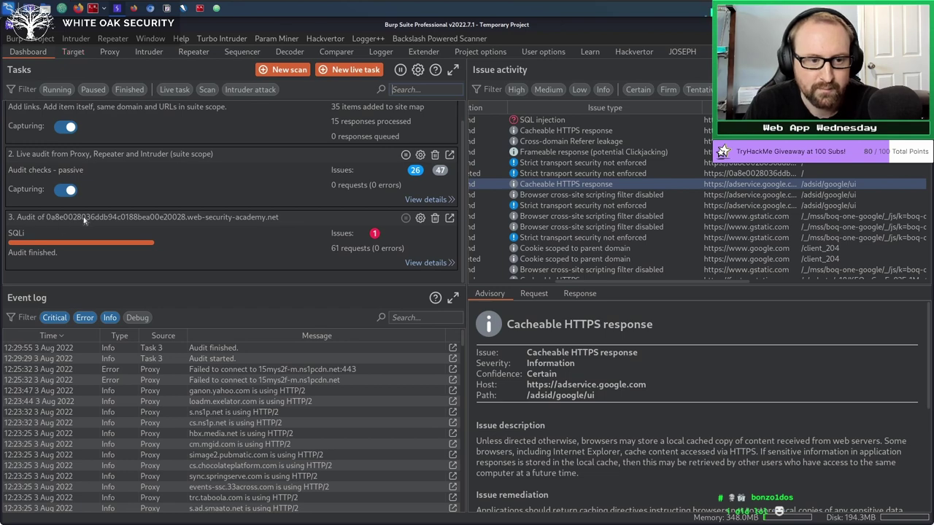
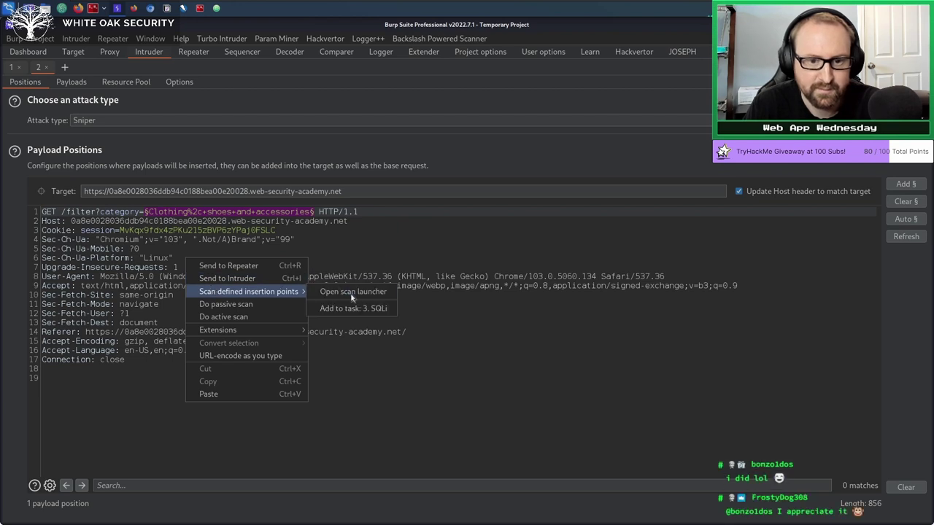
Launch a scan of the marked category insertion point on the /filter request via the scan launcher.
{"action": "left_click", "coordinate": [347, 292]}
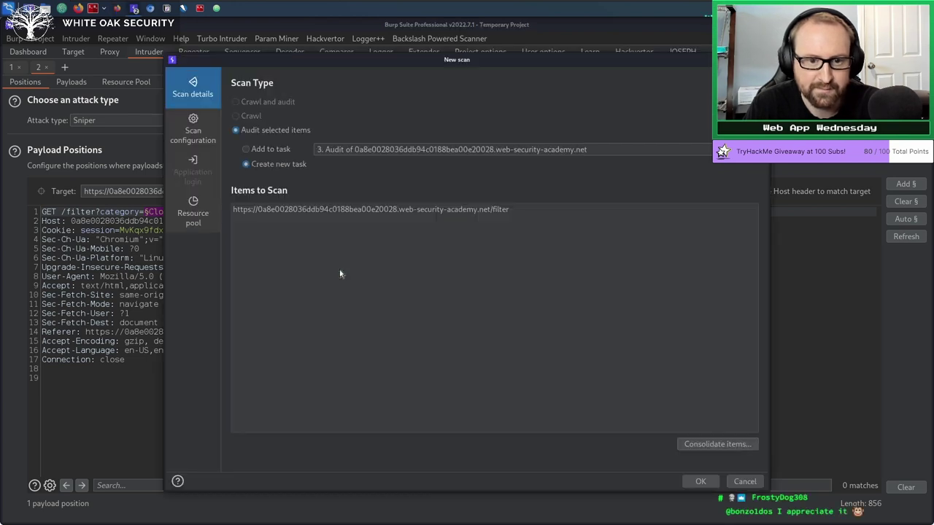
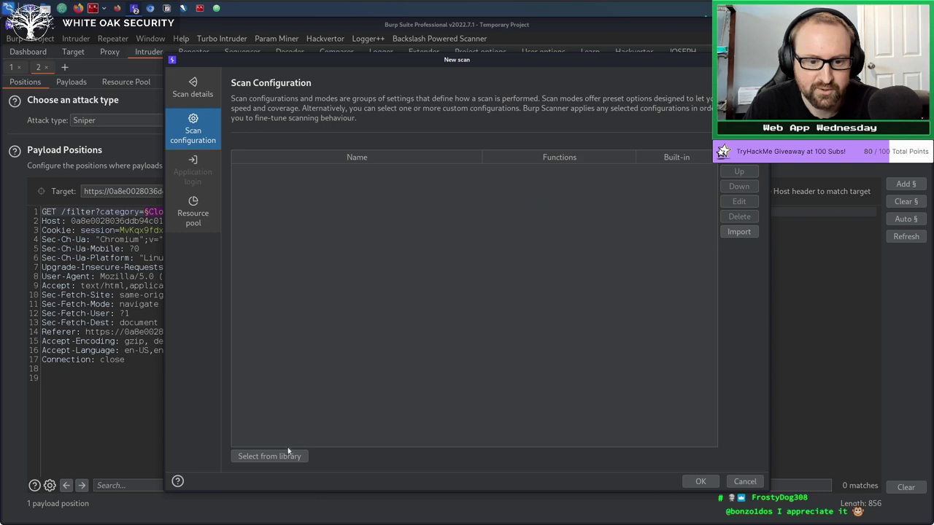
Load the saved SQLi scan configuration from the library, review the resource pool, and launch the scan.
{"action": "left_click", "coordinate": [269, 456]}
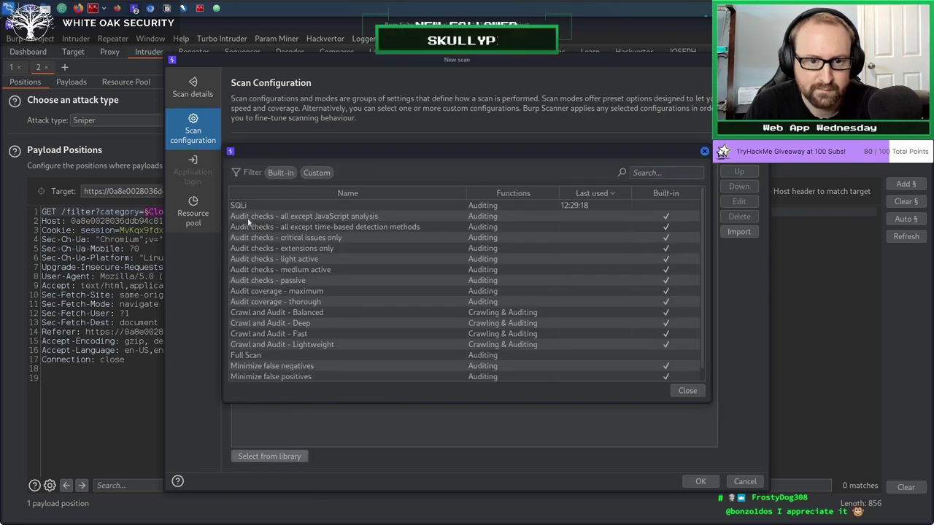
{"action": "double_click", "coordinate": [248, 200]}
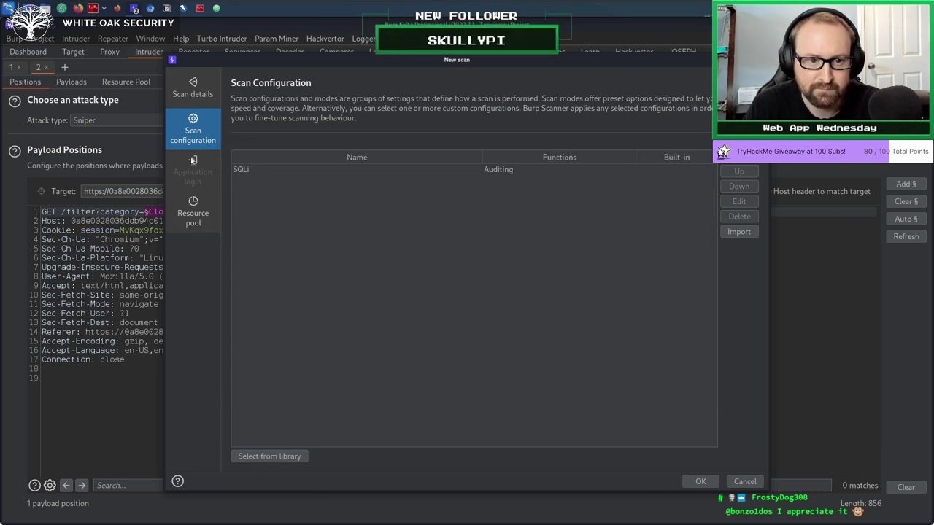
{"action": "left_click", "coordinate": [195, 216]}
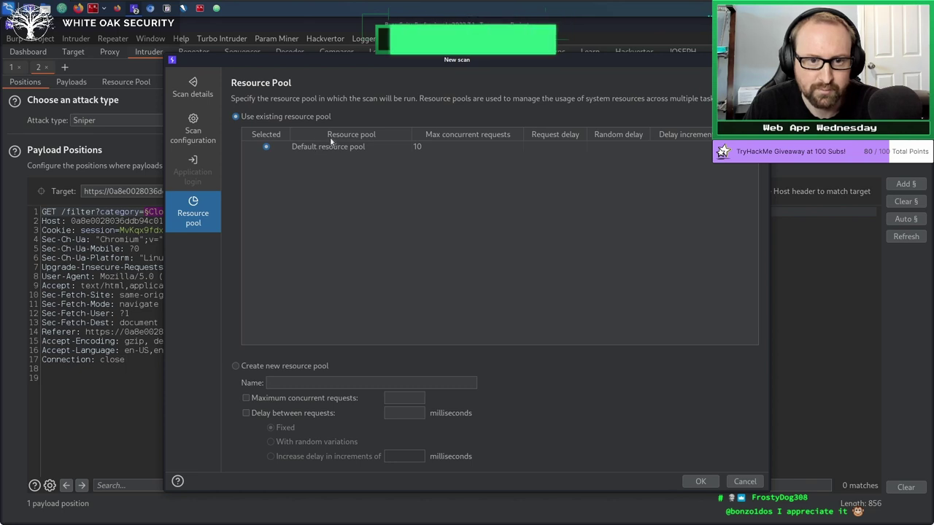
{"action": "left_click", "coordinate": [194, 133]}
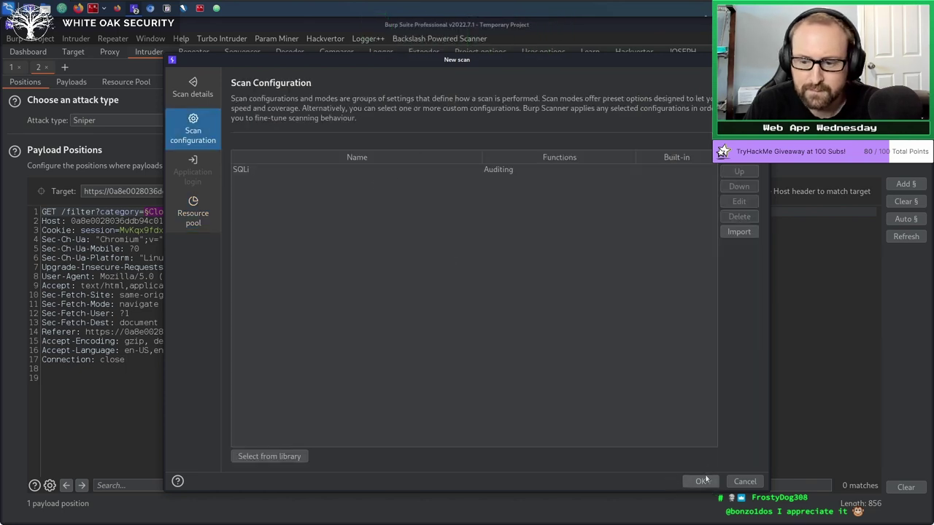
{"action": "left_click", "coordinate": [746, 480]}
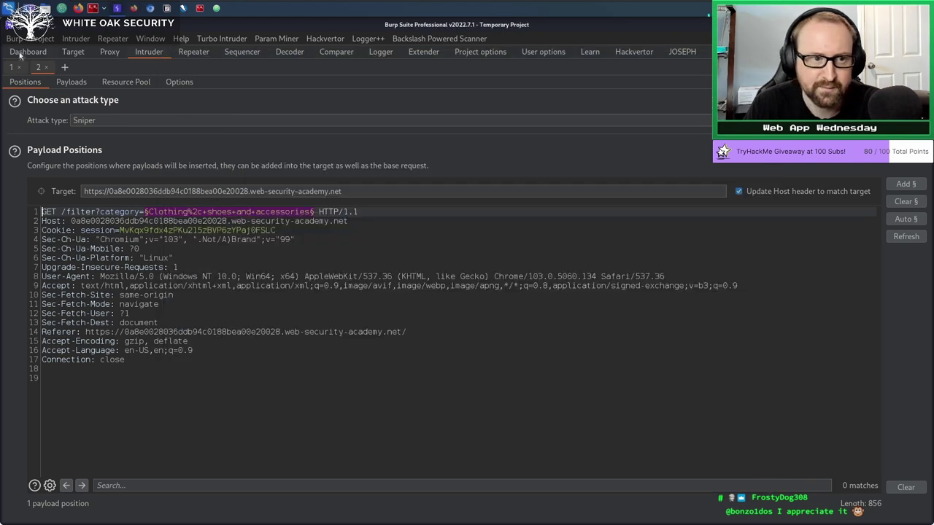
Check the SQLi audit task on the Dashboard, then view the scanner's requests in Logger.
{"action": "left_click", "coordinate": [21, 56]}
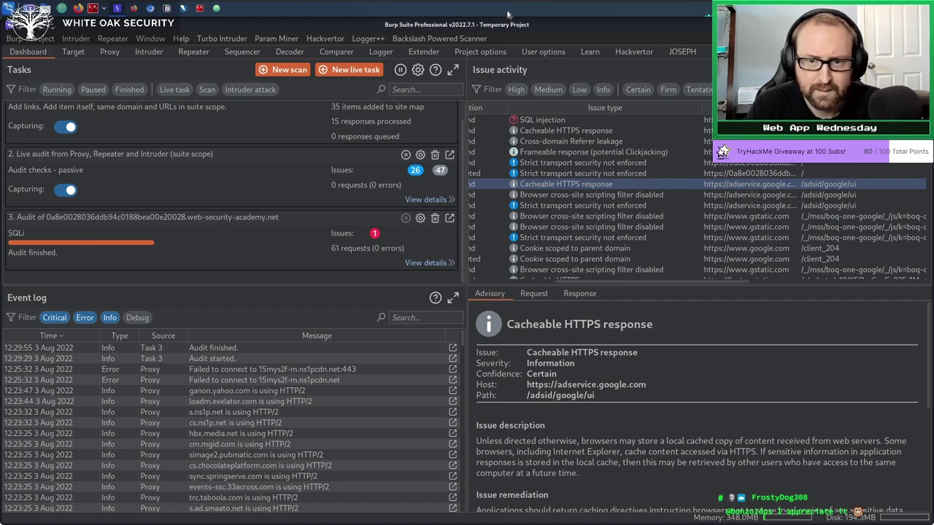
{"action": "left_click", "coordinate": [382, 52]}
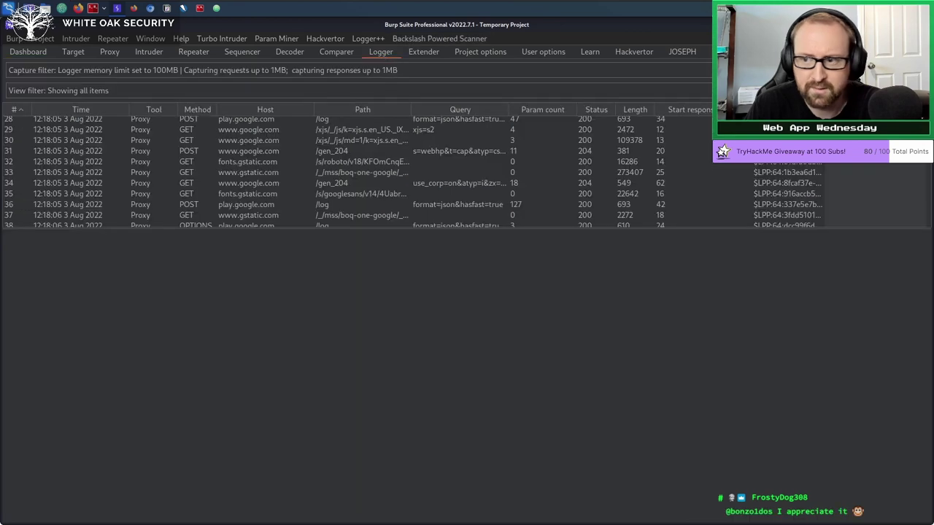
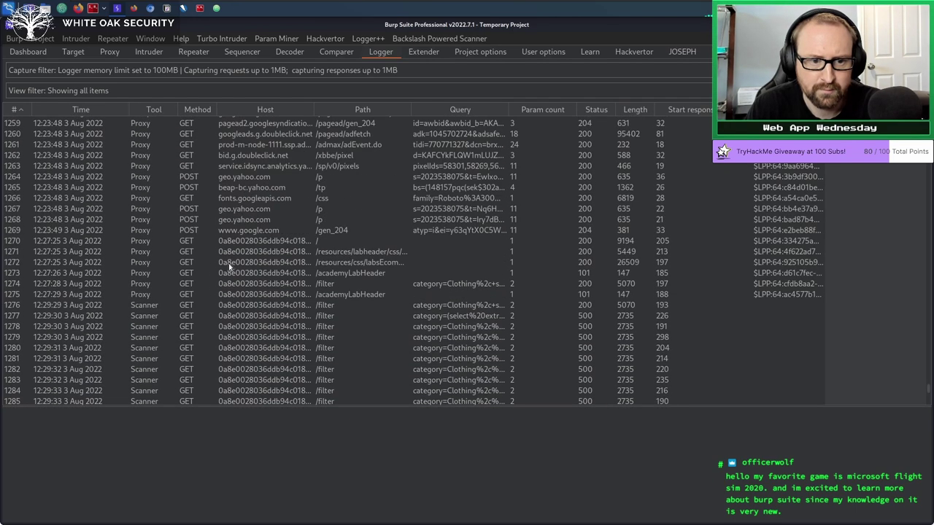
Select the first Scanner request to /filter in the Logger and enlarge the Request/Response panes.
{"action": "left_click", "coordinate": [144, 294]}
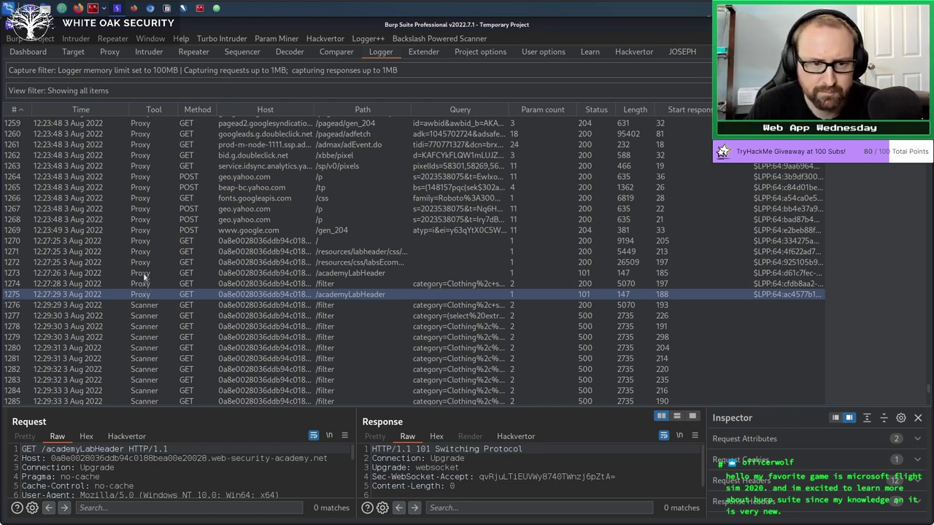
{"action": "left_click", "coordinate": [152, 306]}
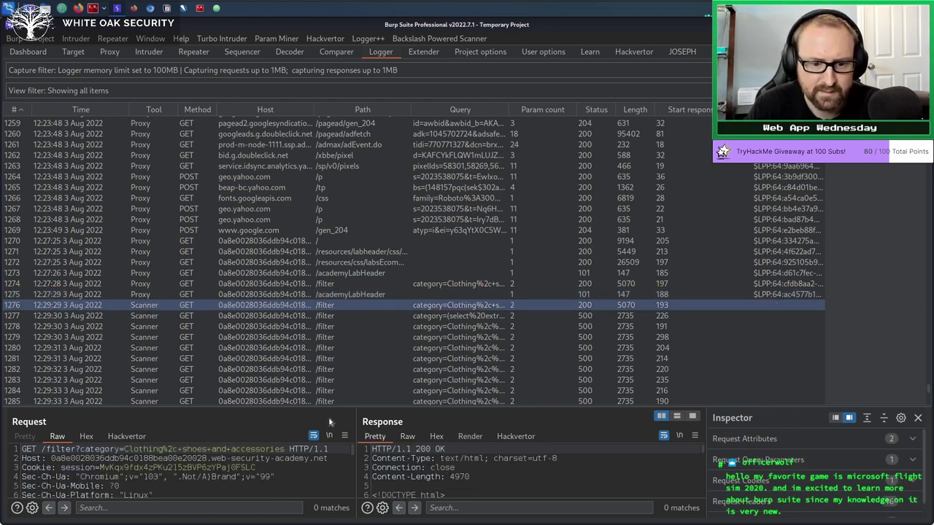
{"action": "left_click_drag", "start_coordinate": [334, 409], "coordinate": [350, 315]}
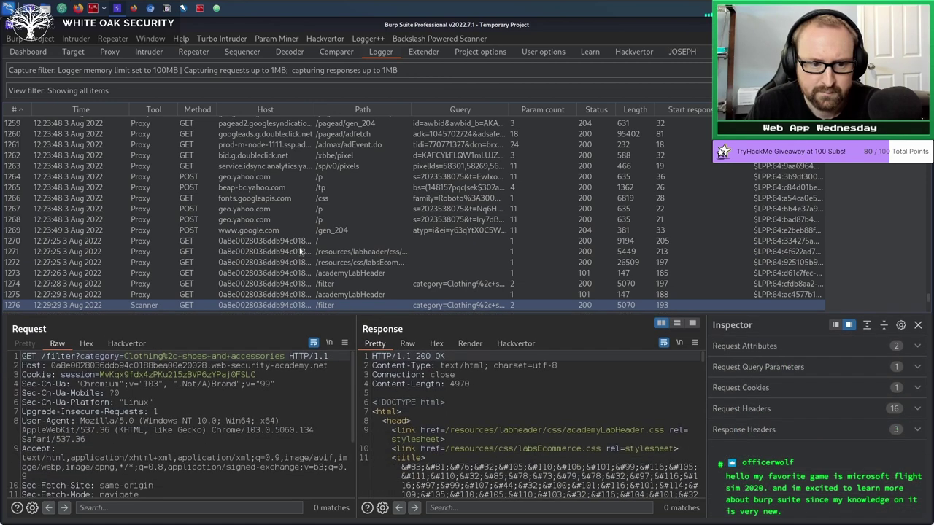
Review the request and its 500 Internal Server Error response, including the Connection header.
{"action": "scroll", "coordinate": [299, 248], "scroll_direction": "down", "scroll_amount": 5}
{"action": "scroll", "coordinate": [301, 239], "scroll_direction": "up", "scroll_amount": 3}
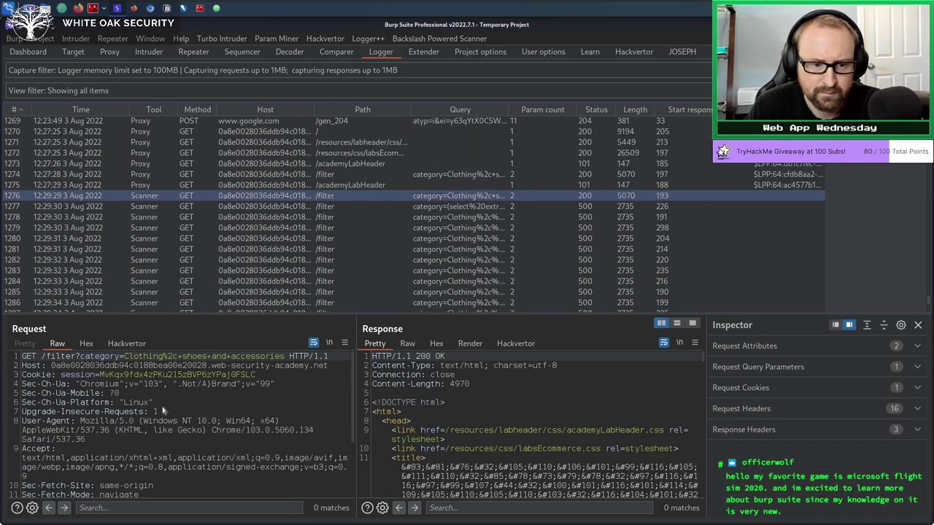
{"action": "scroll", "coordinate": [162, 409], "scroll_direction": "down", "scroll_amount": 3}
{"action": "scroll", "coordinate": [162, 409], "scroll_direction": "up", "scroll_amount": 4}
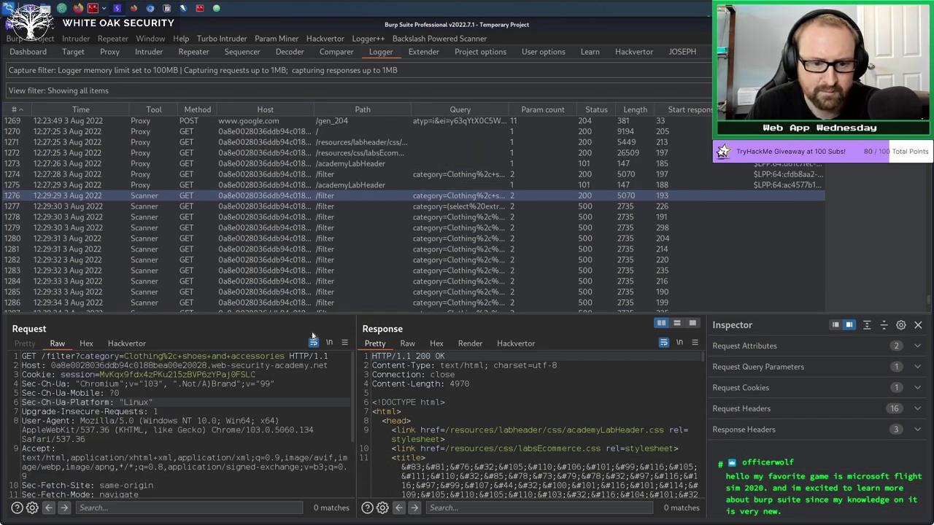
{"action": "left_click", "coordinate": [474, 375]}
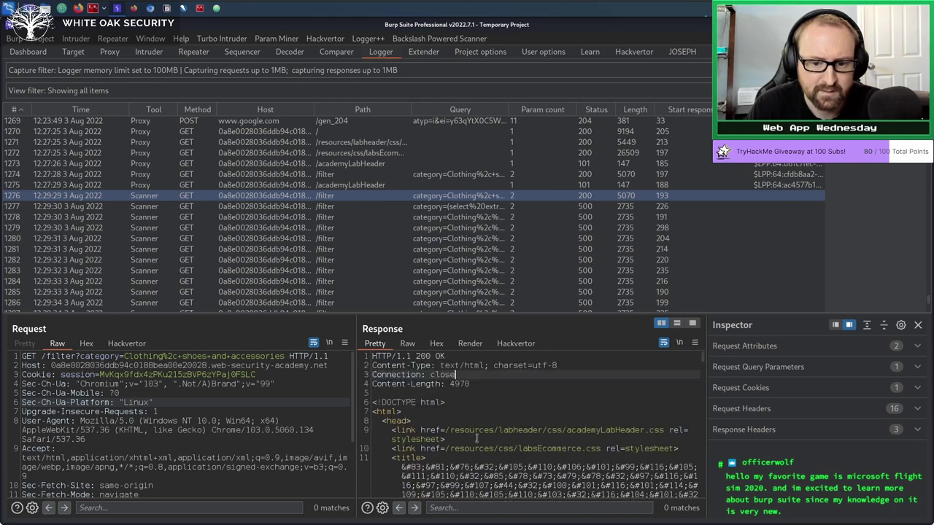
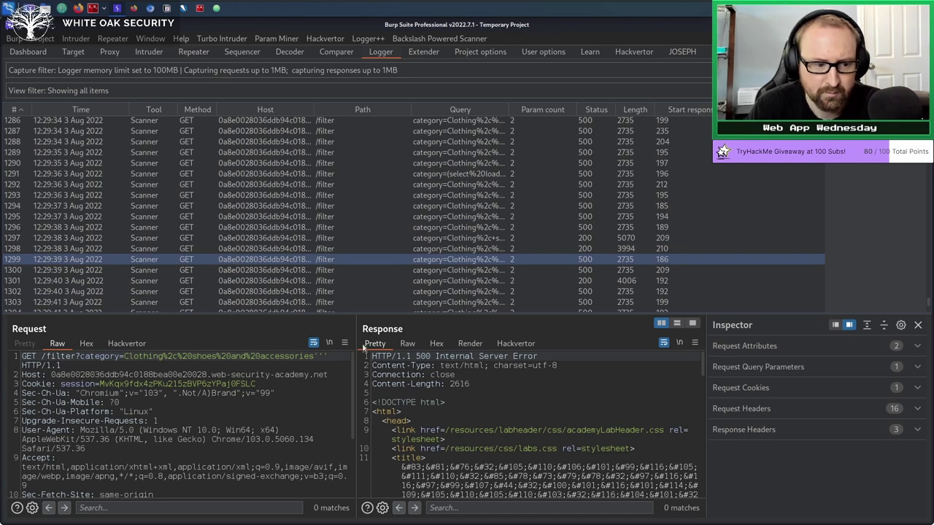
Review the Dashboard's finished SQLi audit (1 issue from 61 requests), then switch to the Target site map.
{"action": "left_click", "coordinate": [20, 53]}
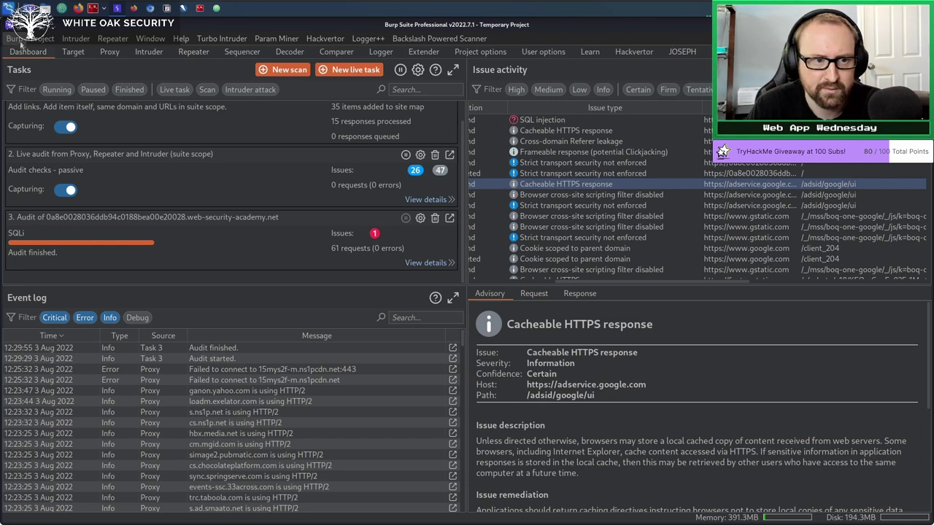
{"action": "left_click", "coordinate": [73, 53]}
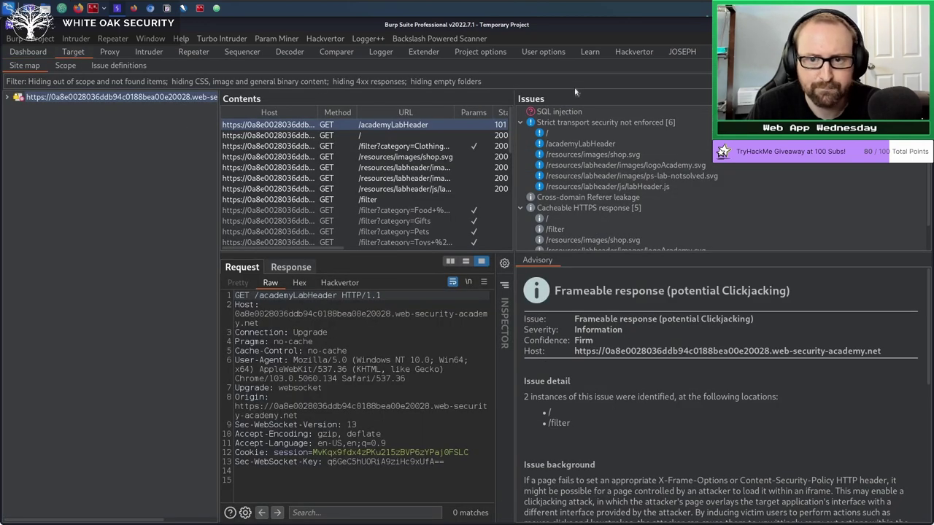
Select the SQL injection issue, widen its details pane, and show Request 1 with the quoted /filter category parameter.
{"action": "left_click", "coordinate": [560, 112]}
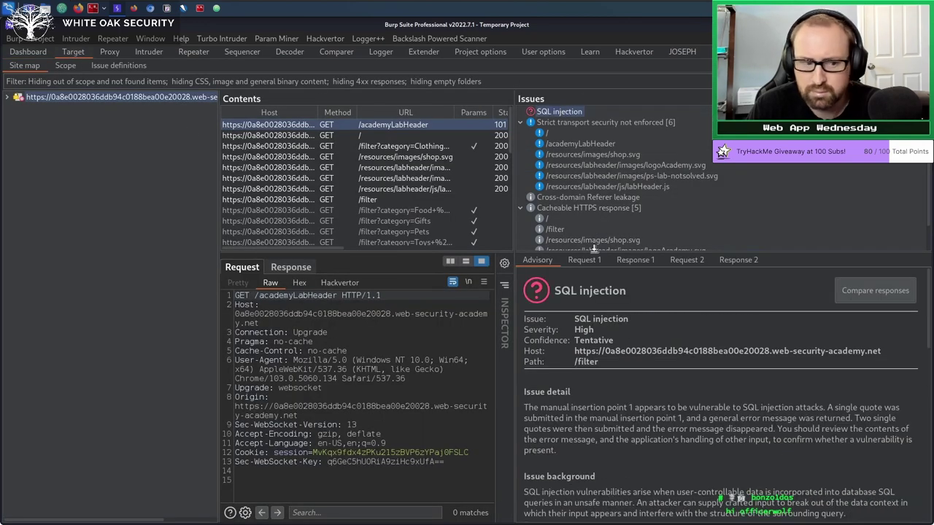
{"action": "left_click_drag", "start_coordinate": [509, 197], "coordinate": [444, 199]}
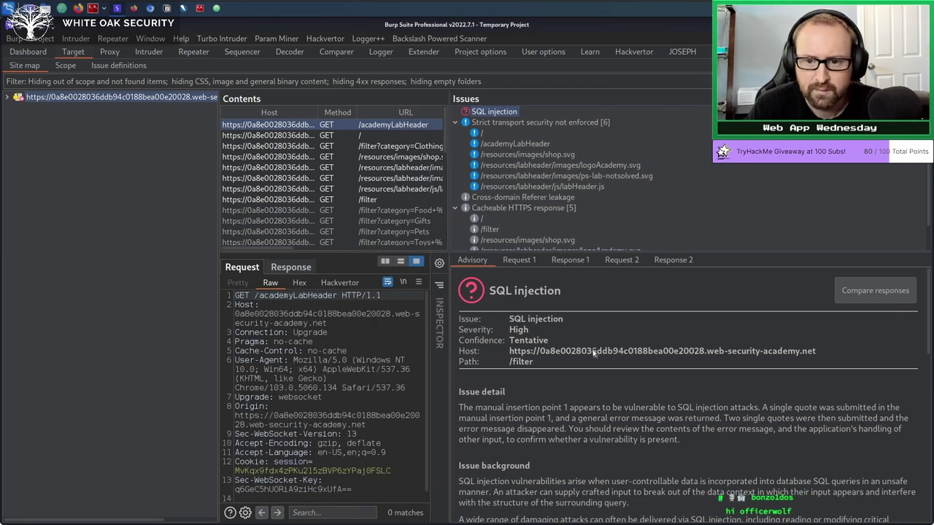
{"action": "scroll", "coordinate": [549, 407], "scroll_direction": "down", "scroll_amount": 5}
{"action": "scroll", "coordinate": [548, 406], "scroll_direction": "up", "scroll_amount": 4}
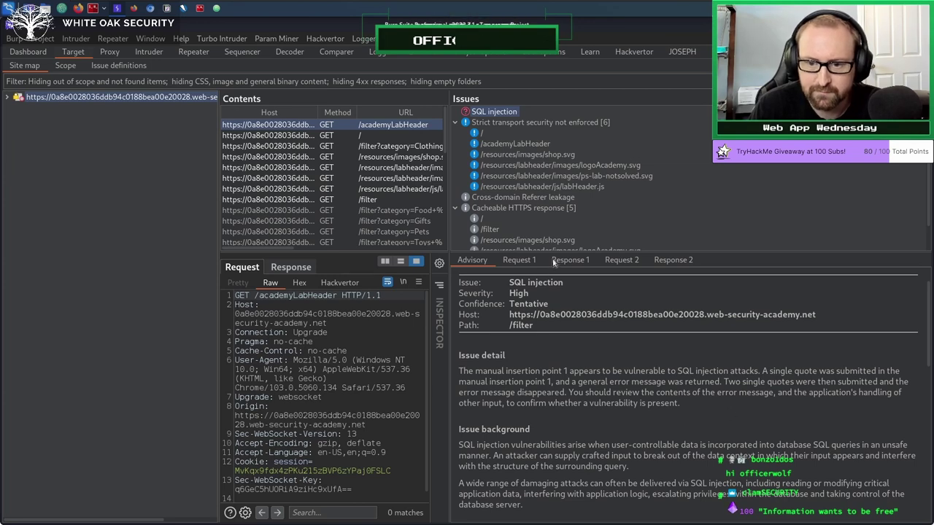
{"action": "left_click", "coordinate": [523, 260]}
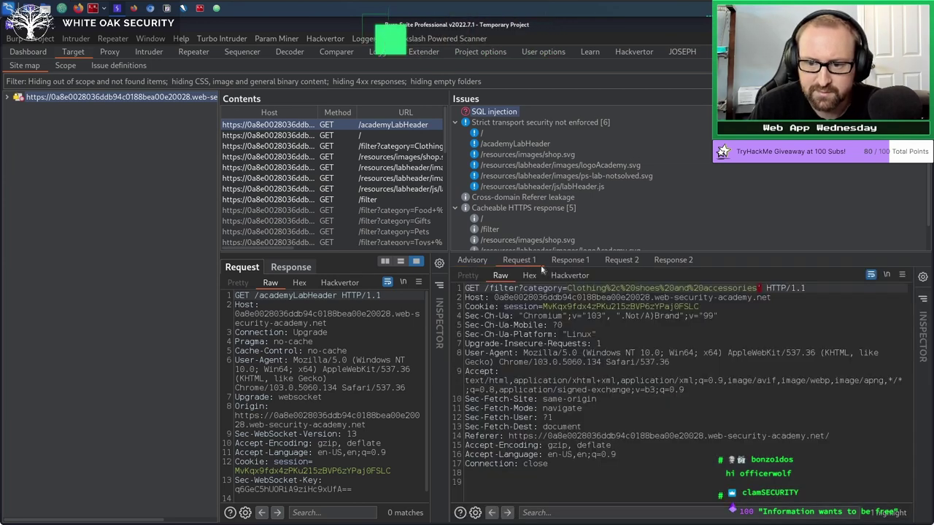
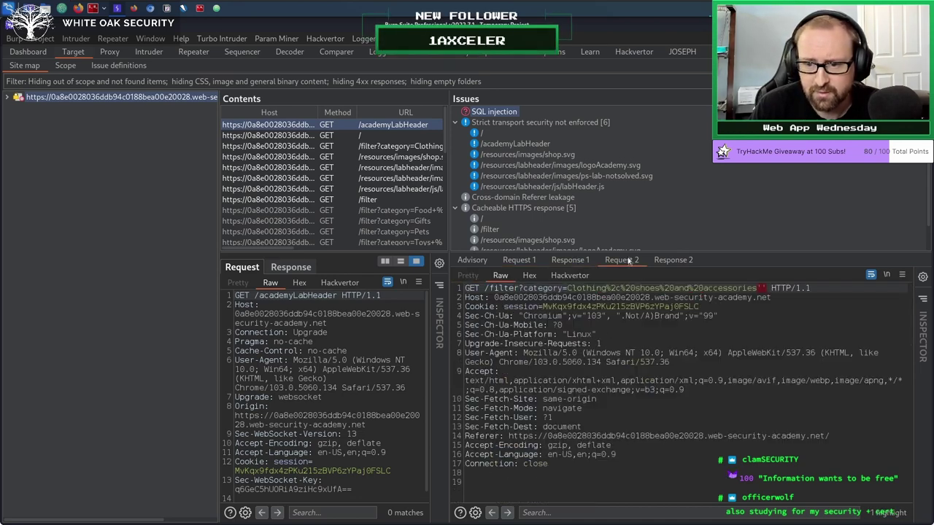
Scroll through the SQL injection issue's Response 2, then view the lab's Clothing, shoes and accessories page.
{"action": "left_click", "coordinate": [667, 260]}
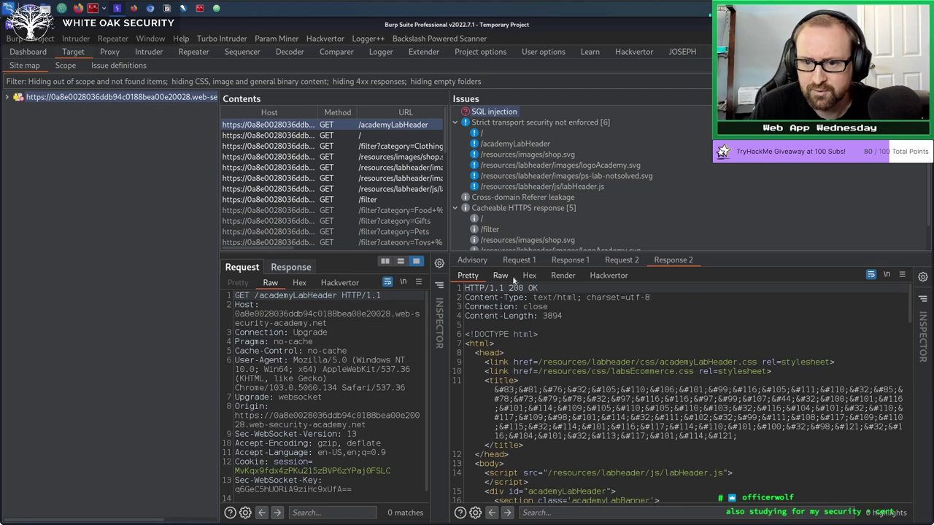
{"action": "scroll", "coordinate": [592, 365], "scroll_direction": "down", "scroll_amount": 10}
{"action": "scroll", "coordinate": [593, 367], "scroll_direction": "down", "scroll_amount": 8}
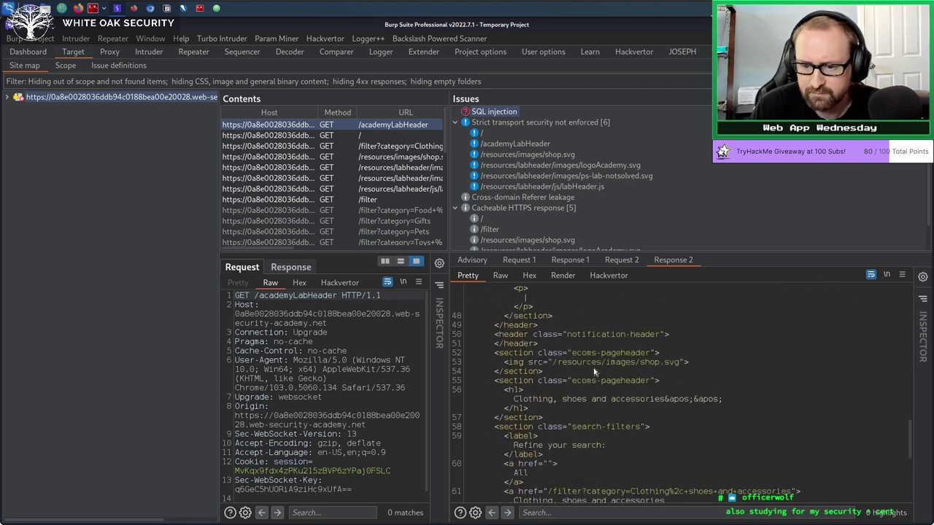
{"action": "scroll", "coordinate": [594, 372], "scroll_direction": "up", "scroll_amount": 15}
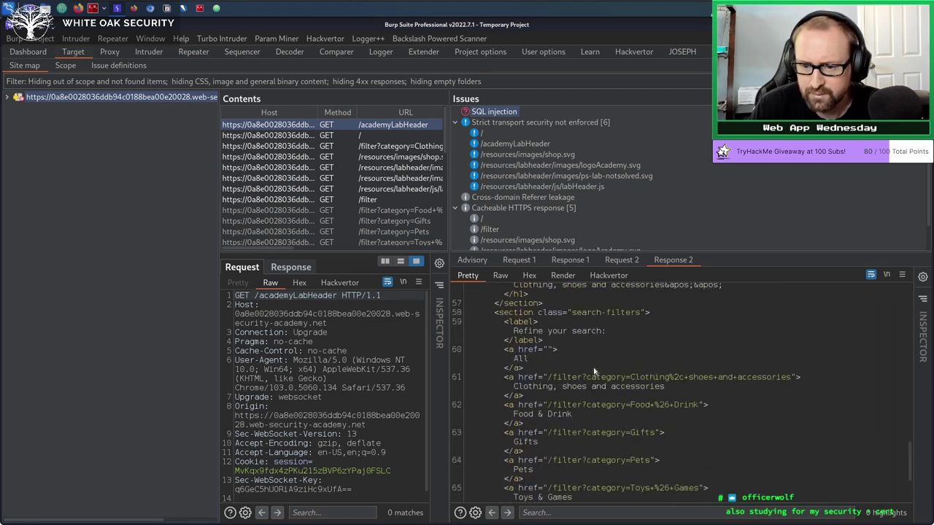
{"action": "scroll", "coordinate": [594, 369], "scroll_direction": "up", "scroll_amount": 4}
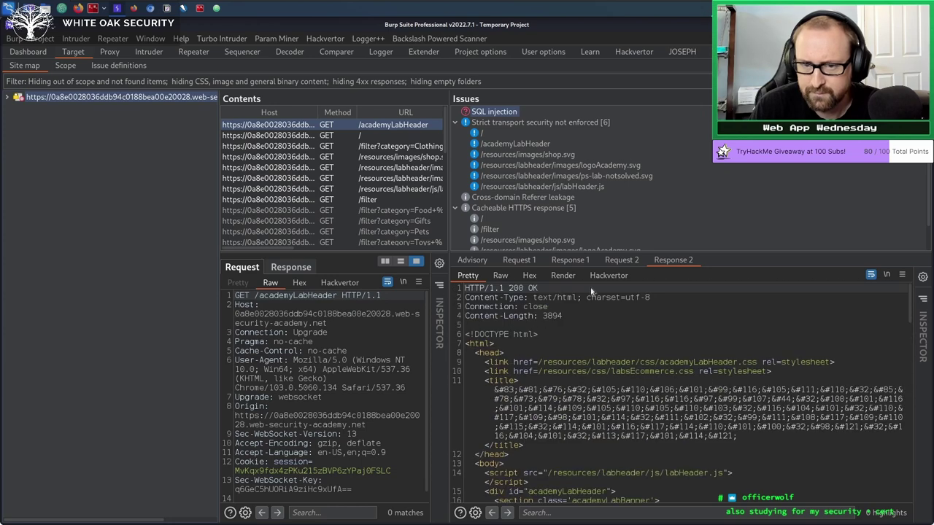
{"action": "left_click", "coordinate": [154, 8]}
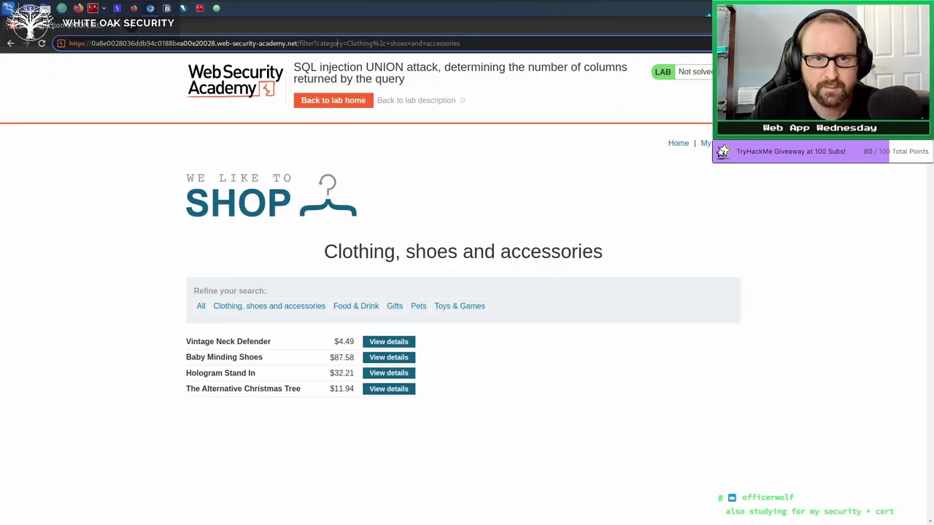
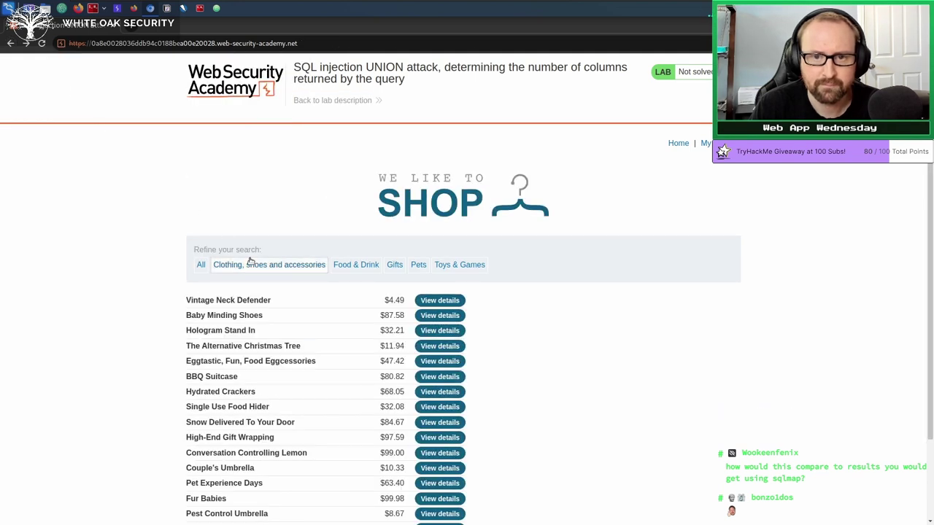
Filter the lab shop to 'Clothing, shoes and accessories' and view Burp's site map findings.
{"action": "left_click", "coordinate": [250, 265]}
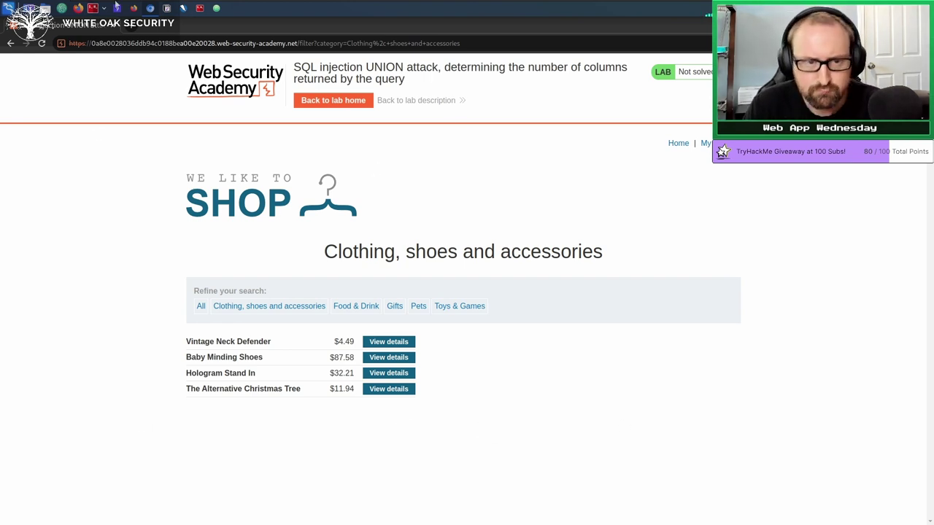
{"action": "left_click", "coordinate": [117, 9]}
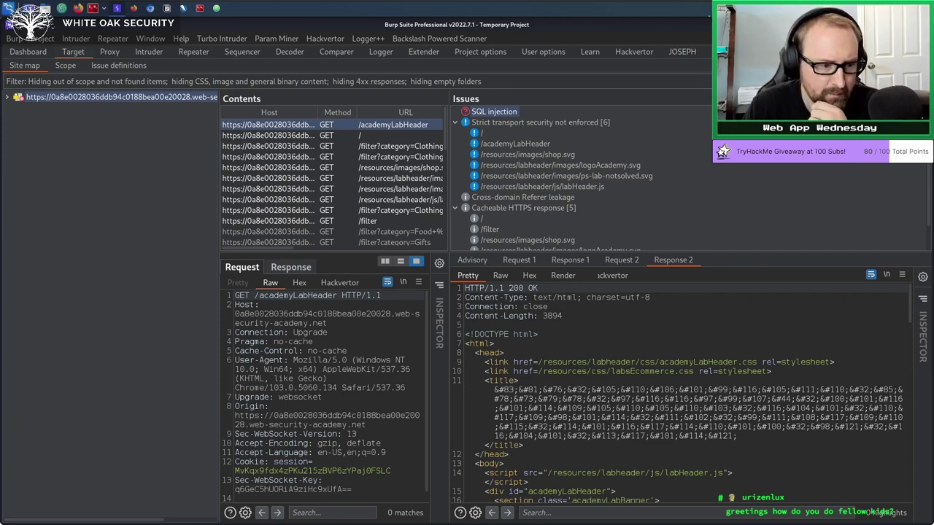
Show Request 1 of the SQL injection issue: GET /filter with a quote after the Clothing category.
{"action": "left_click", "coordinate": [204, 9]}
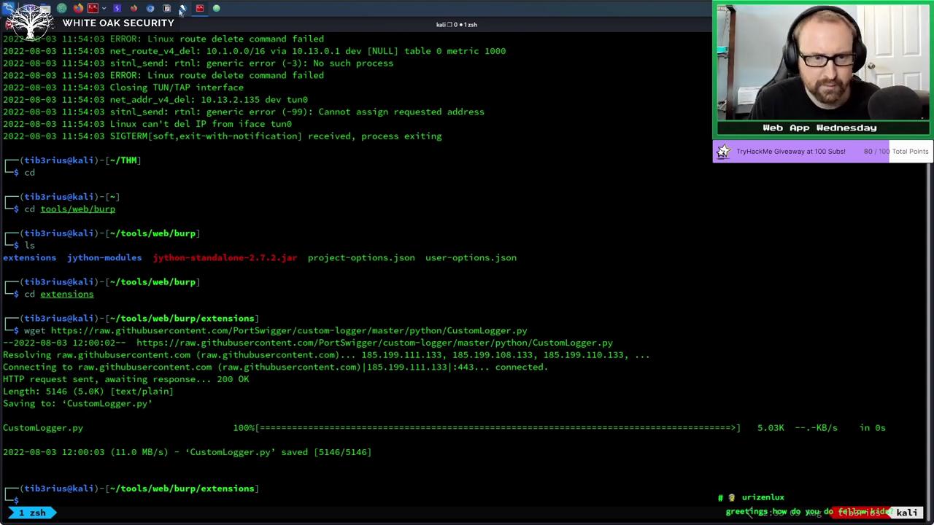
{"action": "left_click", "coordinate": [118, 9]}
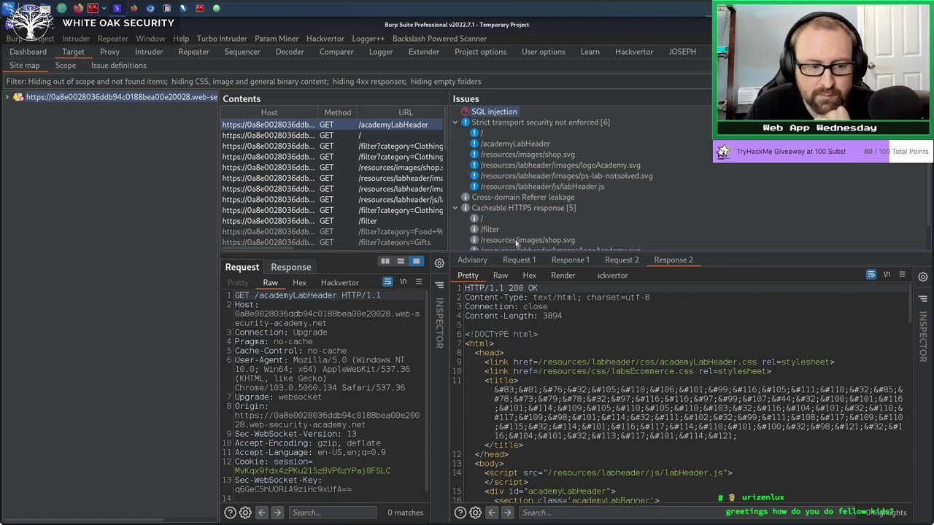
{"action": "left_click", "coordinate": [519, 261]}
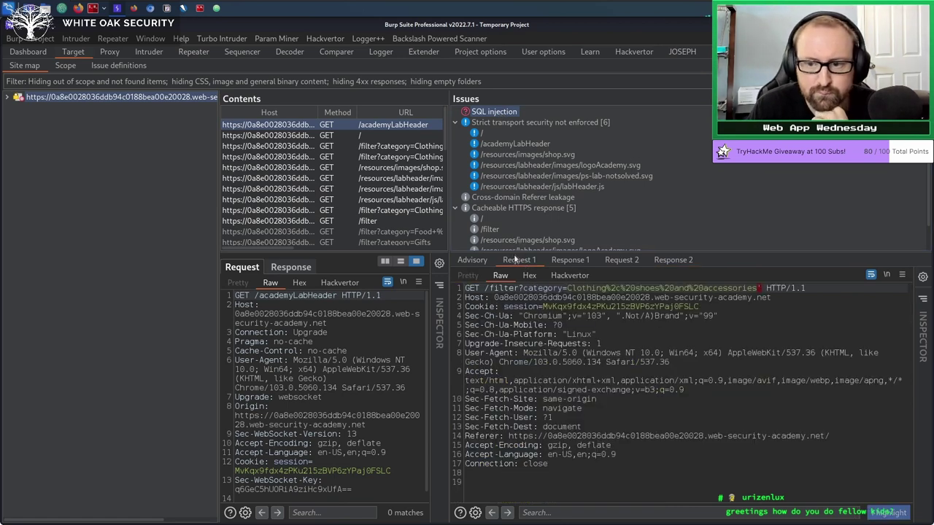
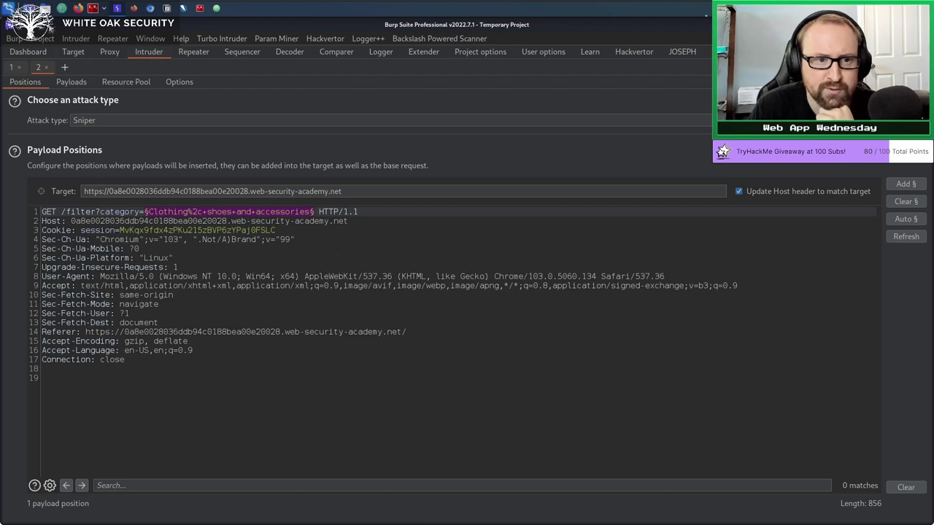
In Proxy HTTP history, select all raw text of the GET /filter?category=Clothing request in row 1287.
{"action": "left_click", "coordinate": [109, 51]}
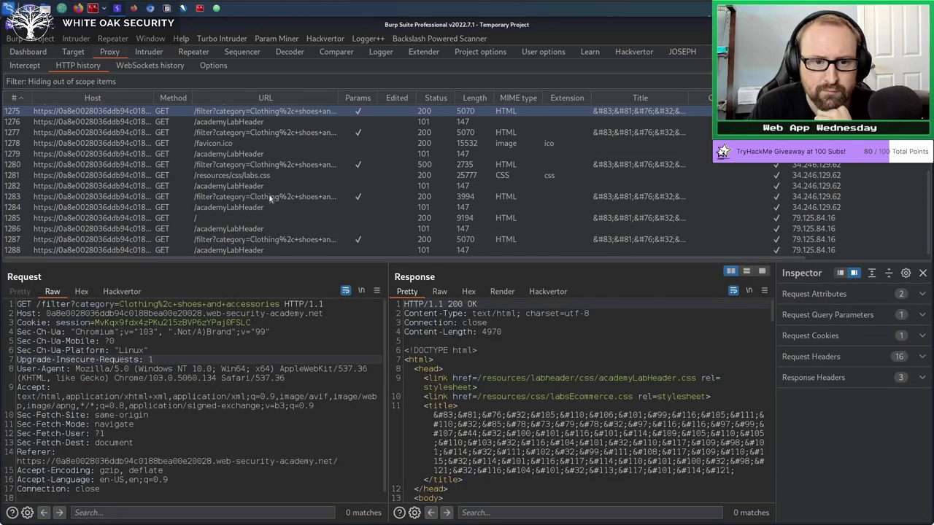
{"action": "left_click", "coordinate": [267, 240]}
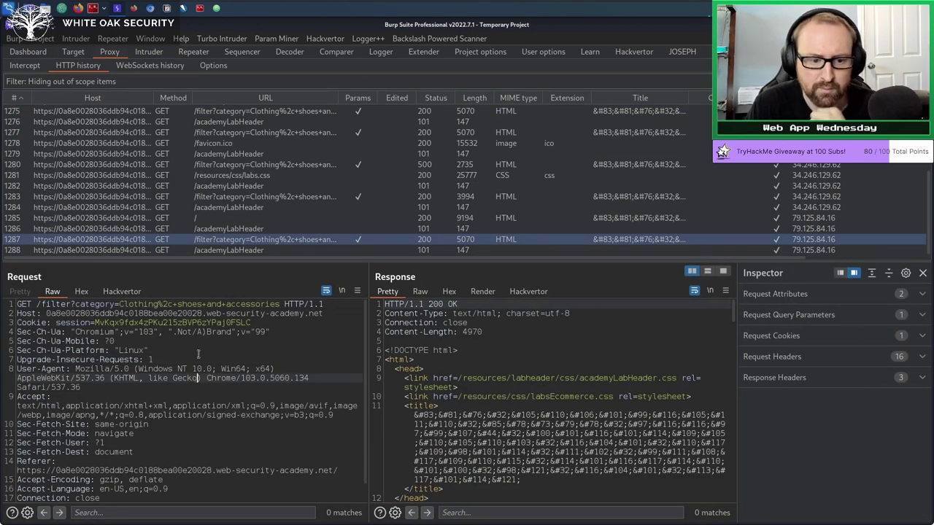
{"action": "key", "text": "ctrl+a"}
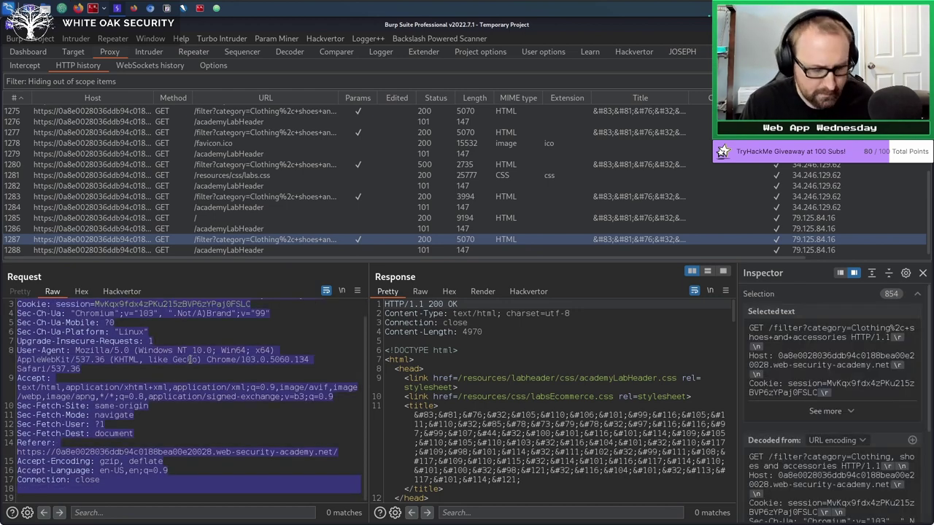
{"action": "left_click", "coordinate": [202, 8]}
Run cd, mkdir burp and cd burp so the shell sits in ~/burp.
{"action": "type", "text": "cd"}
{"action": "key", "text": "Return"}
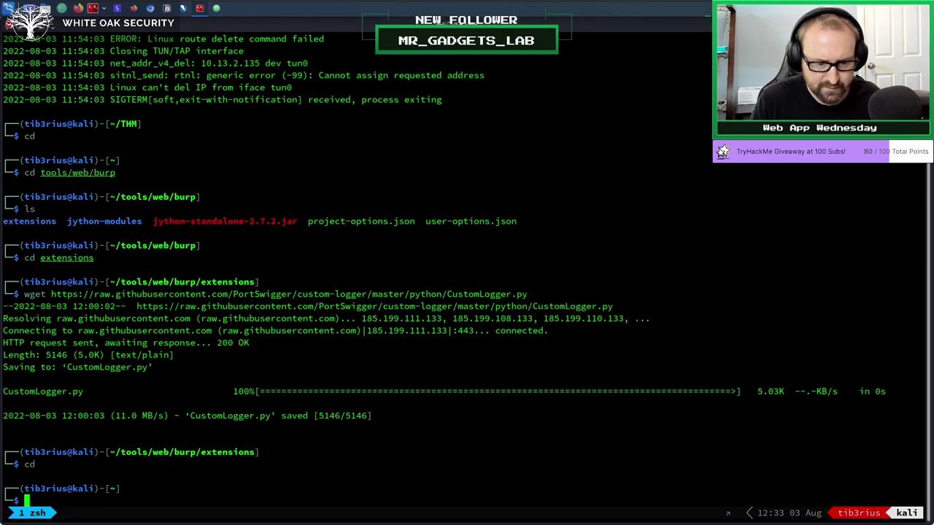
{"action": "type", "text": "mkdir burp"}
{"action": "key", "text": "Return"}
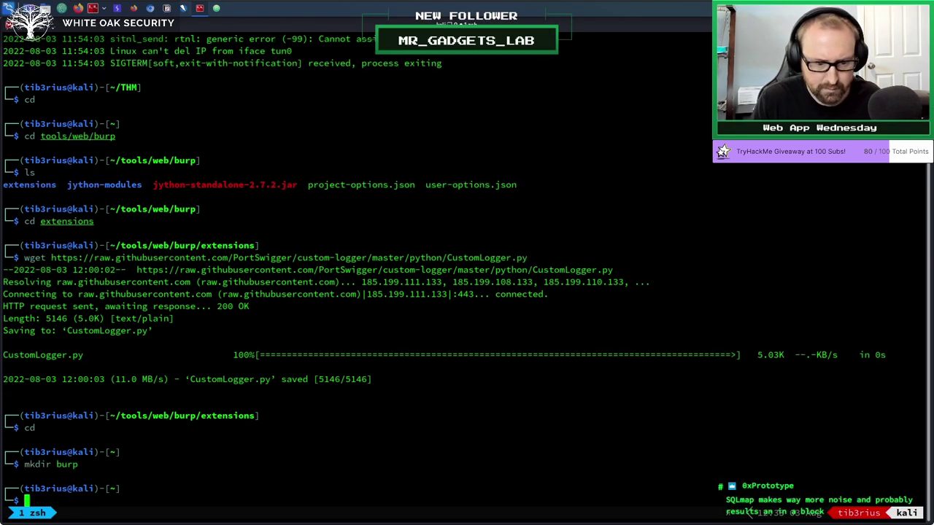
{"action": "type", "text": "cd burp"}
{"action": "key", "text": "Return"}
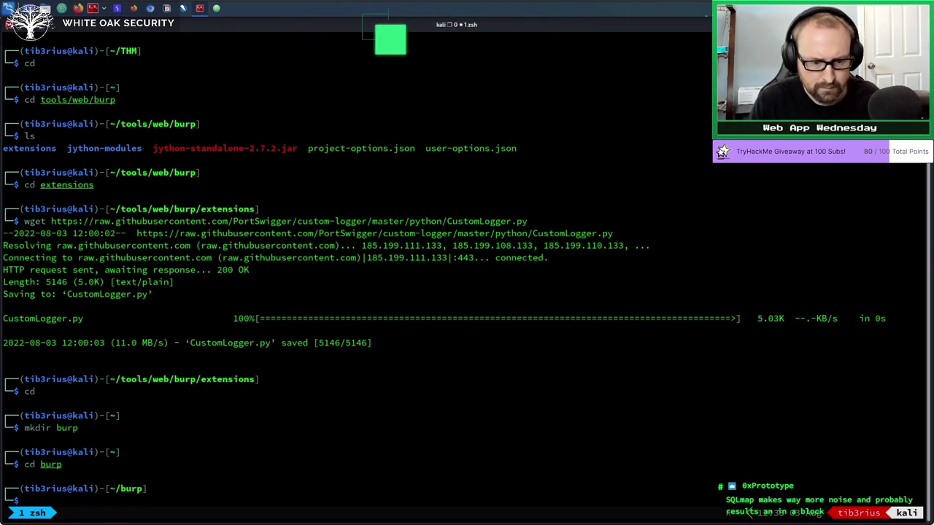
{"action": "type", "text": "vim 49445.py"}
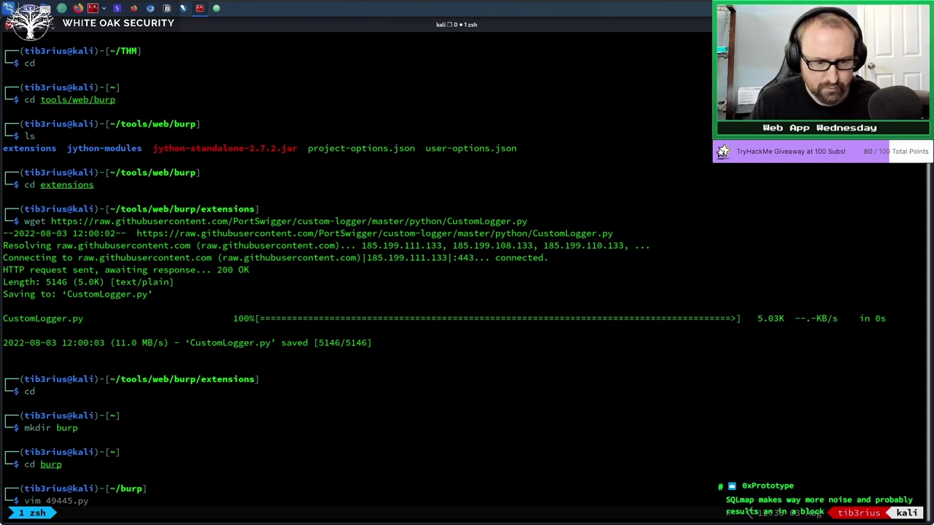
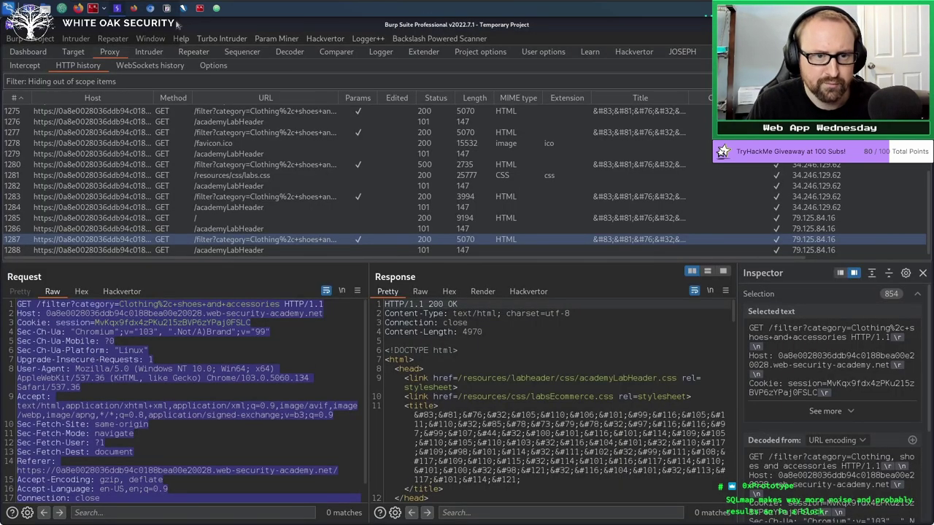
In the terminal's ~/burp folder, start a vim file named filter.http for the request.
{"action": "left_click", "coordinate": [183, 8]}
{"action": "type", "text": "filter.http"}
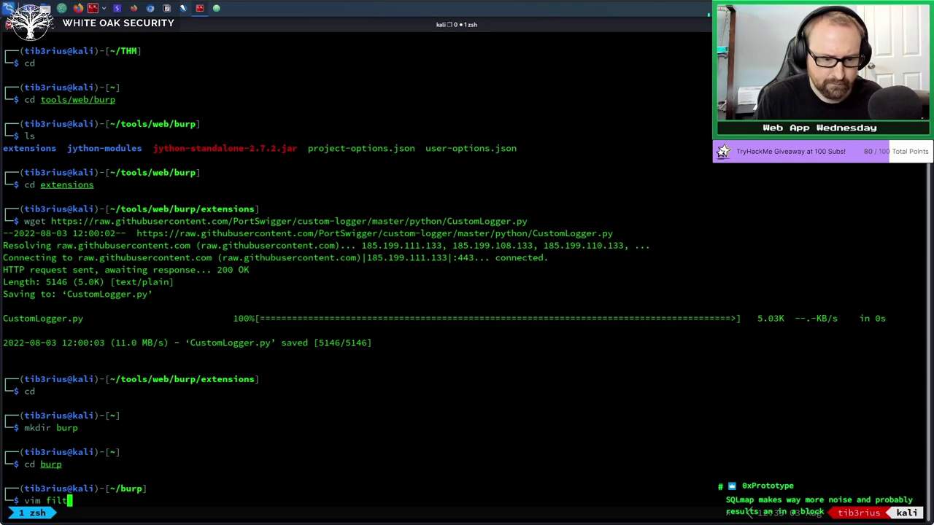
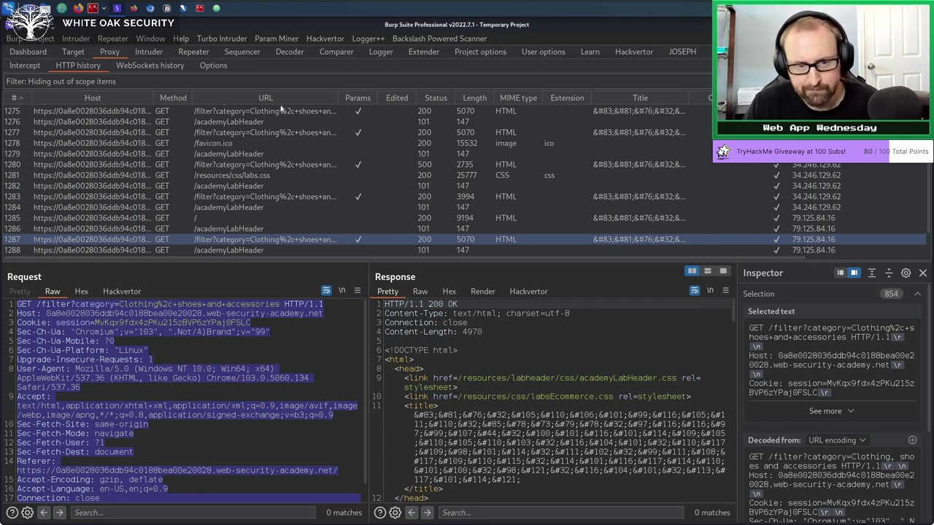
Open the Target site map to show the lab's SQL injection issue on the /filter category parameter.
{"action": "key", "text": "ctrl+shift+t"}
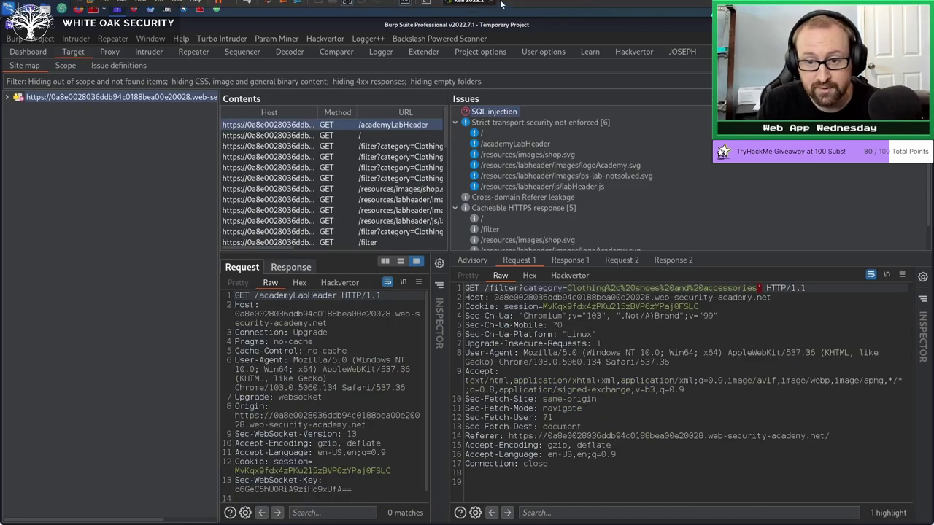
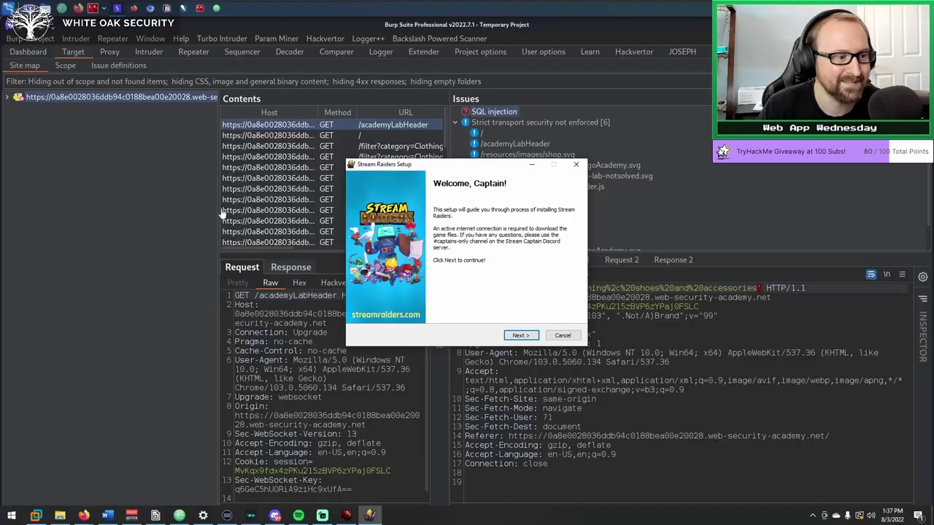
Move the Stream Raiders Setup window off screen and show the Extender's loaded extensions list.
{"action": "left_click_drag", "start_coordinate": [489, 163], "coordinate": [0, 164]}
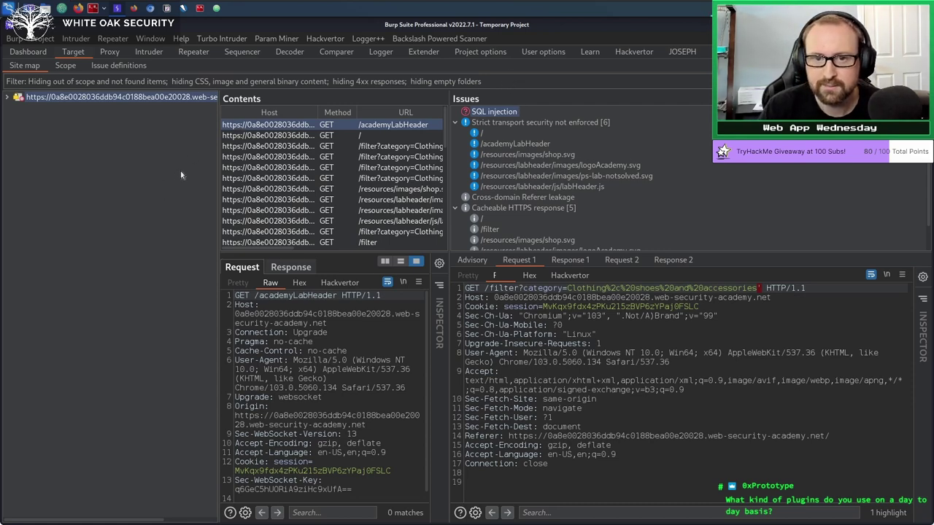
{"action": "left_click", "coordinate": [430, 52]}
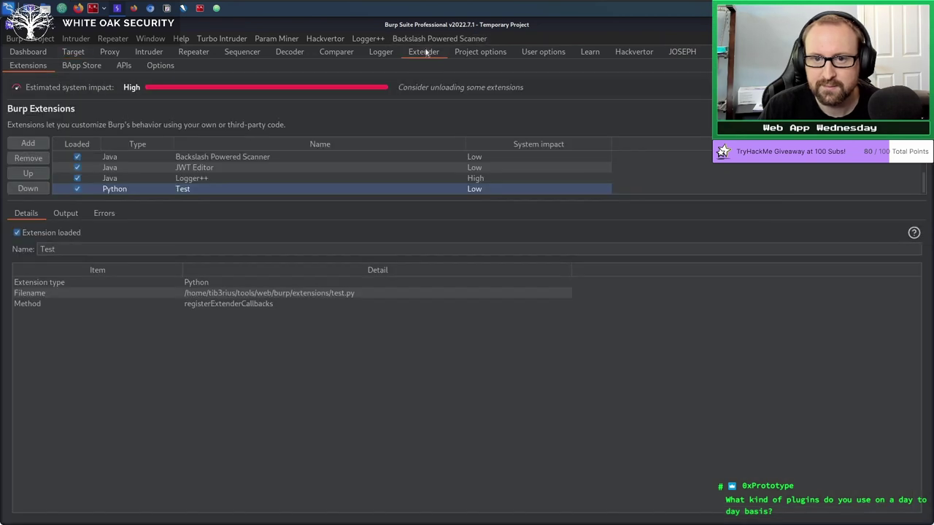
Peek at the BApp Store, enlarge the Extensions list to show all ten, then sort the store by Popularity.
{"action": "left_click", "coordinate": [86, 68]}
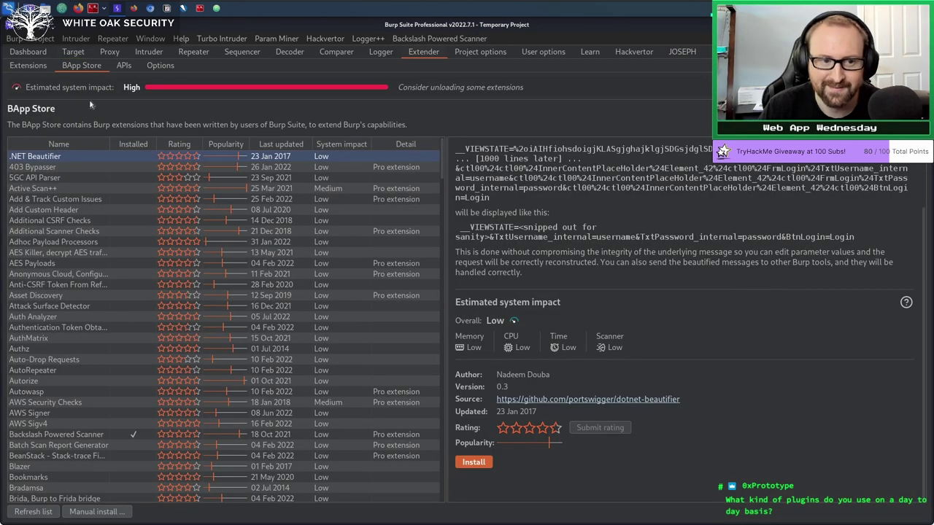
{"action": "scroll", "coordinate": [124, 264], "scroll_direction": "down", "scroll_amount": 15}
{"action": "scroll", "coordinate": [420, 270], "scroll_direction": "up", "scroll_amount": 10}
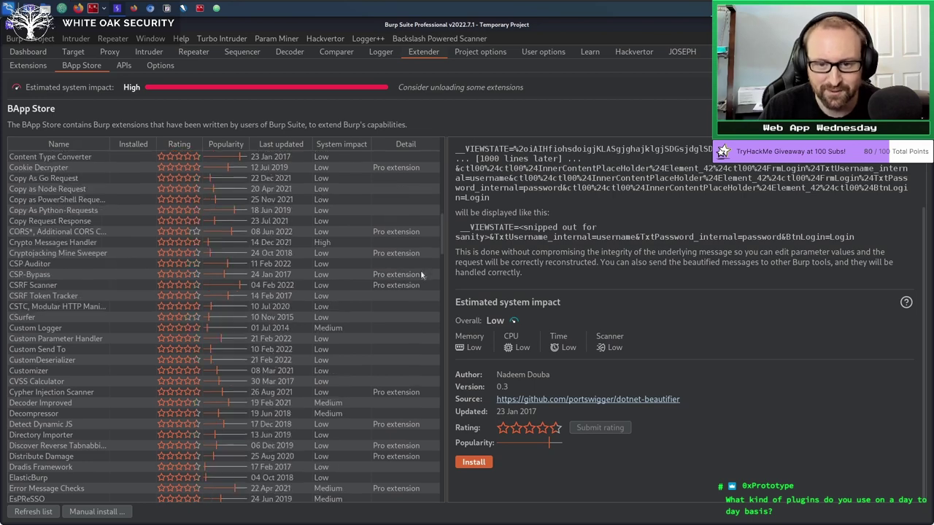
{"action": "scroll", "coordinate": [420, 270], "scroll_direction": "up", "scroll_amount": 5}
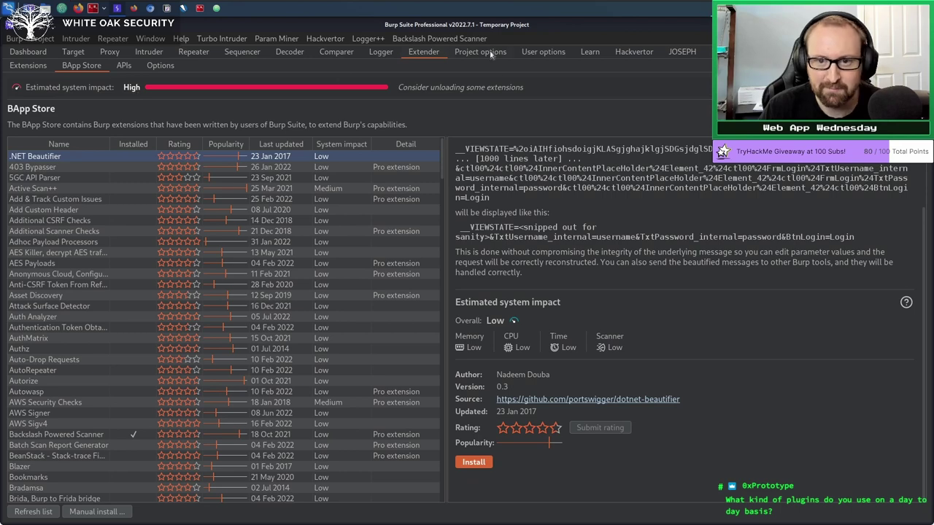
{"action": "left_click", "coordinate": [34, 66]}
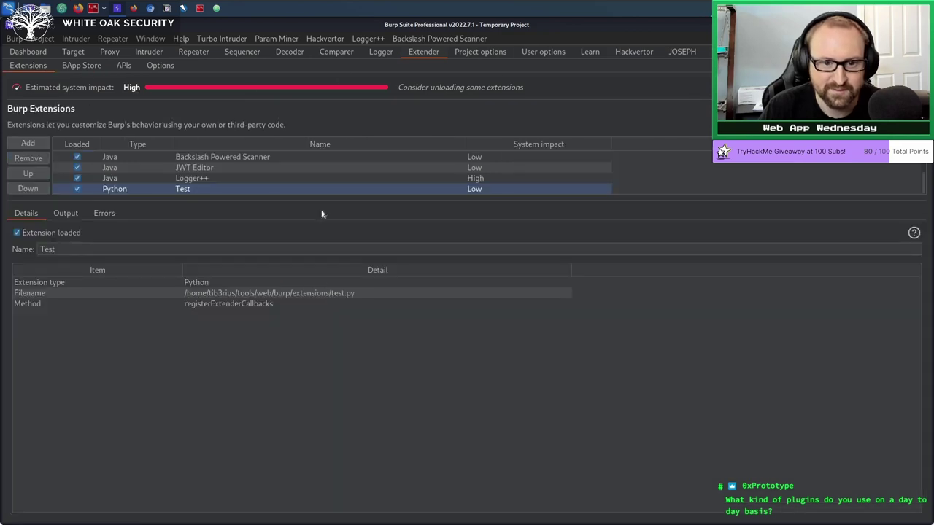
{"action": "left_click_drag", "start_coordinate": [324, 197], "coordinate": [316, 308]}
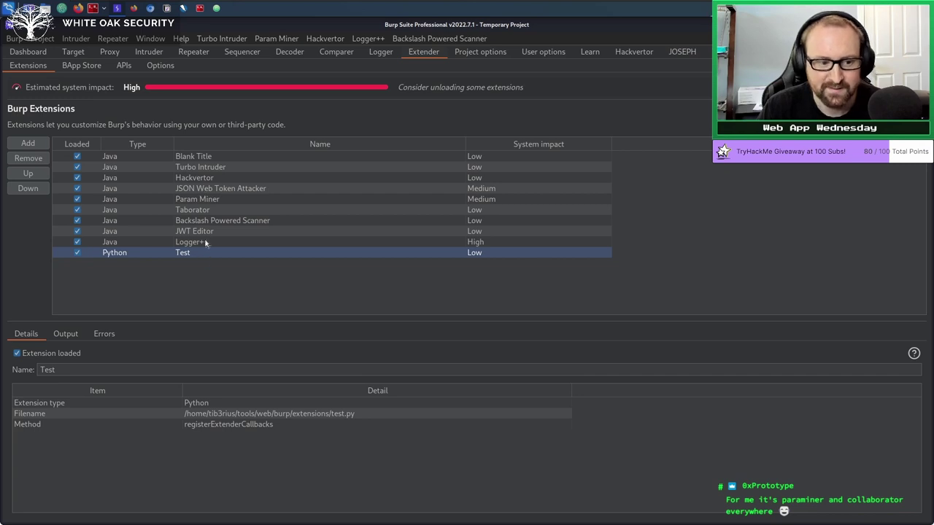
{"action": "left_click", "coordinate": [76, 66]}
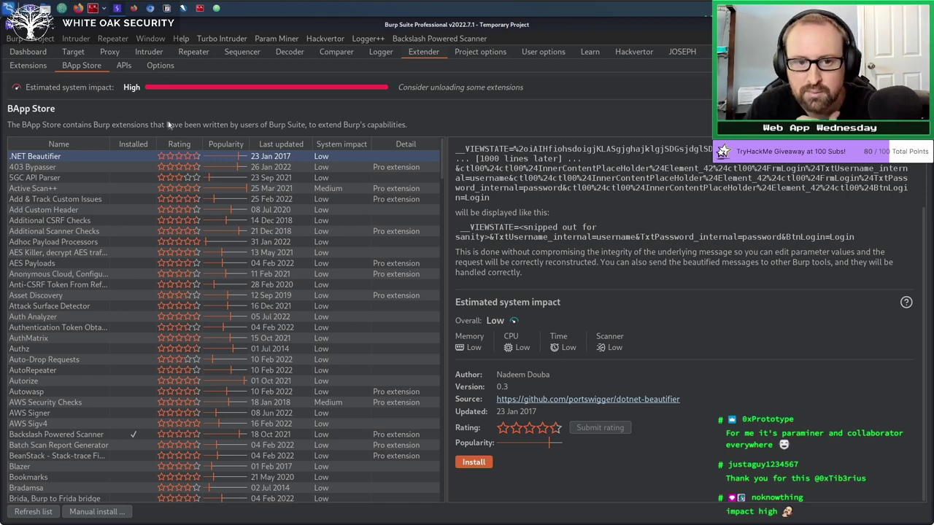
{"action": "left_click", "coordinate": [221, 143]}
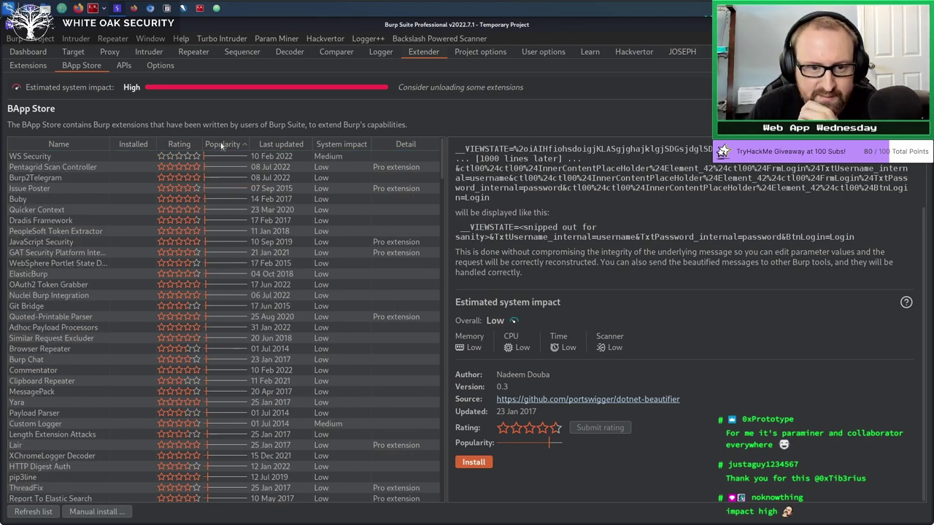
Sort the BApp Store most-popular-first and read Active Scan++, Param Miner, HTTP Request Smuggler and Turbo Intruder details.
{"action": "left_click", "coordinate": [221, 144]}
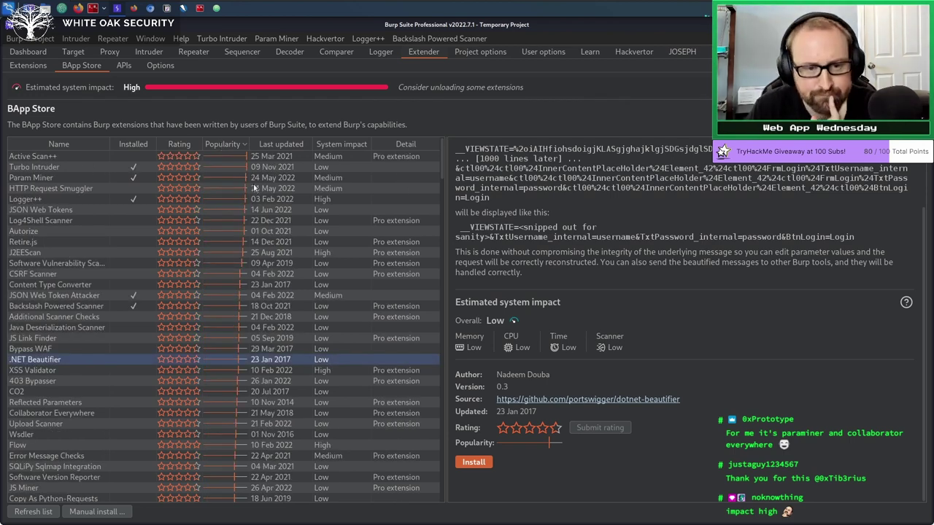
{"action": "left_click", "coordinate": [33, 156]}
{"action": "left_click", "coordinate": [66, 178]}
{"action": "left_click", "coordinate": [76, 160]}
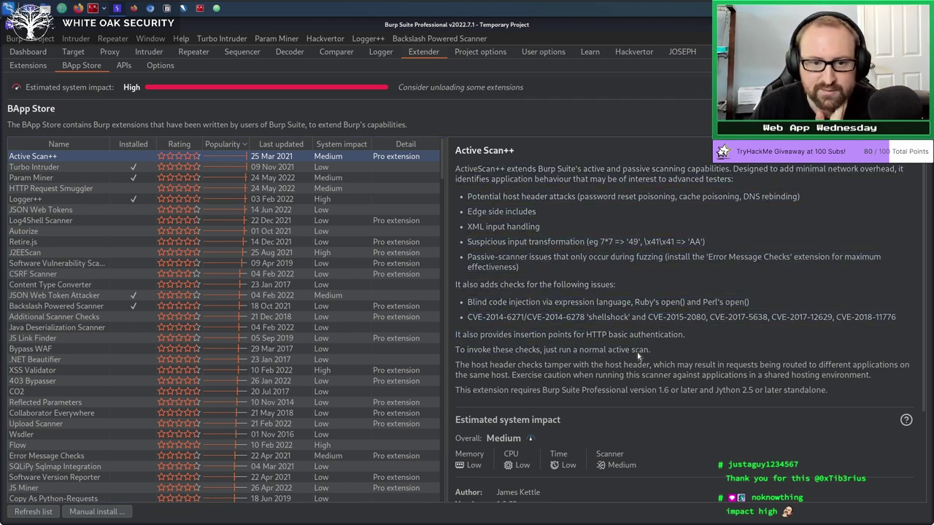
{"action": "left_click", "coordinate": [61, 190]}
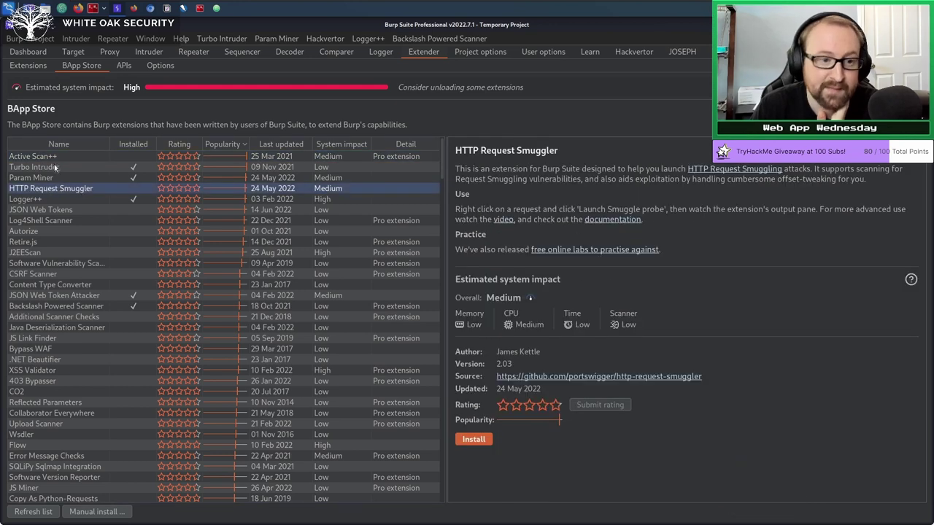
{"action": "left_click", "coordinate": [57, 166]}
{"action": "left_click", "coordinate": [65, 178]}
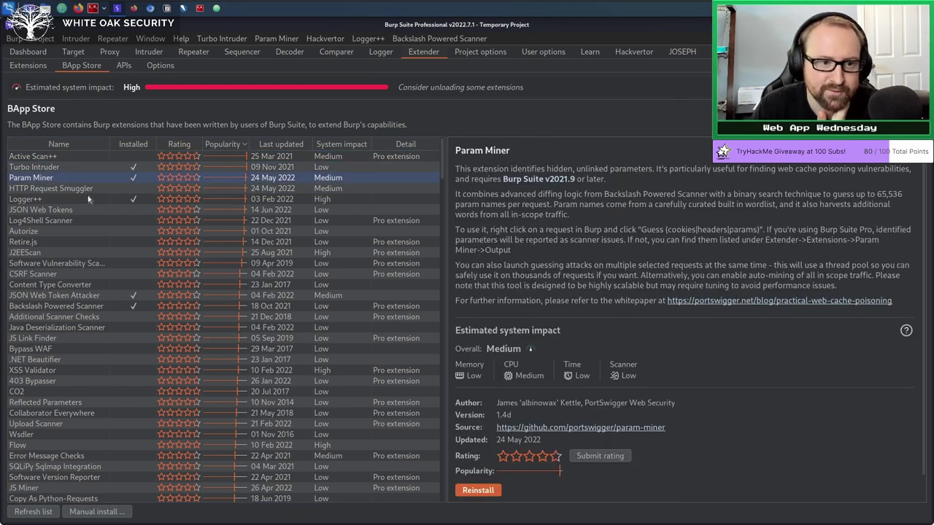
Read details of HTTP Request Smuggler, JSON Web Tokens, Log4Shell Scanner, Autorize, Retire.js and J2EEScan.
{"action": "left_click", "coordinate": [85, 190]}
{"action": "left_click", "coordinate": [62, 210]}
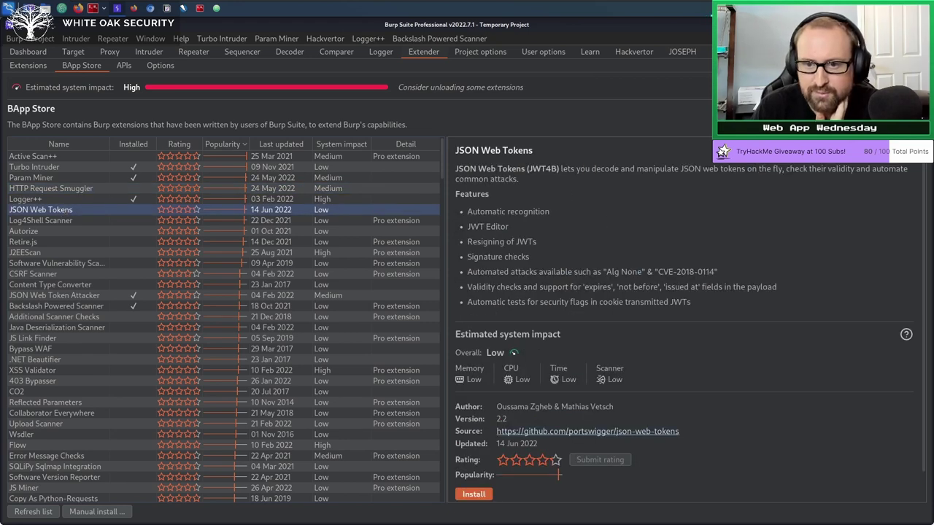
{"action": "left_click", "coordinate": [76, 222]}
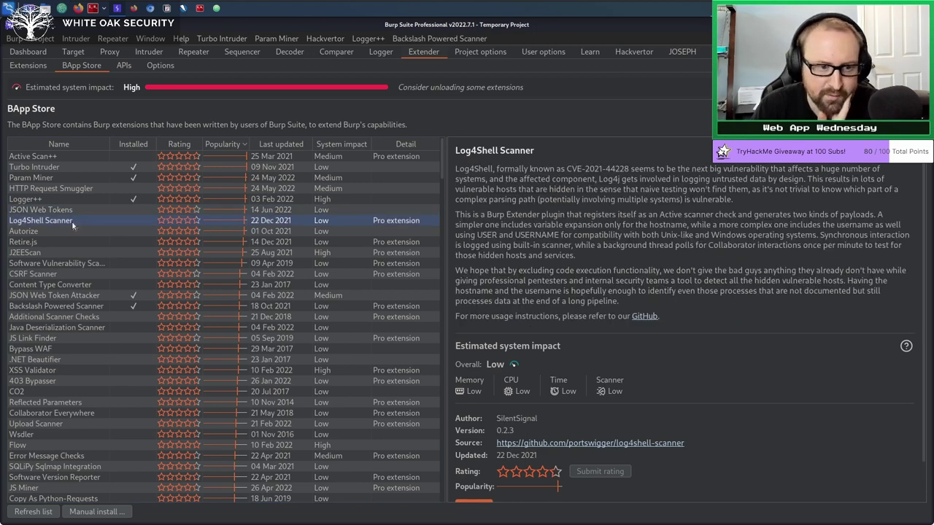
{"action": "left_click", "coordinate": [48, 232]}
{"action": "left_click", "coordinate": [47, 240]}
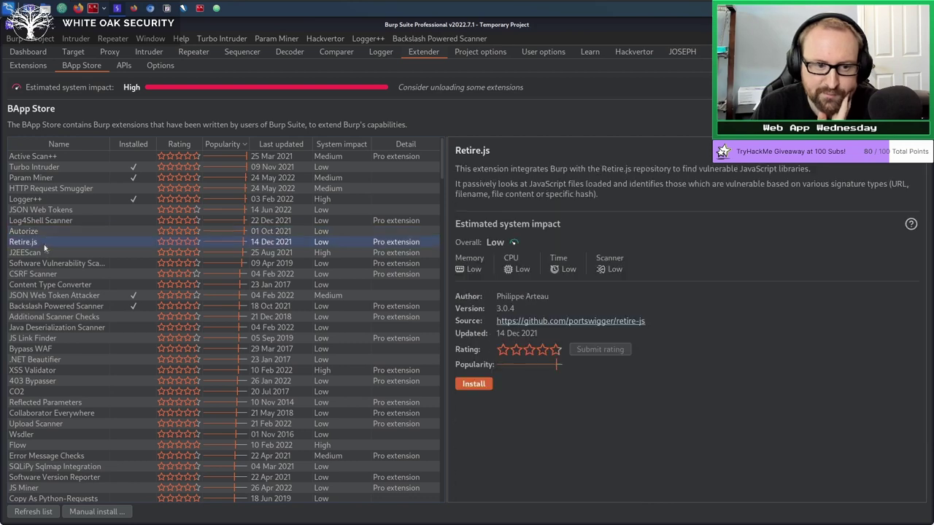
{"action": "left_click", "coordinate": [46, 253]}
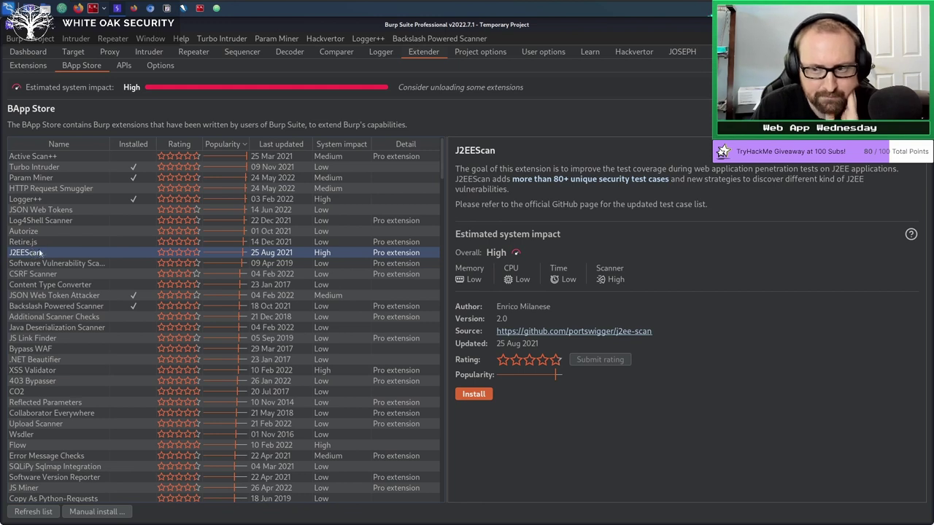
Read Software Vulnerability Scanner, Backslash Powered Scanner, J2EEScan, JSON Web Token Attacker and Additional Scanner Checks details.
{"action": "left_click", "coordinate": [82, 264]}
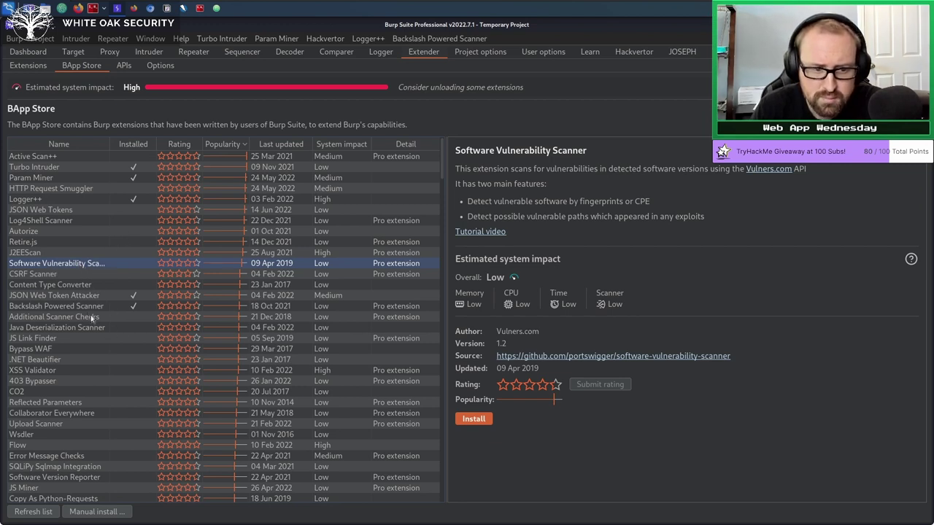
{"action": "left_click", "coordinate": [88, 308]}
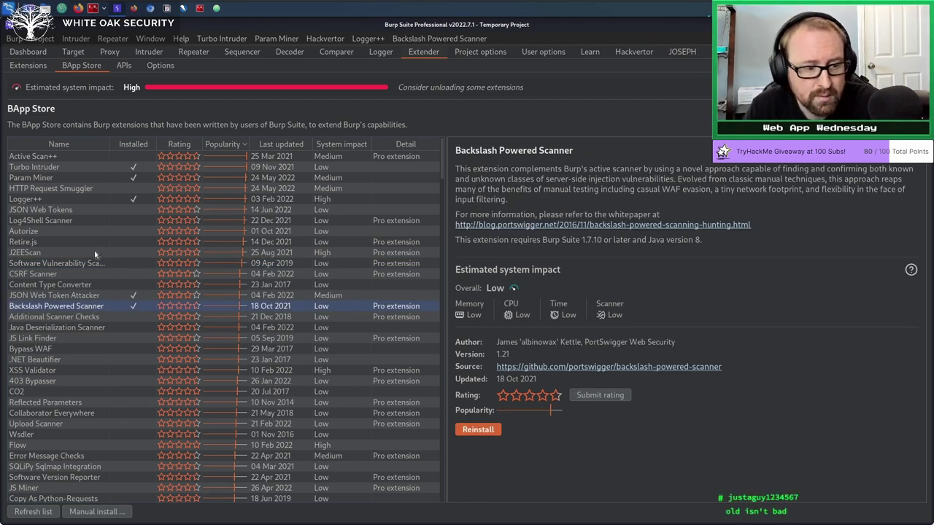
{"action": "left_click", "coordinate": [45, 252]}
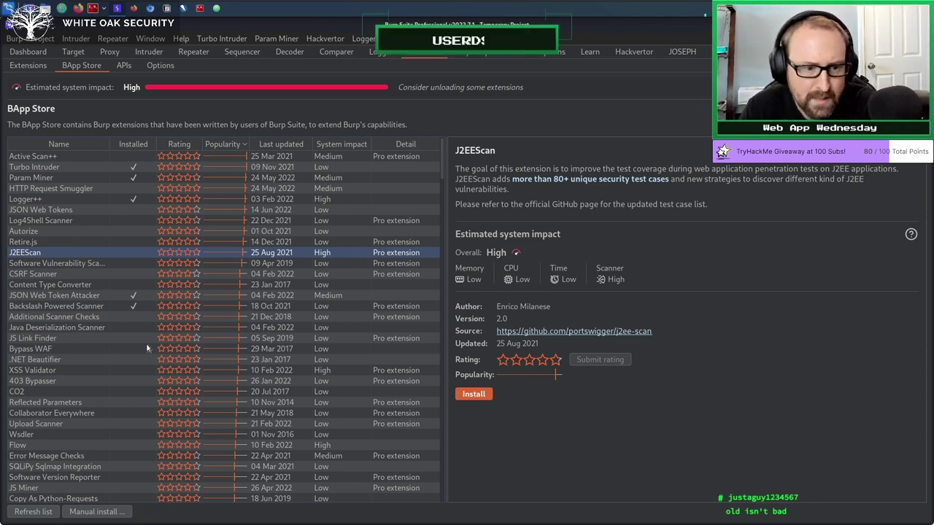
{"action": "left_click", "coordinate": [58, 296]}
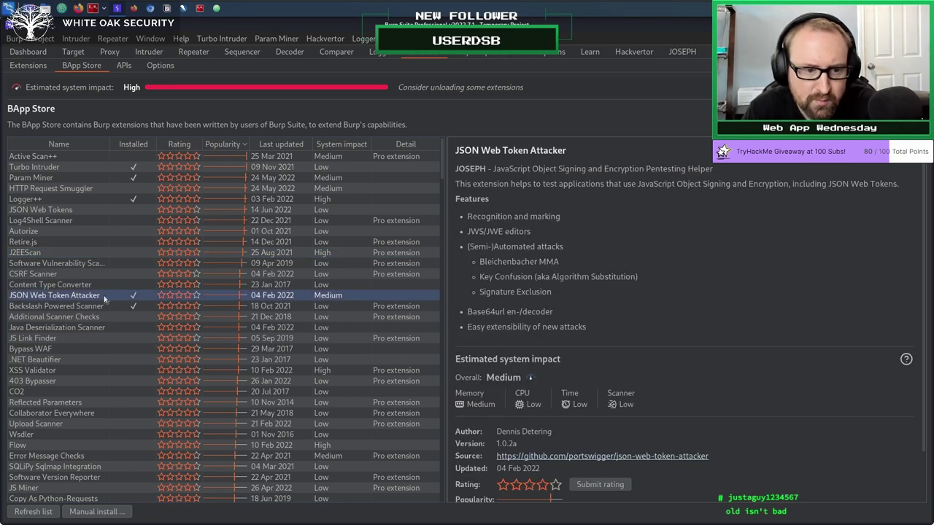
{"action": "left_click", "coordinate": [106, 306]}
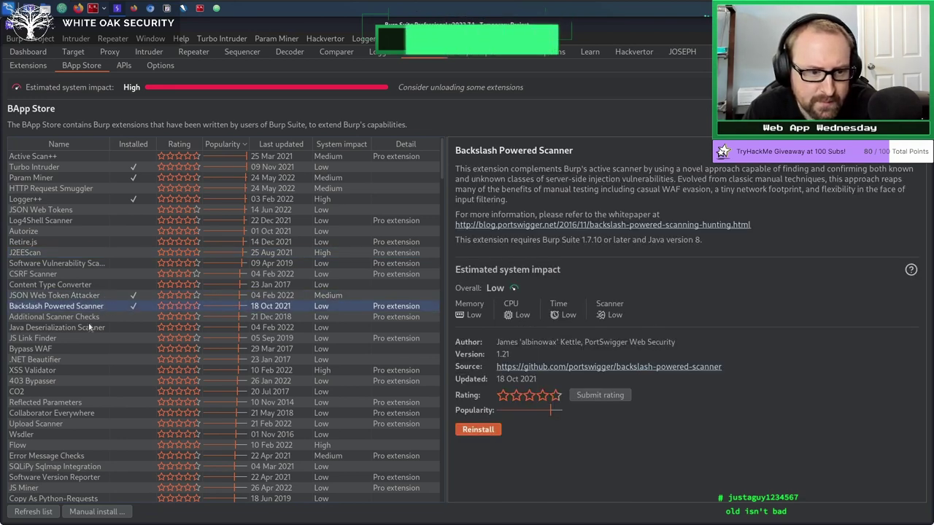
{"action": "left_click", "coordinate": [80, 319]}
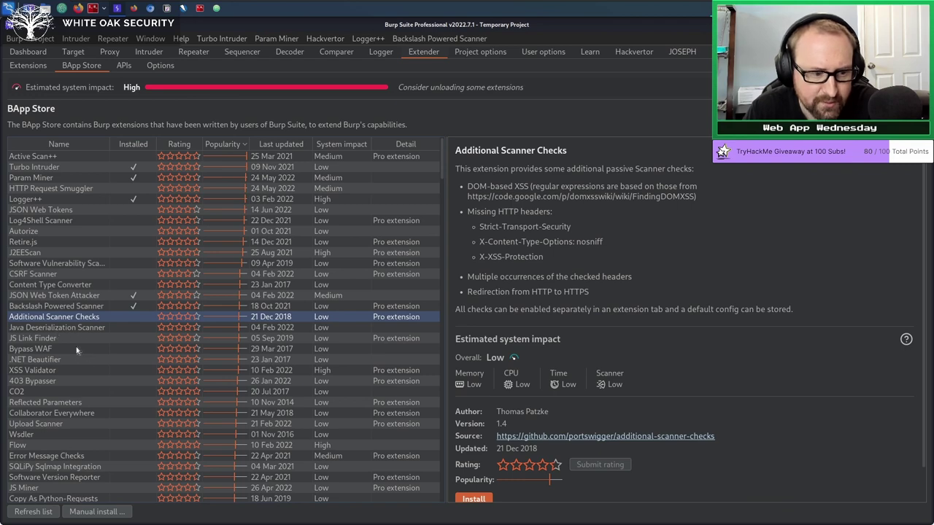
Scroll through the Additional Scanner Checks description, then return to the Dashboard.
{"action": "scroll", "coordinate": [76, 350], "scroll_direction": "down", "scroll_amount": 4}
{"action": "scroll", "coordinate": [76, 346], "scroll_direction": "down", "scroll_amount": 10}
{"action": "scroll", "coordinate": [76, 347], "scroll_direction": "up", "scroll_amount": 15}
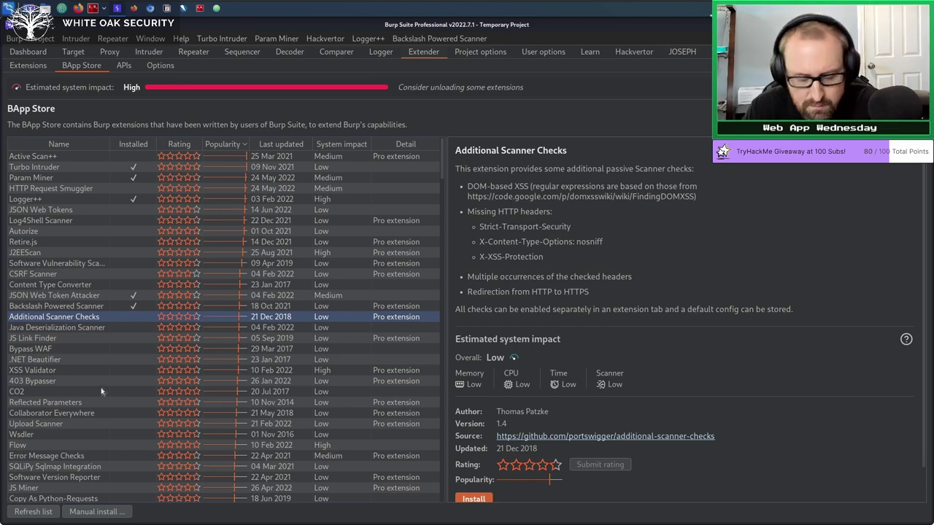
{"action": "left_click", "coordinate": [28, 52]}
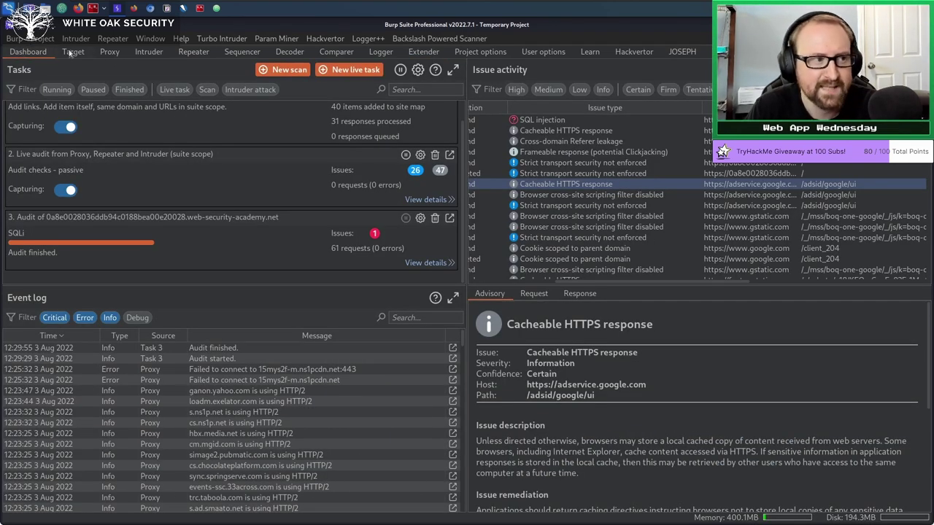
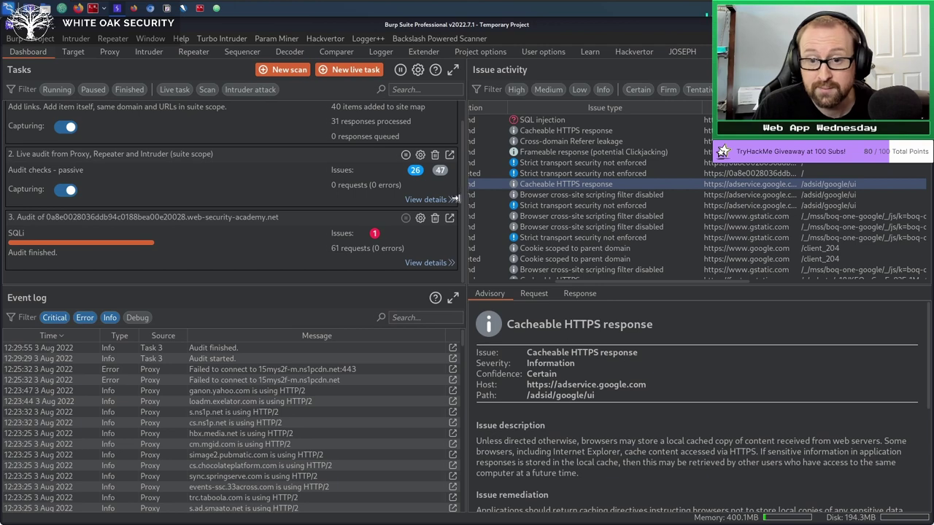
Widen the issue activity panel slightly and open Burp's configuration library.
{"action": "left_click_drag", "start_coordinate": [454, 198], "coordinate": [437, 198]}
{"action": "left_click", "coordinate": [16, 38]}
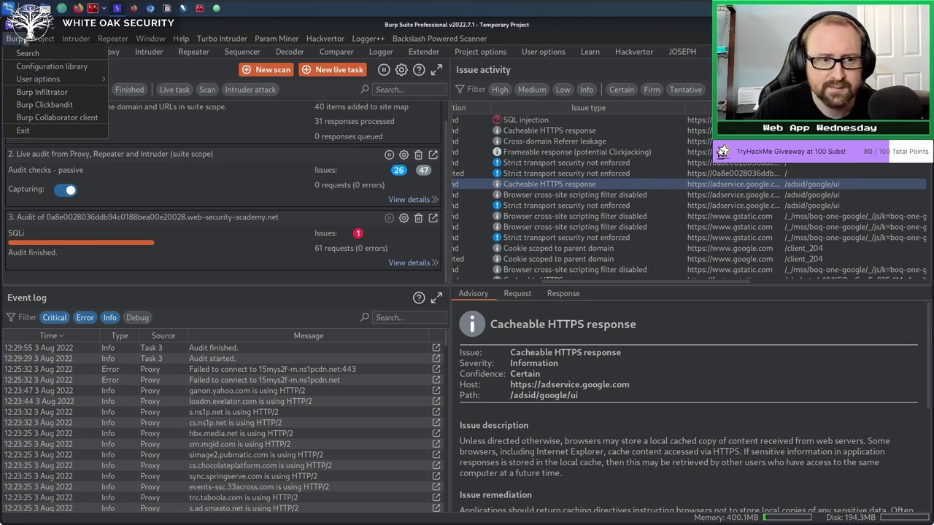
{"action": "left_click", "coordinate": [22, 39]}
{"action": "left_click", "coordinate": [13, 38]}
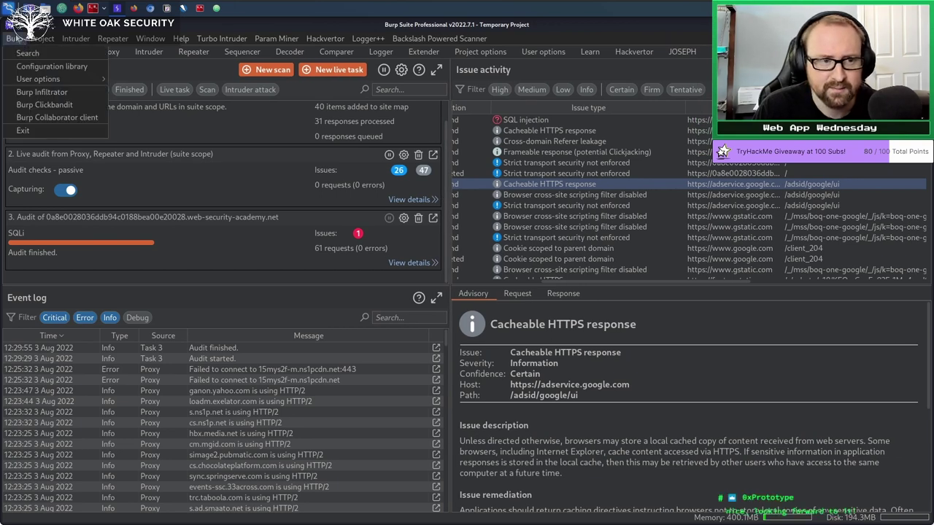
{"action": "left_click", "coordinate": [40, 66]}
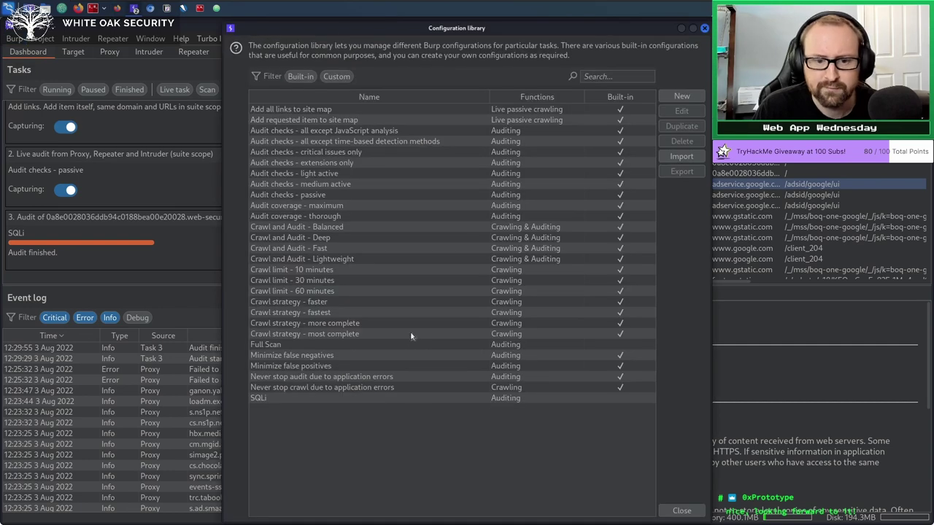
Review the SQLi scan configuration, close the library, and switch to Atom.
{"action": "left_click", "coordinate": [302, 399]}
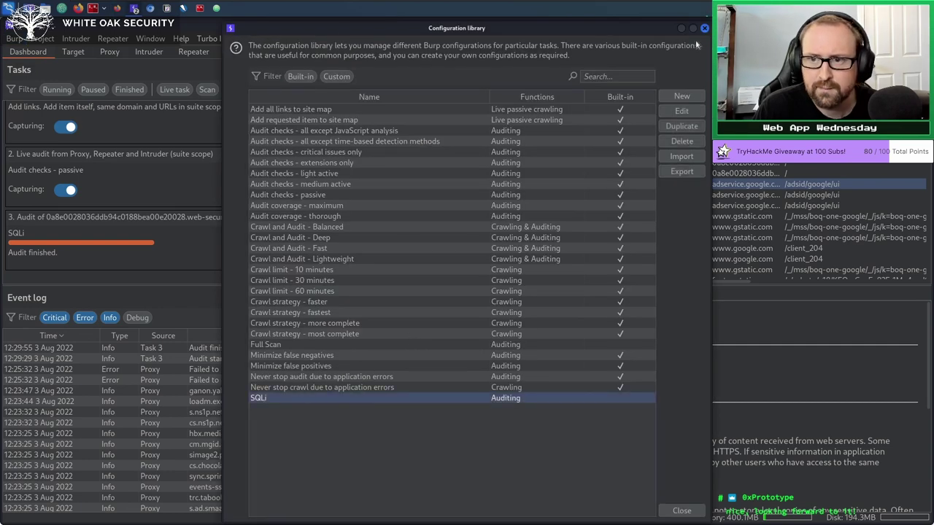
{"action": "left_click", "coordinate": [704, 28]}
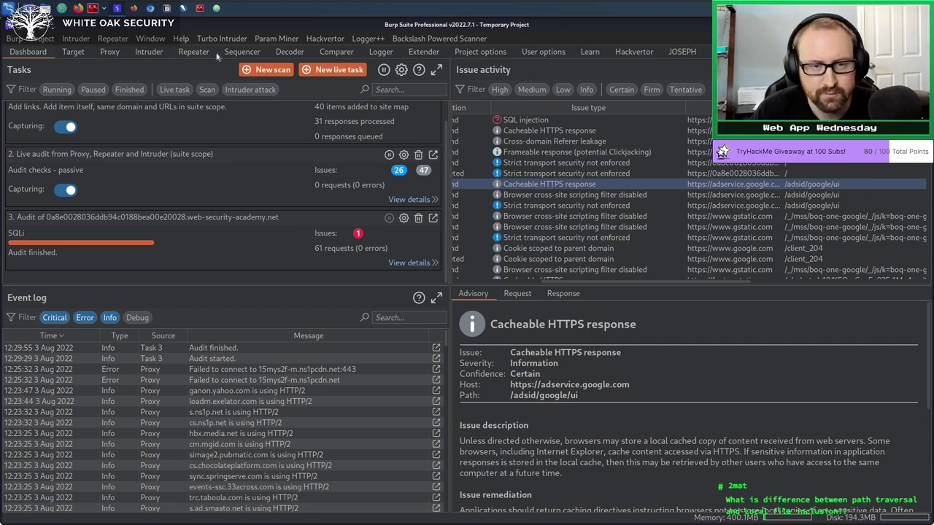
{"action": "left_click", "coordinate": [216, 8]}
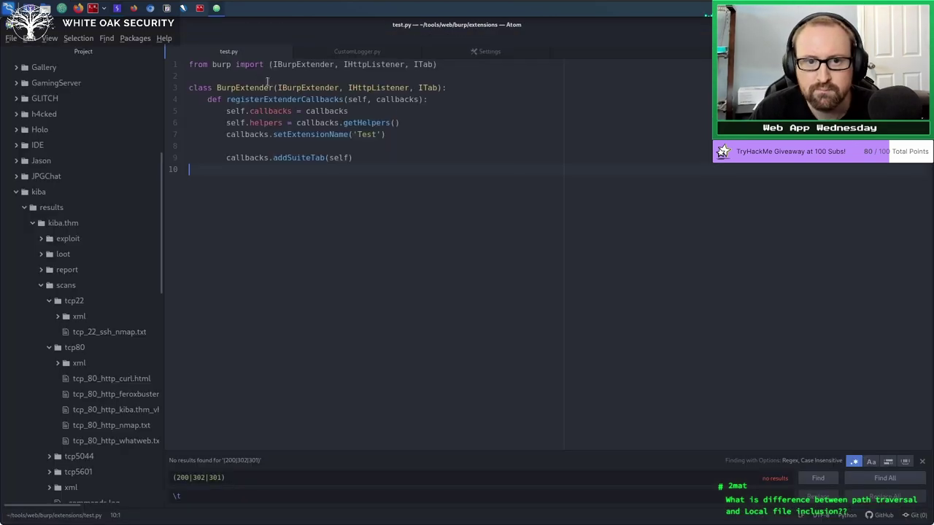
Start a new untitled Atom file, clear it, and begin the PHP opening tag '<?php'.
{"action": "double_click", "coordinate": [572, 55]}
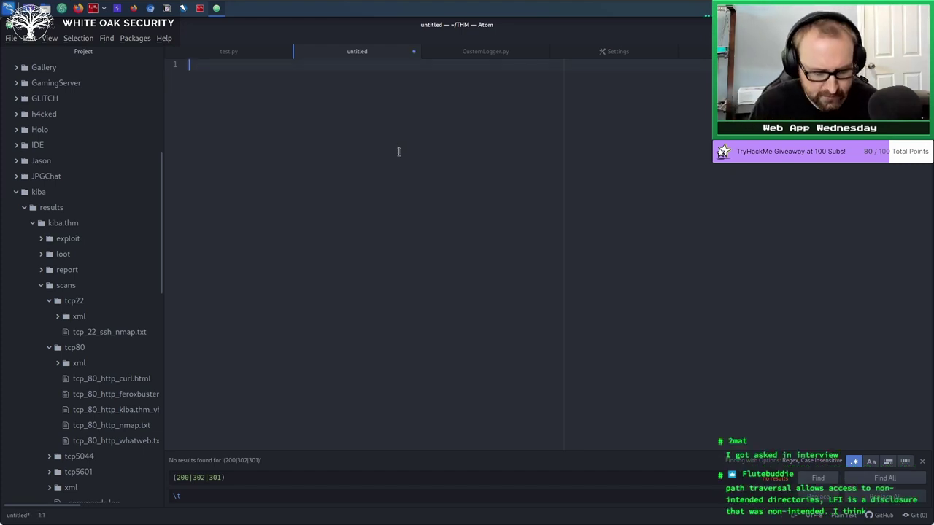
{"action": "type", "text": "</processHttpMessage"}
{"action": "key", "text": "Return"}
{"action": "key", "text": "Return"}
{"action": "key", "text": "Return"}
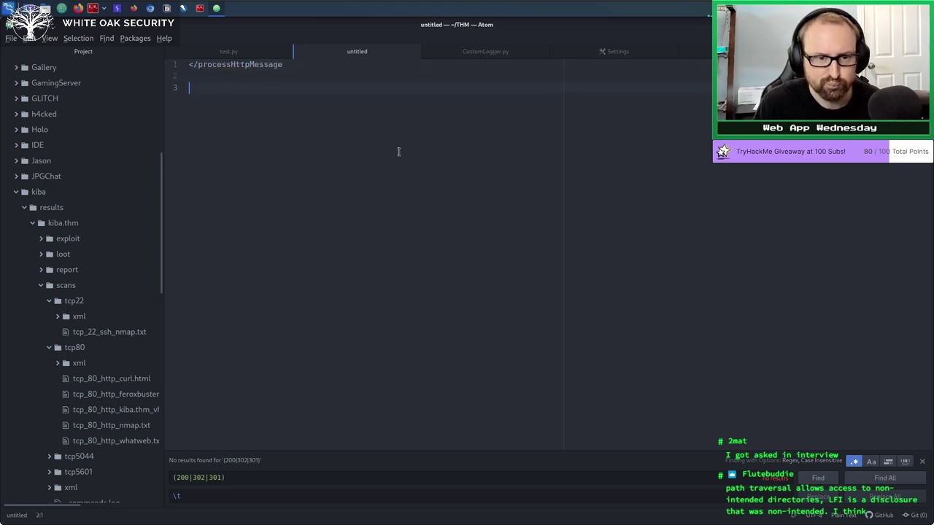
{"action": "key", "text": "ctrl+a"}
{"action": "key", "text": "BackSpace"}
{"action": "type", "text": "<?processHttpMessage"}
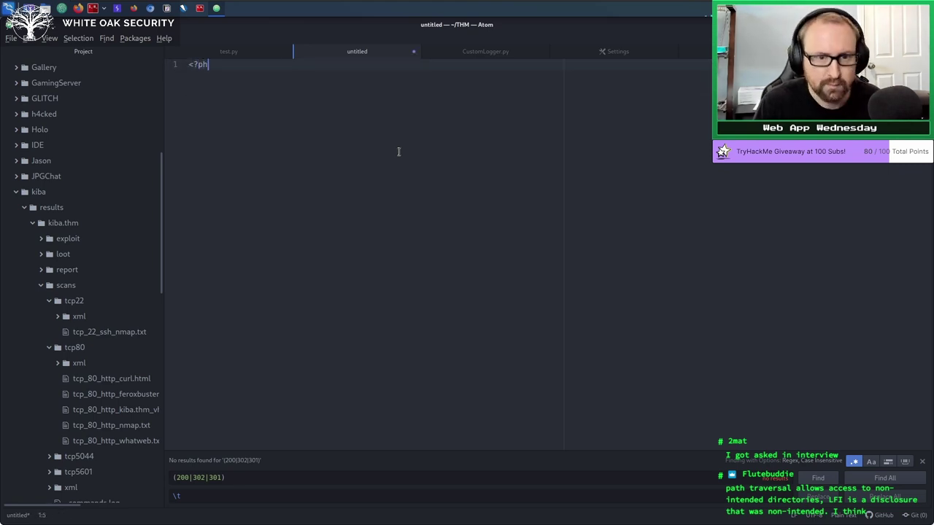
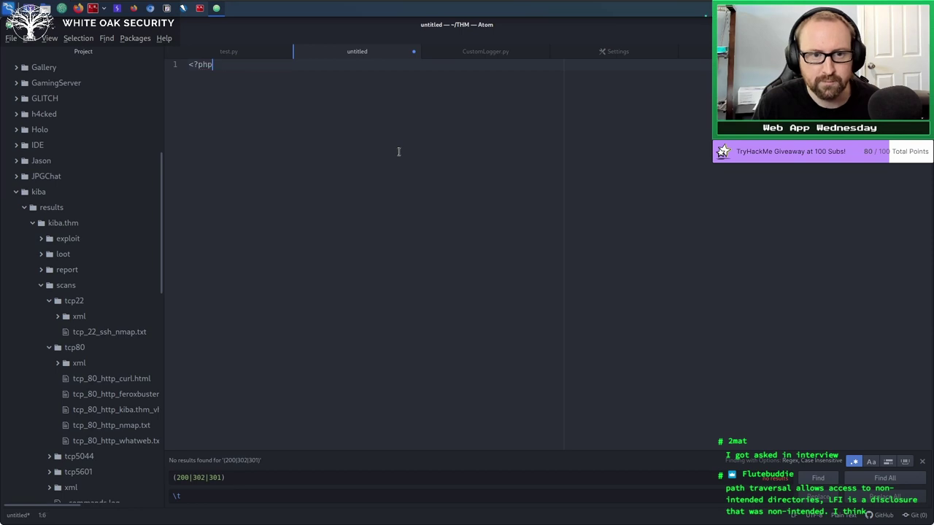
Close the PHP block with ?> and write include($_GET['file']); inside it.
{"action": "type", "text": "?>"}
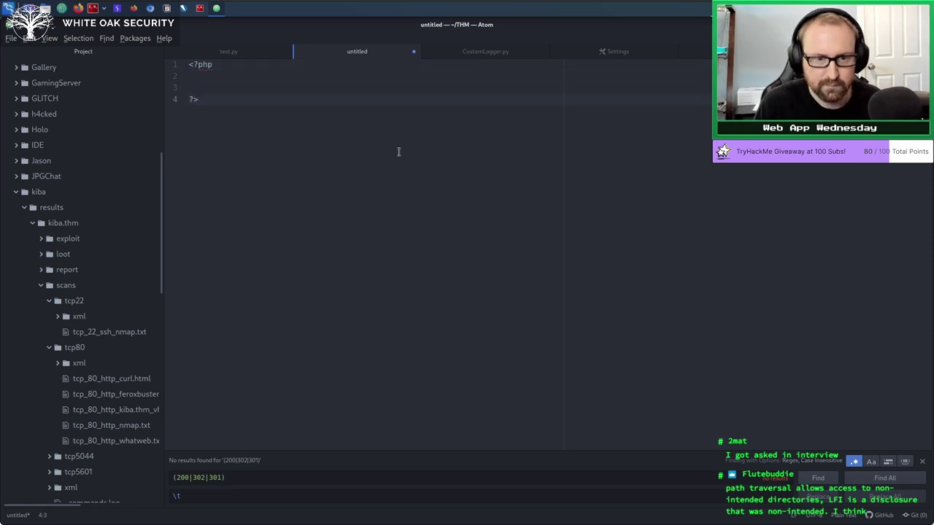
{"action": "key", "text": "Return"}
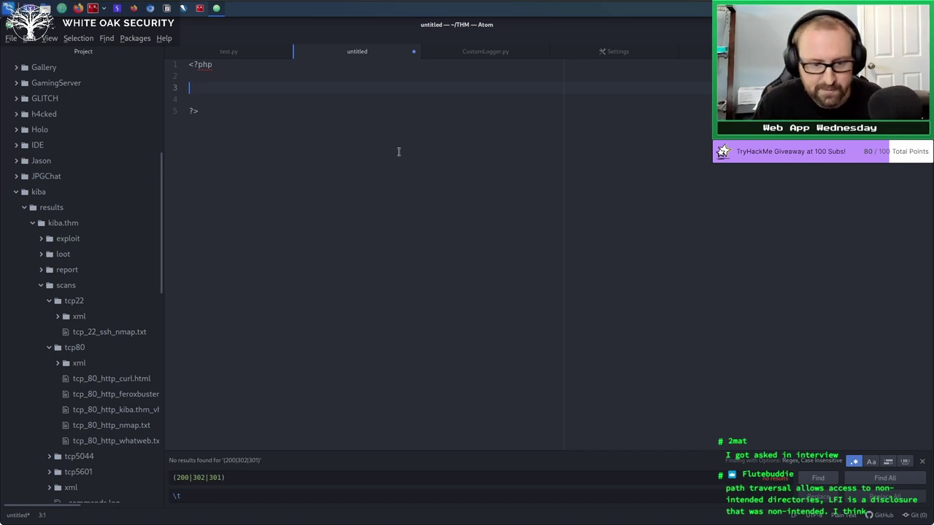
{"action": "type", "text": "include()"}
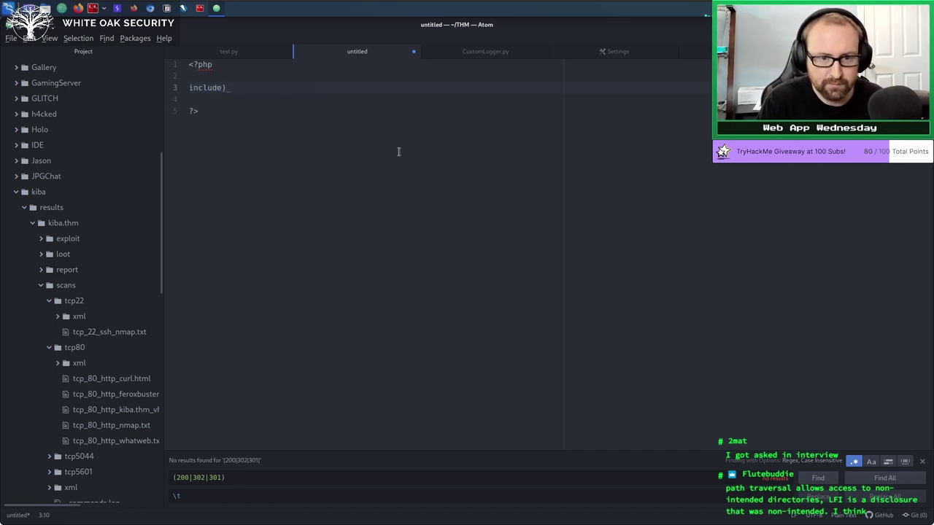
{"action": "type", "text": "("}
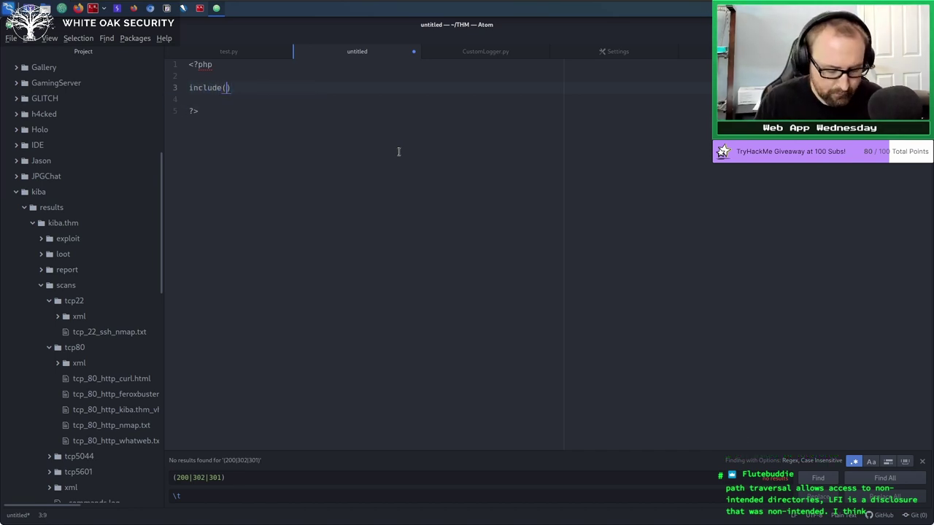
{"action": "type", "text": "$_GET['"}
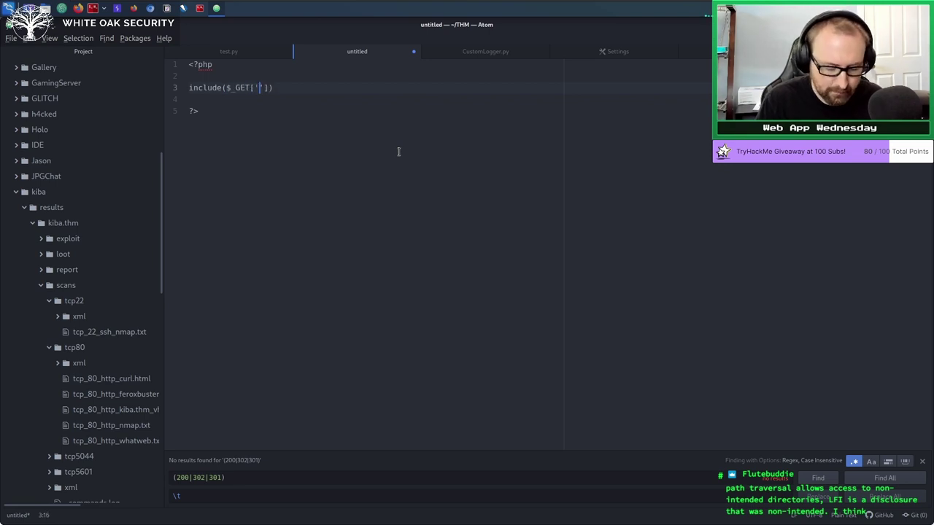
{"action": "type", "text": "['file'])"}
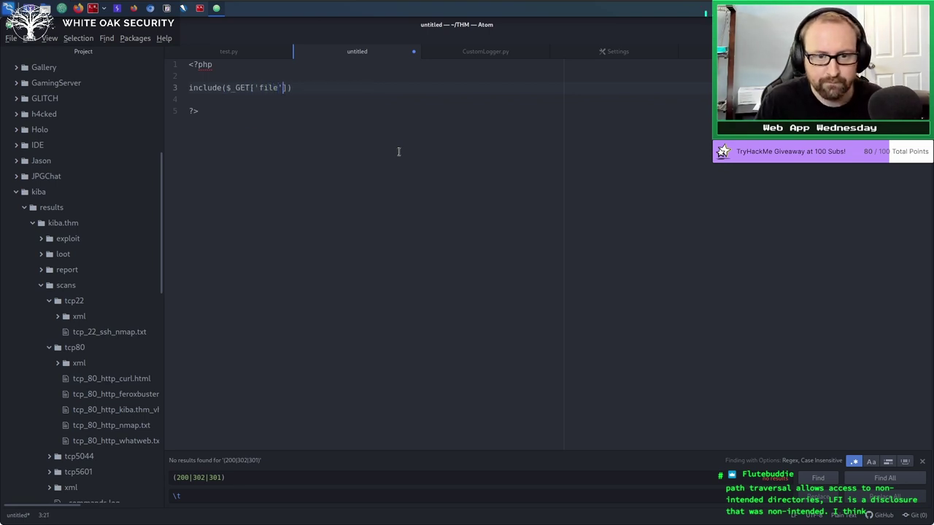
Highlight the $_GET['file'] argument to point out the user-controlled include path.
{"action": "left_click", "coordinate": [318, 252]}
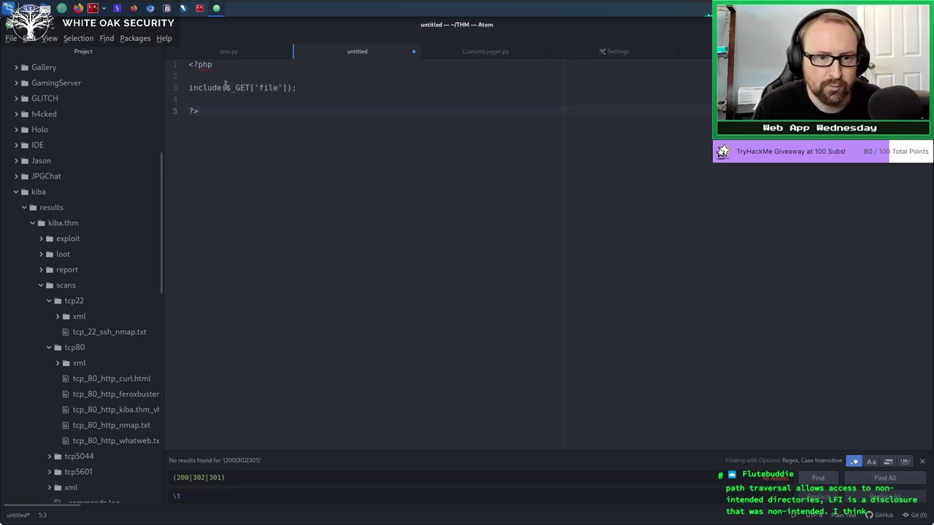
{"action": "left_click_drag", "start_coordinate": [227, 87], "coordinate": [289, 87]}
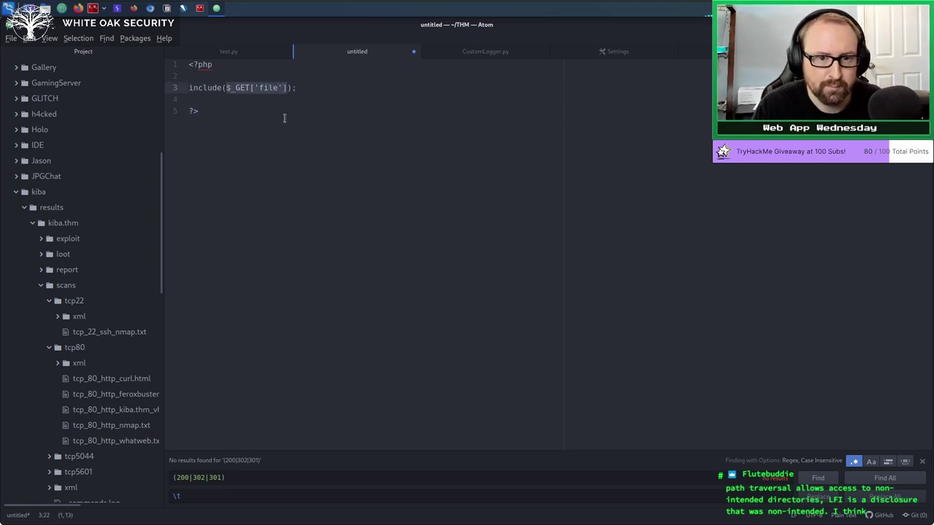
{"action": "left_click", "coordinate": [269, 175]}
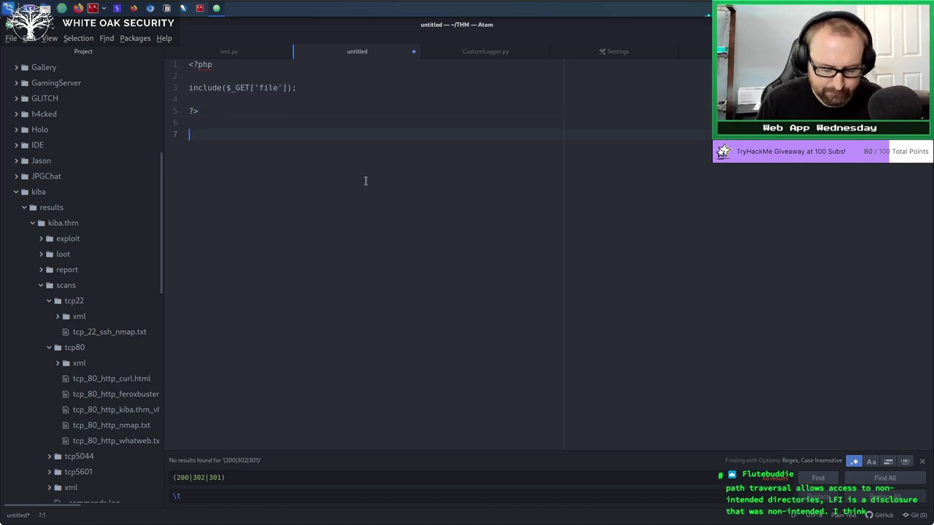
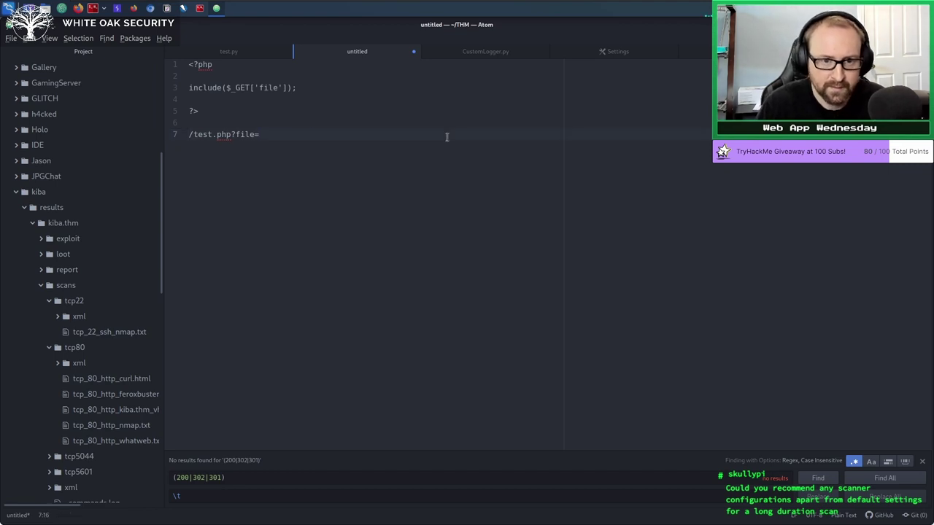
Complete the line 7 URL as /test.php?file=hello.html by entering hello.html after 'file='.
{"action": "type", "text": "hello.html"}
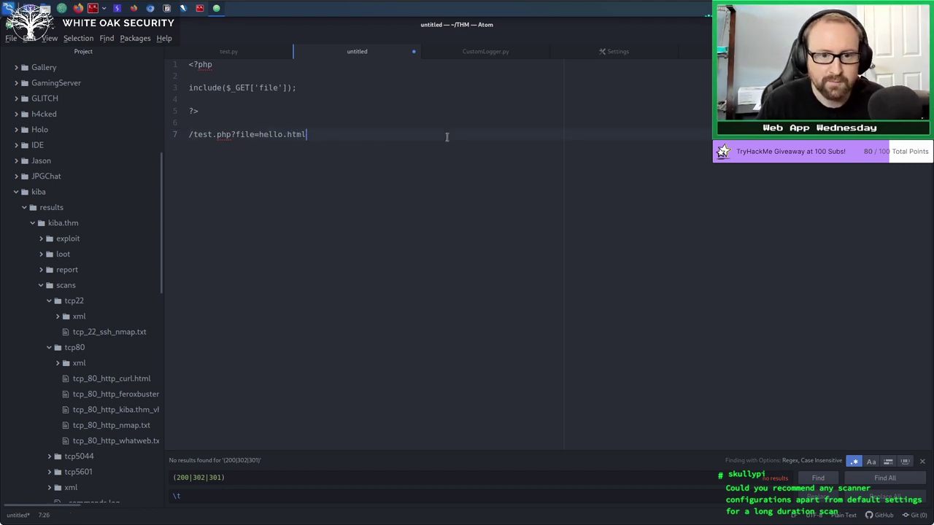
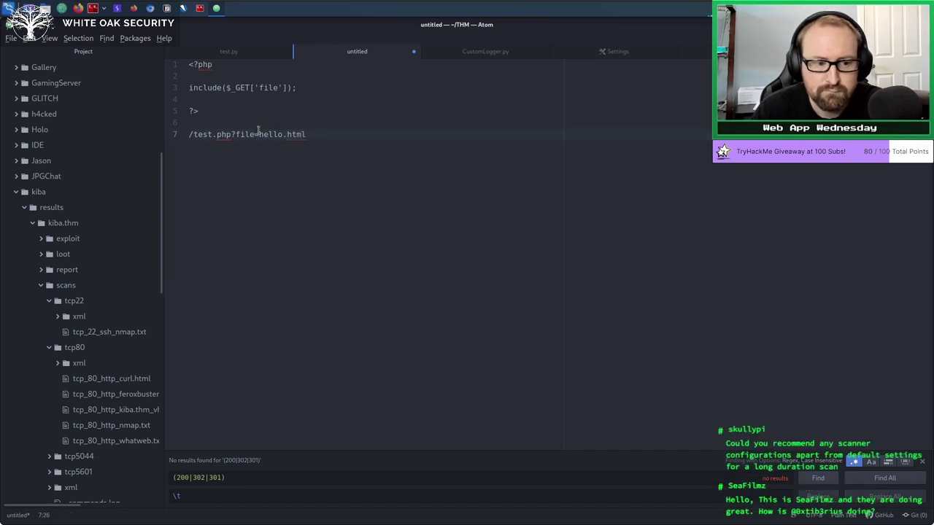
Select 'hello.html' in the /test.php?file=hello.html URL on line 7.
{"action": "left_click_drag", "start_coordinate": [259, 134], "coordinate": [311, 134]}
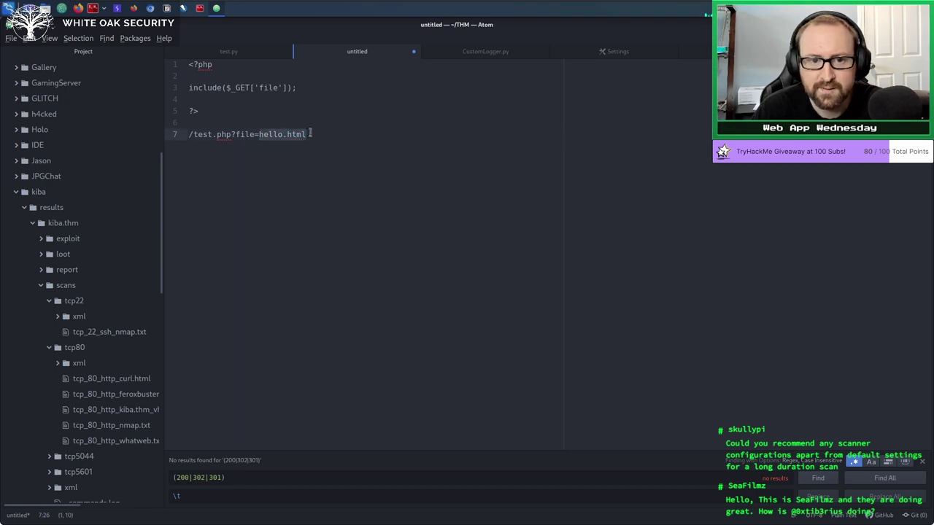
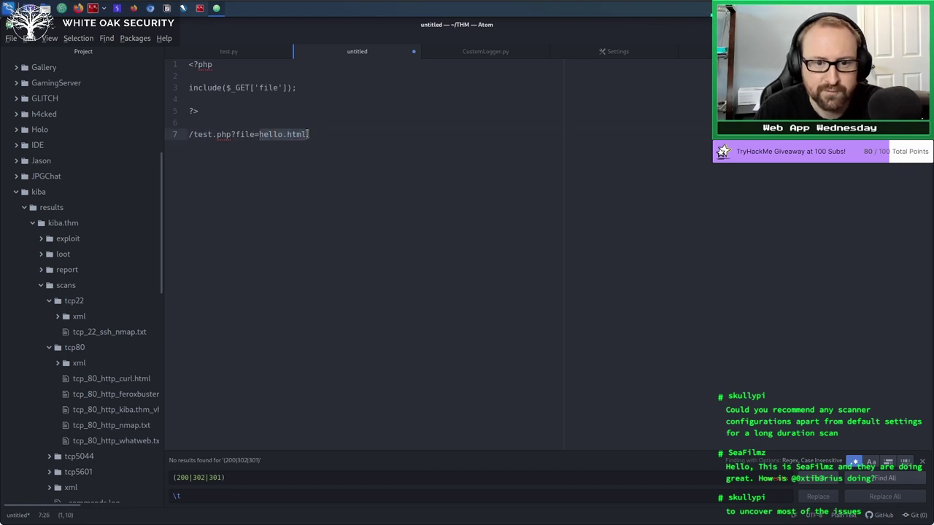
Delete 'hello.html' from the line 7 URL, leaving '/test.php?file=' with an empty value.
{"action": "key", "text": "BackSpace"}
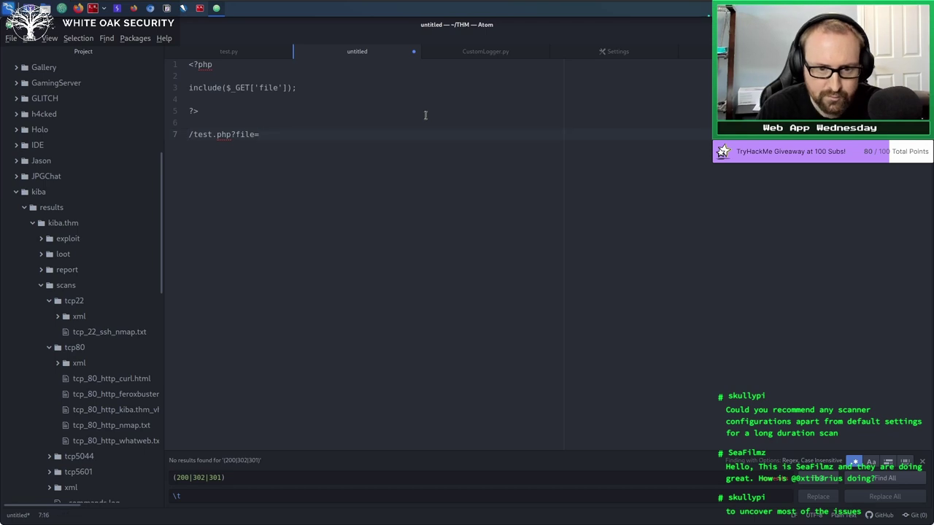
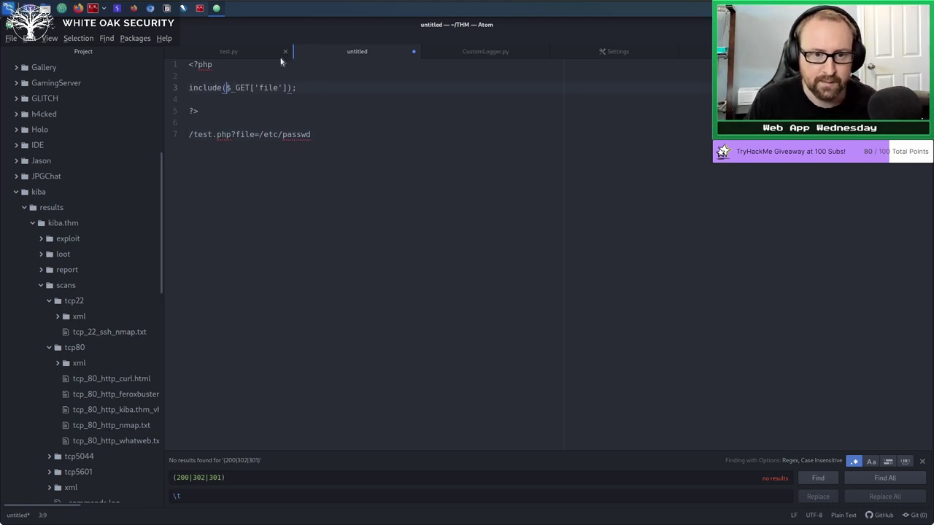
Insert the prefix '/var/www/private/' . before $_GET['file'] inside include() on line 3.
{"action": "type", "text": "'"}
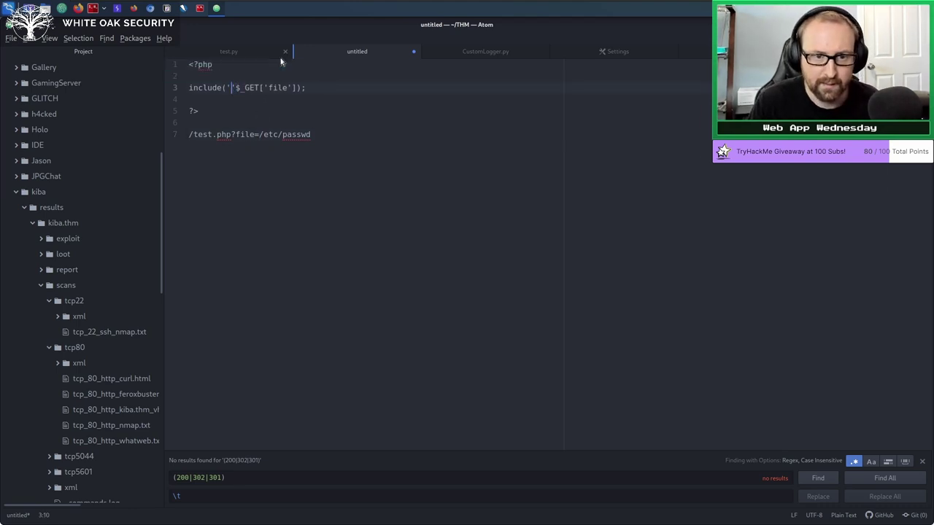
{"action": "type", "text": "/var"}
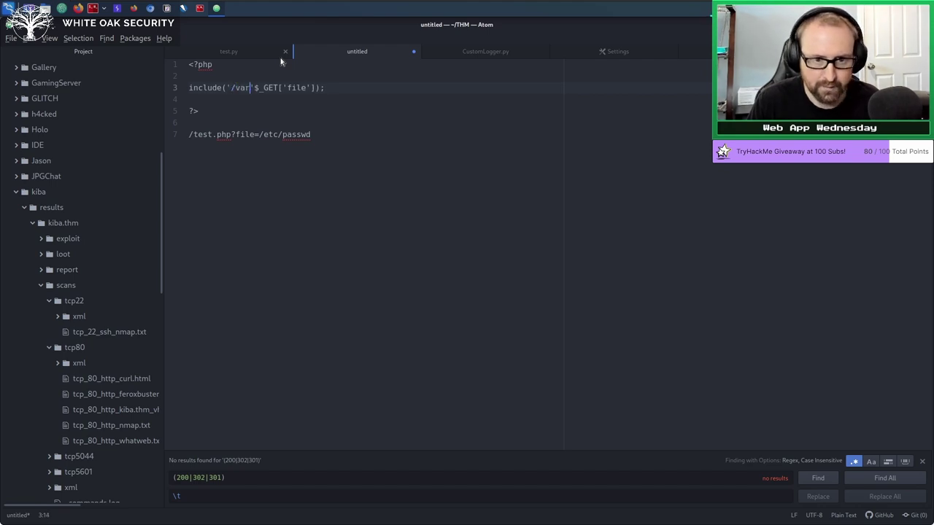
{"action": "type", "text": "/www/pr"}
{"action": "type", "text": "/www/pr"}
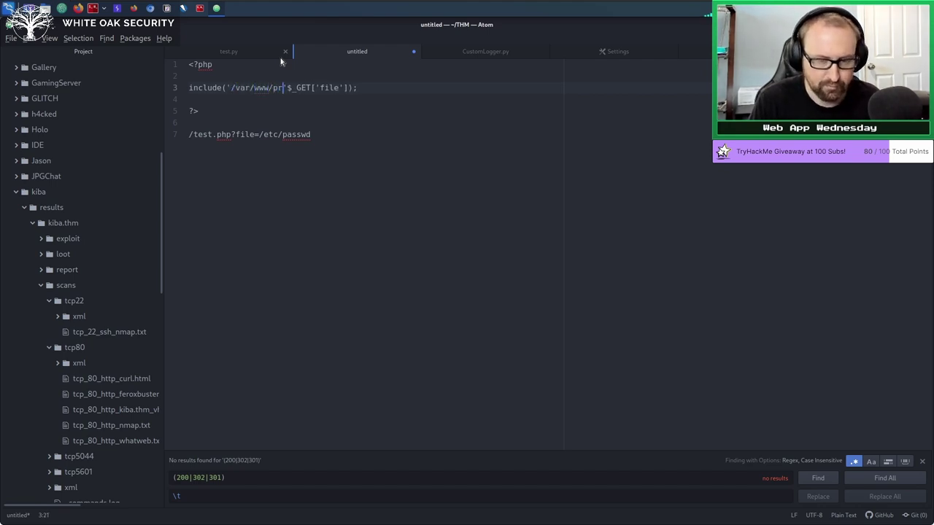
{"action": "type", "text": "ivate/"}
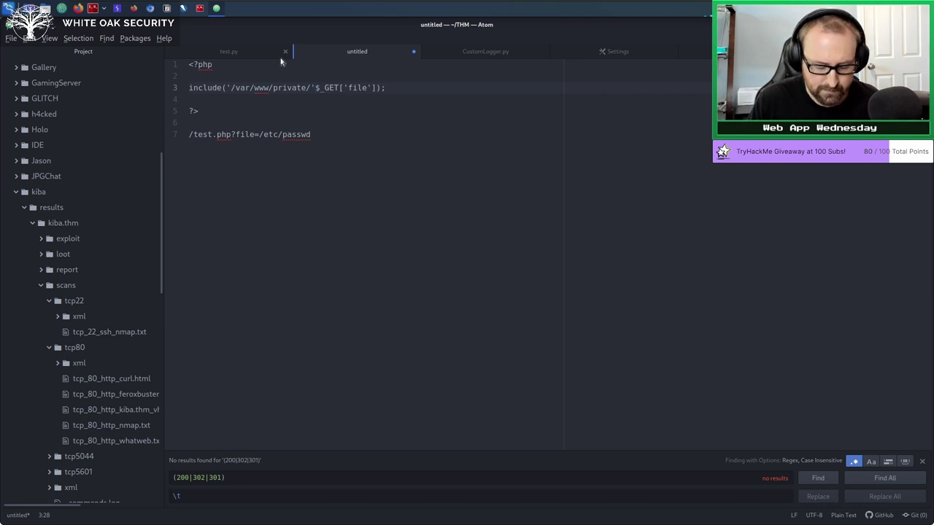
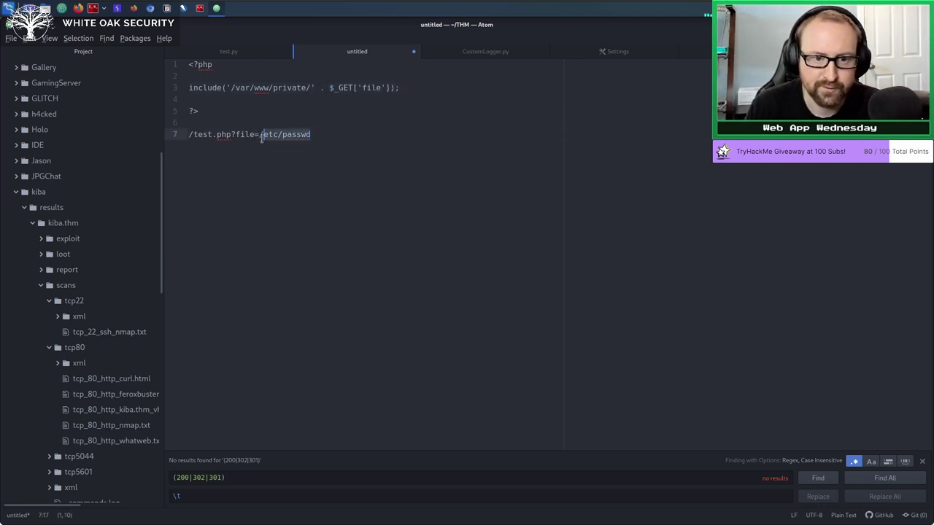
Delete '/etc/passwd' from the example URL so line 7 ends at 'test.php?file='.
{"action": "left_click_drag", "start_coordinate": [261, 137], "coordinate": [258, 137]}
{"action": "key", "text": "BackSpace"}
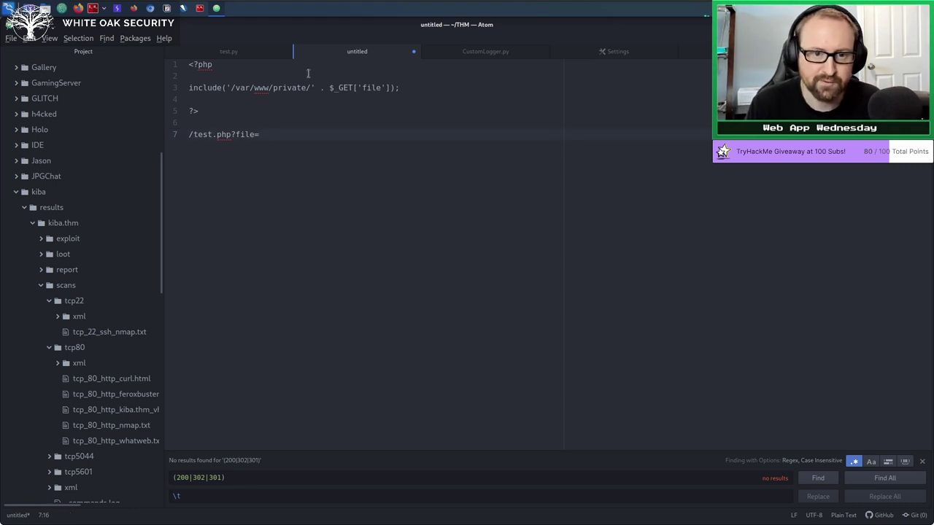
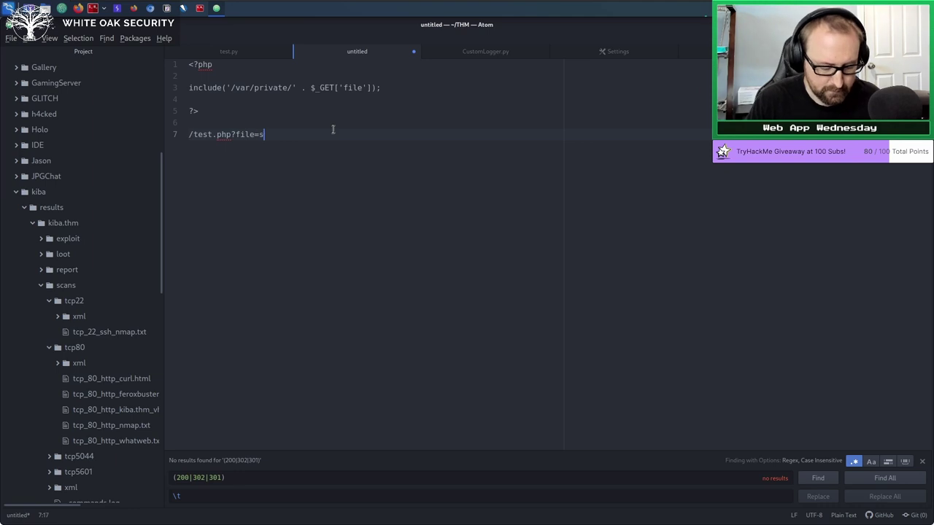
Finish the request URL as /test.php?file=secret.html and add '/var/private/secret.html' below it.
{"action": "type", "text": "ecret.html"}
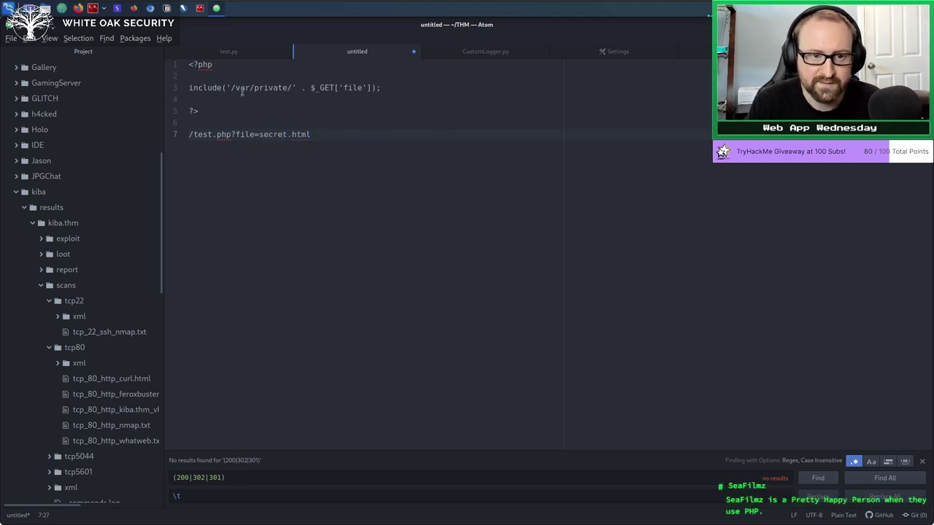
{"action": "key", "text": "Return"}
{"action": "key", "text": "Return"}
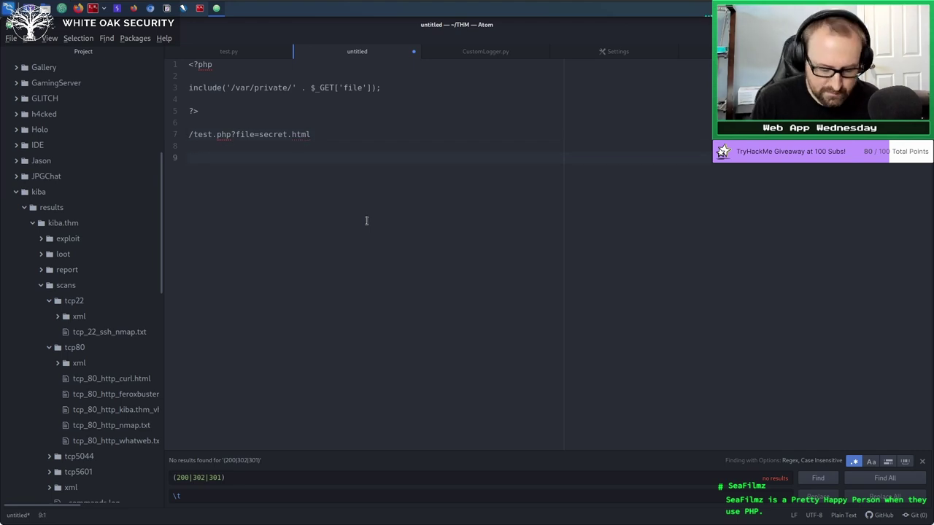
{"action": "type", "text": "/var/pri"}
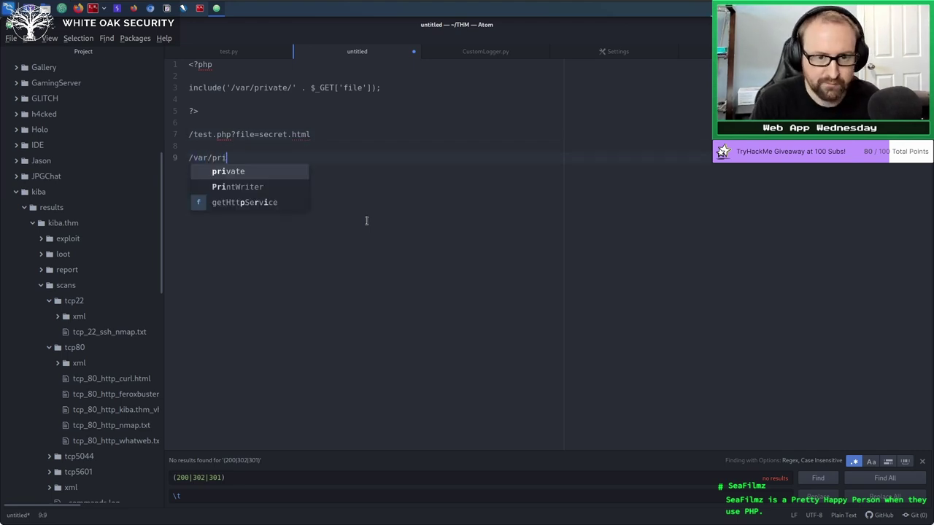
{"action": "type", "text": "vate/se/var/private/secret.html"}
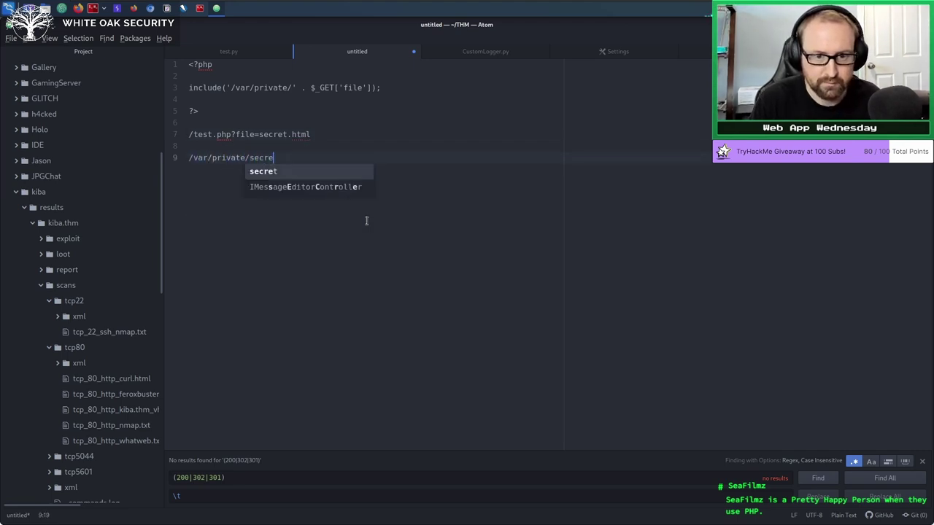
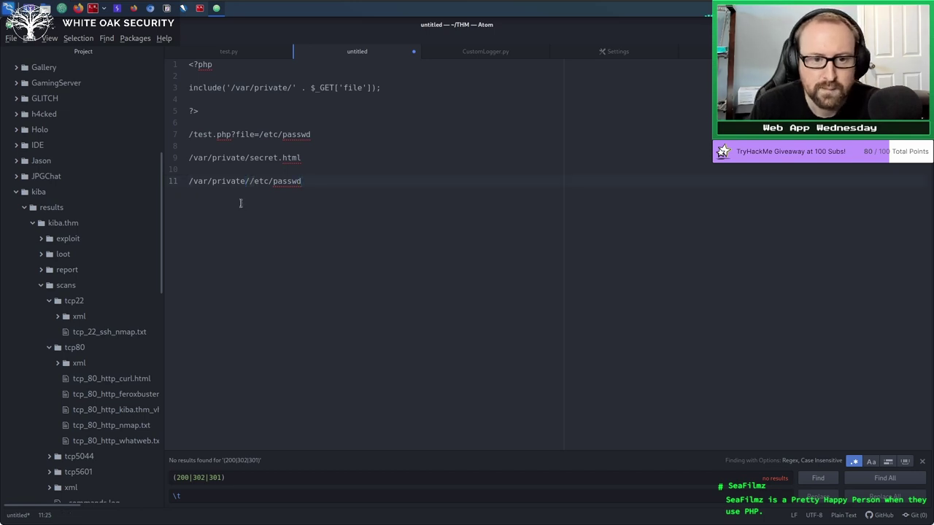
{"action": "left_click_drag", "start_coordinate": [326, 182], "coordinate": [181, 189]}
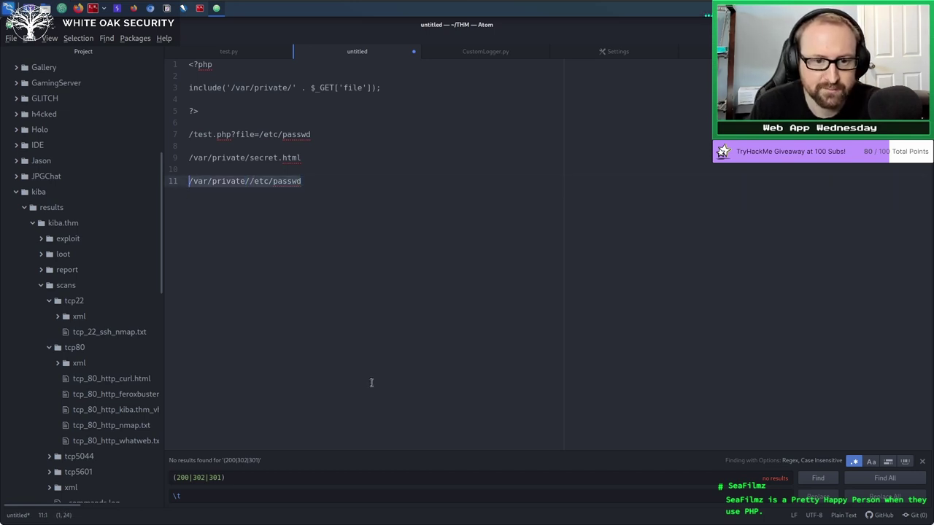
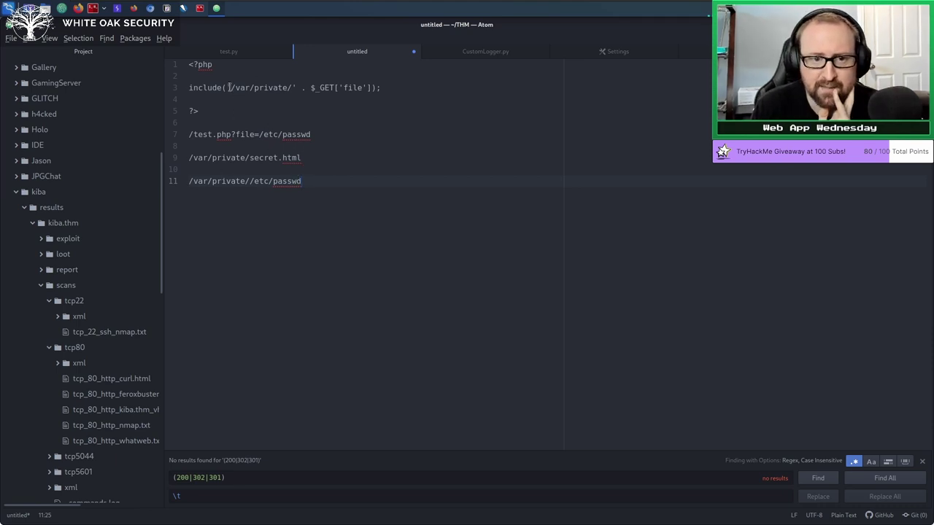
{"action": "left_click_drag", "start_coordinate": [227, 87], "coordinate": [294, 87]}
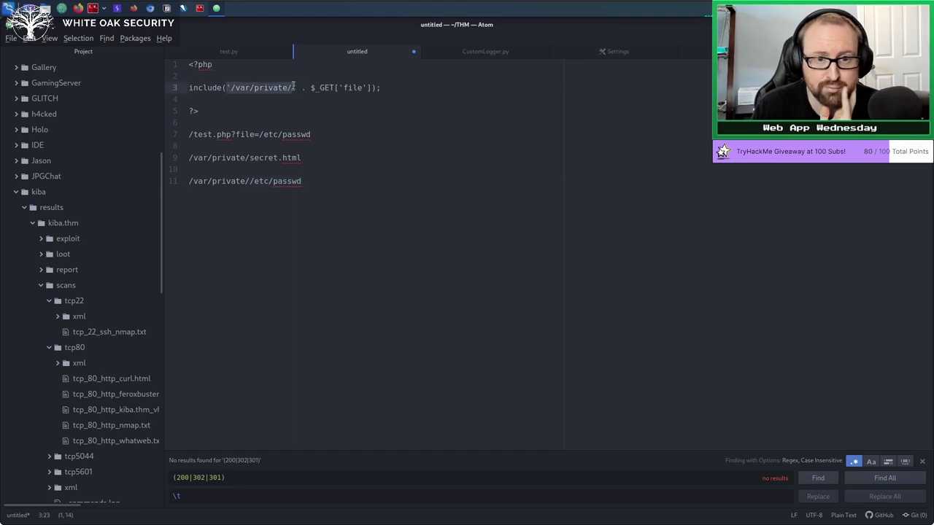
{"action": "left_click", "coordinate": [336, 169]}
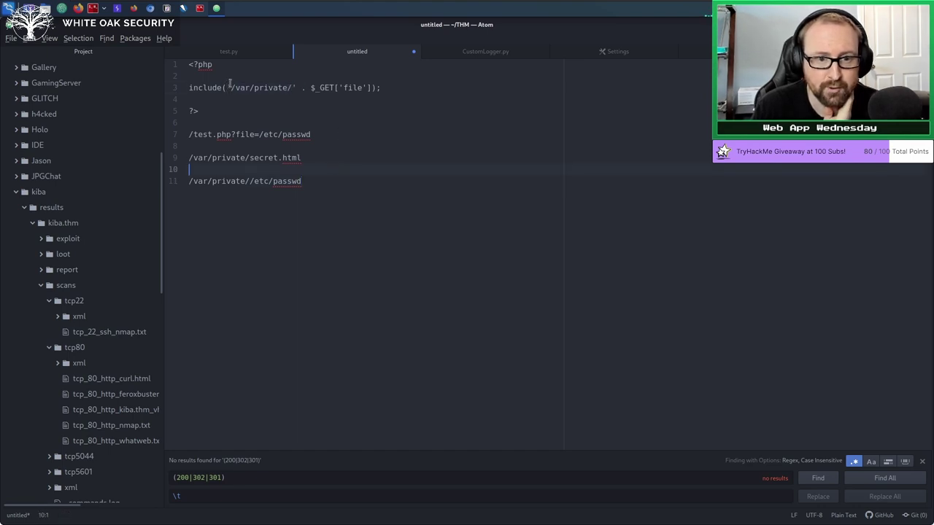
{"action": "left_click_drag", "start_coordinate": [227, 87], "coordinate": [294, 87]}
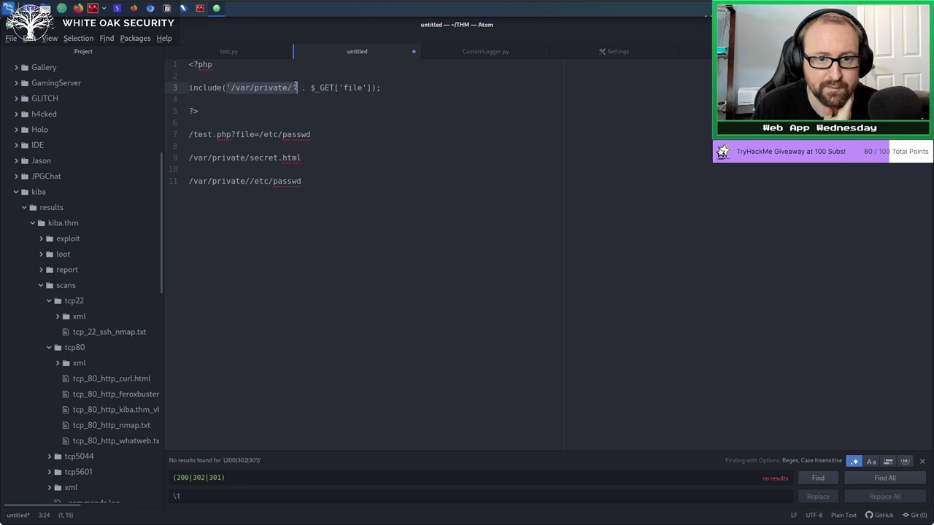
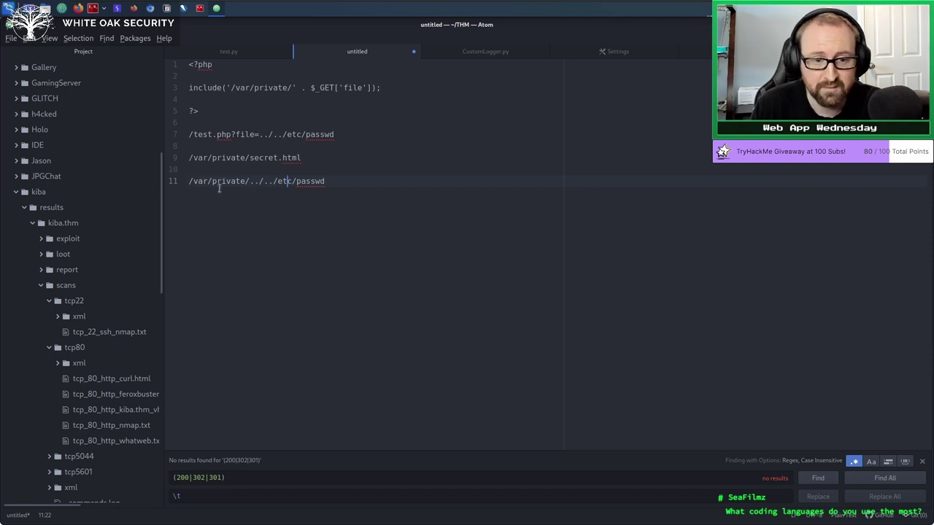
{"action": "left_click", "coordinate": [190, 182]}
{"action": "left_click_drag", "start_coordinate": [194, 182], "coordinate": [209, 182]}
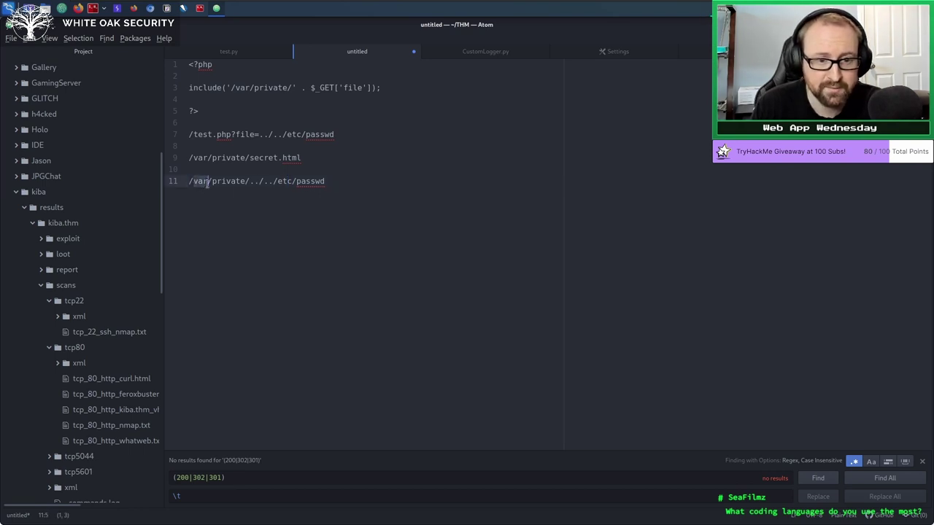
{"action": "left_click", "coordinate": [231, 201]}
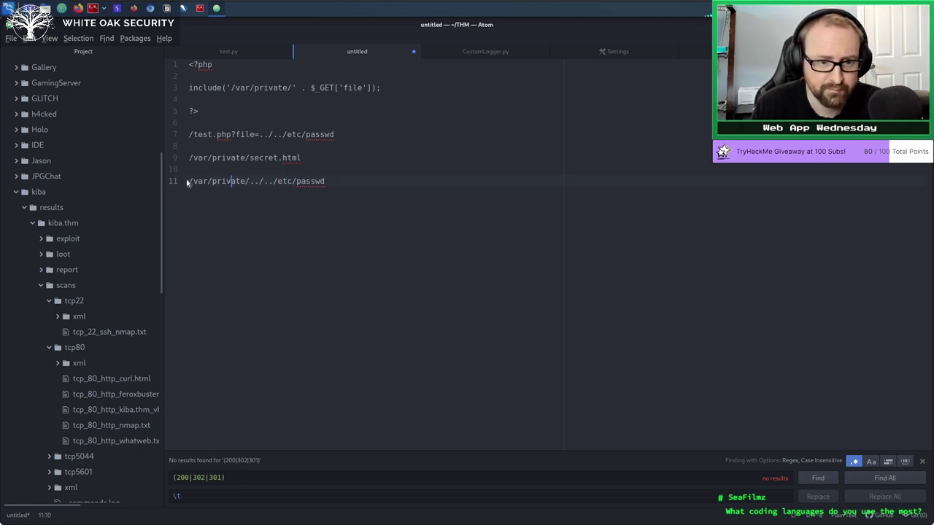
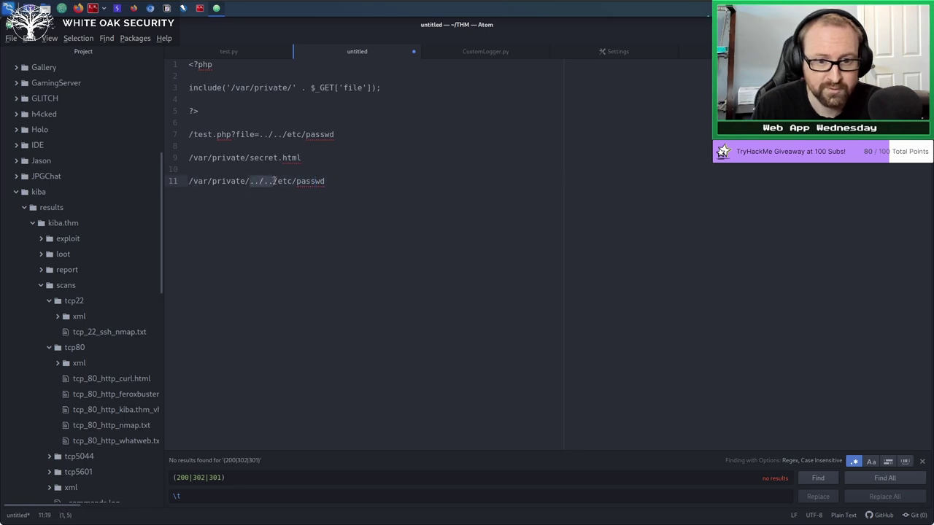
{"action": "left_click", "coordinate": [269, 182]}
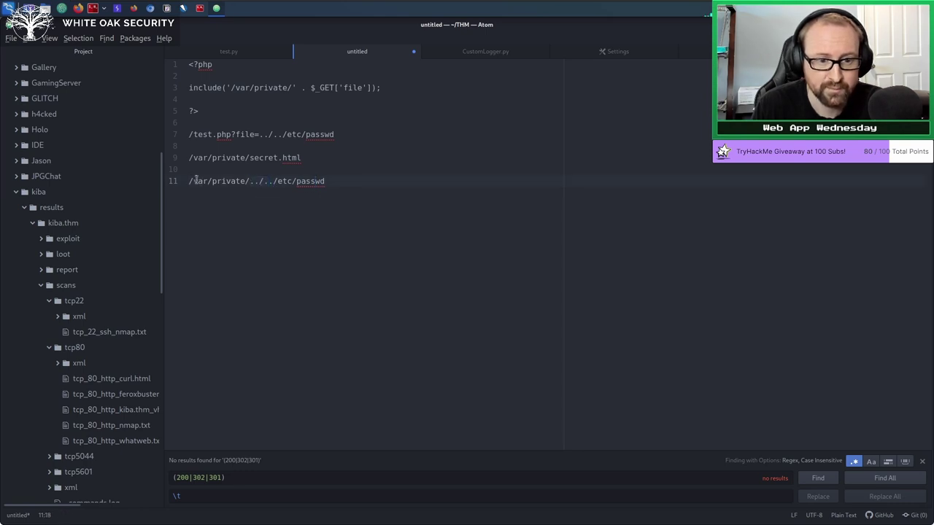
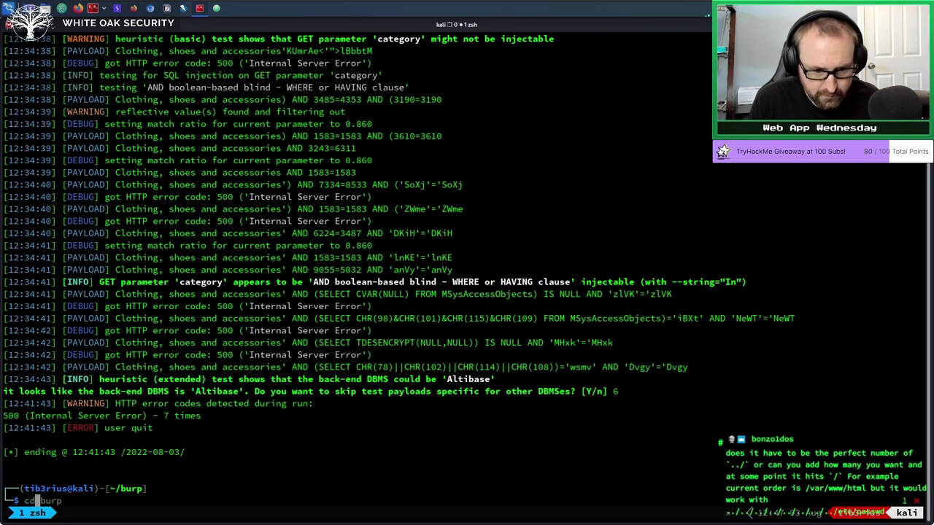
Change from the burp folder to the home directory and verify the location with pwd.
{"action": "key", "text": "Return"}
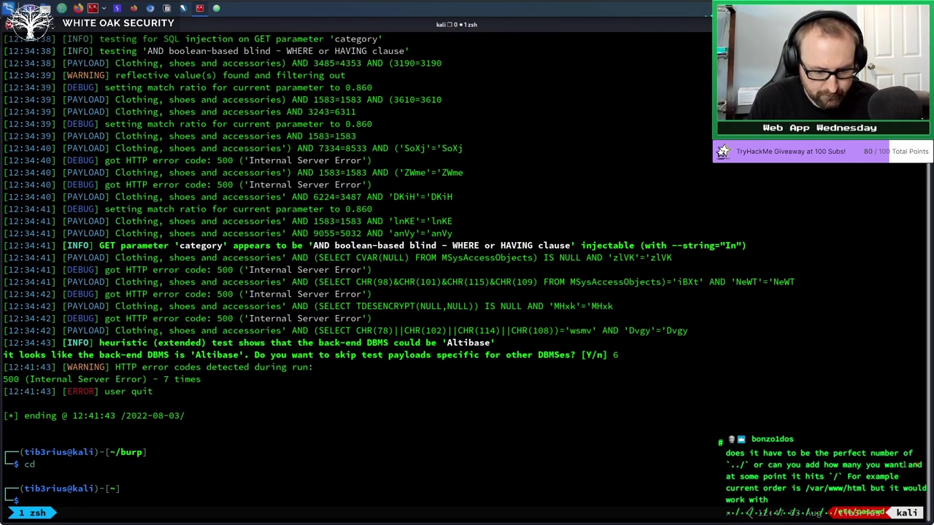
{"action": "type", "text": "pwd"}
{"action": "key", "text": "Return"}
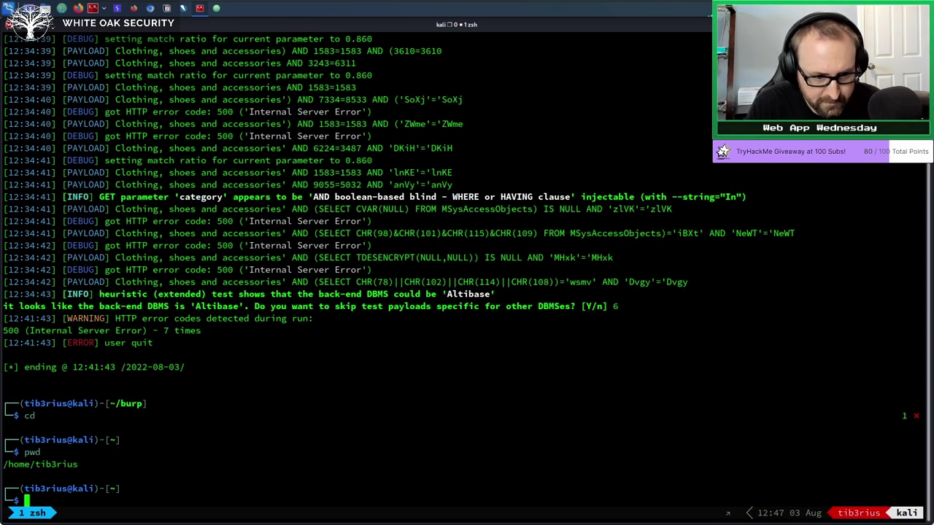
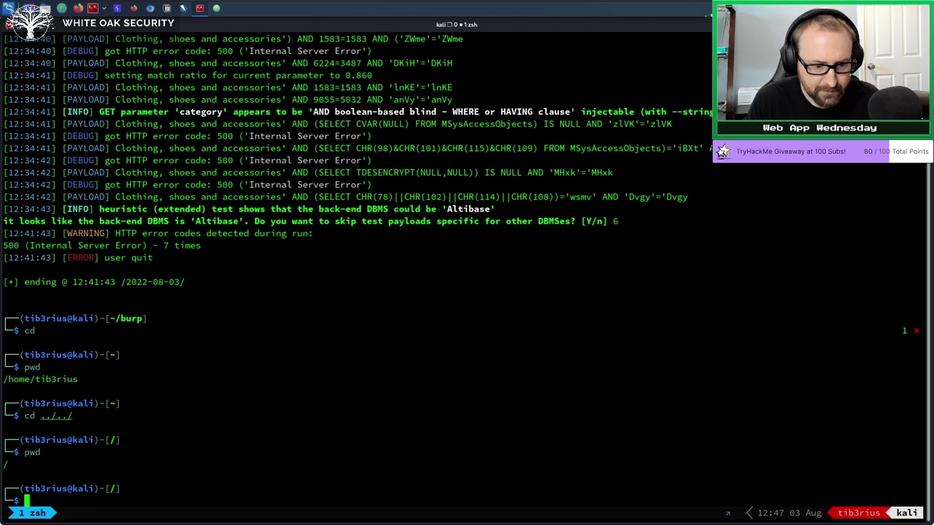
Run 'cd -' to jump from / back to the previously visited home directory.
{"action": "type", "text": "cd -"}
{"action": "key", "text": "Return"}
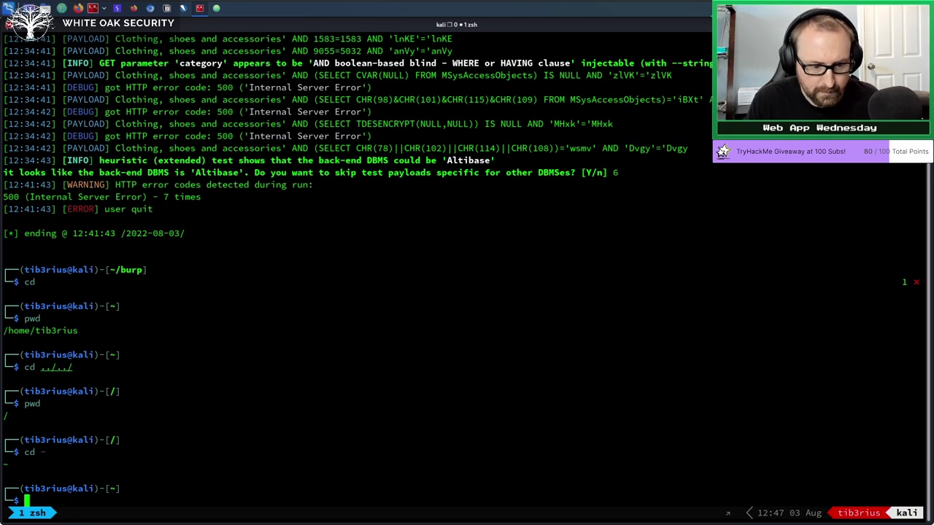
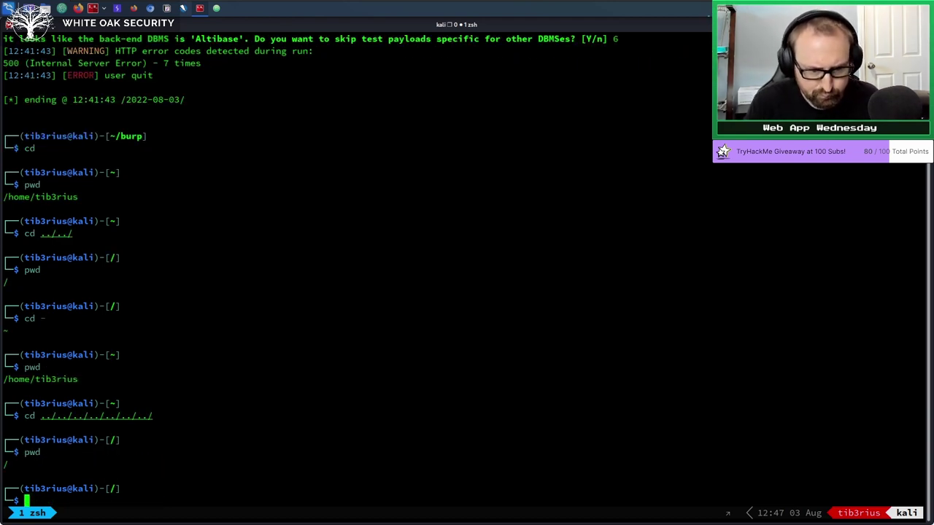
Return to the home directory with cd - and list its contents, including burp, CTF, HTB and THM.
{"action": "type", "text": "cd "}
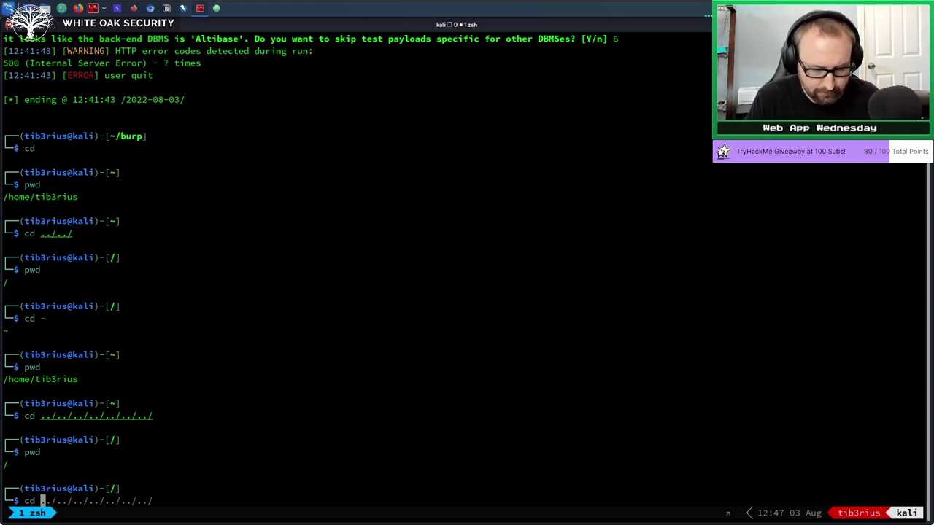
{"action": "type", "text": "-"}
{"action": "key", "text": "Return"}
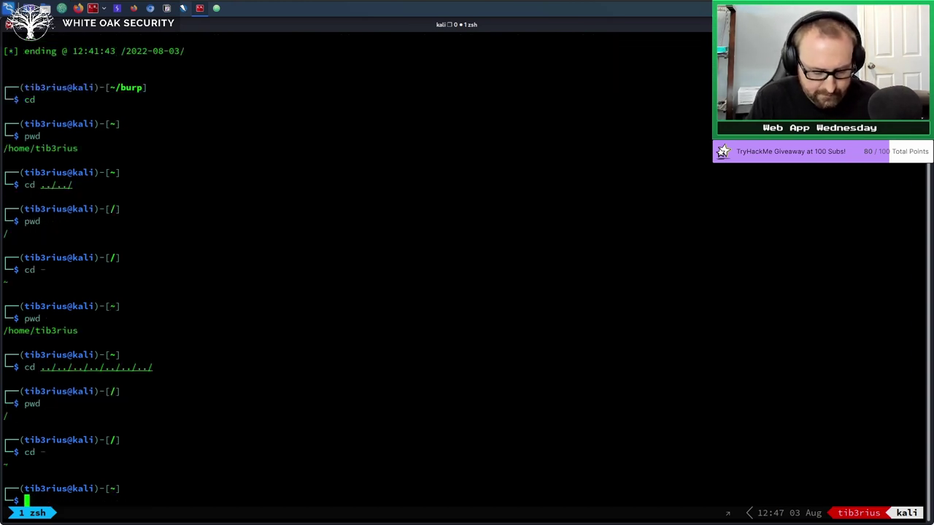
{"action": "type", "text": "ls"}
{"action": "key", "text": "Return"}
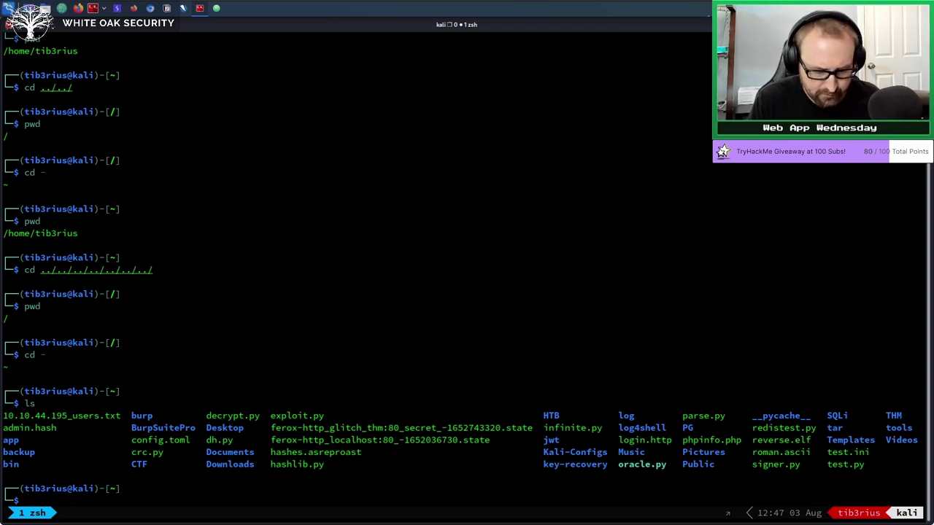
Print config.toml, then recall the command and prefix the file with a chain of ../ segments back to the home folder.
{"action": "type", "text": "cat config.toml"}
{"action": "key", "text": "Return"}
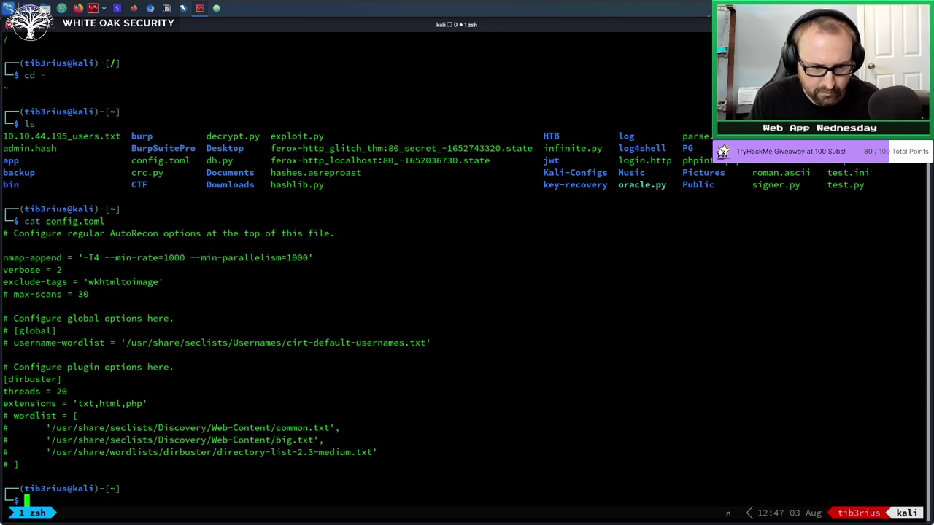
{"action": "key", "text": "Up"}
{"action": "key", "text": "Left"}
{"action": "key", "text": "Left"}
{"action": "key", "text": "Left"}
{"action": "key", "text": "Left"}
{"action": "key", "text": "Left"}
{"action": "key", "text": "Left"}
{"action": "key", "text": "Left"}
{"action": "key", "text": "Left"}
{"action": "key", "text": "Left"}
{"action": "key", "text": "Left"}
{"action": "key", "text": "Left"}
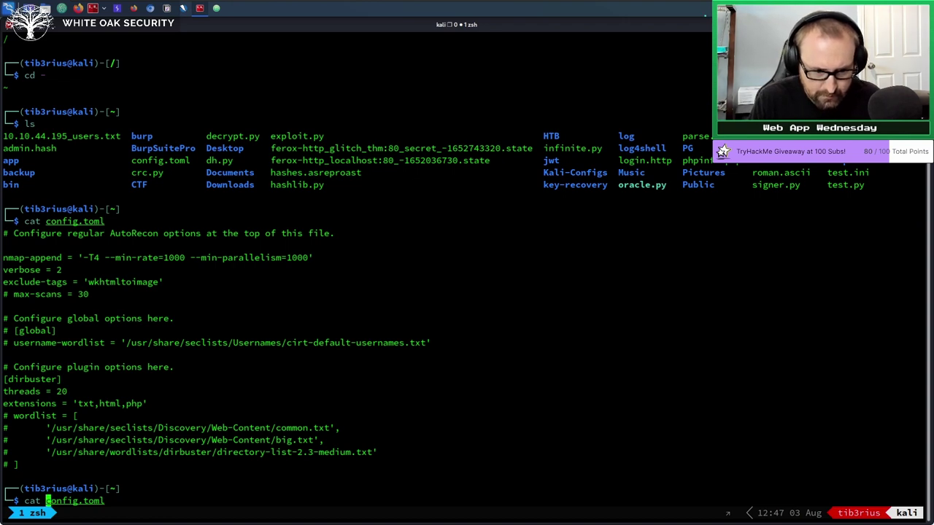
{"action": "type", "text": "../../../../../../../home/tib3rius/"}
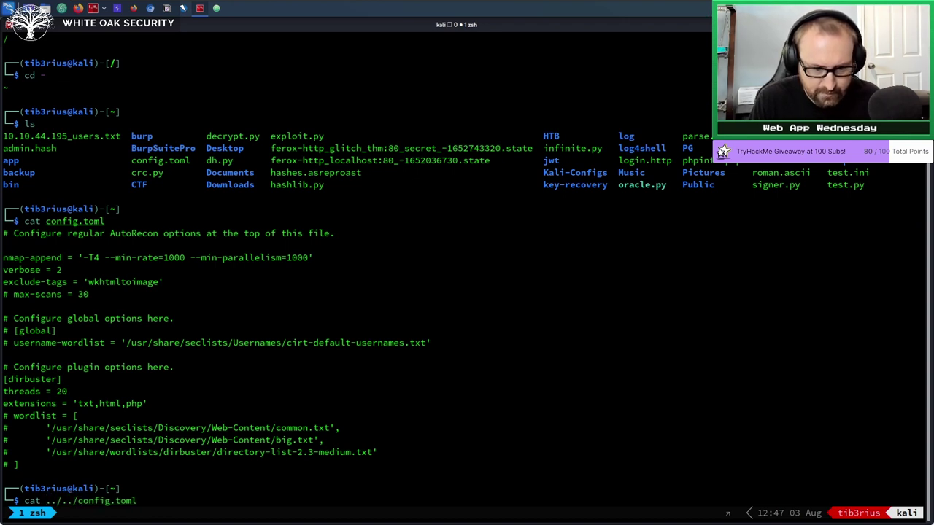
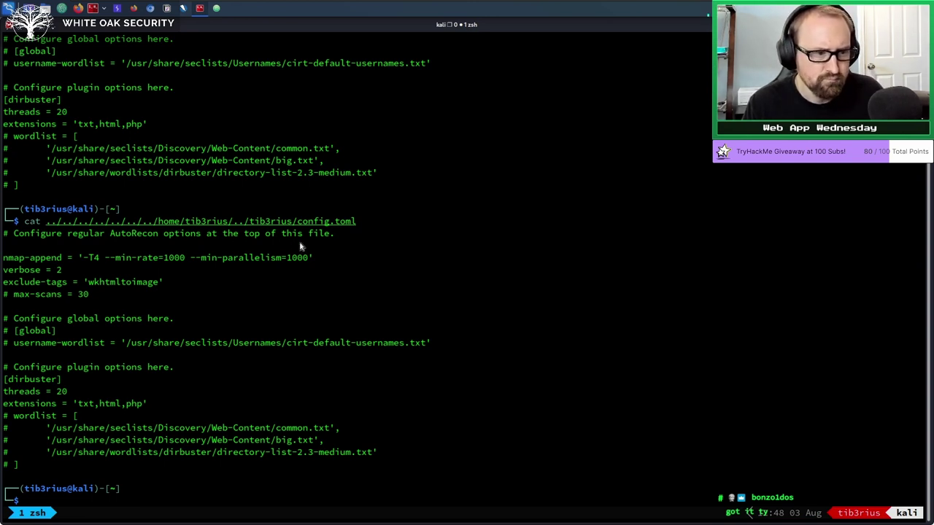
Switch from the Kali terminal to the Burp Suite window.
{"action": "left_click", "coordinate": [117, 9]}
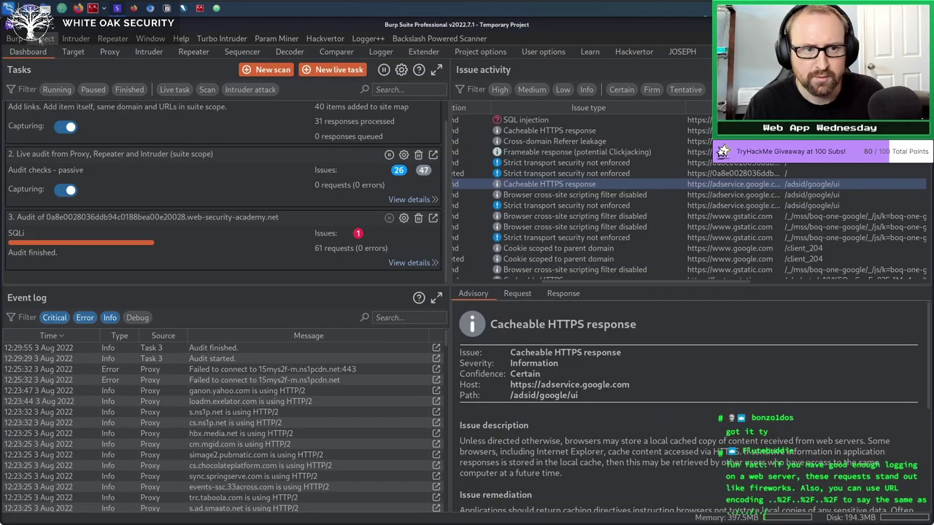
Open the Configuration library from the Burp menu and start editing the Full Scan configuration.
{"action": "left_click", "coordinate": [15, 38]}
{"action": "mouse_move", "coordinate": [41, 38]}
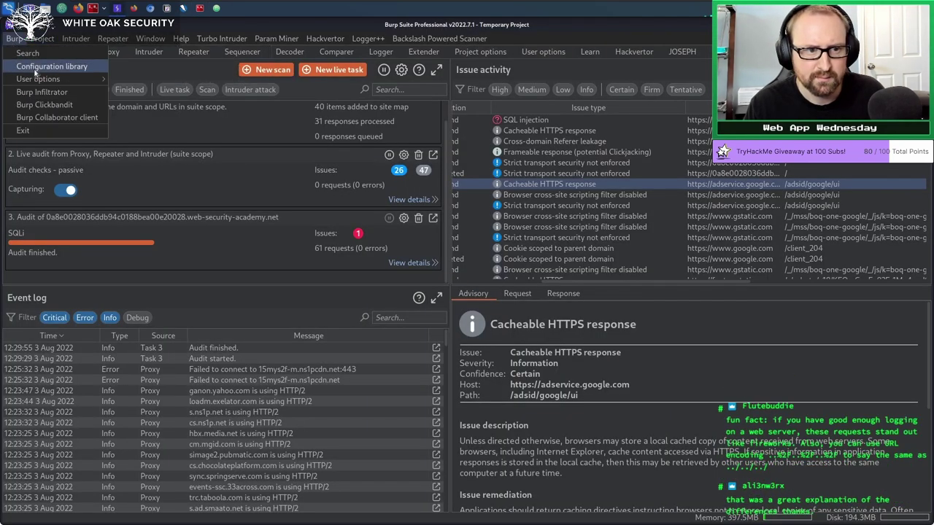
{"action": "left_click", "coordinate": [33, 68]}
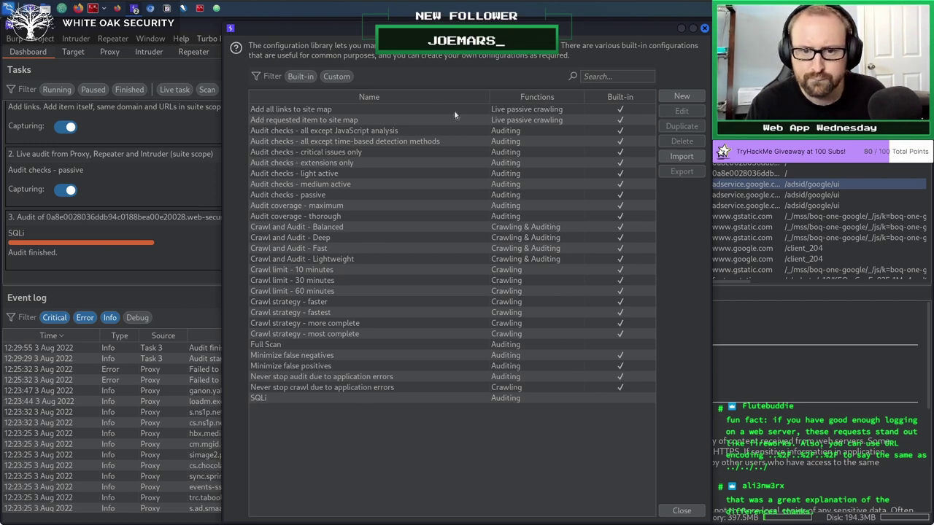
{"action": "left_click", "coordinate": [267, 347]}
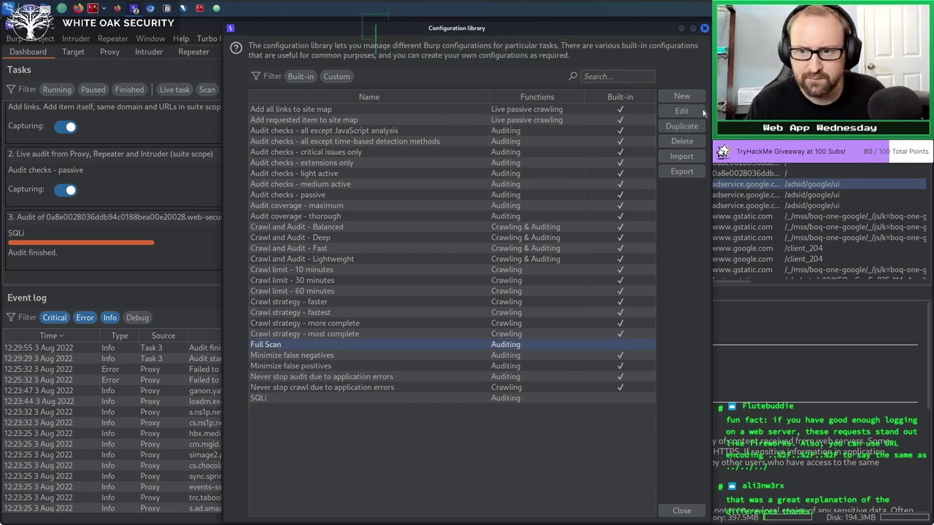
{"action": "left_click", "coordinate": [693, 112]}
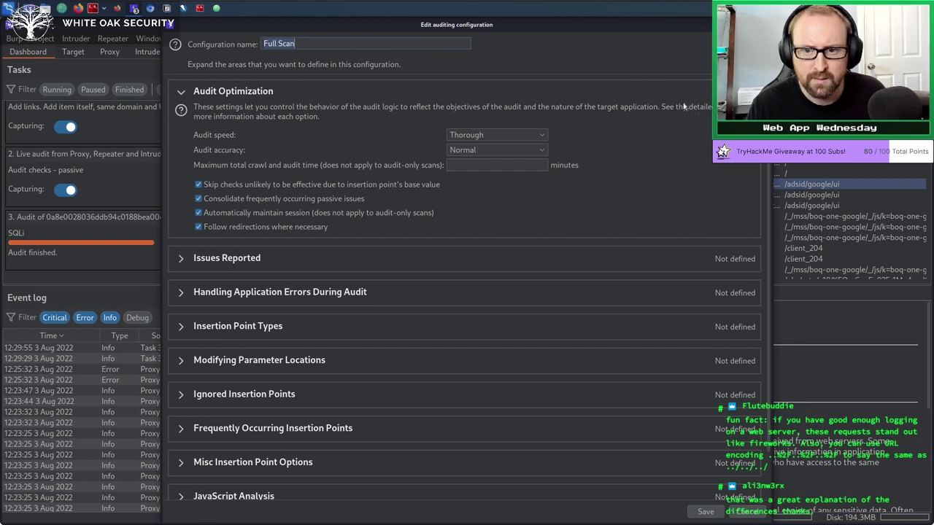
Turn off skipping of unlikely-effective checks and keep the audit speed at Thorough.
{"action": "left_click_drag", "start_coordinate": [522, 25], "coordinate": [394, 23]}
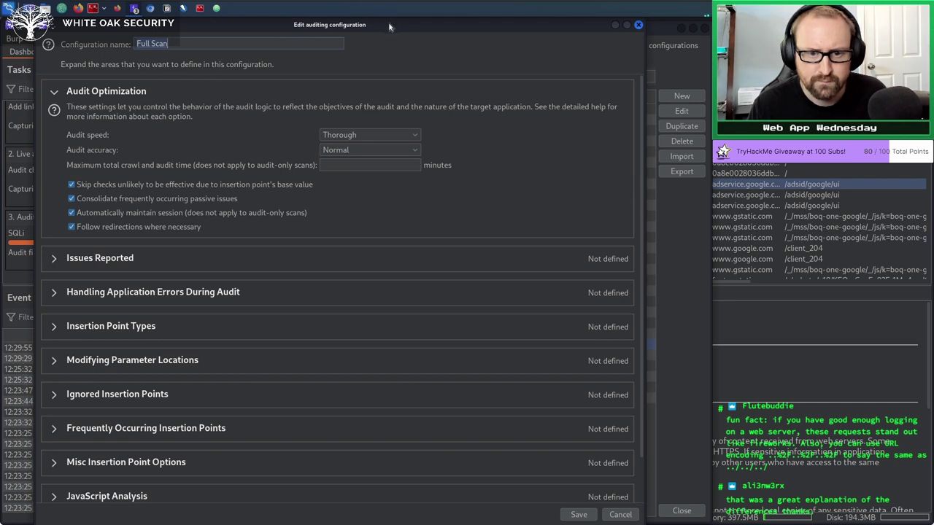
{"action": "left_click", "coordinate": [85, 186]}
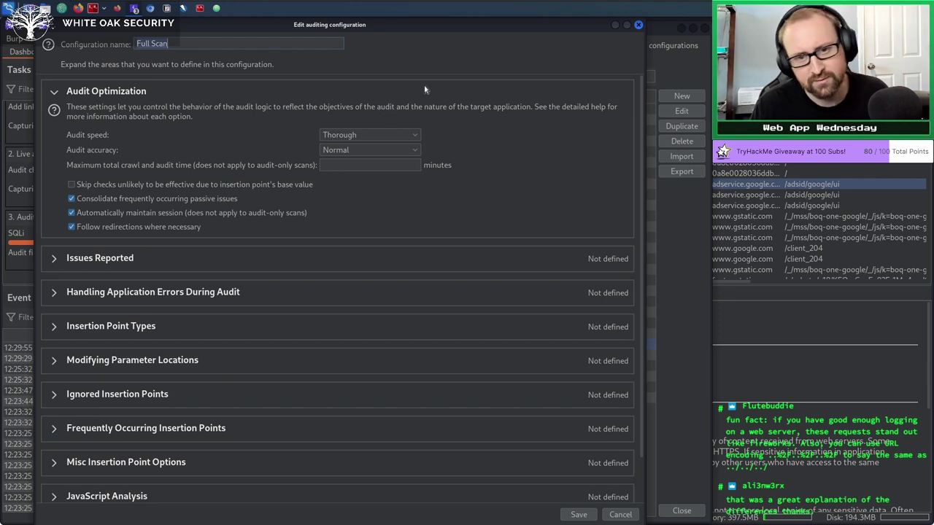
{"action": "left_click", "coordinate": [343, 135]}
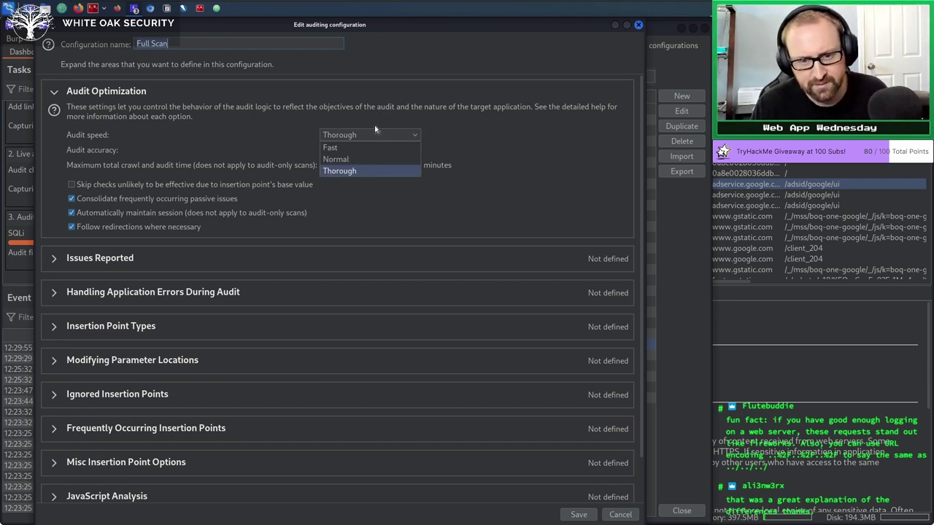
{"action": "left_click", "coordinate": [375, 129]}
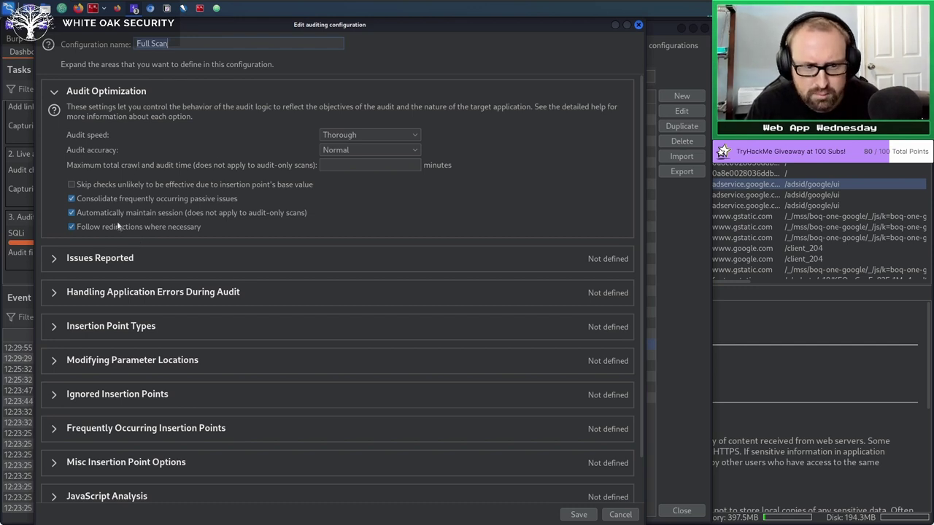
Review the Issues Reported and Modifying Parameter Locations sections, then close the Full Scan editor.
{"action": "left_click", "coordinate": [54, 259]}
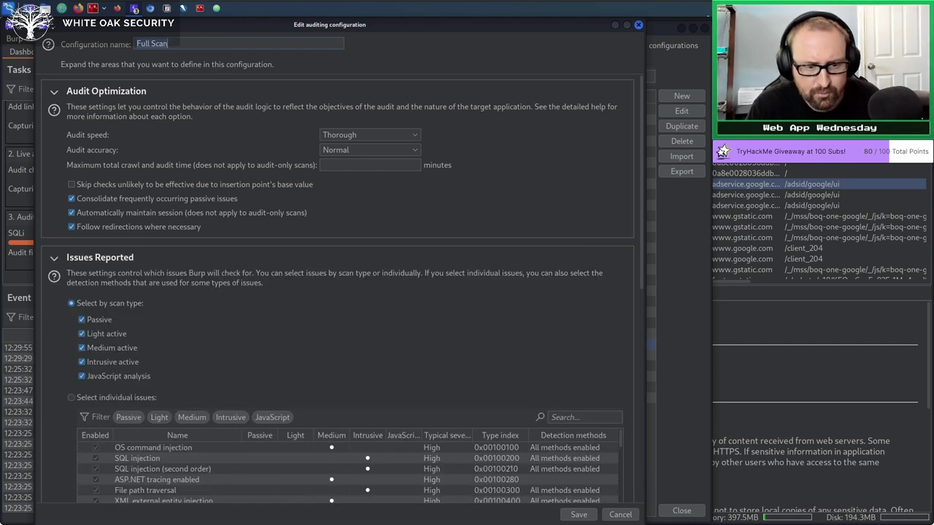
{"action": "left_click", "coordinate": [54, 259]}
{"action": "scroll", "coordinate": [213, 306], "scroll_direction": "down", "scroll_amount": 2}
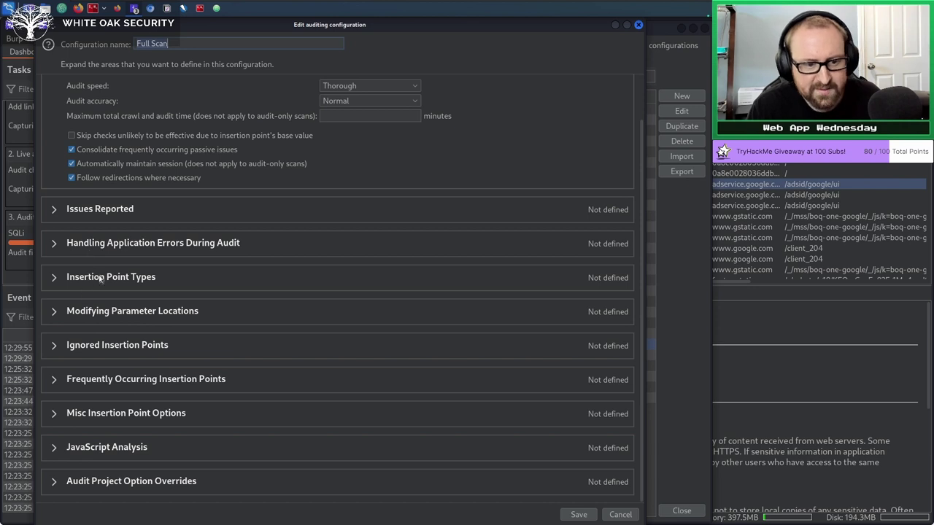
{"action": "left_click", "coordinate": [54, 311]}
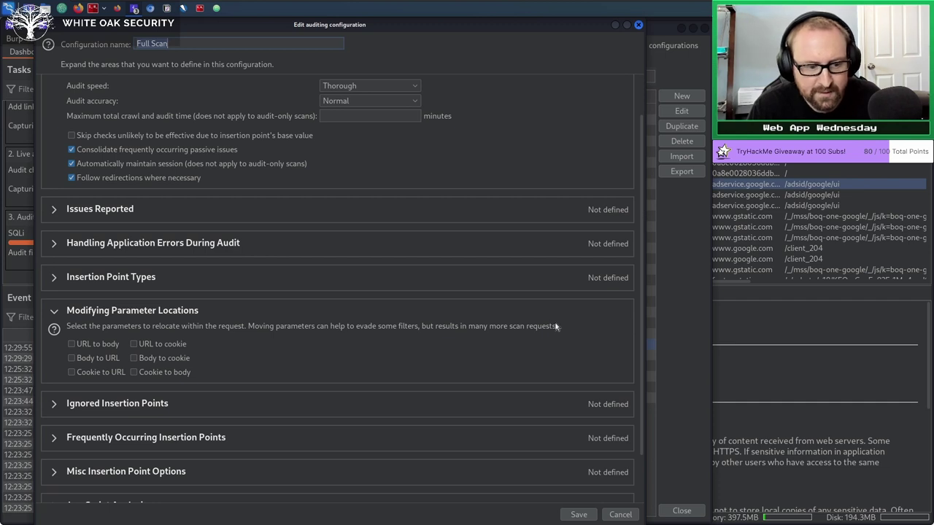
{"action": "scroll", "coordinate": [312, 315], "scroll_direction": "down", "scroll_amount": 2}
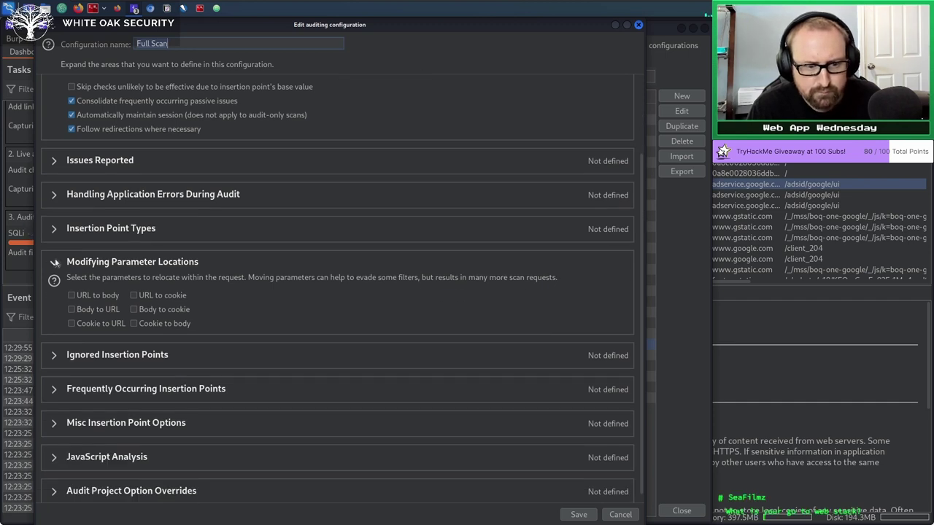
{"action": "left_click", "coordinate": [55, 263]}
{"action": "left_click", "coordinate": [620, 513]}
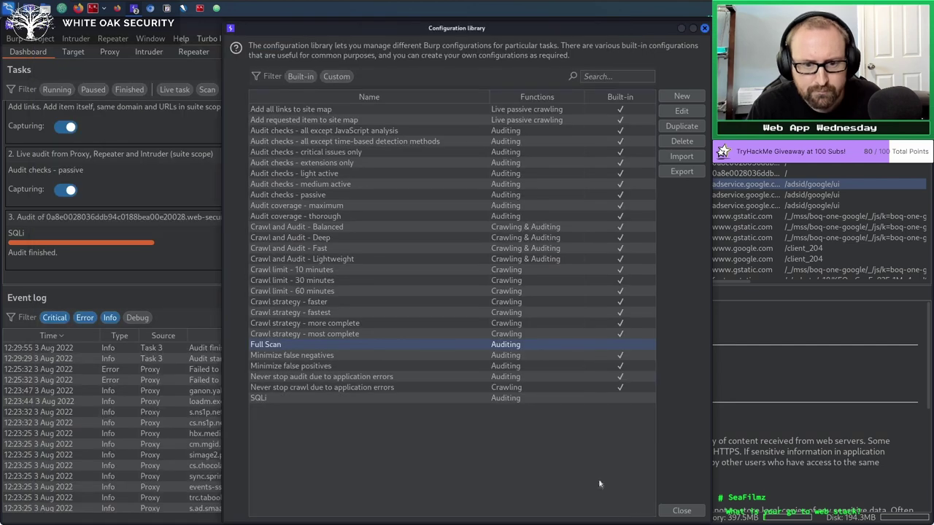
Close the Configuration library to return to the Dashboard and its SQLi audit results.
{"action": "left_click", "coordinate": [685, 509]}
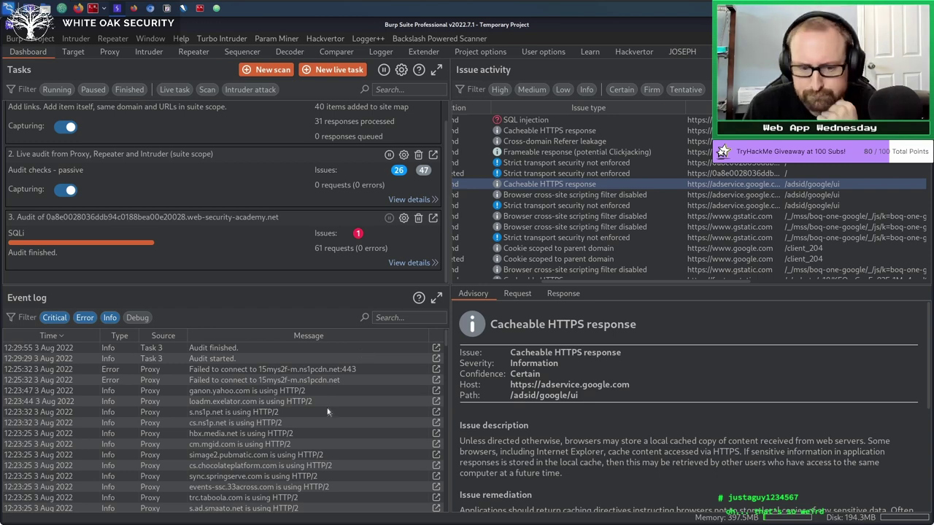
{"action": "scroll", "coordinate": [323, 413], "scroll_direction": "down", "scroll_amount": 5}
{"action": "scroll", "coordinate": [323, 413], "scroll_direction": "up", "scroll_amount": 10}
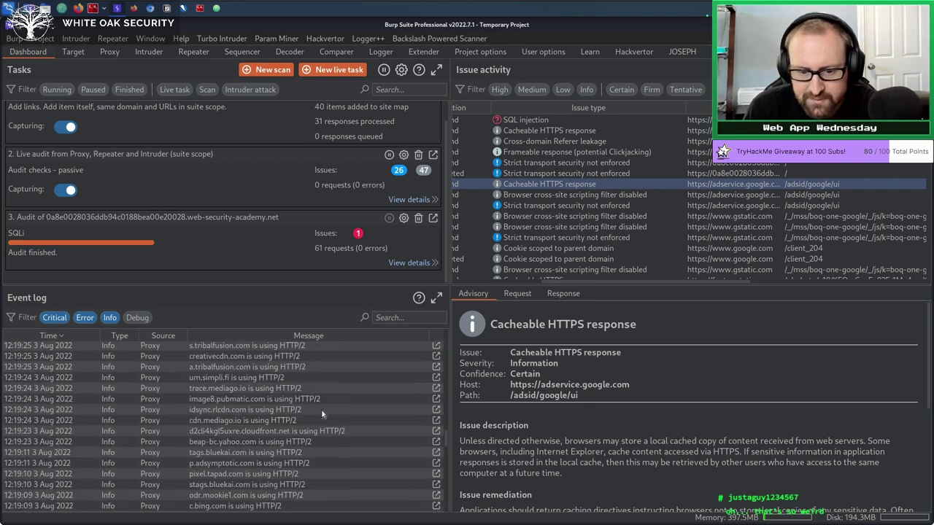
{"action": "scroll", "coordinate": [324, 413], "scroll_direction": "up", "scroll_amount": 3}
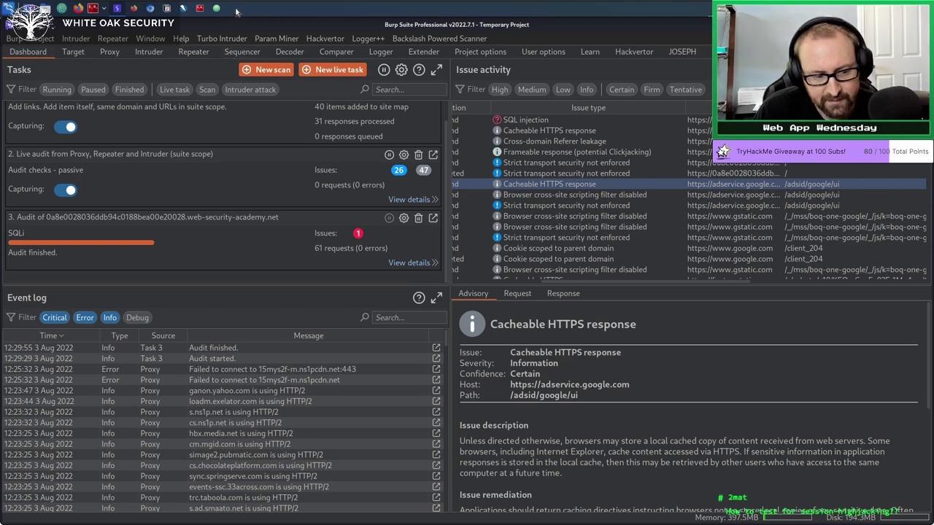
{"action": "left_click", "coordinate": [240, 348]}
{"action": "left_click", "coordinate": [248, 359]}
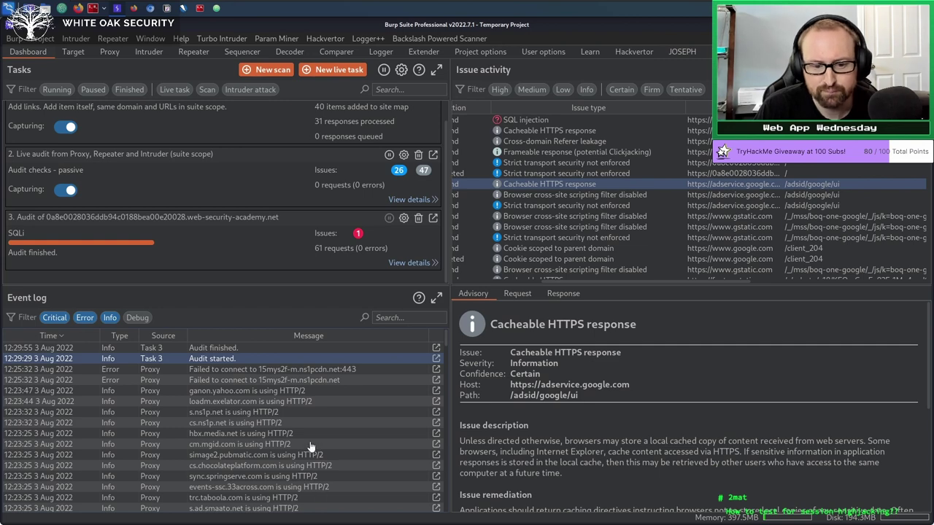
Check the failed connection event, then start the Gingerburg battle in Stream Raiders.
{"action": "left_click", "coordinate": [270, 370]}
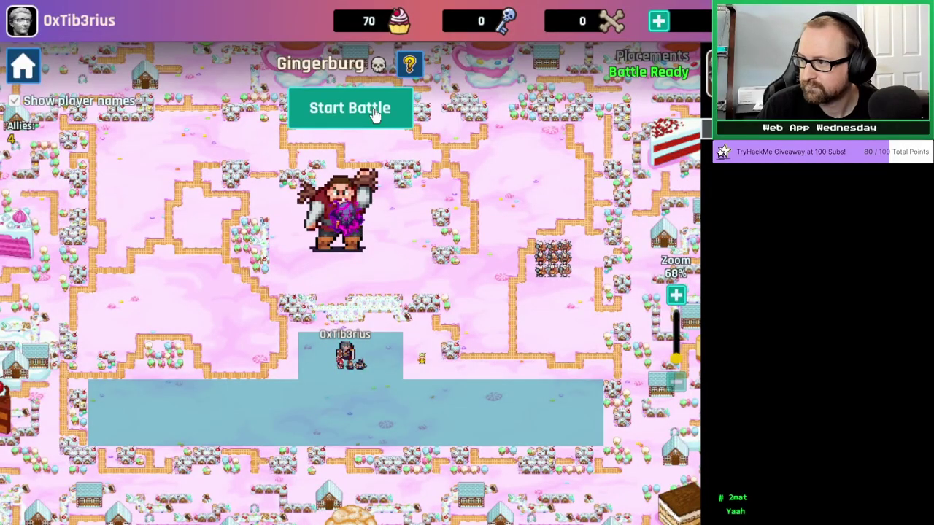
{"action": "left_click", "coordinate": [373, 111]}
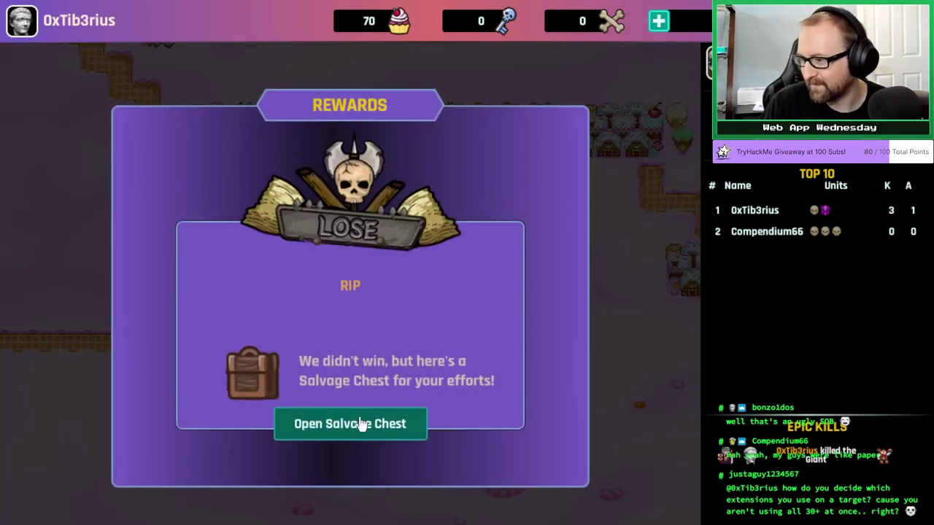
Open the salvage chest and accept its rewards.
{"action": "left_click", "coordinate": [359, 425]}
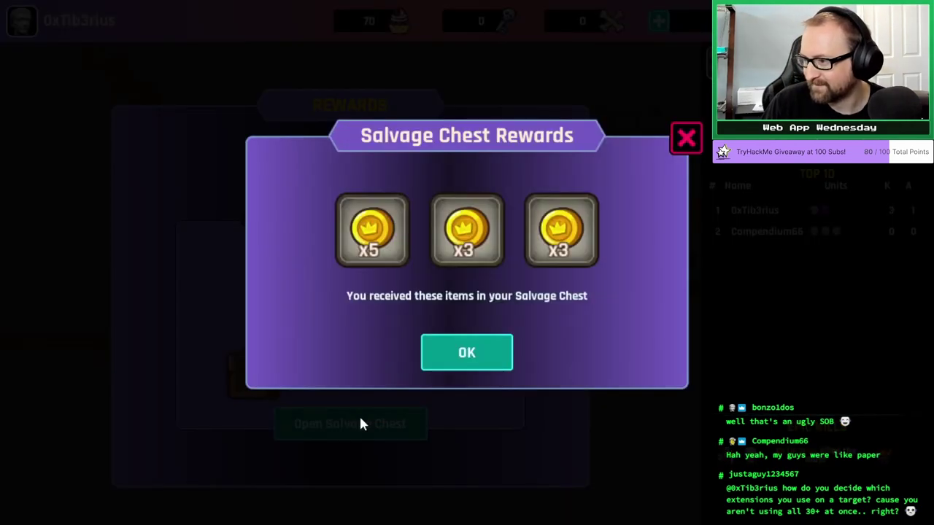
{"action": "left_click", "coordinate": [468, 358]}
{"action": "left_click", "coordinate": [378, 430]}
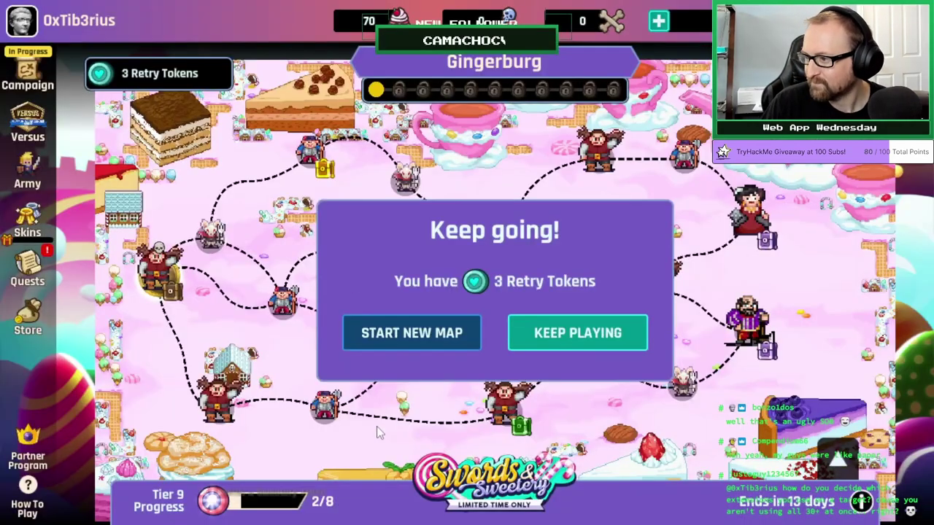
Restart the map, start a new Gingerburg battle, and place a captain on the battlefield.
{"action": "left_click", "coordinate": [450, 338]}
{"action": "left_click", "coordinate": [509, 334]}
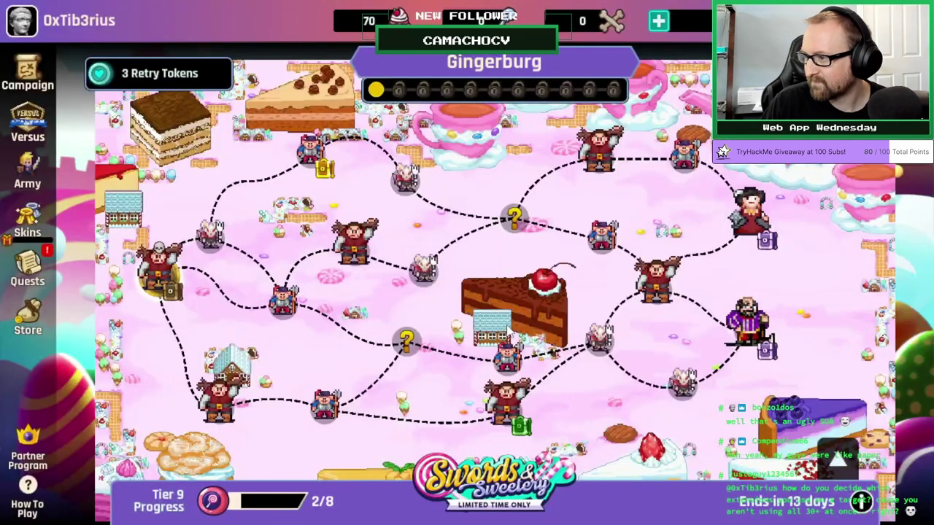
{"action": "left_click", "coordinate": [159, 277]}
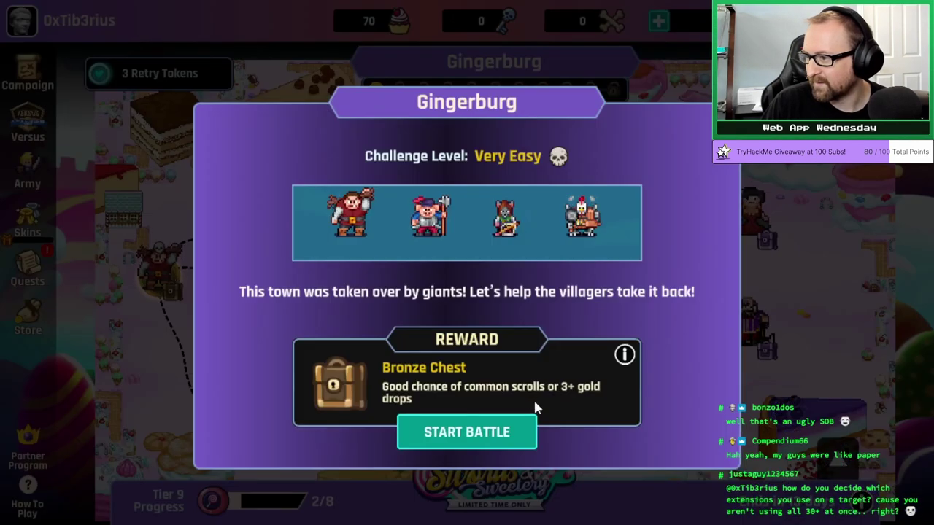
{"action": "left_click", "coordinate": [467, 434]}
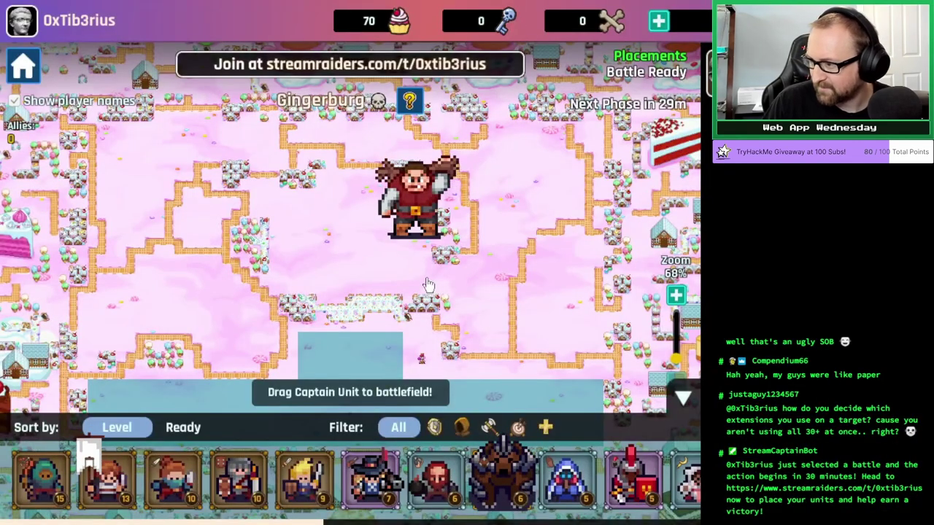
{"action": "left_click_drag", "start_coordinate": [87, 482], "coordinate": [373, 342]}
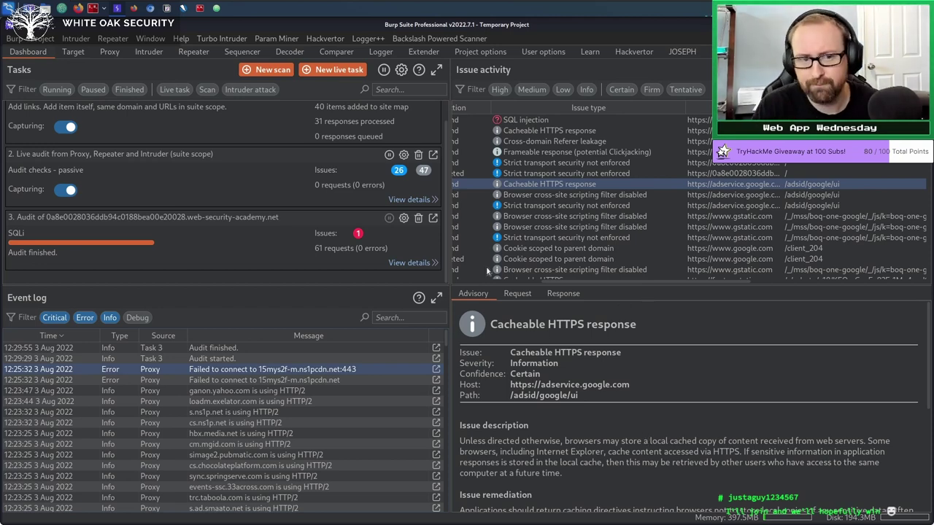
In Proxy HTTP history, inspect the GET / response's Set-Cookie header and its HttpOnly flag.
{"action": "left_click", "coordinate": [114, 57]}
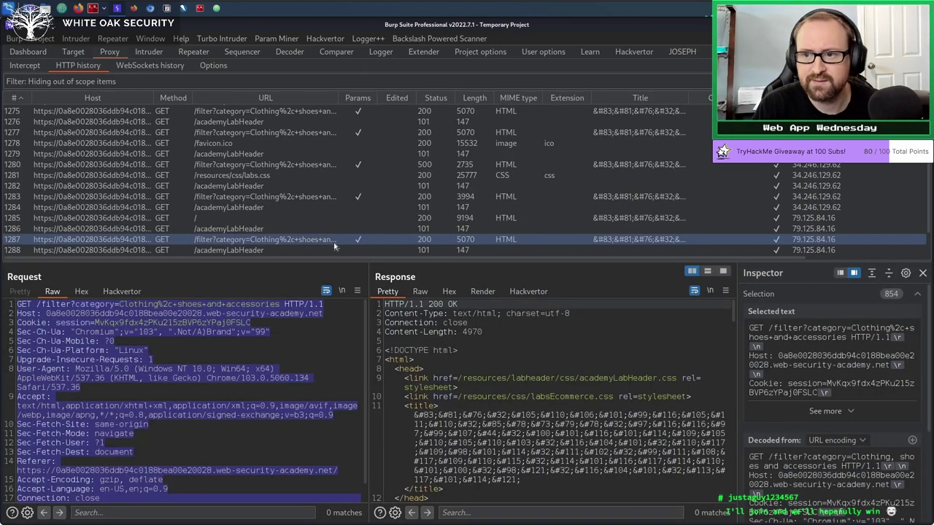
{"action": "scroll", "coordinate": [322, 244], "scroll_direction": "up", "scroll_amount": 5}
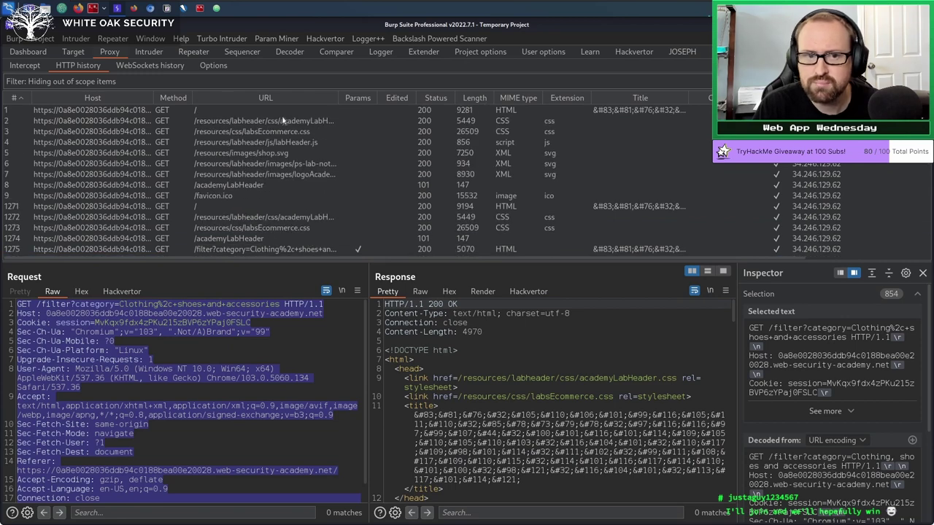
{"action": "left_click", "coordinate": [283, 118]}
{"action": "left_click", "coordinate": [247, 109]}
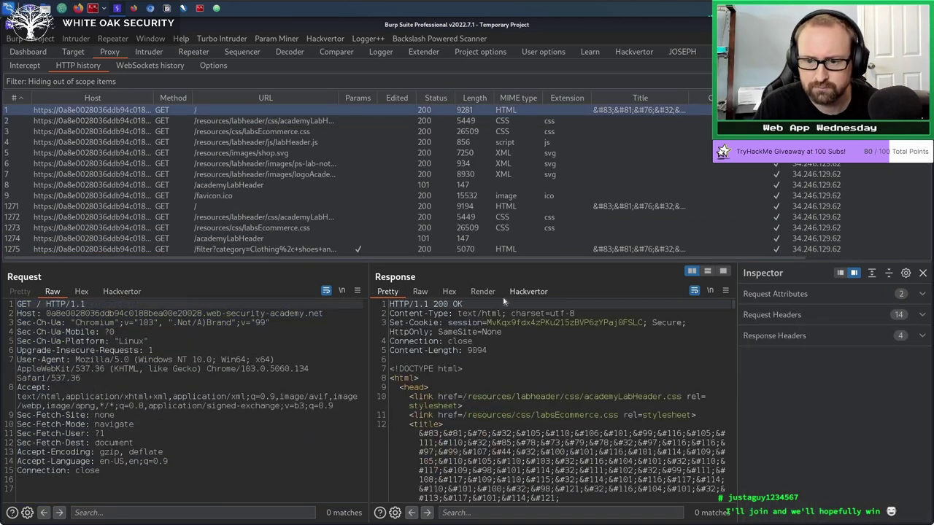
{"action": "left_click", "coordinate": [507, 333]}
{"action": "left_click_drag", "start_coordinate": [508, 333], "coordinate": [354, 326]}
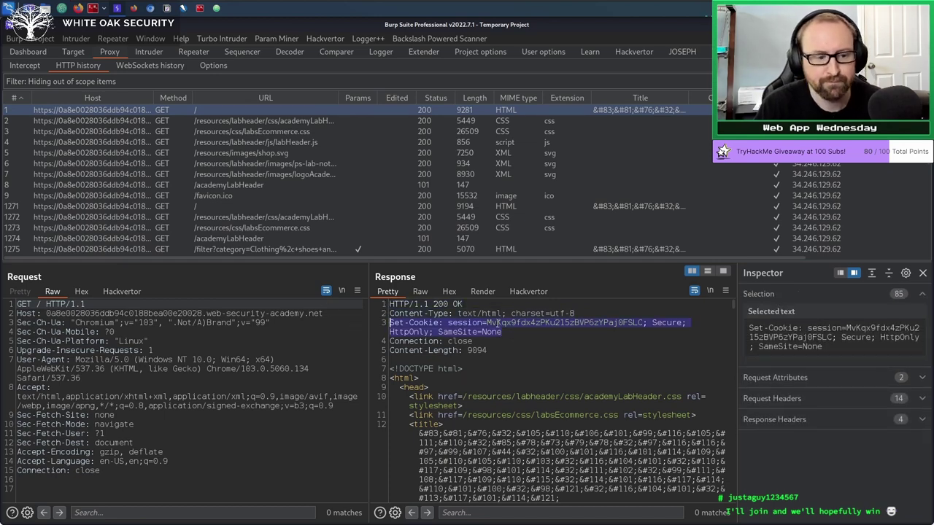
{"action": "left_click", "coordinate": [479, 360]}
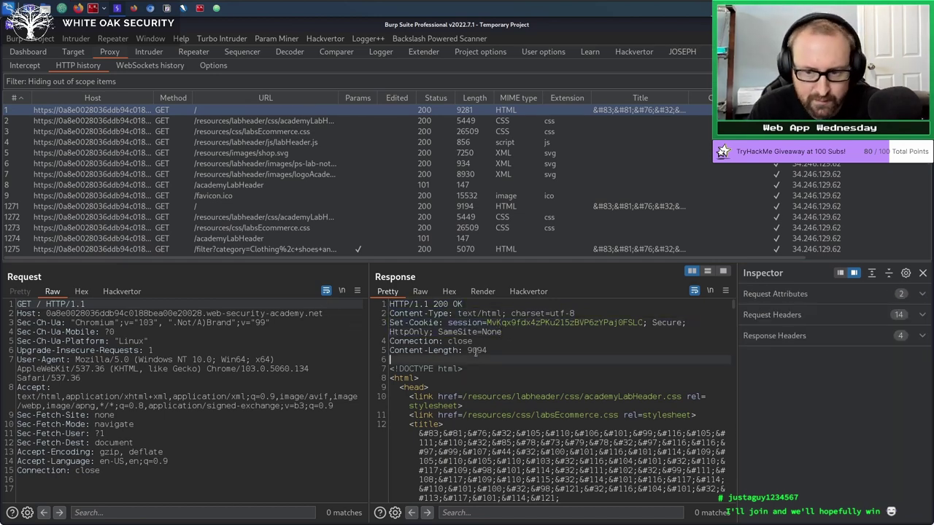
{"action": "double_click", "coordinate": [410, 331]}
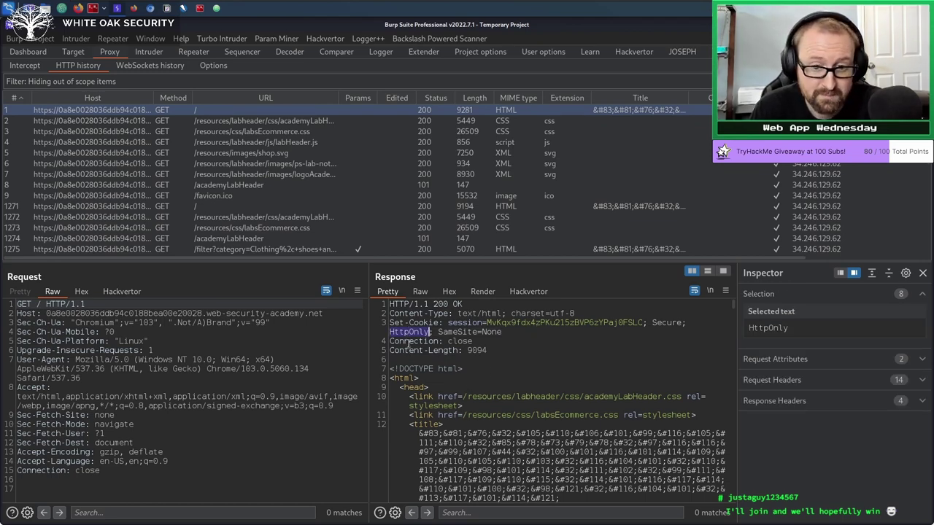
Open the browser's developer tools on the SQLi lab page.
{"action": "left_click", "coordinate": [149, 8]}
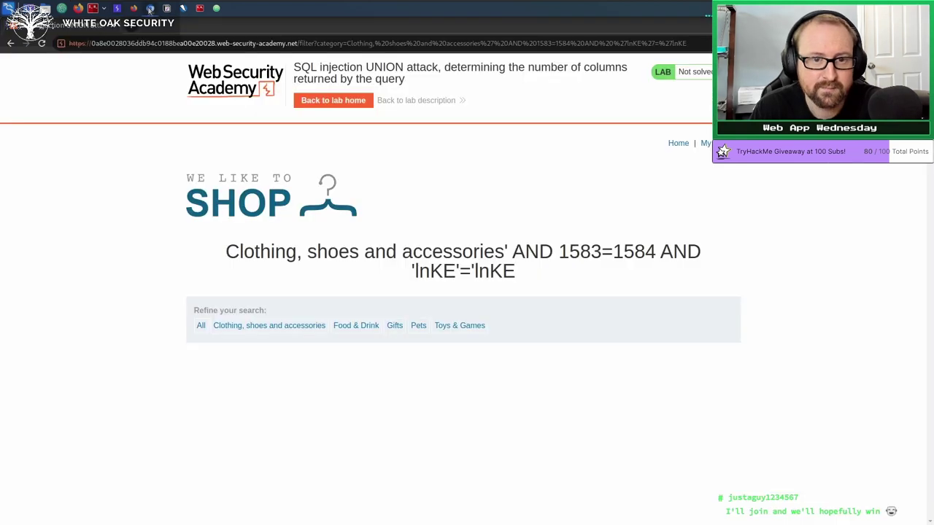
{"action": "right_click", "coordinate": [413, 155]}
{"action": "left_click", "coordinate": [447, 279]}
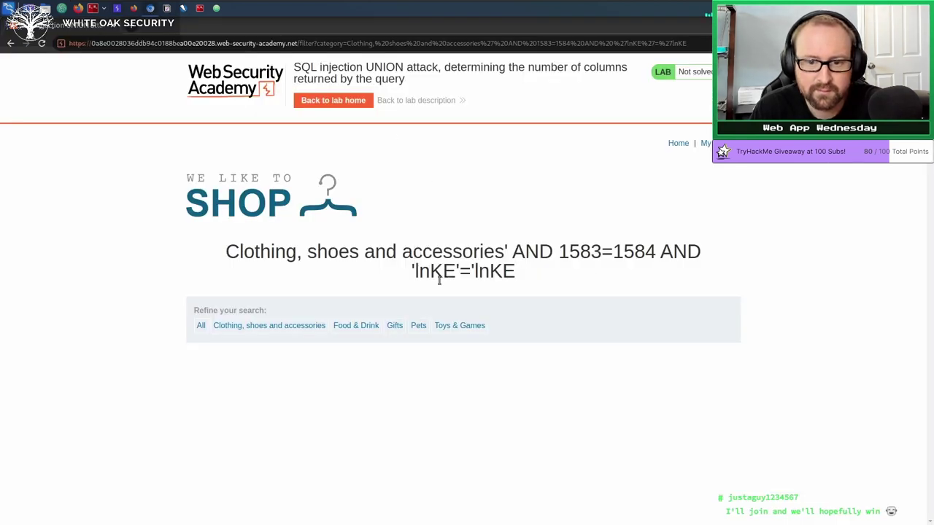
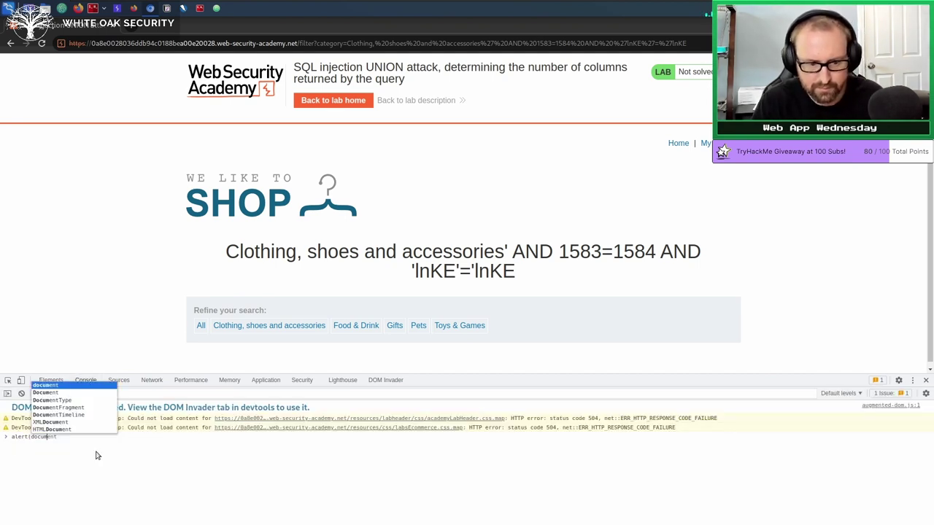
Run alert(document.cookie) in the Console to show the page's cookies in an alert.
{"action": "type", "text": ".cook"}
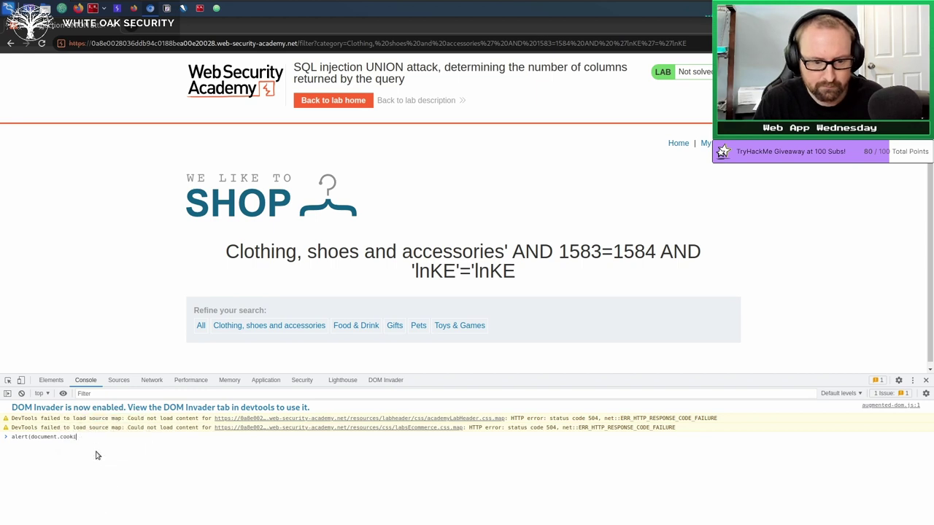
{"action": "type", "text": "ie)"}
{"action": "key", "text": "Return"}
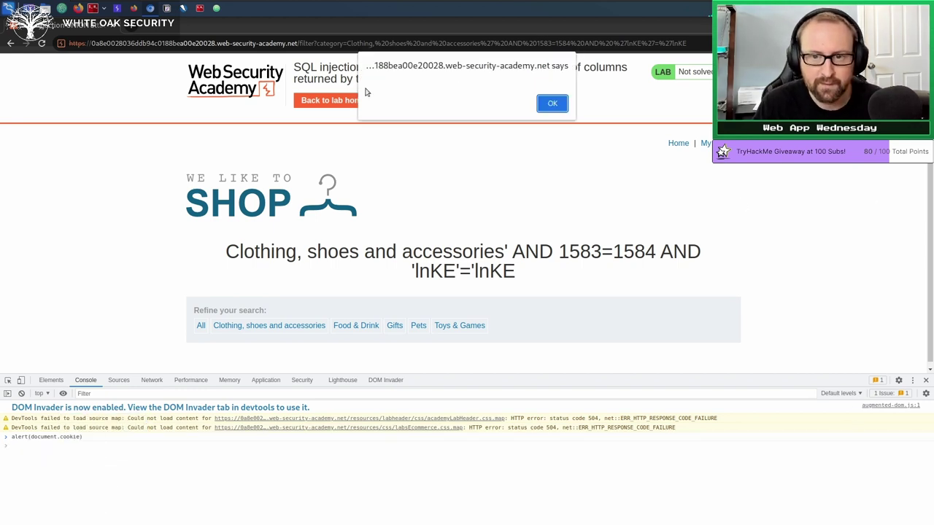
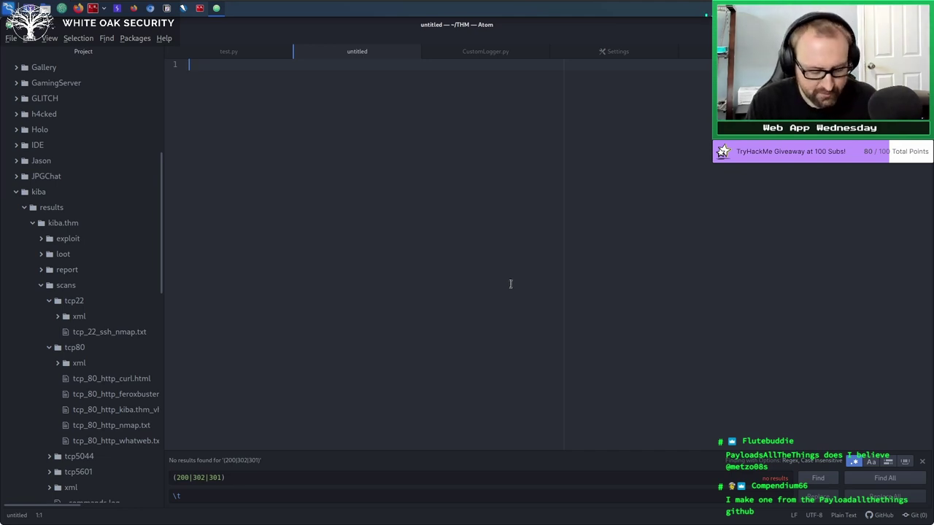
{"action": "type", "text": "http://"}
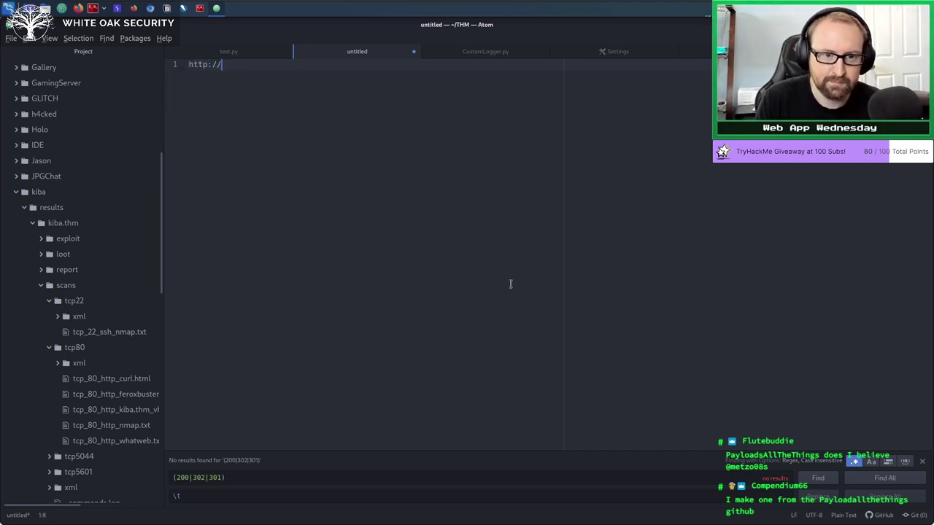
{"action": "type", "text": "example.com"}
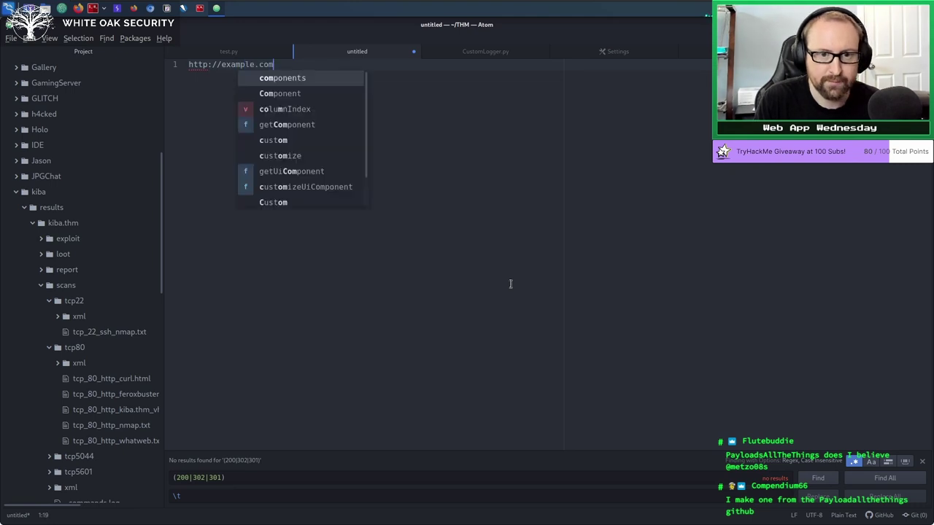
{"action": "key", "text": "Escape"}
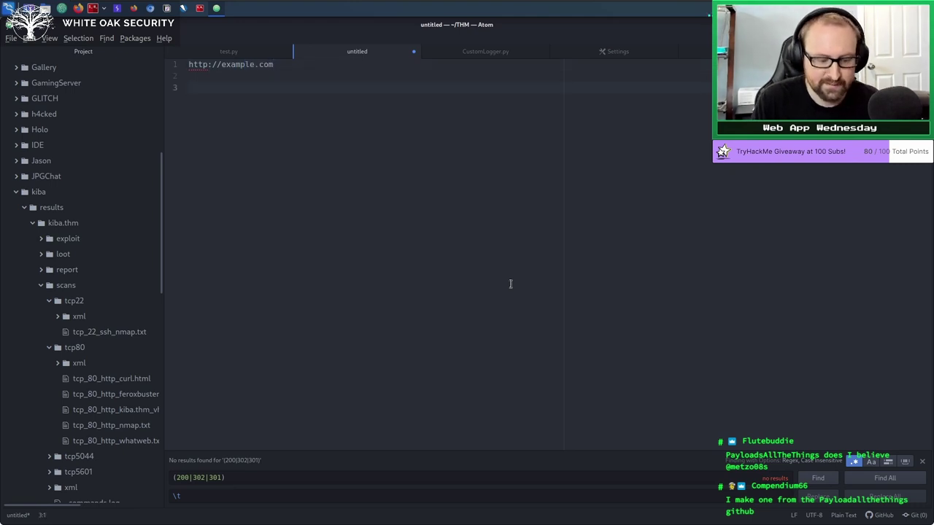
{"action": "type", "text": "Set-Cookie"}
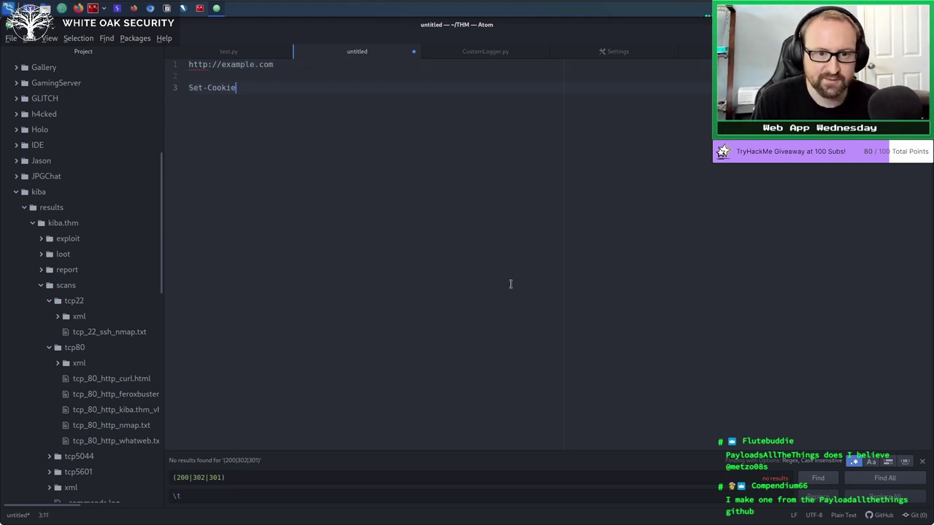
{"action": "type", "text": ": session"}
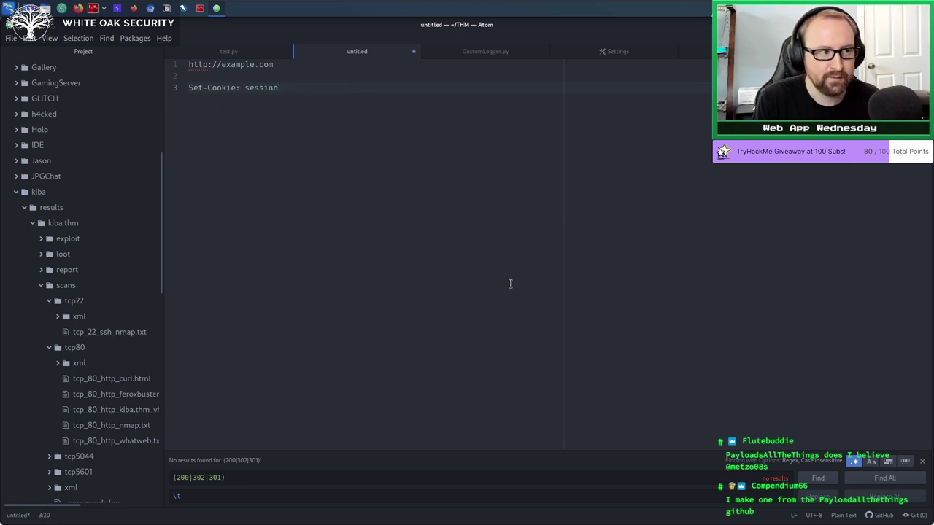
{"action": "type", "text": "=1234"}
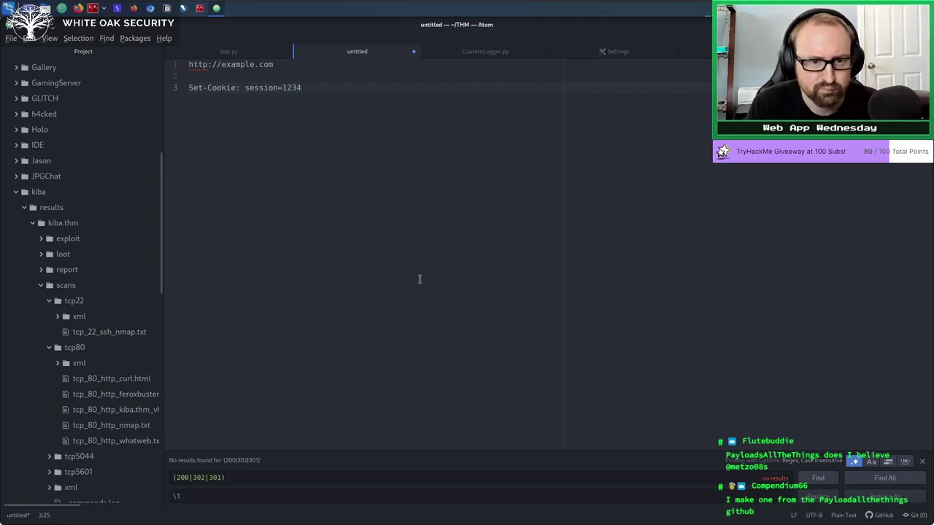
{"action": "double_click", "coordinate": [300, 88]}
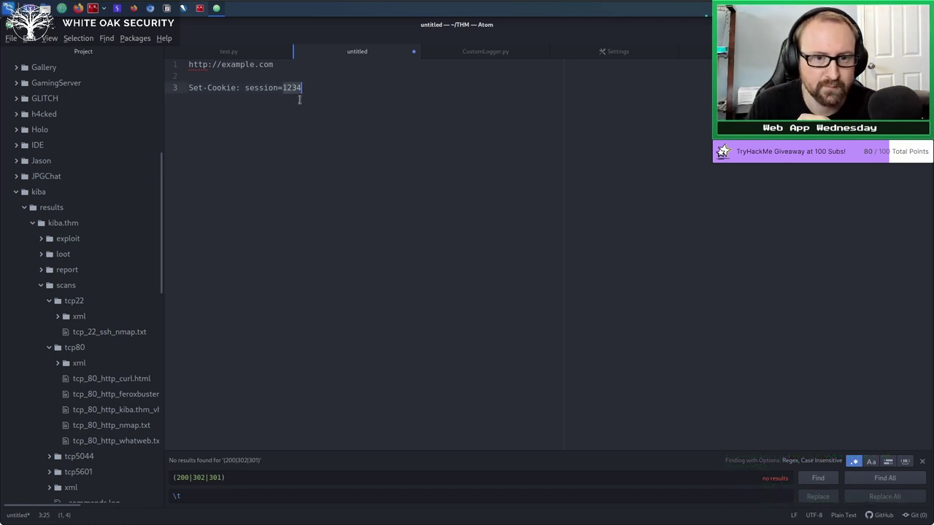
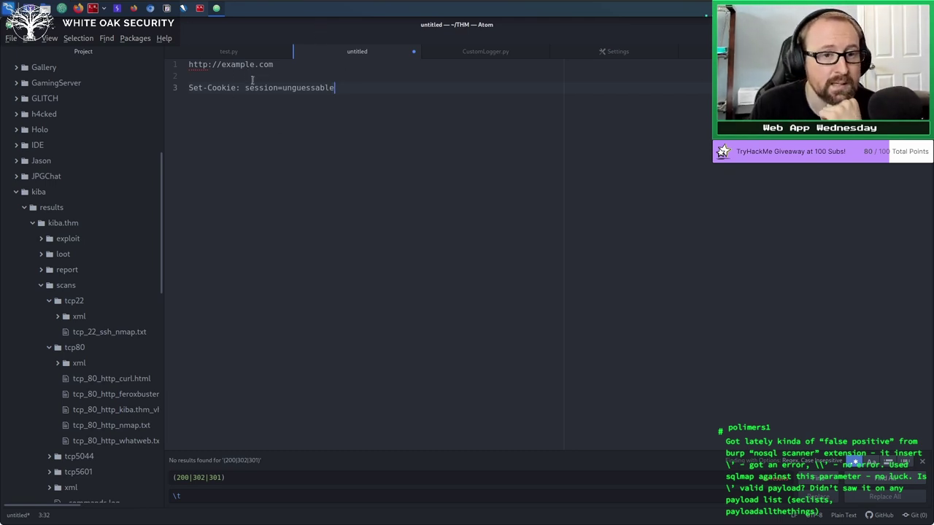
Select the word 'session' in the Set-Cookie: session=unguessable line, then clear the selection.
{"action": "double_click", "coordinate": [269, 86]}
{"action": "left_click", "coordinate": [314, 171]}
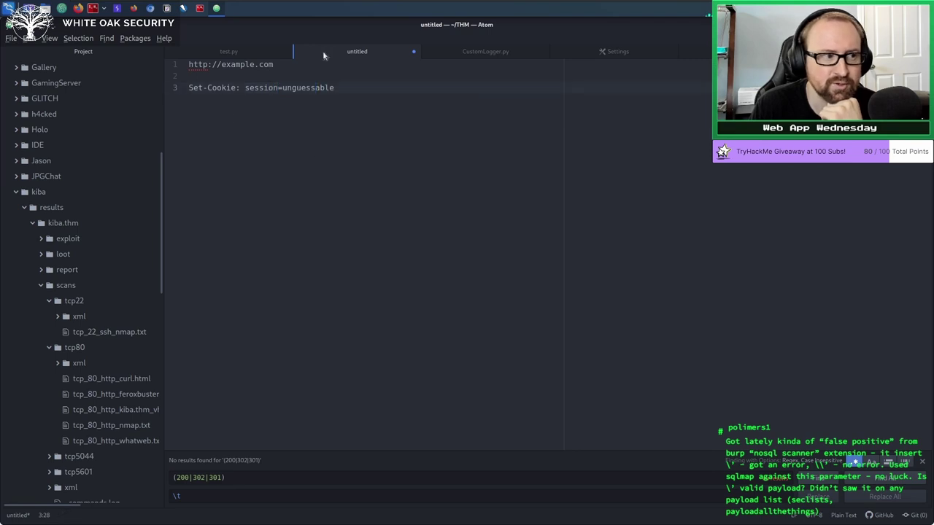
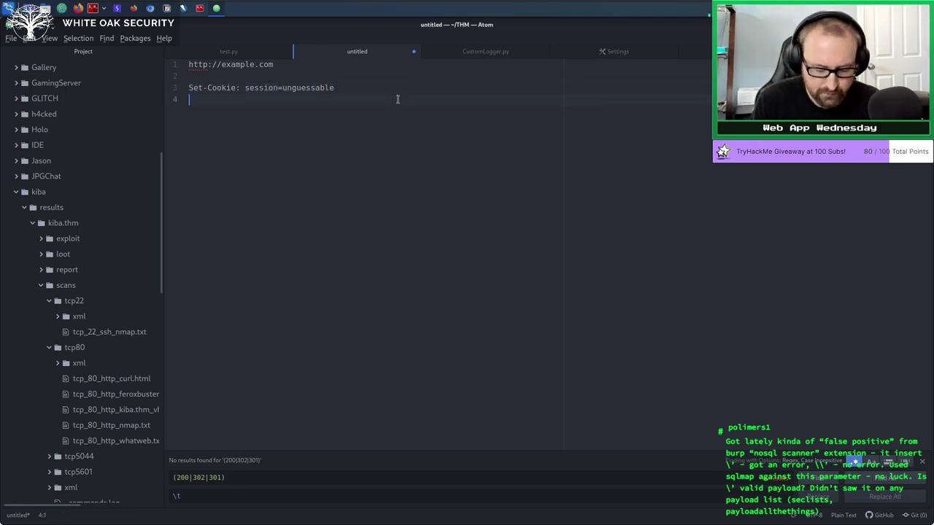
{"action": "key", "text": "Return"}
{"action": "type", "text": "http://e"}
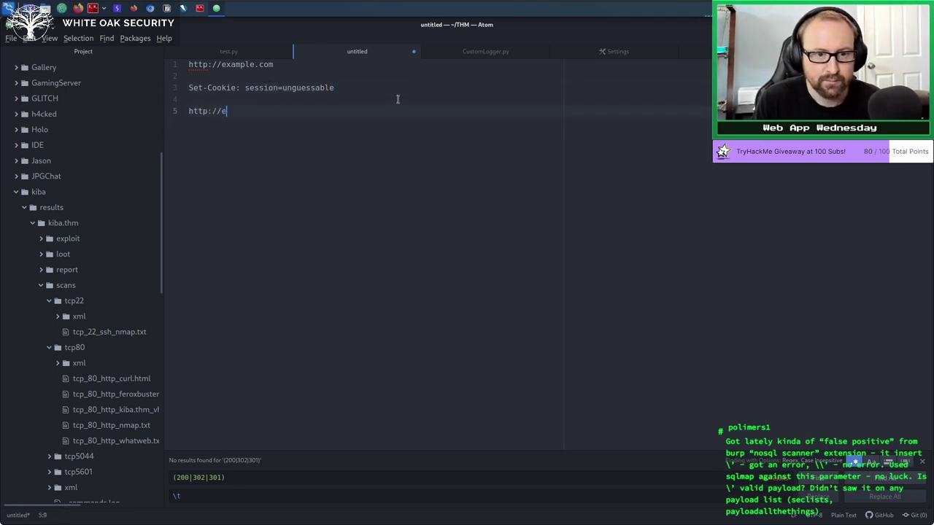
{"action": "type", "text": "xample."}
{"action": "key", "text": "BackSpace"}
{"action": "key", "text": "BackSpace"}
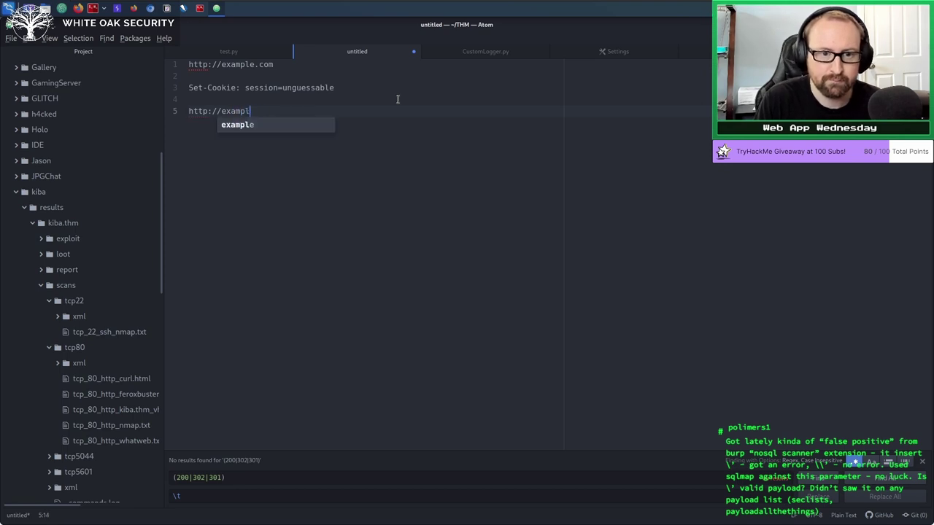
{"action": "type", "text": "e.com/login"}
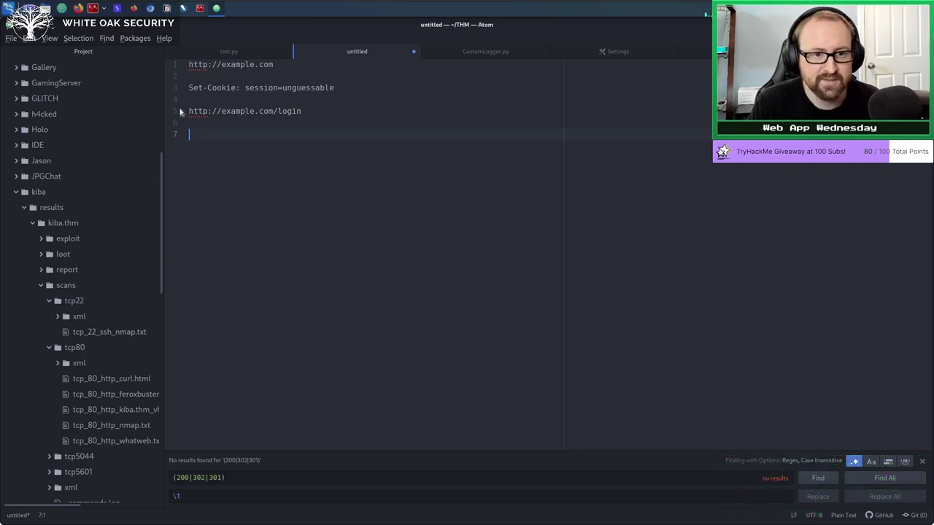
Select the Set-Cookie: session=unguessable line on line 3.
{"action": "left_click", "coordinate": [189, 88]}
{"action": "left_click_drag", "start_coordinate": [364, 87], "coordinate": [146, 79]}
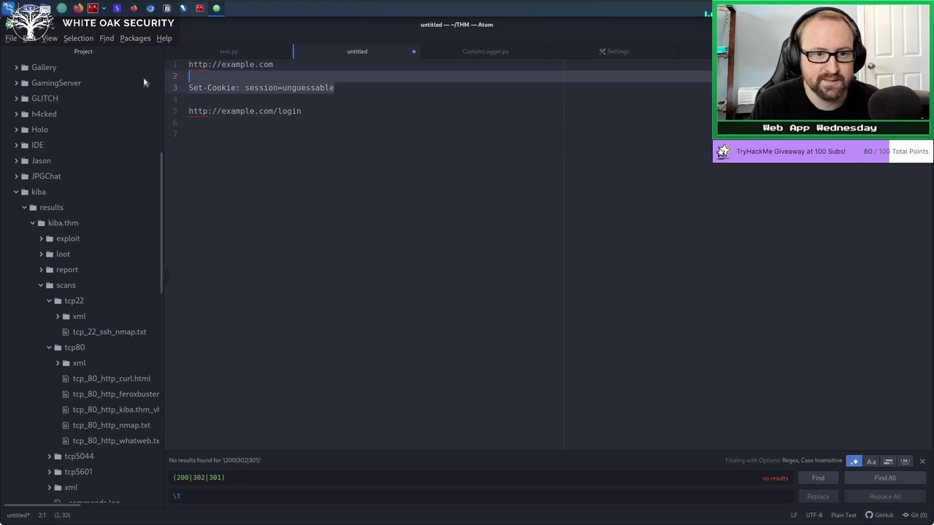
{"action": "left_click_drag", "start_coordinate": [336, 88], "coordinate": [188, 89]}
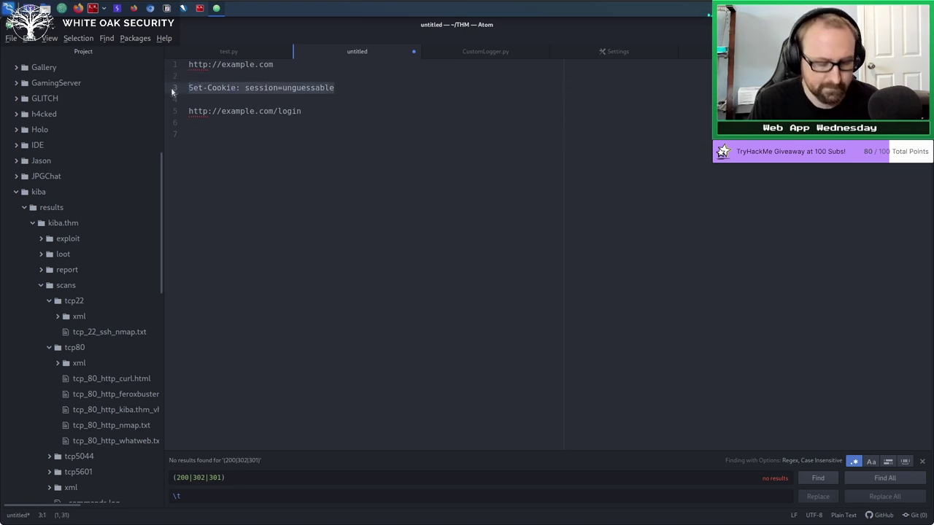
{"action": "key", "text": "ctrl+c"}
{"action": "left_click", "coordinate": [242, 143]}
{"action": "key", "text": "ctrl+v"}
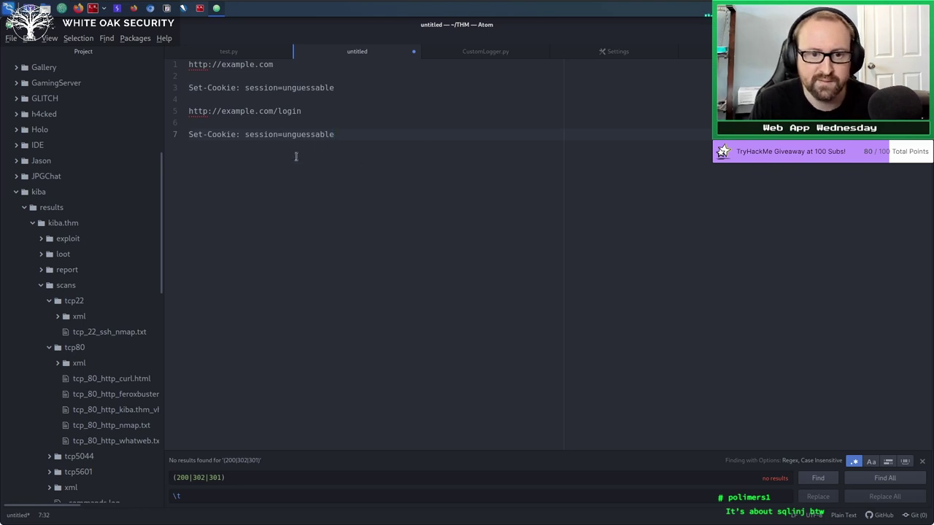
{"action": "double_click", "coordinate": [306, 134]}
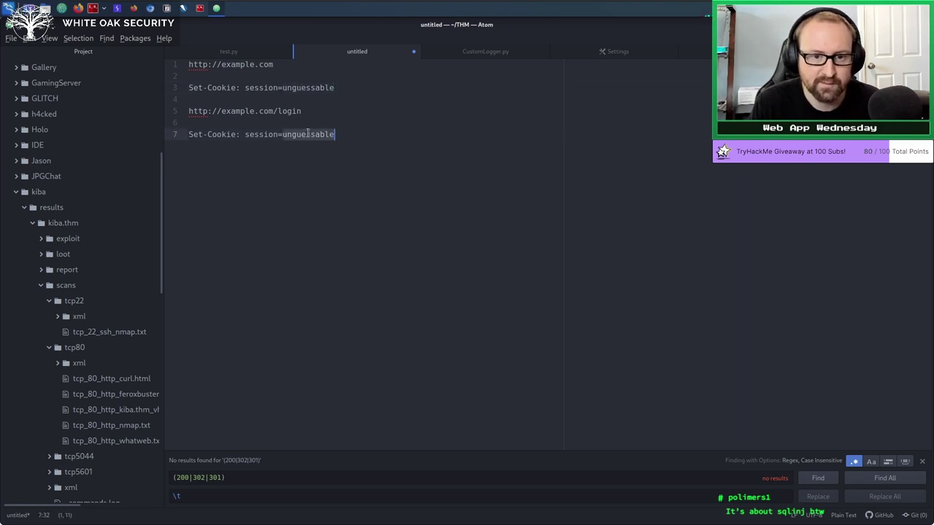
{"action": "left_click", "coordinate": [365, 171]}
Compare the unguessable session value on line 3, then add blank lines at the end of the file.
{"action": "left_click", "coordinate": [320, 103]}
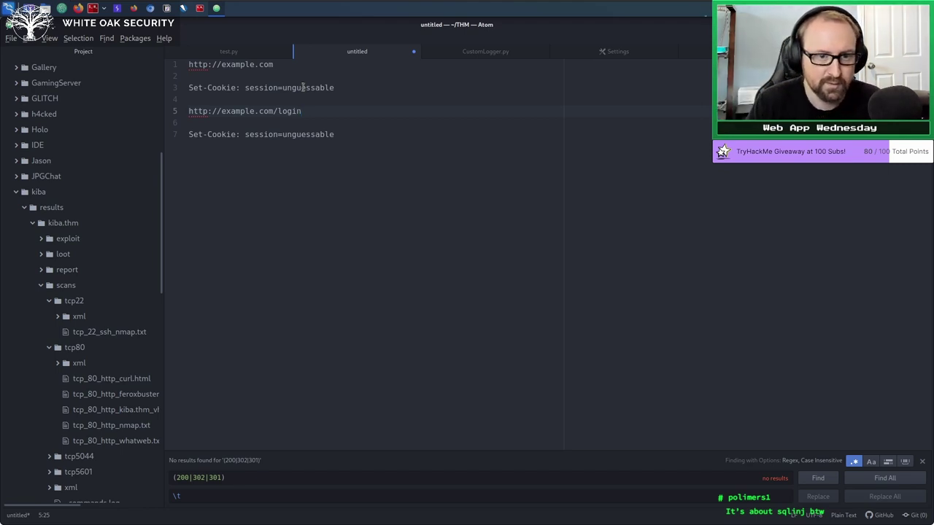
{"action": "double_click", "coordinate": [305, 88]}
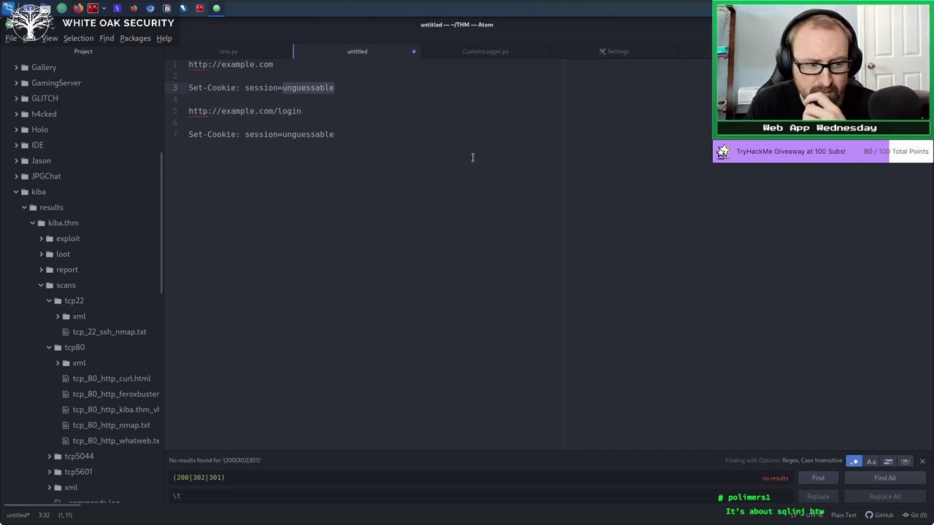
{"action": "key", "text": "ctrl+End"}
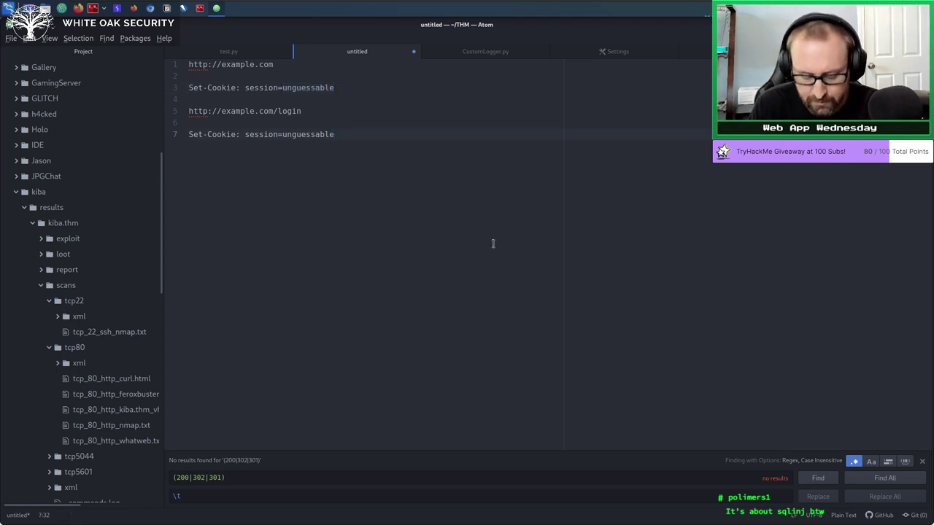
{"action": "key", "text": "Return"}
{"action": "key", "text": "Return"}
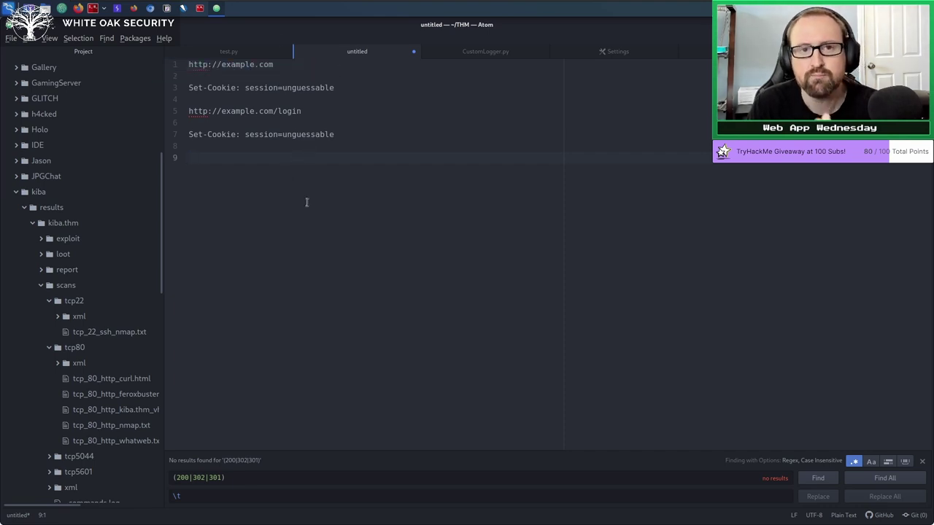
{"action": "left_click", "coordinate": [320, 87]}
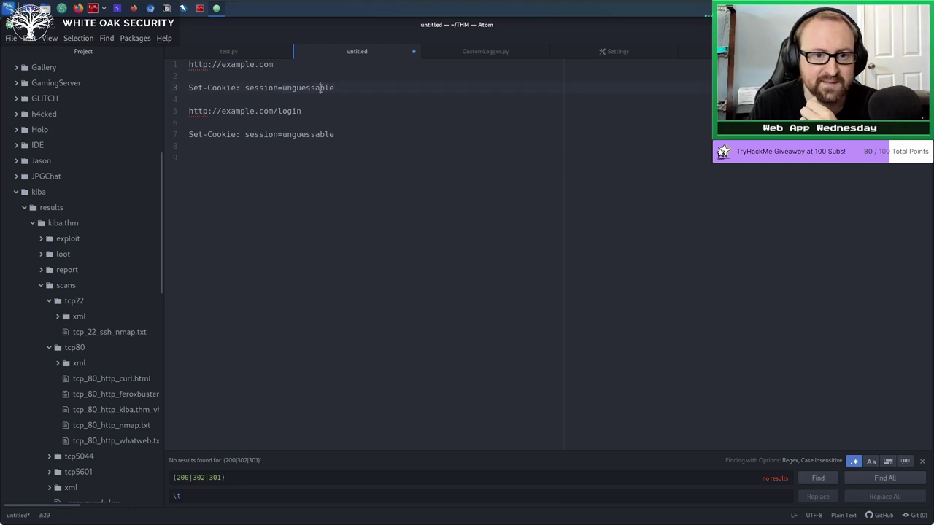
{"action": "double_click", "coordinate": [320, 88]}
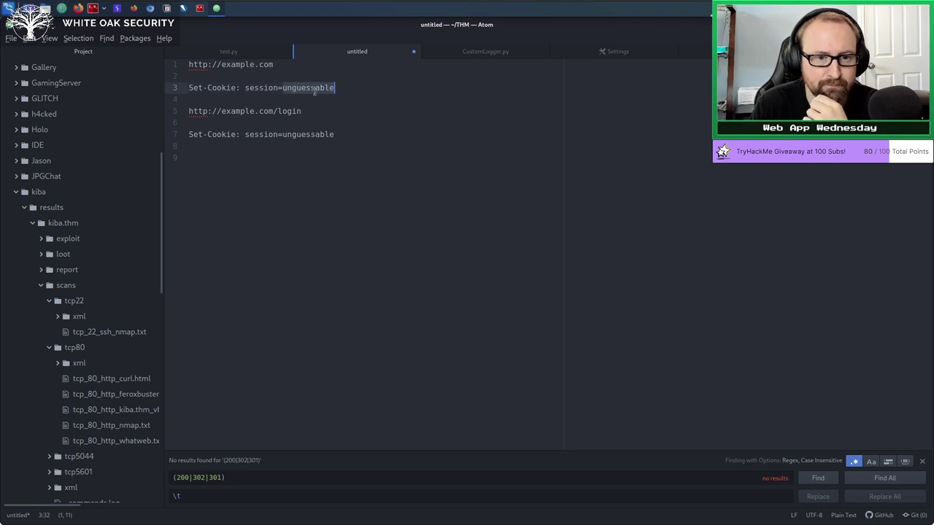
{"action": "left_click", "coordinate": [274, 190]}
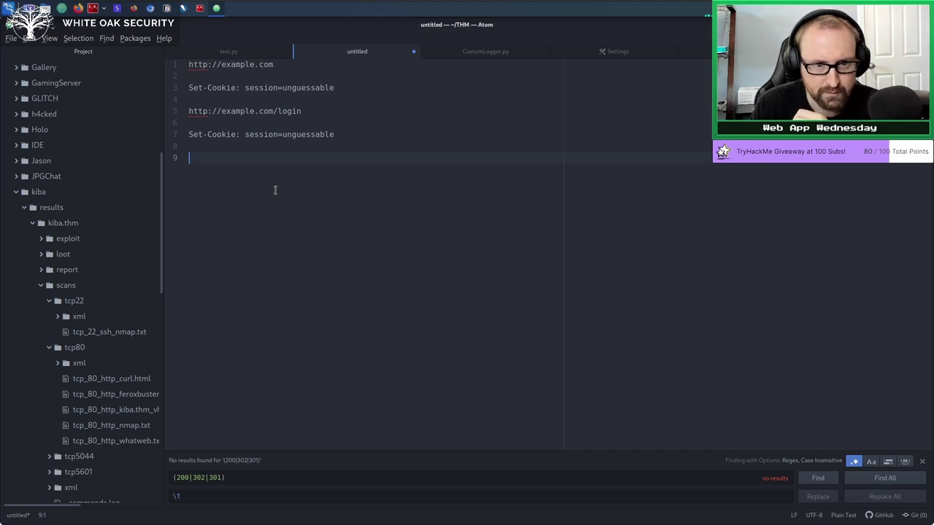
{"action": "key", "text": "Return"}
{"action": "key", "text": "Return"}
{"action": "key", "text": "Return"}
{"action": "type", "text": "ht"}
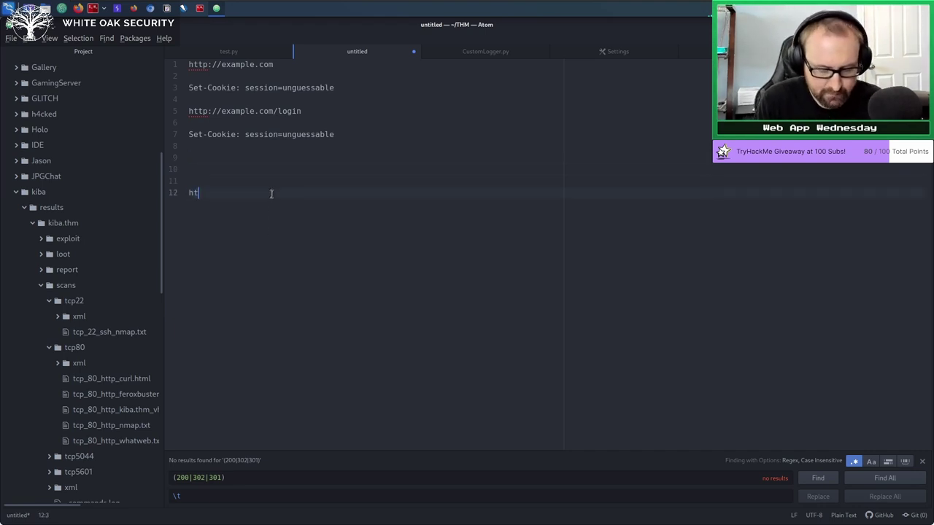
{"action": "type", "text": "tp://exa"}
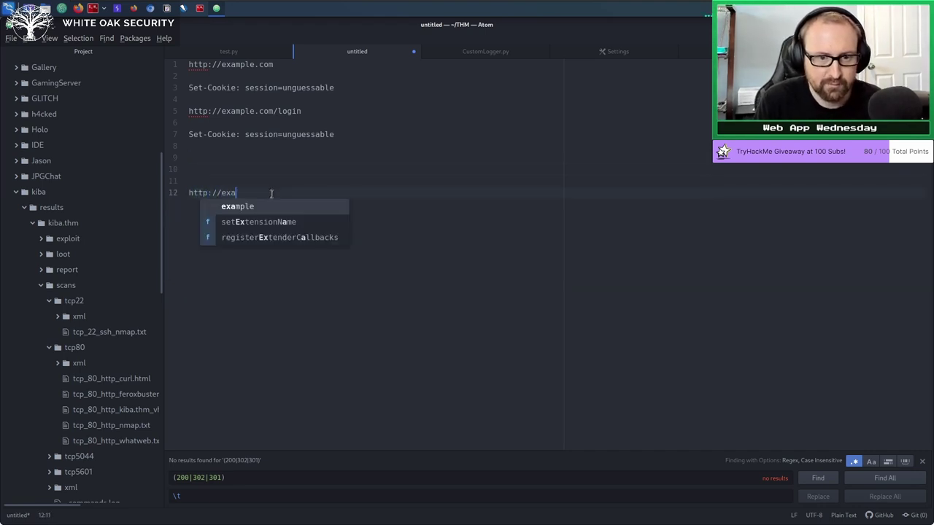
{"action": "type", "text": "mple.com/?"}
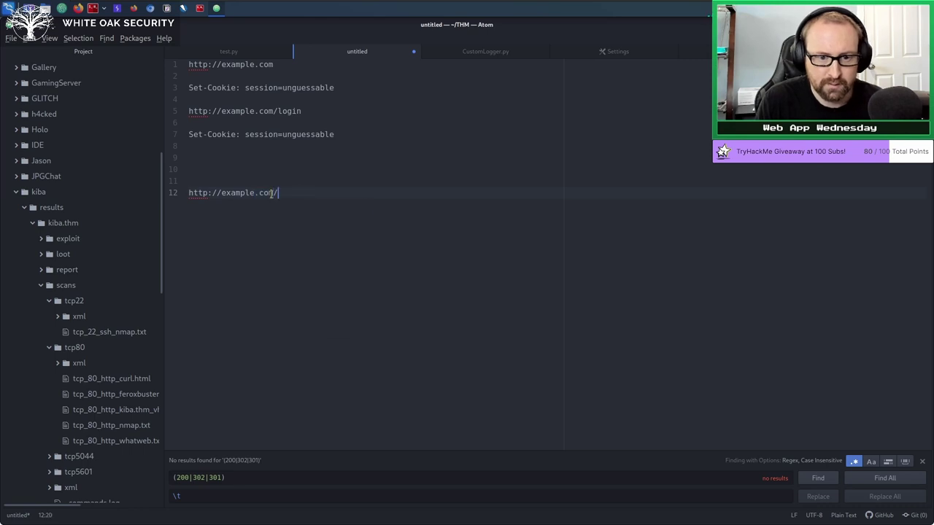
{"action": "type", "text": "session=attackercookie"}
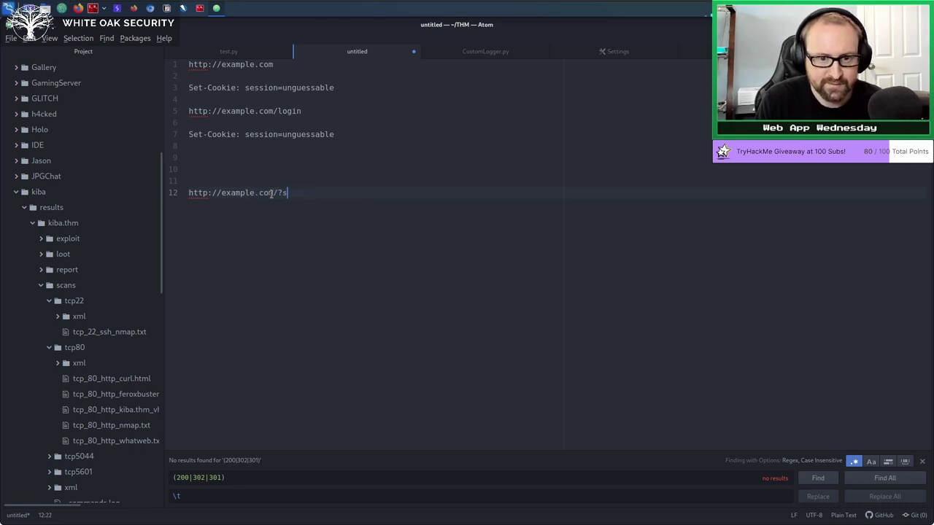
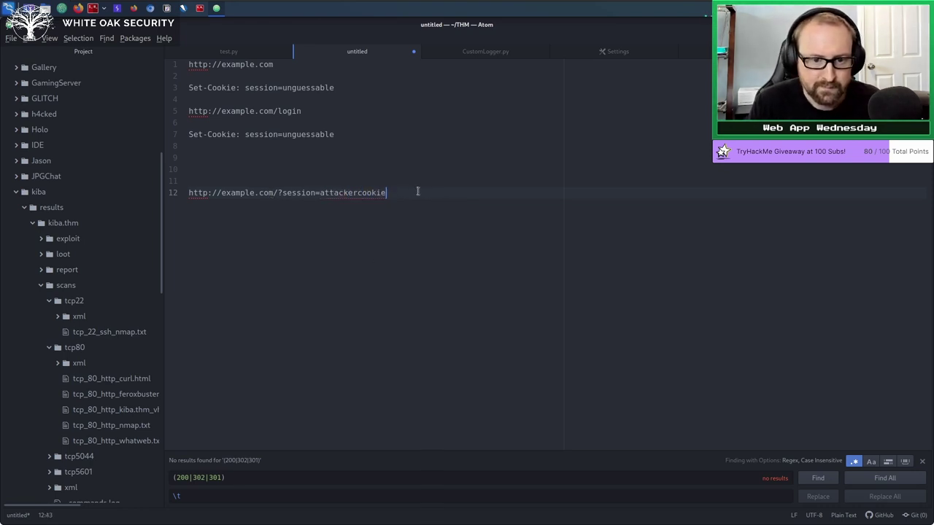
Add 'Set-Cookie: session=attackercookie' on line 14, then select and clear attacker example lines 11–14.
{"action": "type", "text": "Set-Coki"}
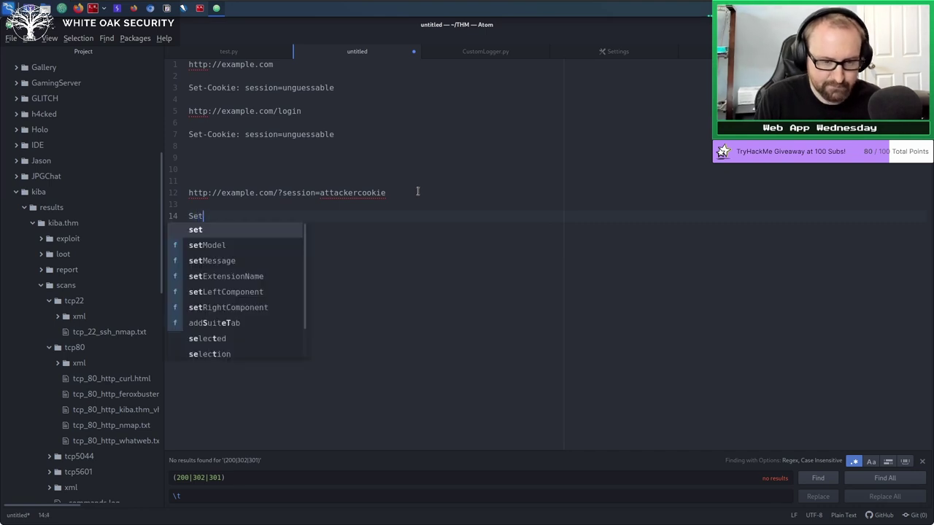
{"action": "key", "text": "BackSpace"}
{"action": "key", "text": "BackSpace"}
{"action": "type", "text": "okie:"}
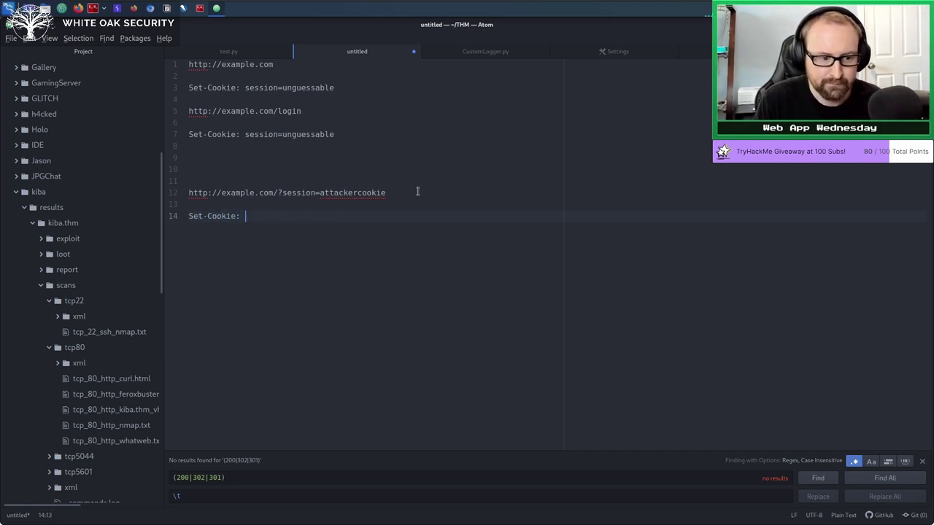
{"action": "type", "text": " session"}
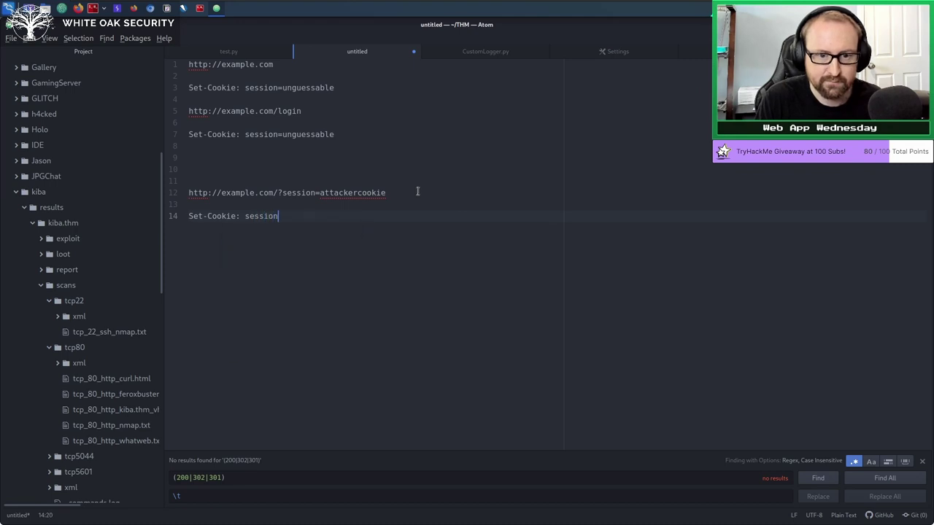
{"action": "type", "text": "=attackercookie"}
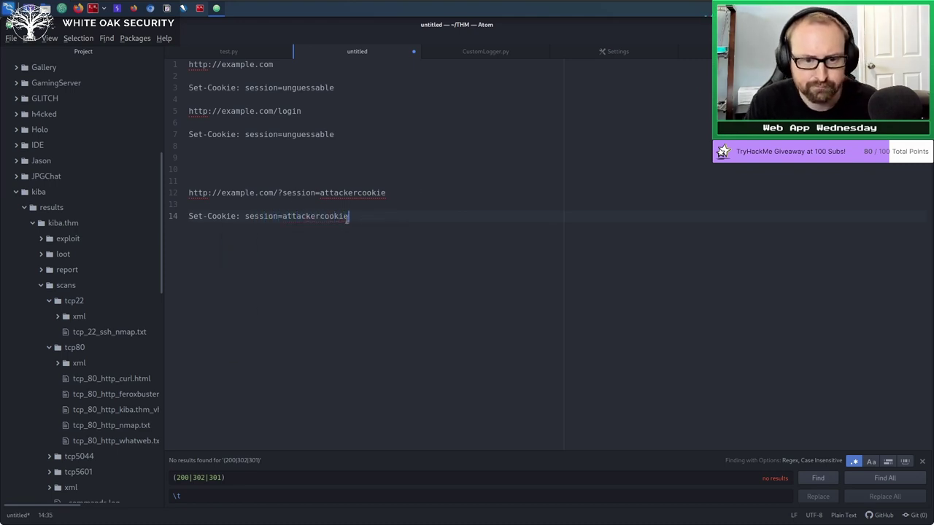
{"action": "left_click", "coordinate": [185, 183], "text": "shift"}
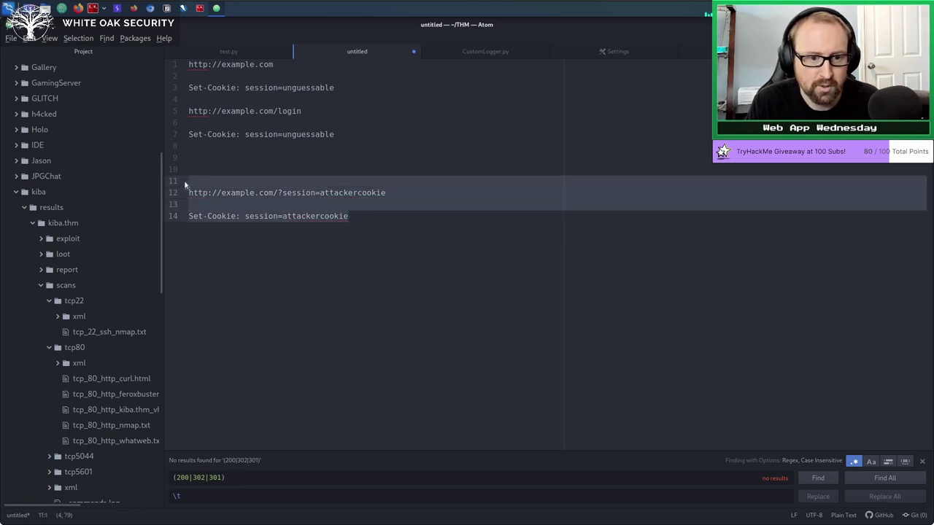
{"action": "left_click", "coordinate": [240, 194]}
{"action": "left_click", "coordinate": [380, 216]}
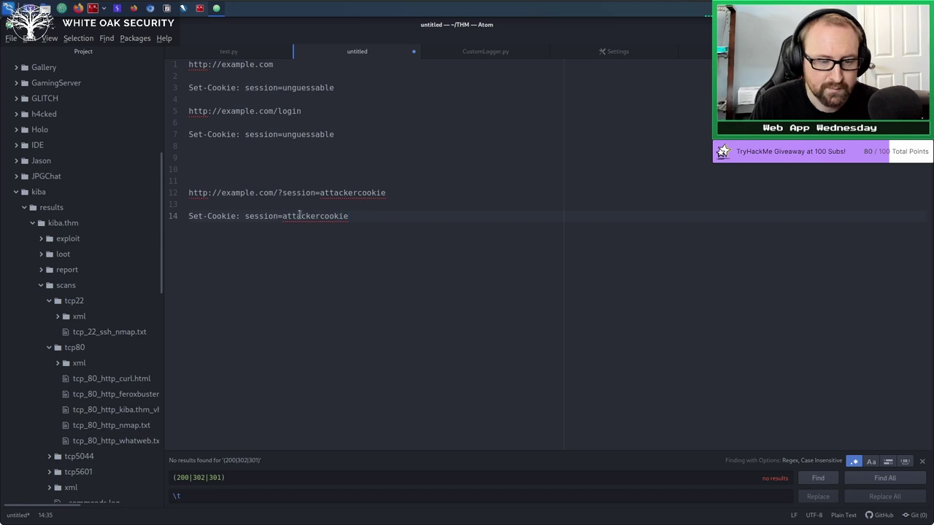
{"action": "double_click", "coordinate": [347, 216]}
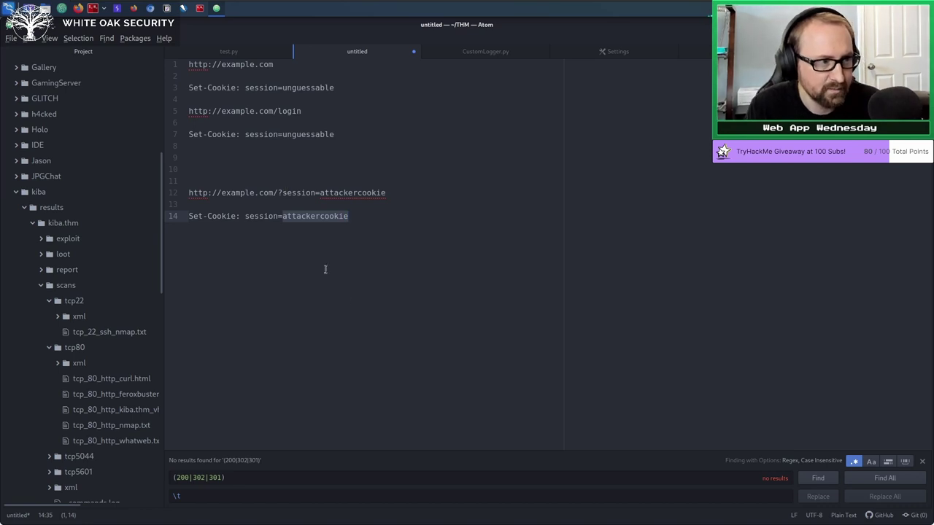
{"action": "double_click", "coordinate": [341, 193]}
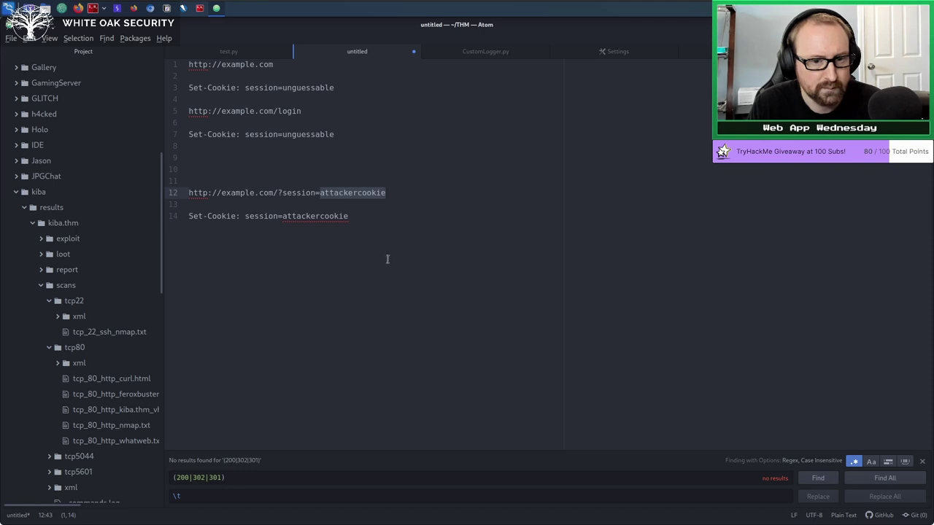
{"action": "left_click", "coordinate": [364, 223]}
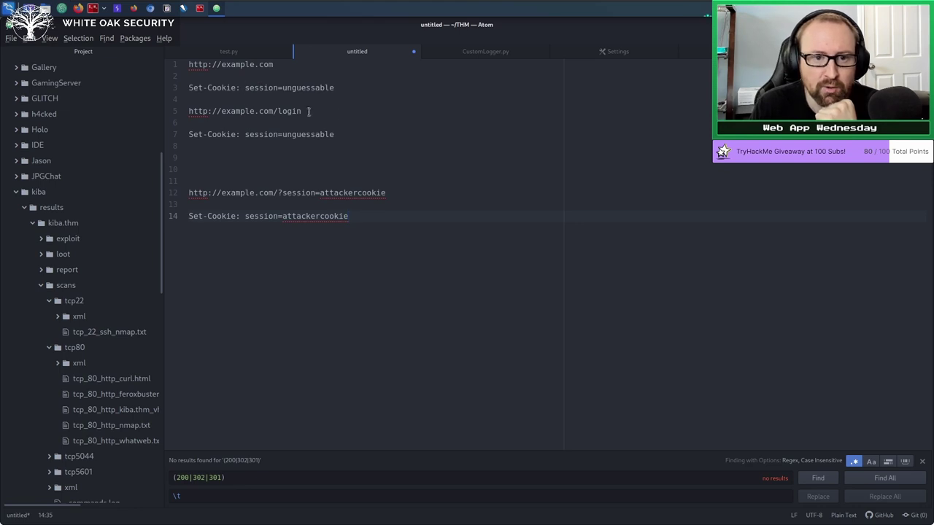
{"action": "double_click", "coordinate": [300, 135]}
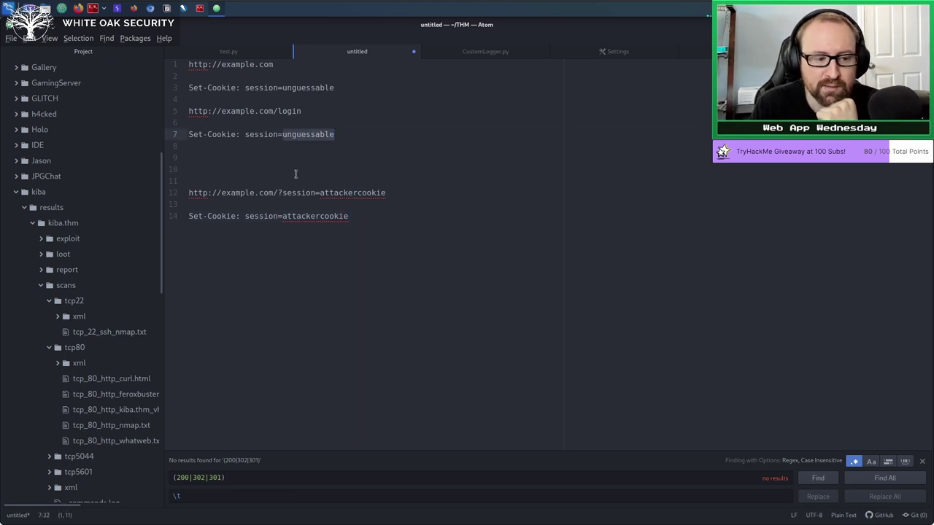
{"action": "left_click", "coordinate": [344, 138]}
{"action": "left_click", "coordinate": [309, 135]}
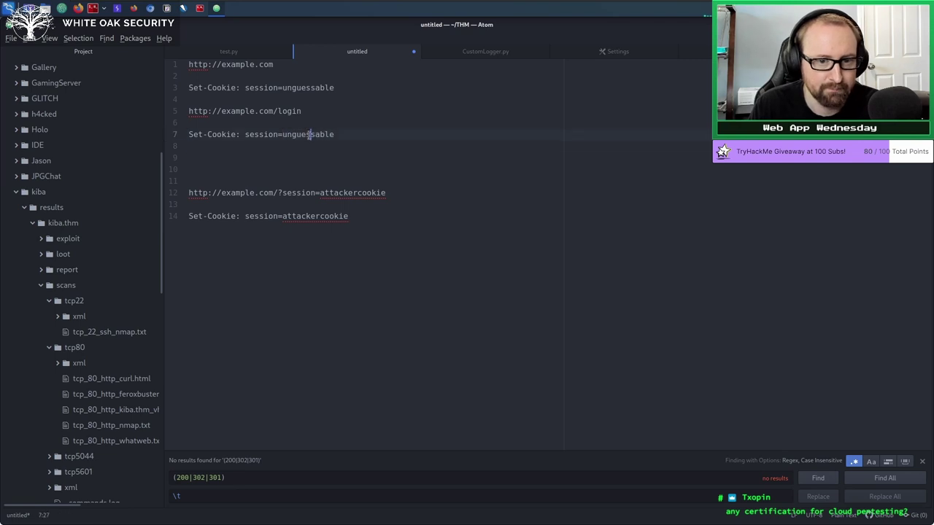
{"action": "double_click", "coordinate": [308, 135]}
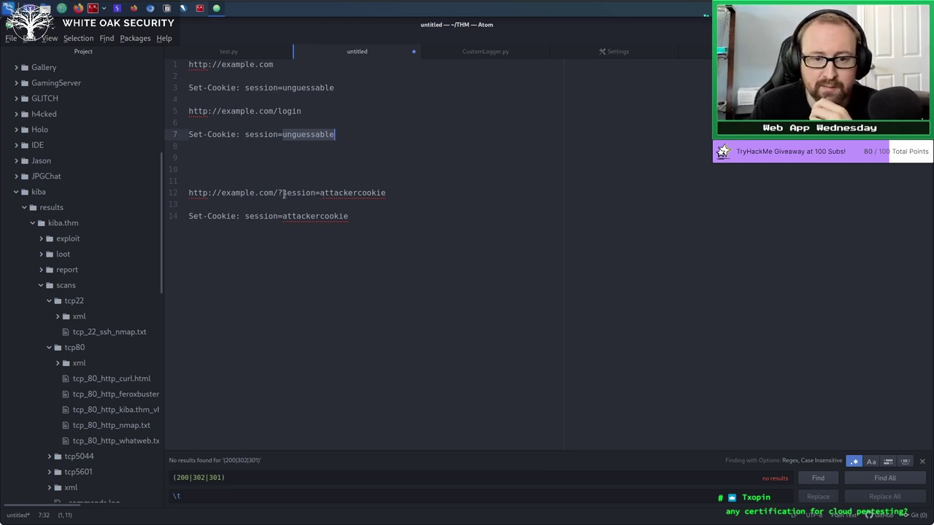
{"action": "left_click_drag", "start_coordinate": [283, 193], "coordinate": [387, 192]}
{"action": "left_click", "coordinate": [397, 194]}
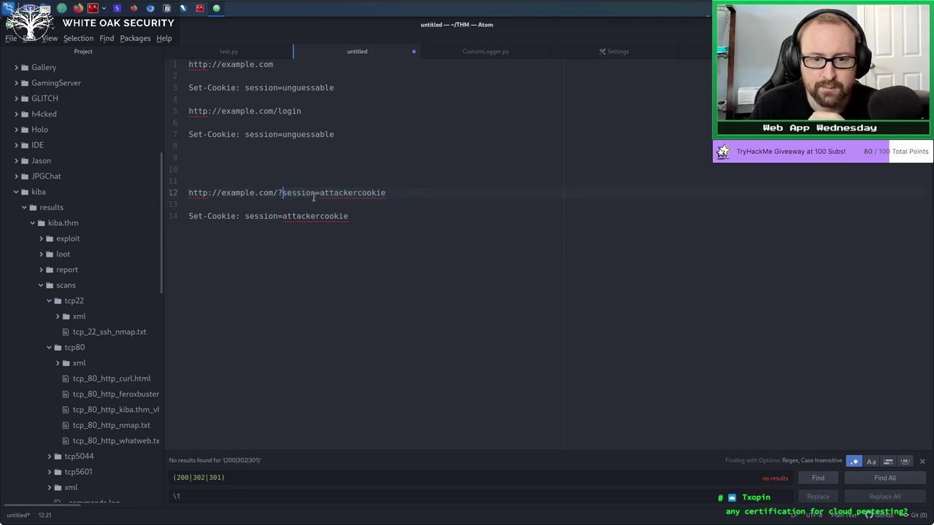
{"action": "left_click_drag", "start_coordinate": [283, 194], "coordinate": [397, 195]}
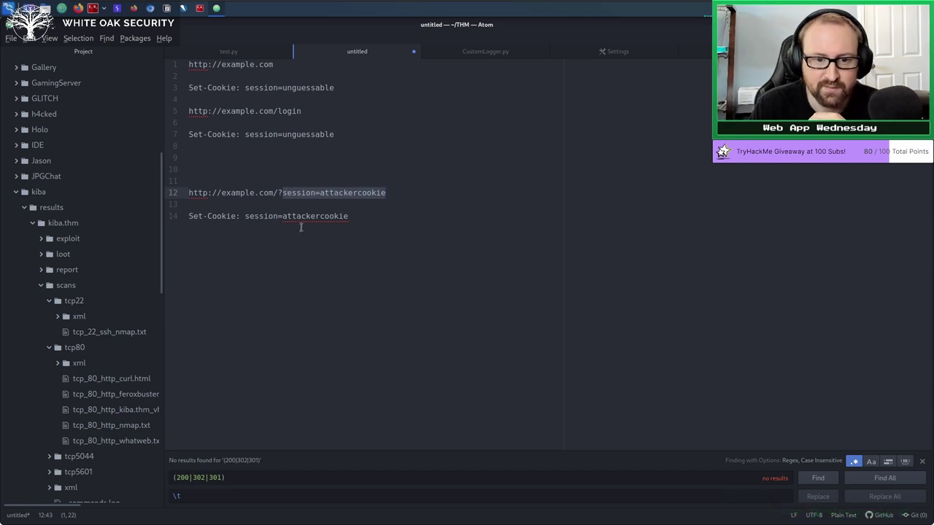
{"action": "left_click", "coordinate": [360, 216]}
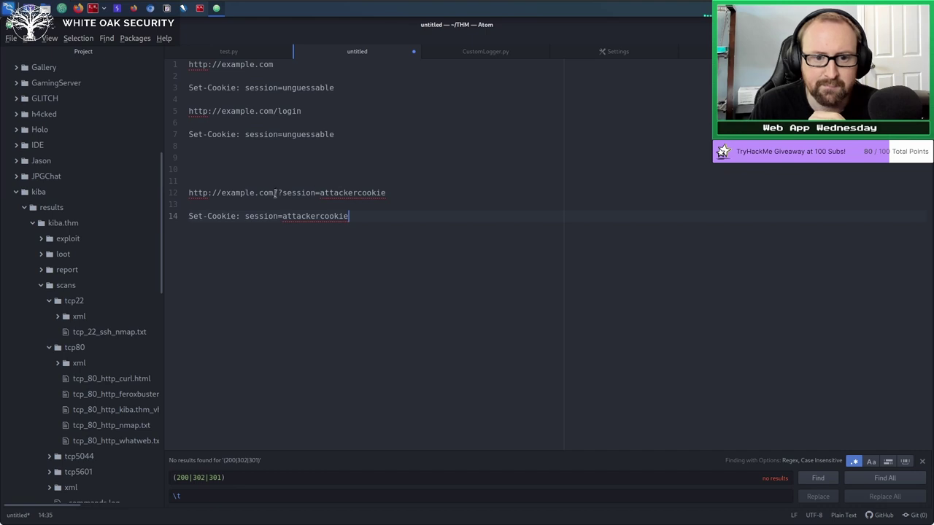
{"action": "left_click_drag", "start_coordinate": [284, 193], "coordinate": [389, 192]}
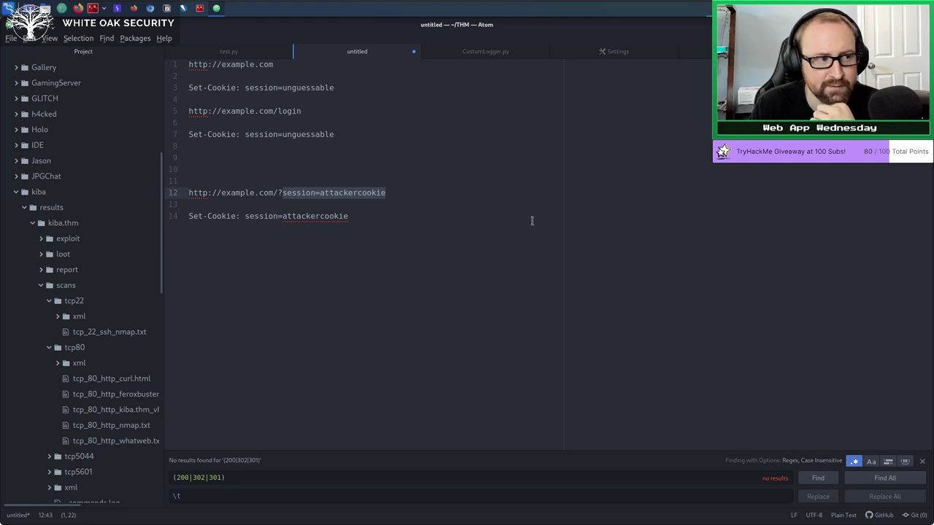
{"action": "left_click", "coordinate": [322, 194]}
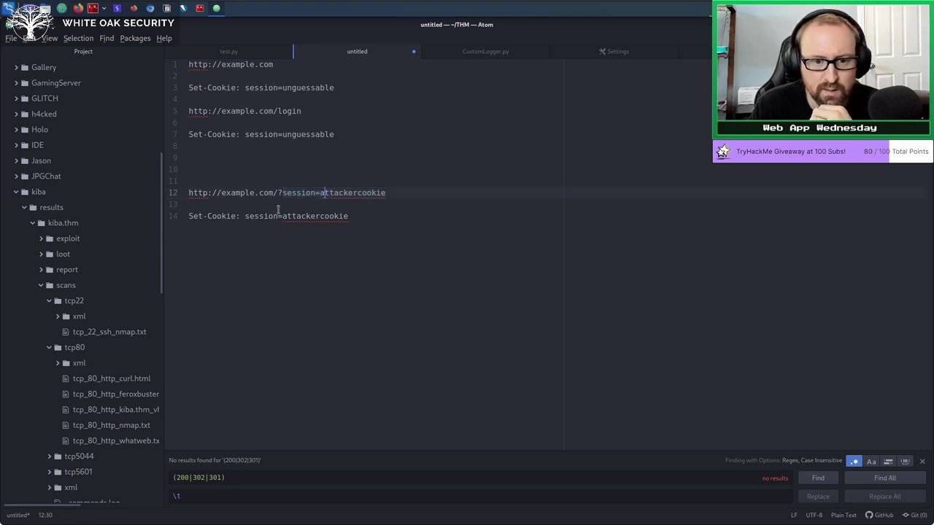
Change line 12's session=attackercookie to username=<a sample username>, then select 'session' on line 14.
{"action": "double_click", "coordinate": [305, 193]}
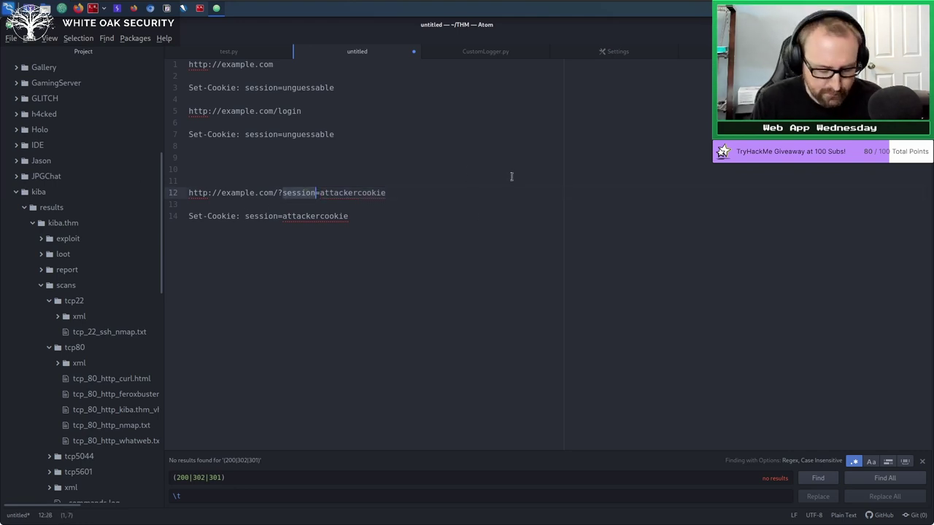
{"action": "type", "text": "username"}
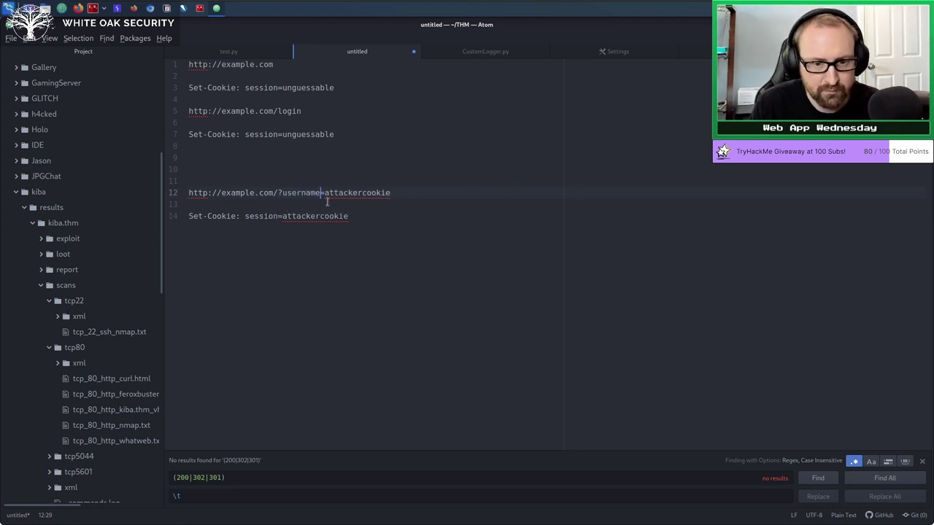
{"action": "double_click", "coordinate": [348, 192]}
{"action": "type", "text": "tib3rius"}
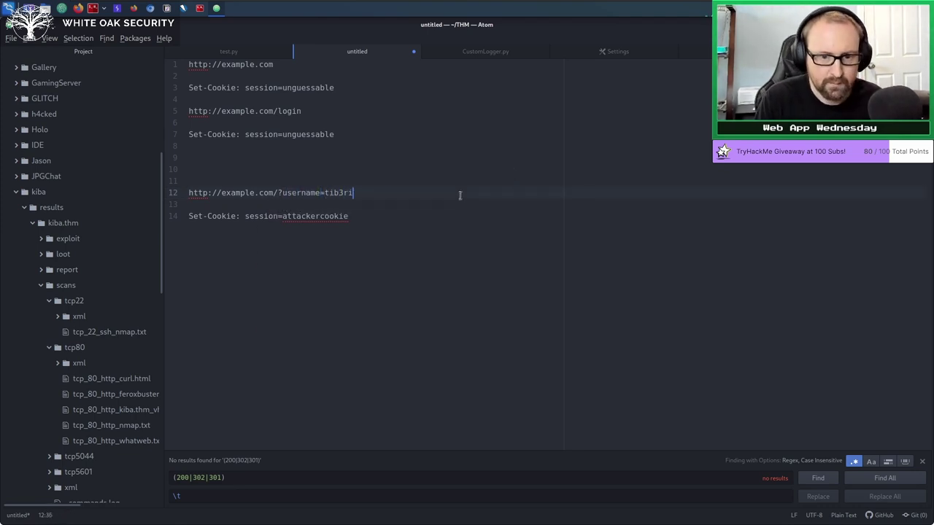
{"action": "double_click", "coordinate": [253, 216]}
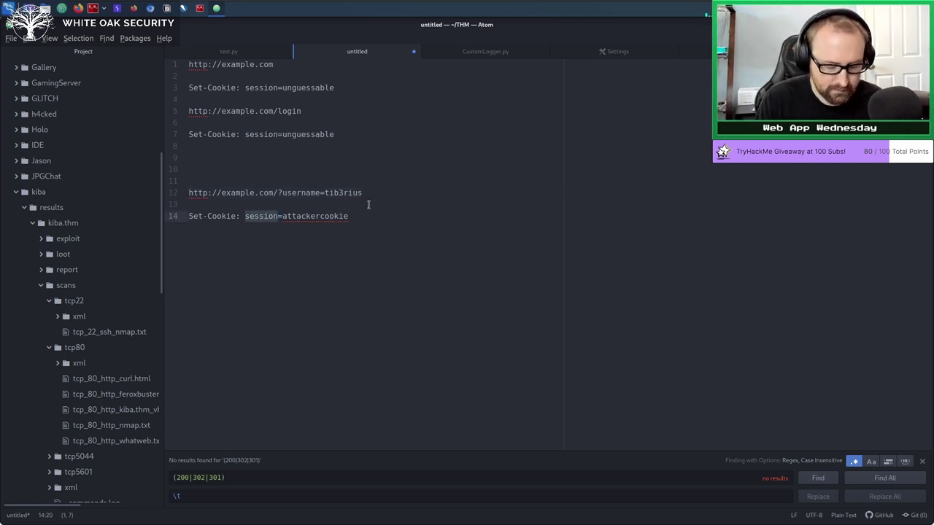
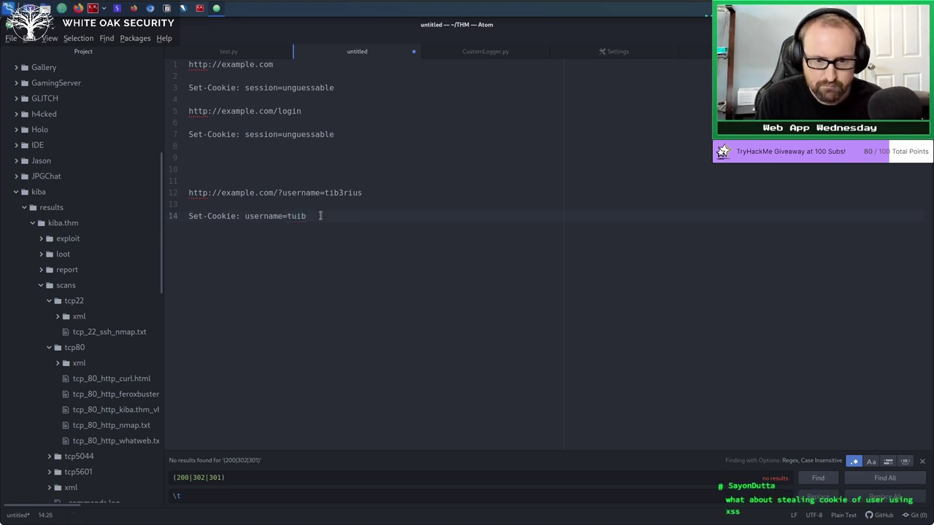
Change line 14 to a Set-Cookie username header matching the URL's username parameter.
{"action": "type", "text": "tib3r"}
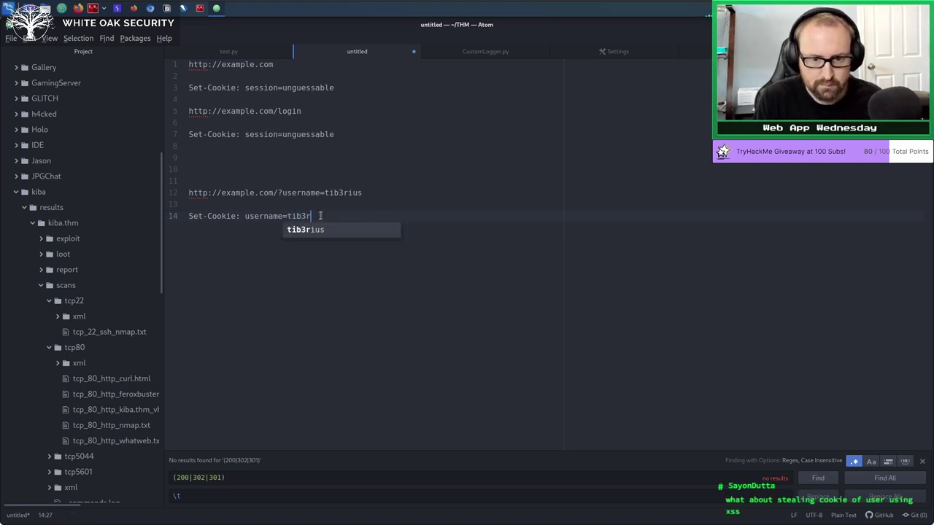
{"action": "type", "text": "ius"}
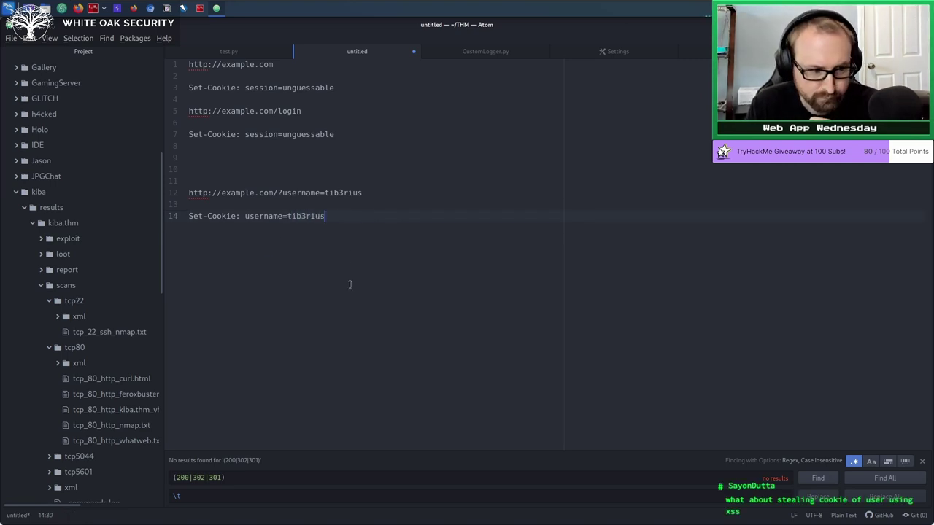
{"action": "left_click_drag", "start_coordinate": [380, 281], "coordinate": [353, 217]}
{"action": "left_click", "coordinate": [388, 340]}
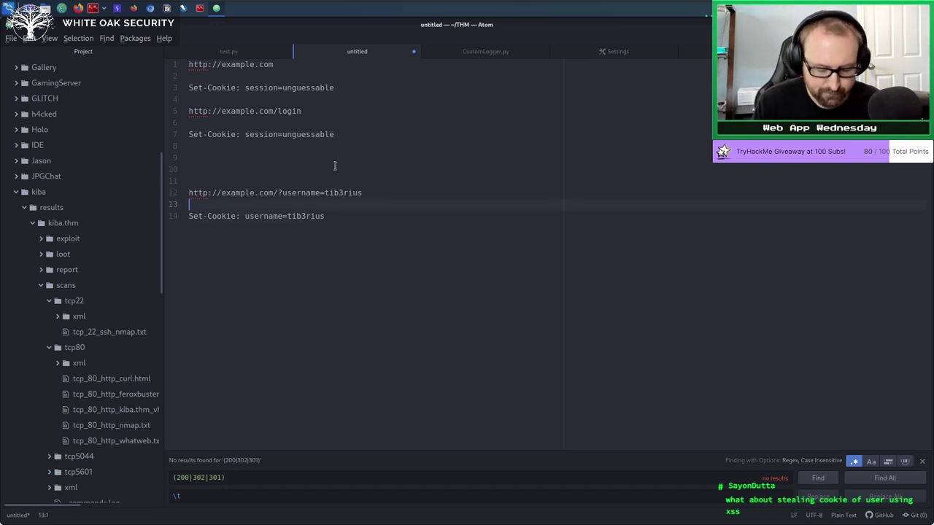
Insert 'Set-Cookie: session=unguessable' as a new line 14 above the username cookie line.
{"action": "key", "text": "Home"}
{"action": "key", "text": "Return"}
{"action": "key", "text": "Up"}
{"action": "type", "text": "Set-Cook"}
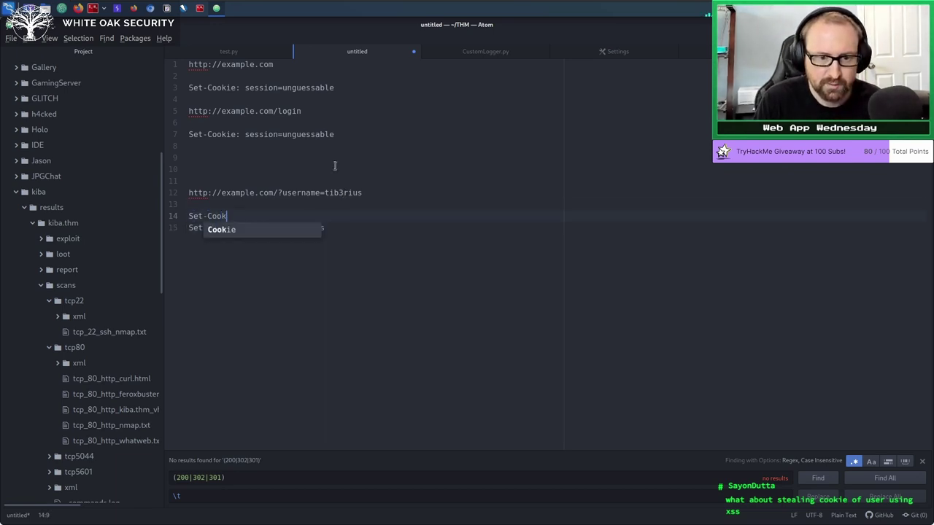
{"action": "type", "text": "ie: sessio"}
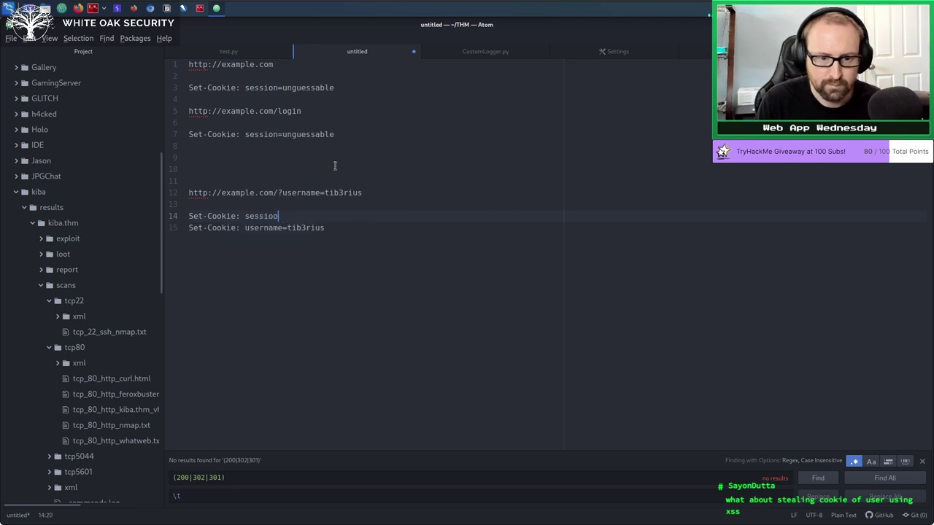
{"action": "type", "text": "n=unguessable"}
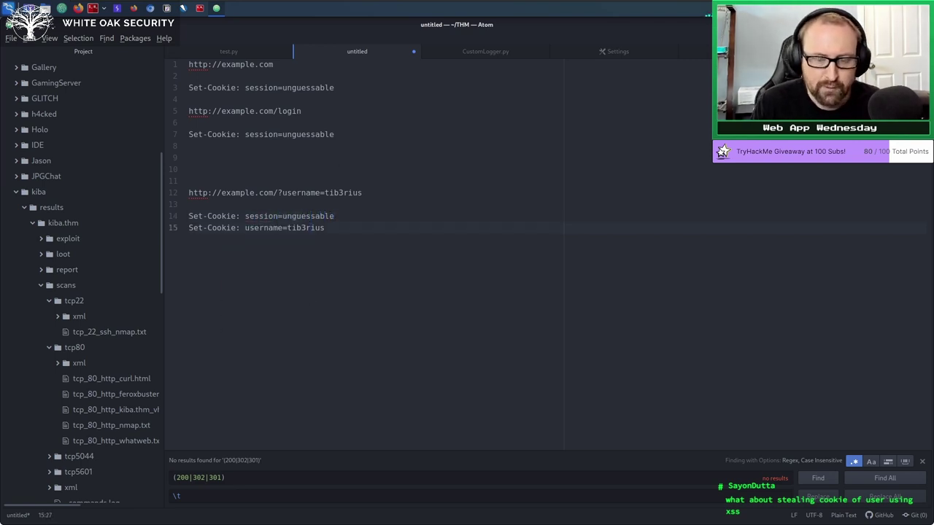
{"action": "left_click", "coordinate": [364, 193]}
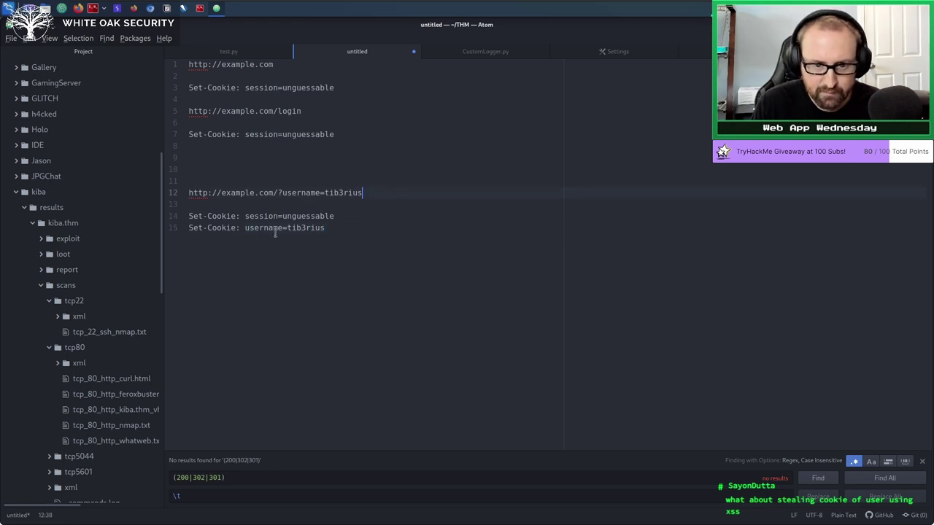
{"action": "left_click", "coordinate": [338, 231]}
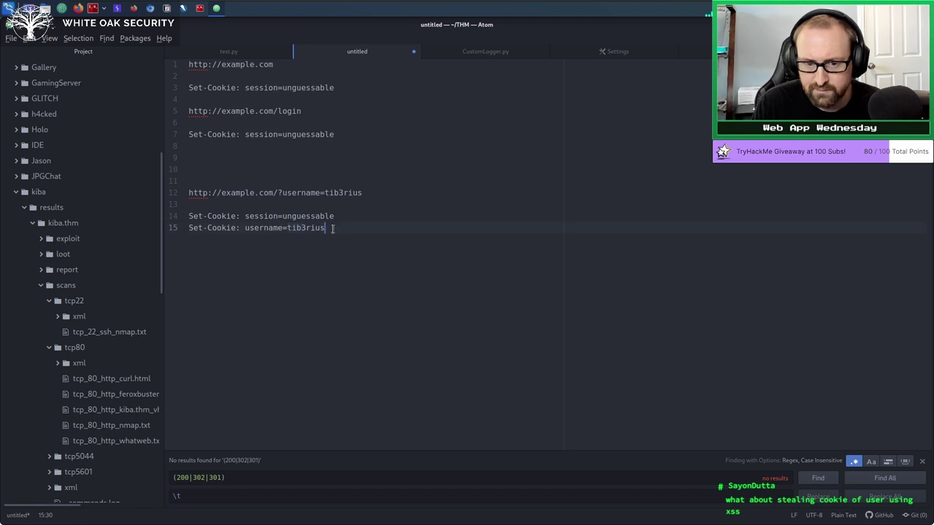
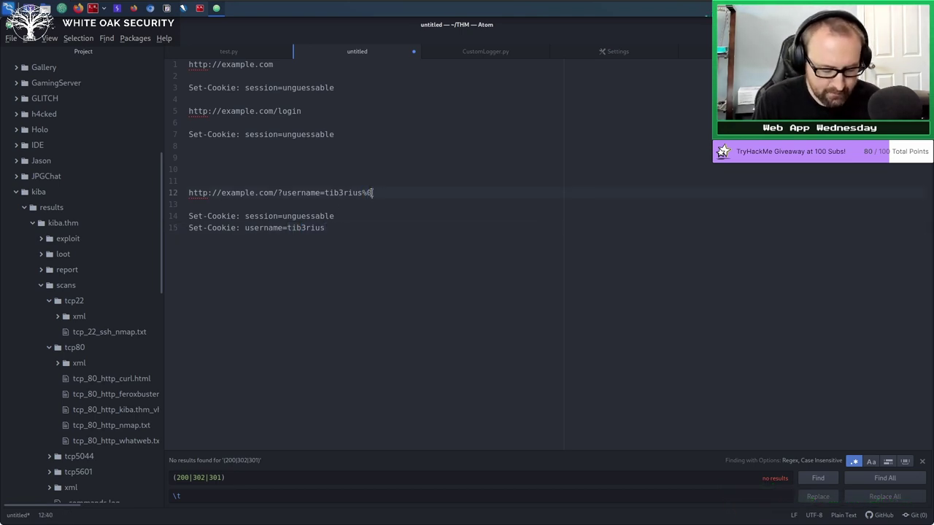
Append '%' after the '%0' in line 12's username value, continuing the %0D%0A encoding.
{"action": "type", "text": "%"}
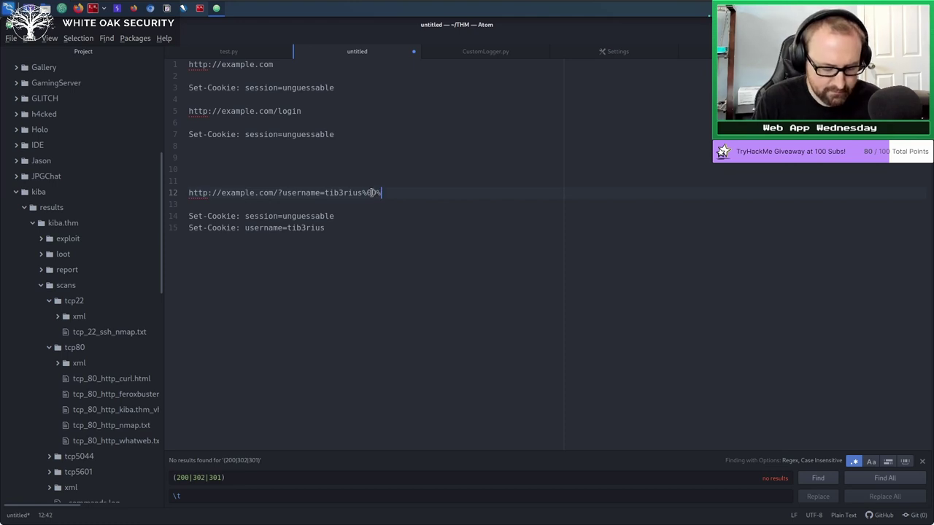
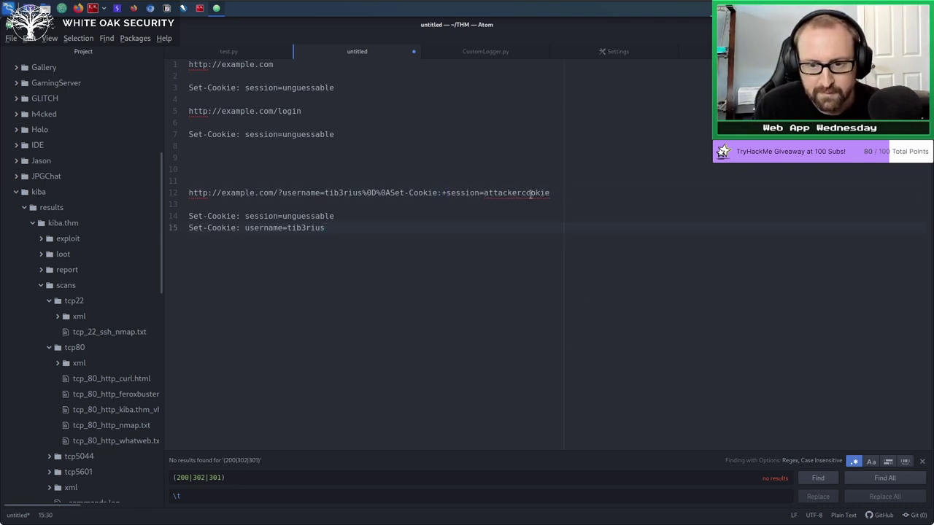
Select the injected payload on line 12, from 'tib3rius' through 'session=attackercookie'.
{"action": "left_click_drag", "start_coordinate": [550, 193], "coordinate": [326, 193]}
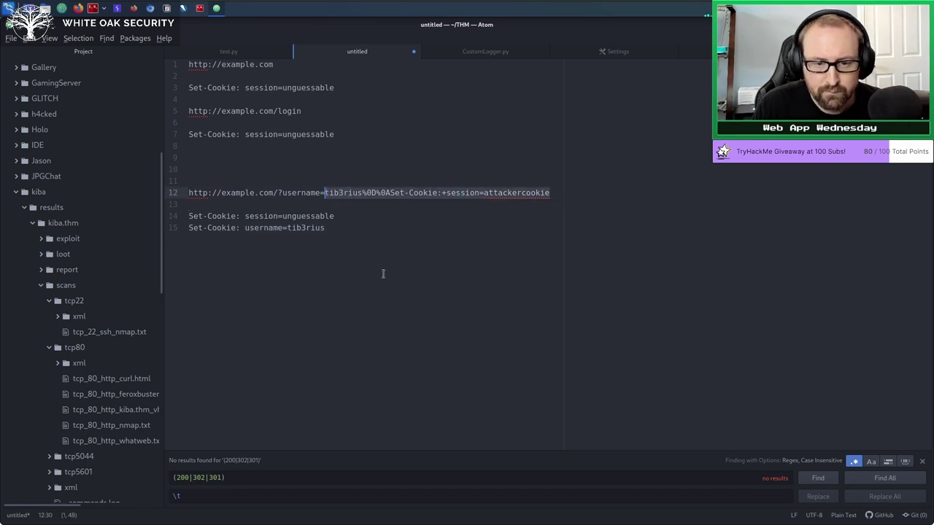
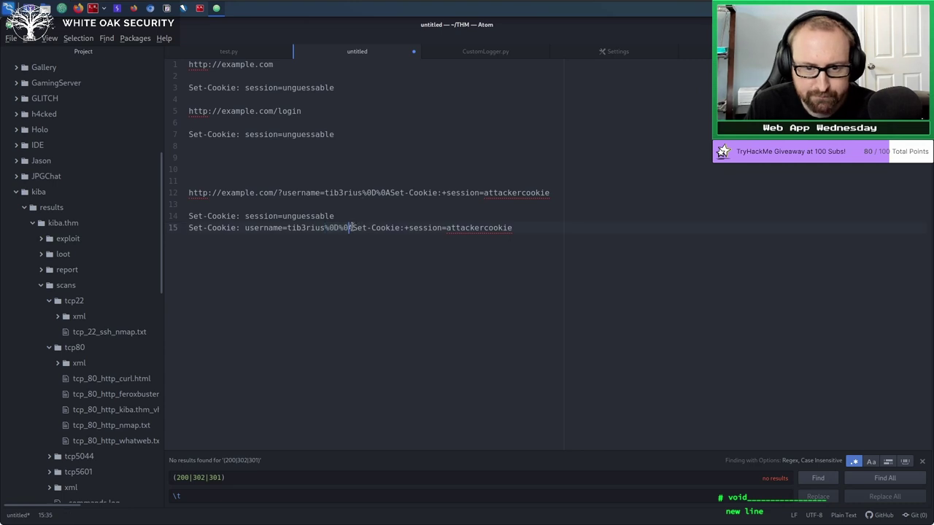
Replace the %0D%0A after tib3rius with a line break, moving Set-Cookie:+session=attackercookie onto line 16.
{"action": "left_click_drag", "start_coordinate": [351, 228], "coordinate": [320, 227]}
{"action": "type", "text": "s"}
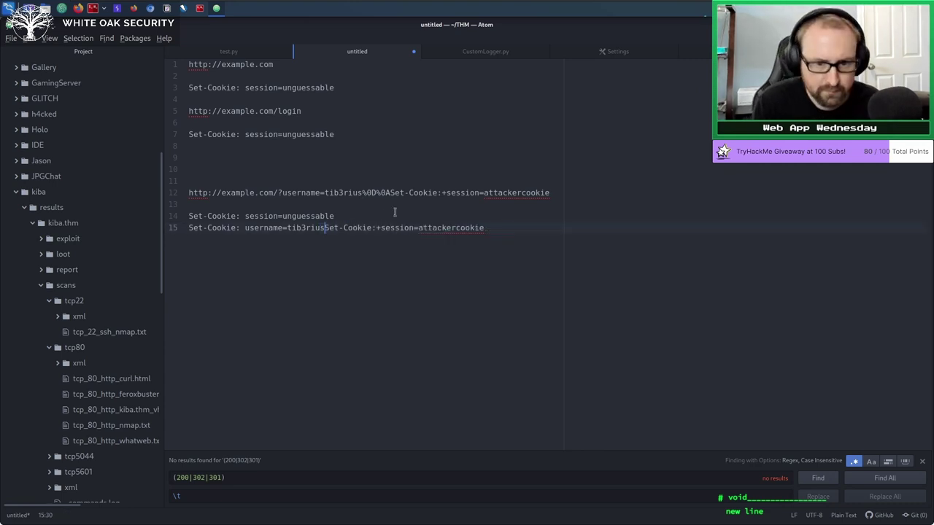
{"action": "key", "text": "Return"}
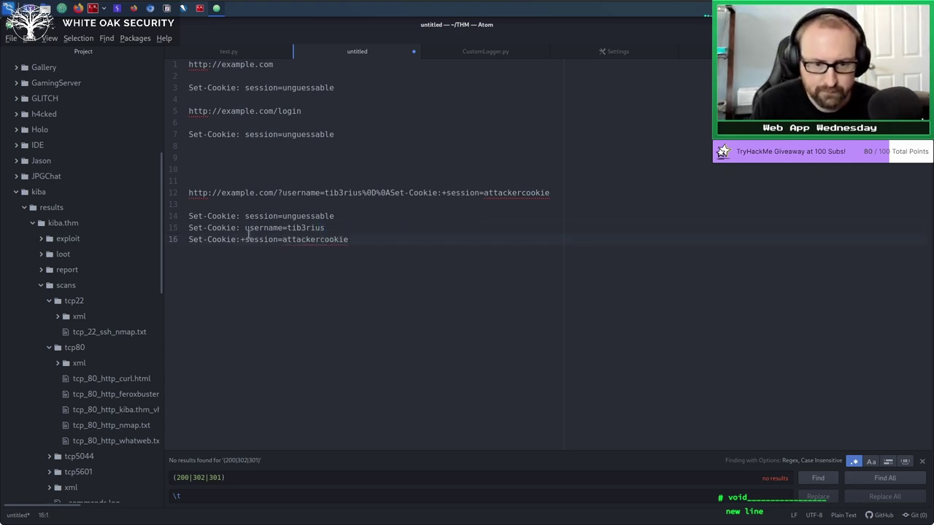
{"action": "double_click", "coordinate": [248, 242]}
{"action": "left_click", "coordinate": [242, 242]}
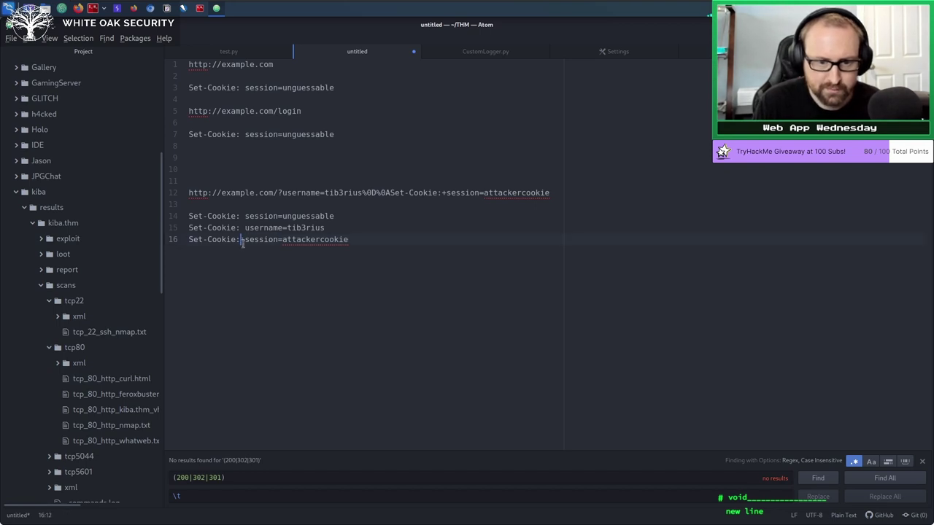
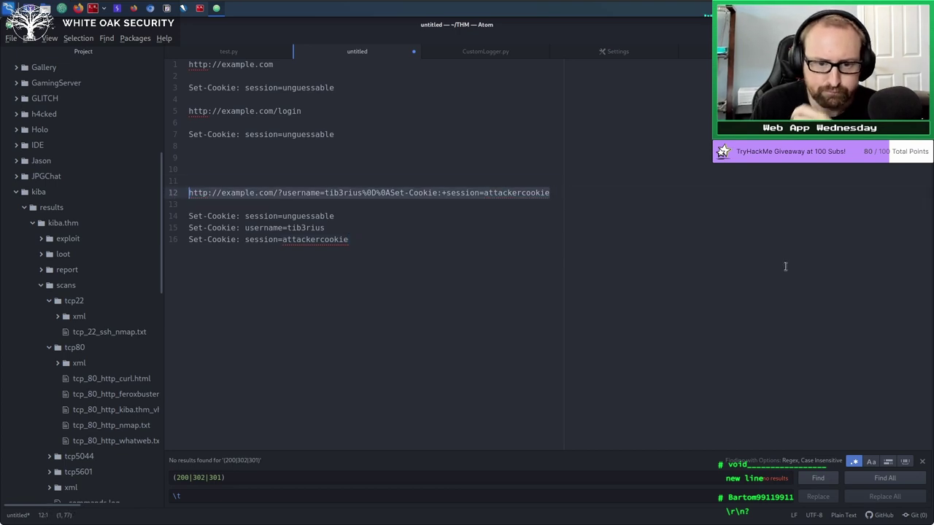
{"action": "left_click", "coordinate": [785, 266]}
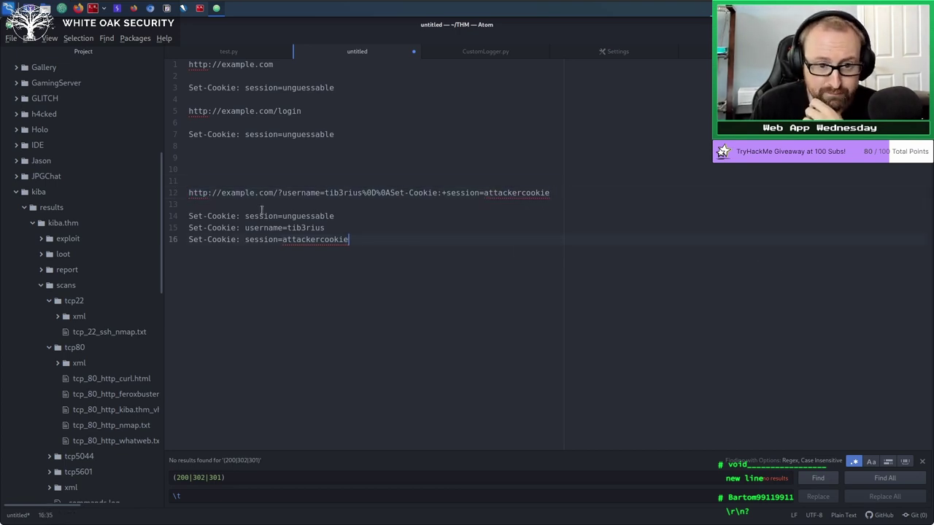
{"action": "triple_click", "coordinate": [189, 216]}
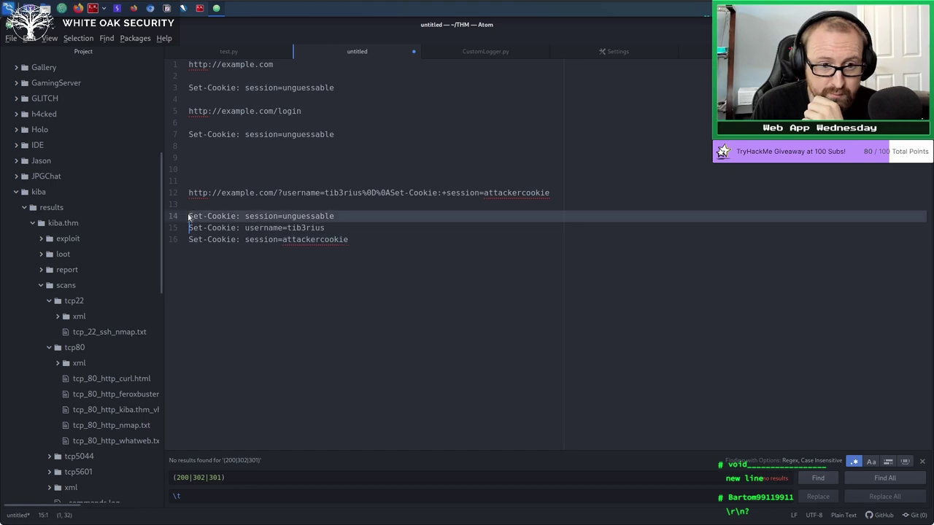
{"action": "left_click", "coordinate": [264, 208]}
{"action": "double_click", "coordinate": [260, 216]}
{"action": "double_click", "coordinate": [301, 216]}
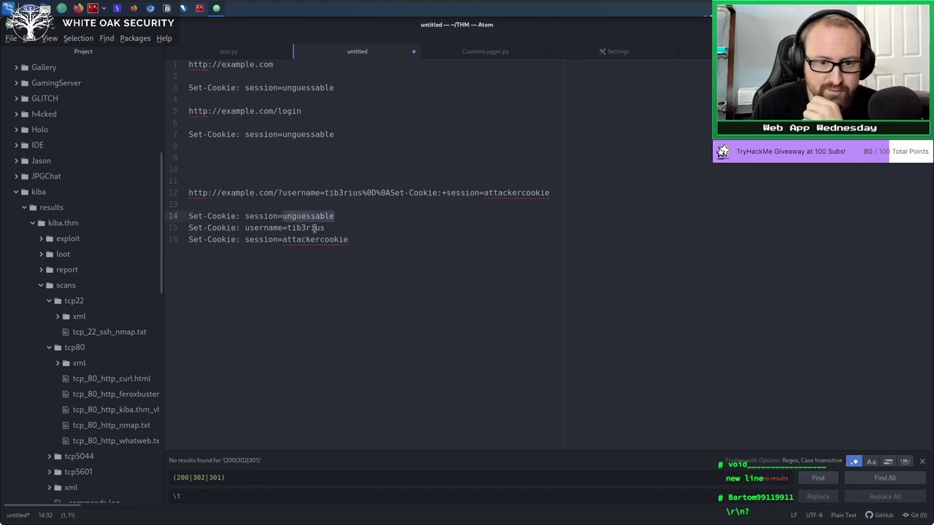
{"action": "double_click", "coordinate": [314, 228]}
{"action": "left_click", "coordinate": [252, 239]}
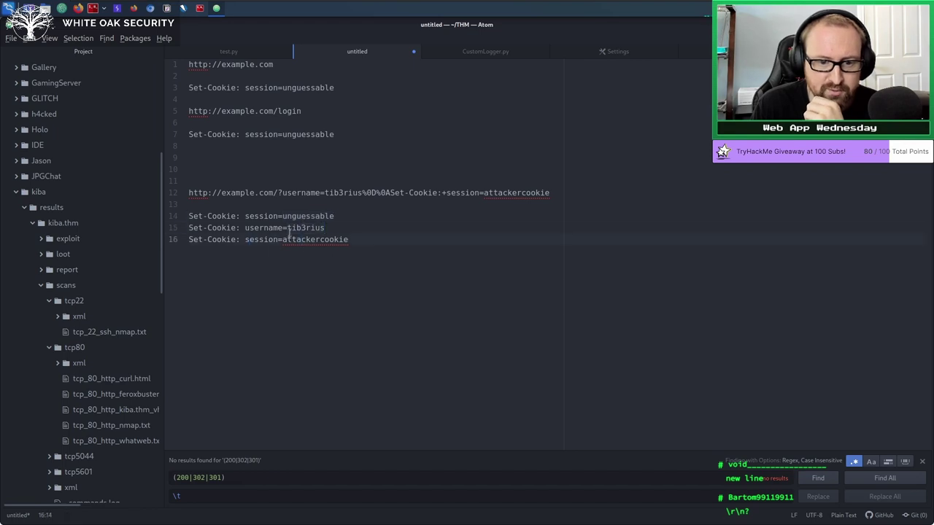
{"action": "left_click_drag", "start_coordinate": [282, 241], "coordinate": [353, 244]}
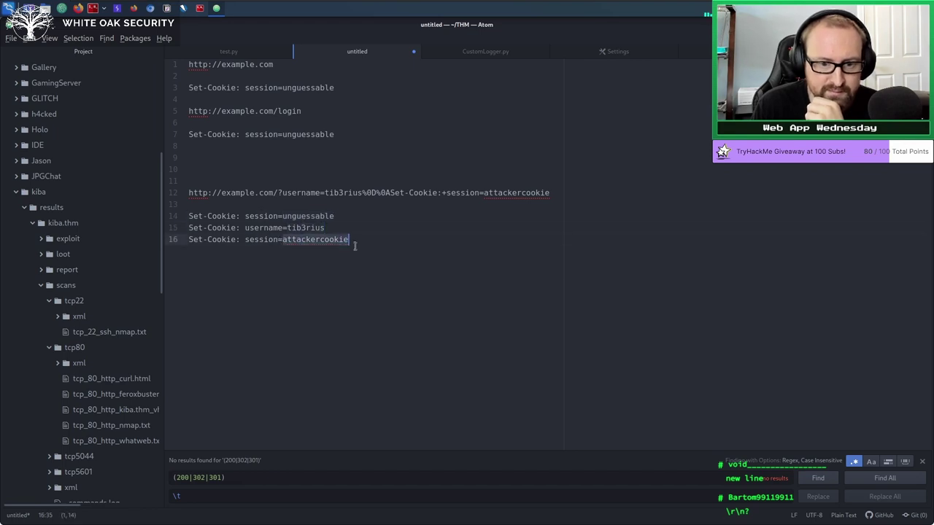
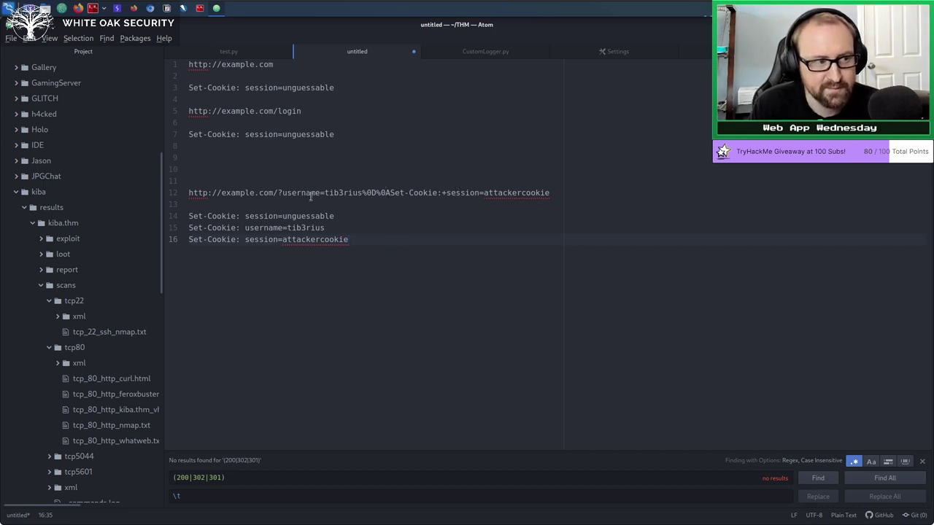
Select the encoded CRLF sequence %0D%0A in the line 12 payload URL.
{"action": "left_click_drag", "start_coordinate": [392, 193], "coordinate": [367, 194]}
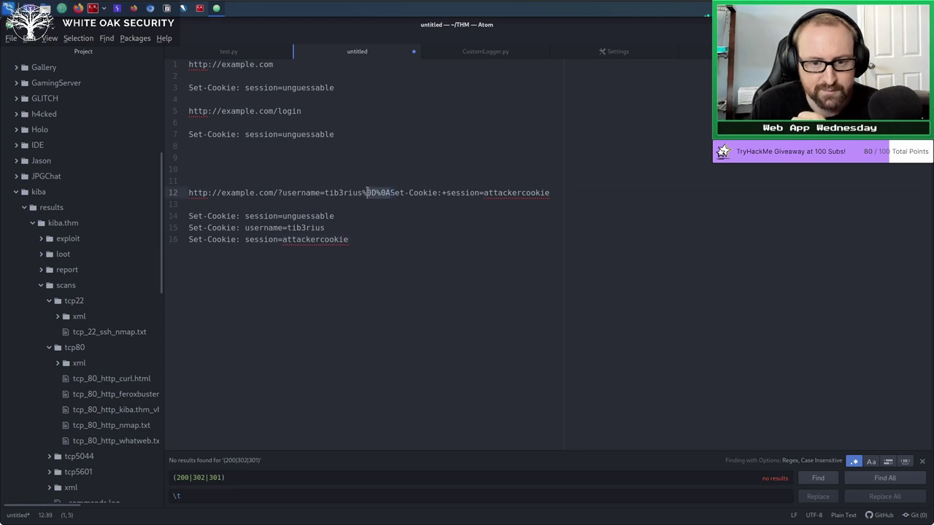
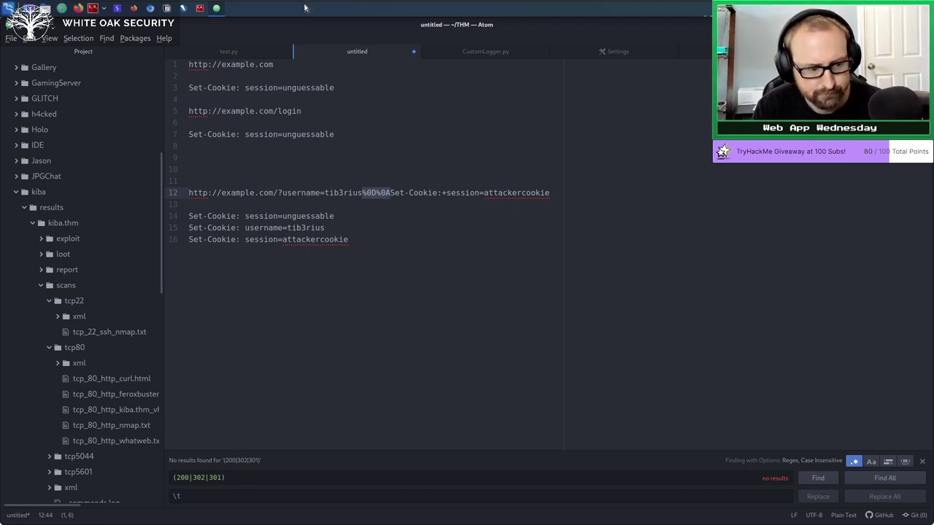
Select all 16 lines of the CRLF Set-Cookie injection notes and delete them.
{"action": "mouse_move", "coordinate": [386, 5]}
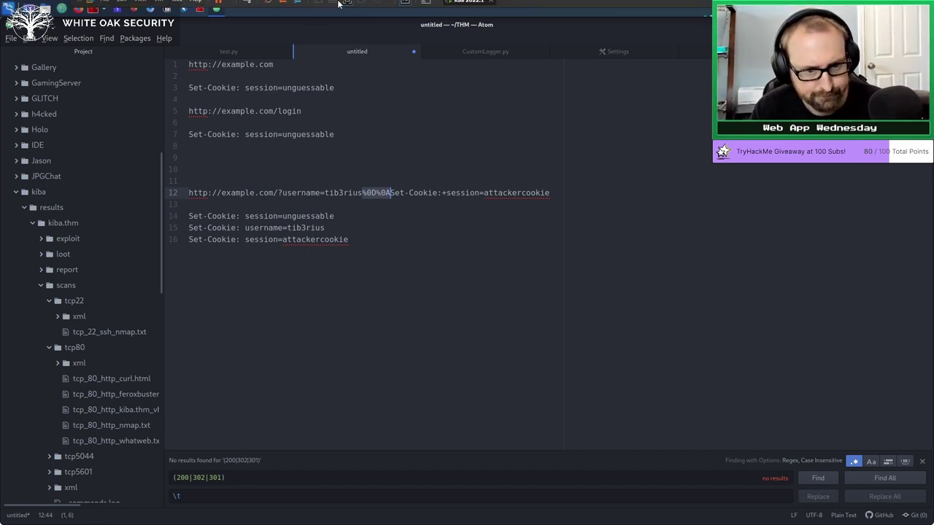
{"action": "left_click", "coordinate": [470, 279]}
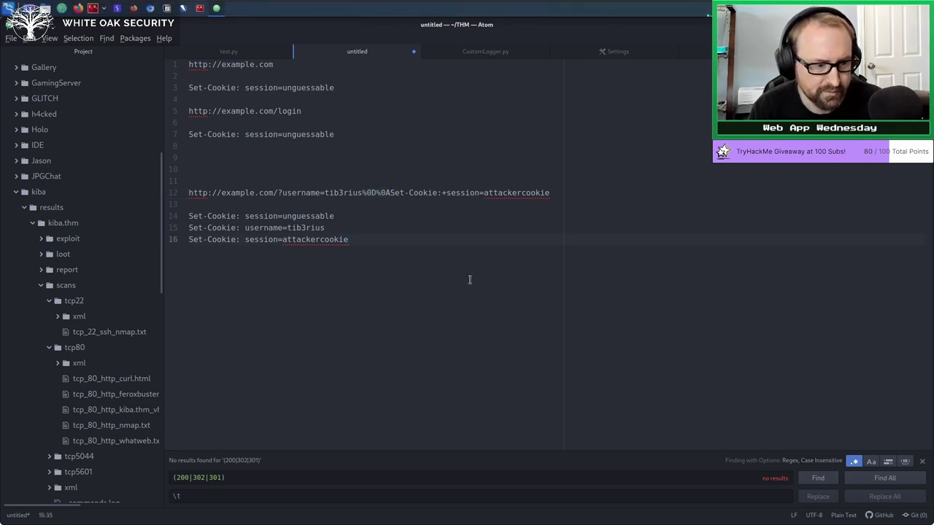
{"action": "key", "text": "ctrl+a"}
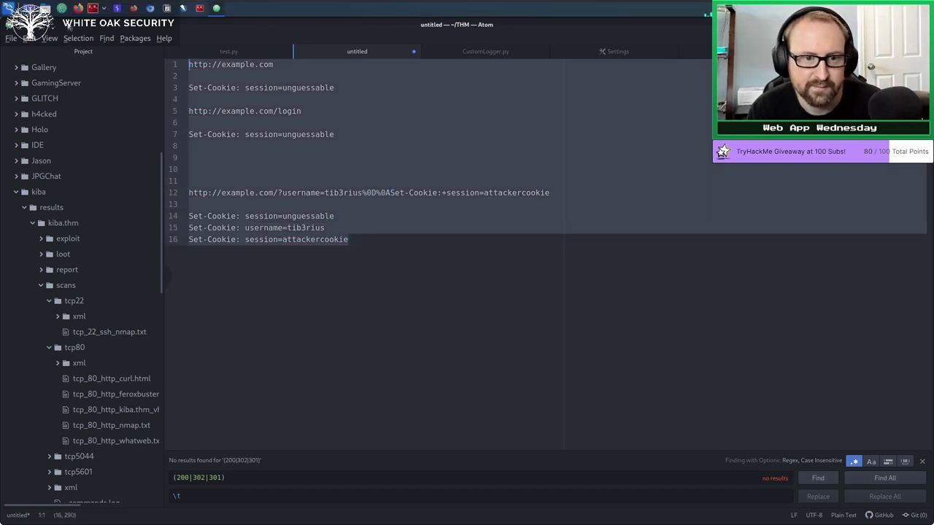
{"action": "key", "text": "BackSpace"}
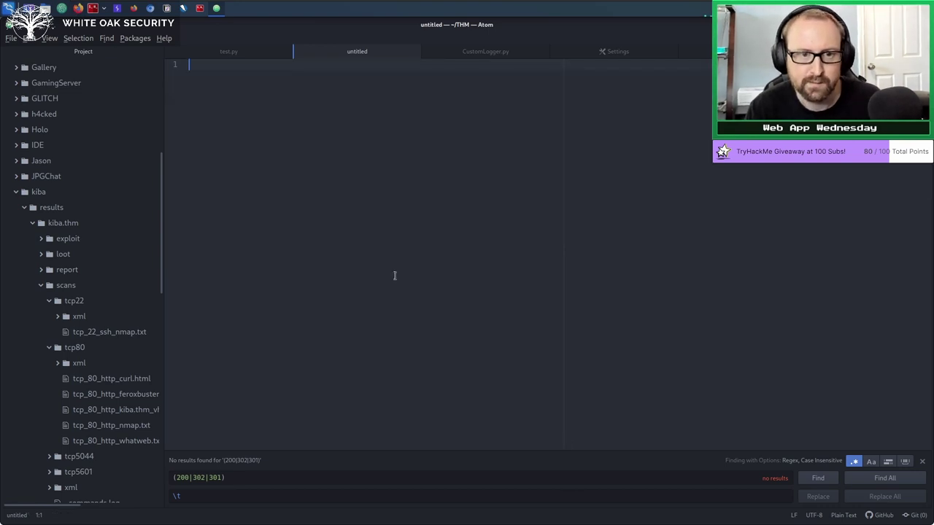
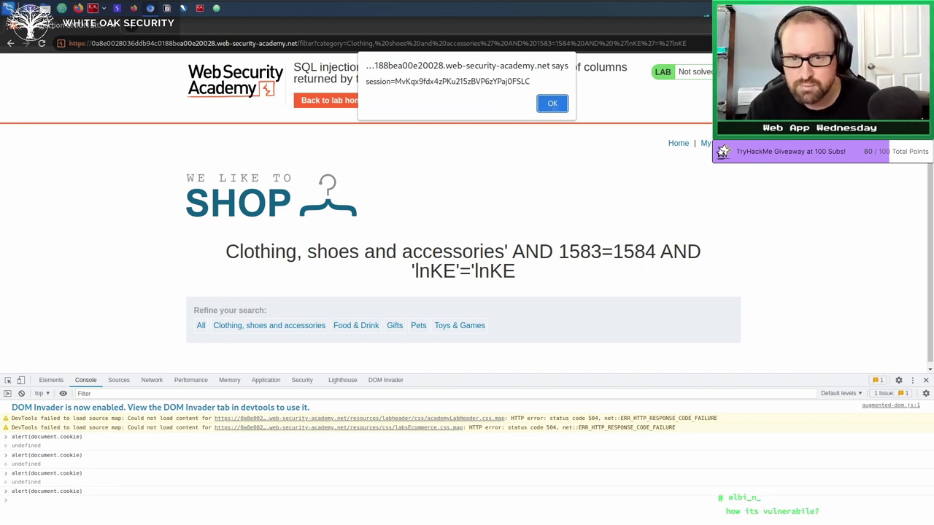
Dismiss the alert box displaying the session cookie value.
{"action": "key", "text": "Return"}
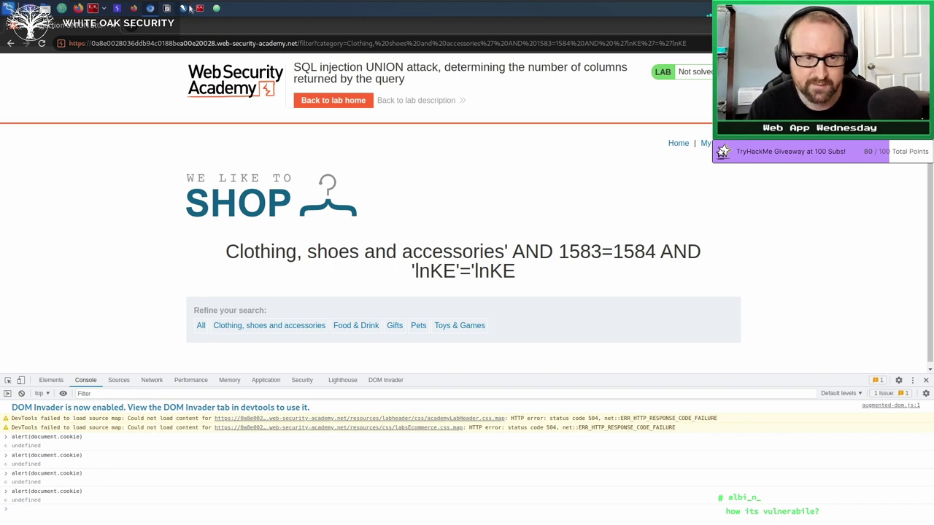
In Atom's untitled file, start an <img tag on line 4, then backspace part of it.
{"action": "left_click", "coordinate": [217, 9]}
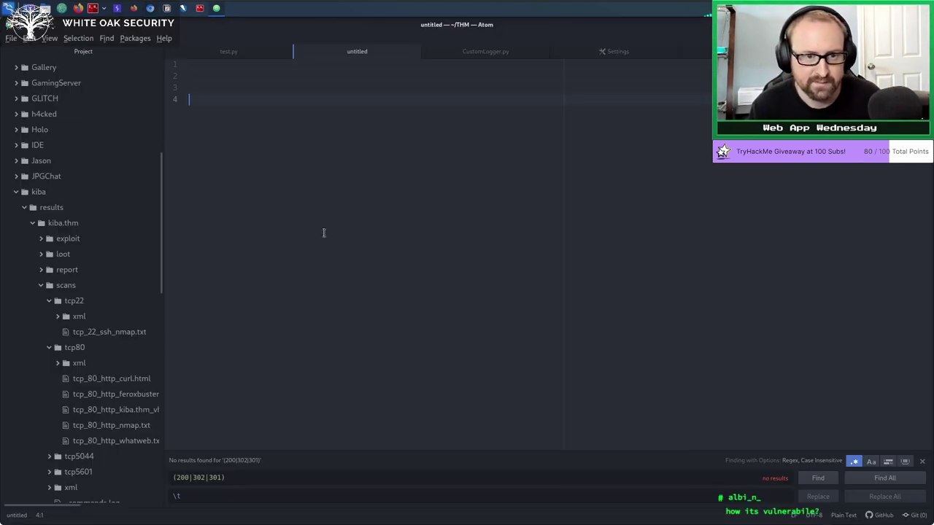
{"action": "type", "text": "<img"}
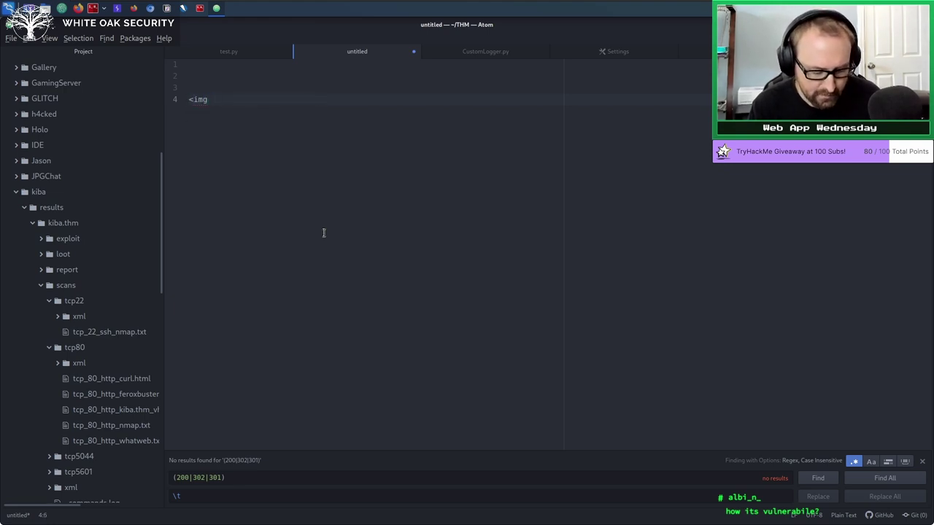
{"action": "key", "text": "BackSpace"}
{"action": "key", "text": "BackSpace"}
{"action": "key", "text": "BackSpace"}
{"action": "key", "text": "BackSpace"}
{"action": "key", "text": "BackSpace"}
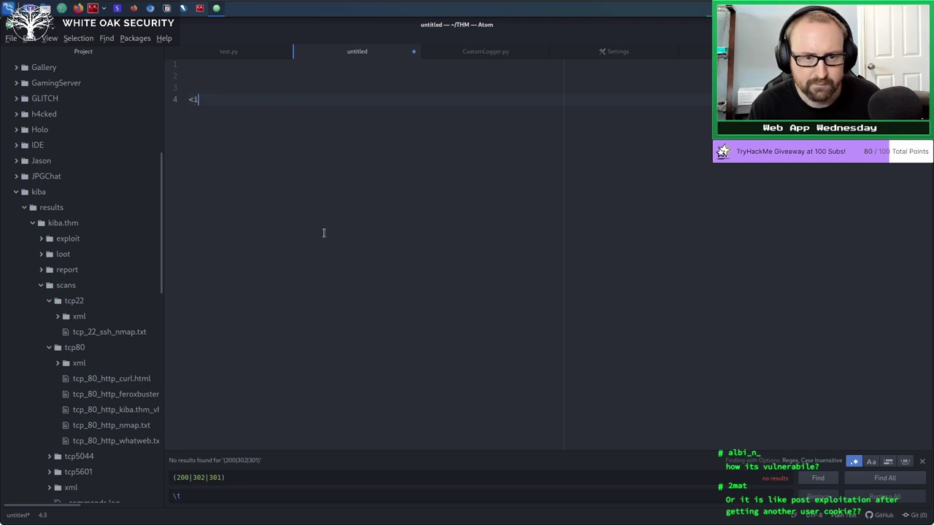
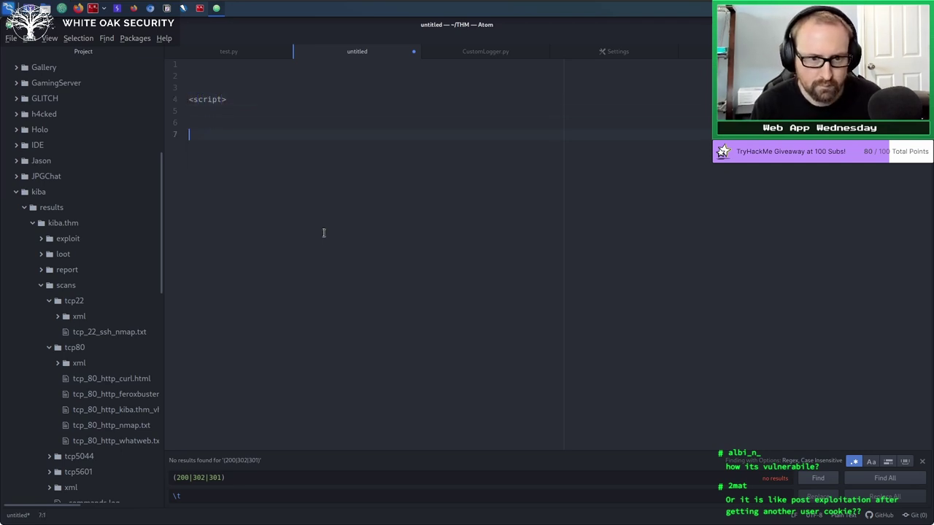
Add the closing </script> tag on line 7 and move back up inside the script block.
{"action": "type", "text": "/script>"}
{"action": "key", "text": "Up"}
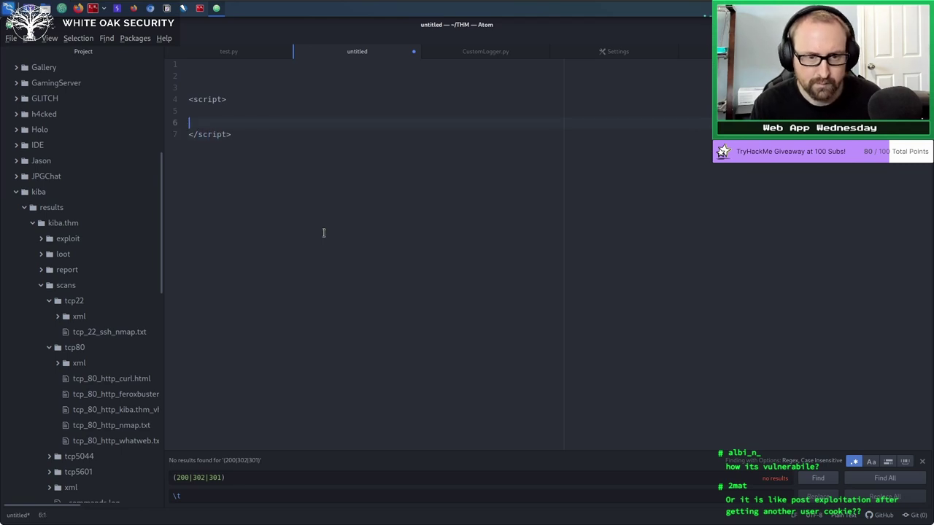
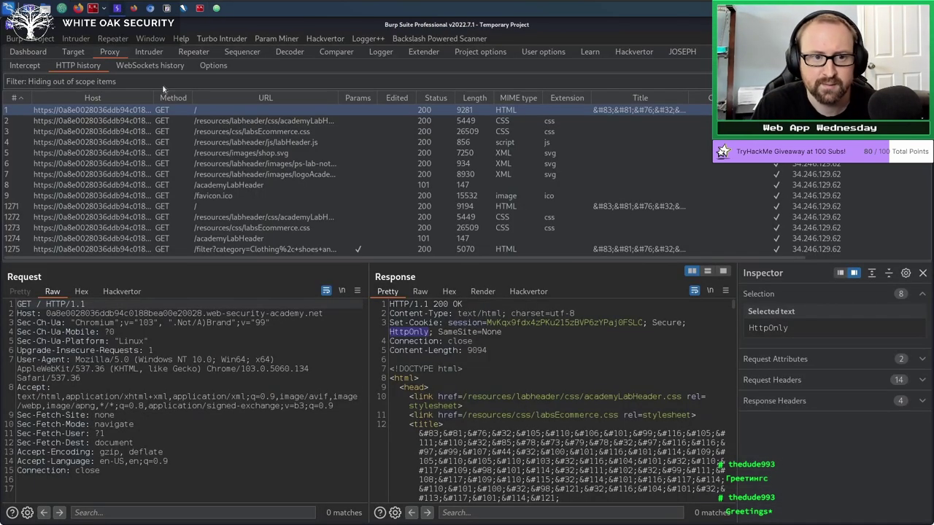
Go to the Extender's BApp Store and show the JOSEPH extension's Attacker welcome page.
{"action": "left_click", "coordinate": [424, 52]}
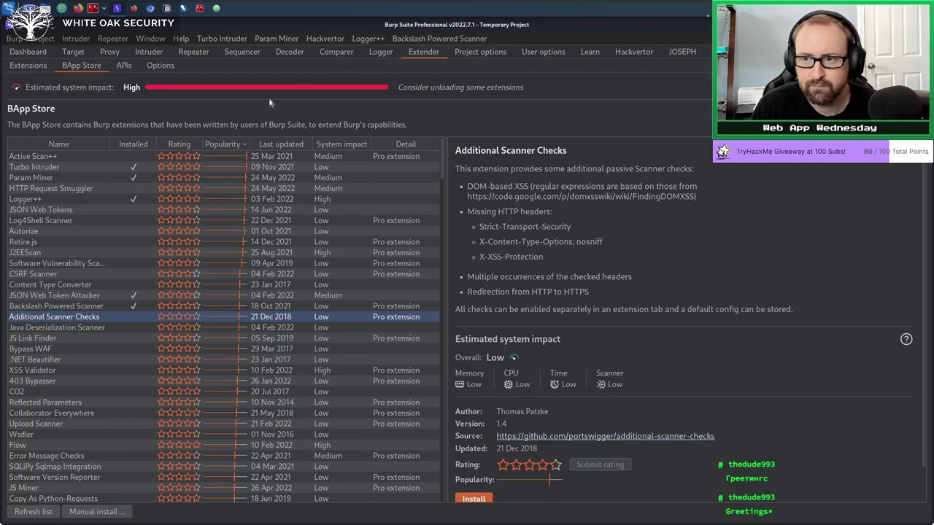
{"action": "left_click", "coordinate": [681, 52]}
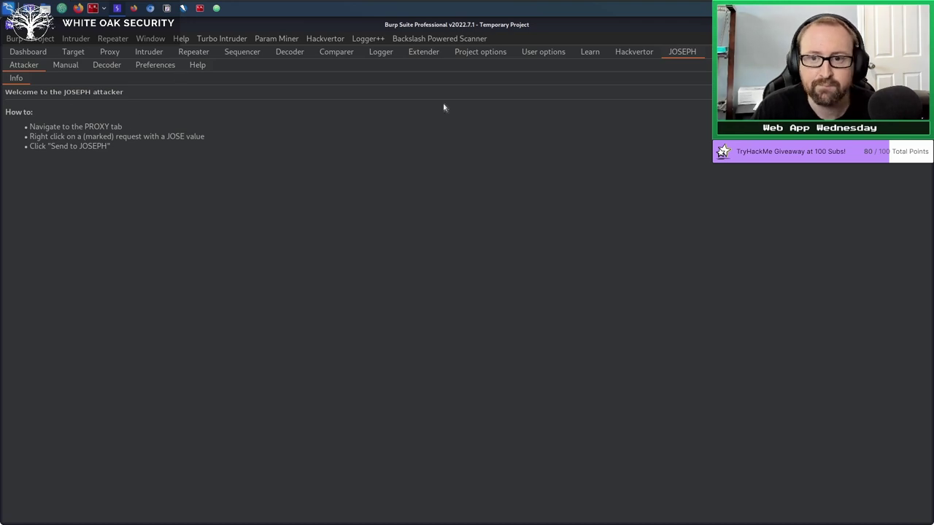
Return to the BApp Store listing and view the AuthMatrix extension's details.
{"action": "left_click", "coordinate": [430, 55]}
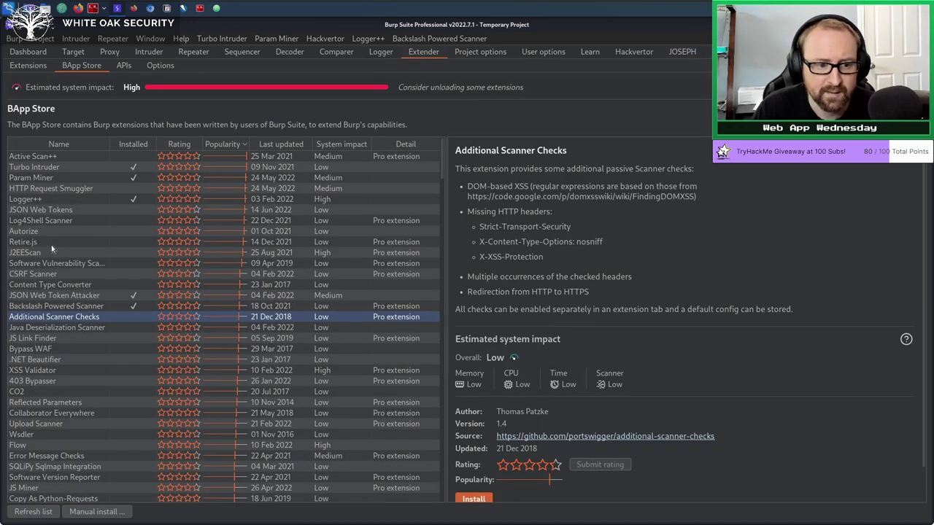
{"action": "scroll", "coordinate": [110, 306], "scroll_direction": "down", "scroll_amount": 8}
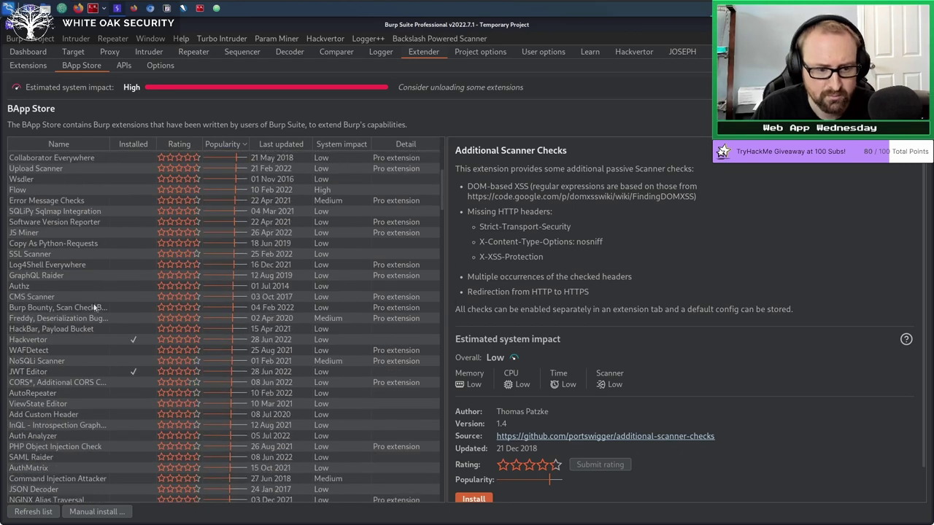
{"action": "left_click", "coordinate": [39, 468]}
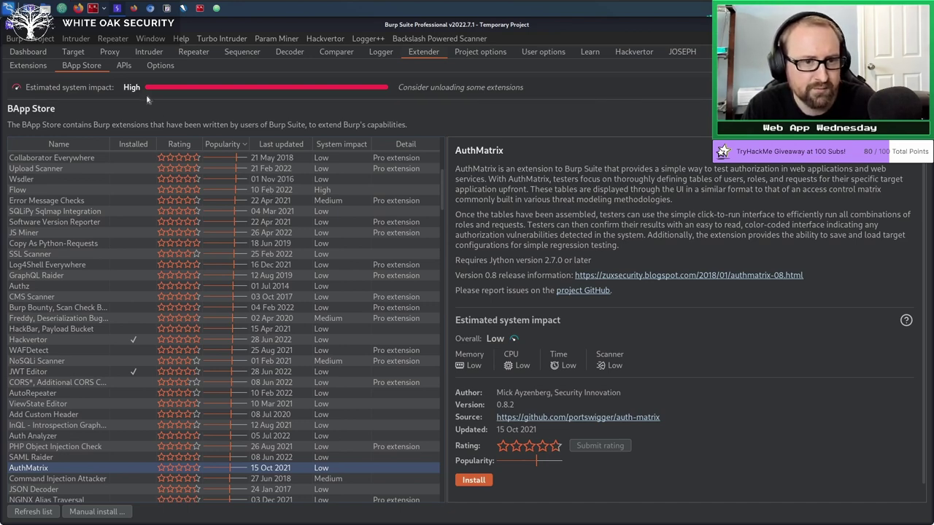
Compare the Param Miner and HTTP Request Smuggler descriptions, then view Retire.js details.
{"action": "scroll", "coordinate": [149, 313], "scroll_direction": "up", "scroll_amount": 8}
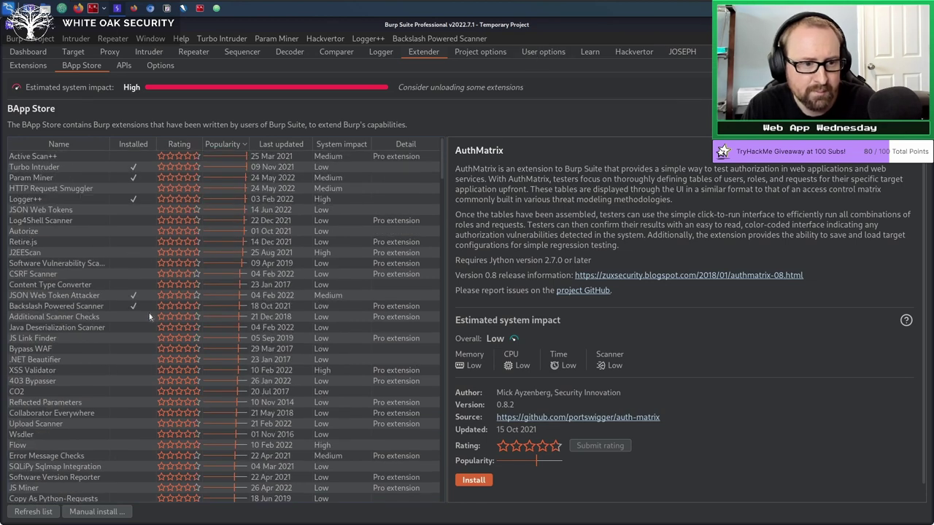
{"action": "left_click", "coordinate": [40, 178]}
{"action": "left_click", "coordinate": [58, 189]}
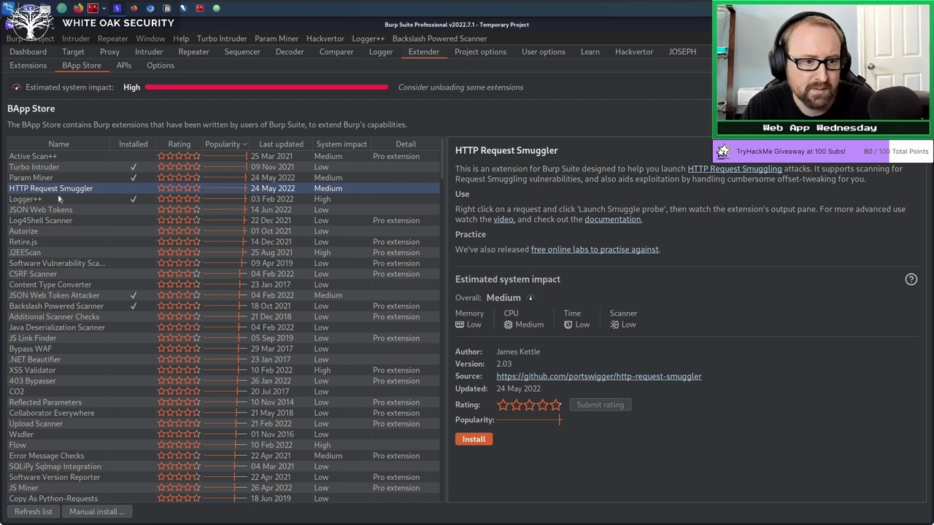
{"action": "left_click", "coordinate": [42, 178]}
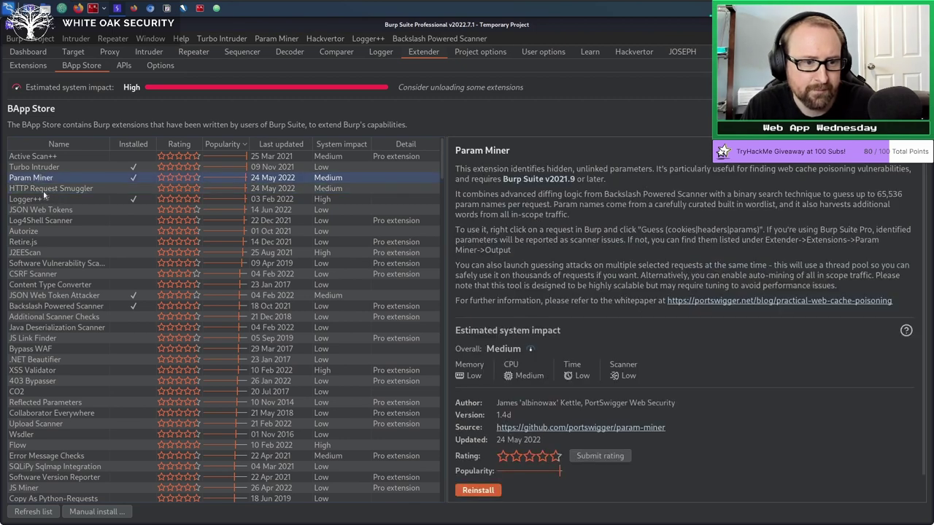
{"action": "left_click", "coordinate": [47, 189]}
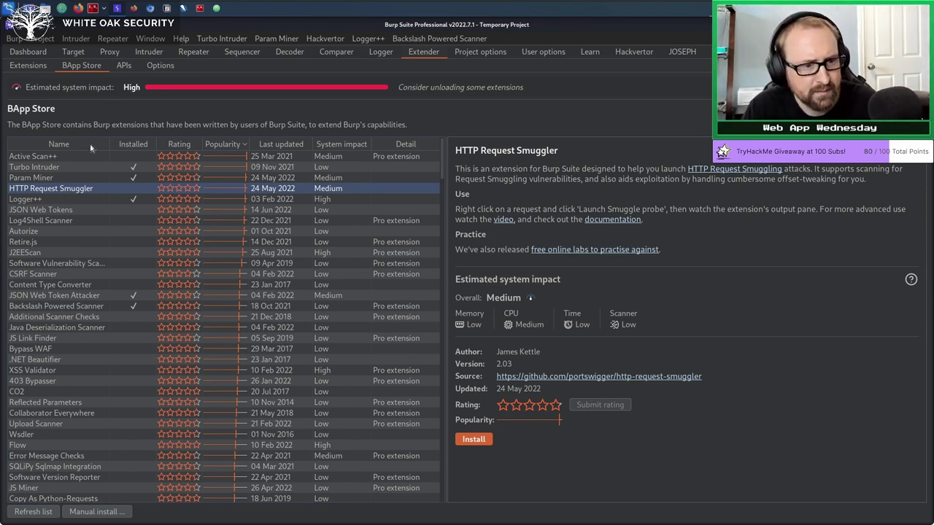
{"action": "left_click", "coordinate": [37, 243]}
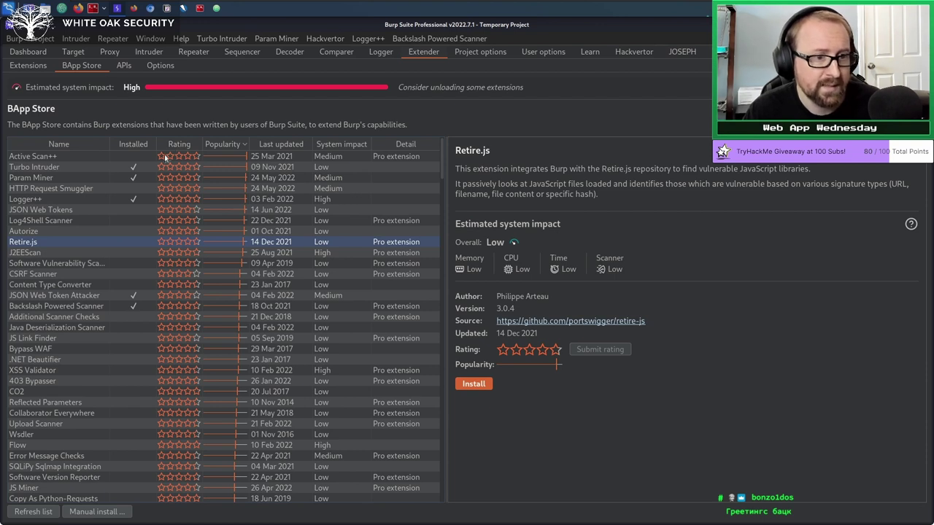
{"action": "left_click", "coordinate": [24, 41]}
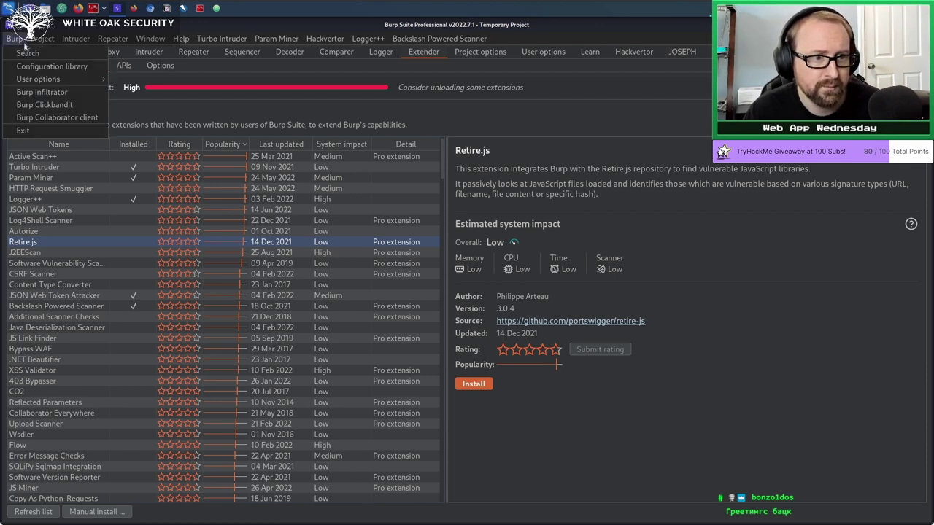
{"action": "left_click", "coordinate": [51, 67]}
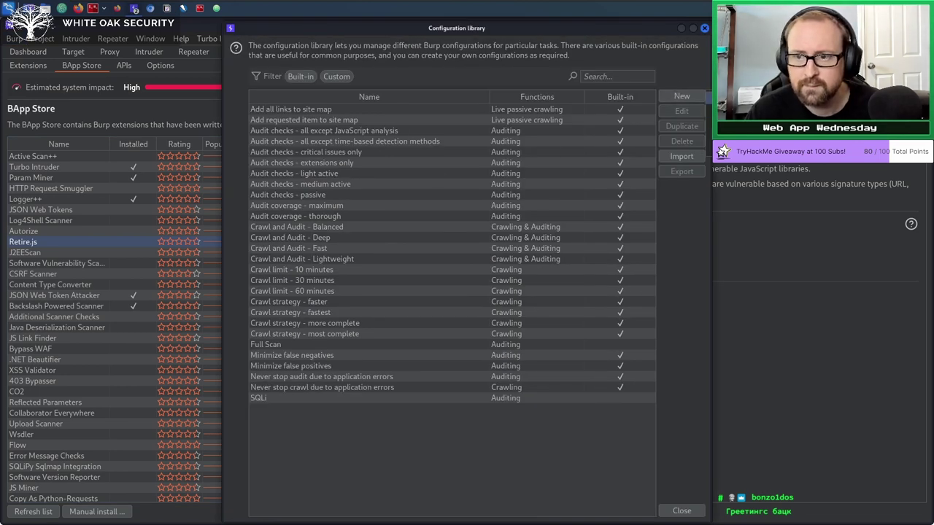
{"action": "left_click", "coordinate": [690, 96]}
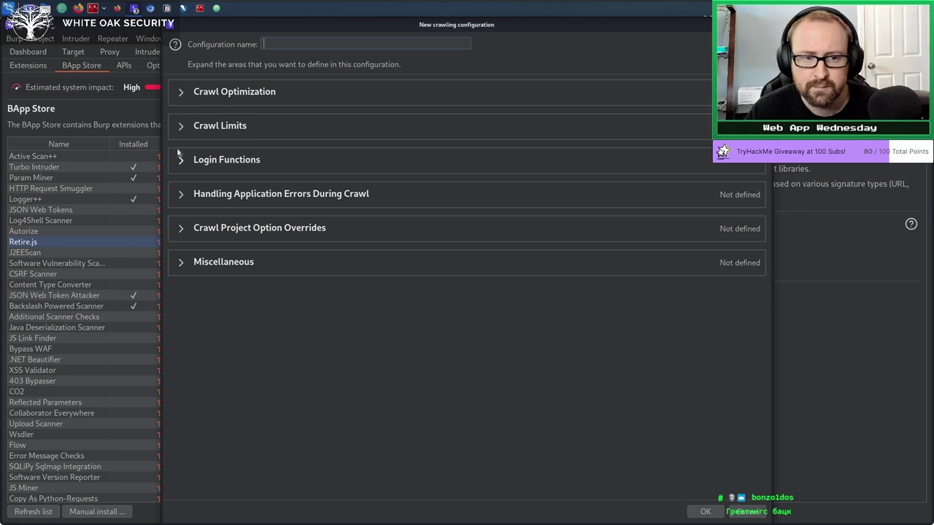
{"action": "left_click", "coordinate": [744, 511]}
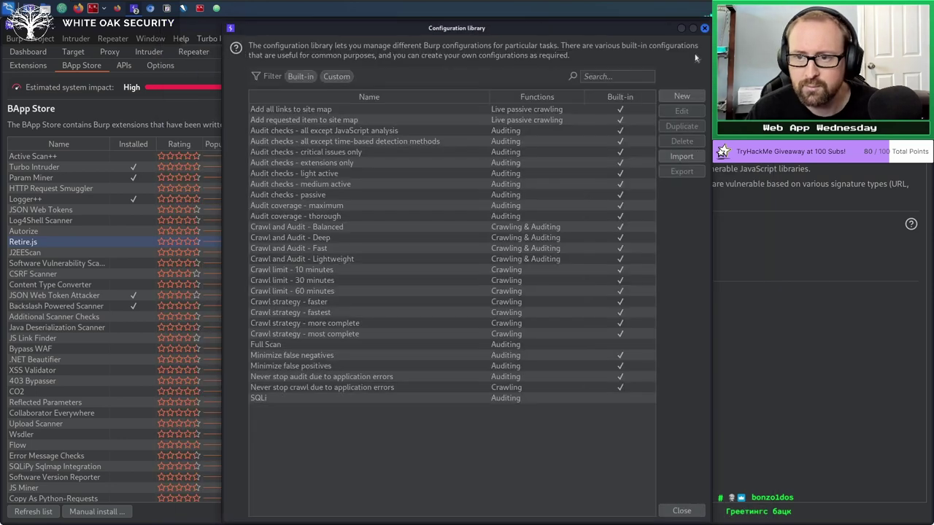
{"action": "left_click", "coordinate": [681, 96]}
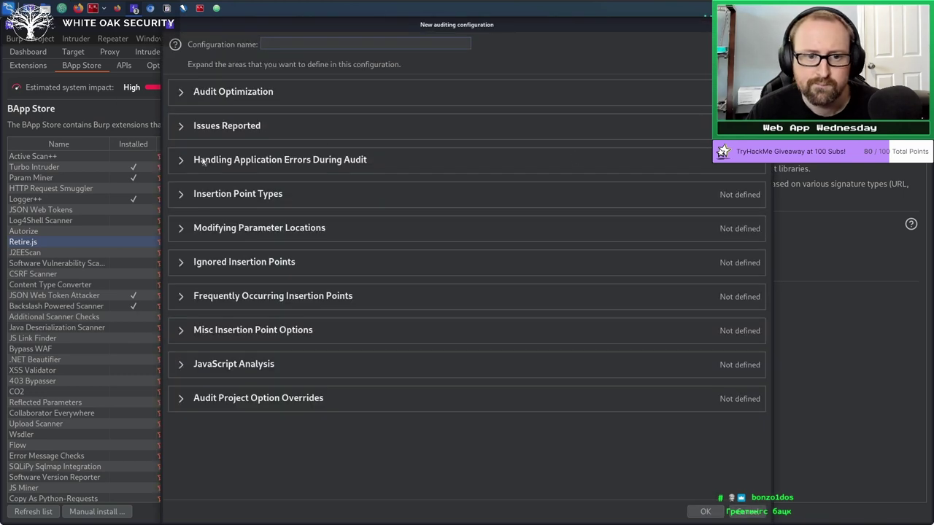
{"action": "left_click", "coordinate": [182, 127]}
{"action": "left_click", "coordinate": [206, 267]}
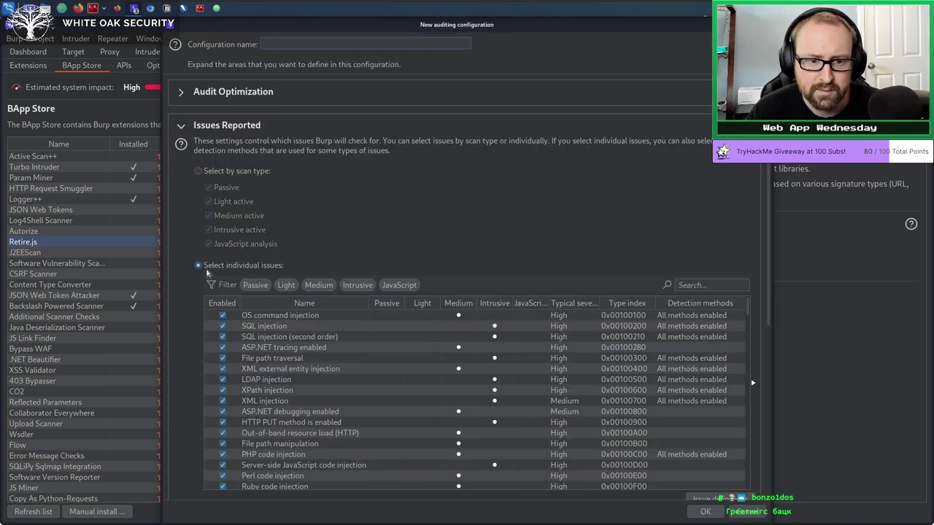
{"action": "left_click", "coordinate": [708, 281]}
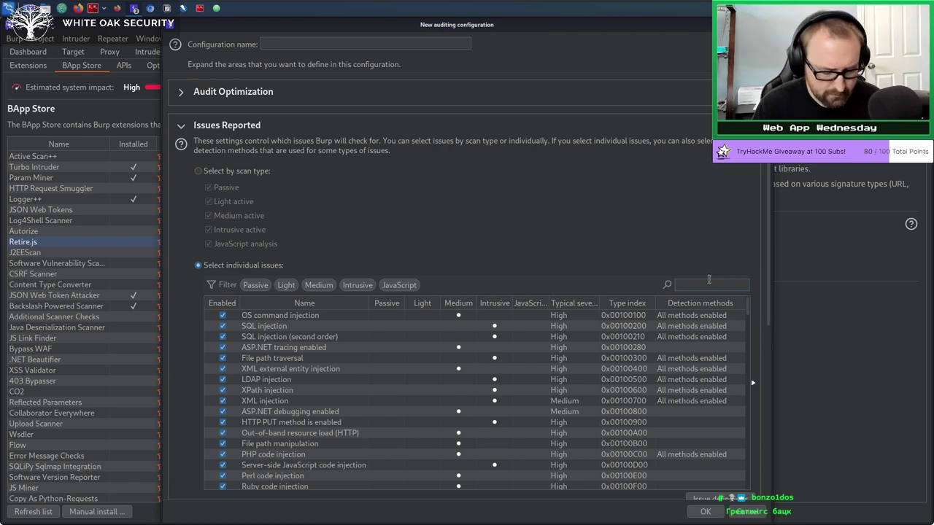
{"action": "type", "text": "S"}
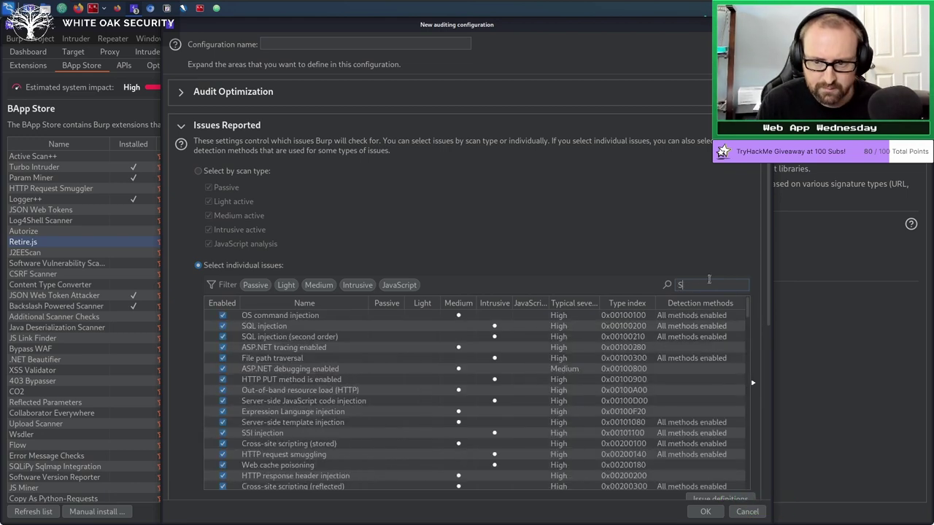
{"action": "type", "text": "erver"}
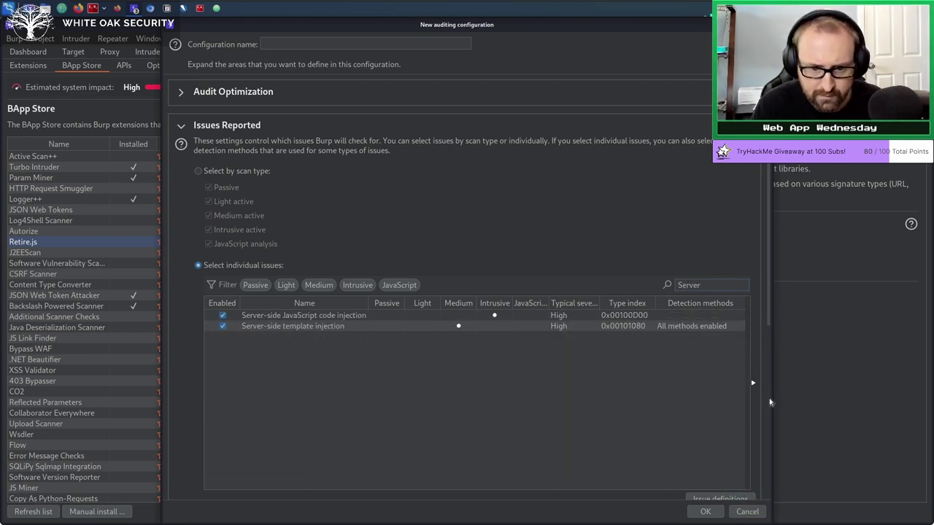
{"action": "left_click", "coordinate": [311, 328]}
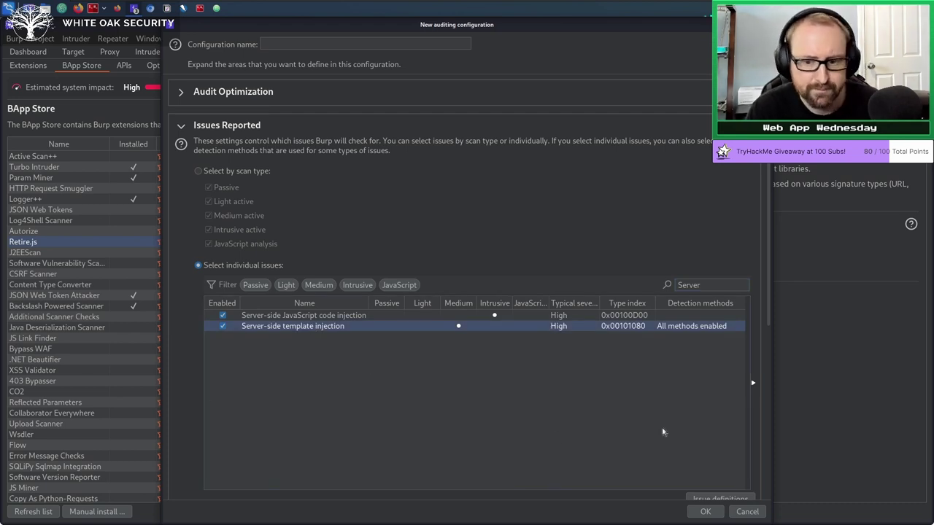
{"action": "left_click", "coordinate": [705, 511]}
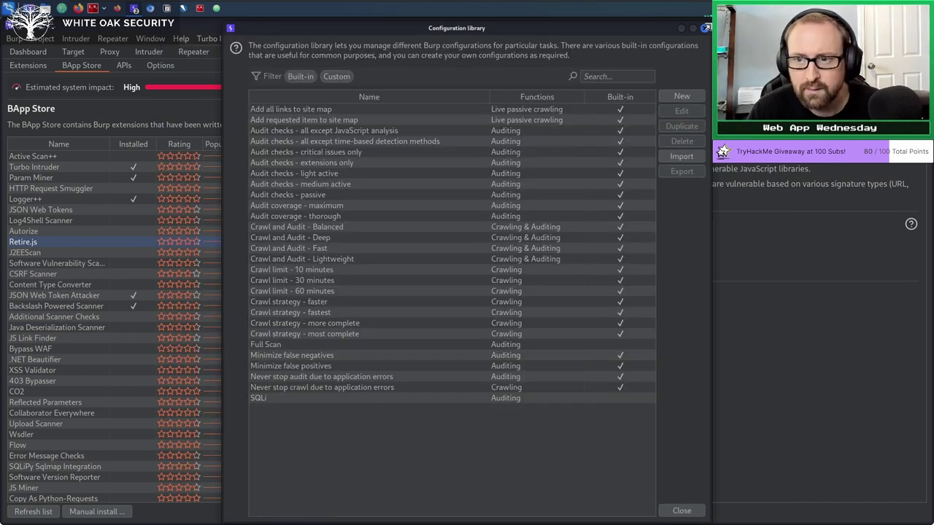
{"action": "left_click", "coordinate": [705, 28]}
{"action": "left_click", "coordinate": [153, 40]}
{"action": "left_click", "coordinate": [155, 41]}
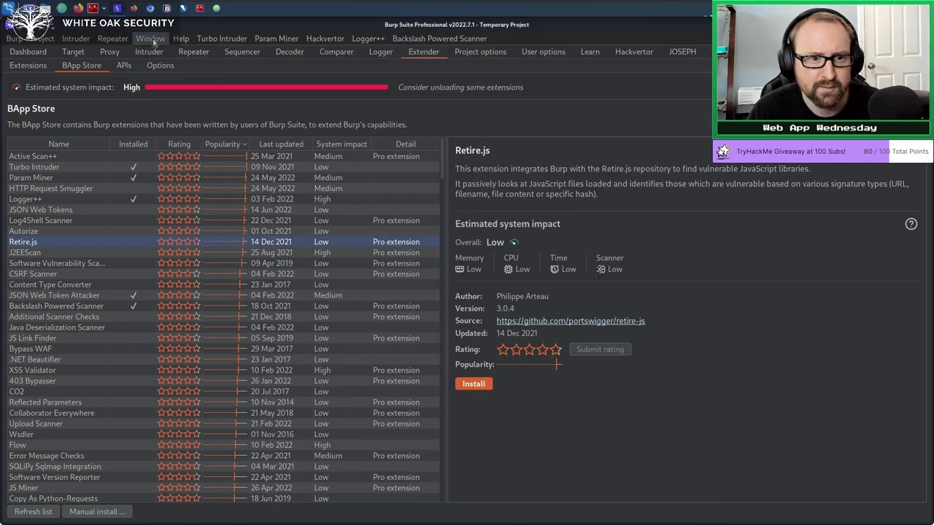
In Intruder's Payloads settings, add the predefined a-z list as simple-list payloads.
{"action": "left_click", "coordinate": [148, 51]}
{"action": "left_click", "coordinate": [72, 82]}
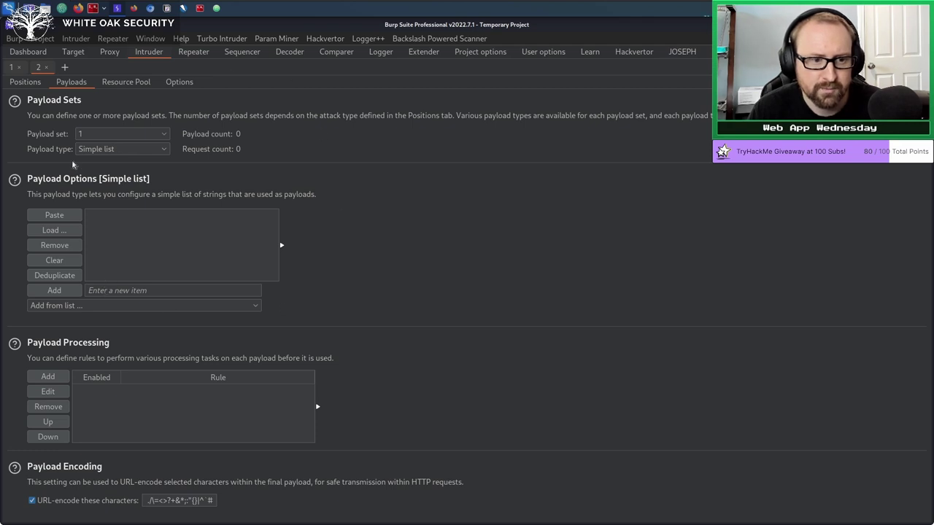
{"action": "left_click", "coordinate": [73, 306]}
{"action": "scroll", "coordinate": [97, 398], "scroll_direction": "down", "scroll_amount": 5}
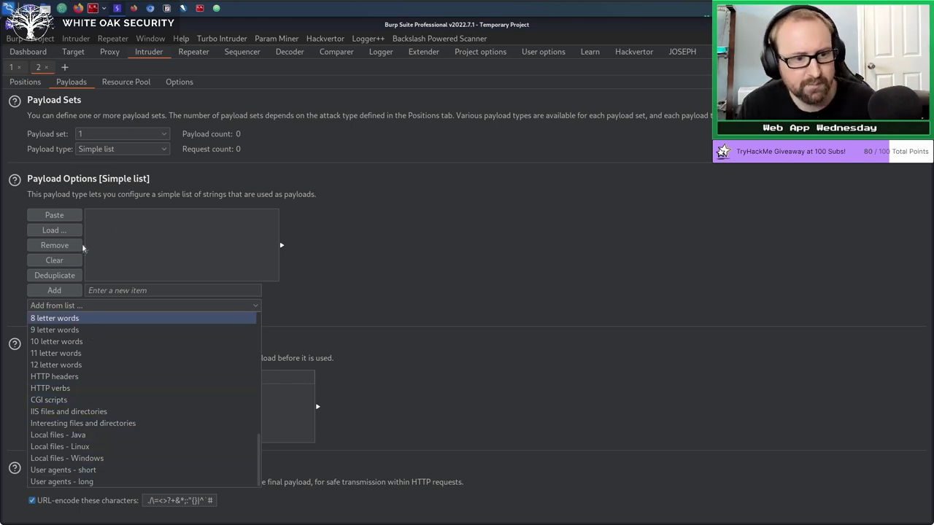
{"action": "scroll", "coordinate": [150, 436], "scroll_direction": "up", "scroll_amount": 7}
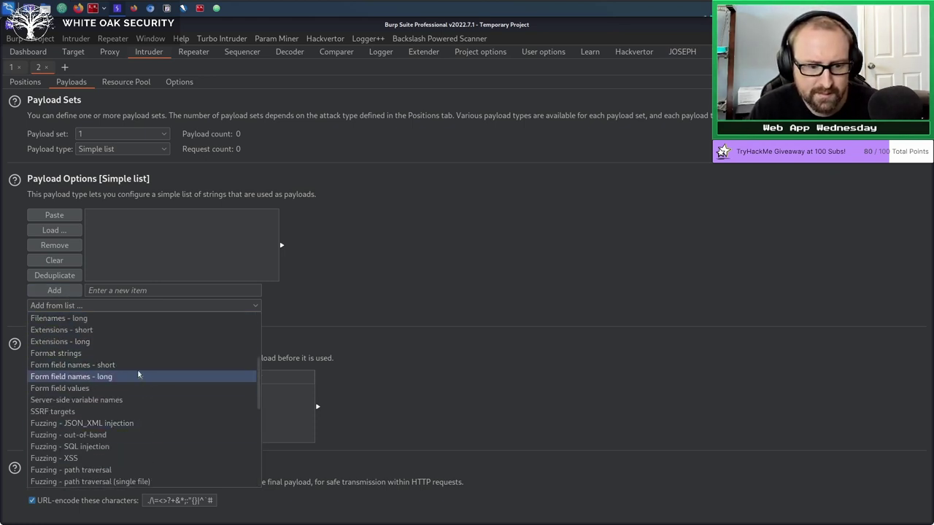
{"action": "scroll", "coordinate": [139, 375], "scroll_direction": "up", "scroll_amount": 5}
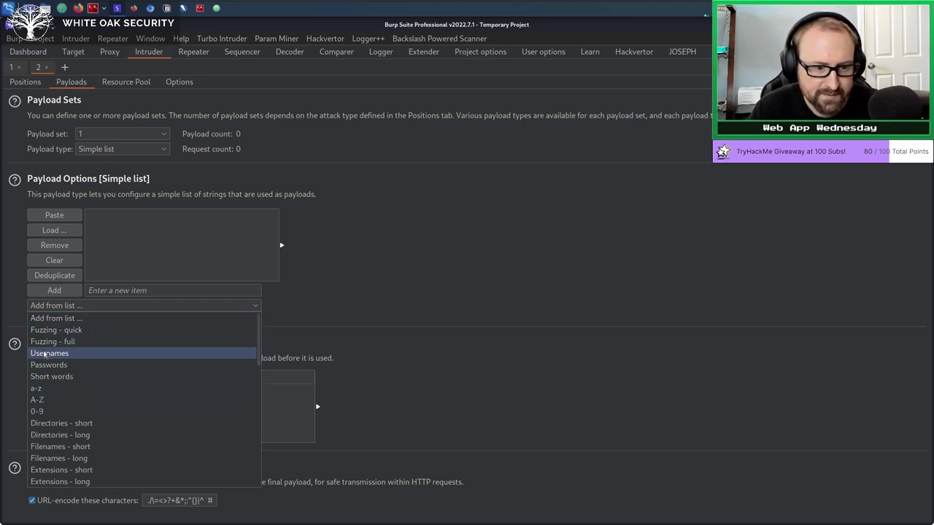
{"action": "left_click", "coordinate": [40, 389]}
Clear the payload list and browse the predefined payload lists again.
{"action": "scroll", "coordinate": [142, 260], "scroll_direction": "down", "scroll_amount": 5}
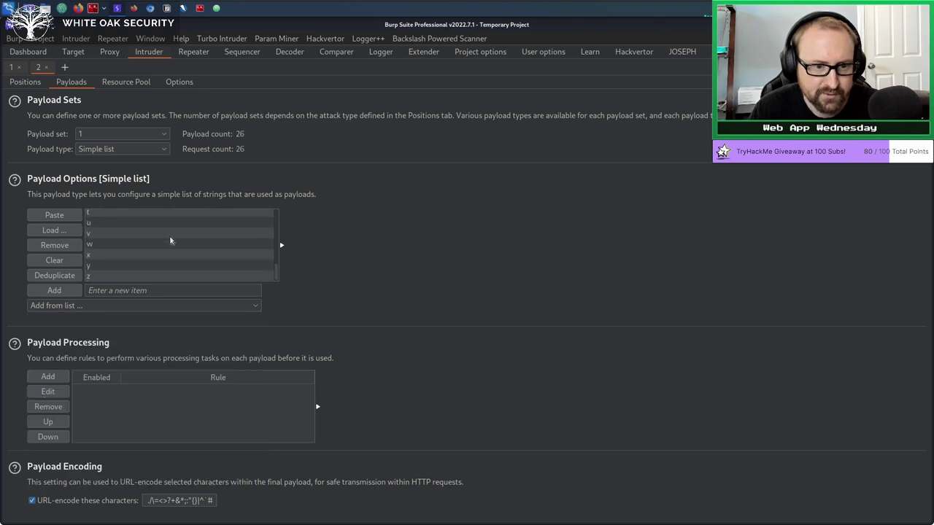
{"action": "left_click", "coordinate": [58, 262]}
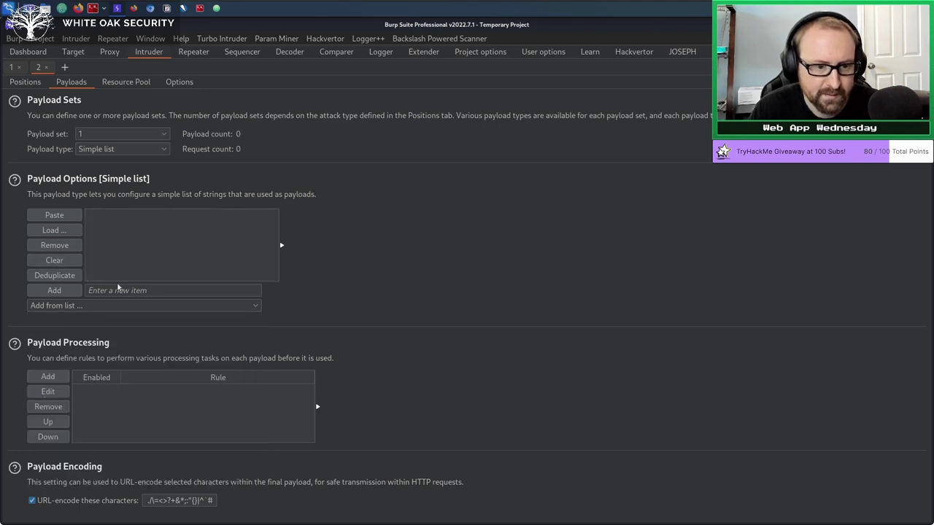
{"action": "left_click", "coordinate": [114, 305]}
{"action": "scroll", "coordinate": [107, 390], "scroll_direction": "down", "scroll_amount": 3}
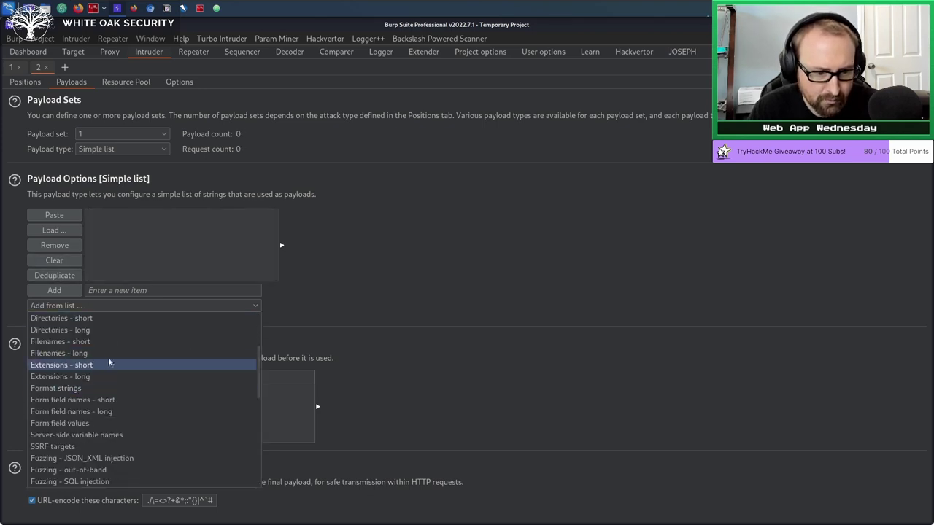
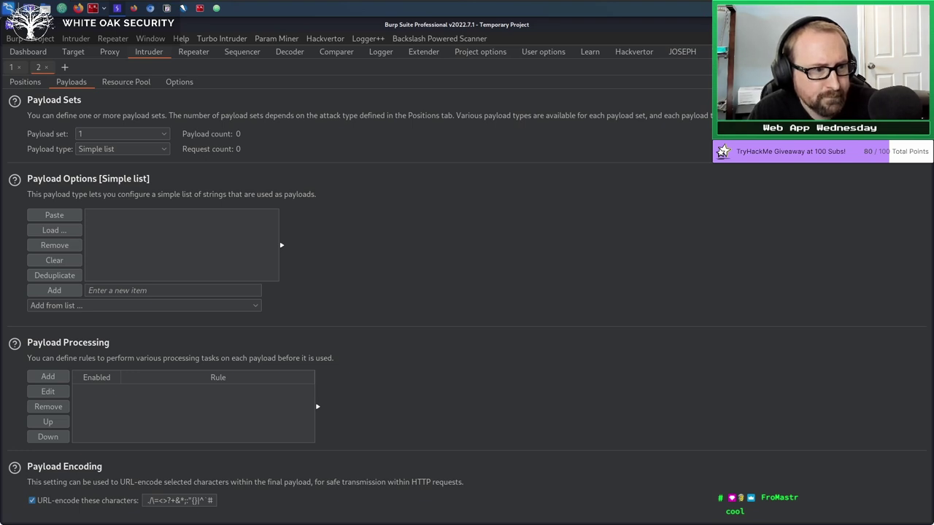
In Extender's BApp Store, sort extensions by Name and select NoSQLi Scanner to view its details.
{"action": "left_click", "coordinate": [433, 53]}
{"action": "left_click", "coordinate": [61, 145]}
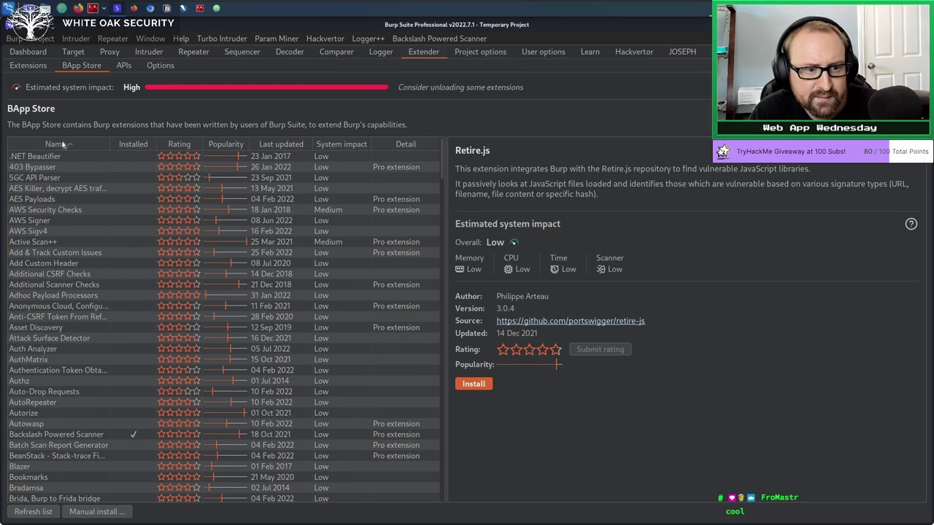
{"action": "scroll", "coordinate": [49, 243], "scroll_direction": "down", "scroll_amount": 20}
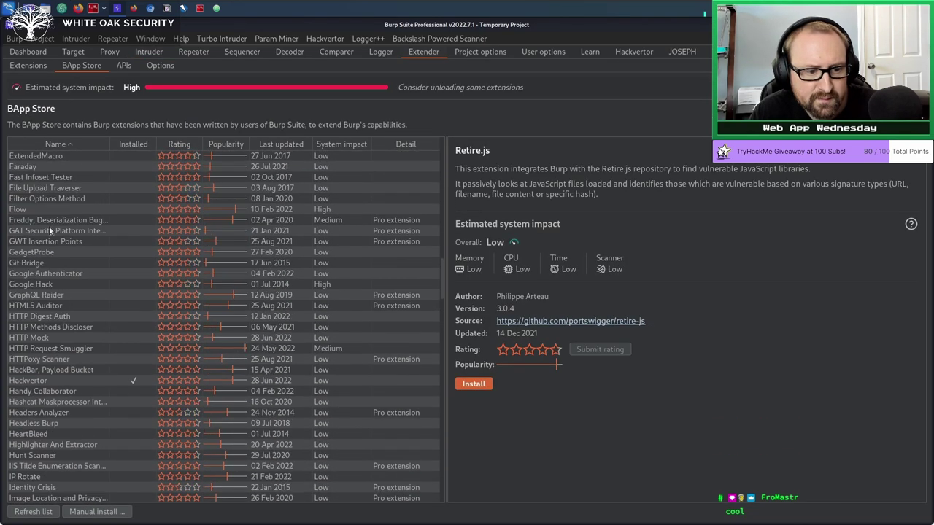
{"action": "scroll", "coordinate": [48, 241], "scroll_direction": "down", "scroll_amount": 15}
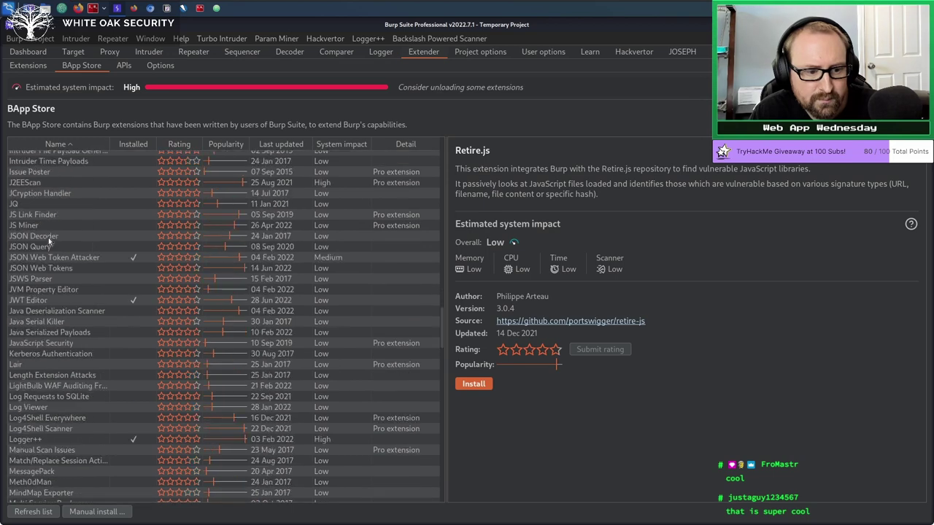
{"action": "scroll", "coordinate": [48, 238], "scroll_direction": "down", "scroll_amount": 5}
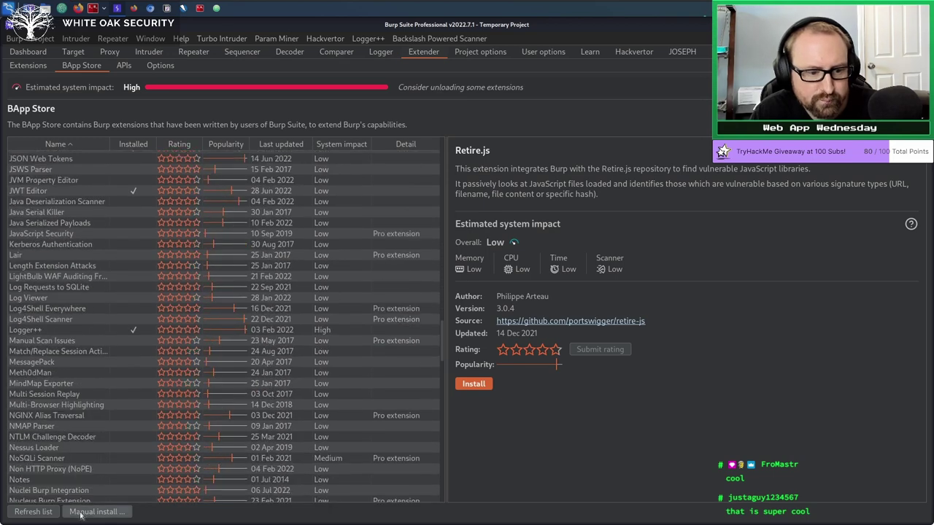
{"action": "left_click", "coordinate": [49, 459]}
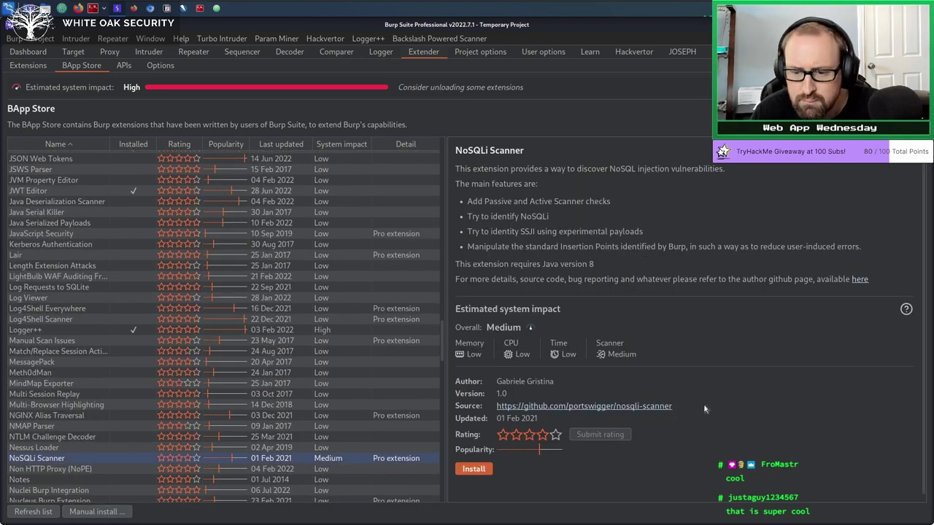
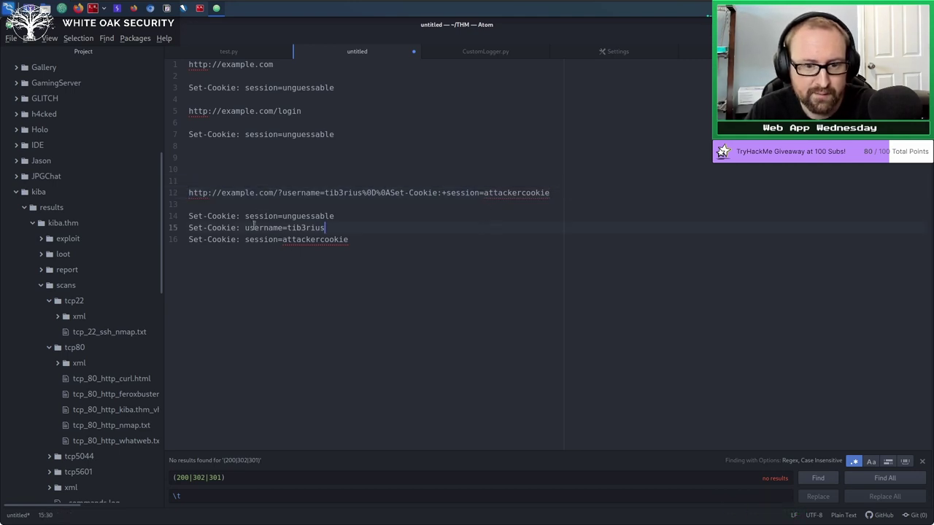
{"action": "double_click", "coordinate": [260, 239]}
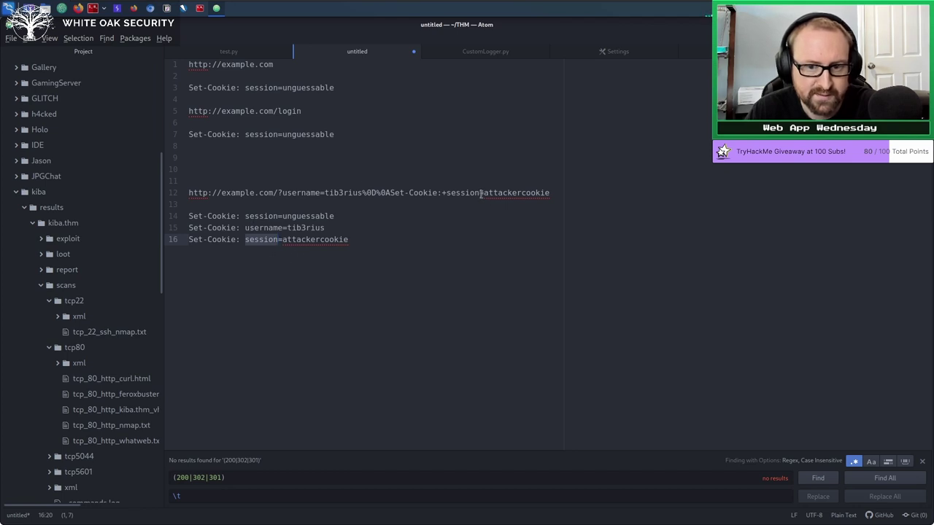
{"action": "left_click_drag", "start_coordinate": [483, 193], "coordinate": [548, 193]}
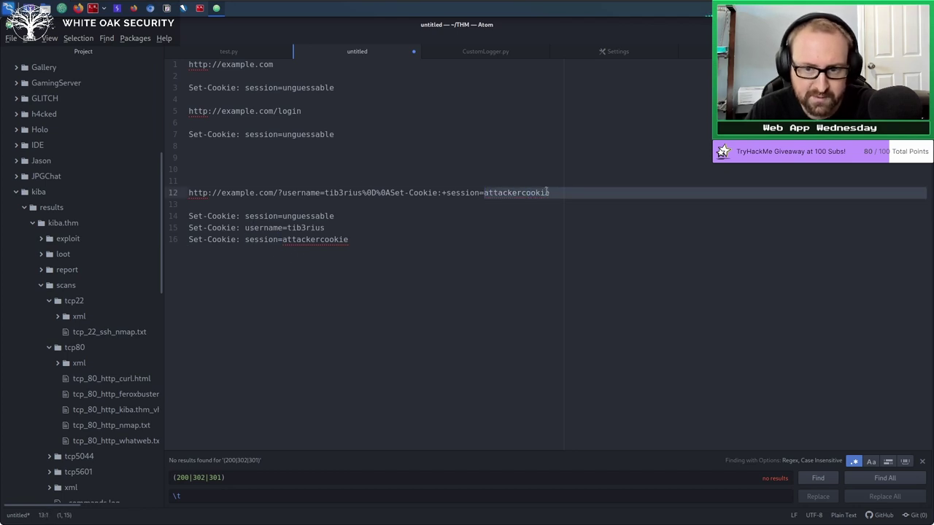
{"action": "left_click", "coordinate": [545, 193]}
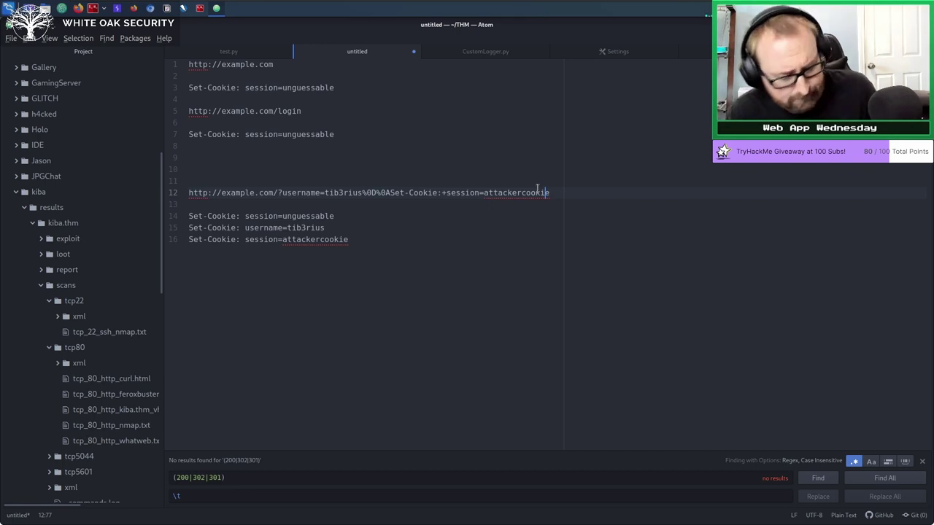
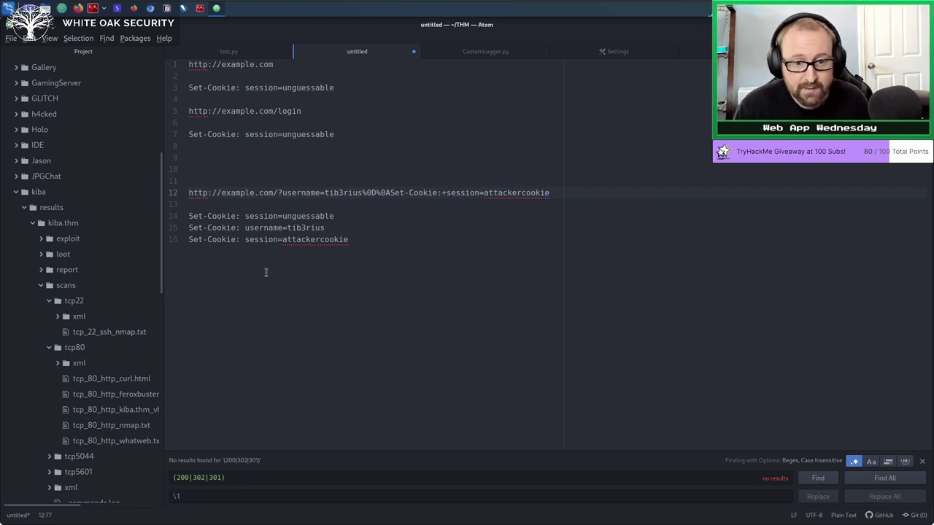
{"action": "left_click", "coordinate": [404, 258]}
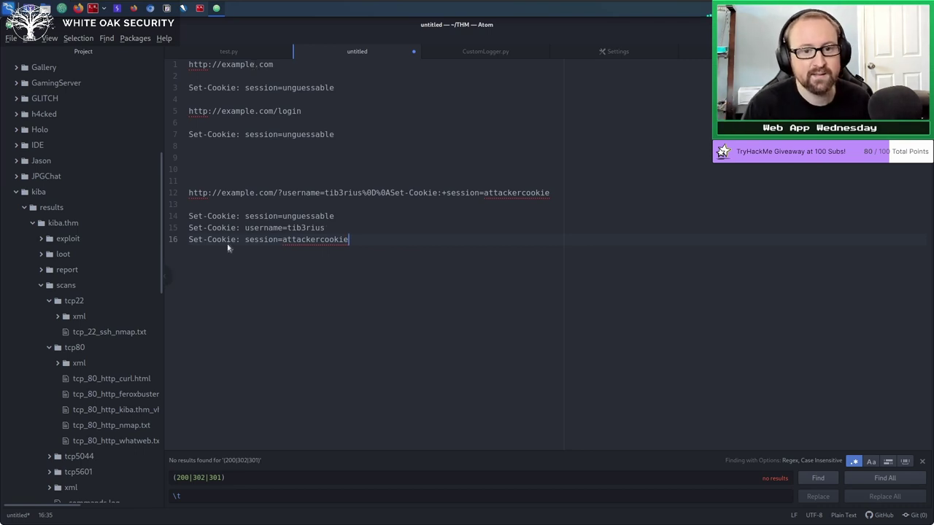
{"action": "left_click", "coordinate": [502, 186]}
{"action": "left_click", "coordinate": [551, 192]}
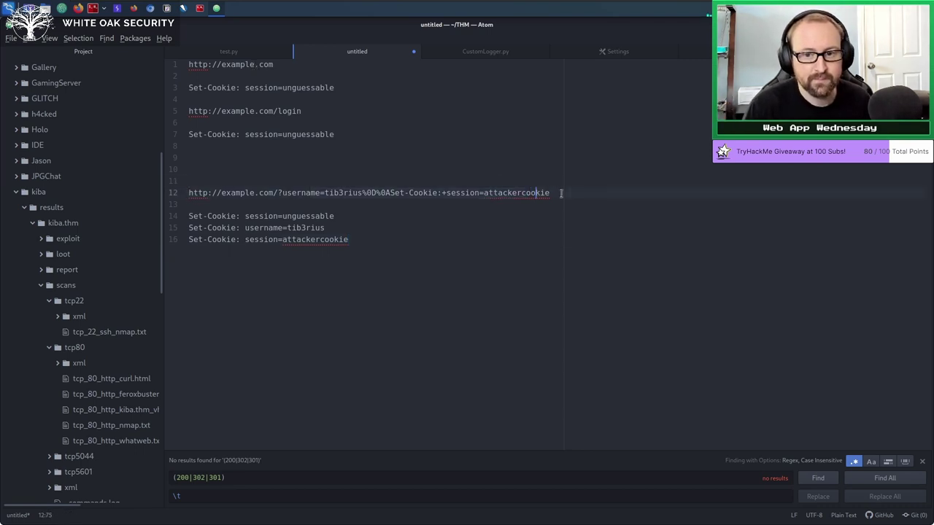
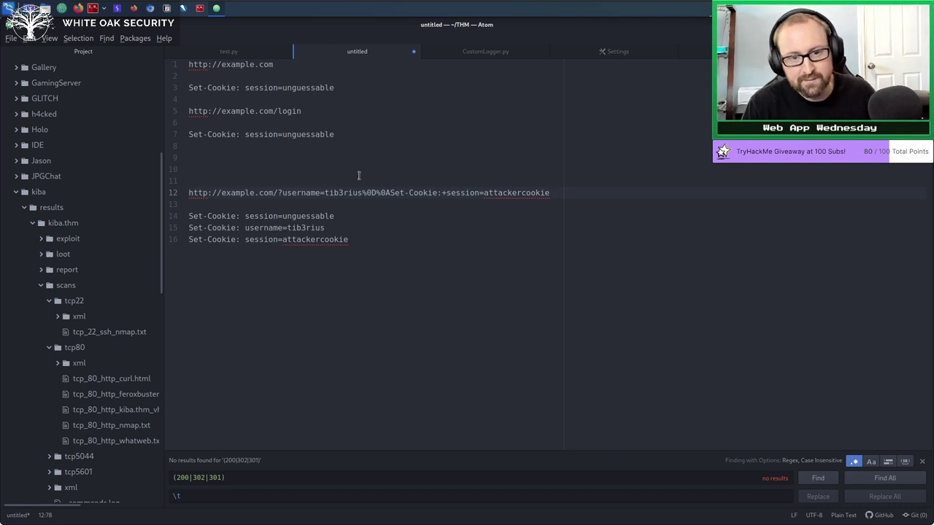
Select the whole scratch file, delete the old Set-Cookie notes, and start a second line.
{"action": "left_click", "coordinate": [349, 89]}
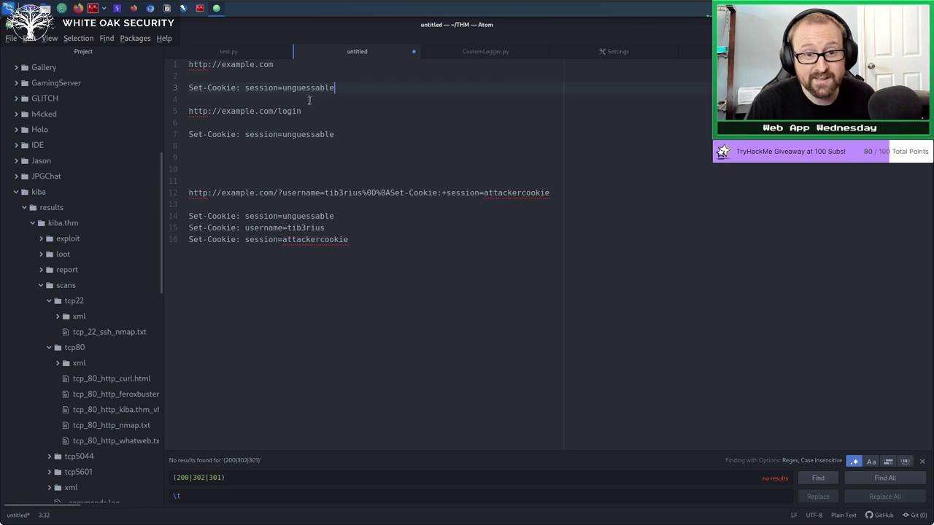
{"action": "left_click_drag", "start_coordinate": [283, 87], "coordinate": [343, 87]}
{"action": "left_click", "coordinate": [343, 87]}
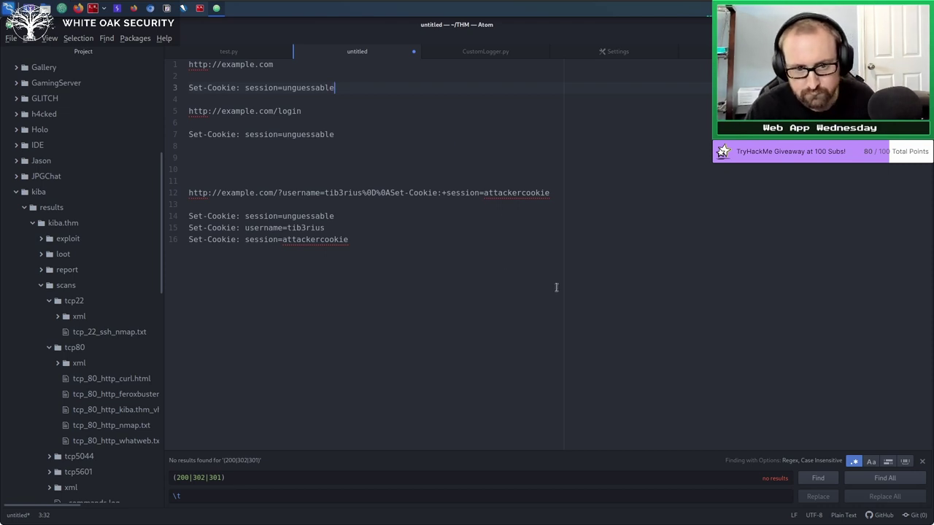
{"action": "left_click", "coordinate": [519, 373]}
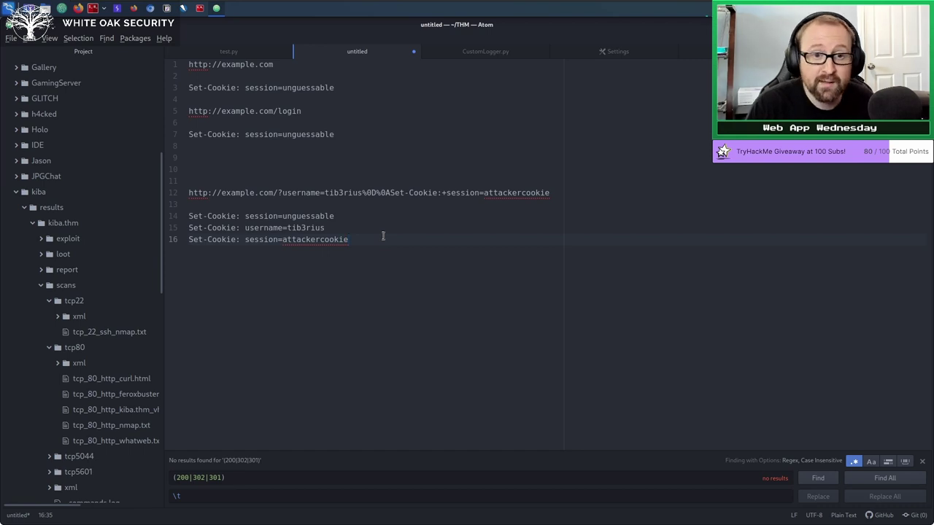
{"action": "key", "text": "ctrl+a"}
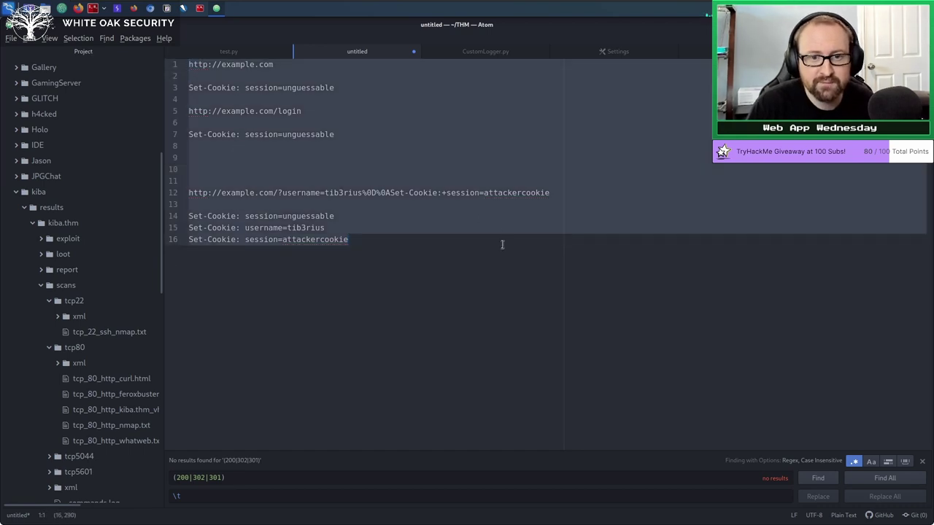
{"action": "left_click", "coordinate": [491, 317]}
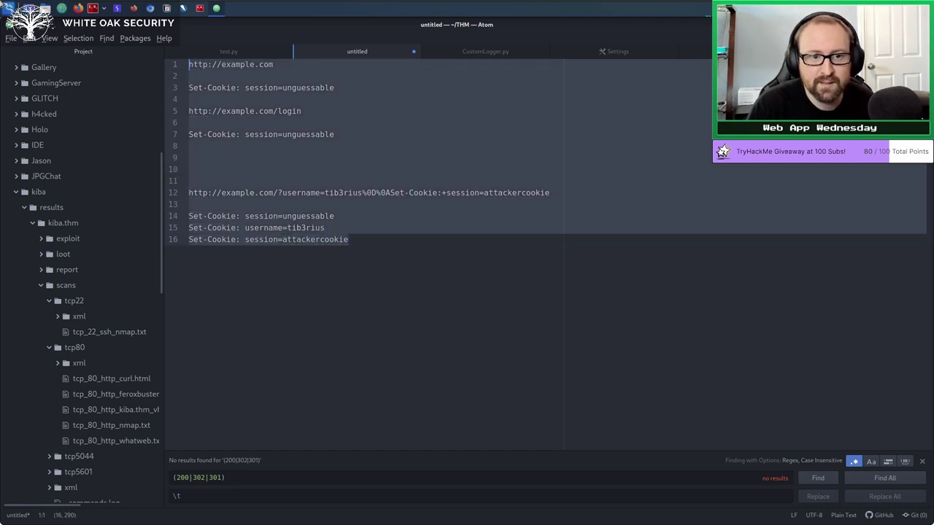
{"action": "key", "text": "ctrl+a"}
{"action": "key", "text": "BackSpace"}
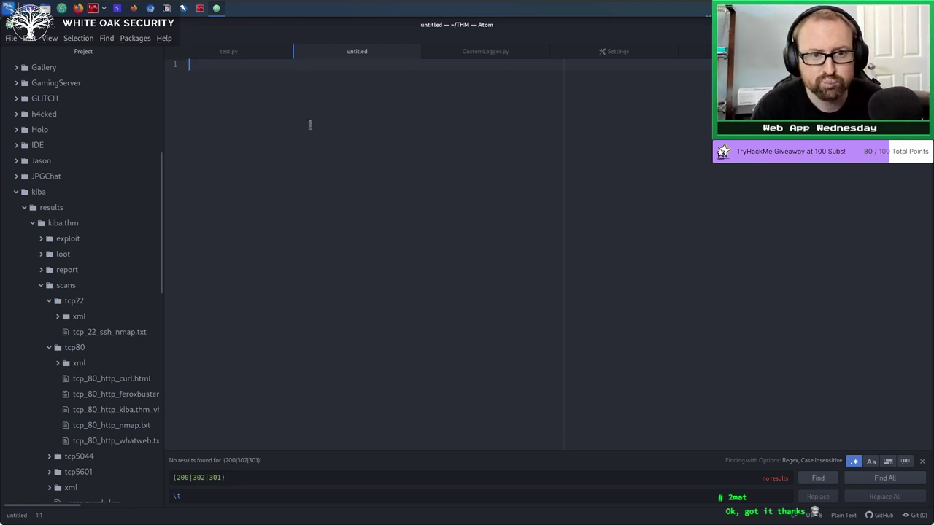
{"action": "key", "text": "Return"}
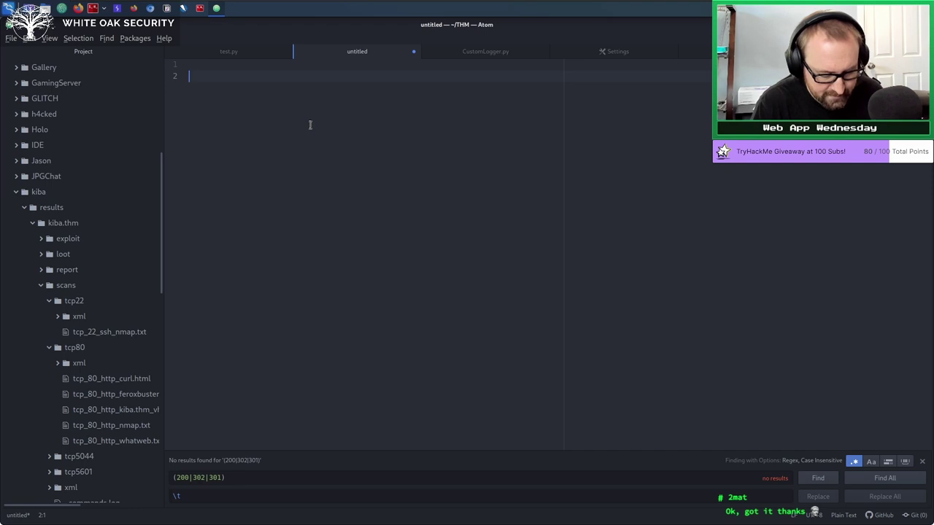
Write '123456 -> 123 456 - 321 654 -> 312654 + (3) + (4)' on line 2.
{"action": "type", "text": "123456"}
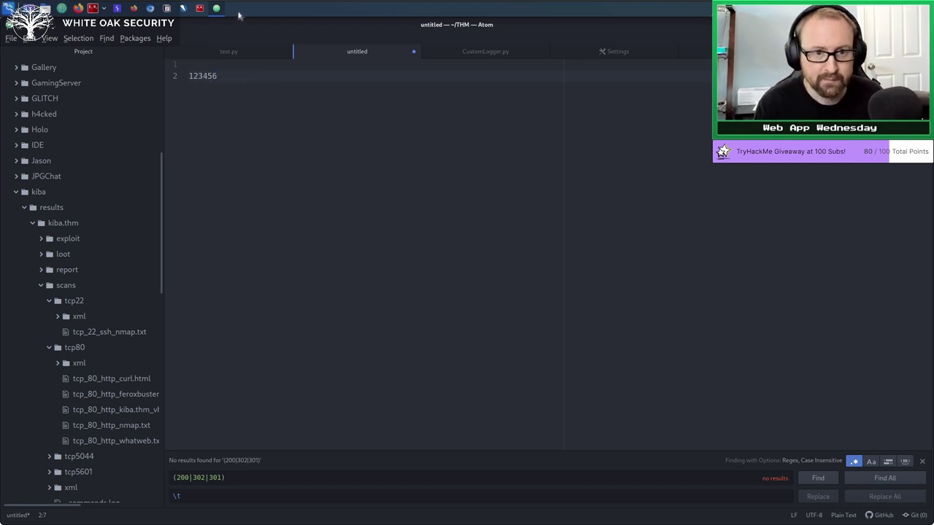
{"action": "key", "text": "Return"}
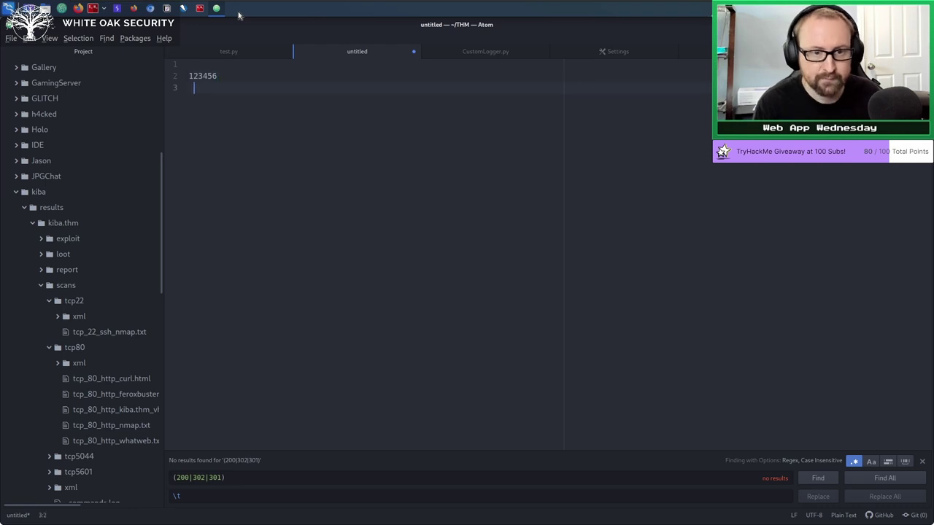
{"action": "key", "text": "BackSpace"}
{"action": "type", "text": "-> 1"}
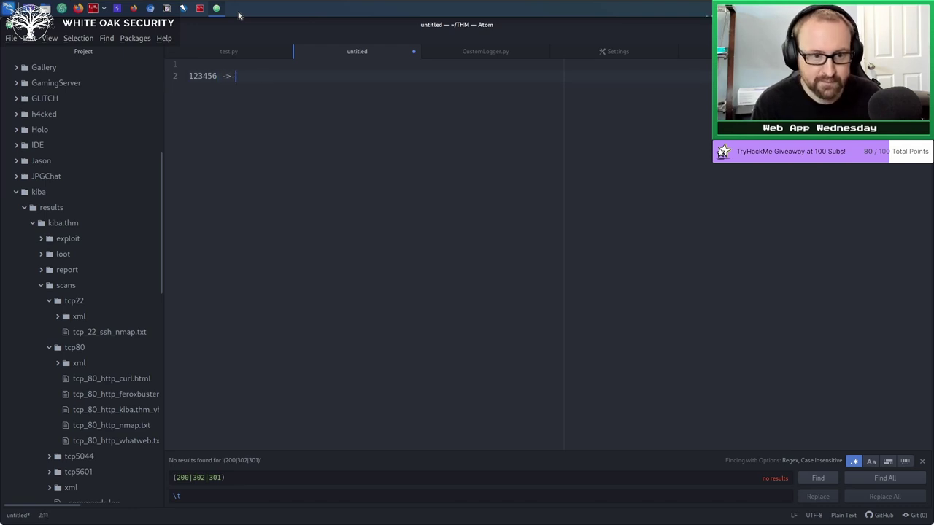
{"action": "type", "text": "23 456"}
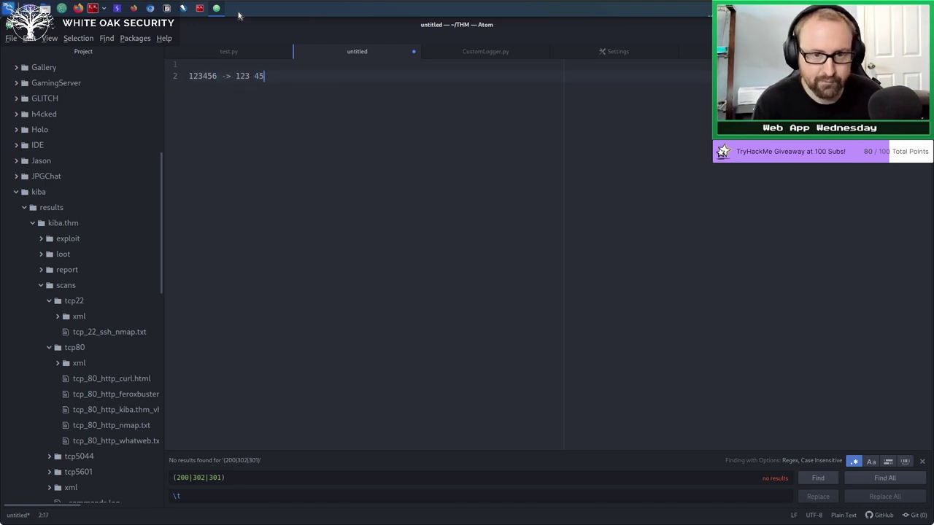
{"action": "type", "text": " - "}
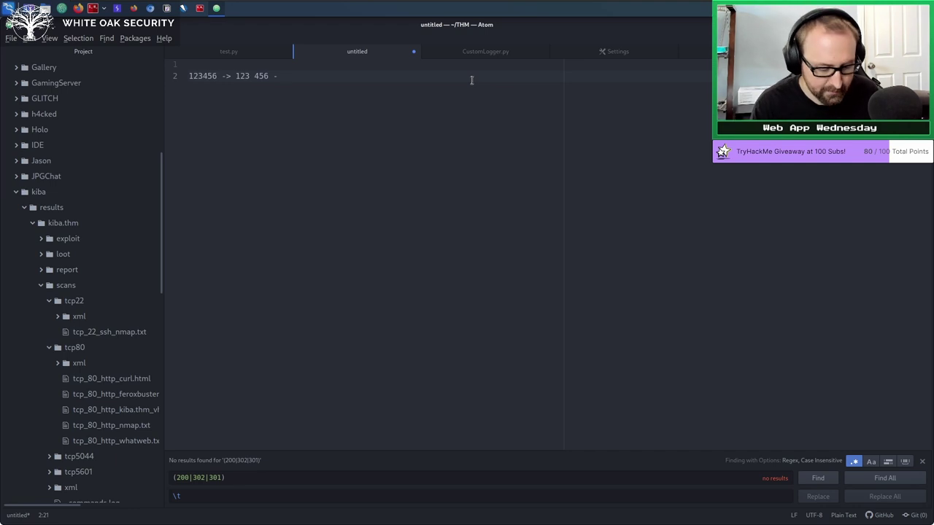
{"action": "type", "text": "321"}
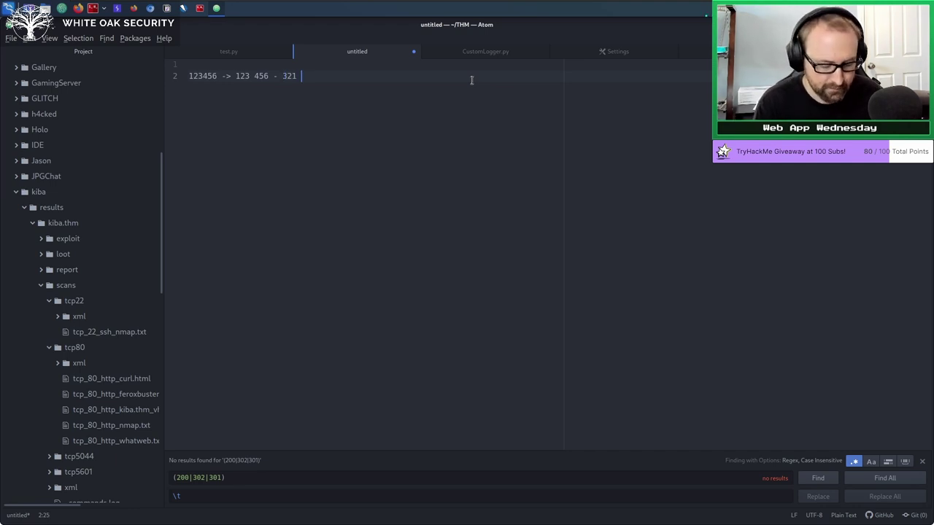
{"action": "type", "text": " 654 _,"}
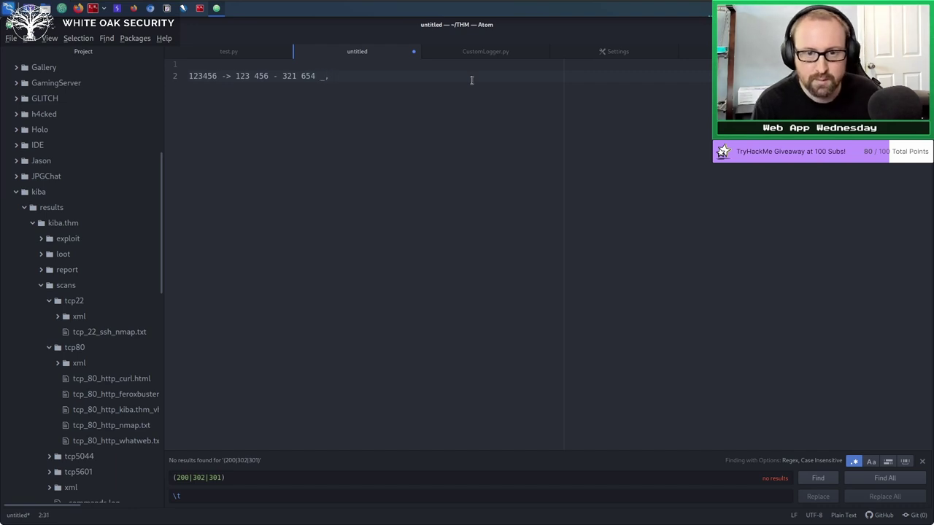
{"action": "key", "text": "BackSpace"}
{"action": "type", "text": "-> "}
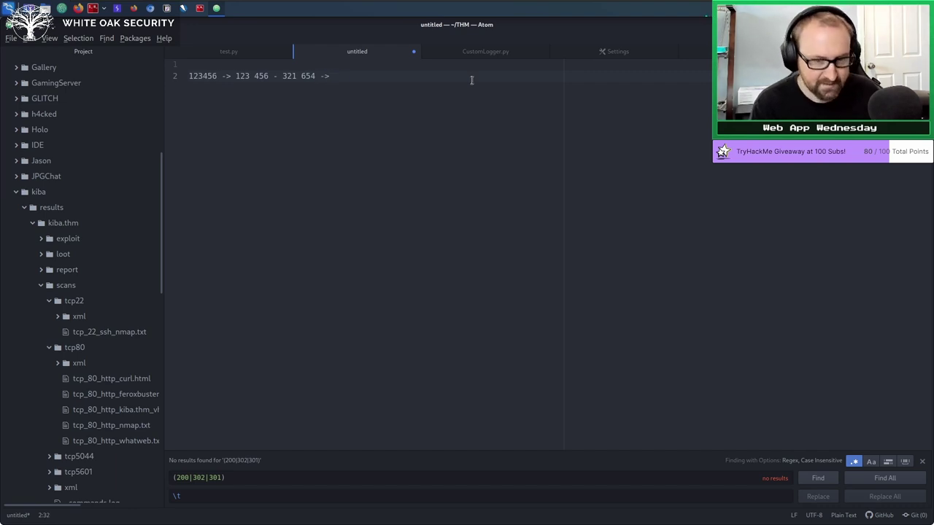
{"action": "type", "text": "312654"}
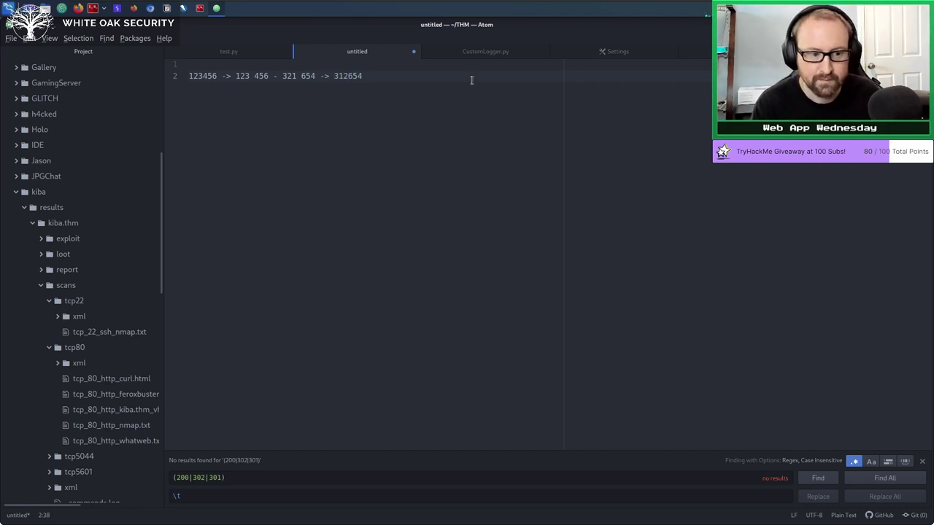
{"action": "type", "text": " +"}
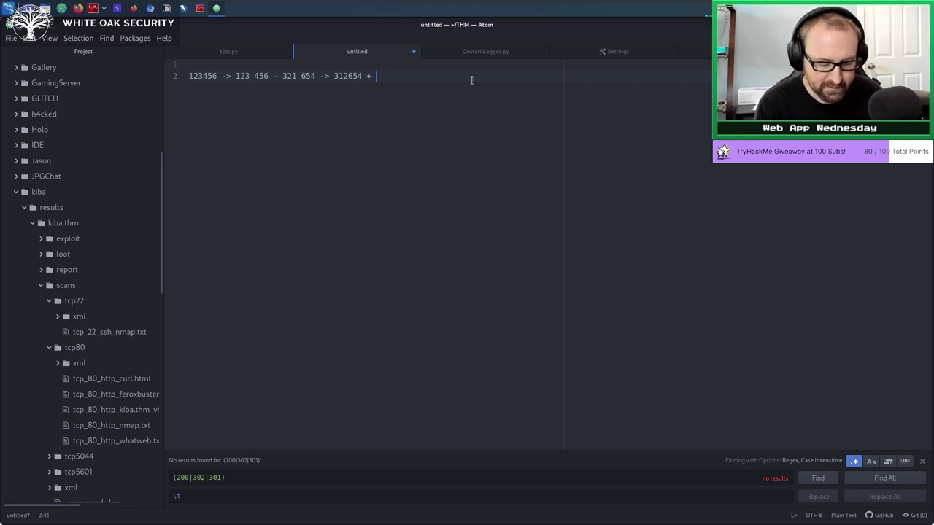
{"action": "type", "text": "(3) "}
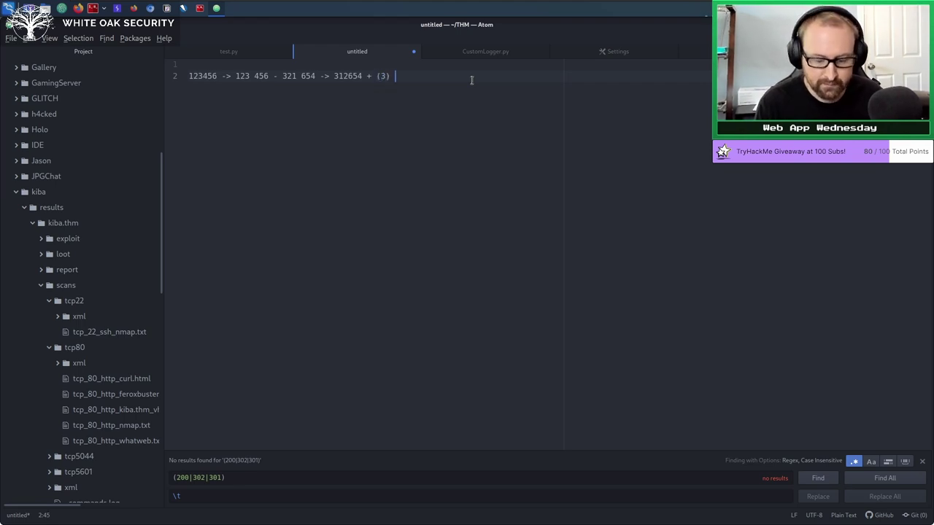
{"action": "type", "text": "+ (4)"}
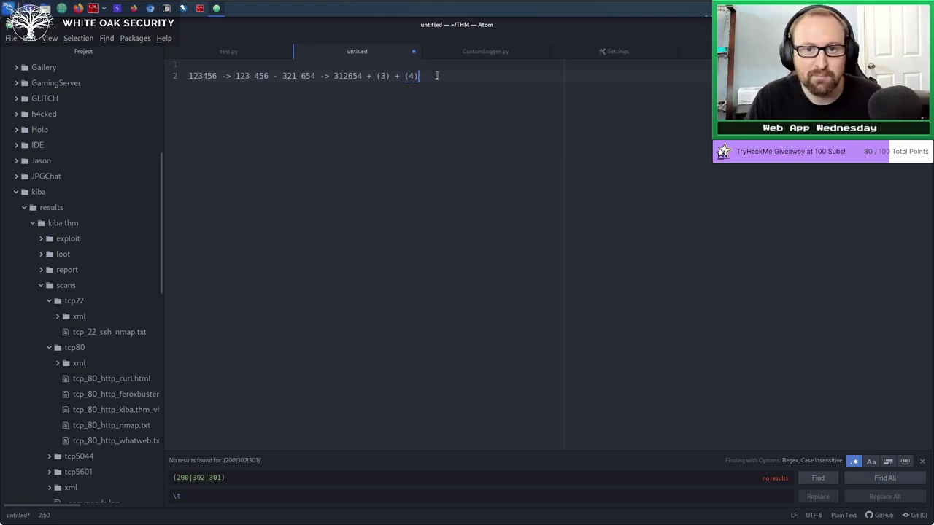
{"action": "left_click_drag", "start_coordinate": [437, 76], "coordinate": [175, 77]}
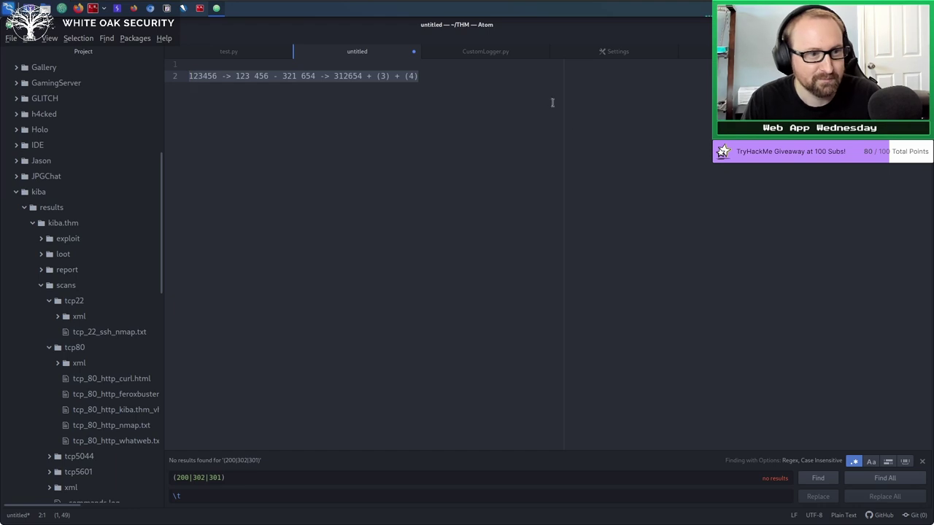
Add '000 -> 999 -> 000' and '0000 -> 9999 -> 0000' below line 2, then add blank lines.
{"action": "left_click", "coordinate": [441, 74]}
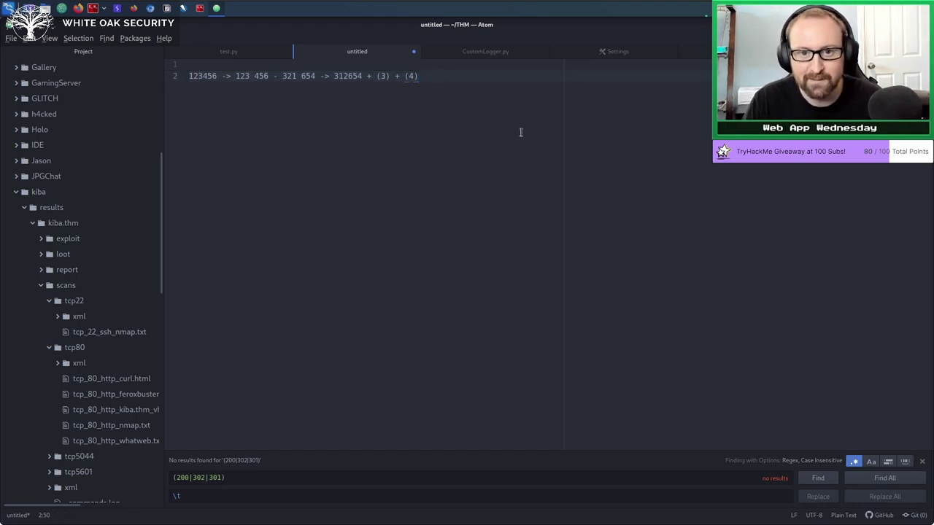
{"action": "key", "text": "Return"}
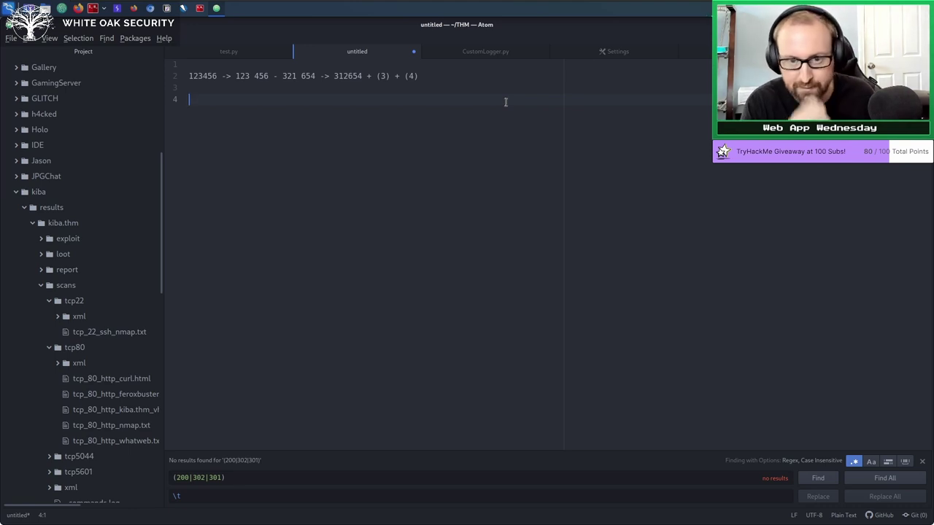
{"action": "type", "text": "00"}
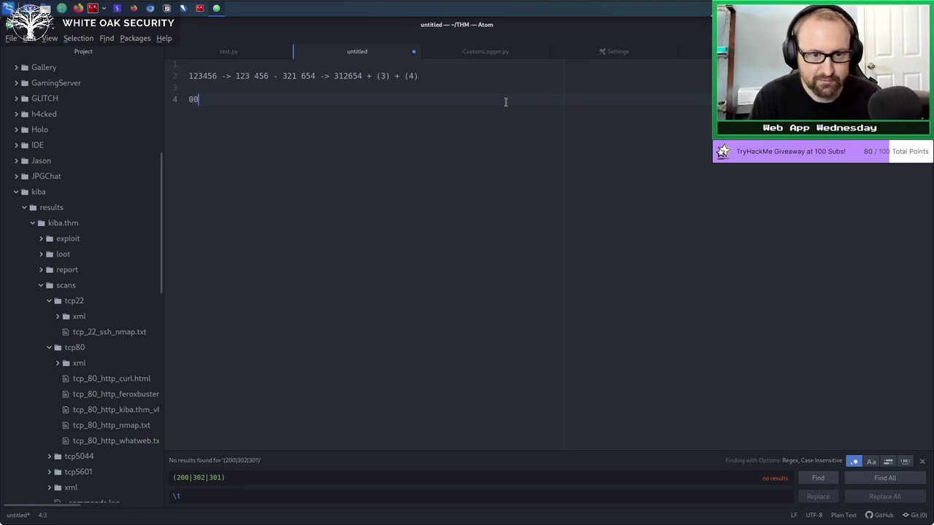
{"action": "type", "text": "0 -> 999 ->"}
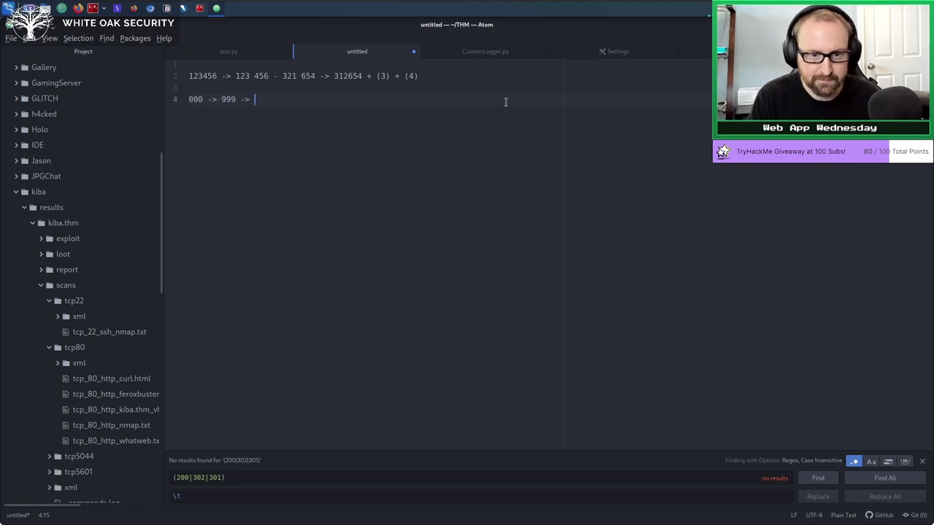
{"action": "type", "text": " 000 "}
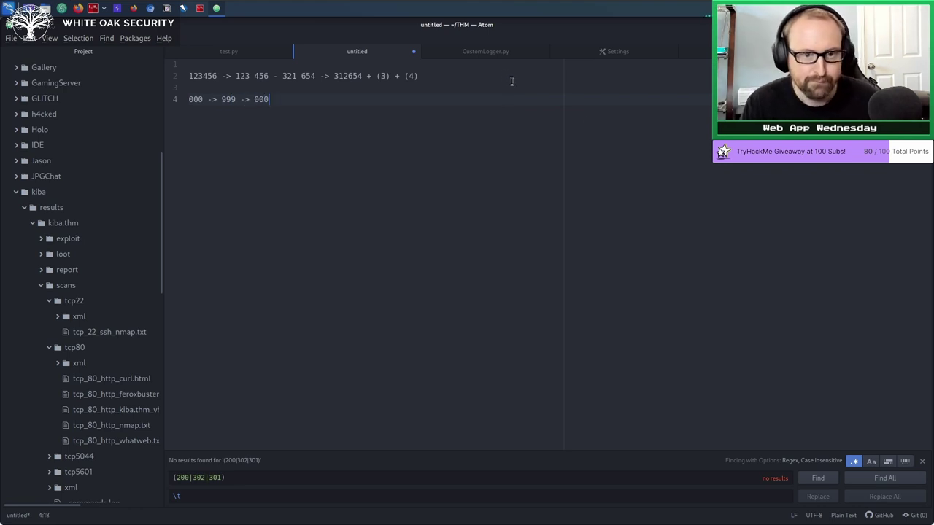
{"action": "type", "text": "000"}
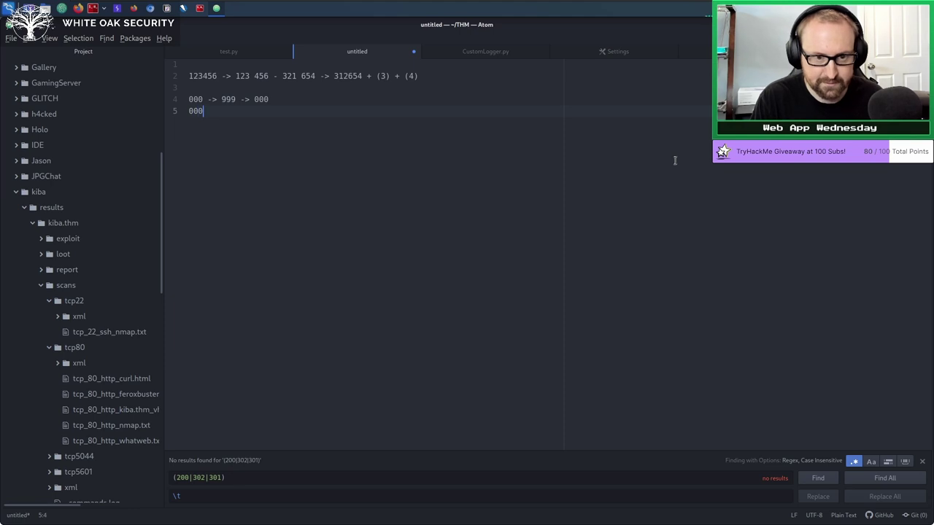
{"action": "type", "text": "0 -> 99"}
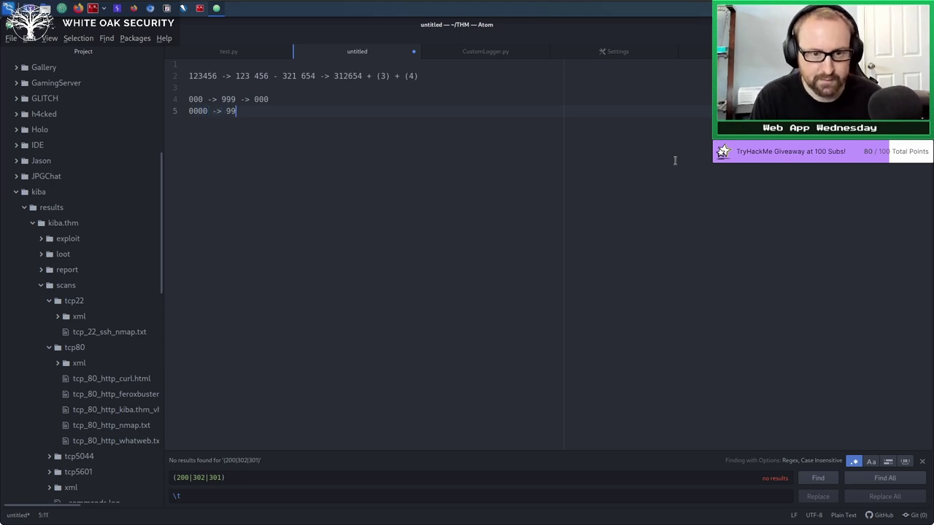
{"action": "type", "text": "99 -> 0000"}
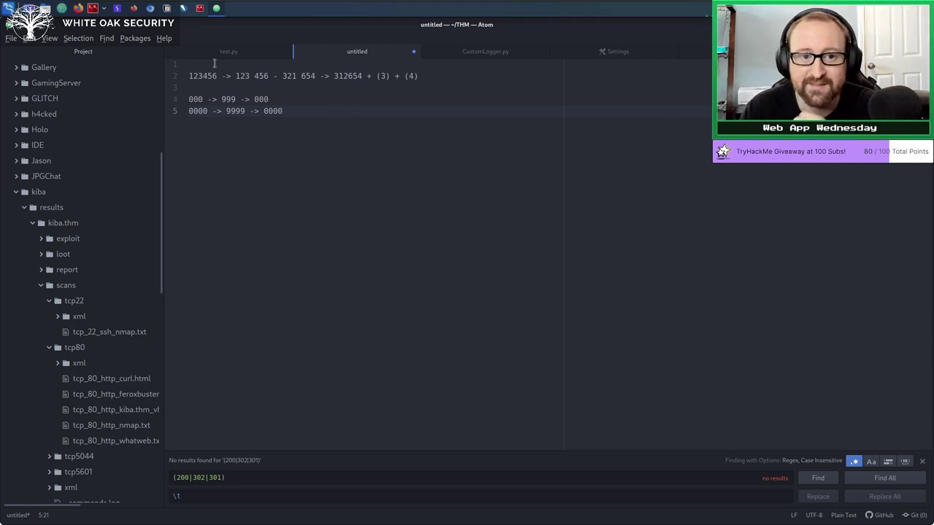
{"action": "double_click", "coordinate": [338, 75]}
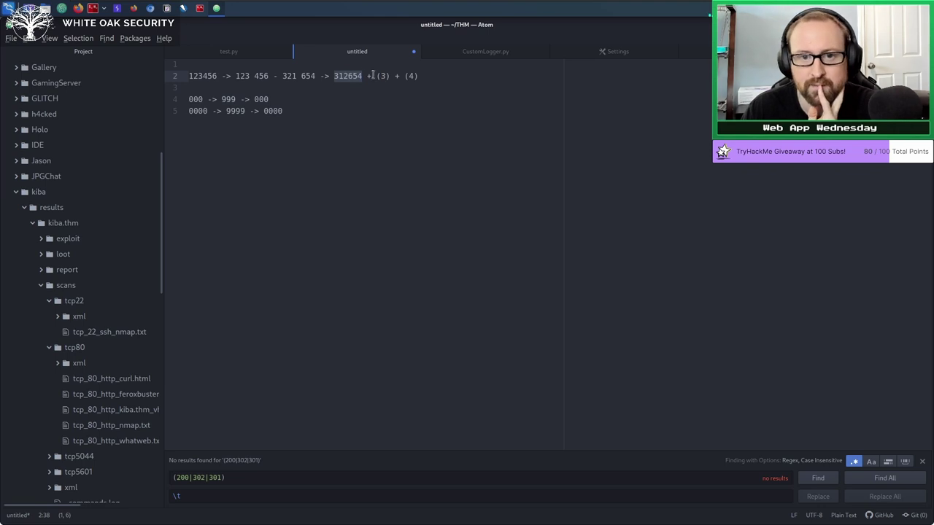
{"action": "left_click_drag", "start_coordinate": [375, 76], "coordinate": [419, 76]}
{"action": "left_click", "coordinate": [430, 106]}
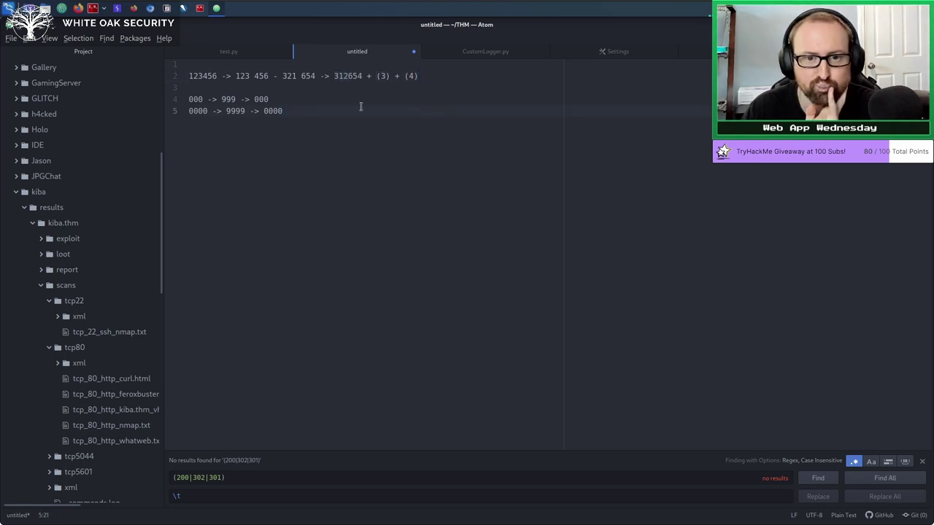
{"action": "left_click_drag", "start_coordinate": [375, 76], "coordinate": [421, 76]}
{"action": "left_click", "coordinate": [420, 76]}
{"action": "left_click", "coordinate": [382, 139]}
{"action": "key", "text": "Return"}
{"action": "key", "text": "Return"}
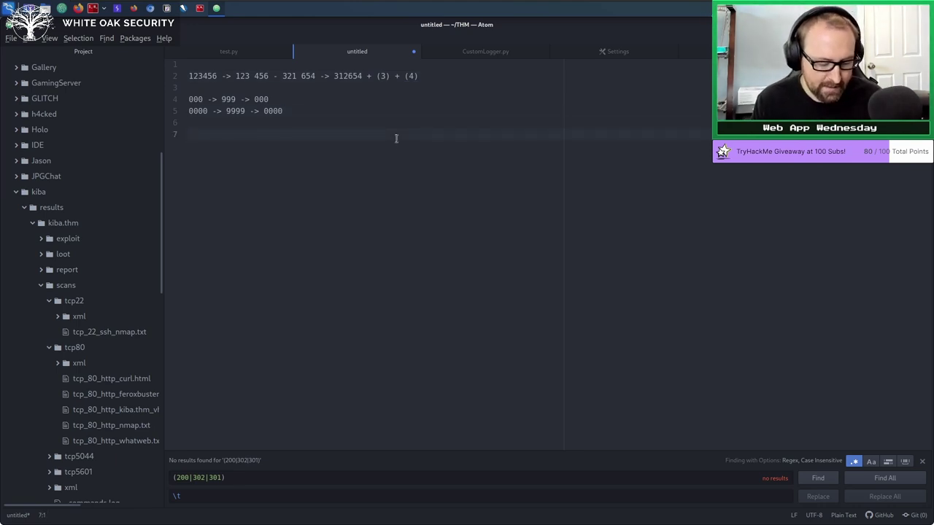
Copy 312654 from line 2 to start the 13-digit numbers on lines 7 and 8.
{"action": "double_click", "coordinate": [346, 76]}
{"action": "key", "text": "ctrl+c"}
{"action": "left_click", "coordinate": [276, 179]}
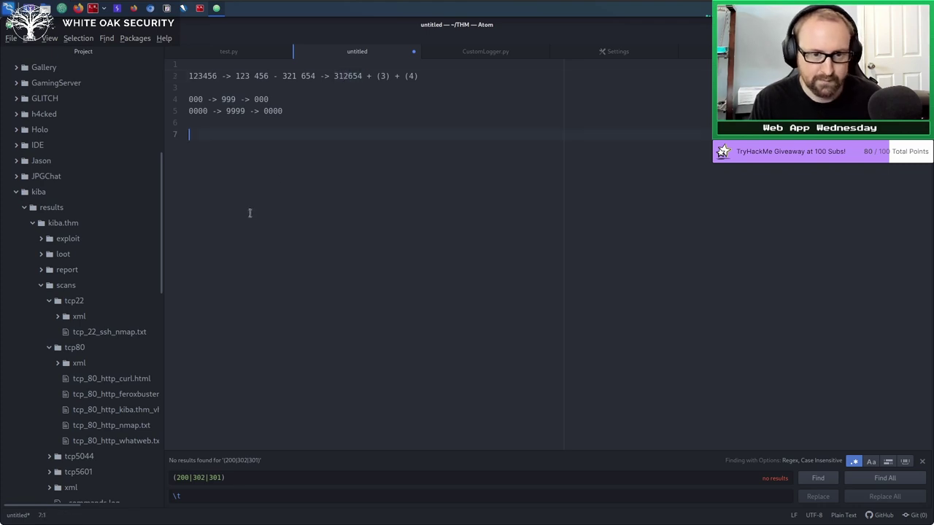
{"action": "key", "text": "ctrl+v"}
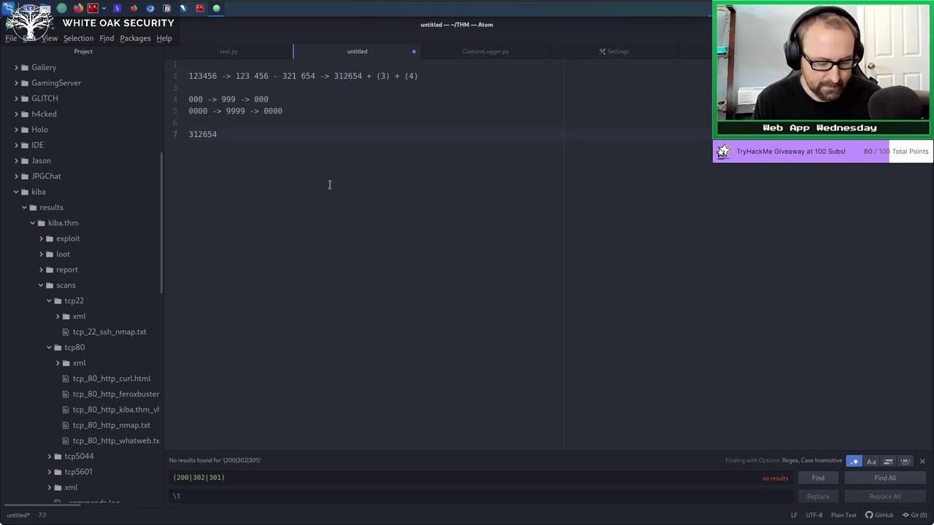
{"action": "type", "text": "247"}
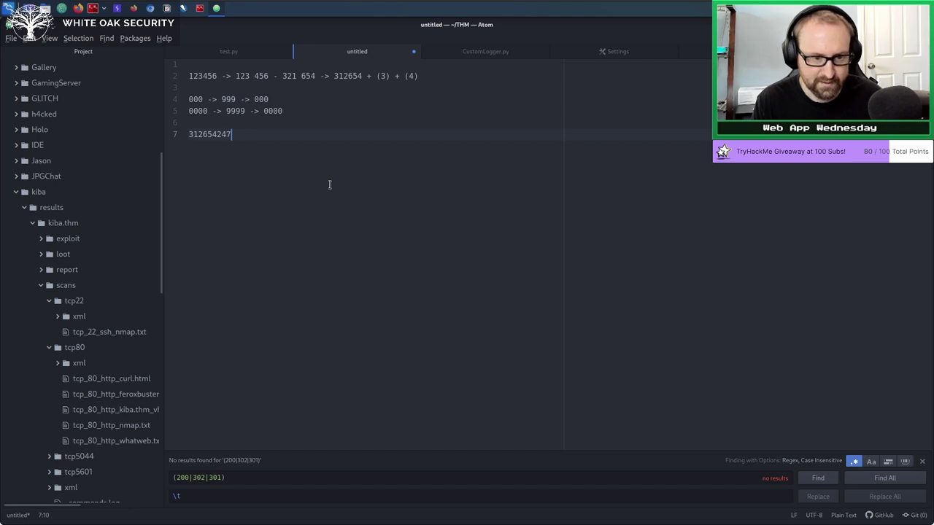
{"action": "type", "text": "1876"}
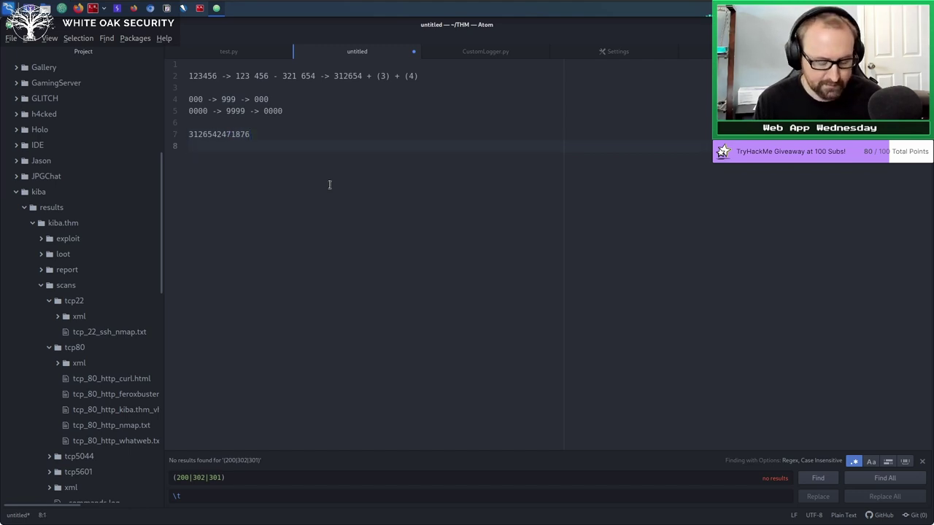
{"action": "key", "text": "ctrl+v"}
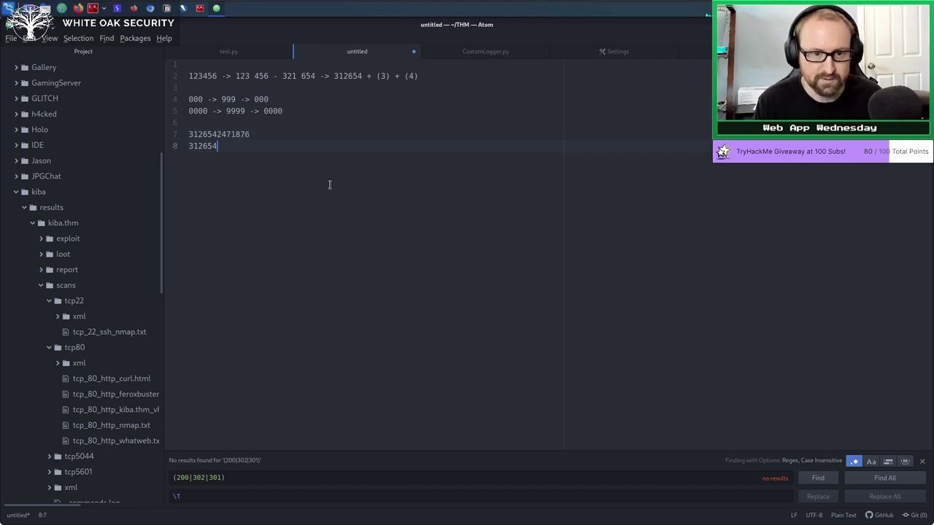
{"action": "type", "text": "2"}
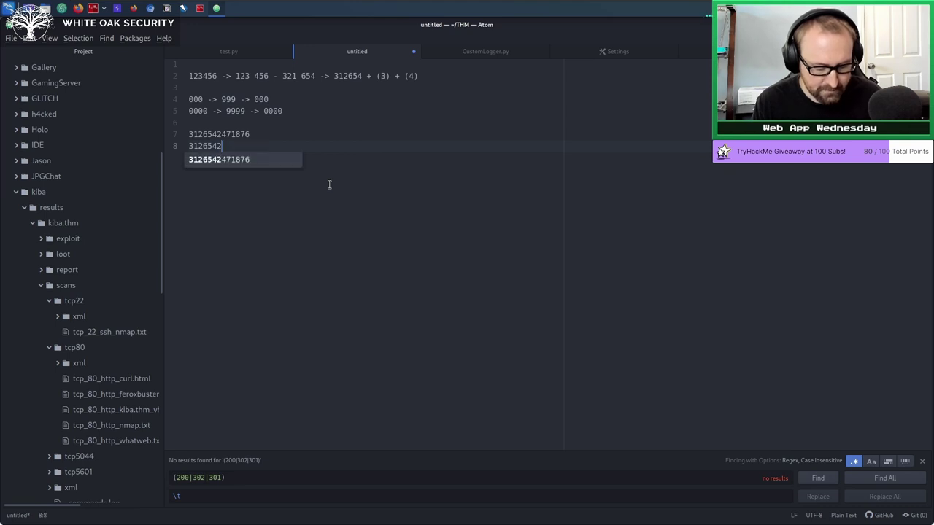
{"action": "type", "text": "48"}
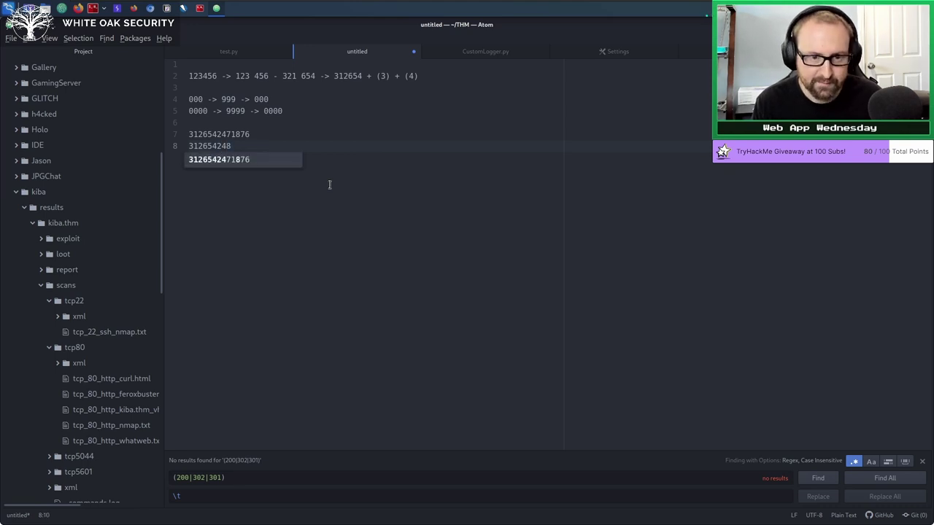
{"action": "type", "text": "1877"}
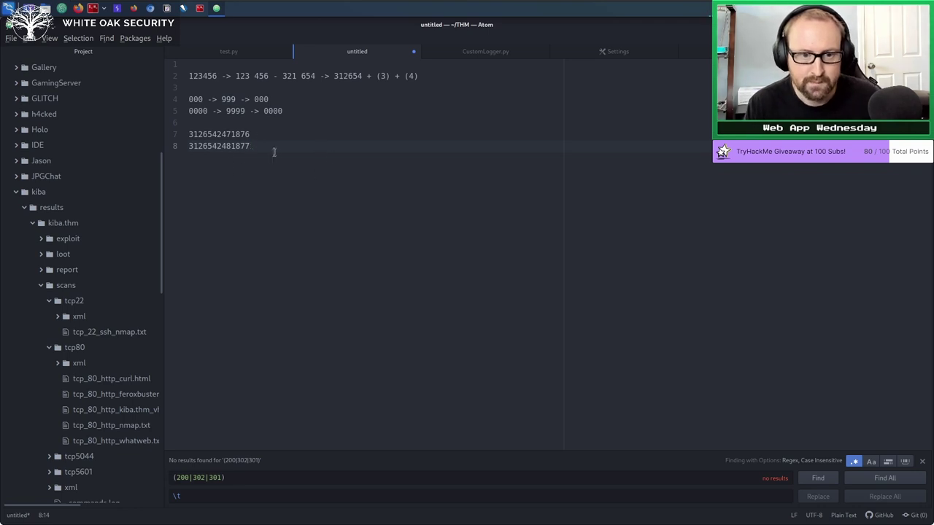
{"action": "key", "text": "Return"}
{"action": "type", "text": "312654"}
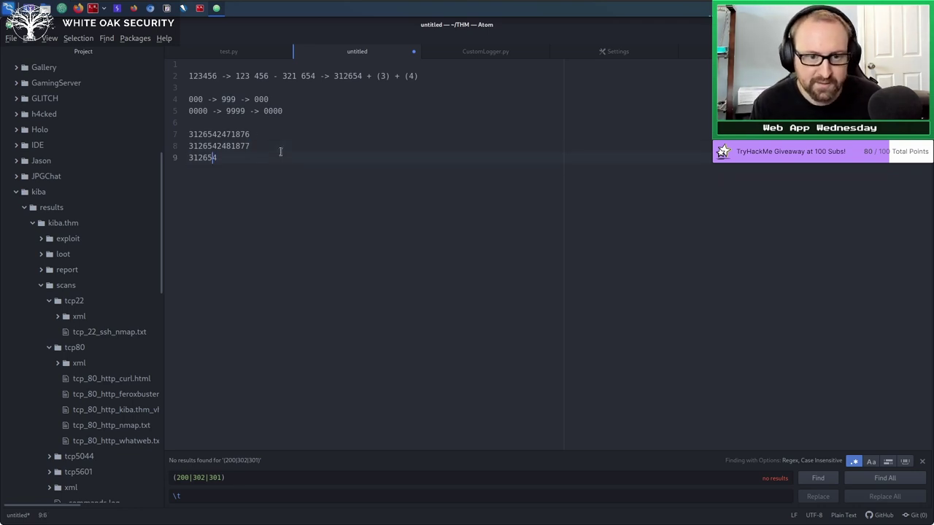
{"action": "type", "text": "251"}
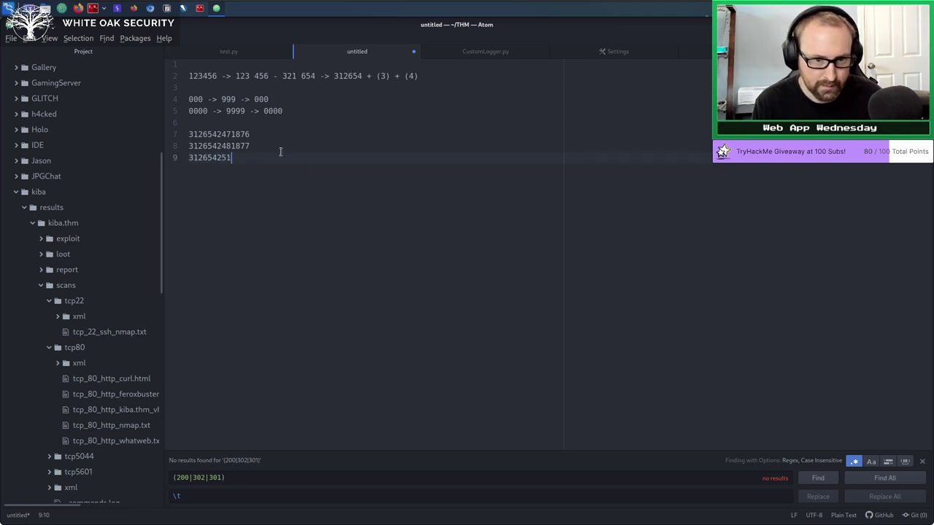
{"action": "type", "text": "18"}
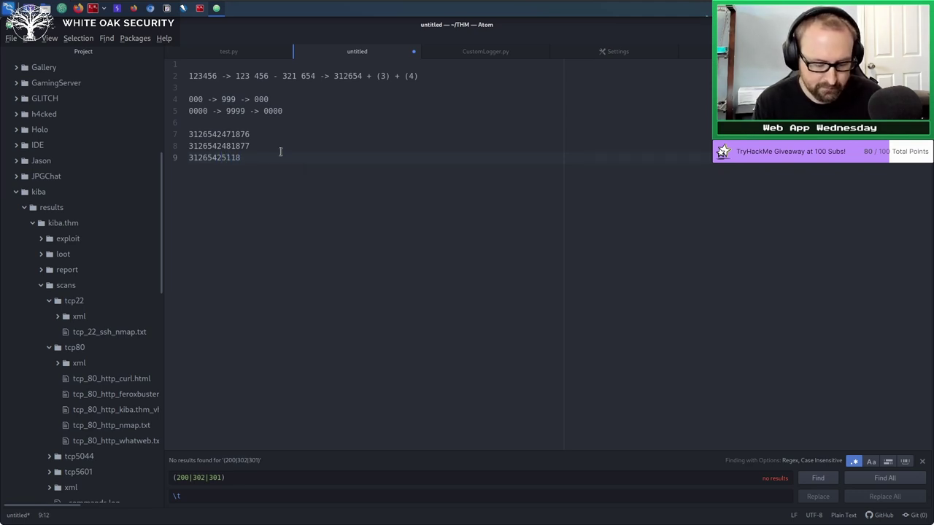
{"action": "type", "text": "80"}
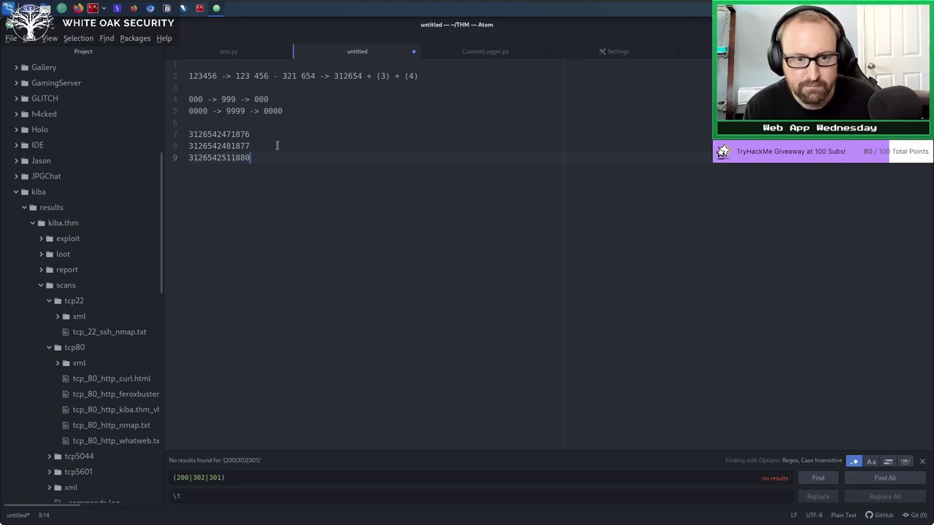
{"action": "key", "text": "Up"}
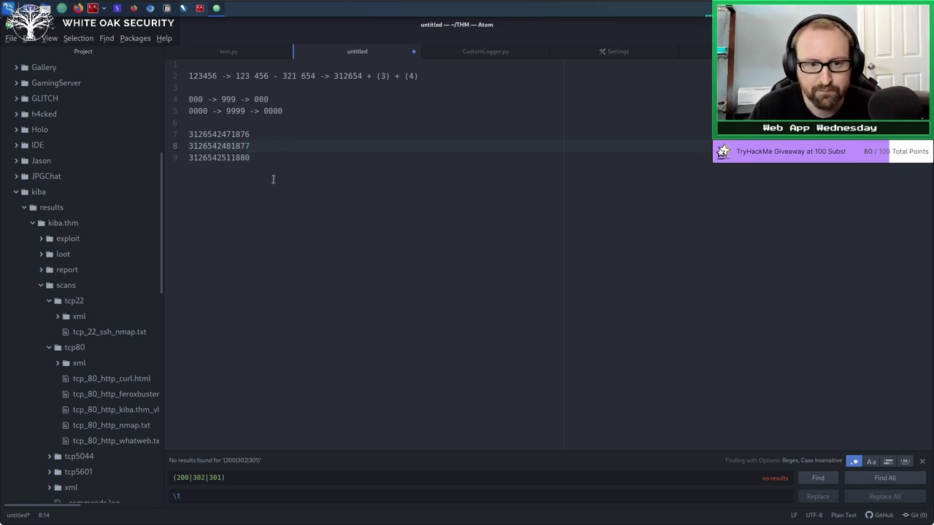
{"action": "key", "text": "Down"}
{"action": "key", "text": "Return"}
{"action": "key", "text": "Return"}
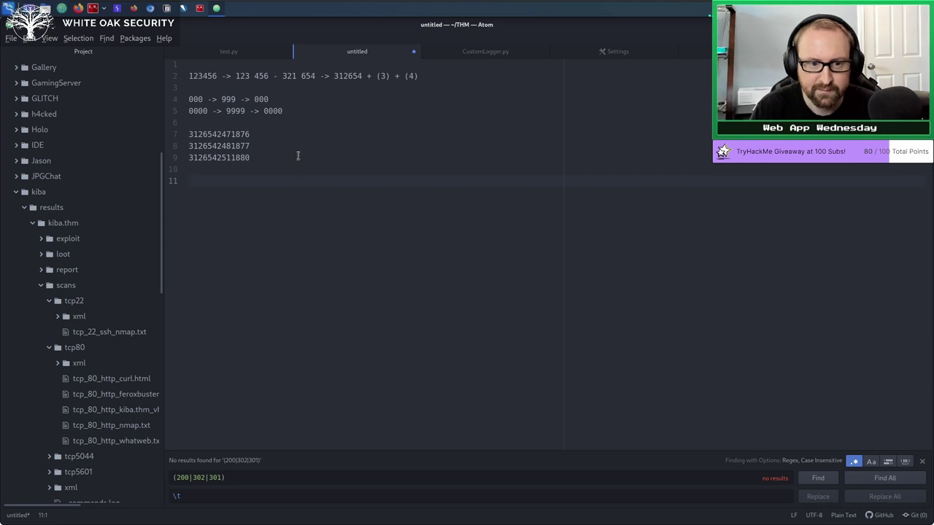
{"action": "double_click", "coordinate": [199, 75]}
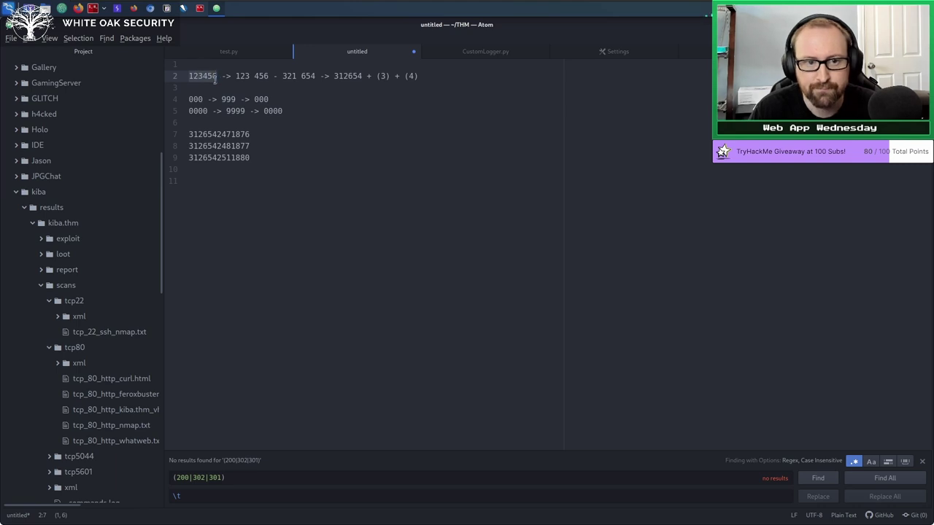
Write 12345 on line 11 and 321_54 on line 13.
{"action": "left_click", "coordinate": [300, 222]}
{"action": "type", "text": "12345"}
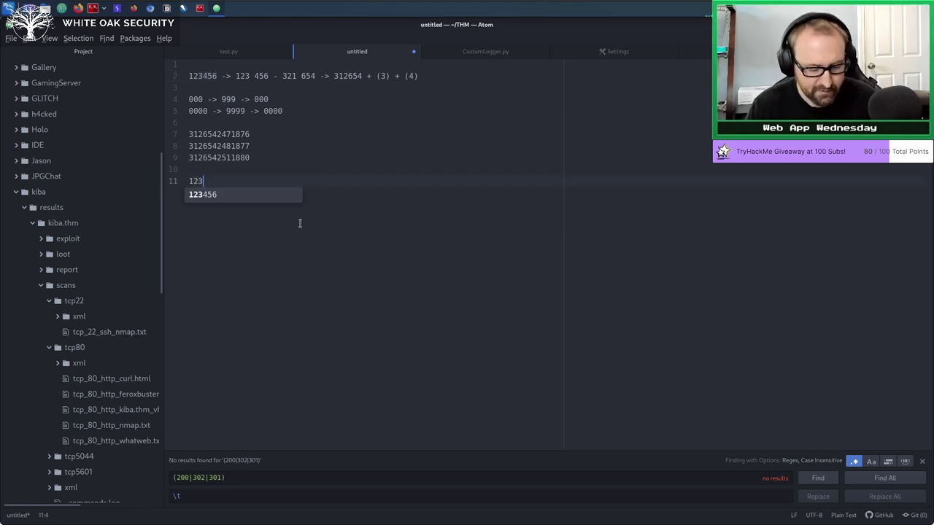
{"action": "left_click", "coordinate": [234, 168]}
{"action": "left_click", "coordinate": [219, 180]}
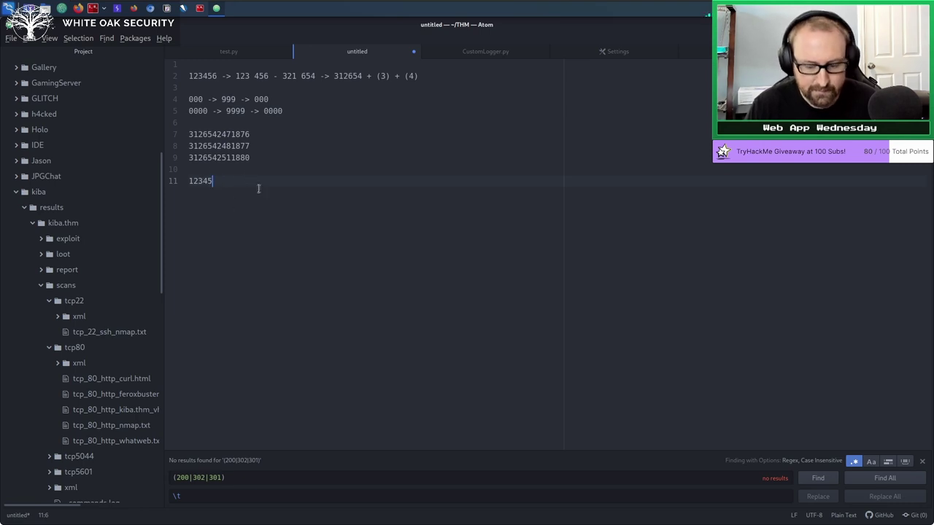
{"action": "key", "text": "Return"}
{"action": "type", "text": "321"}
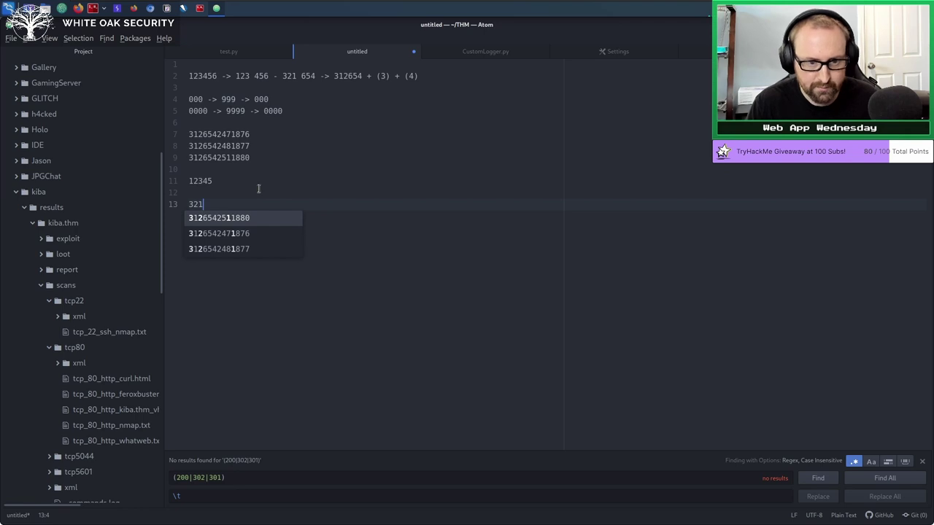
{"action": "key", "text": "Escape"}
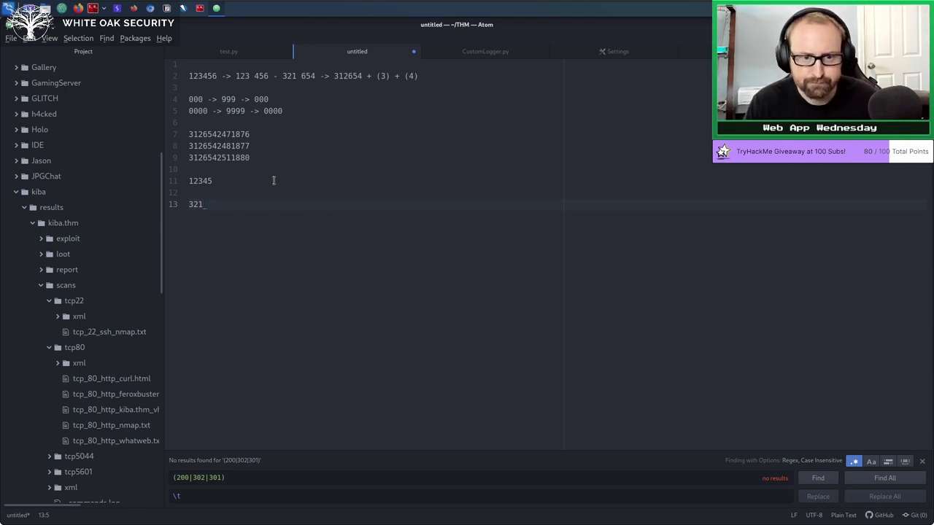
{"action": "type", "text": "54"}
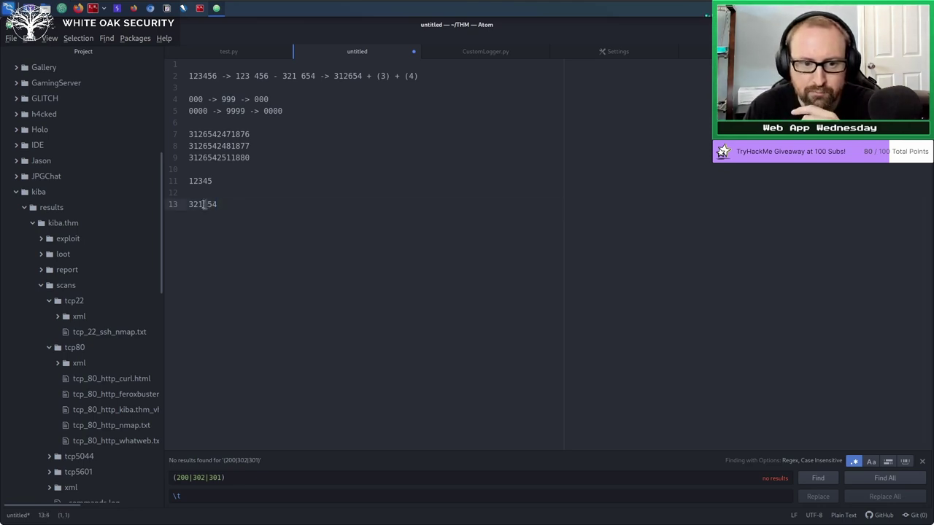
{"action": "left_click_drag", "start_coordinate": [207, 204], "coordinate": [204, 204]}
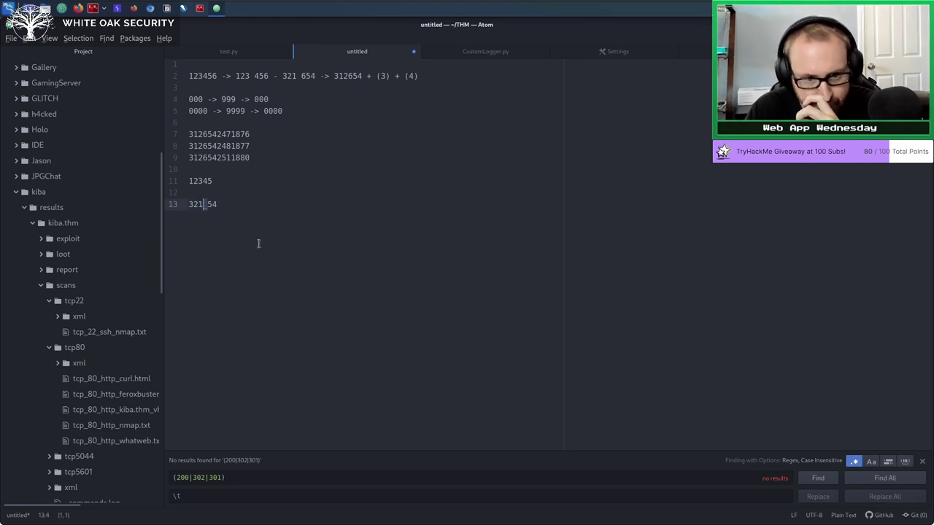
{"action": "type", "text": "_"}
Compare the new lines against lines 2 and 7, then select lines 11 through 13.
{"action": "left_click", "coordinate": [213, 181]}
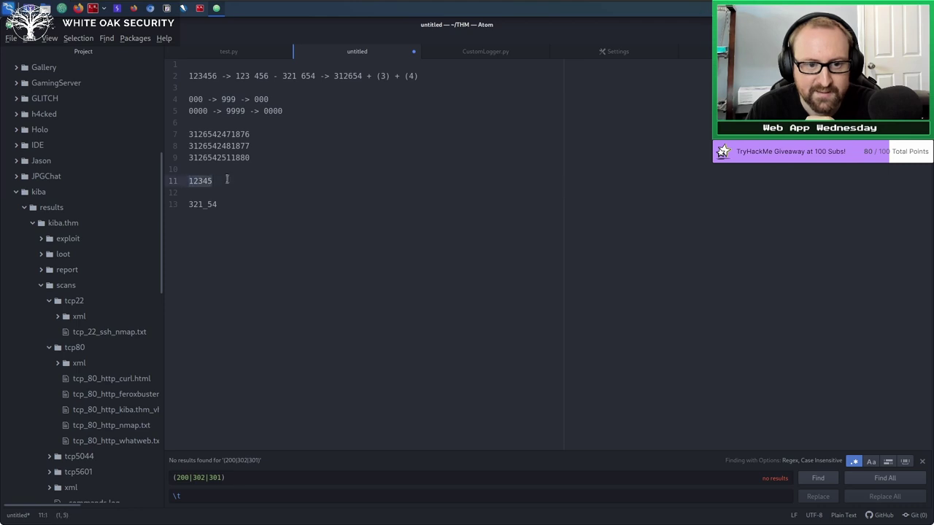
{"action": "left_click", "coordinate": [243, 174]}
{"action": "left_click", "coordinate": [213, 180]}
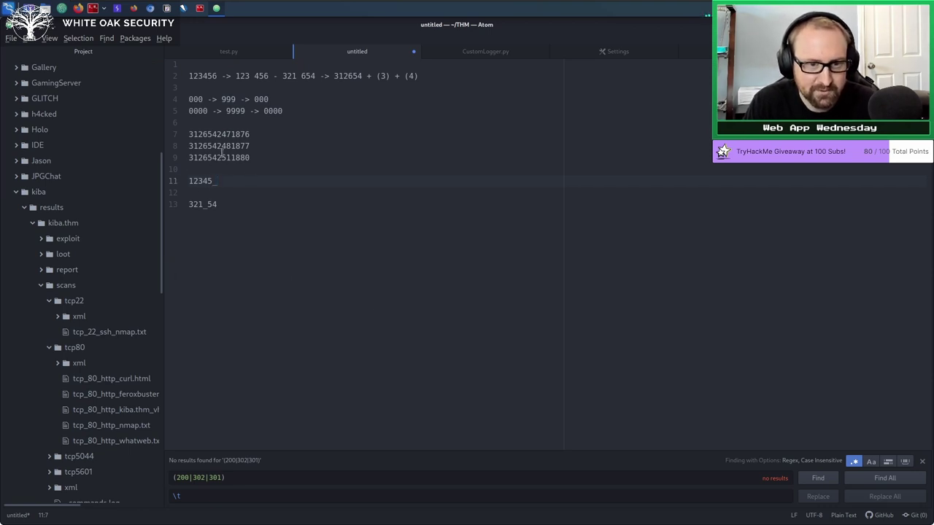
{"action": "mouse_move", "coordinate": [240, 76]}
{"action": "left_mouse_down"}
{"action": "mouse_move", "coordinate": [270, 76]}
{"action": "mouse_move", "coordinate": [240, 75]}
{"action": "left_mouse_up"}
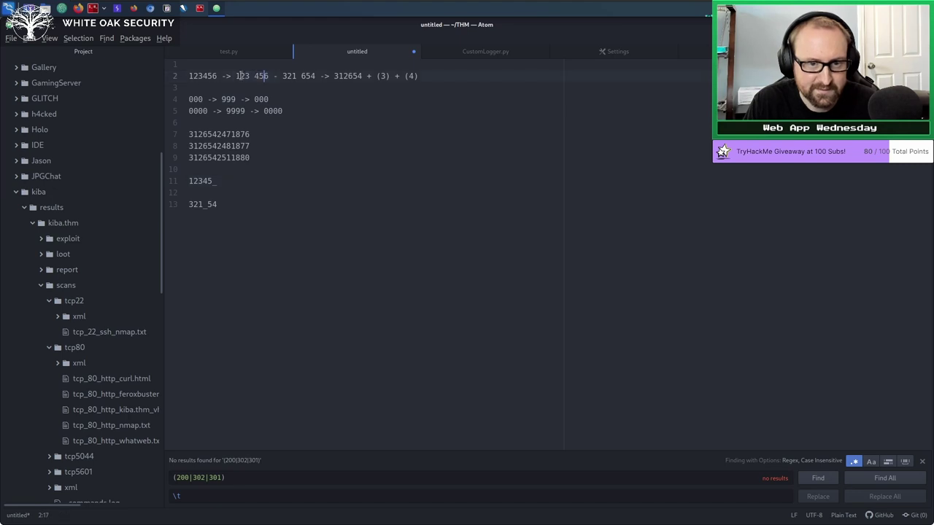
{"action": "double_click", "coordinate": [289, 76]}
{"action": "left_click", "coordinate": [375, 267]}
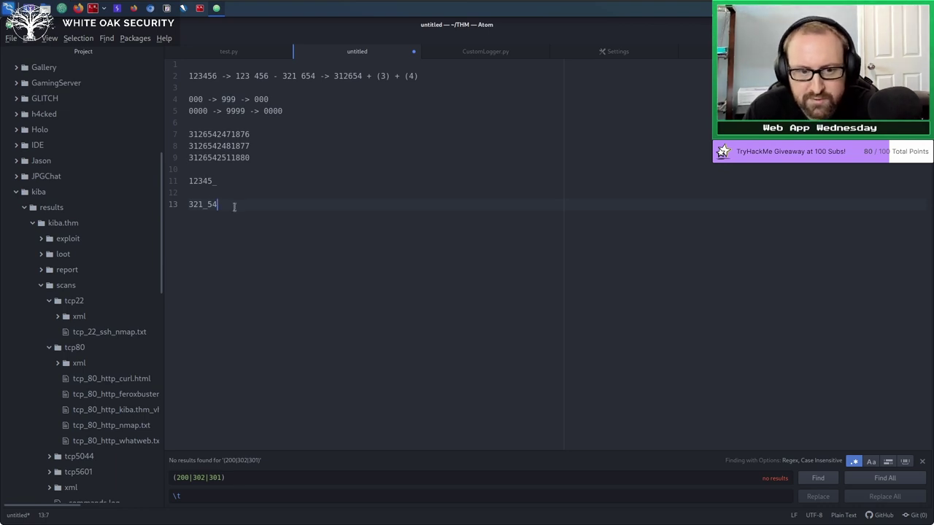
{"action": "double_click", "coordinate": [229, 136]}
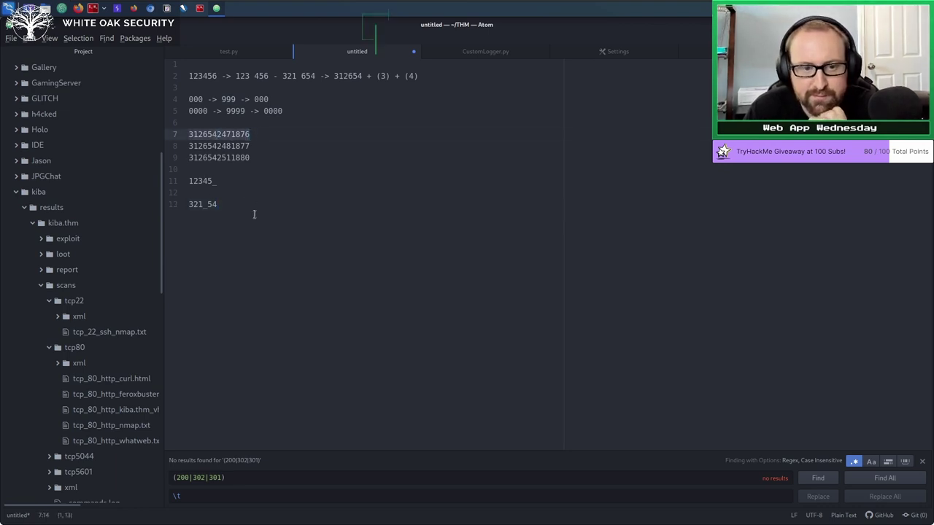
{"action": "left_click", "coordinate": [247, 205]}
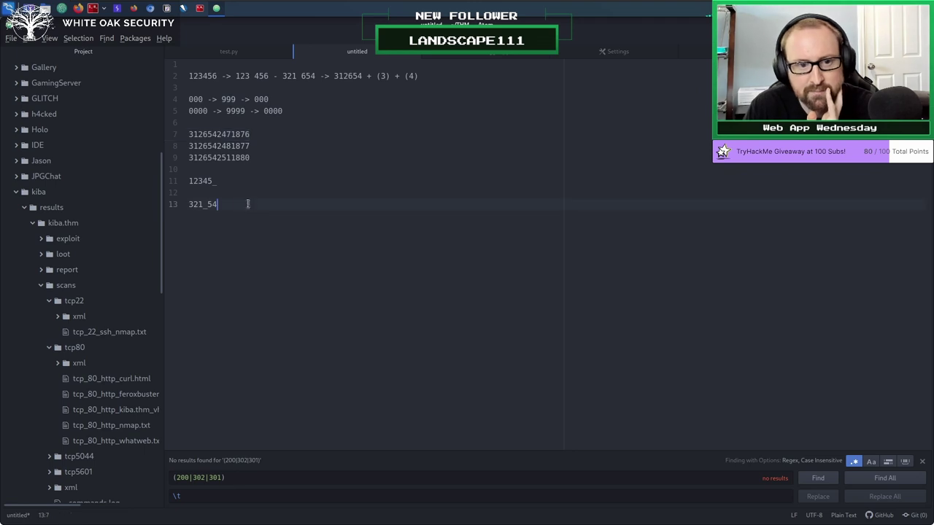
{"action": "left_click_drag", "start_coordinate": [247, 204], "coordinate": [189, 181]}
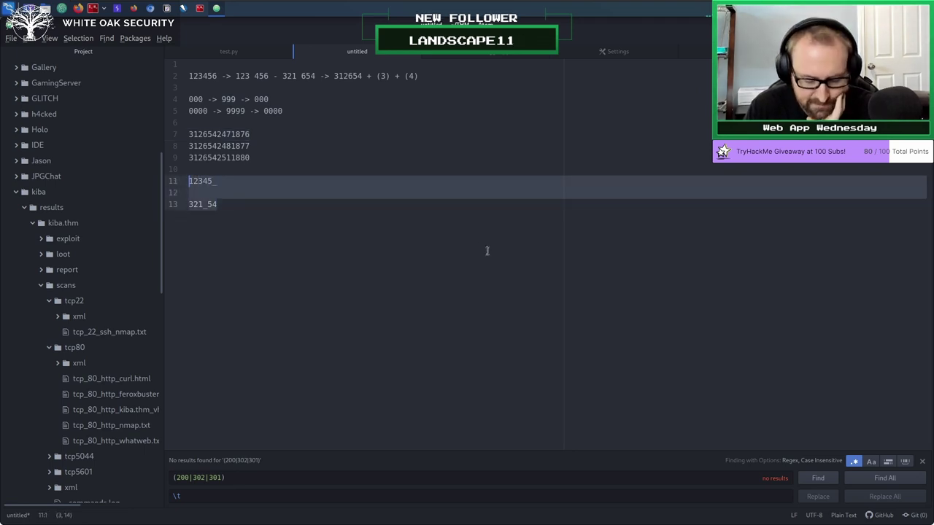
Replace lines 11–13 with '1 ->' and examine the digit groups of line 9's number.
{"action": "key", "text": "BackSpace"}
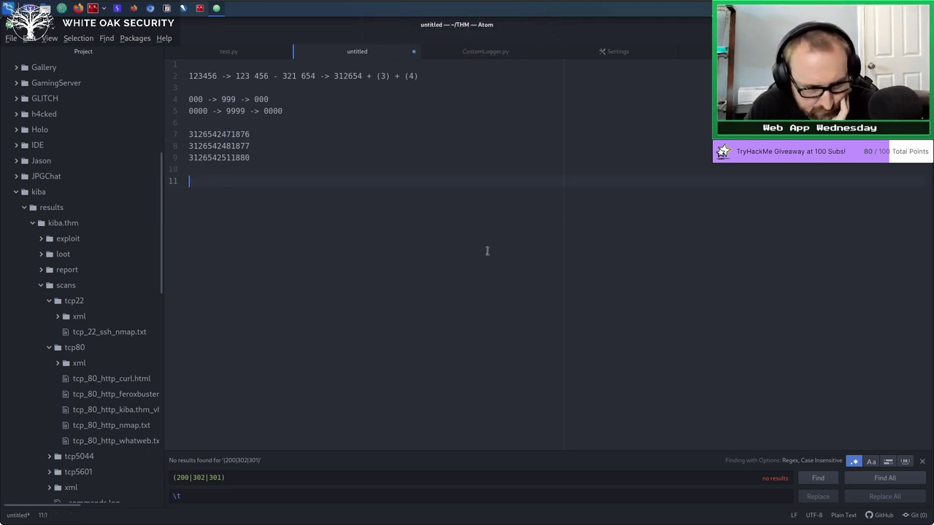
{"action": "type", "text": "1"}
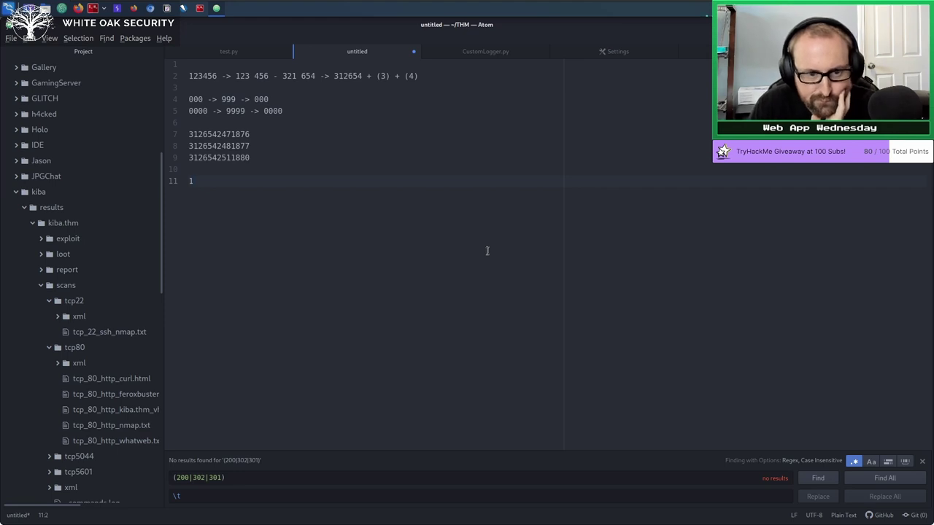
{"action": "type", "text": " ->"}
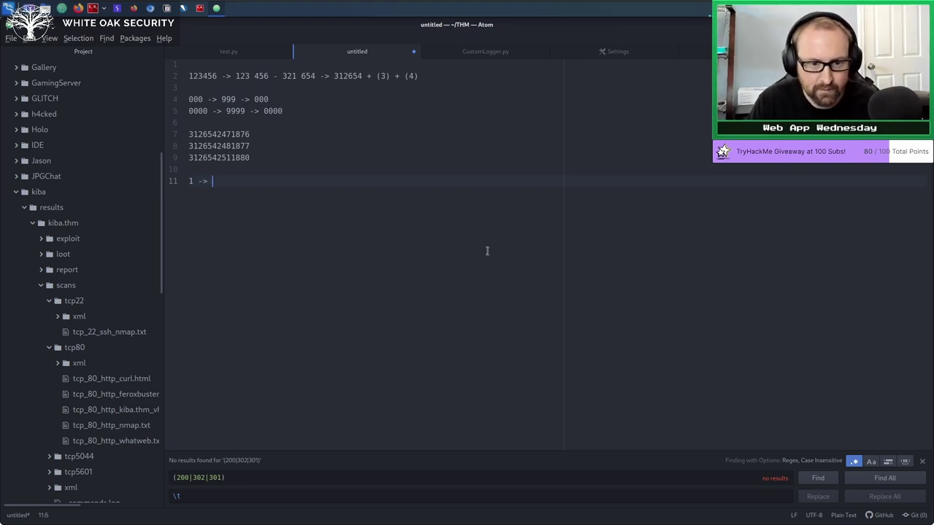
{"action": "double_click", "coordinate": [210, 157]}
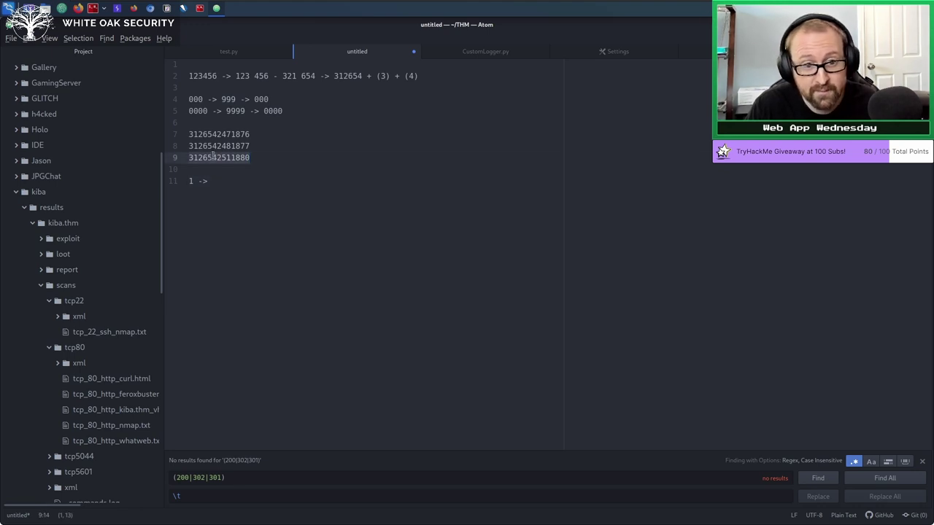
{"action": "mouse_move", "coordinate": [221, 157]}
{"action": "left_mouse_down"}
{"action": "mouse_move", "coordinate": [246, 157]}
{"action": "mouse_move", "coordinate": [235, 157]}
{"action": "left_mouse_up"}
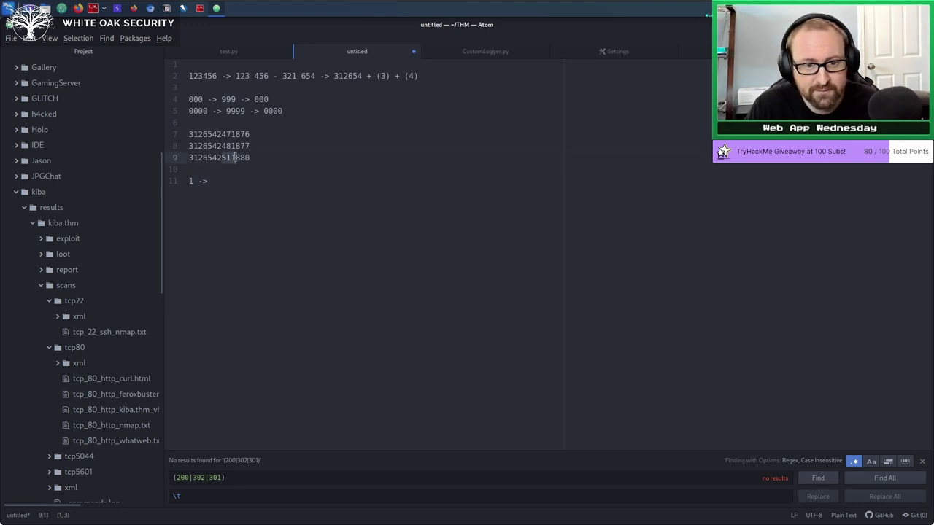
{"action": "left_click", "coordinate": [235, 157]}
{"action": "left_click", "coordinate": [218, 157], "text": "shift"}
{"action": "key", "text": "Right"}
{"action": "key", "text": "Right"}
{"action": "key", "text": "Right"}
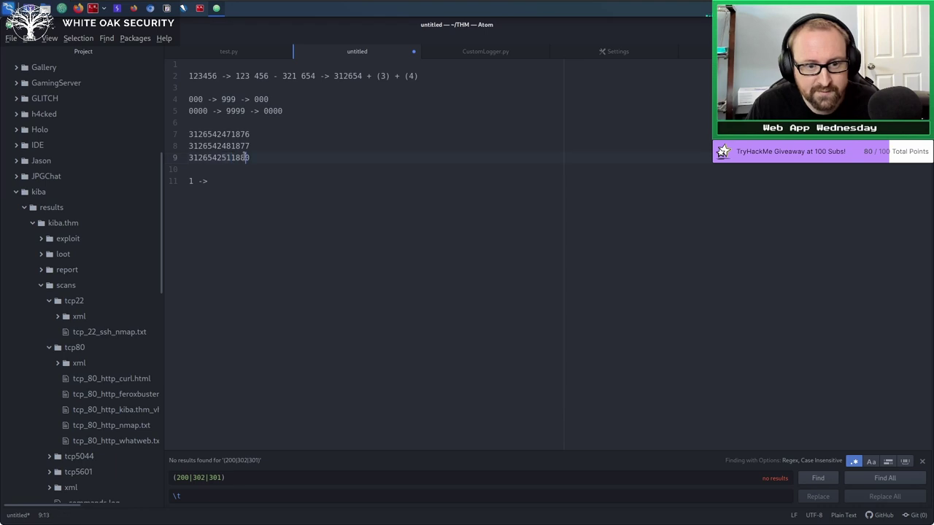
{"action": "left_click_drag", "start_coordinate": [217, 157], "coordinate": [232, 157]}
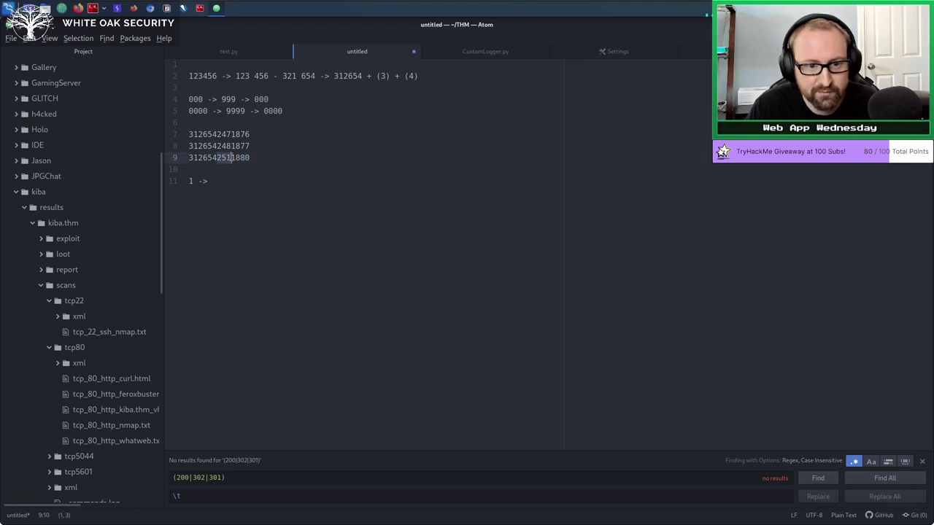
{"action": "key", "text": "Right"}
{"action": "left_click", "coordinate": [248, 159], "text": "shift"}
Extend line 11 with '1 ____ -> 1__ ___ ->', checking the 251 and 880 digits on line 9.
{"action": "left_click", "coordinate": [273, 179]}
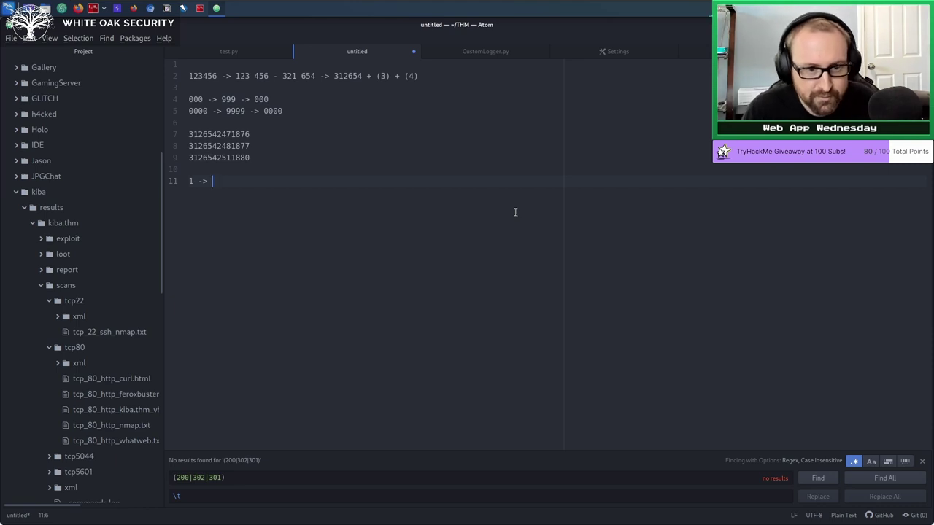
{"action": "type", "text": "1 _"}
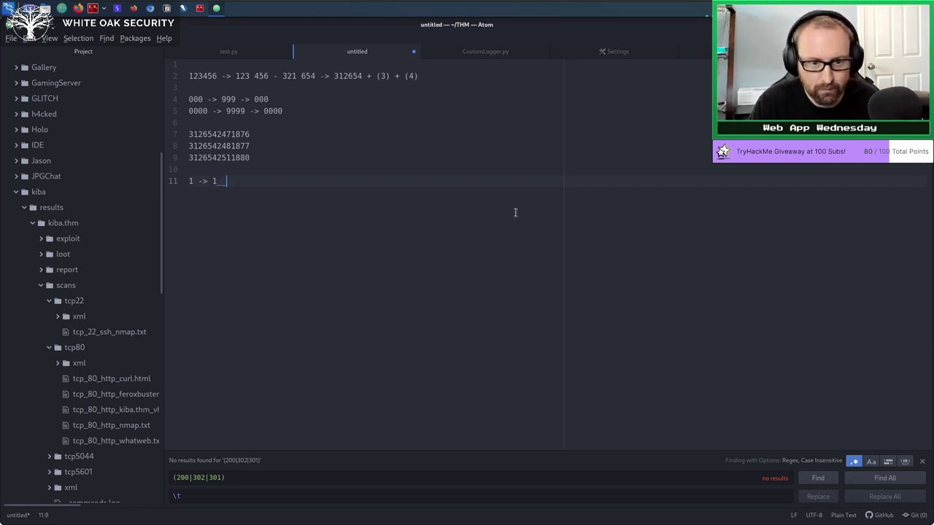
{"action": "type", "text": "___ -"}
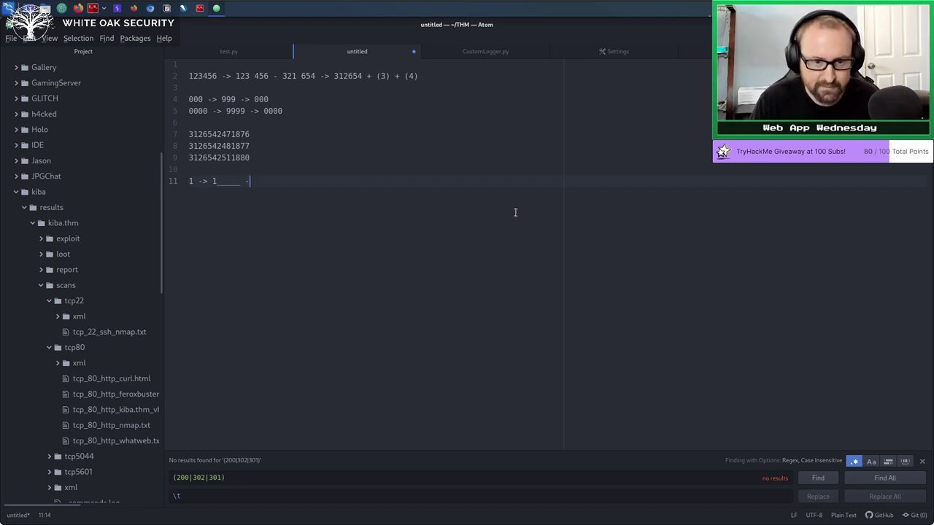
{"action": "type", "text": "> 1__ "}
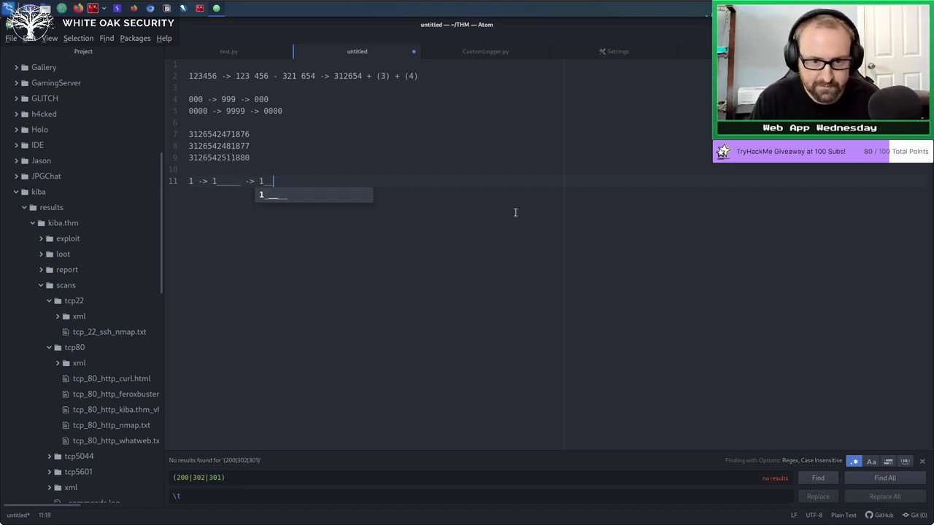
{"action": "type", "text": "___"}
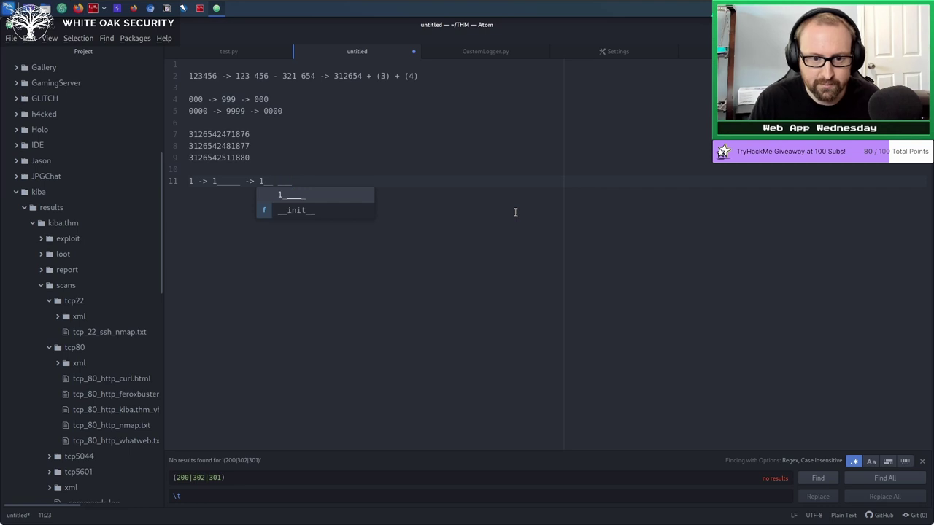
{"action": "key", "text": "Left"}
{"action": "type", "text": "->"}
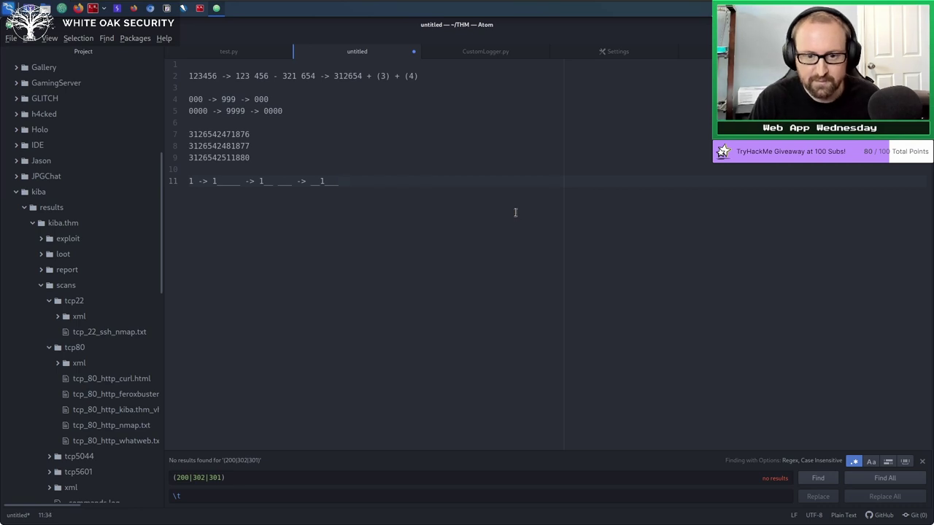
{"action": "left_click_drag", "start_coordinate": [279, 172], "coordinate": [231, 160]}
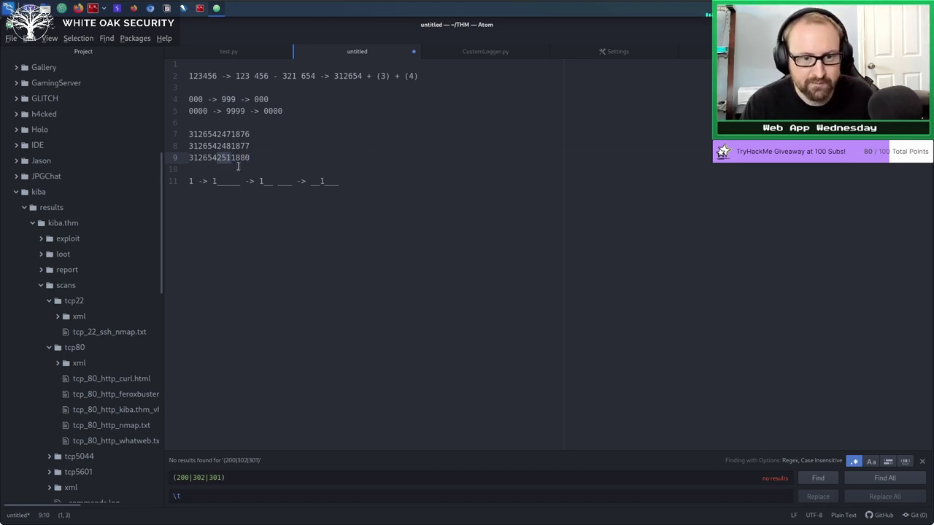
{"action": "left_click", "coordinate": [218, 159]}
{"action": "left_click_drag", "start_coordinate": [228, 158], "coordinate": [259, 158]}
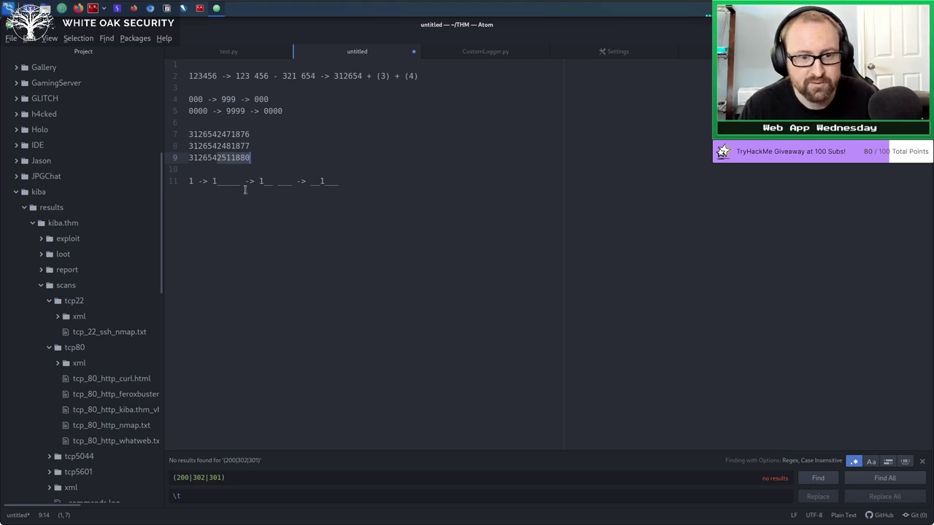
{"action": "left_click", "coordinate": [217, 162]}
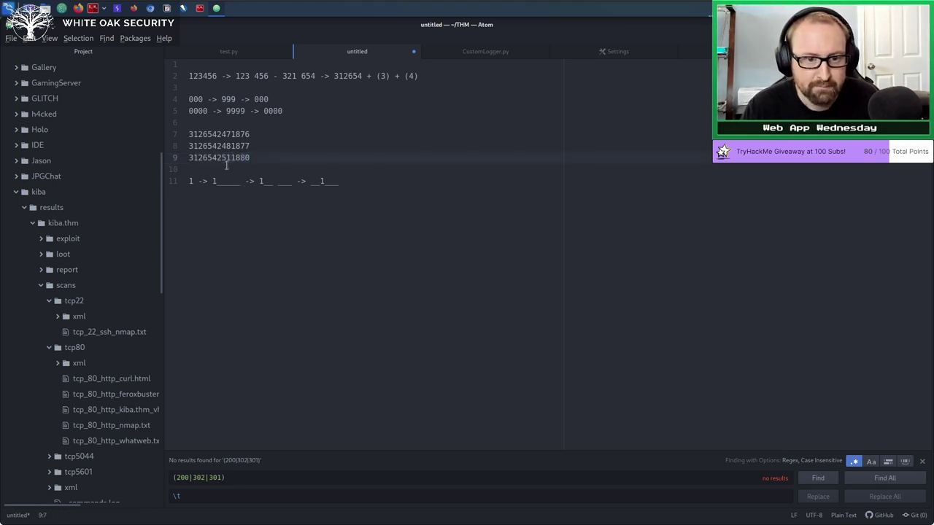
{"action": "left_click_drag", "start_coordinate": [216, 158], "coordinate": [231, 158]}
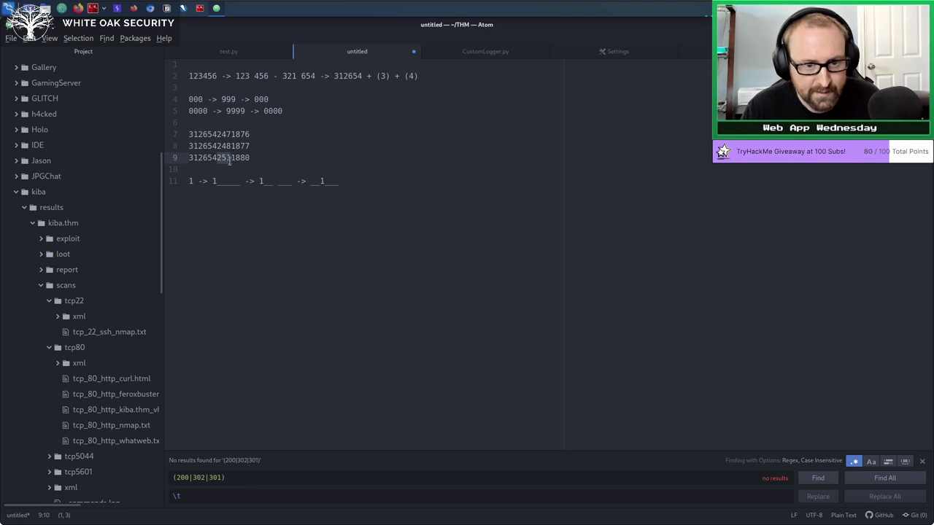
{"action": "left_click_drag", "start_coordinate": [235, 157], "coordinate": [253, 158]}
{"action": "left_click", "coordinate": [253, 157]}
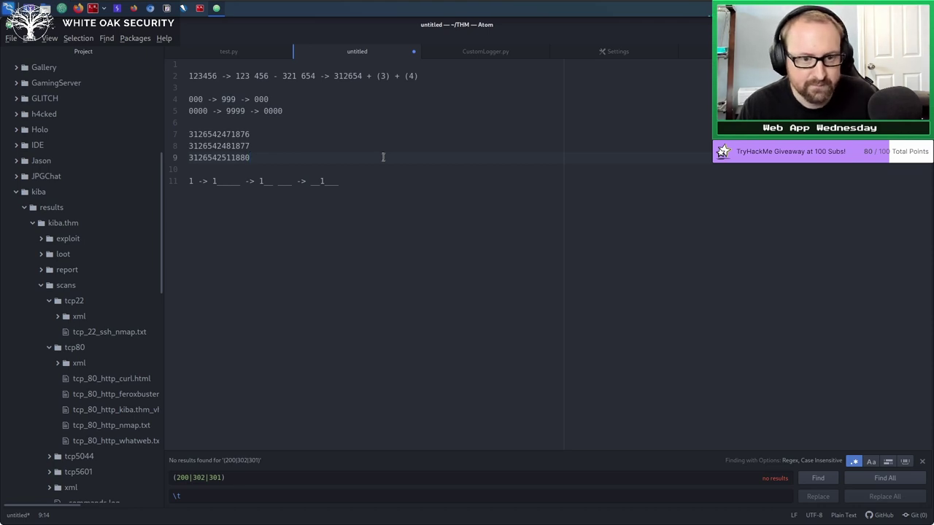
Review the final token of line 11, then select the text upward.
{"action": "left_click", "coordinate": [389, 178]}
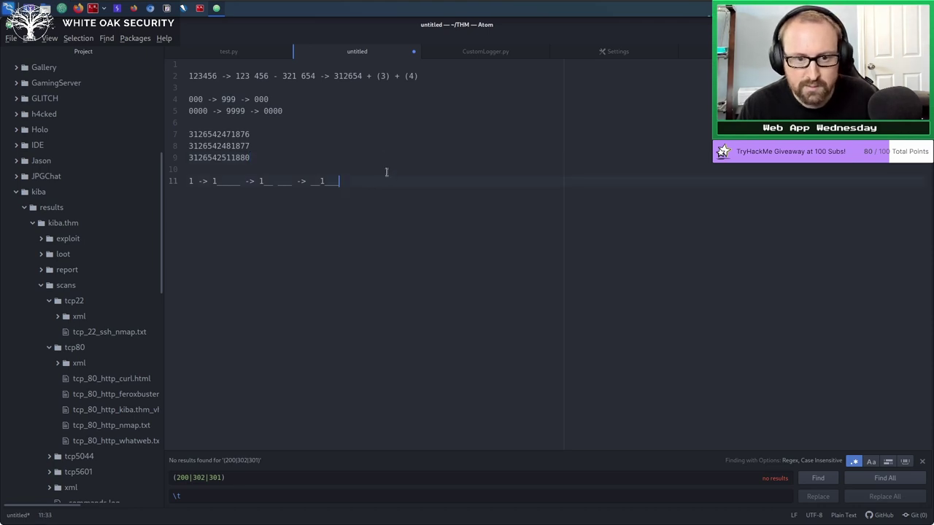
{"action": "double_click", "coordinate": [332, 182]}
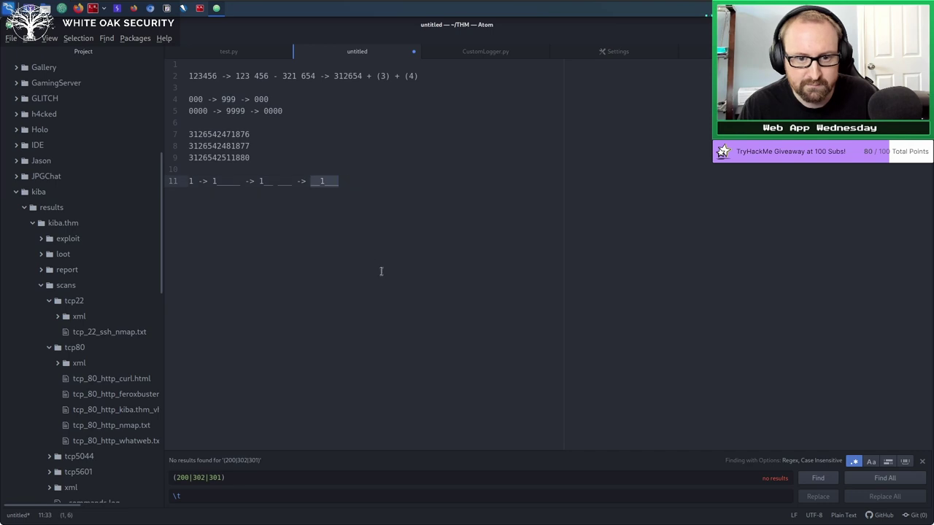
{"action": "left_click", "coordinate": [381, 272]}
{"action": "double_click", "coordinate": [311, 180]}
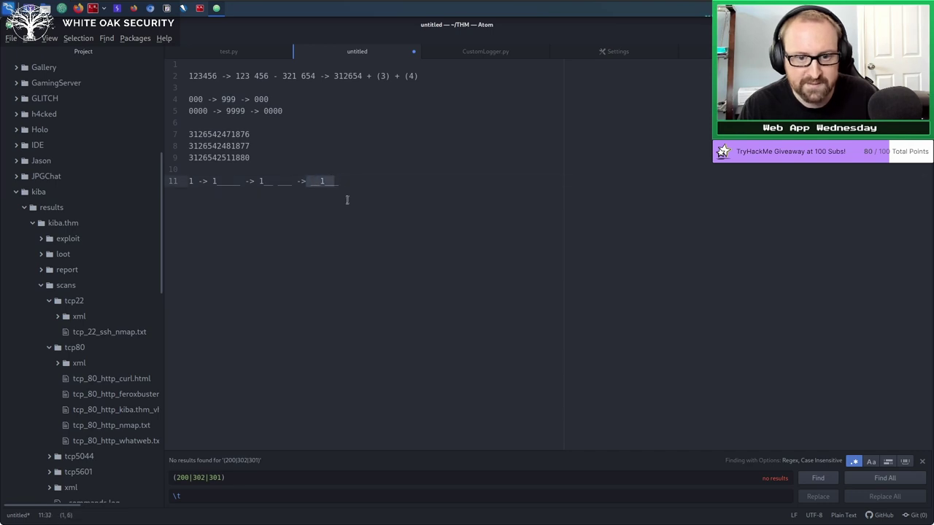
{"action": "left_click", "coordinate": [347, 199]}
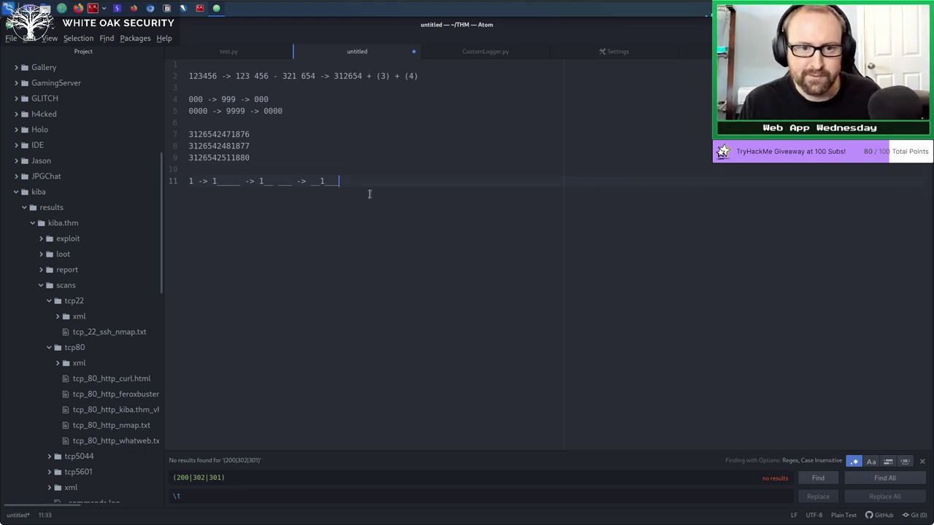
{"action": "key", "text": "shift+Up"}
{"action": "key", "text": "shift+Up"}
{"action": "key", "text": "shift+Up"}
{"action": "key", "text": "shift+Up"}
{"action": "key", "text": "shift+Up"}
{"action": "key", "text": "shift+Up"}
{"action": "key", "text": "shift+Up"}
{"action": "key", "text": "shift+Up"}
{"action": "key", "text": "shift+Up"}
{"action": "key", "text": "shift+Up"}
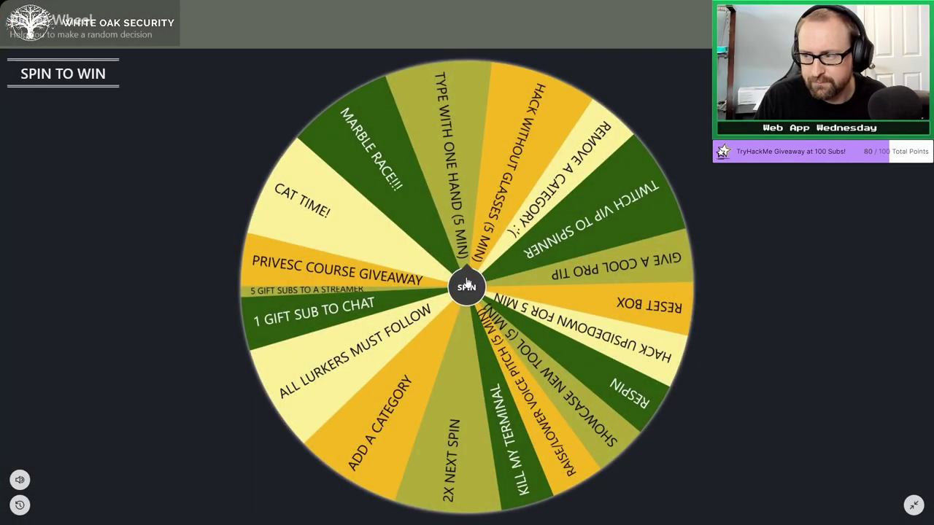
Spin the wheel twice, dismiss the TYPE WITH ONE HAND (5 MIN) result, and exit fullscreen.
{"action": "left_click", "coordinate": [467, 285]}
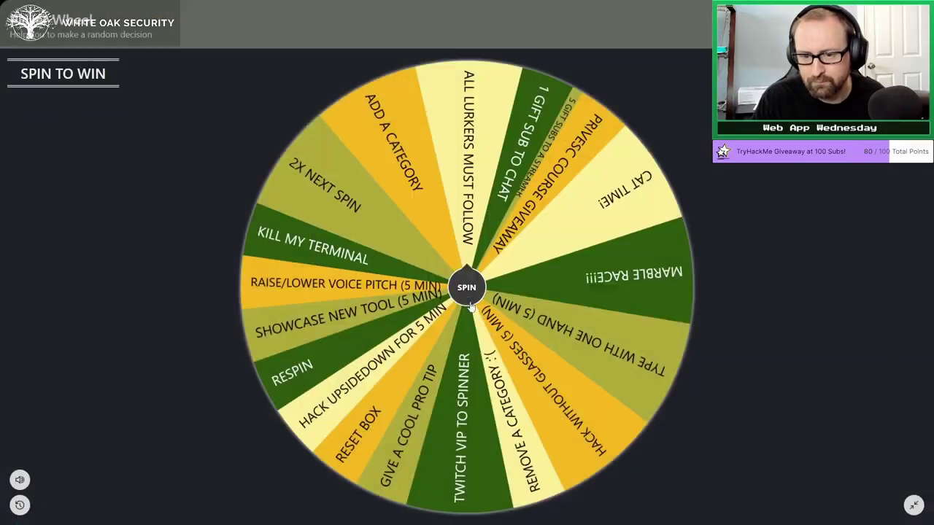
{"action": "left_click", "coordinate": [583, 266]}
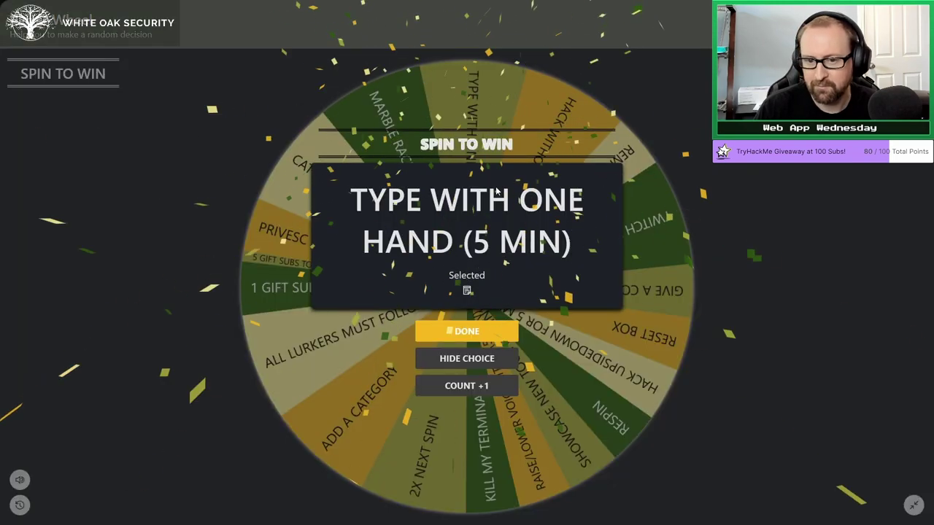
{"action": "left_click", "coordinate": [478, 333]}
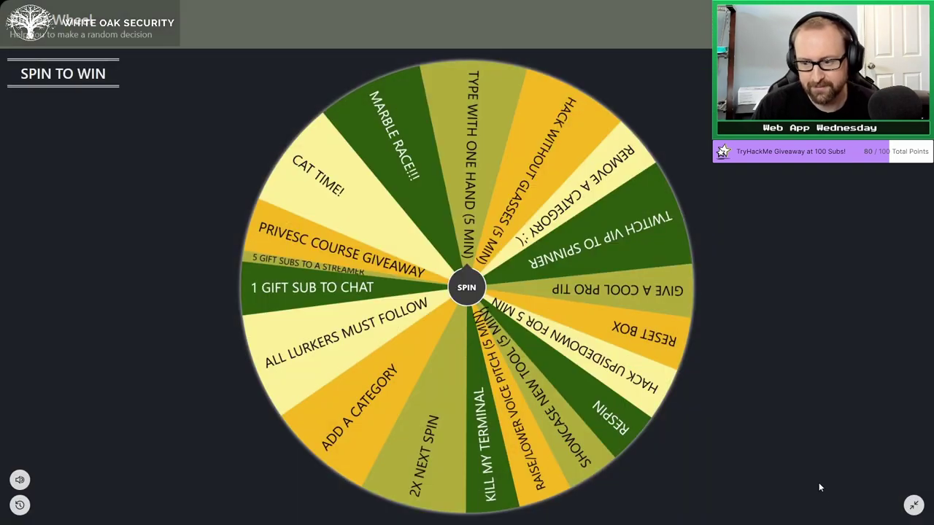
{"action": "left_click", "coordinate": [914, 505]}
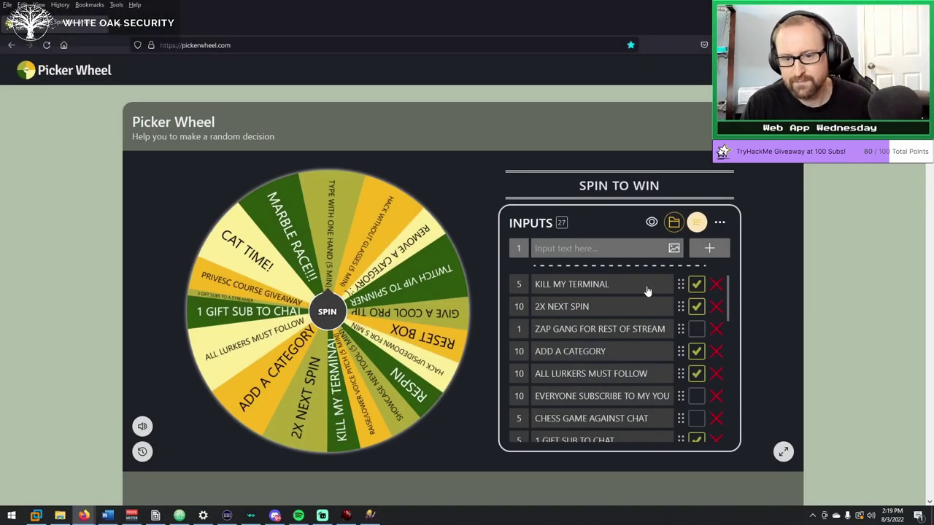
Return to Atom, select all 11 note lines and delete them.
{"action": "left_click", "coordinate": [35, 516]}
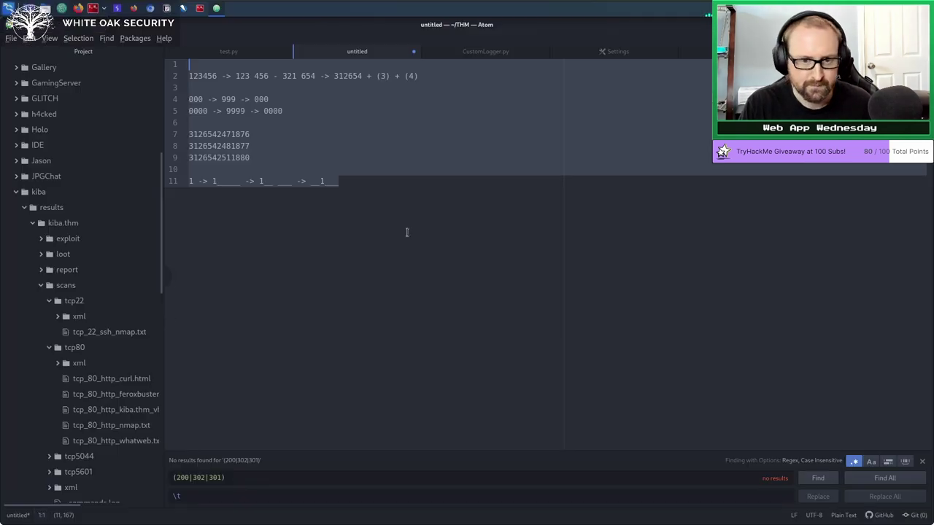
{"action": "left_click_drag", "start_coordinate": [407, 229], "coordinate": [62, 63]}
{"action": "key", "text": "BackSpace"}
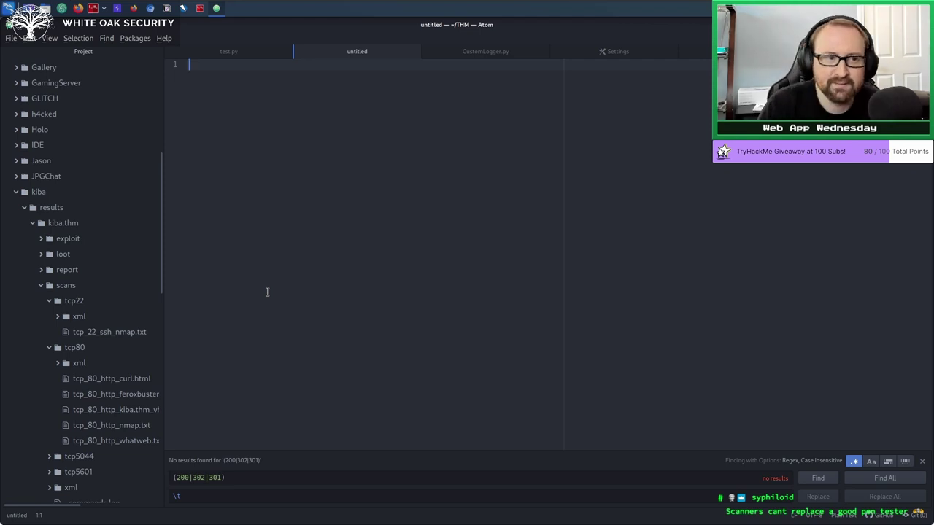
Switch to Burp Suite, pass through the Sequencer tab, and show Proxy > HTTP history.
{"action": "left_click", "coordinate": [117, 10]}
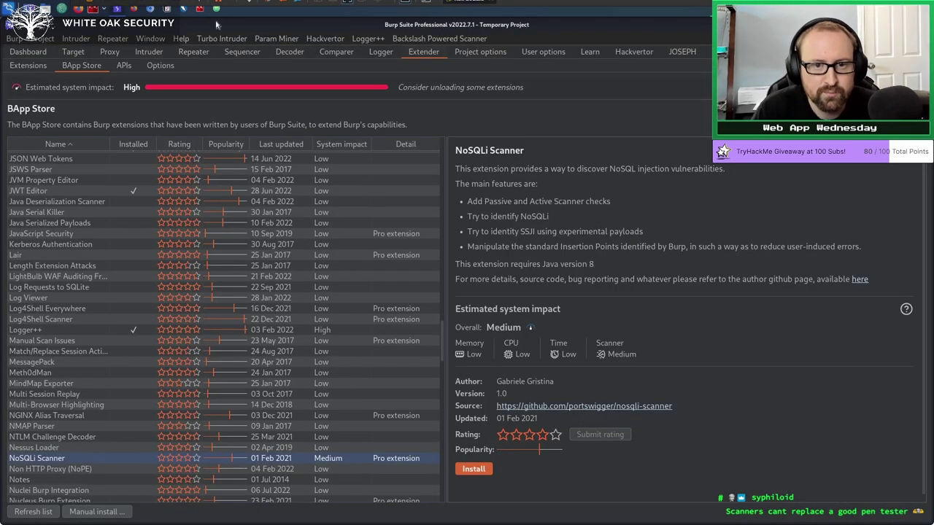
{"action": "left_click", "coordinate": [245, 51]}
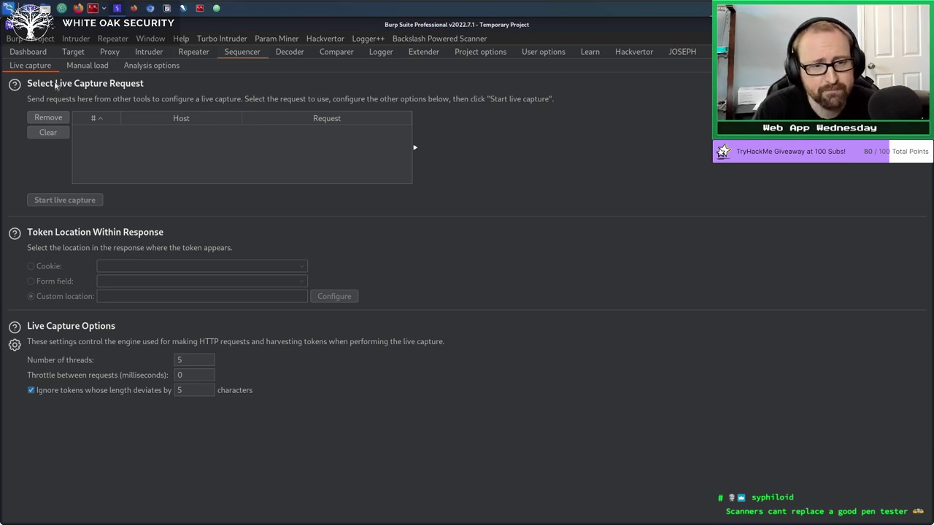
{"action": "left_click", "coordinate": [109, 53]}
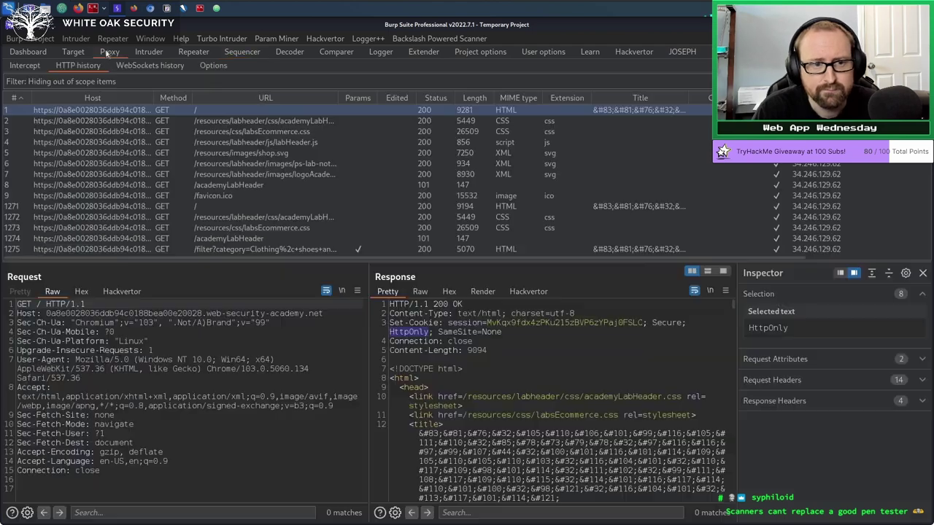
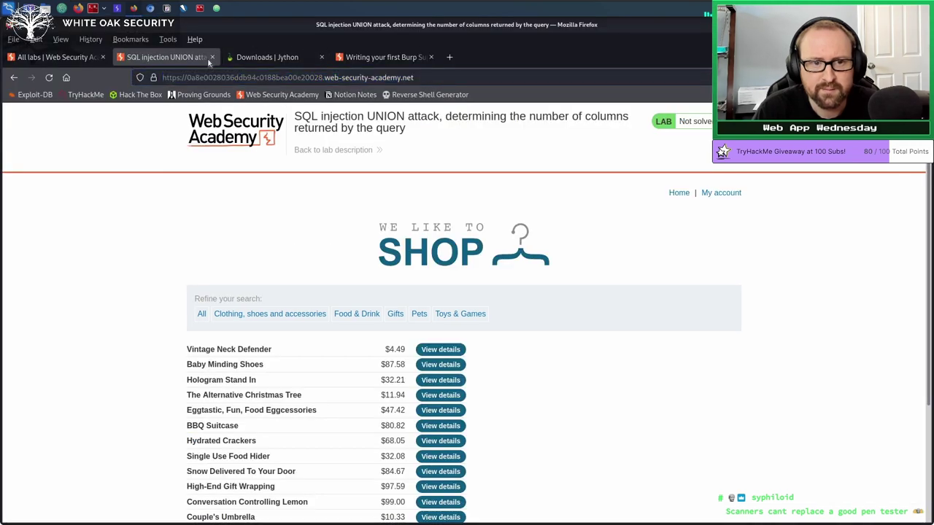
Close the SQL injection UNION lab tab and scroll the labs list.
{"action": "left_click", "coordinate": [211, 57]}
{"action": "scroll", "coordinate": [101, 285], "scroll_direction": "up", "scroll_amount": 3}
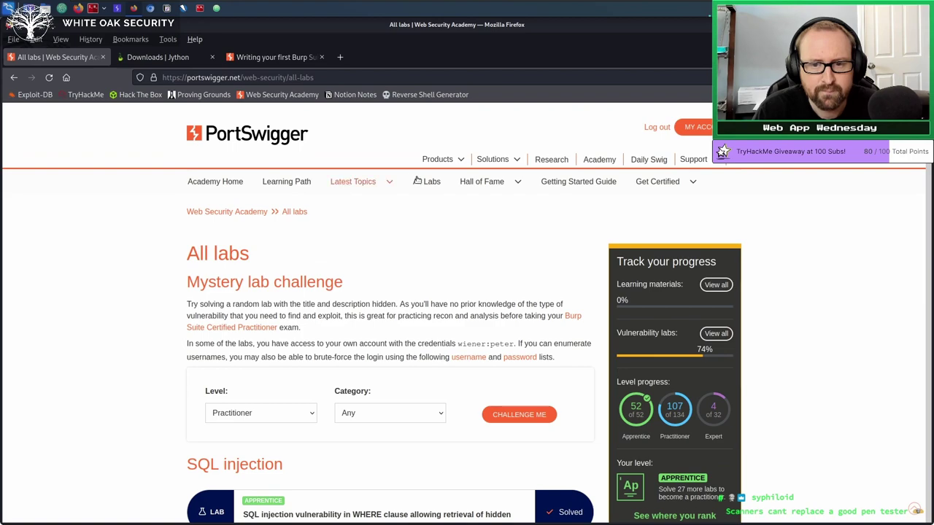
{"action": "scroll", "coordinate": [407, 219], "scroll_direction": "down", "scroll_amount": 15}
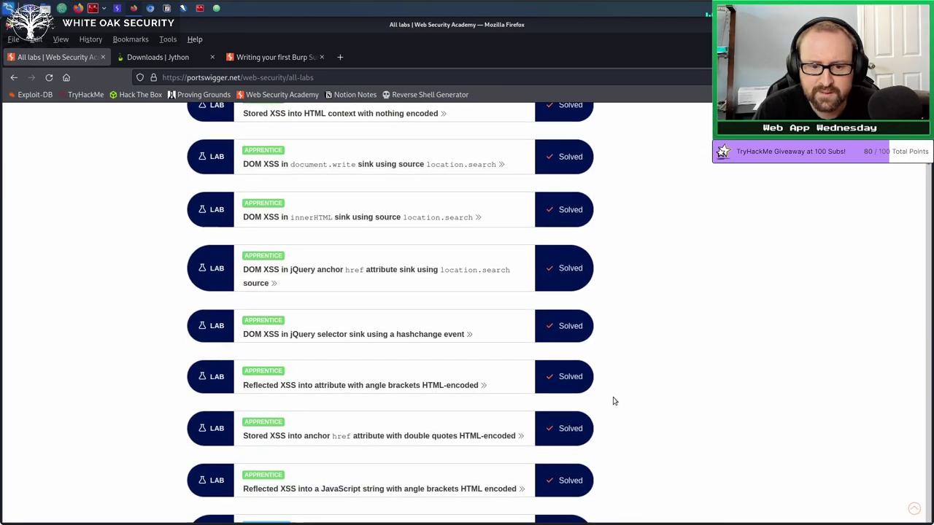
{"action": "scroll", "coordinate": [614, 401], "scroll_direction": "down", "scroll_amount": 15}
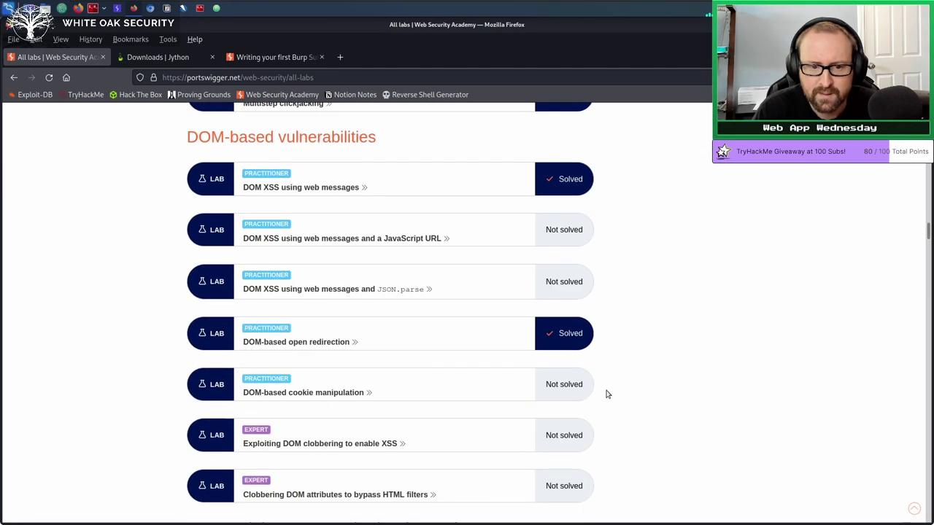
{"action": "scroll", "coordinate": [605, 394], "scroll_direction": "down", "scroll_amount": 15}
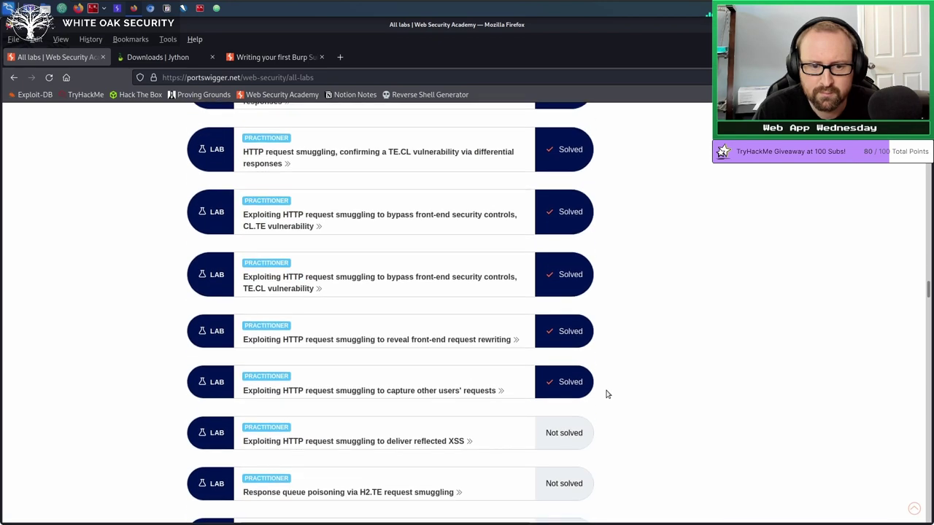
{"action": "scroll", "coordinate": [605, 394], "scroll_direction": "down", "scroll_amount": 15}
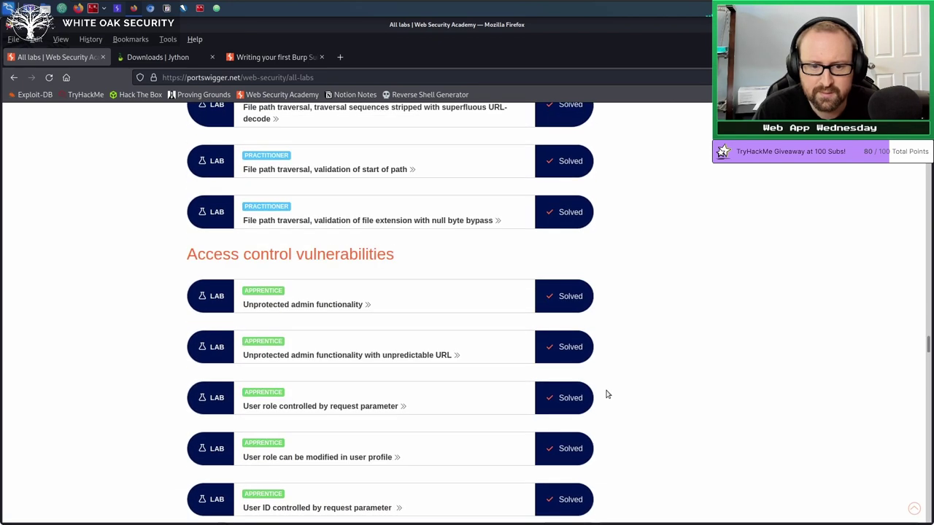
{"action": "scroll", "coordinate": [605, 394], "scroll_direction": "down", "scroll_amount": 5}
{"action": "scroll", "coordinate": [607, 392], "scroll_direction": "up", "scroll_amount": 4}
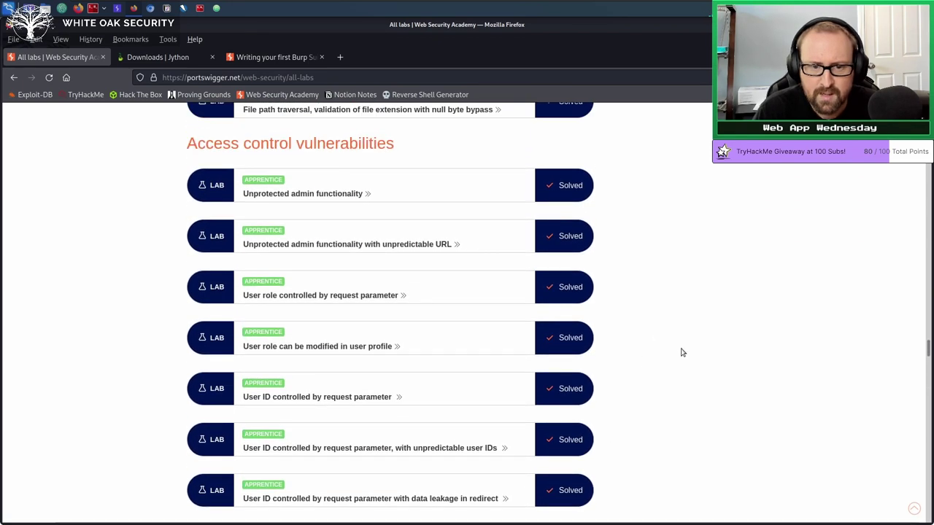
Open the Unprotected admin functionality lab description in a new tab and launch the lab.
{"action": "right_click", "coordinate": [301, 194]}
{"action": "left_click", "coordinate": [321, 202]}
{"action": "left_click", "coordinate": [168, 57]}
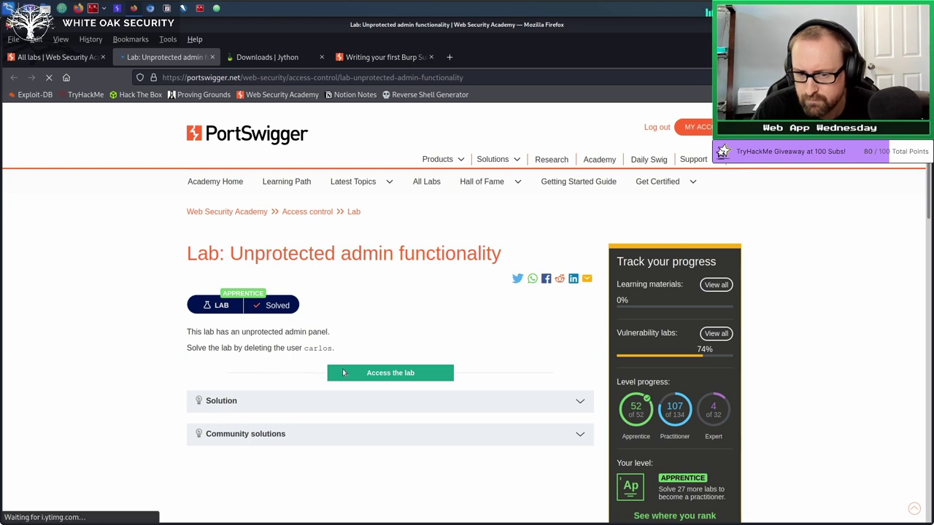
{"action": "right_click", "coordinate": [375, 380]}
{"action": "left_click", "coordinate": [404, 241]}
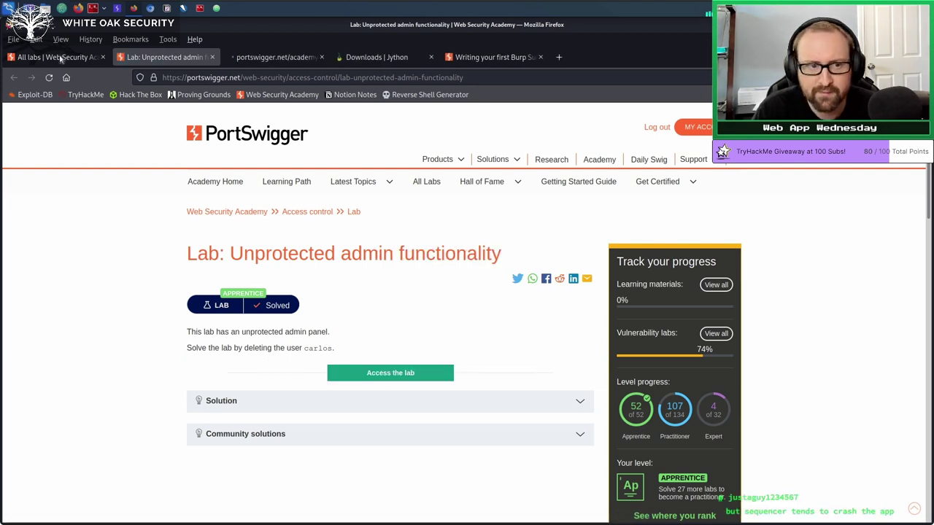
Copy the running admin functionality lab's web address.
{"action": "left_click", "coordinate": [55, 57]}
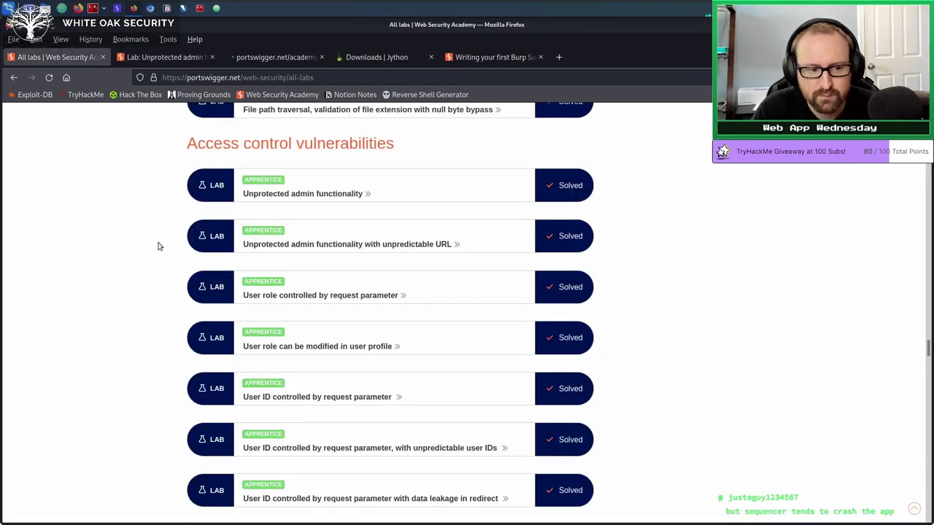
{"action": "scroll", "coordinate": [150, 259], "scroll_direction": "down", "scroll_amount": 4}
{"action": "scroll", "coordinate": [152, 280], "scroll_direction": "down", "scroll_amount": 3}
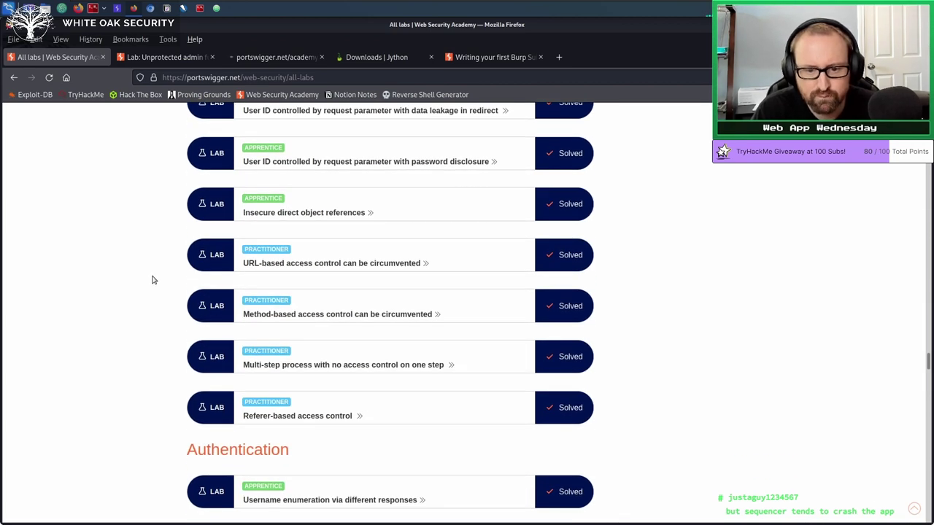
{"action": "scroll", "coordinate": [152, 281], "scroll_direction": "up", "scroll_amount": 3}
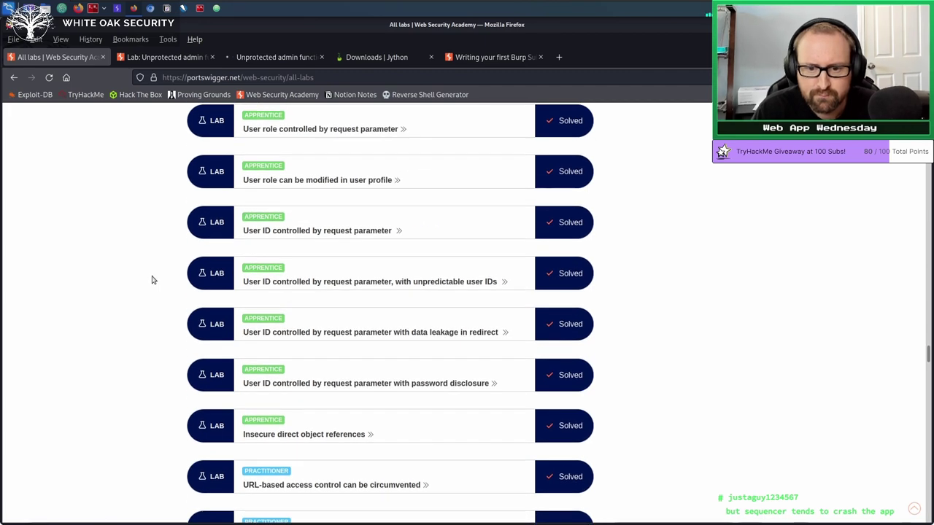
{"action": "scroll", "coordinate": [152, 280], "scroll_direction": "up", "scroll_amount": 1}
{"action": "scroll", "coordinate": [152, 280], "scroll_direction": "up", "scroll_amount": 1}
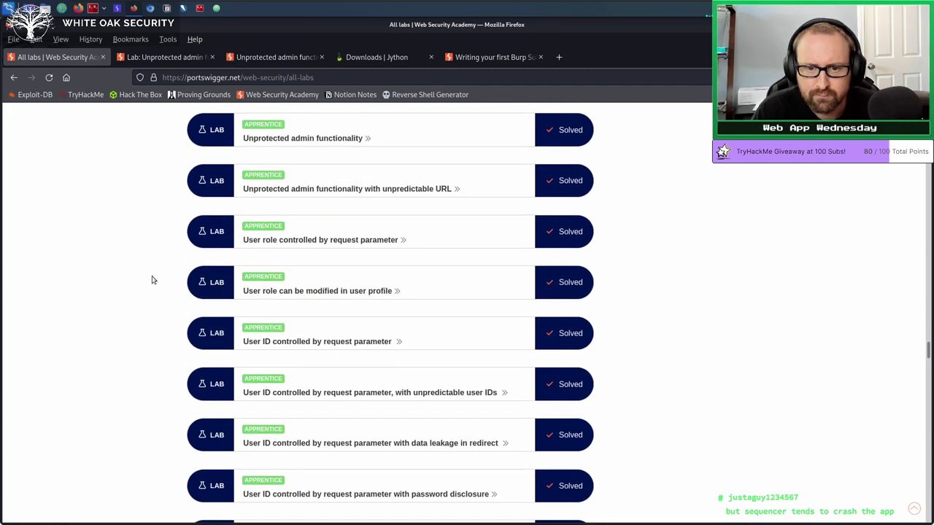
{"action": "left_click", "coordinate": [262, 56]}
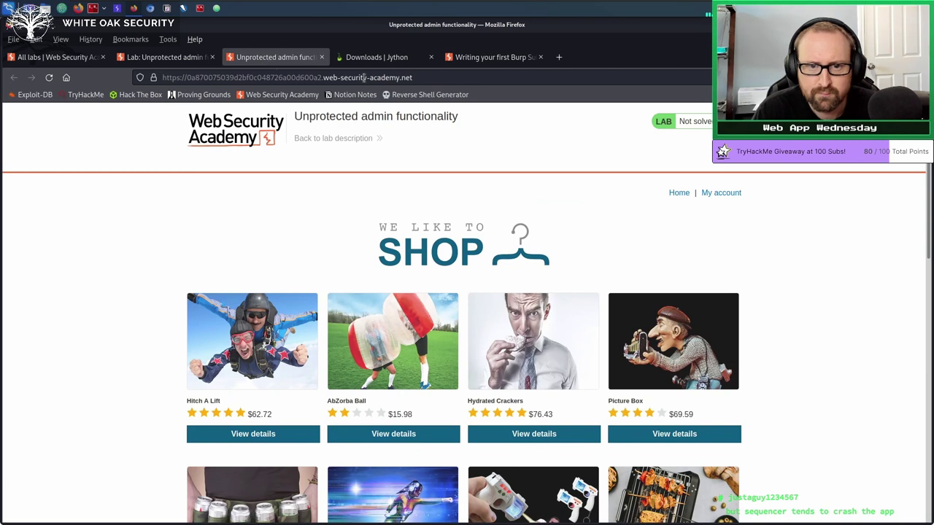
{"action": "left_click", "coordinate": [365, 78]}
{"action": "right_click", "coordinate": [365, 78]}
{"action": "left_click", "coordinate": [387, 120]}
Close the running admin functionality lab and return to the all-labs list.
{"action": "key", "text": "ctrl+Page_Up"}
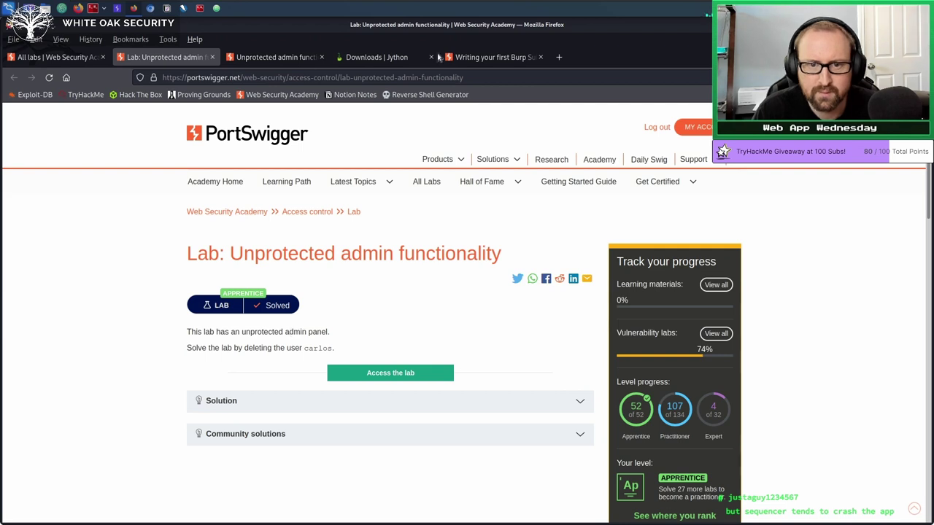
{"action": "left_click", "coordinate": [321, 57]}
{"action": "key", "text": "ctrl+Page_Up"}
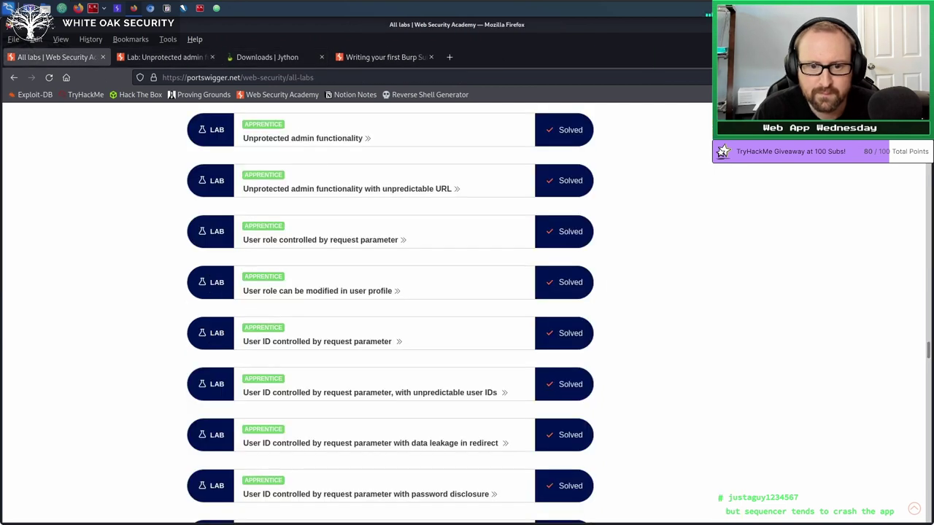
{"action": "right_click", "coordinate": [330, 294]}
Open the User role can be modified in user profile lab and launch it in a new tab.
{"action": "left_click", "coordinate": [354, 299]}
{"action": "left_click", "coordinate": [174, 56]}
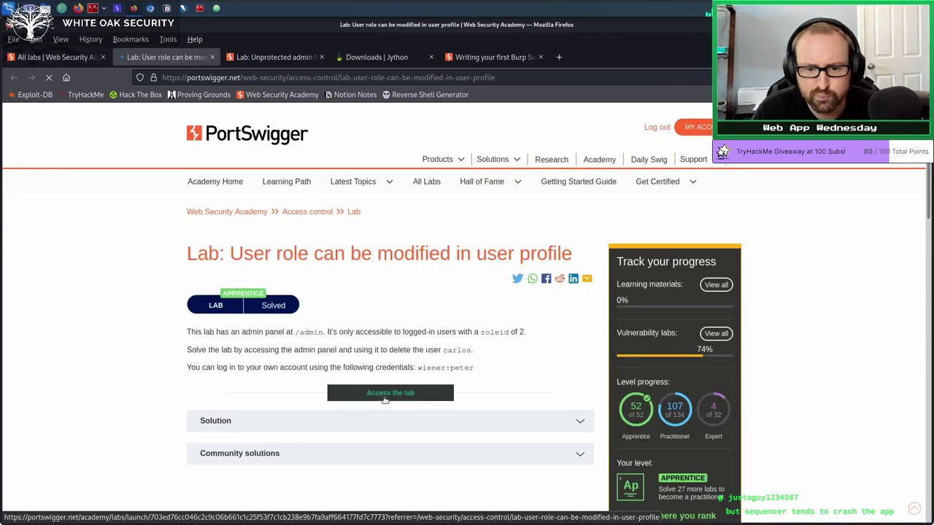
{"action": "right_click", "coordinate": [385, 400]}
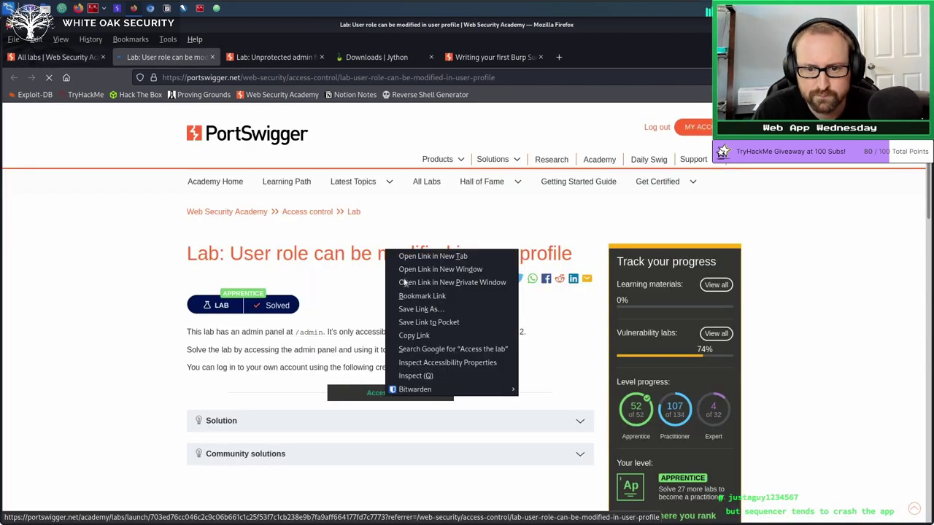
{"action": "left_click", "coordinate": [421, 257]}
{"action": "left_click", "coordinate": [284, 57]}
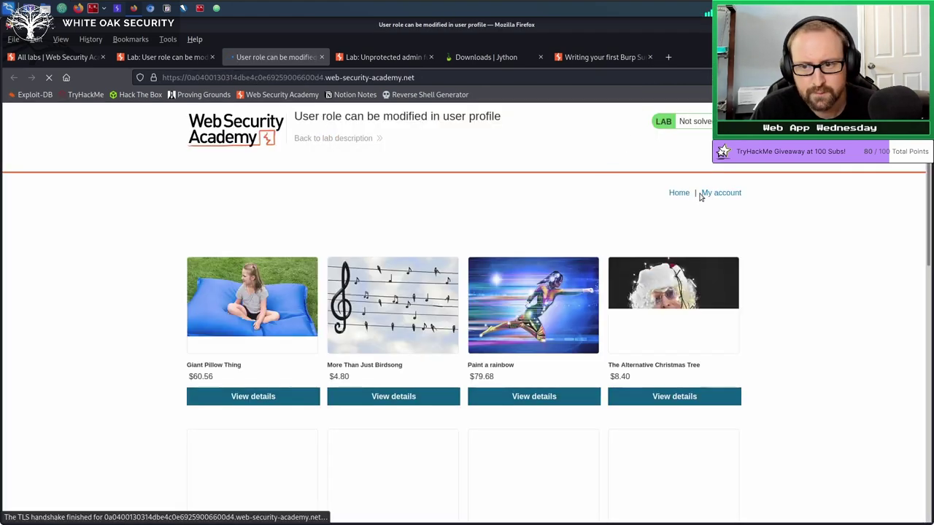
Log in to the lab as wiener with the account password, then view Burp's proxy HTTP history.
{"action": "left_click", "coordinate": [721, 192]}
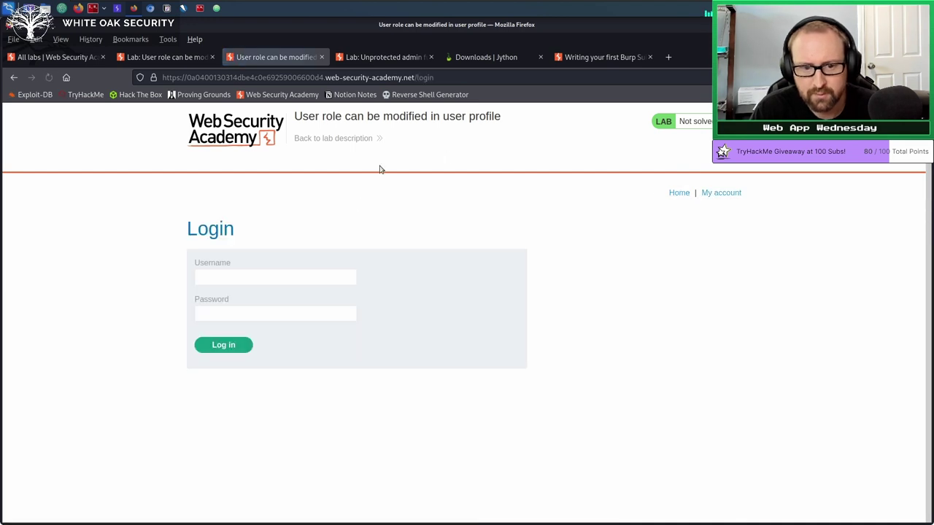
{"action": "left_click", "coordinate": [292, 280]}
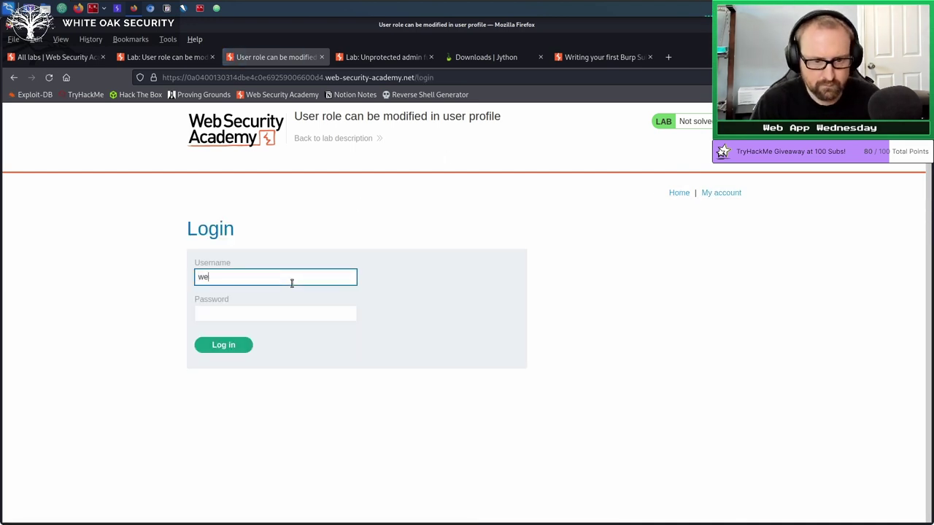
{"action": "type", "text": "wiener"}
{"action": "key", "text": "Tab"}
{"action": "type", "text": "p"}
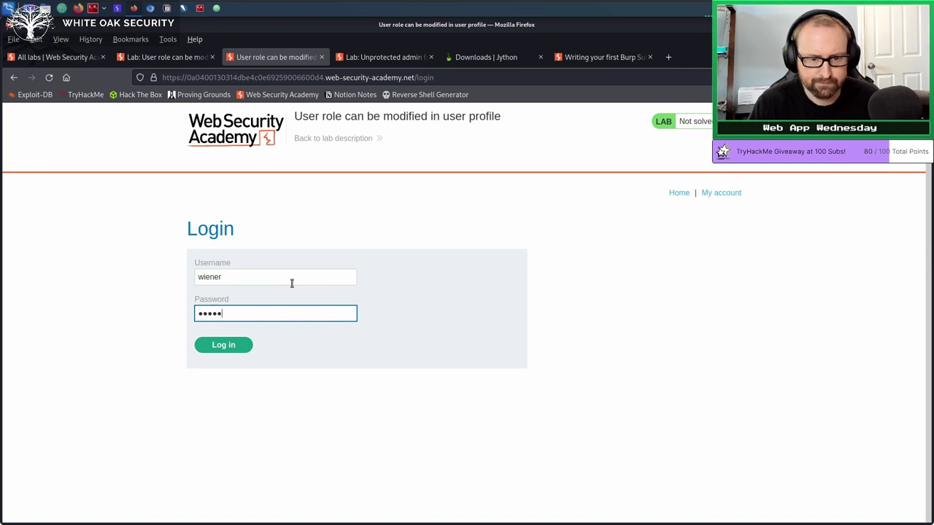
{"action": "left_click", "coordinate": [225, 345]}
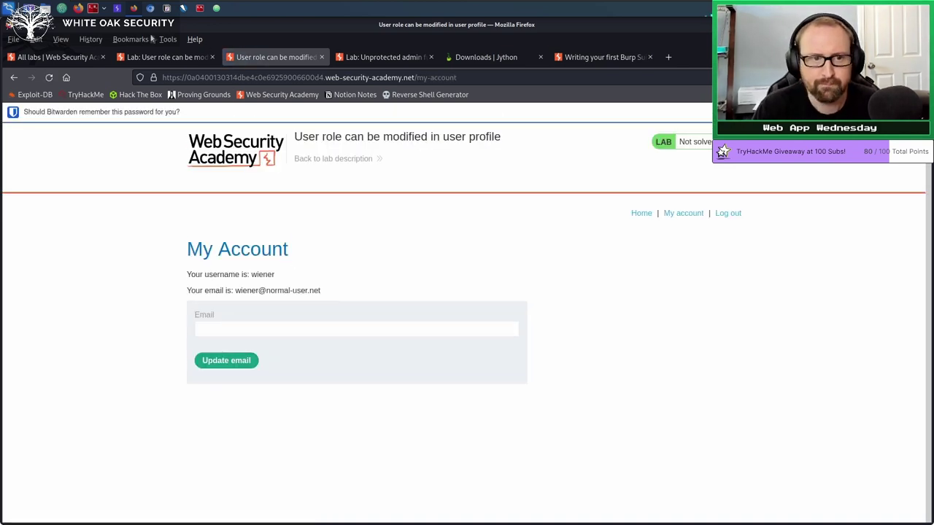
{"action": "left_click", "coordinate": [119, 8]}
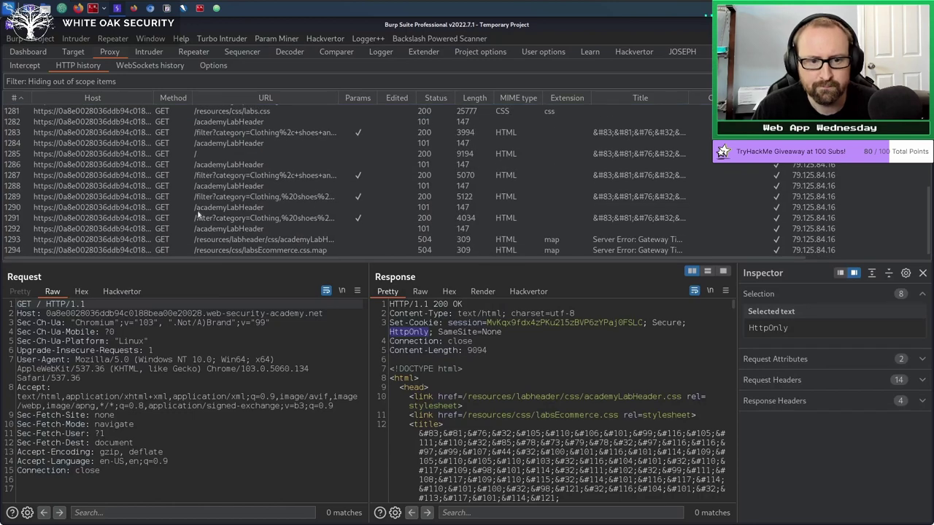
{"action": "scroll", "coordinate": [225, 202], "scroll_direction": "up", "scroll_amount": 3}
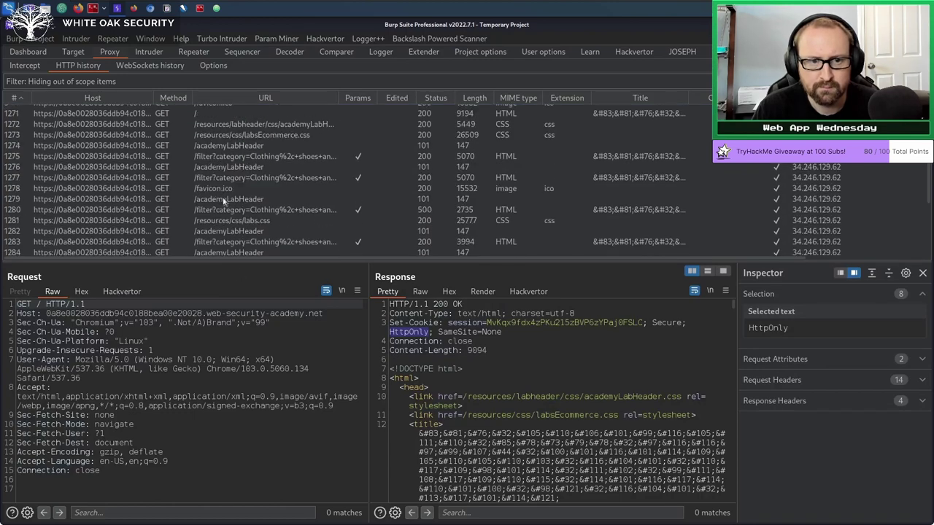
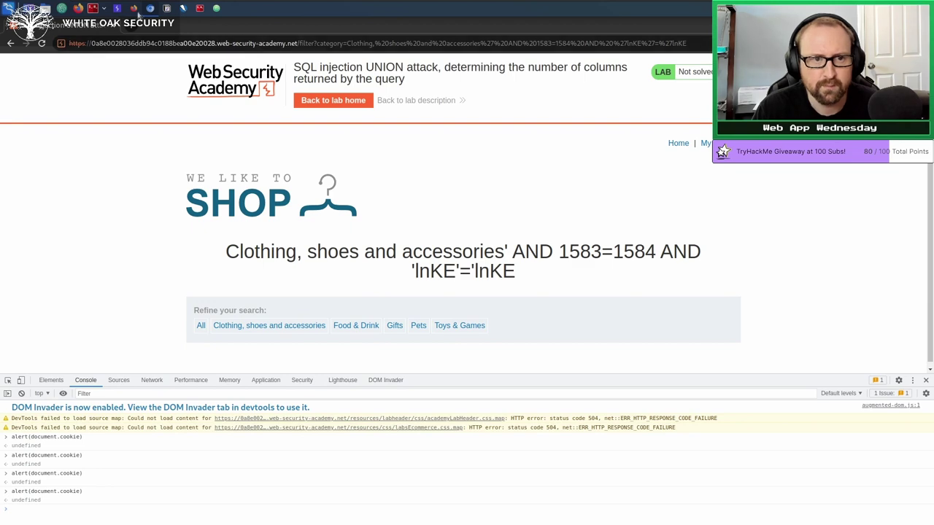
Switch from Chrome to Burp Suite and show the Target site map of captured lab requests.
{"action": "left_click", "coordinate": [119, 8]}
{"action": "left_click", "coordinate": [75, 52]}
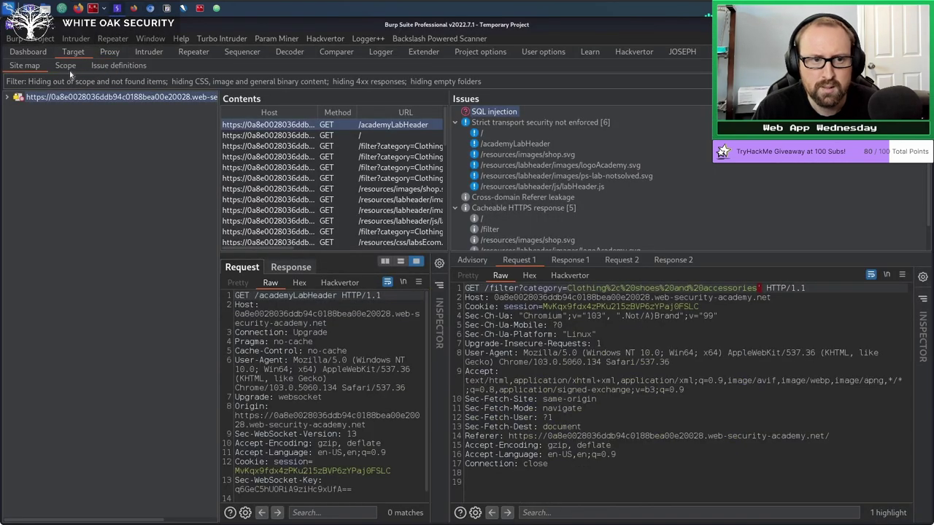
Confirm the web-security-academy.net scope rule unchanged, then show the Proxy HTTP history.
{"action": "left_click", "coordinate": [67, 67]}
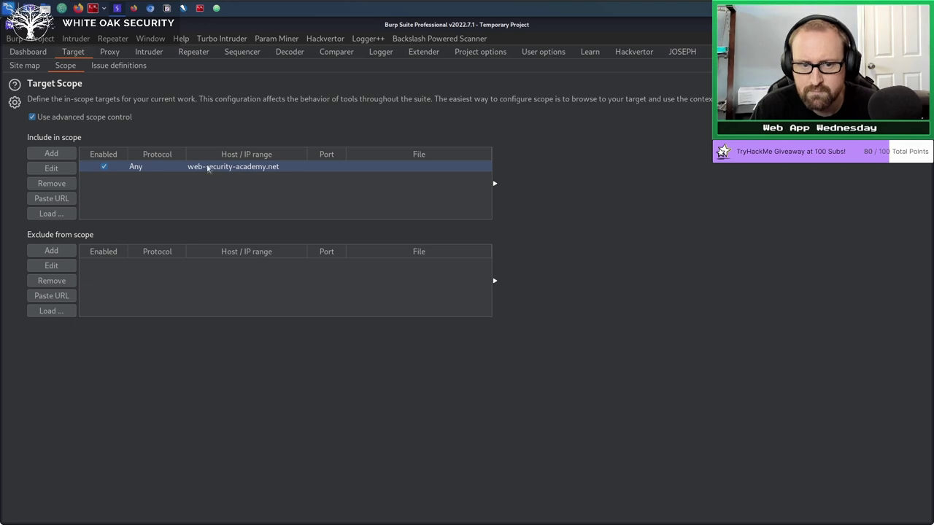
{"action": "left_click", "coordinate": [48, 170]}
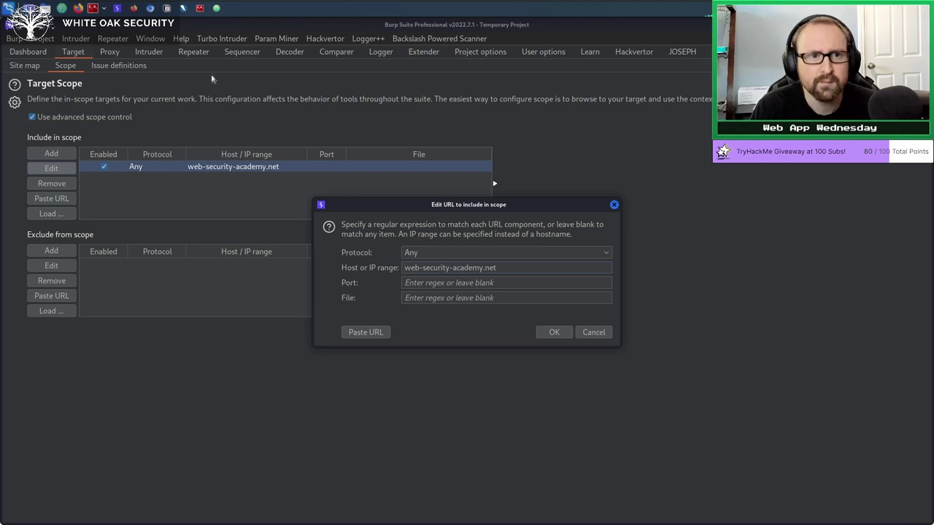
{"action": "left_click", "coordinate": [554, 332]}
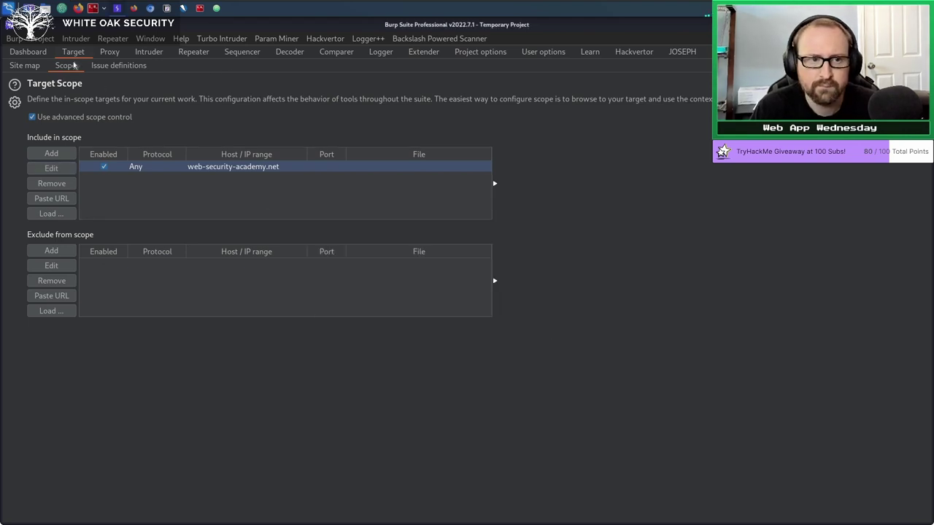
{"action": "left_click", "coordinate": [109, 52]}
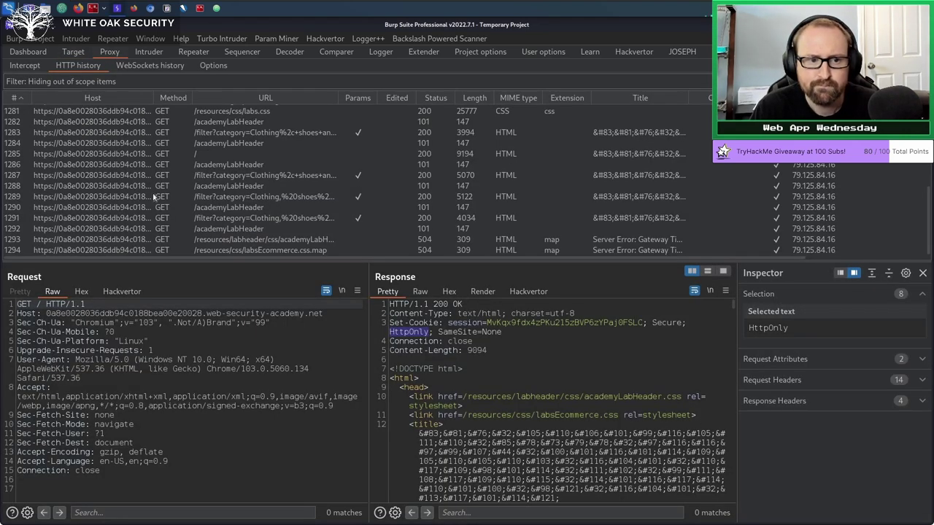
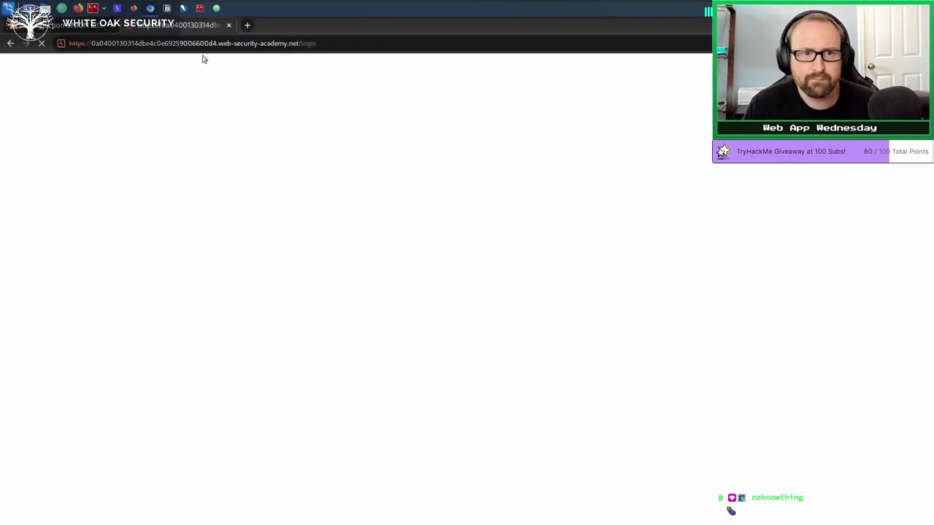
Log in to the user-role lab with the regular user's username and password to reach My Account.
{"action": "left_click", "coordinate": [232, 228]}
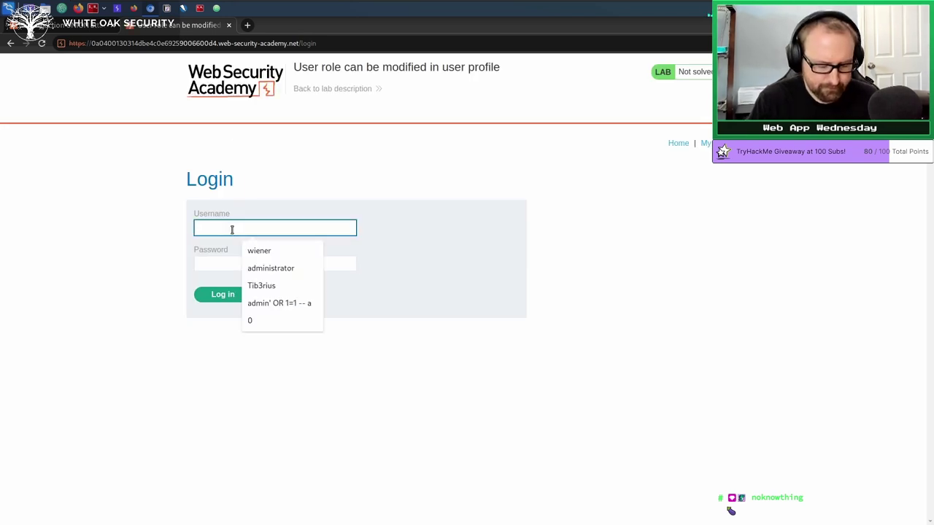
{"action": "type", "text": "wiener"}
{"action": "key", "text": "Tab"}
{"action": "type", "text": "peter"}
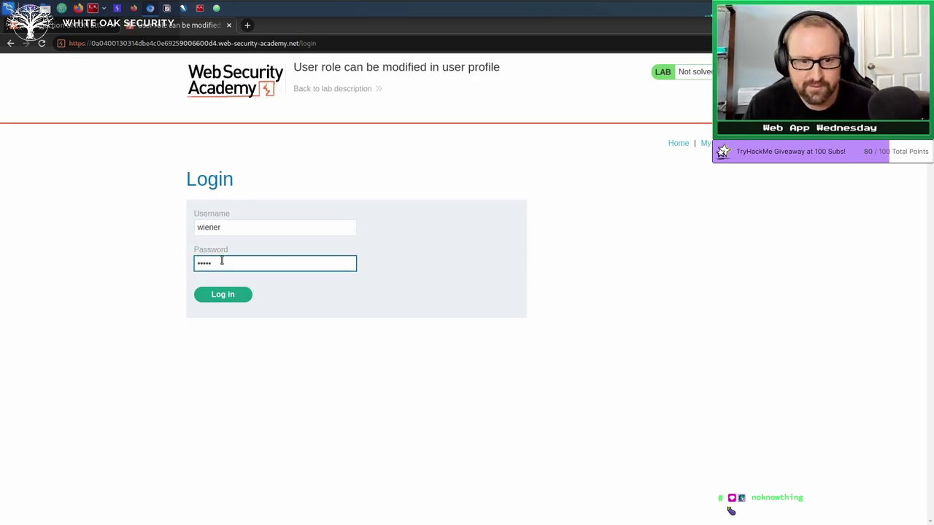
{"action": "left_click", "coordinate": [235, 295]}
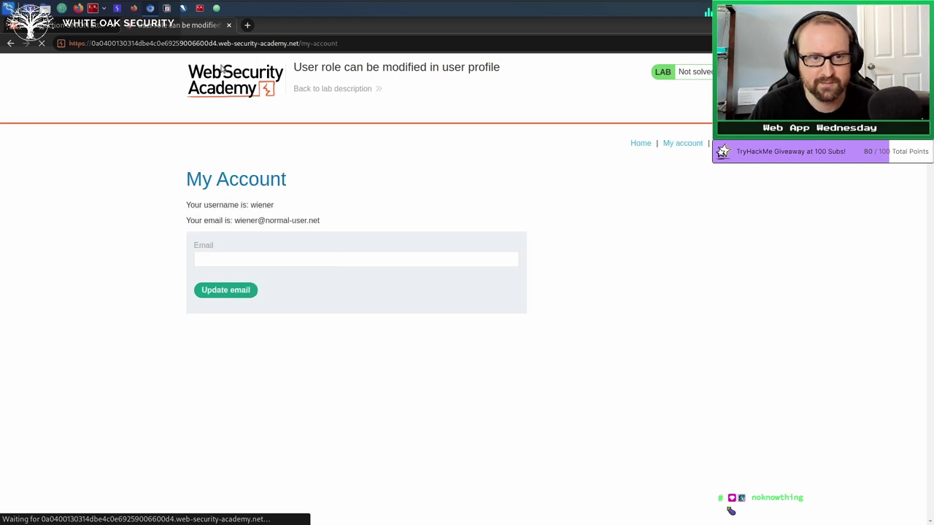
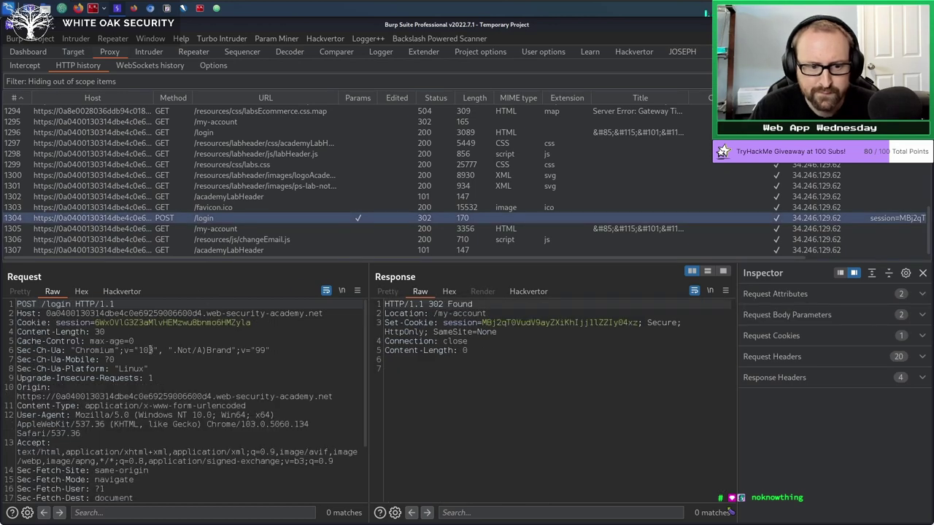
Send the POST /login request from Proxy HTTP history to Repeater and view it there.
{"action": "right_click", "coordinate": [150, 350]}
{"action": "left_click", "coordinate": [204, 308]}
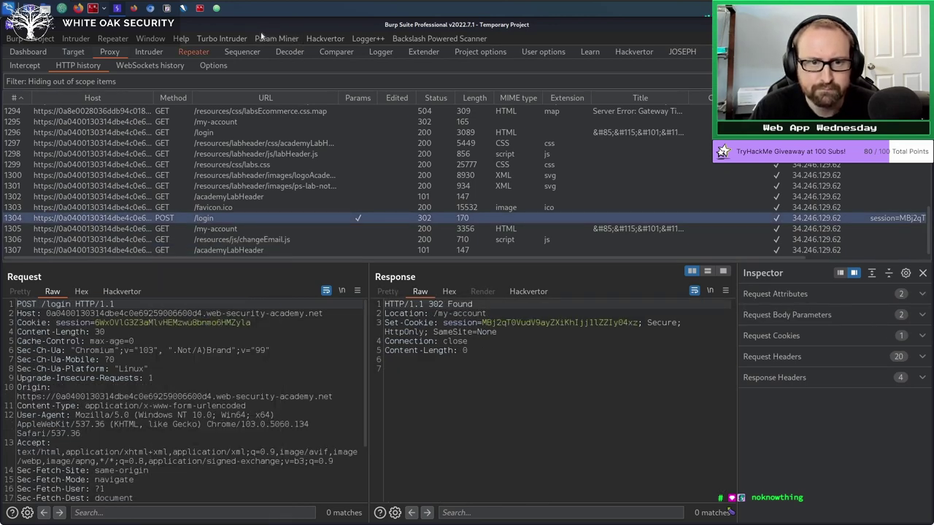
{"action": "left_click", "coordinate": [197, 65]}
{"action": "left_click", "coordinate": [193, 52]}
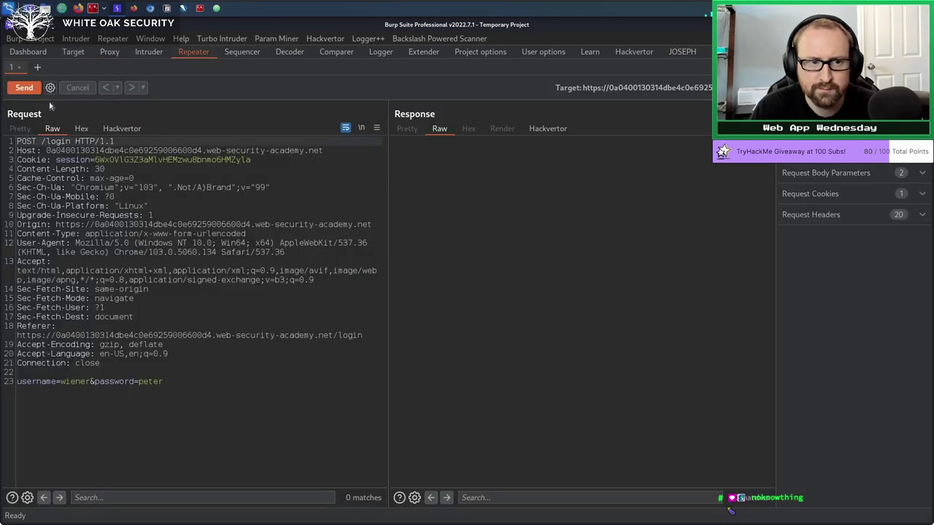
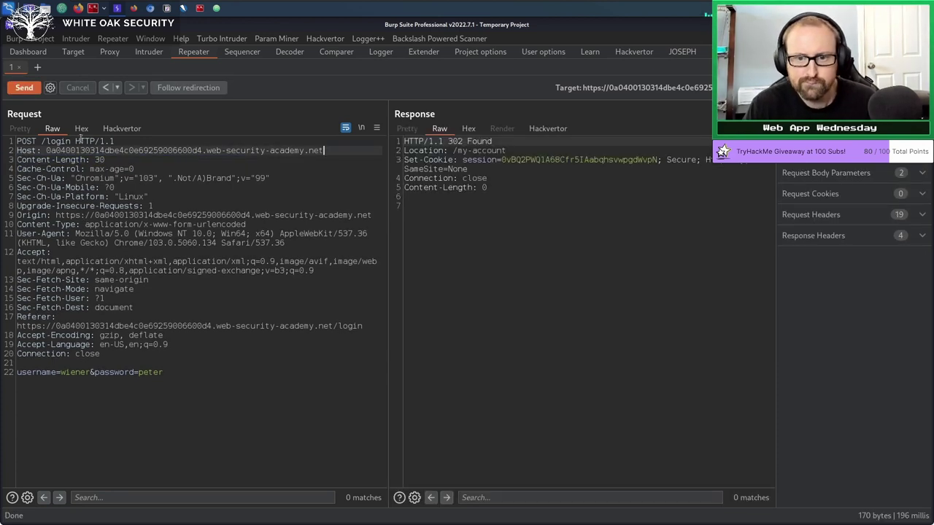
Send the POST /login request from Repeater to Sequencer and bring up the Sequencer tab.
{"action": "left_click", "coordinate": [513, 169]}
{"action": "left_click", "coordinate": [503, 297]}
{"action": "left_click", "coordinate": [55, 307]}
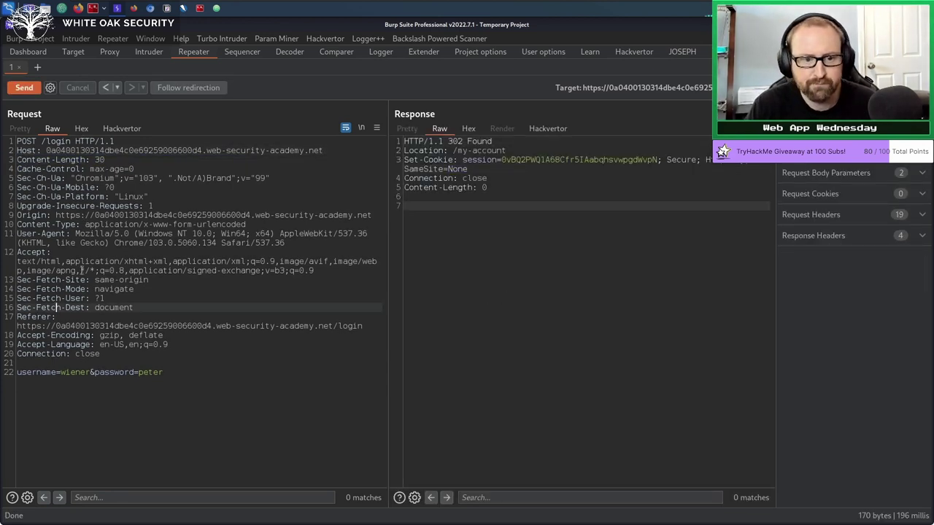
{"action": "right_click", "coordinate": [94, 261]}
{"action": "left_click", "coordinate": [141, 223]}
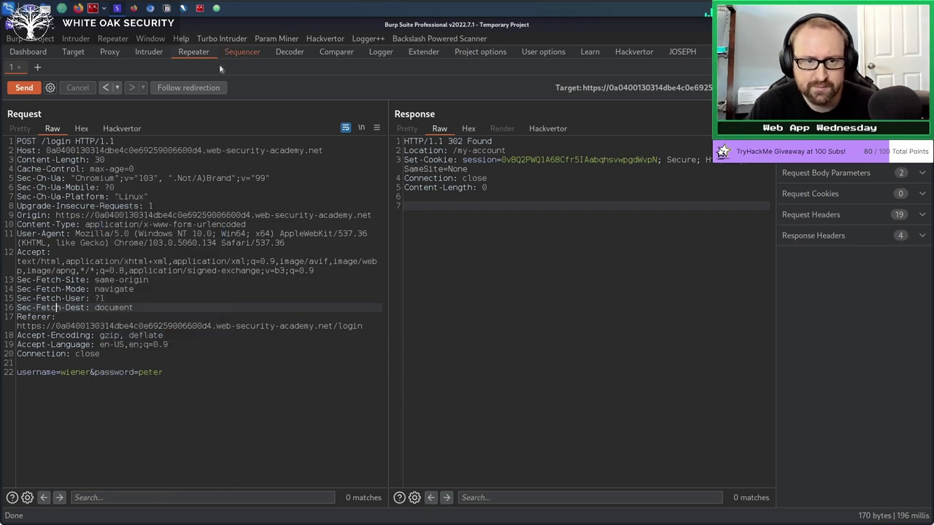
{"action": "left_click", "coordinate": [228, 54]}
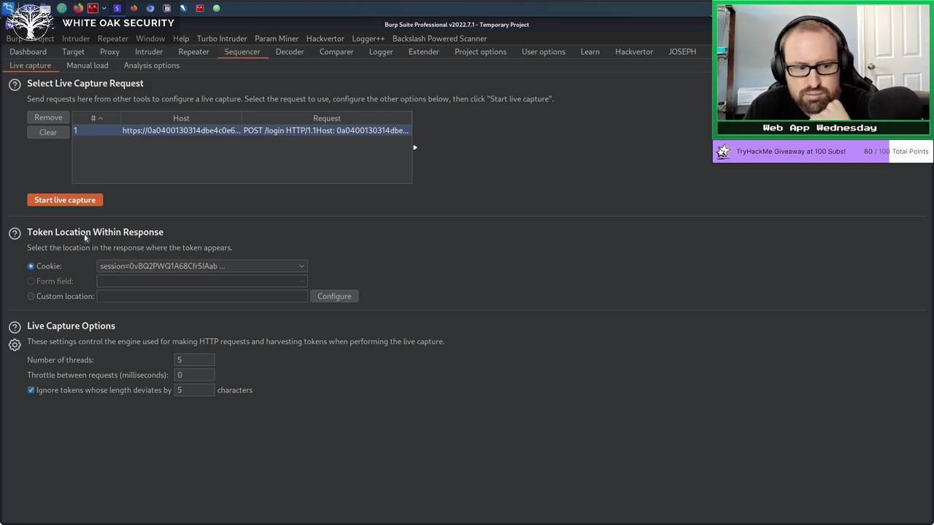
Run a live capture of the login request's session cookie until it passes 100 tokens.
{"action": "left_click", "coordinate": [200, 359]}
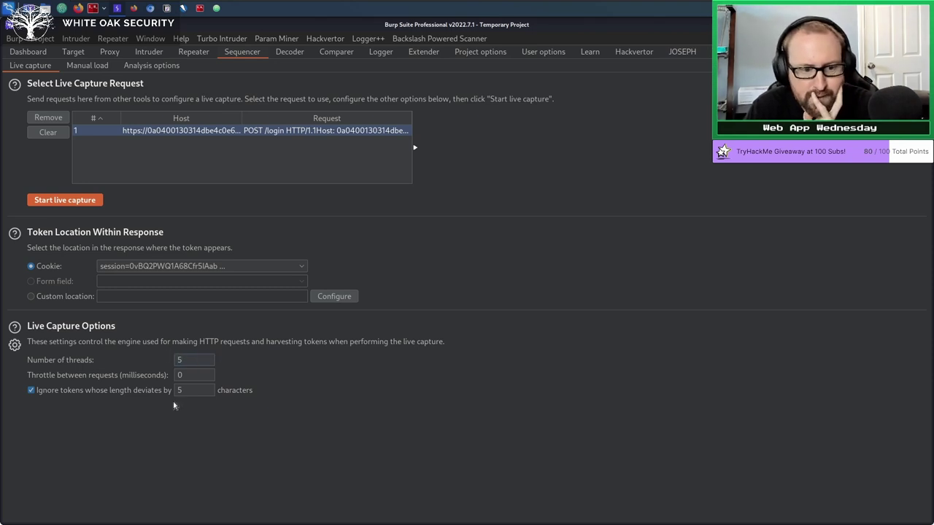
{"action": "left_click", "coordinate": [63, 203]}
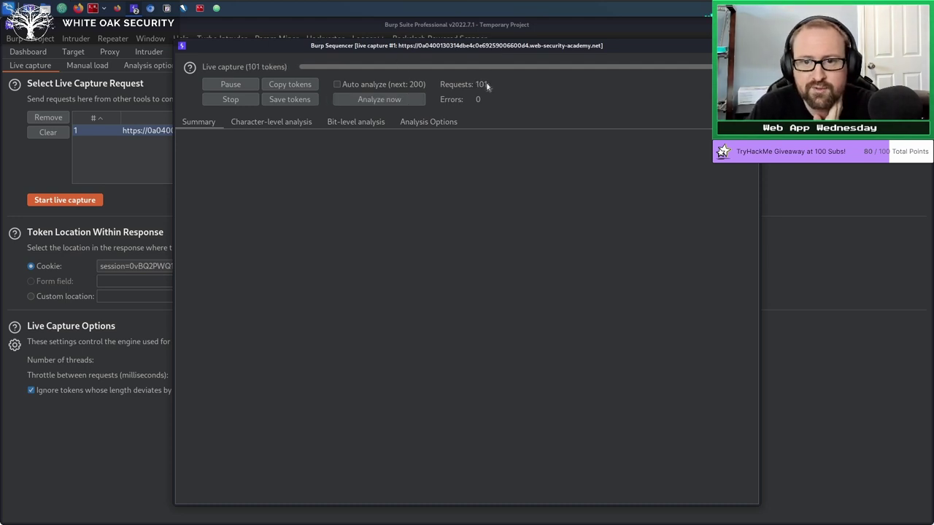
Analyze the captured tokens, pause the capture at 125, and show the bit-level analysis.
{"action": "left_click", "coordinate": [355, 99]}
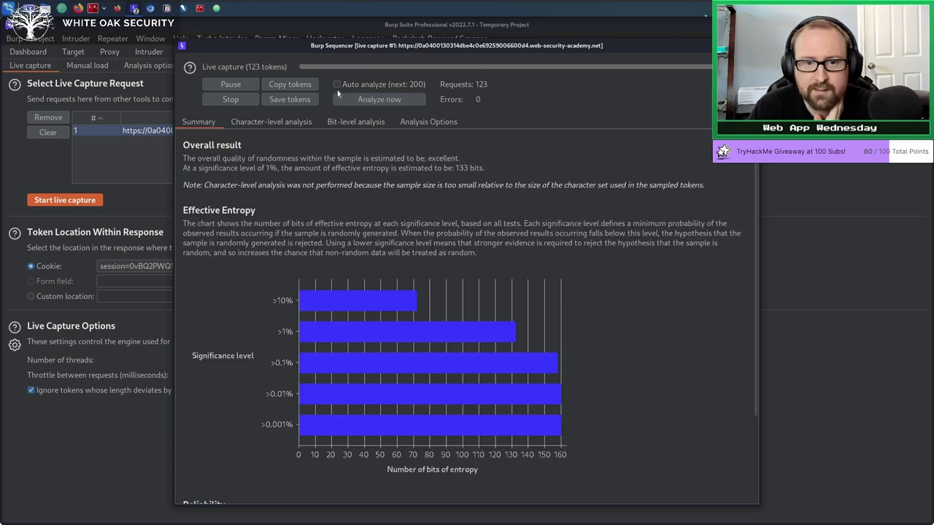
{"action": "left_click", "coordinate": [207, 84]}
{"action": "left_click", "coordinate": [273, 123]}
{"action": "left_click", "coordinate": [357, 124]}
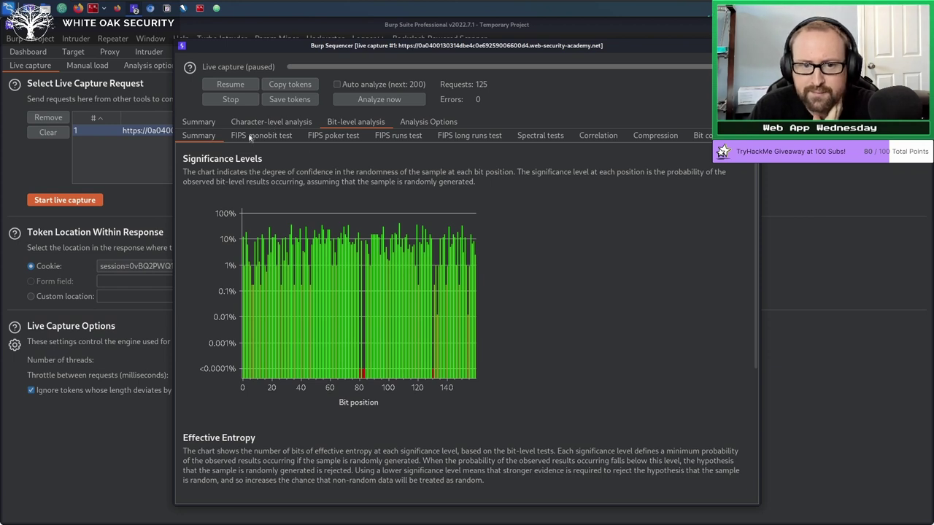
Review the FIPS, spectral, correlation, compression and bit count results, showing 5 usable bits.
{"action": "left_click", "coordinate": [276, 138]}
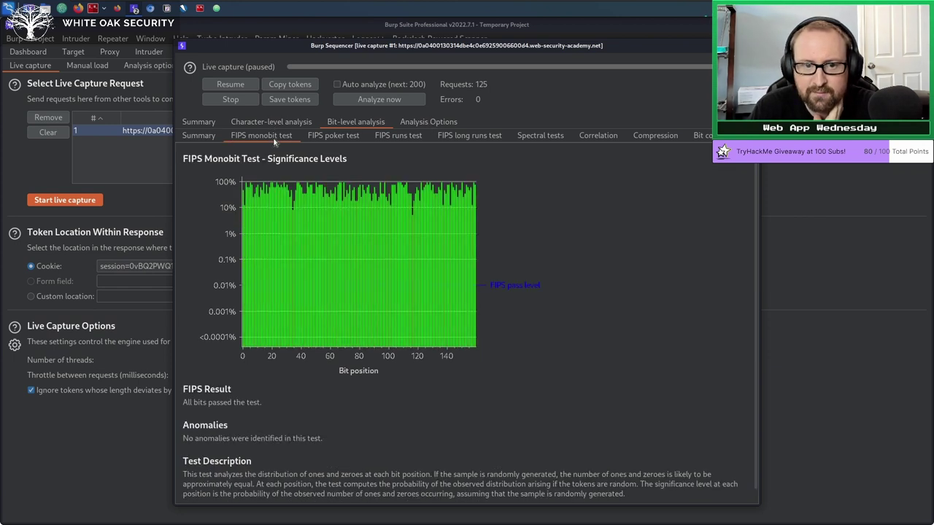
{"action": "left_click", "coordinate": [339, 137]}
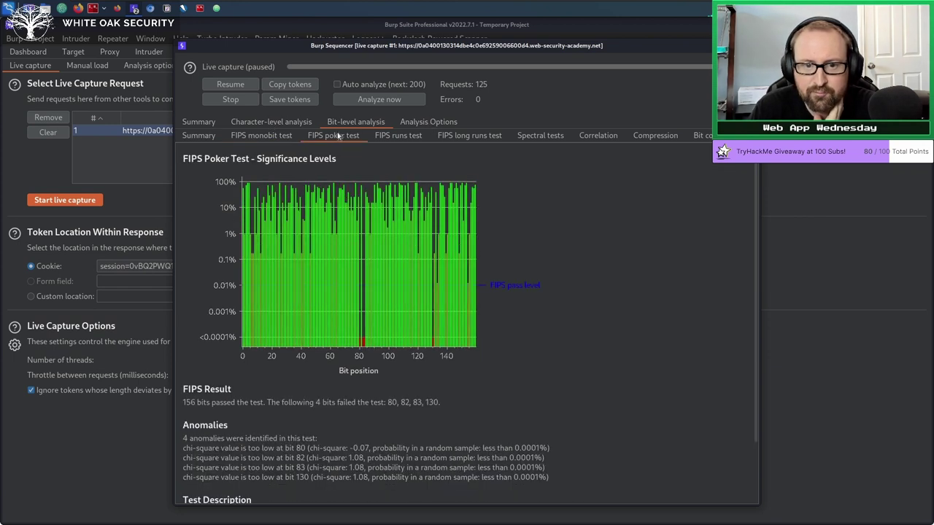
{"action": "left_click", "coordinate": [398, 137]}
{"action": "left_click", "coordinate": [461, 137]}
{"action": "left_click", "coordinate": [547, 138]}
{"action": "left_click", "coordinate": [598, 137]}
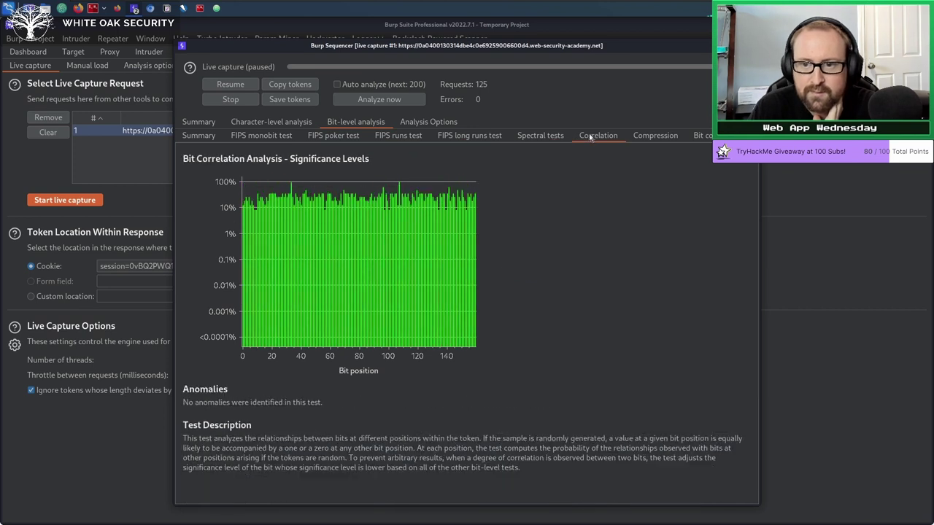
{"action": "left_click", "coordinate": [656, 137]}
{"action": "left_click", "coordinate": [702, 140]}
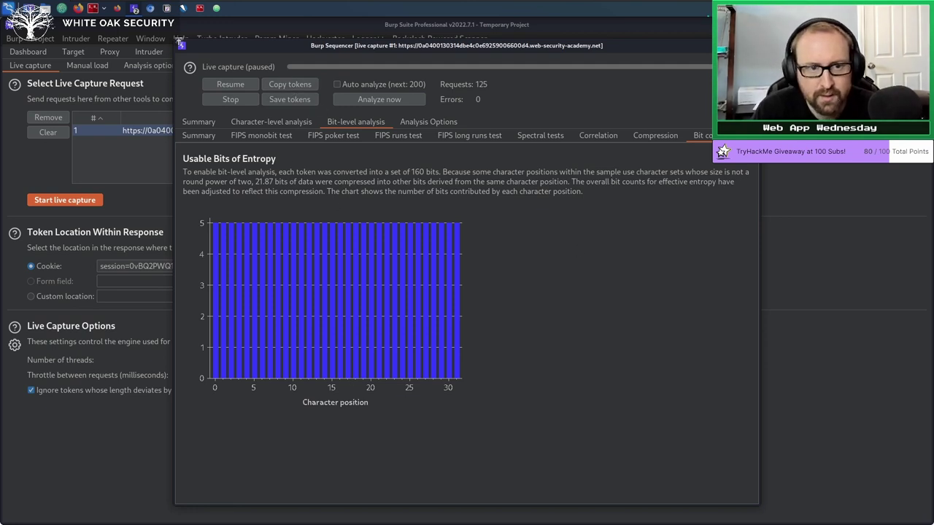
{"action": "left_click", "coordinate": [217, 9]}
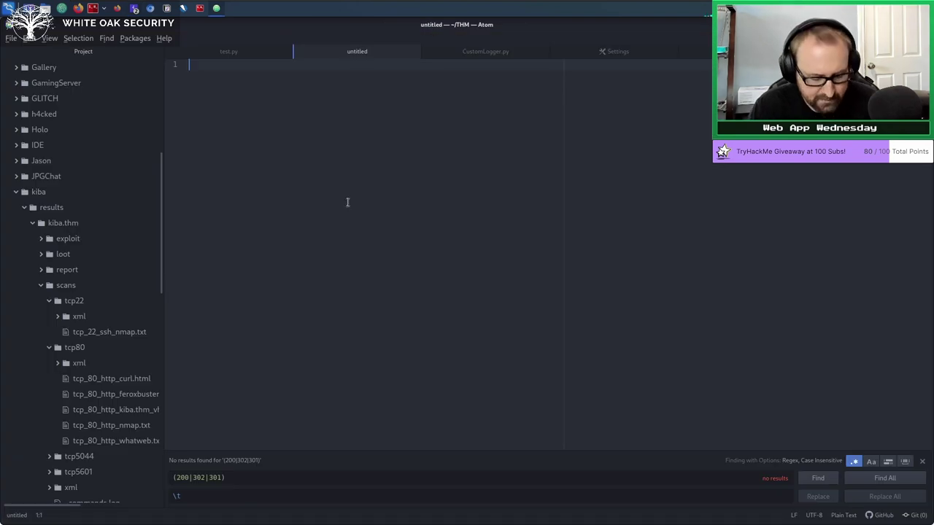
Paste the captured session tokens into the untitled Atom file, one per line, and review them.
{"action": "key", "text": "ctrl+v"}
{"action": "scroll", "coordinate": [372, 265], "scroll_direction": "up", "scroll_amount": 10}
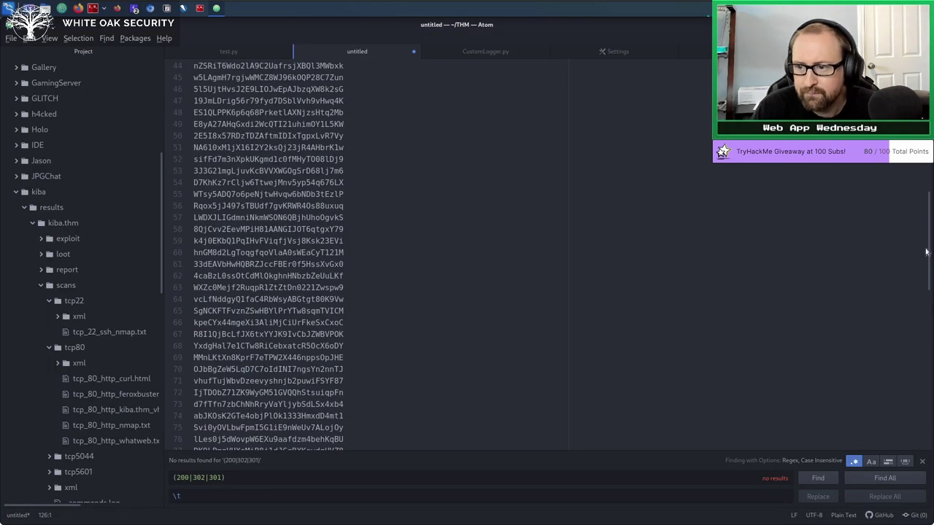
{"action": "scroll", "coordinate": [929, 251], "scroll_direction": "up", "scroll_amount": 13}
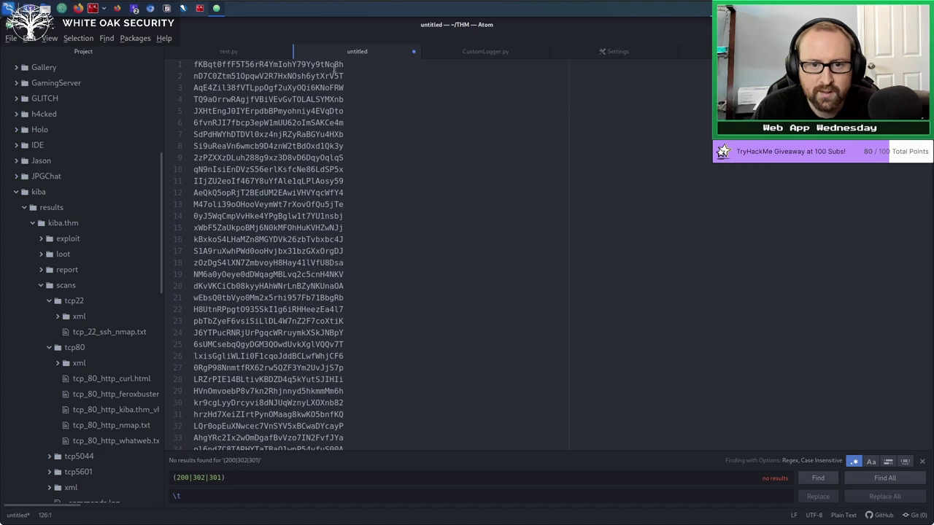
{"action": "left_click_drag", "start_coordinate": [354, 192], "coordinate": [343, 84]}
{"action": "left_click_drag", "start_coordinate": [301, 169], "coordinate": [305, 168]}
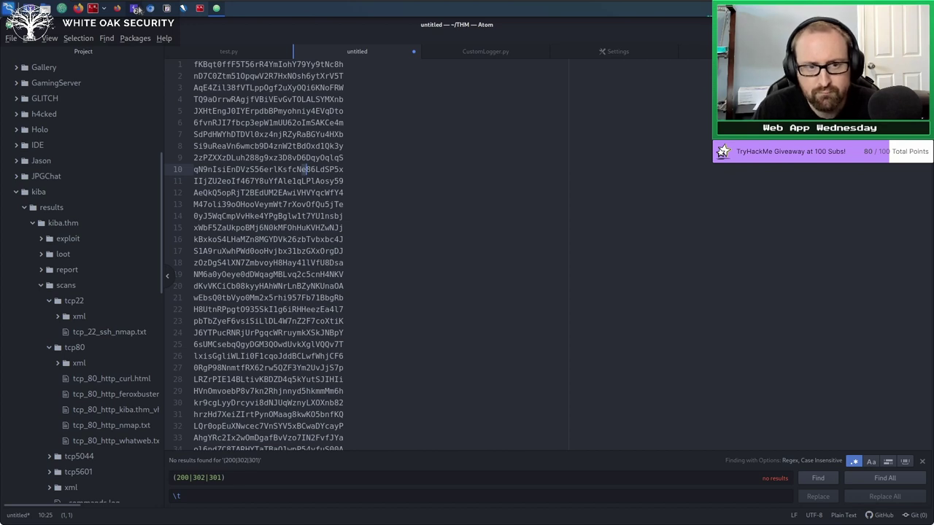
{"action": "left_click", "coordinate": [200, 9]}
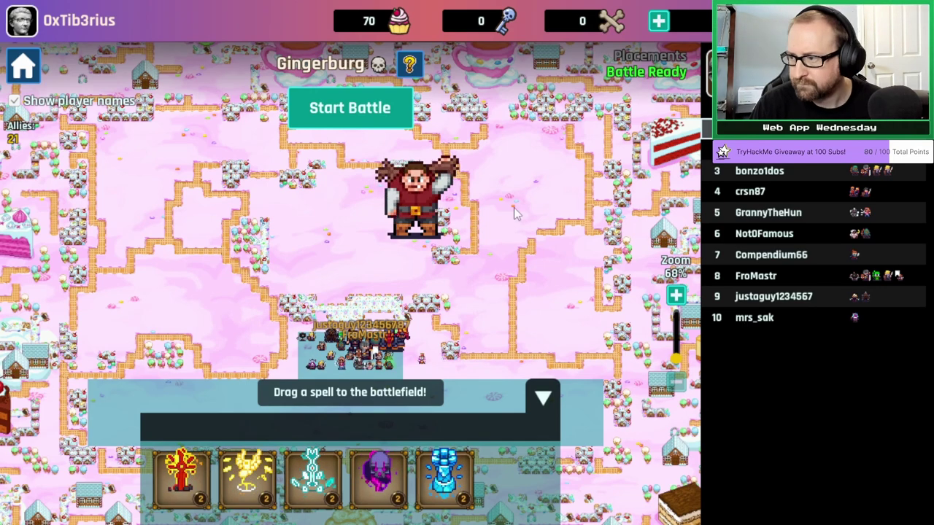
Cast a spell, open the captain chest and grant the Gingerburg victory rewards.
{"action": "left_click_drag", "start_coordinate": [424, 492], "coordinate": [349, 426]}
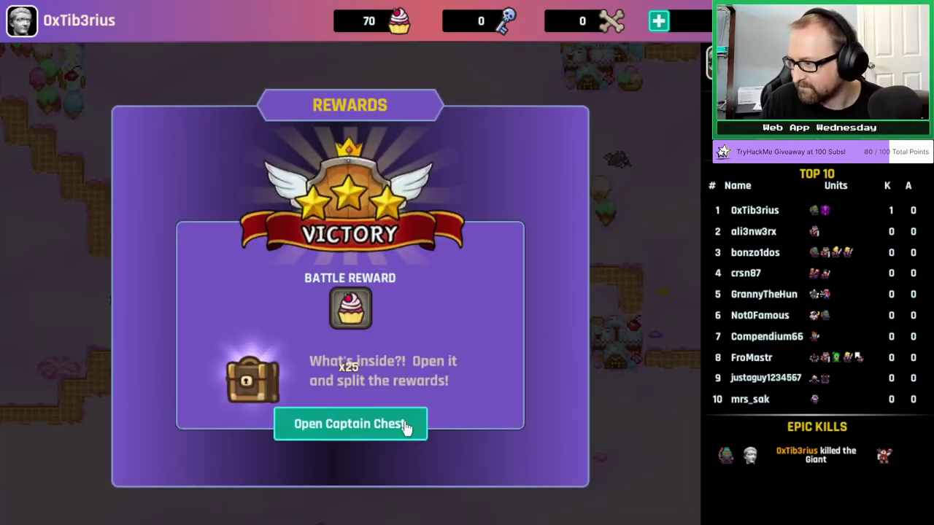
{"action": "left_click", "coordinate": [411, 426]}
{"action": "left_click", "coordinate": [415, 458]}
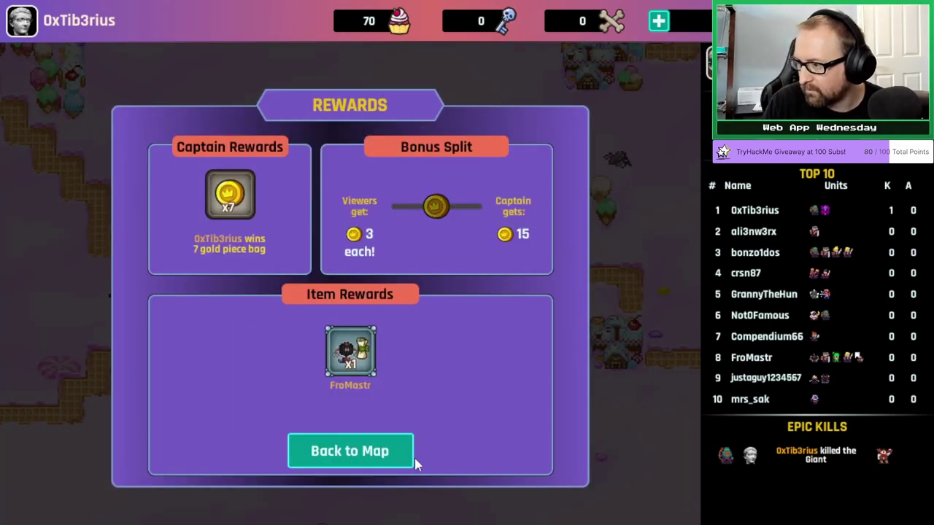
{"action": "left_click", "coordinate": [350, 451]}
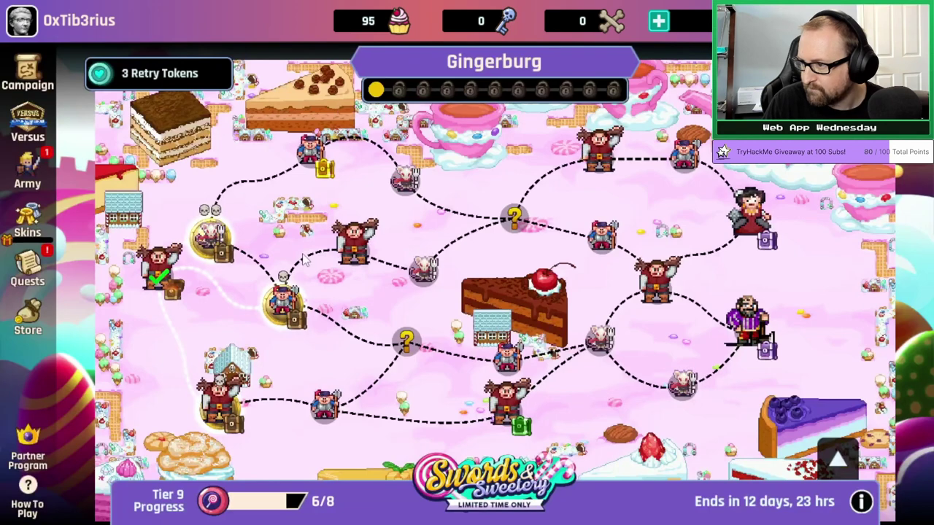
{"action": "left_click", "coordinate": [332, 297]}
{"action": "left_click", "coordinate": [494, 433]}
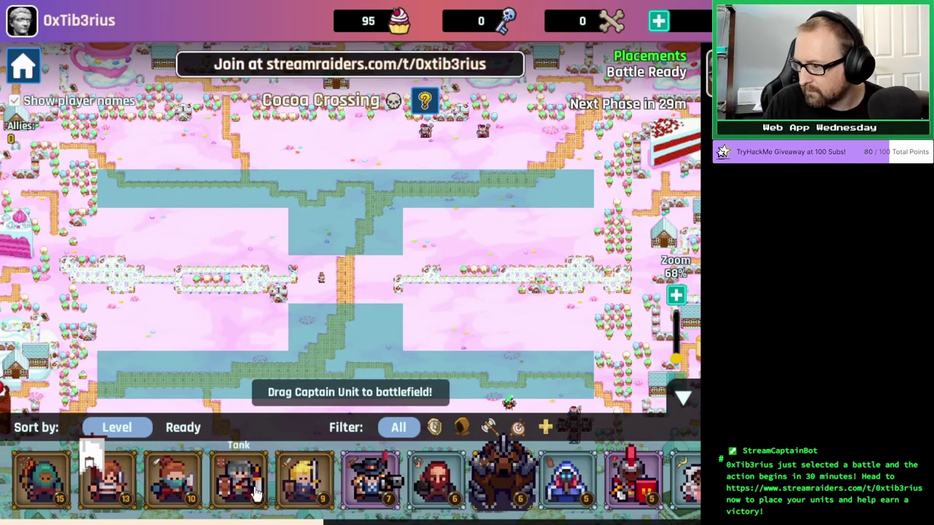
{"action": "left_click_drag", "start_coordinate": [105, 478], "coordinate": [374, 324]}
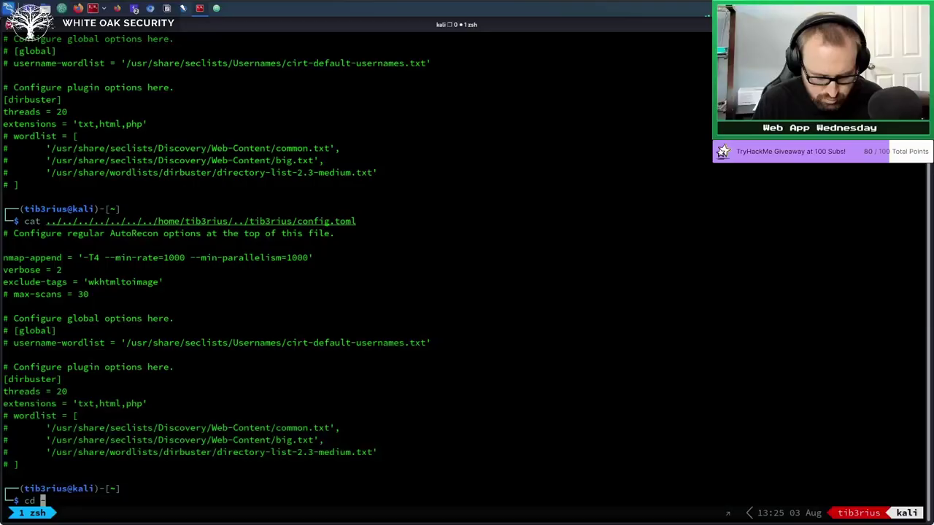
{"action": "type", "text": "/"}
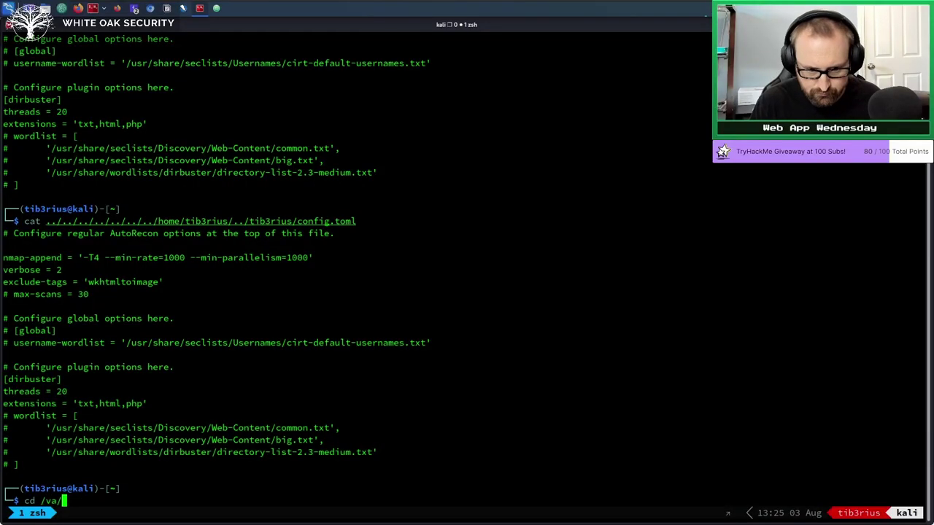
{"action": "key", "text": "BackSpace"}
{"action": "type", "text": "r/www"}
{"action": "key", "text": "Return"}
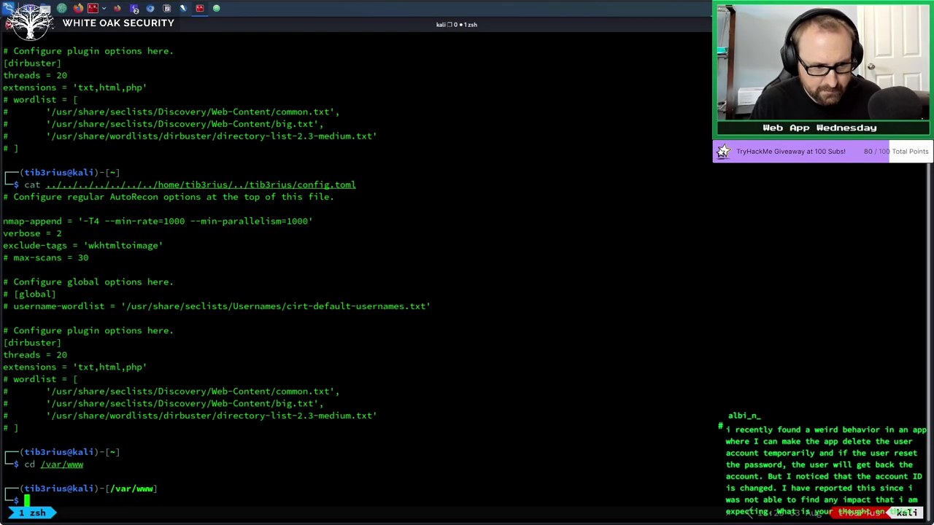
Create cookie.php in vim containing <?php and ?> tags with blank lines between them.
{"action": "type", "text": "vim cookie.php"}
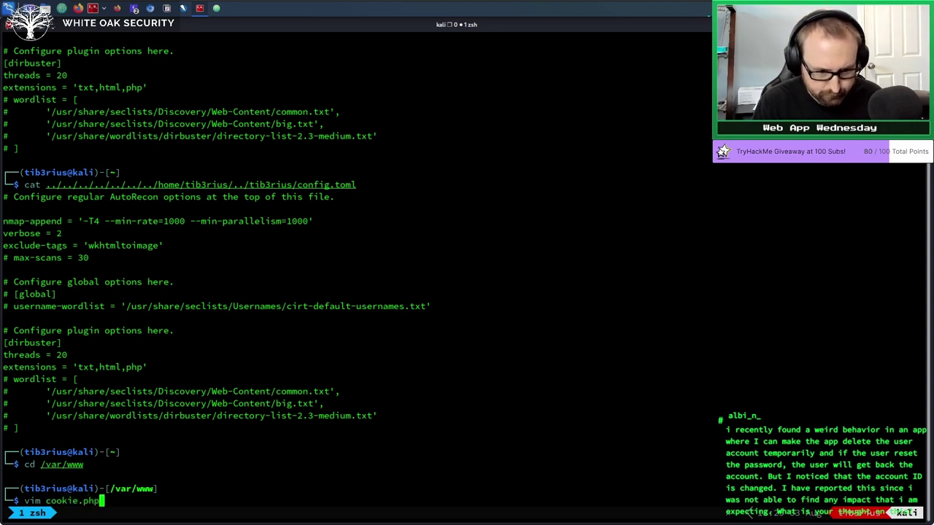
{"action": "key", "text": "Return"}
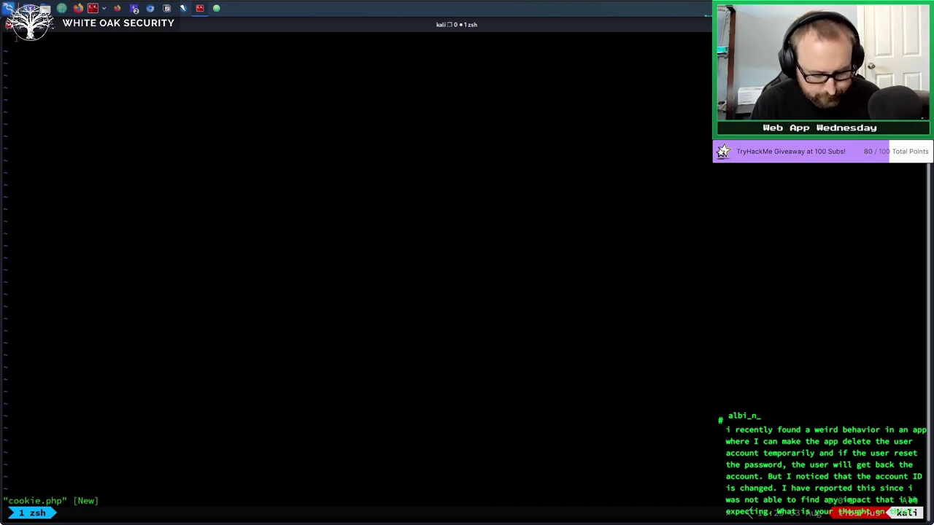
{"action": "type", "text": "i<?php"}
{"action": "key", "text": "Return"}
{"action": "key", "text": "Return"}
{"action": "key", "text": "Return"}
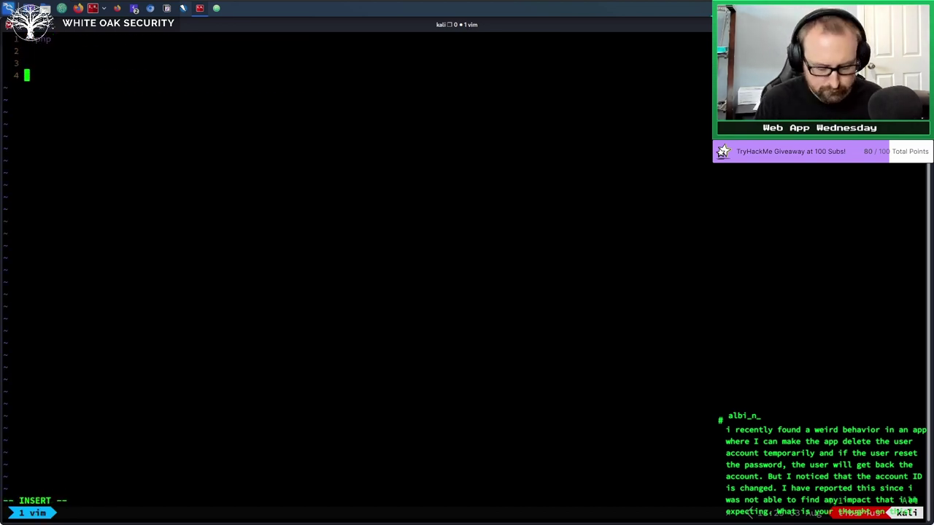
{"action": "type", "text": "?>"}
{"action": "key", "text": "Up"}
{"action": "key", "text": "Up"}
{"action": "key", "text": "Return"}
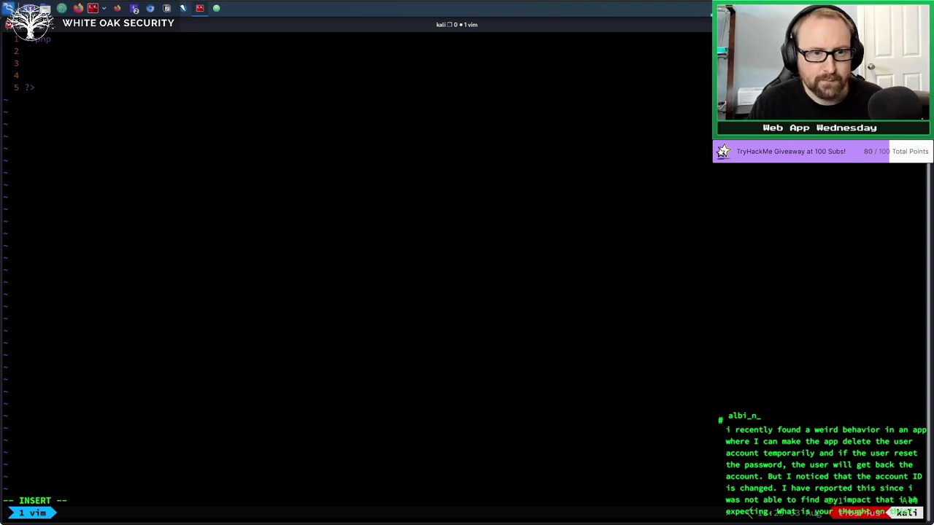
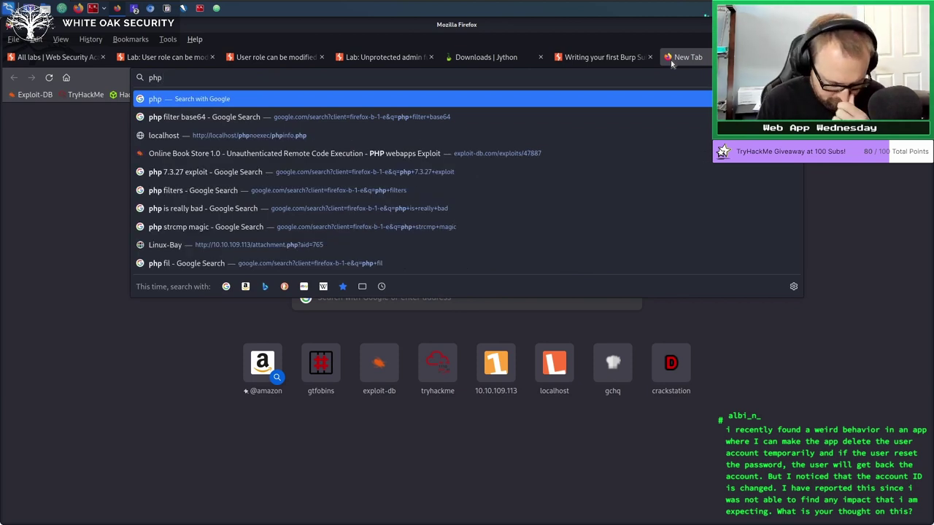
Search Google for 'php seconds' and read the php.net manual page for time().
{"action": "type", "text": "php seconds"}
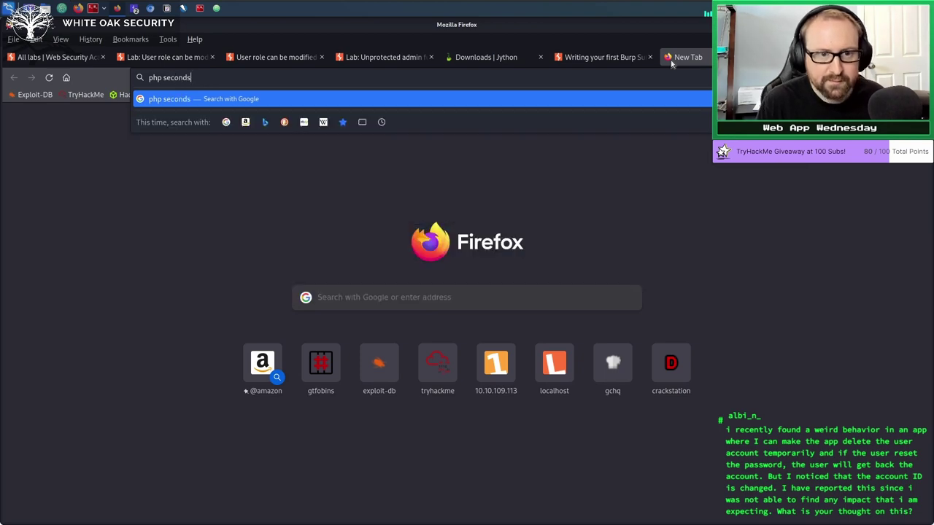
{"action": "key", "text": "Return"}
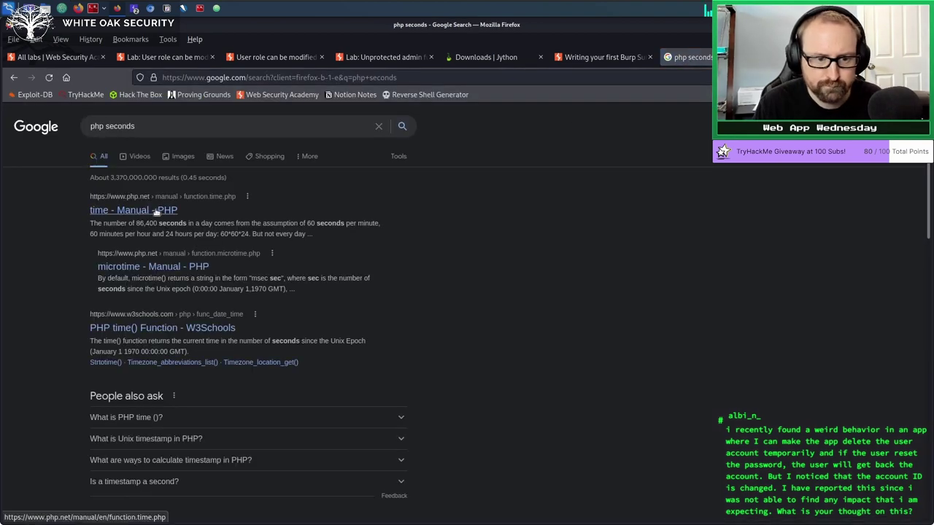
{"action": "left_click", "coordinate": [172, 210]}
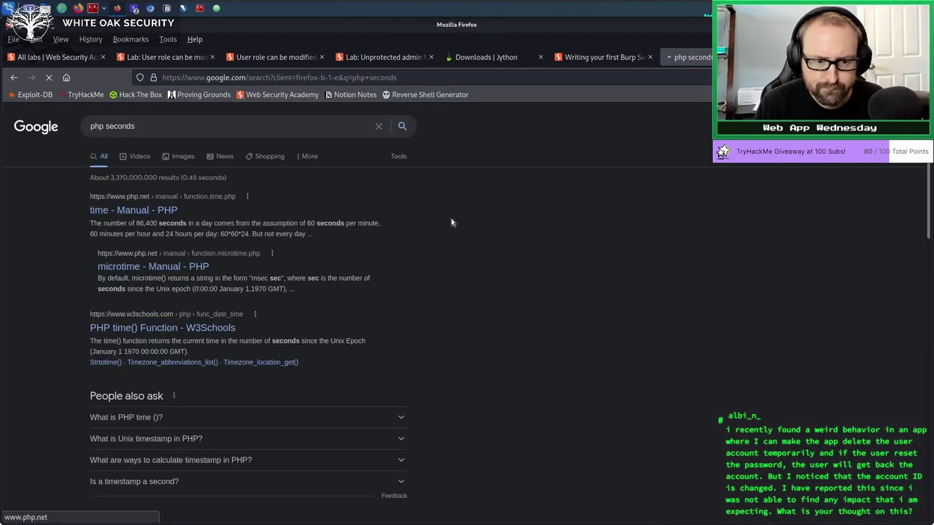
{"action": "scroll", "coordinate": [452, 358], "scroll_direction": "down", "scroll_amount": 4}
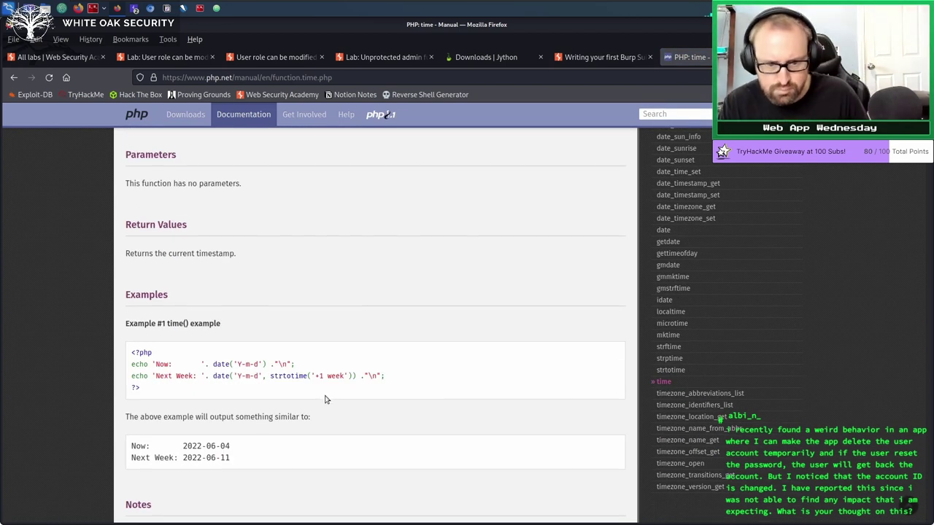
{"action": "scroll", "coordinate": [347, 366], "scroll_direction": "down", "scroll_amount": 1}
{"action": "scroll", "coordinate": [345, 362], "scroll_direction": "down", "scroll_amount": 3}
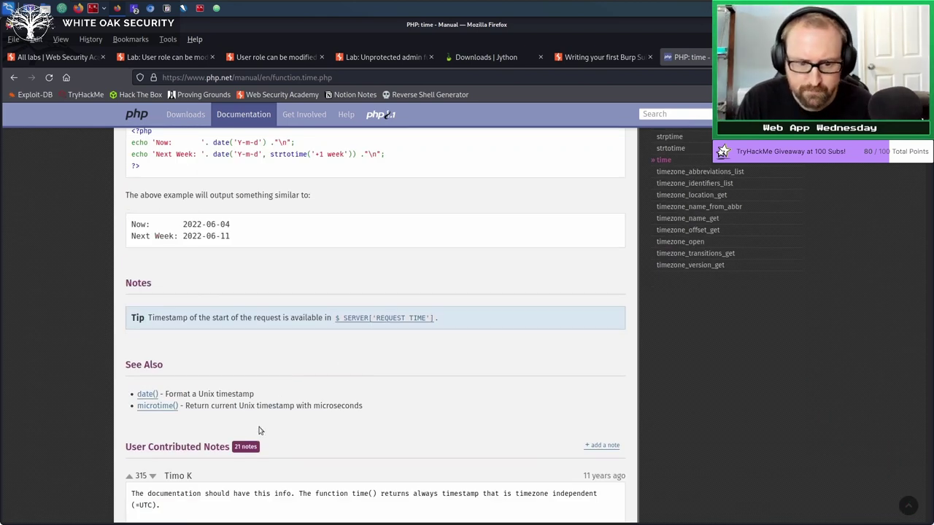
Look at the date() page from See Also, then return to the top of the time() page.
{"action": "left_click", "coordinate": [149, 395]}
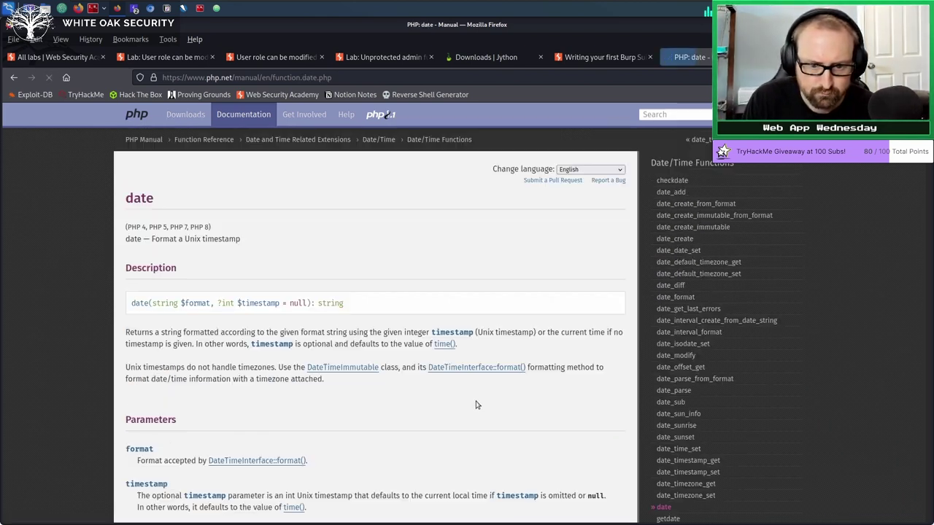
{"action": "left_click", "coordinate": [14, 76]}
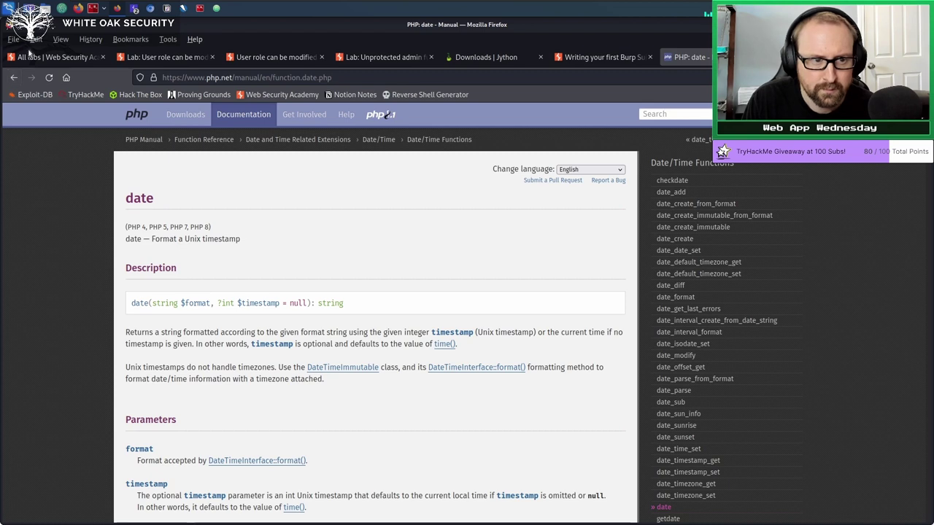
{"action": "scroll", "coordinate": [397, 299], "scroll_direction": "up", "scroll_amount": 5}
{"action": "scroll", "coordinate": [398, 299], "scroll_direction": "up", "scroll_amount": 3}
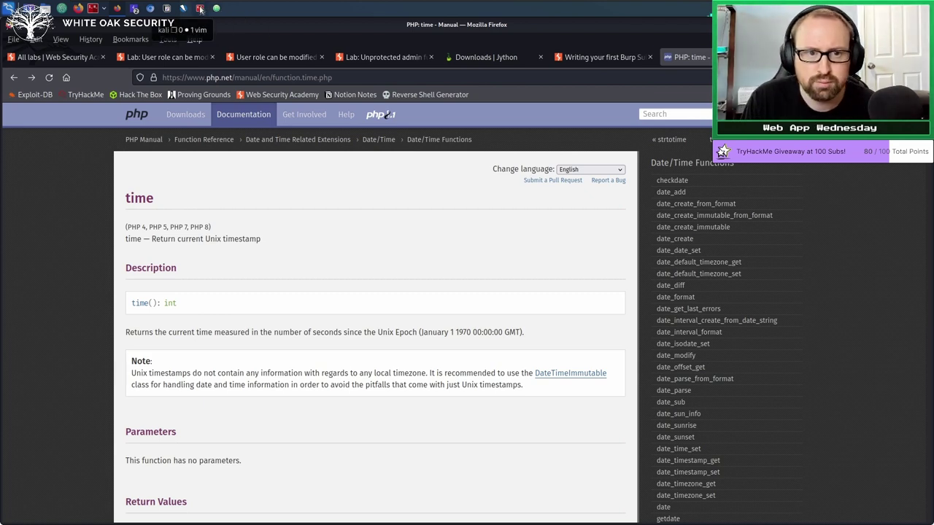
In vim, enter '$cookie = time();' on line 3, correcting a mistyped start.
{"action": "left_click", "coordinate": [166, 8]}
{"action": "type", "text": "i$conn"}
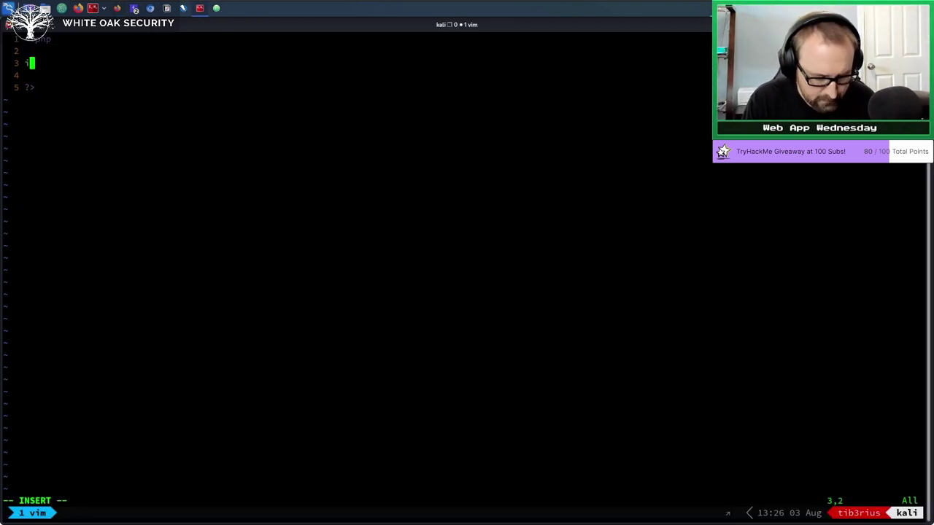
{"action": "key", "text": "BackSpace"}
{"action": "key", "text": "BackSpace"}
{"action": "key", "text": "BackSpace"}
{"action": "key", "text": "BackSpace"}
{"action": "key", "text": "BackSpace"}
{"action": "key", "text": "BackSpace"}
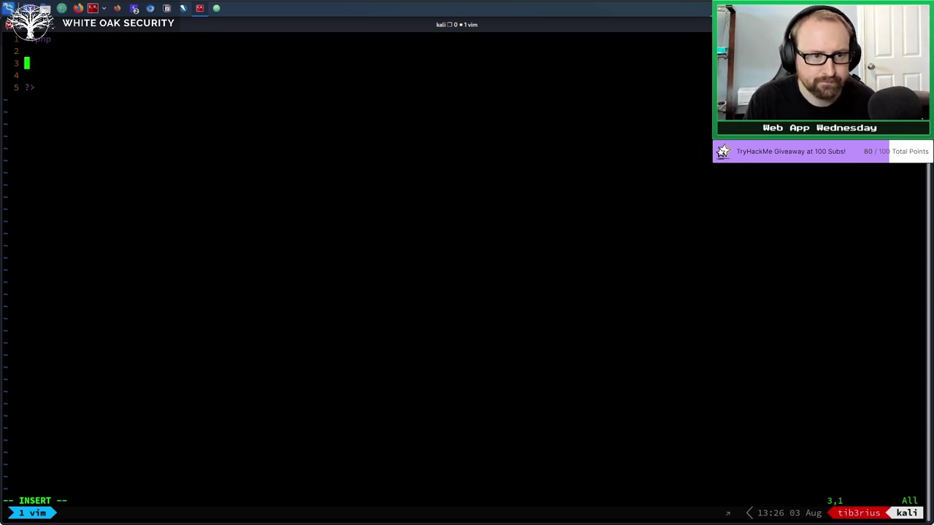
Add $cookie = time(); and header('Set-Cookie: session=' . $cookie); to cookie.php, then save it with :w.
{"action": "type", "text": "$cookie = time();"}
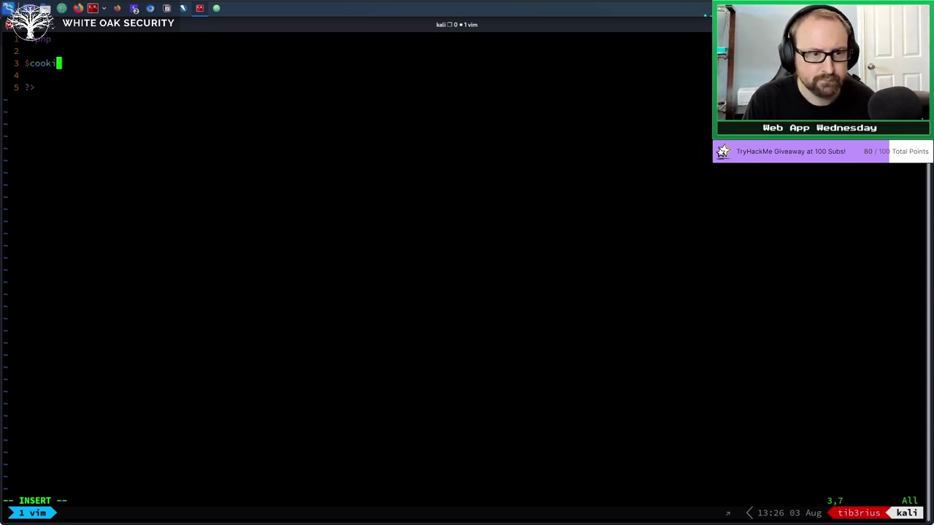
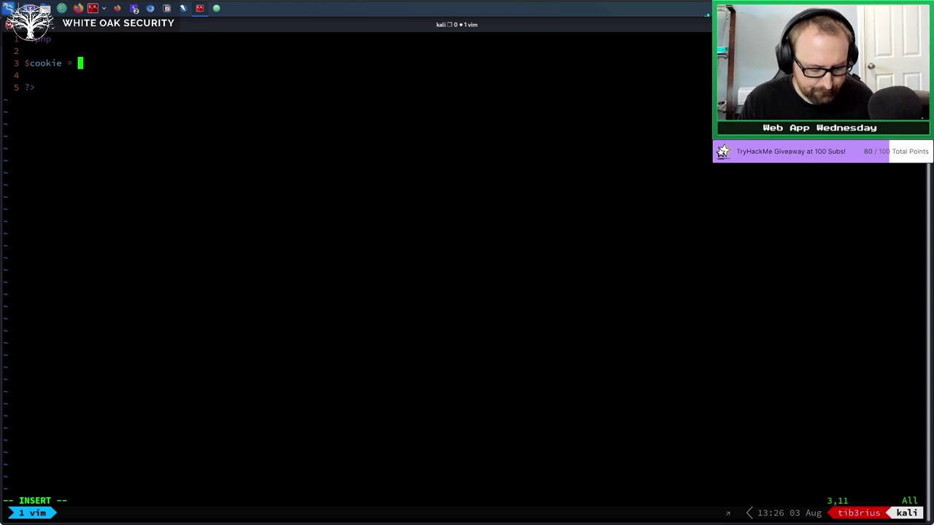
In vim, enter '$cookie = time();' on line 3, correcting a mistyped start.
Add $cookie = time(); and header('Set-Cookie: session=' . $cookie); to cookie.php, then save it with :w.
{"action": "type", "text": "()"}
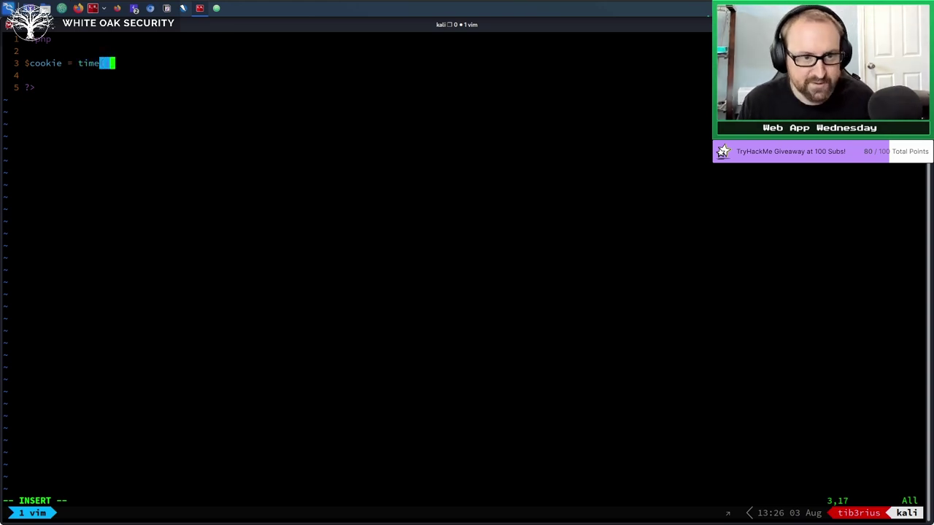
{"action": "type", "text": ";"}
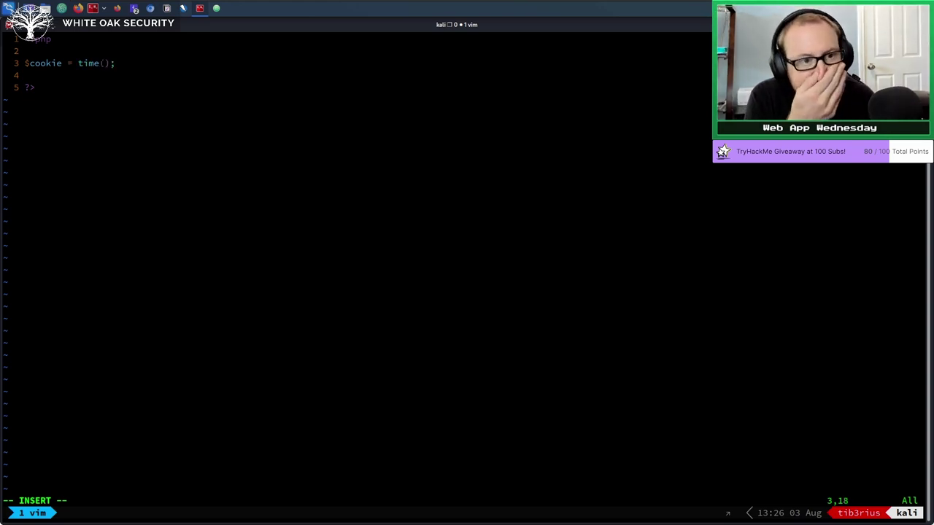
{"action": "key", "text": "Return"}
{"action": "key", "text": "Return"}
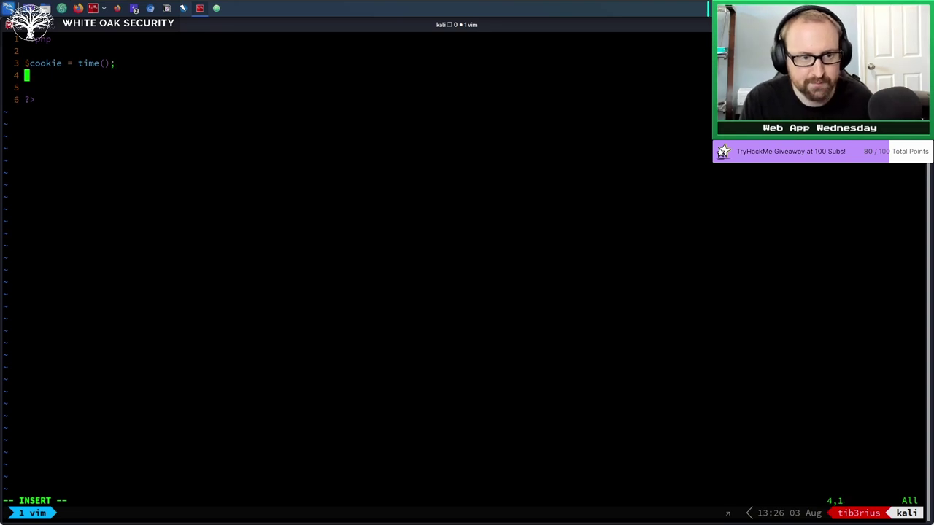
{"action": "type", "text": "header"}
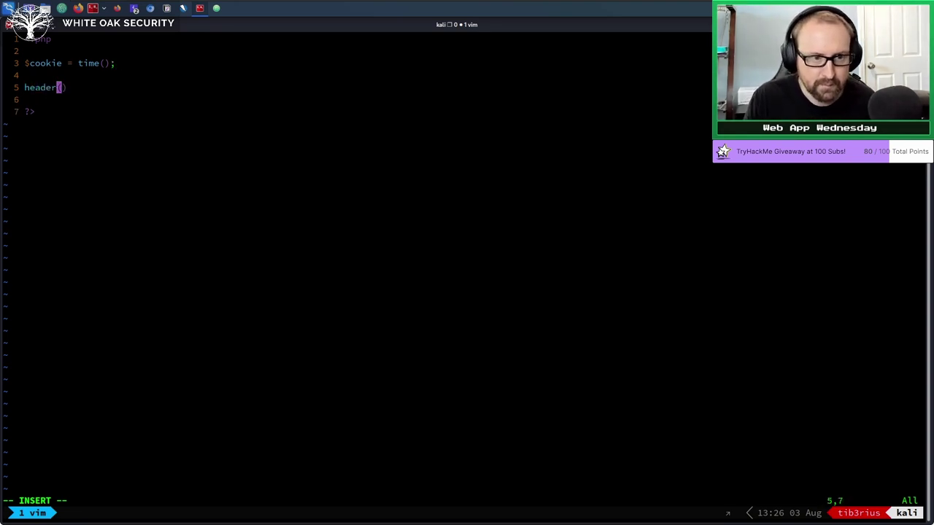
{"action": "type", "text": "('"}
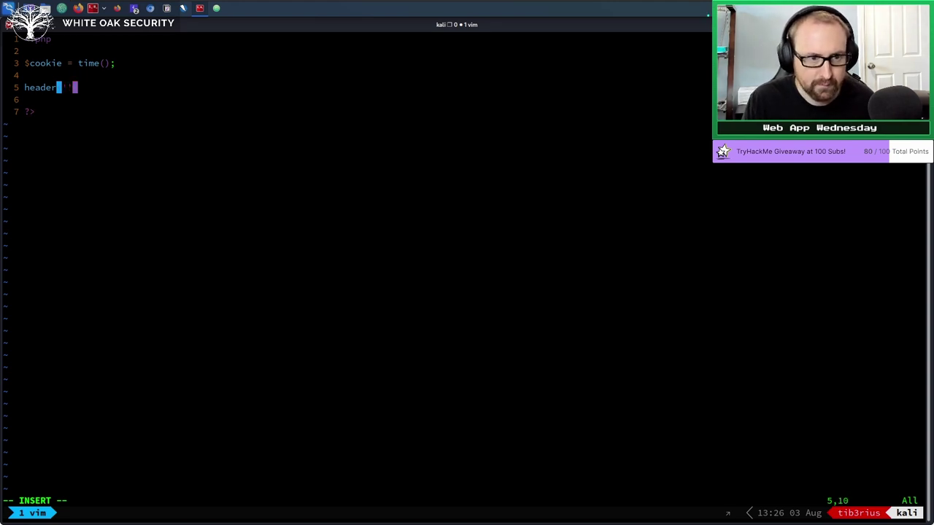
{"action": "type", "text": "Set-Cookie: session"}
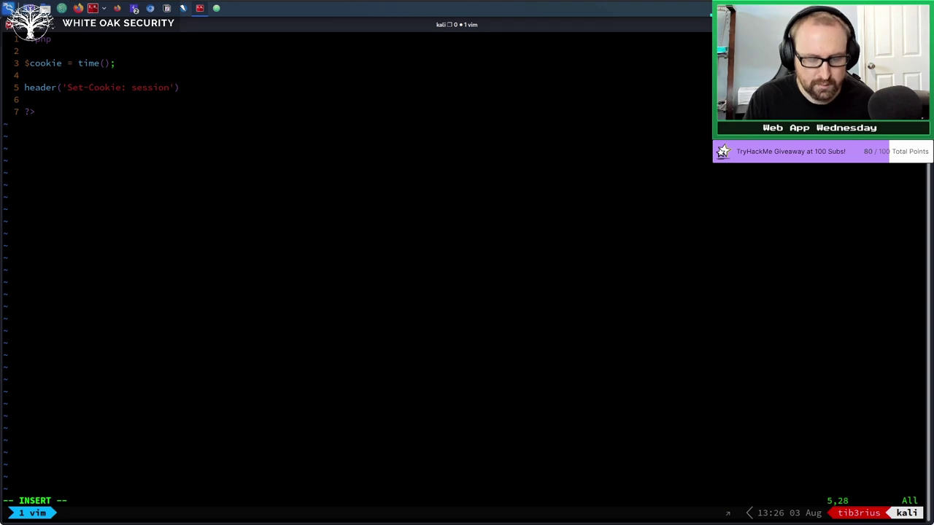
{"action": "type", "text": "=' "}
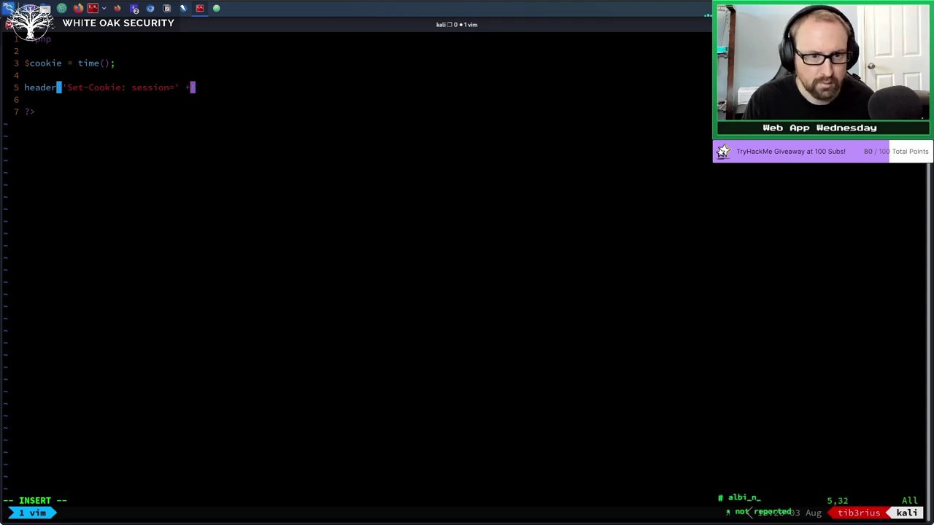
{"action": "type", "text": ". $cookie);"}
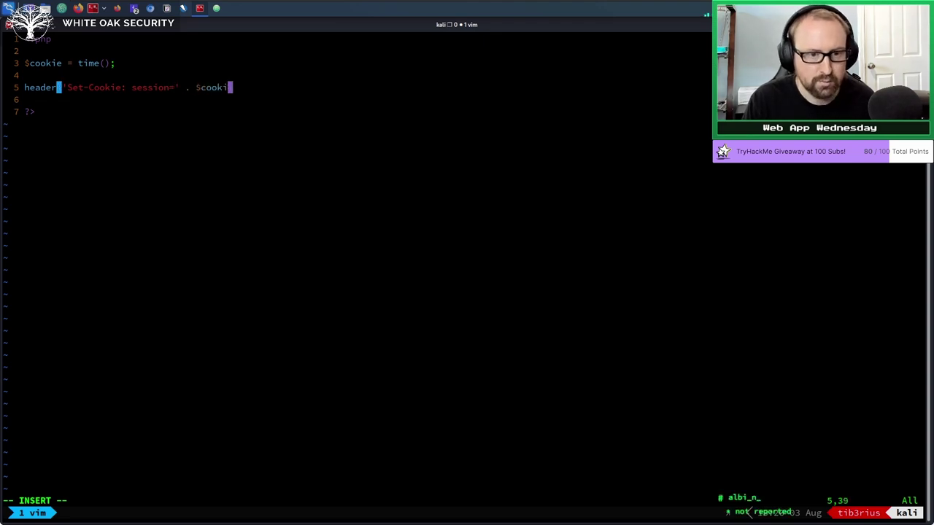
{"action": "key", "text": "Escape"}
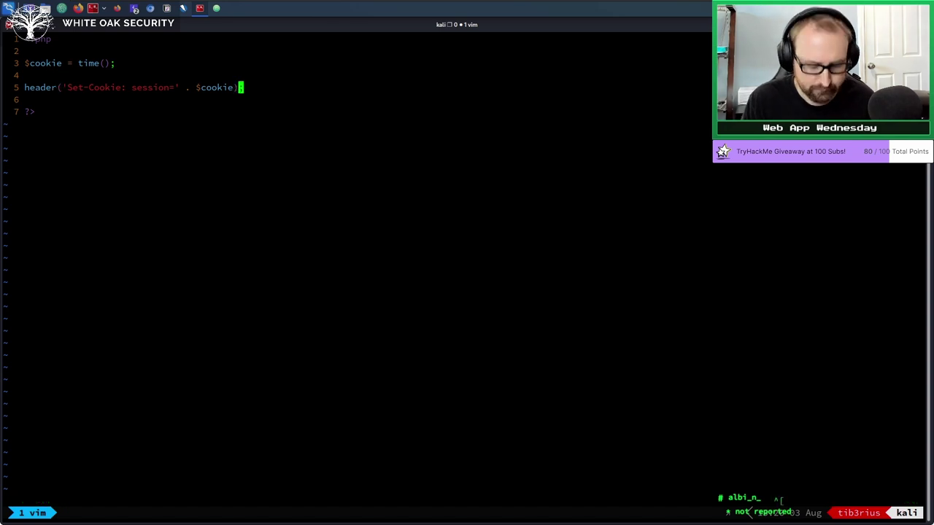
{"action": "type", "text": ":w"}
{"action": "key", "text": "Return"}
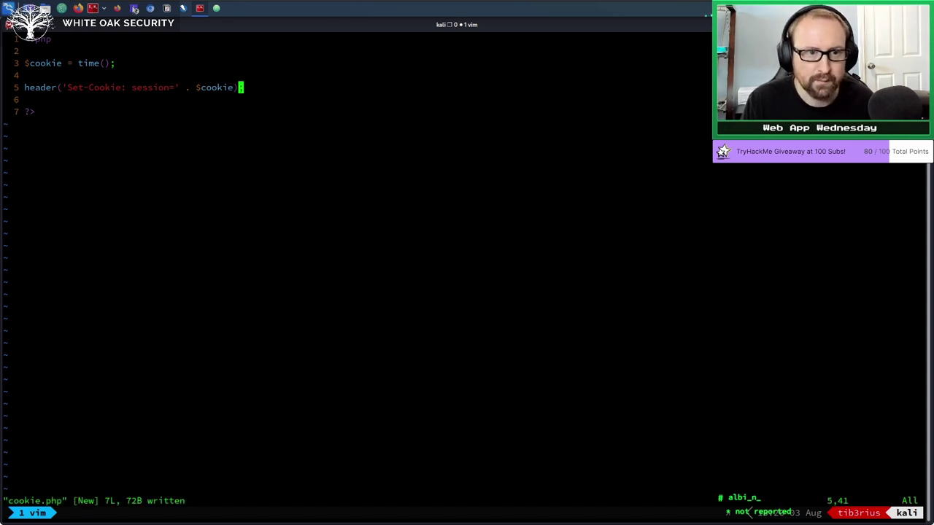
Switch from the Burp windows to the browser and maximize it.
{"action": "left_click", "coordinate": [134, 8]}
{"action": "left_click", "coordinate": [166, 38]}
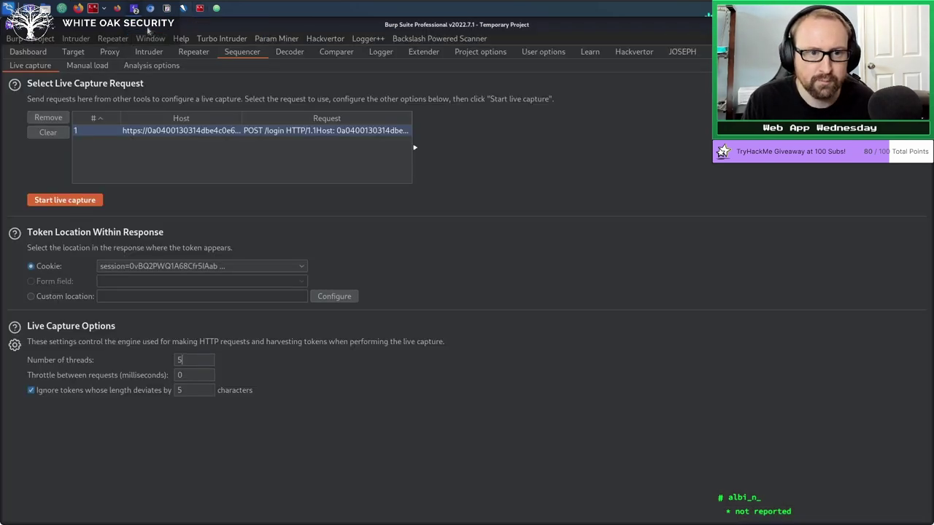
{"action": "left_click", "coordinate": [152, 8]}
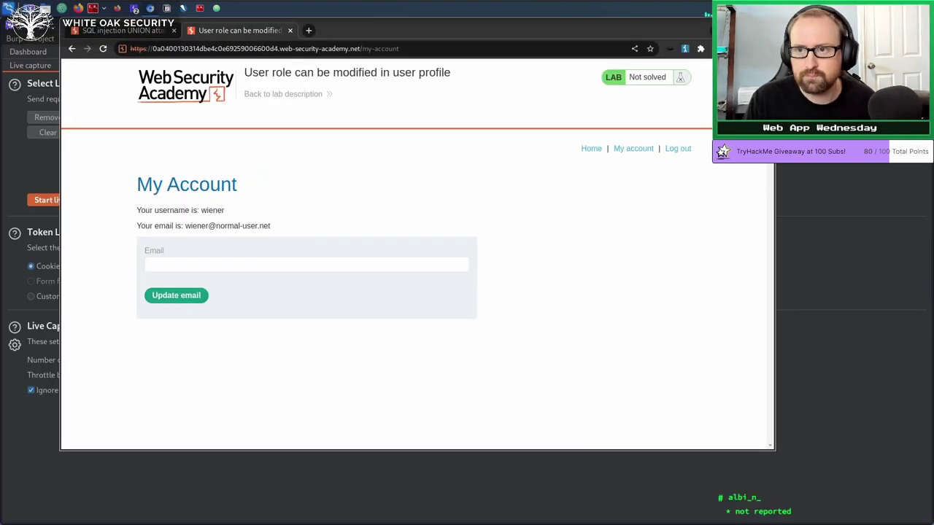
{"action": "double_click", "coordinate": [344, 30]}
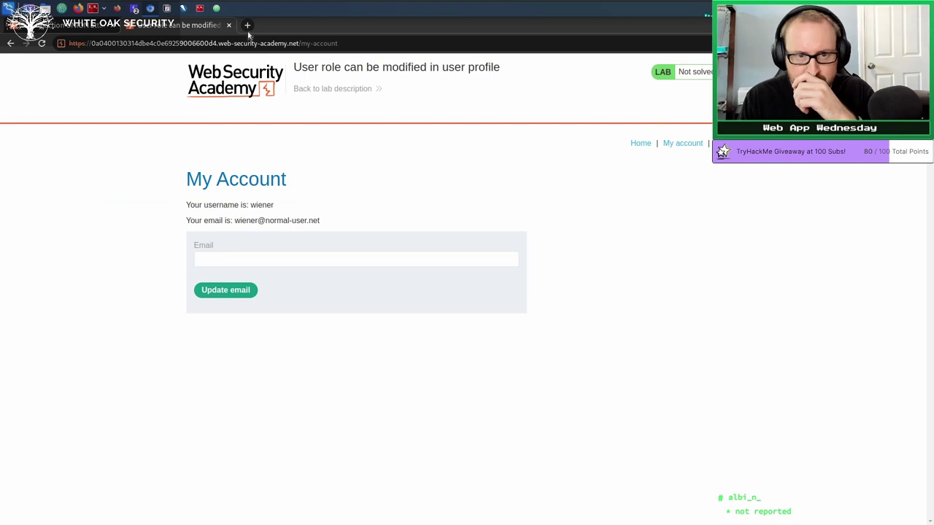
{"action": "left_click", "coordinate": [248, 30]}
{"action": "type", "text": "http"}
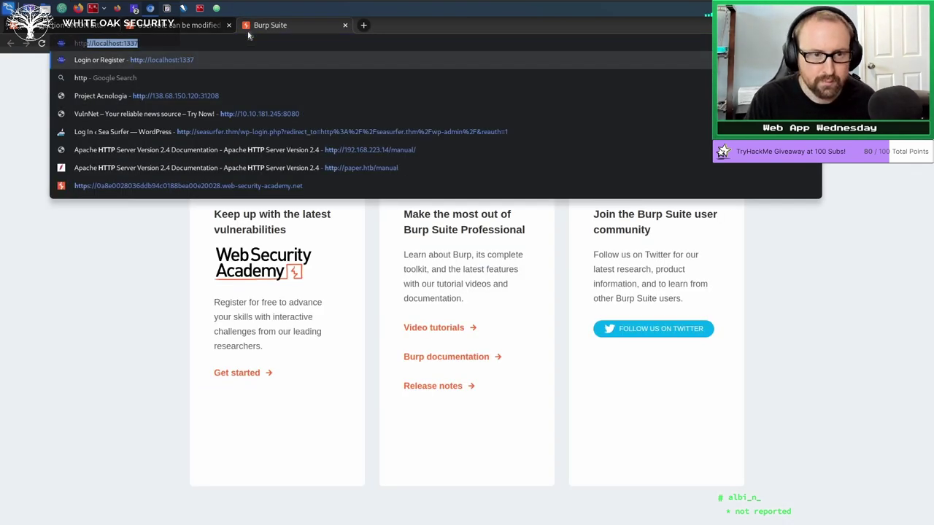
{"action": "type", "text": "://localhost/"}
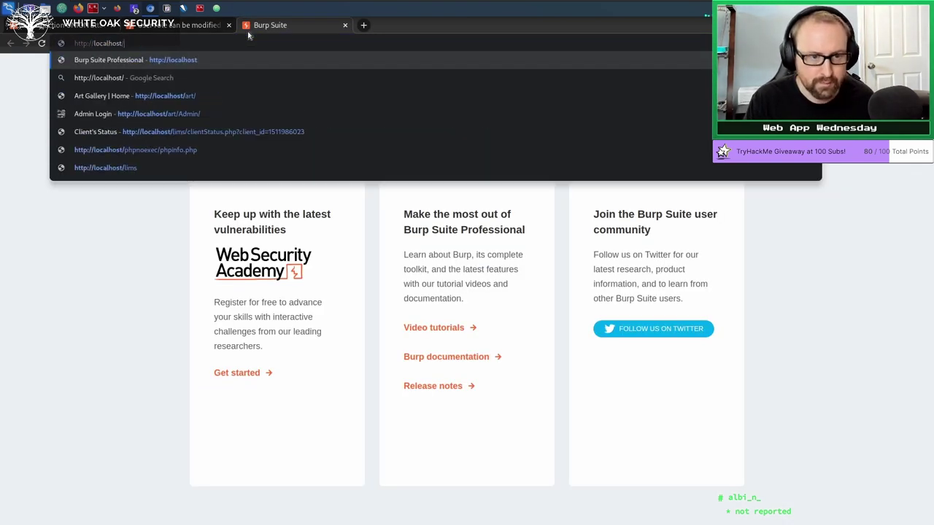
{"action": "type", "text": "cookie.php"}
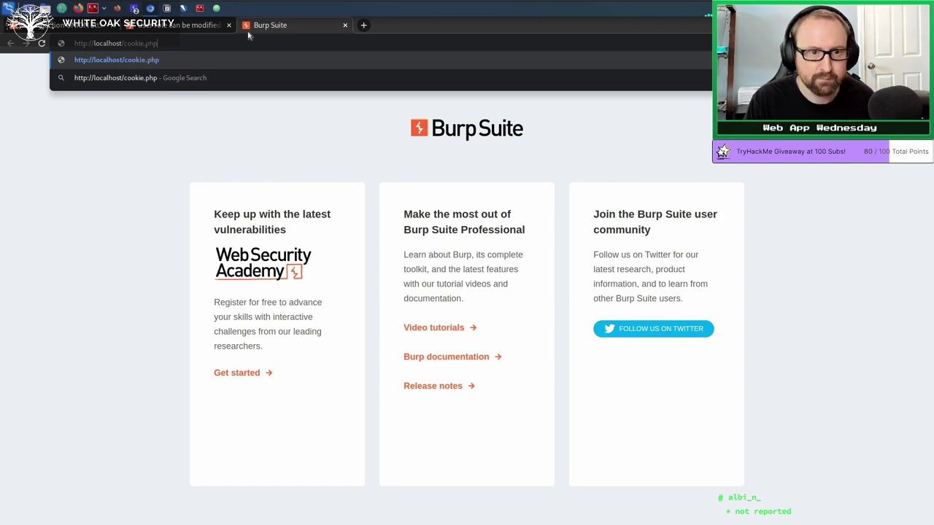
{"action": "key", "text": "Return"}
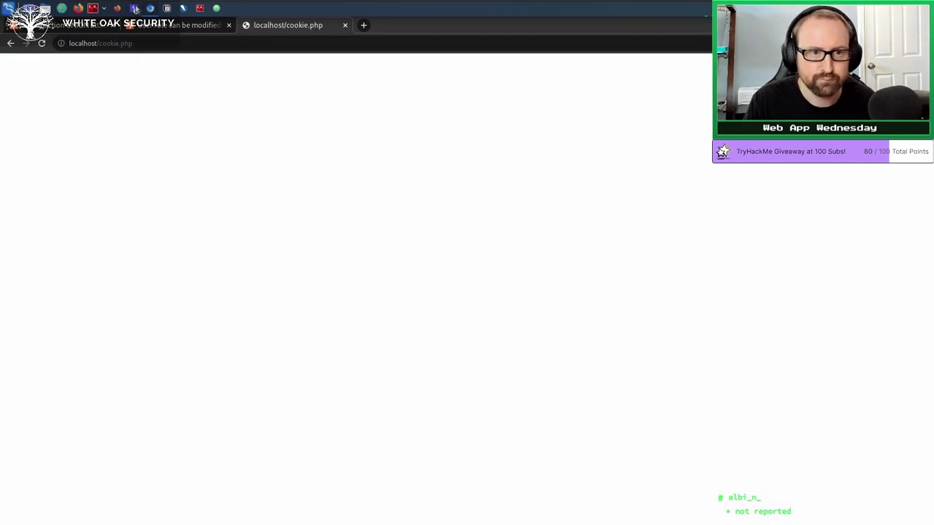
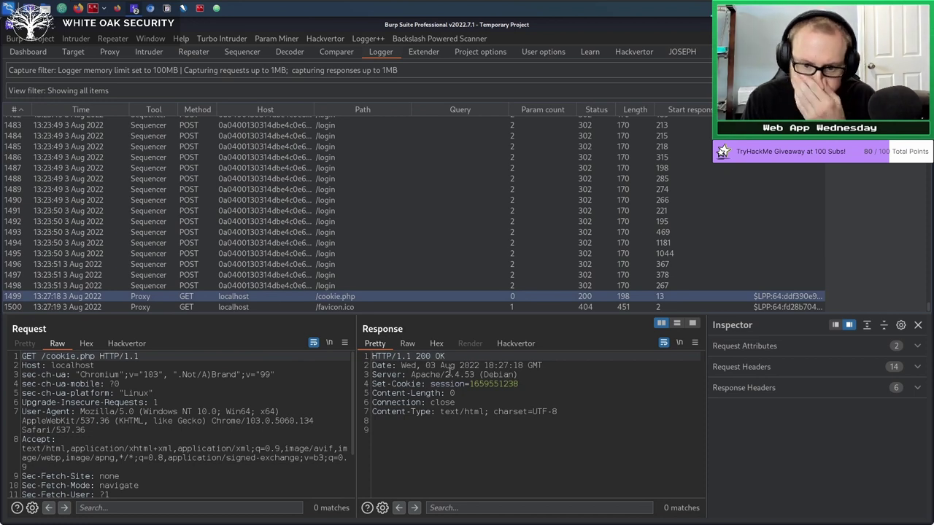
Send the cookie.php request to Sequencer, live-capture its session tokens, pause, and analyse them.
{"action": "right_click", "coordinate": [149, 407]}
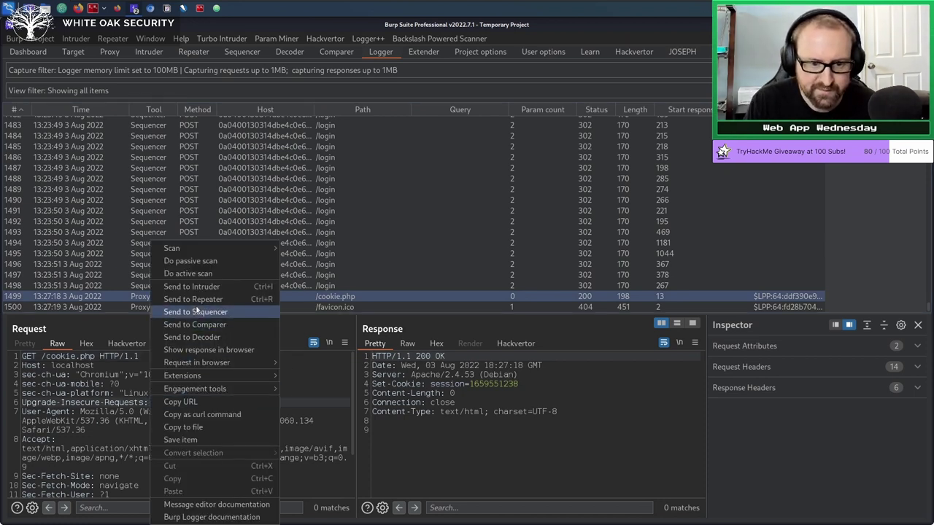
{"action": "left_click", "coordinate": [182, 367]}
{"action": "left_click", "coordinate": [245, 52]}
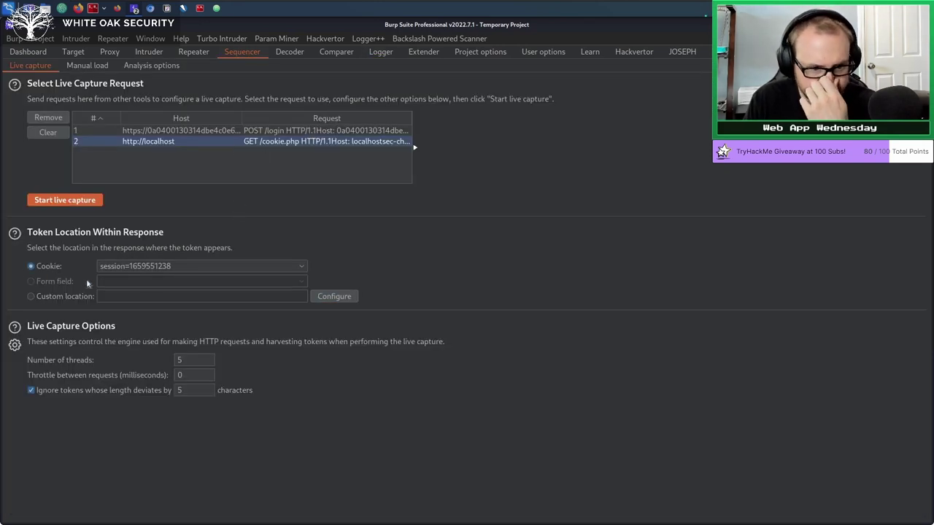
{"action": "left_click", "coordinate": [65, 200]}
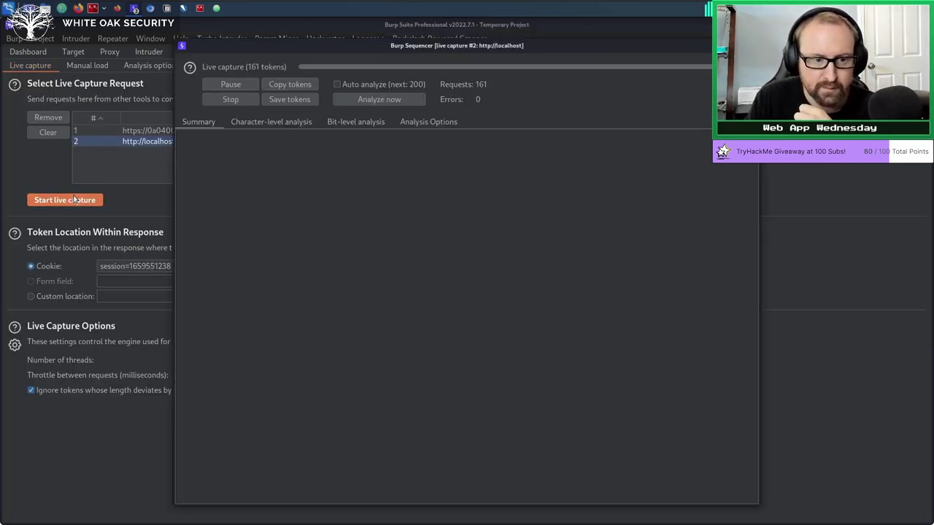
{"action": "left_click", "coordinate": [230, 84]}
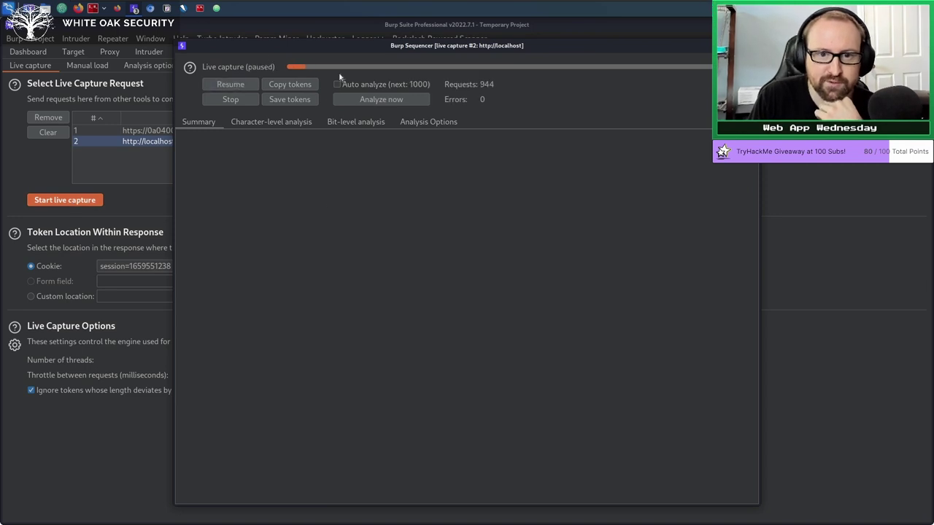
{"action": "left_click", "coordinate": [387, 104]}
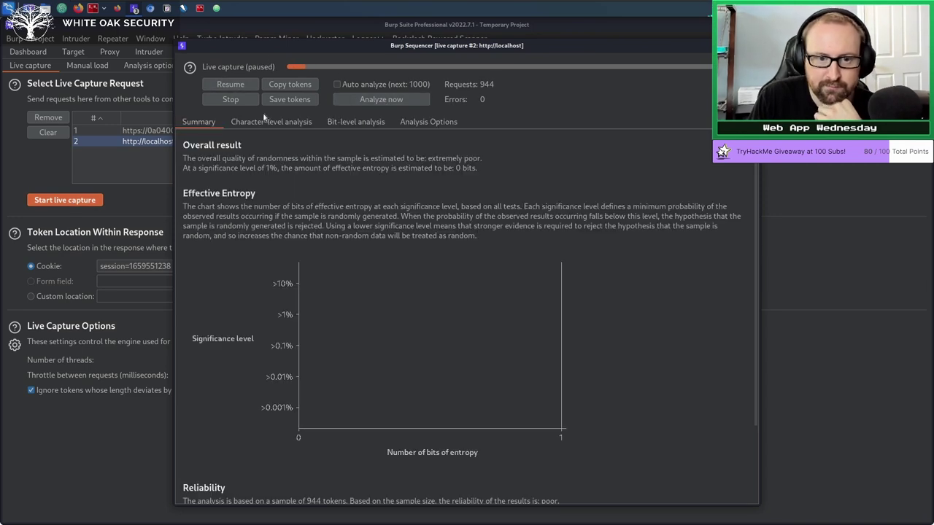
Review the character-level and bit-level results, including usable bits of entropy per position.
{"action": "left_click", "coordinate": [276, 123]}
{"action": "left_click", "coordinate": [362, 122]}
{"action": "left_click", "coordinate": [430, 120]}
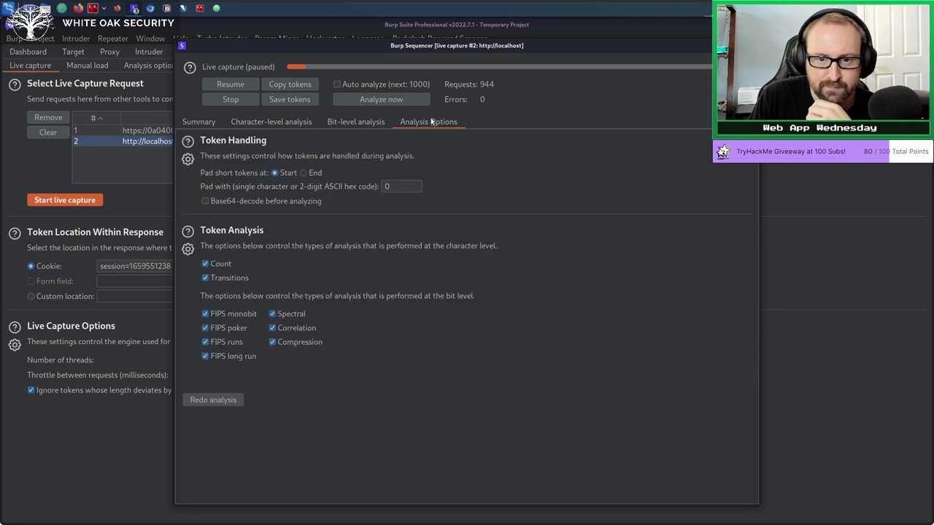
{"action": "left_click", "coordinate": [370, 121]}
{"action": "left_click", "coordinate": [708, 136]}
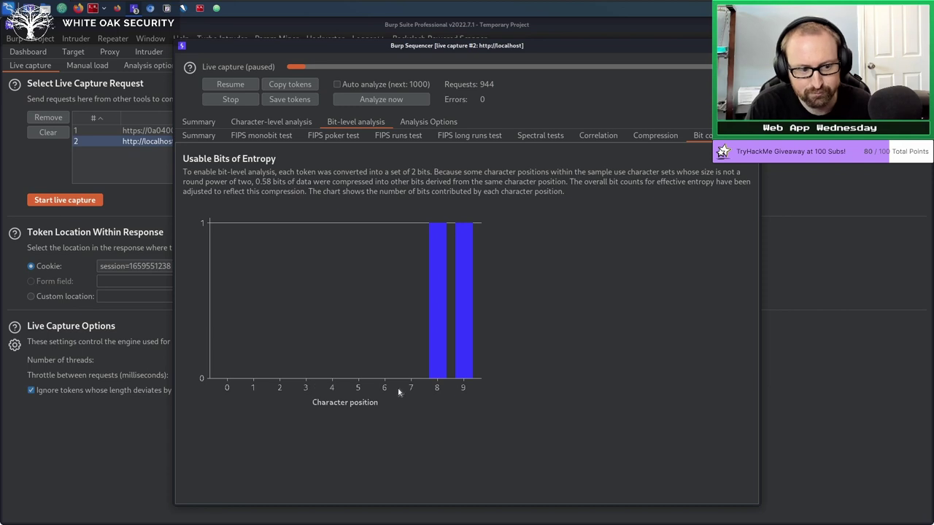
Inspect the bit compression, correlation, spectral and FIPS test results, then switch to Atom.
{"action": "left_click", "coordinate": [651, 135]}
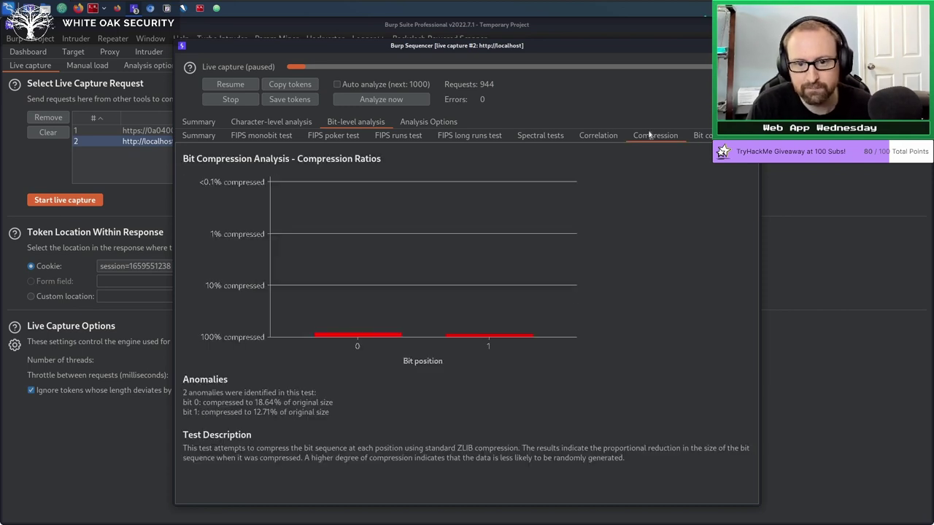
{"action": "left_click", "coordinate": [593, 135]}
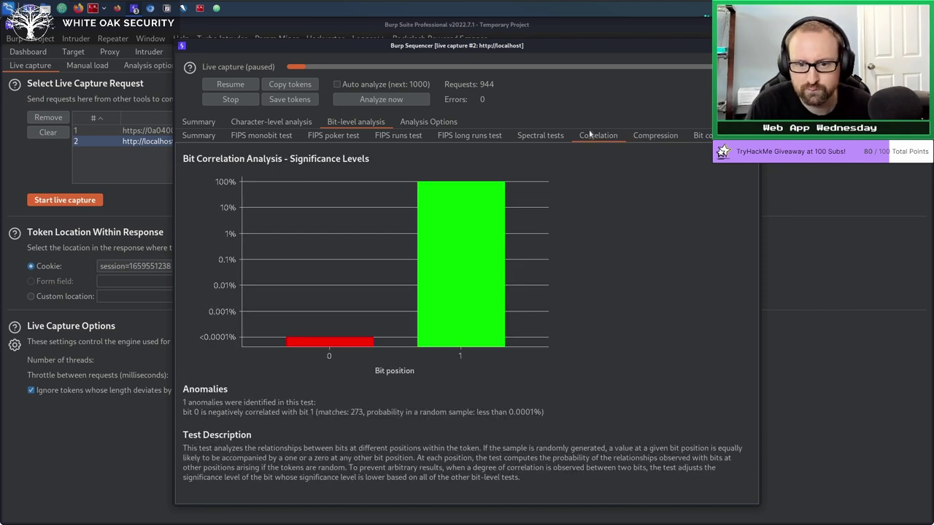
{"action": "left_click", "coordinate": [541, 136]}
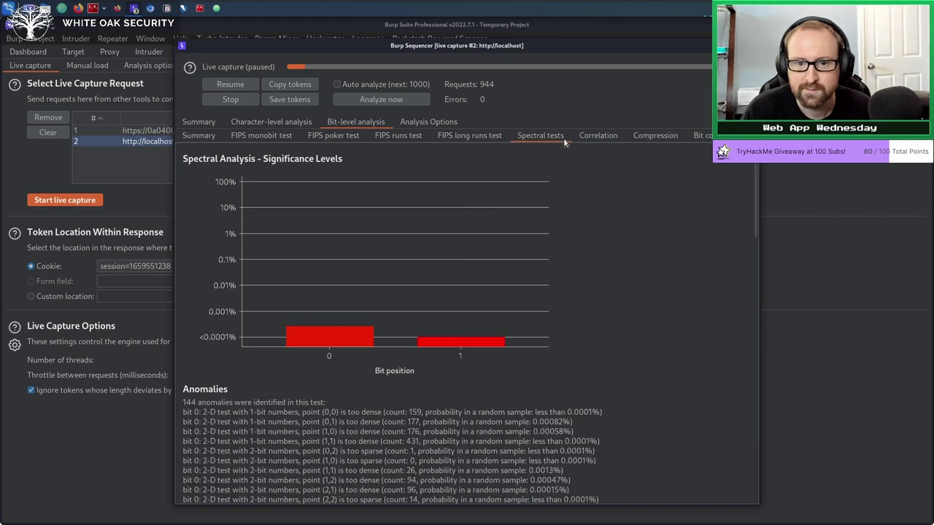
{"action": "left_click", "coordinate": [479, 138]}
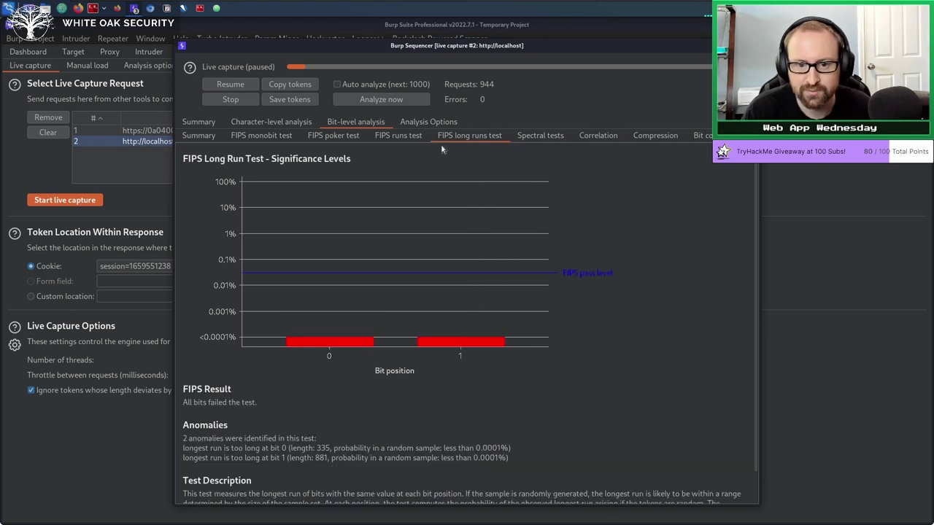
{"action": "left_click", "coordinate": [401, 139]}
{"action": "left_click", "coordinate": [346, 136]}
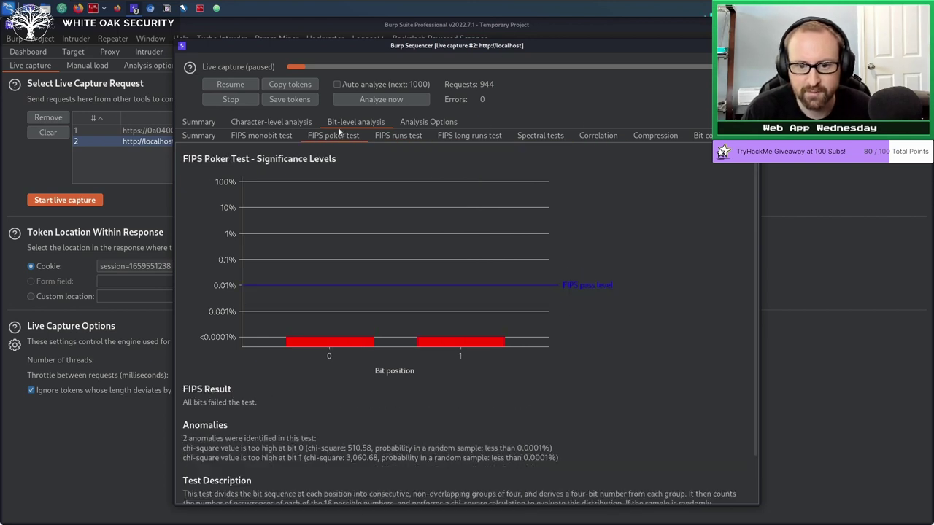
{"action": "left_click", "coordinate": [284, 138]}
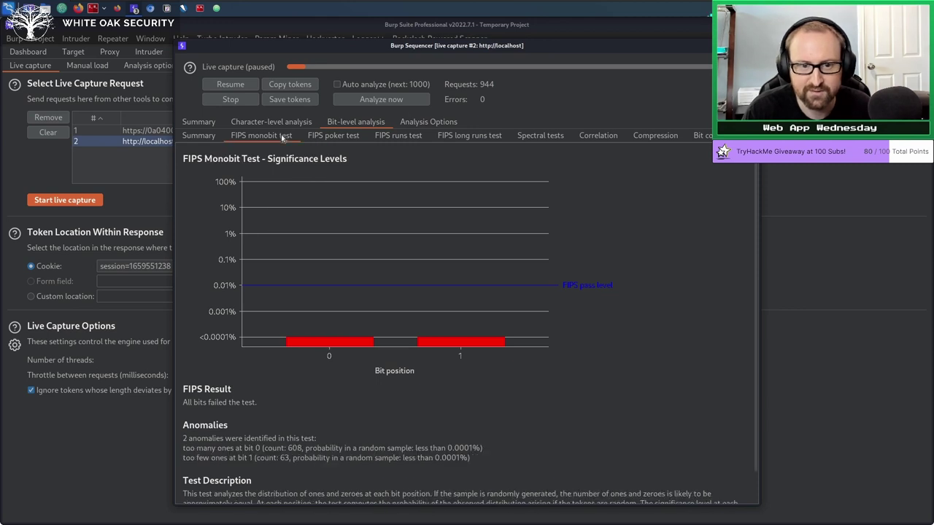
{"action": "left_click", "coordinate": [344, 143]}
{"action": "left_click", "coordinate": [704, 136]}
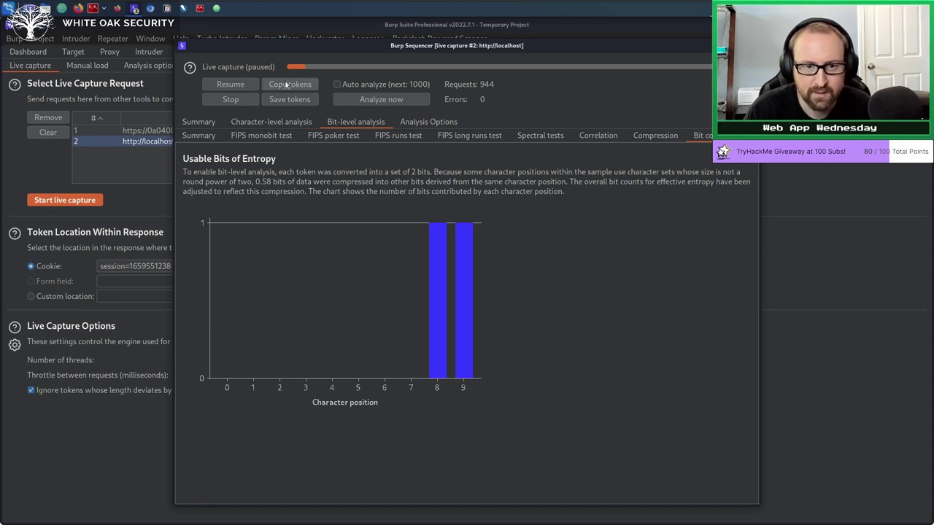
{"action": "left_click", "coordinate": [218, 9]}
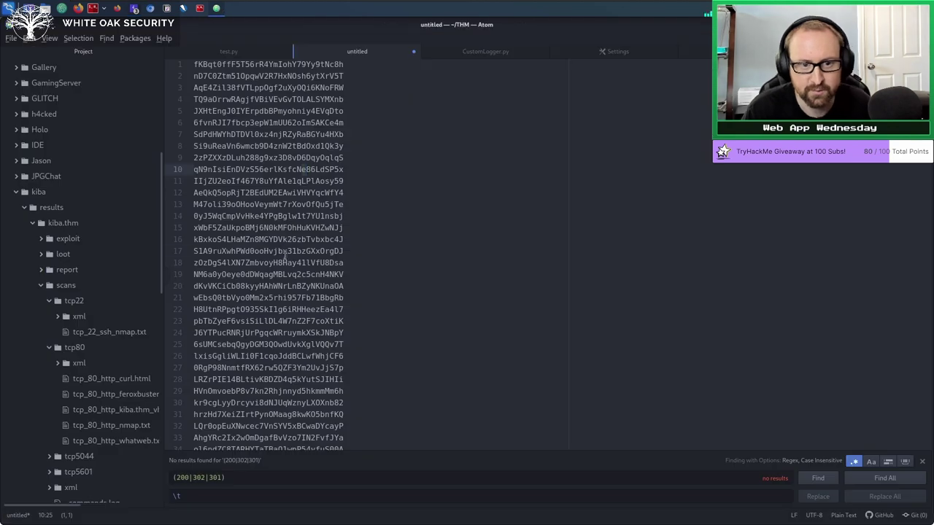
Paste the captured session tokens into the Atom document and scroll through the list.
{"action": "key", "text": "ctrl+a"}
{"action": "key", "text": "ctrl+v"}
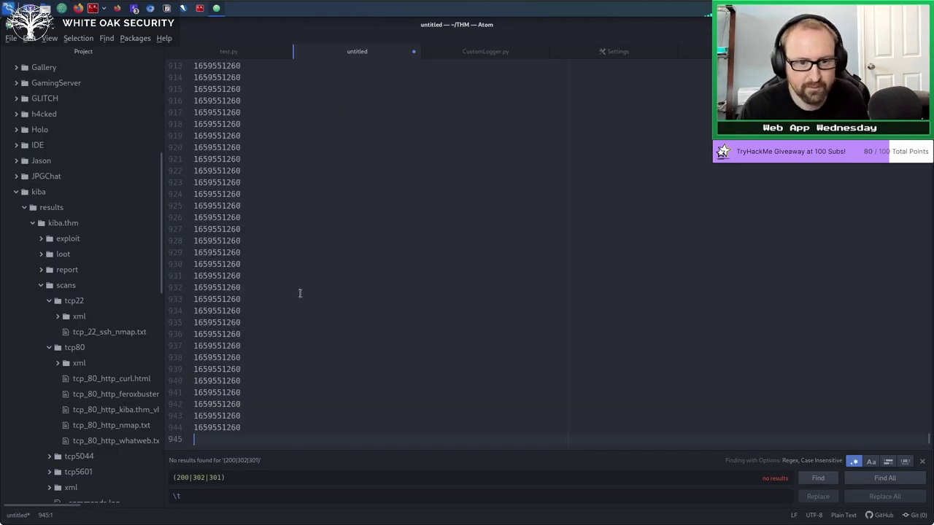
{"action": "scroll", "coordinate": [299, 294], "scroll_direction": "up", "scroll_amount": 4}
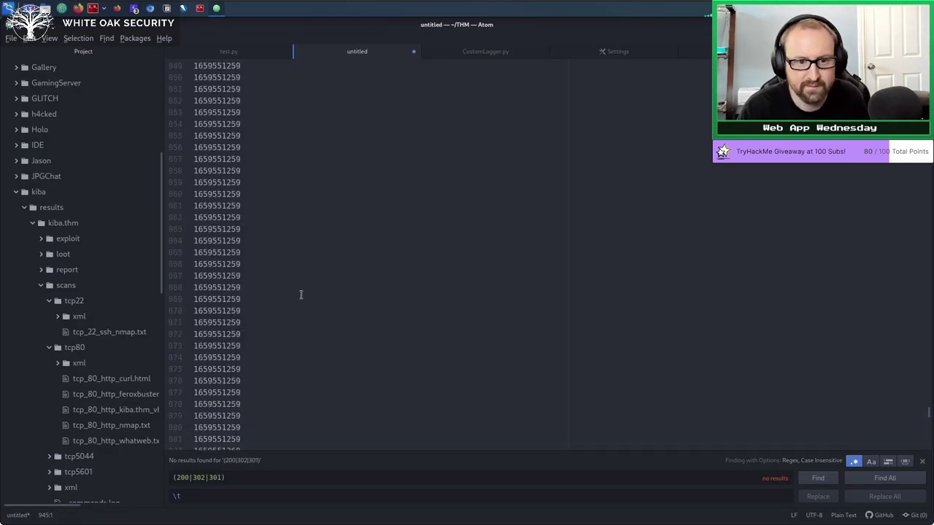
{"action": "scroll", "coordinate": [300, 294], "scroll_direction": "up", "scroll_amount": 5}
{"action": "left_click", "coordinate": [275, 250]}
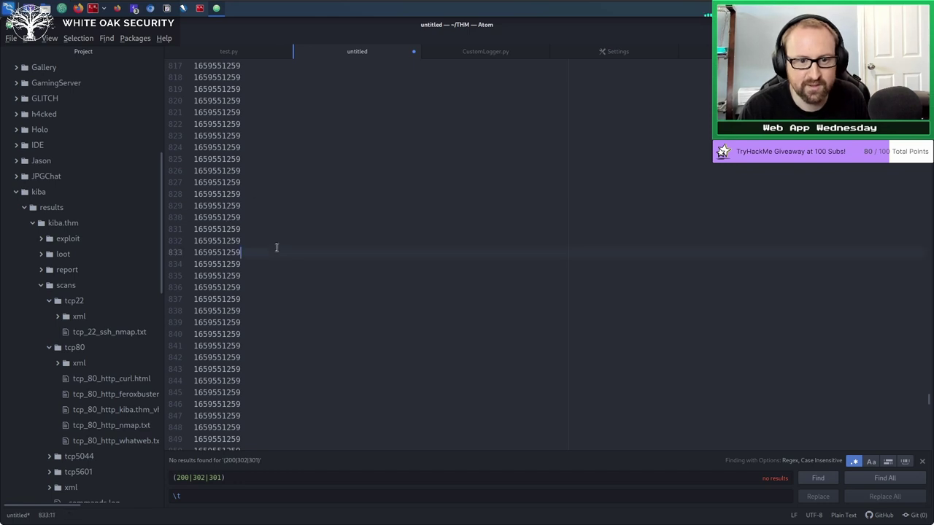
{"action": "scroll", "coordinate": [302, 295], "scroll_direction": "up", "scroll_amount": 3}
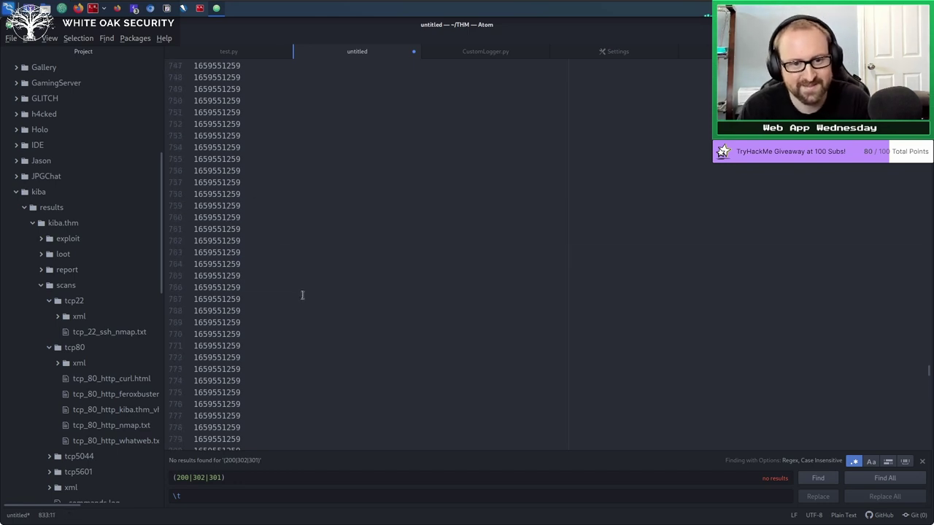
{"action": "scroll", "coordinate": [301, 291], "scroll_direction": "up", "scroll_amount": 5}
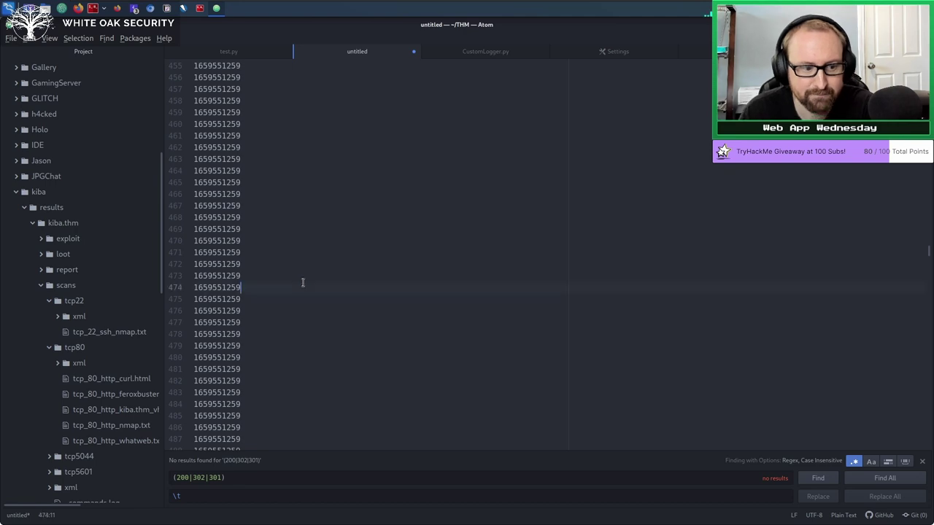
Clear the pasted tokens from Atom and switch to the terminal editing cookie.php.
{"action": "key", "text": "ctrl+a"}
{"action": "key", "text": "BackSpace"}
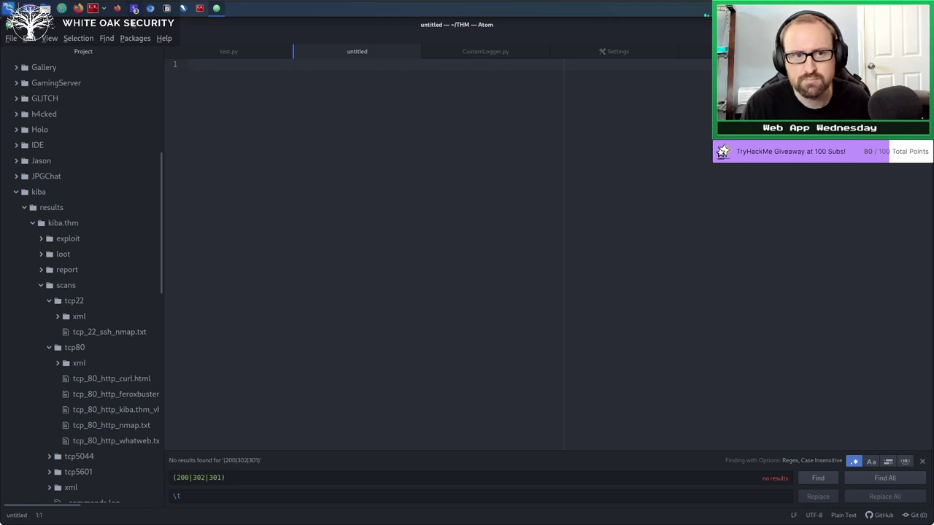
{"action": "left_click", "coordinate": [134, 7]}
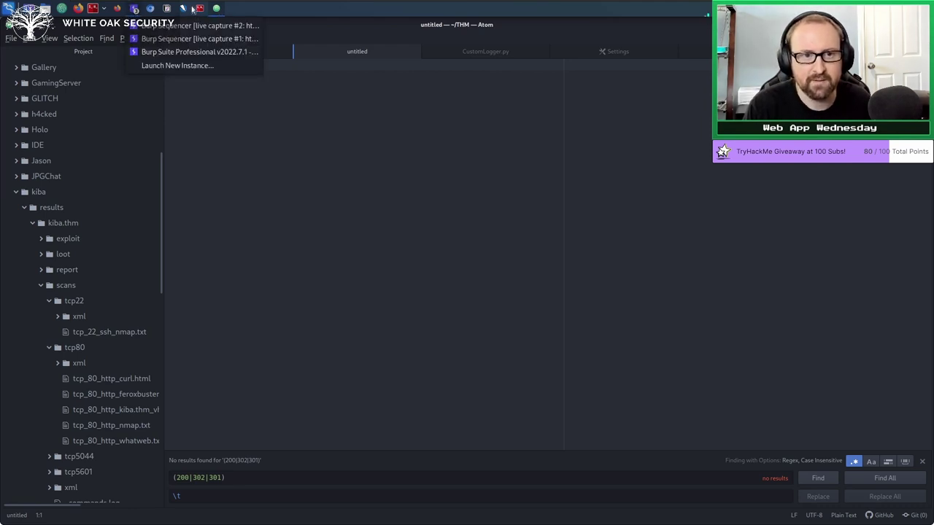
{"action": "left_click", "coordinate": [301, 173]}
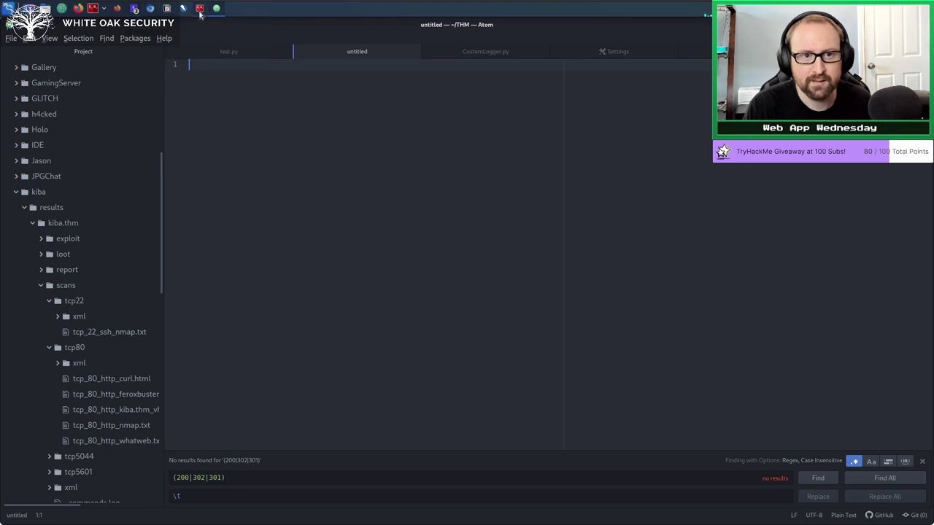
{"action": "left_click", "coordinate": [199, 8]}
Review the $cookie = time() line in cookie.php, then switch to Firefox's PHP time() manual page.
{"action": "key", "text": "k"}
{"action": "key", "text": "k"}
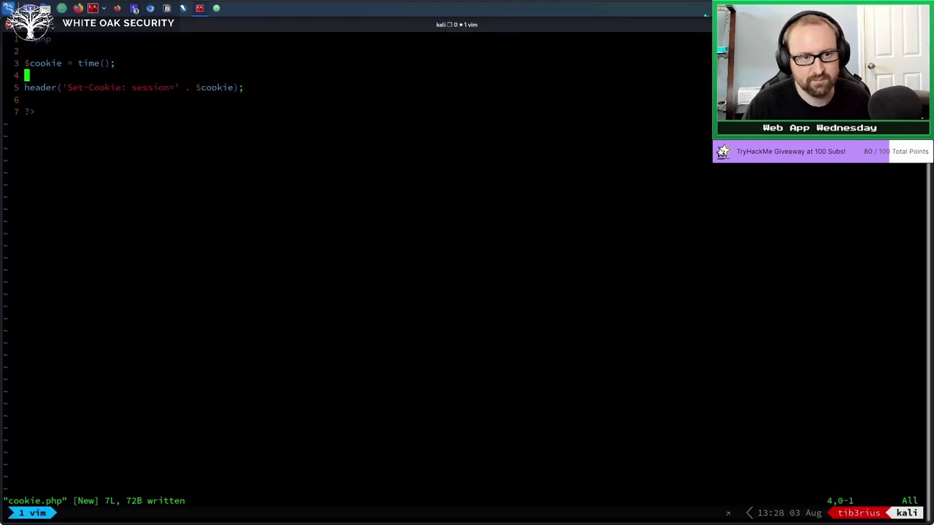
{"action": "key", "text": "k"}
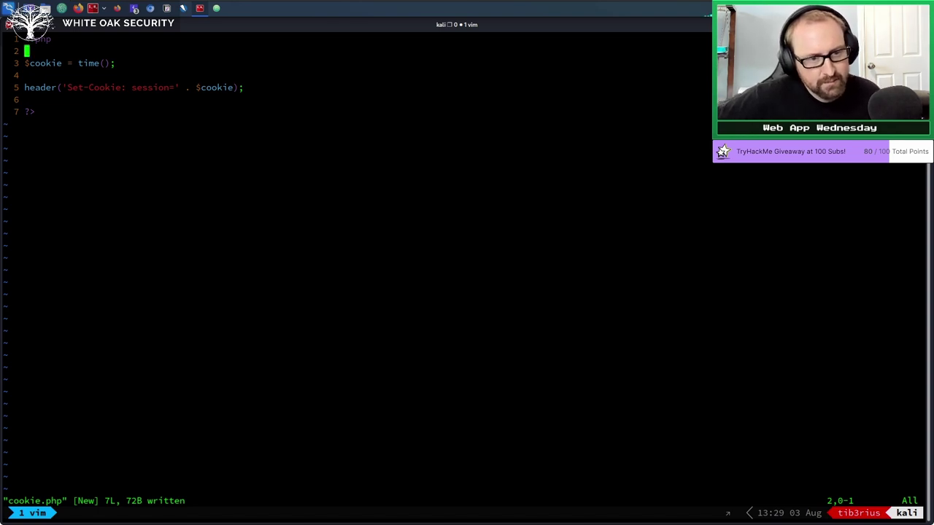
{"action": "left_click", "coordinate": [27, 75]}
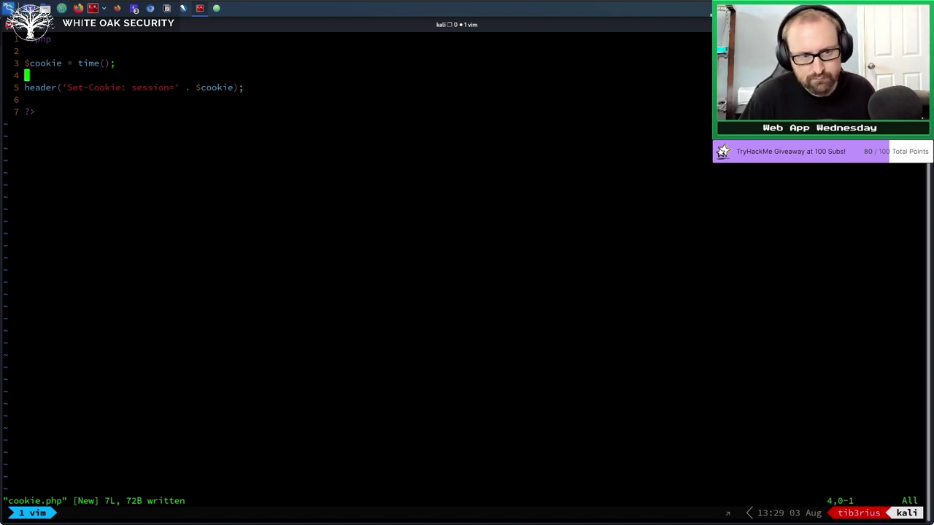
{"action": "left_click", "coordinate": [113, 63]}
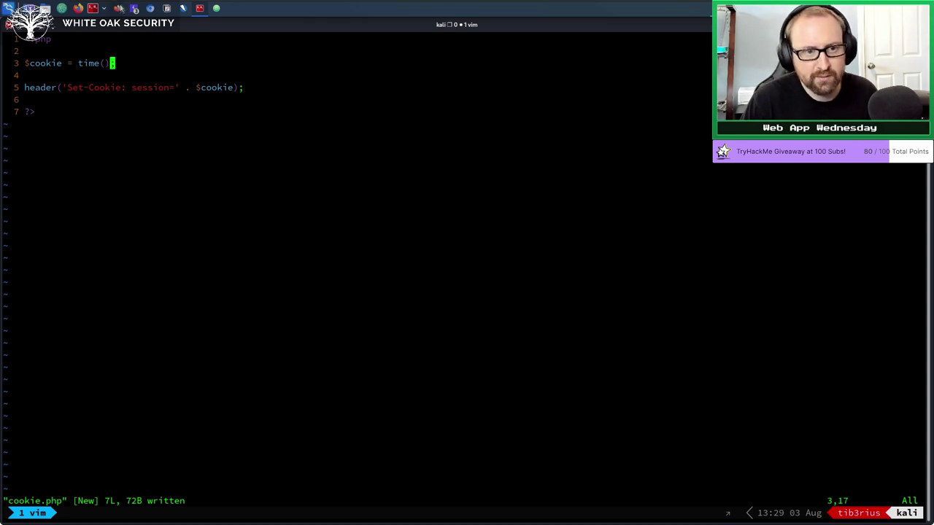
{"action": "left_click", "coordinate": [120, 8]}
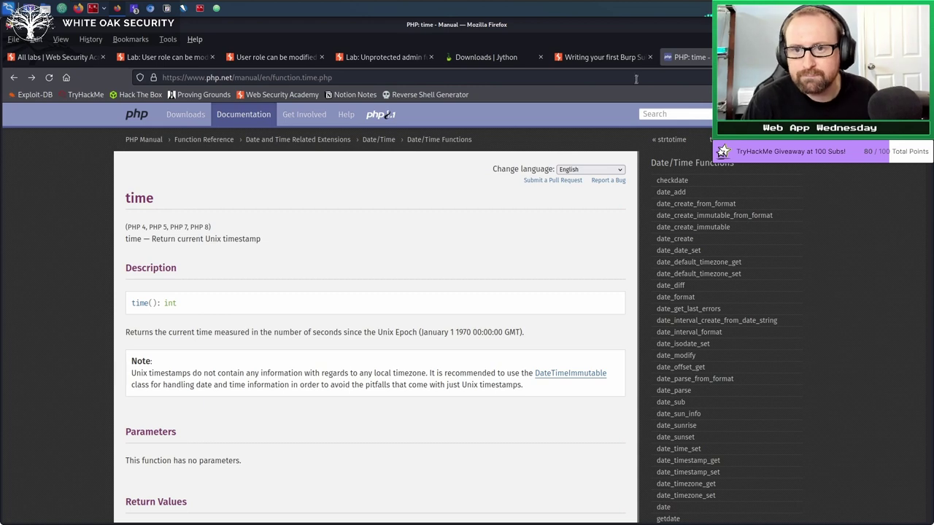
Search the web for 'php random string' and open the Stack Overflow random string generator question.
{"action": "left_click", "coordinate": [635, 74]}
{"action": "type", "text": "php random string"}
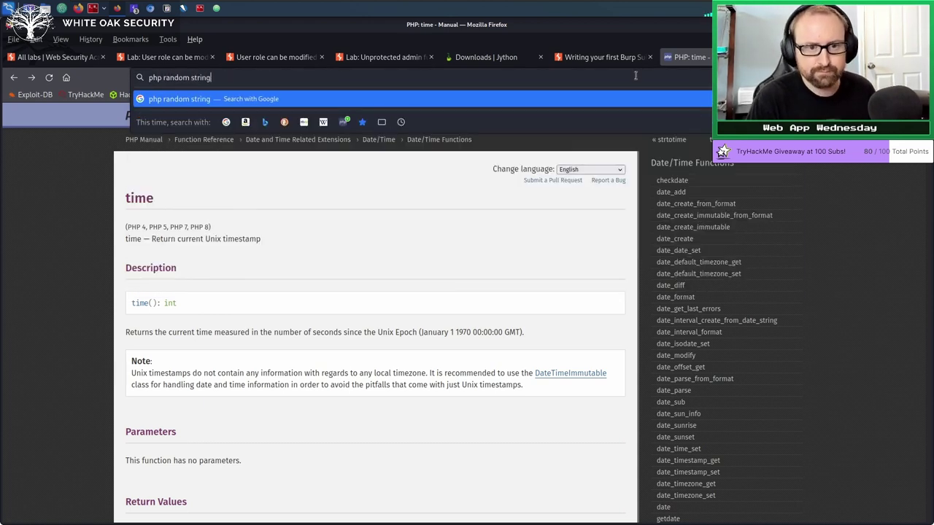
{"action": "key", "text": "Return"}
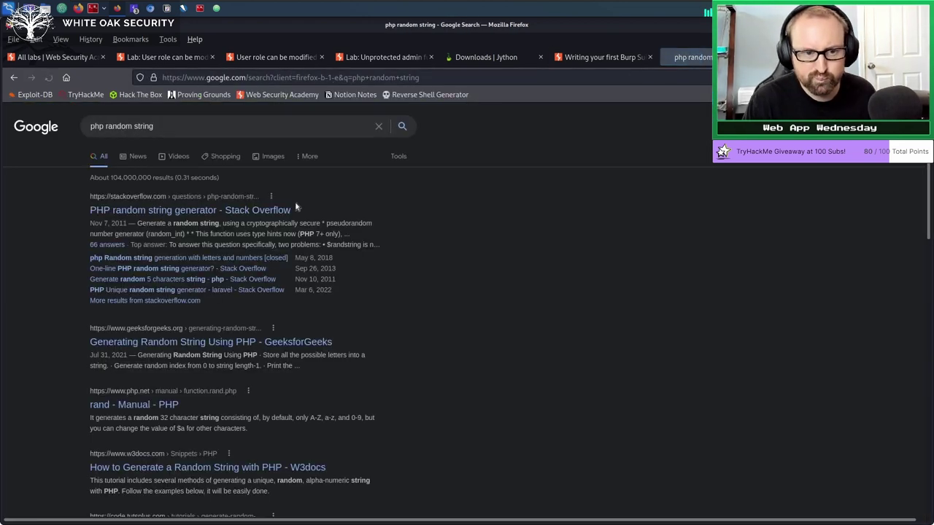
{"action": "left_click", "coordinate": [529, 269]}
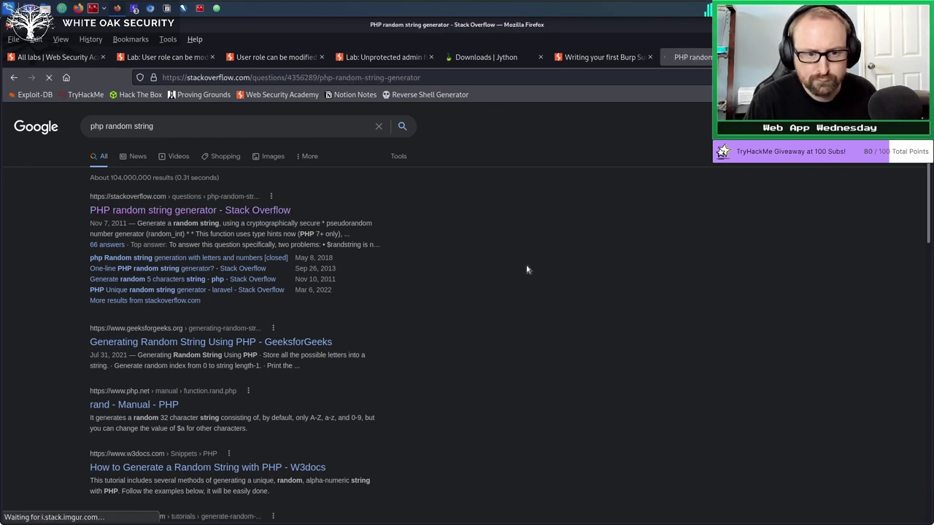
Read through the Stack Overflow answers, then return to cookie.php in the terminal.
{"action": "scroll", "coordinate": [426, 260], "scroll_direction": "down", "scroll_amount": 4}
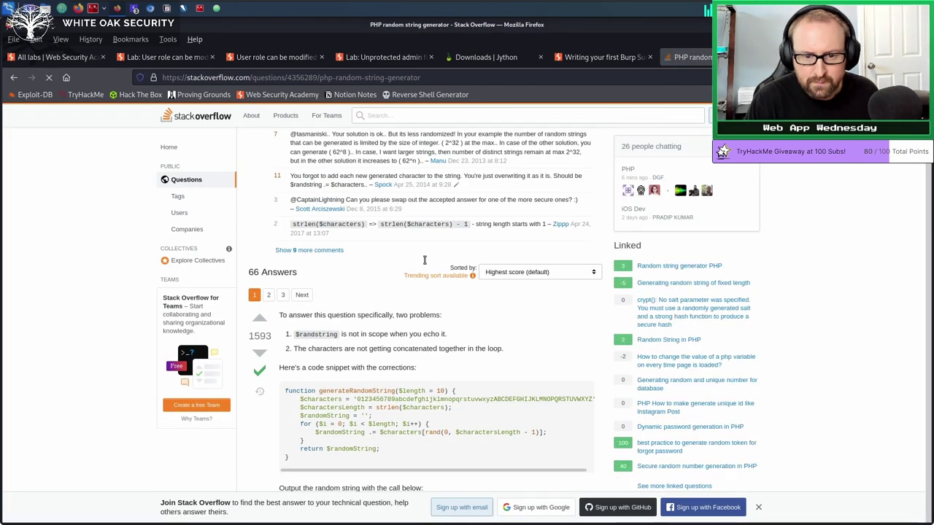
{"action": "scroll", "coordinate": [424, 320], "scroll_direction": "down", "scroll_amount": 2}
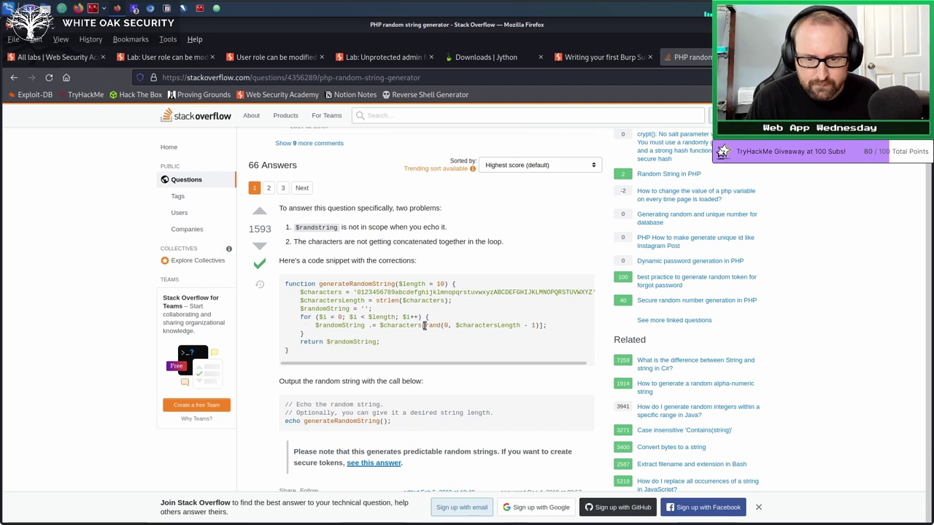
{"action": "scroll", "coordinate": [426, 324], "scroll_direction": "down", "scroll_amount": 3}
{"action": "scroll", "coordinate": [426, 329], "scroll_direction": "down", "scroll_amount": 5}
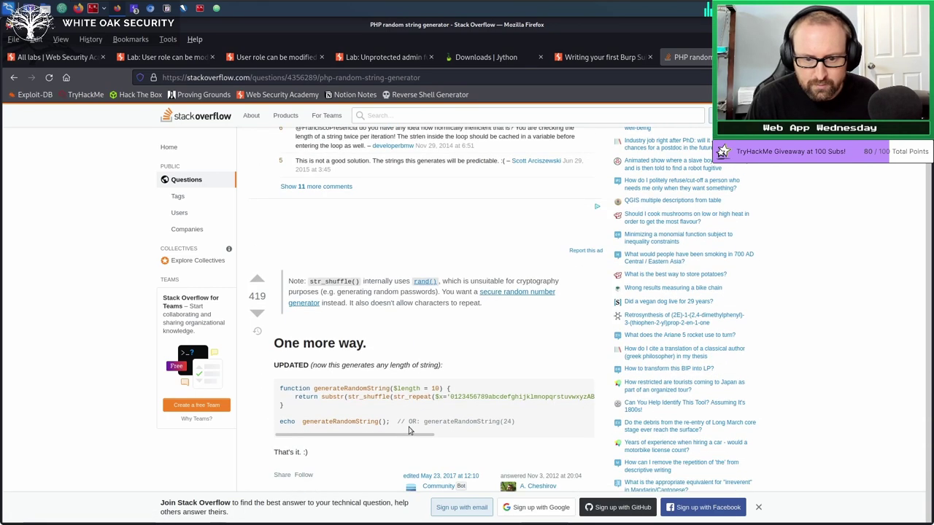
{"action": "scroll", "coordinate": [416, 380], "scroll_direction": "up", "scroll_amount": 2}
{"action": "scroll", "coordinate": [408, 426], "scroll_direction": "down", "scroll_amount": 2}
{"action": "scroll", "coordinate": [405, 416], "scroll_direction": "down", "scroll_amount": 1}
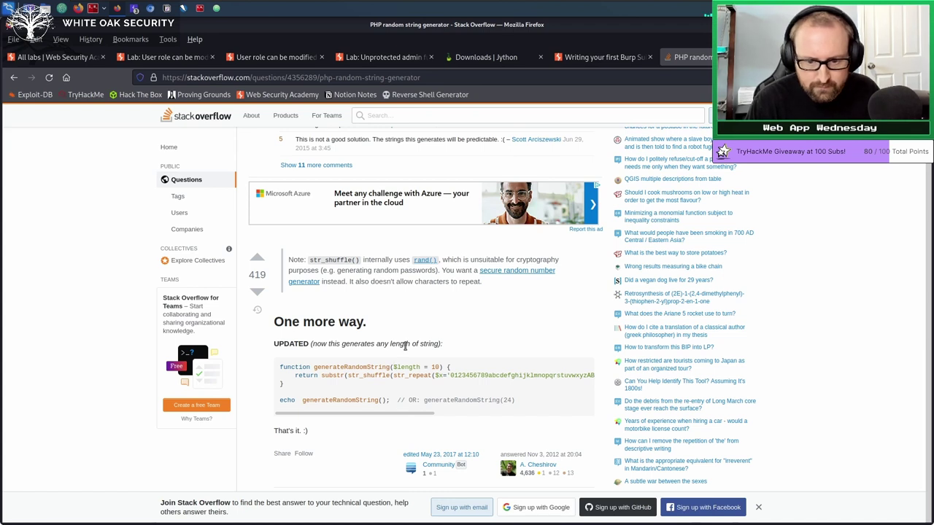
{"action": "left_click_drag", "start_coordinate": [312, 413], "coordinate": [295, 398]}
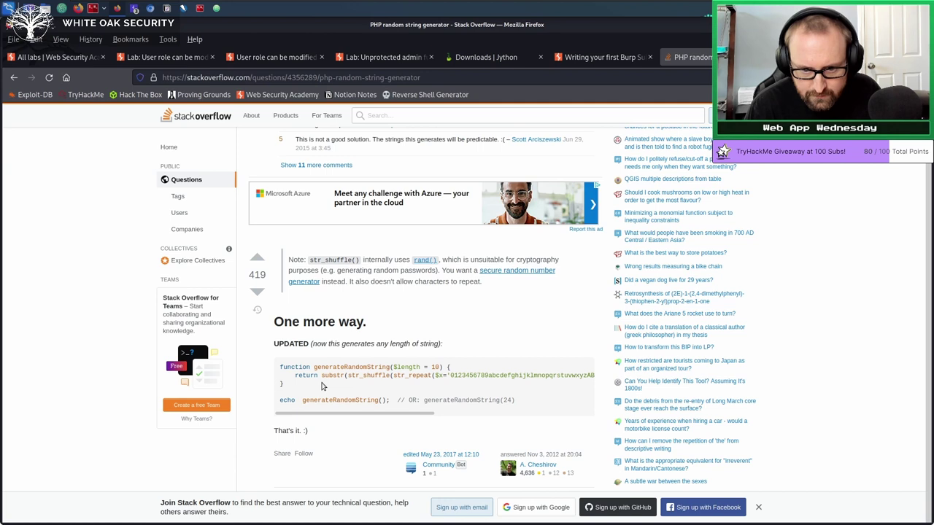
{"action": "left_click", "coordinate": [200, 9]}
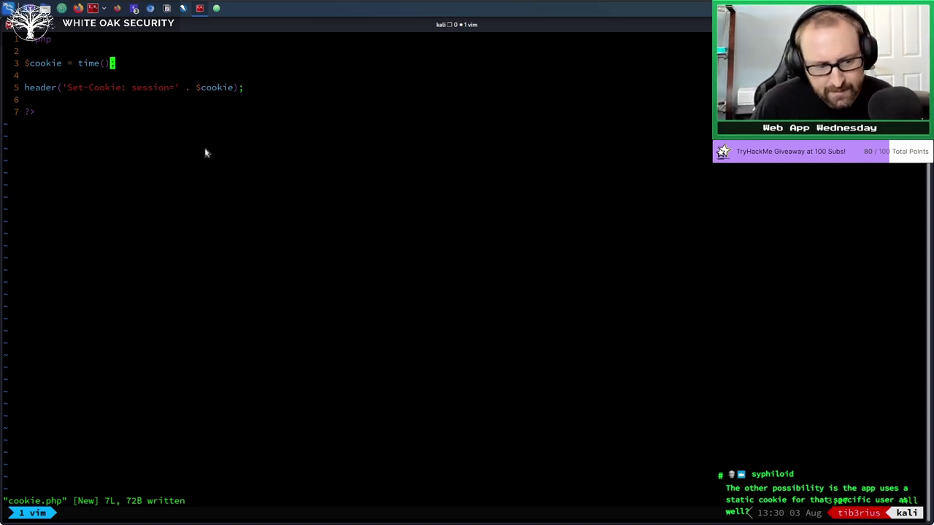
Move the vim cursor along the header() line and its matching parentheses in cookie.php.
{"action": "key", "text": "j"}
{"action": "key", "text": "j"}
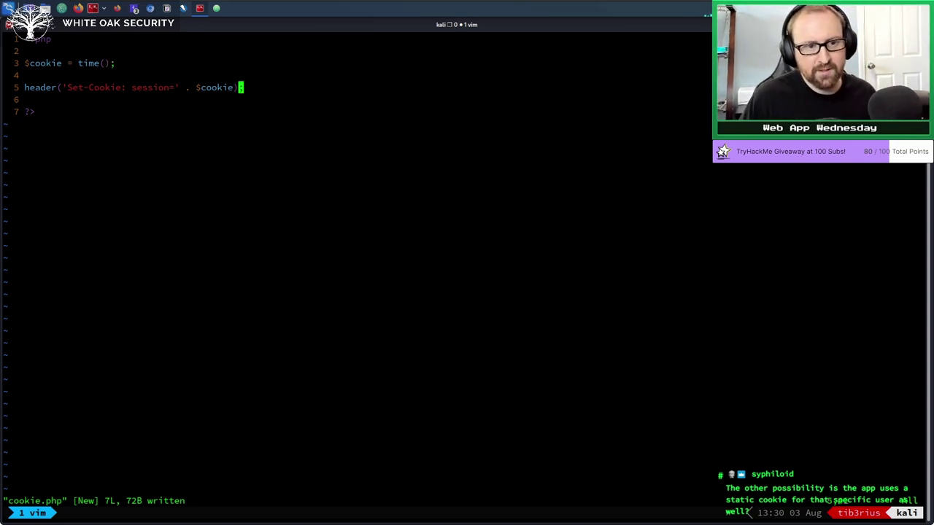
{"action": "key", "text": "h"}
{"action": "key", "text": "%"}
{"action": "key", "text": "%"}
{"action": "key", "text": "b"}
{"action": "key", "text": "h"}
{"action": "key", "text": "h"}
{"action": "key", "text": "h"}
{"action": "key", "text": "h"}
{"action": "key", "text": "h"}
{"action": "key", "text": "h"}
{"action": "key", "text": "h"}
{"action": "key", "text": "h"}
{"action": "key", "text": "h"}
{"action": "key", "text": "h"}
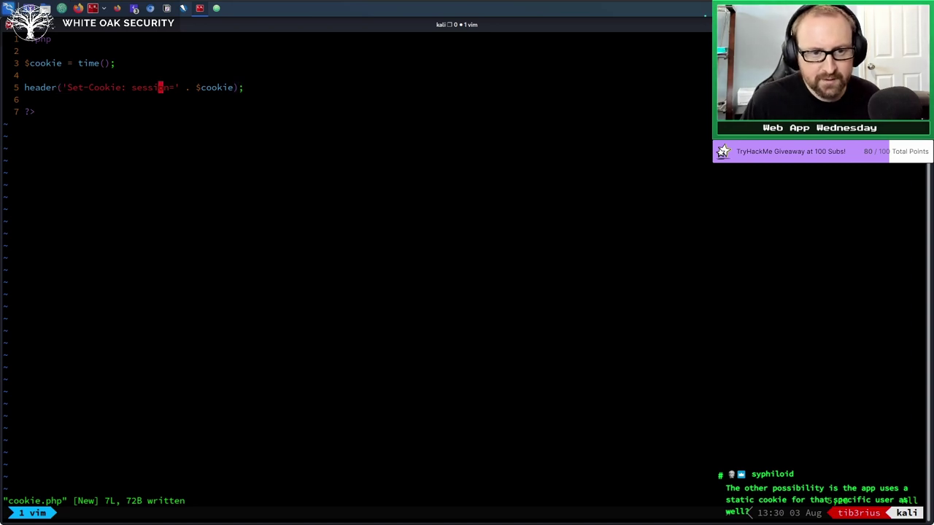
{"action": "key", "text": "l"}
{"action": "key", "text": "l"}
{"action": "key", "text": "l"}
{"action": "key", "text": "l"}
{"action": "key", "text": "w"}
{"action": "key", "text": "%"}
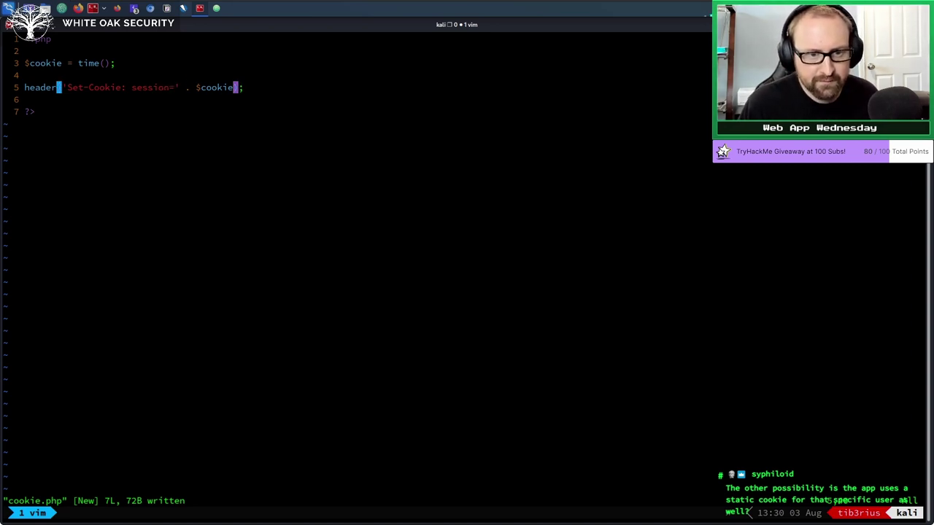
{"action": "key", "text": "percent"}
{"action": "key", "text": "l"}
{"action": "key", "text": "h"}
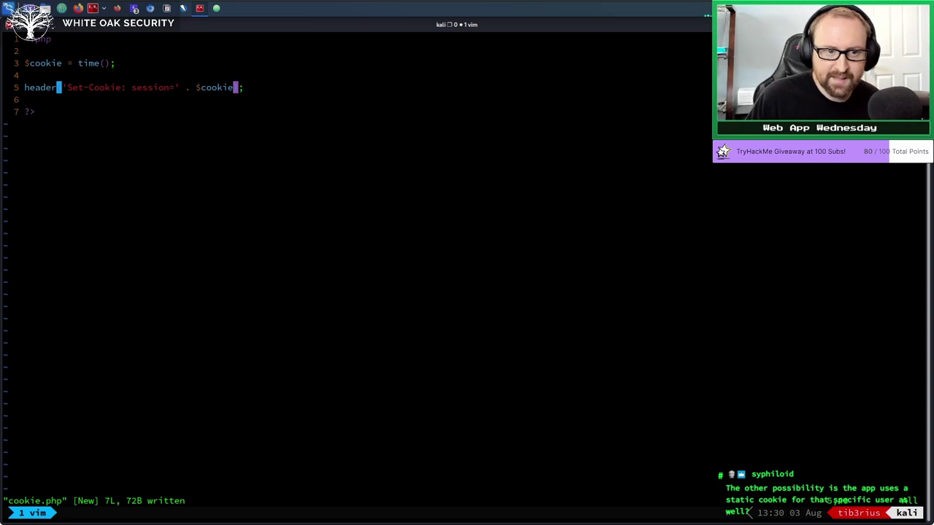
Position the cursor on line 5 and enter insert mode just past the semicolon.
{"action": "key", "text": "k"}
{"action": "key", "text": "k"}
{"action": "key", "text": "j"}
{"action": "key", "text": "j"}
{"action": "key", "text": "W"}
{"action": "key", "text": "W"}
{"action": "key", "text": "W"}
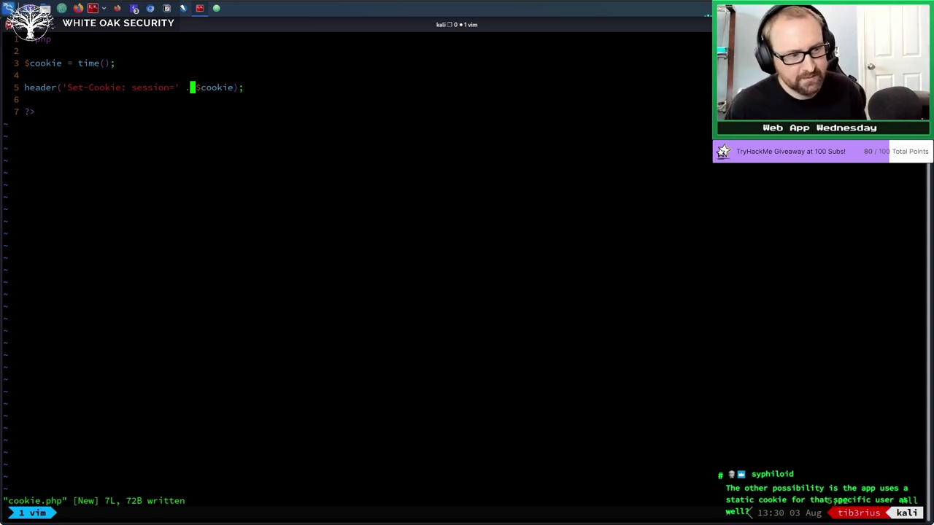
{"action": "key", "text": "l"}
{"action": "key", "text": "l"}
{"action": "key", "text": "l"}
{"action": "key", "text": "l"}
{"action": "key", "text": "l"}
{"action": "key", "text": "l"}
{"action": "key", "text": "l"}
{"action": "key", "text": "l"}
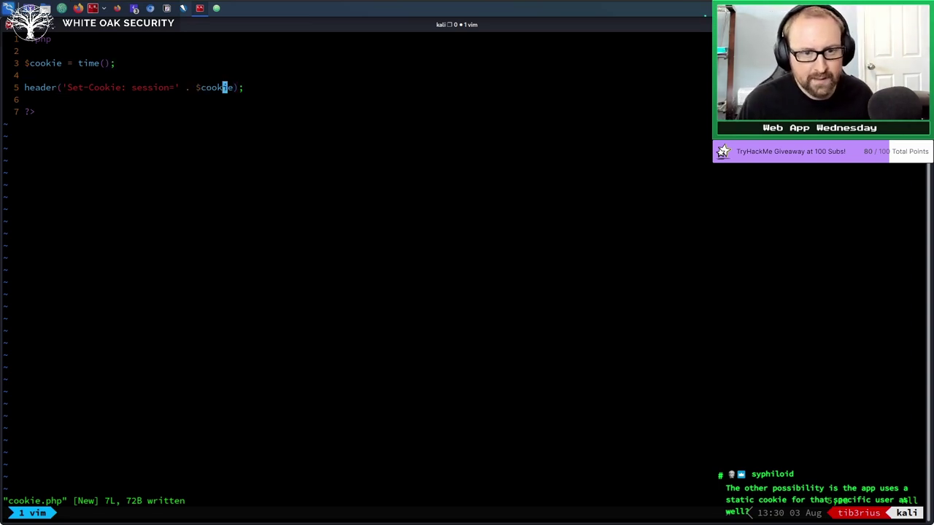
{"action": "key", "text": "i"}
{"action": "key", "text": "Right"}
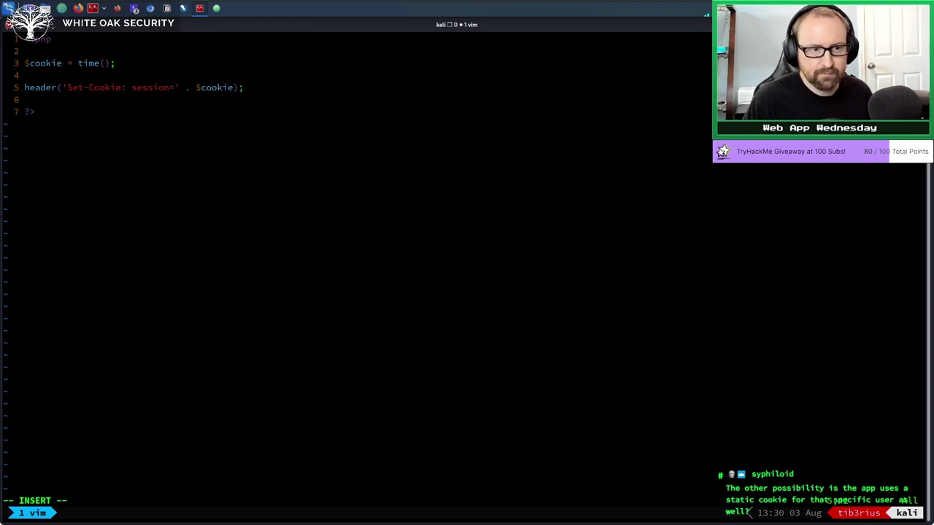
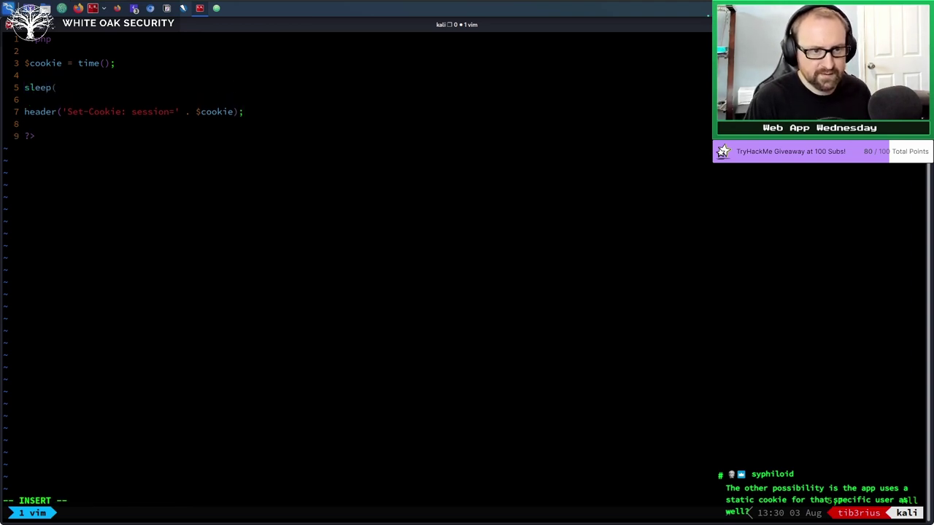
Finish the sleep(2); line in cookie.php and save the file with :wq.
{"action": "type", "text": ";"}
{"action": "key", "text": "Escape"}
{"action": "type", "text": ":wq"}
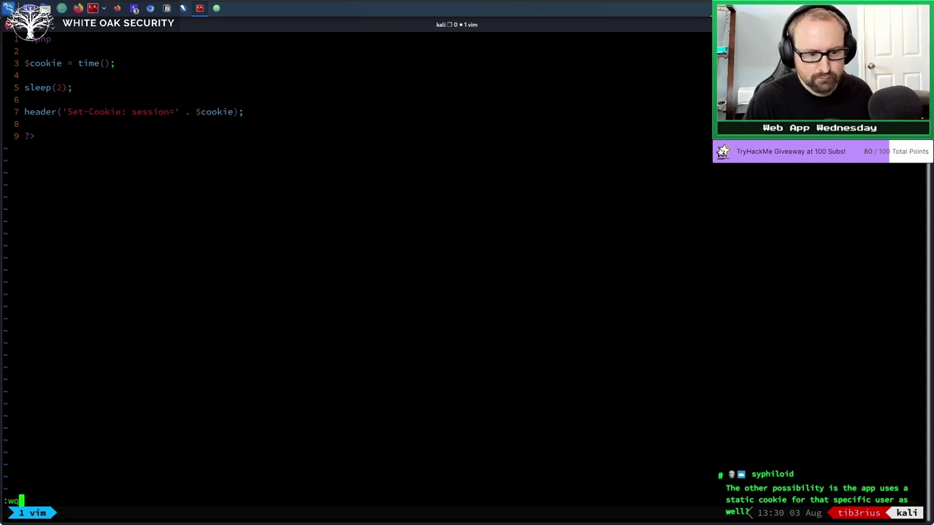
{"action": "key", "text": "Return"}
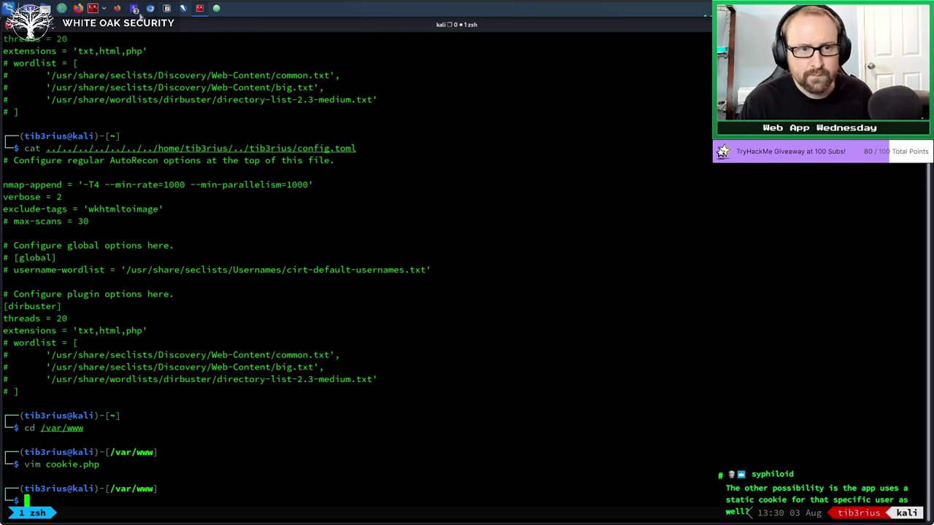
Close both open Sequencer live capture windows.
{"action": "left_click", "coordinate": [136, 9]}
{"action": "left_click", "coordinate": [158, 38]}
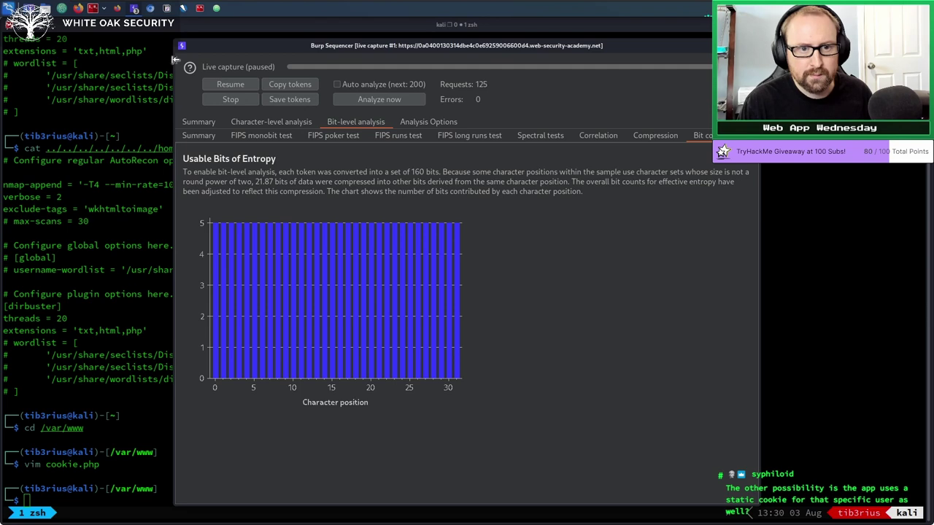
{"action": "key", "text": "alt+F4"}
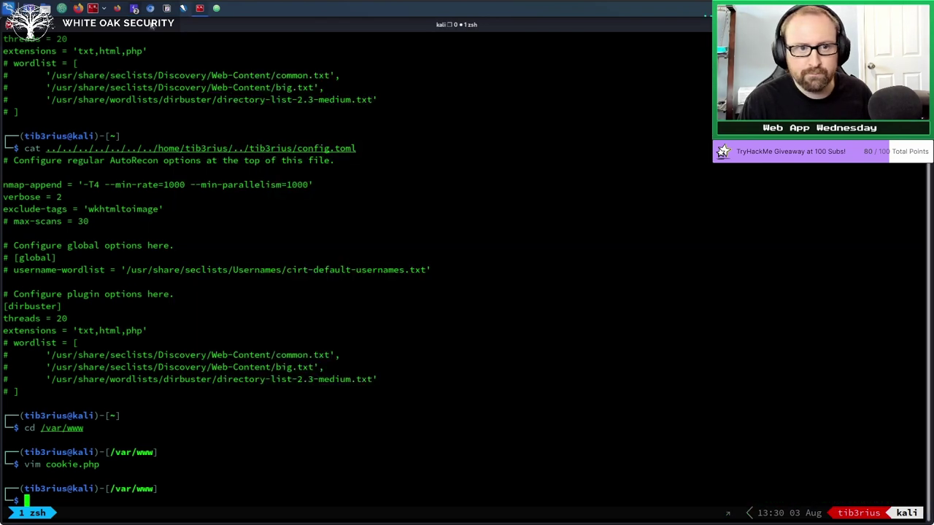
{"action": "left_click", "coordinate": [130, 11]}
{"action": "left_click", "coordinate": [175, 25]}
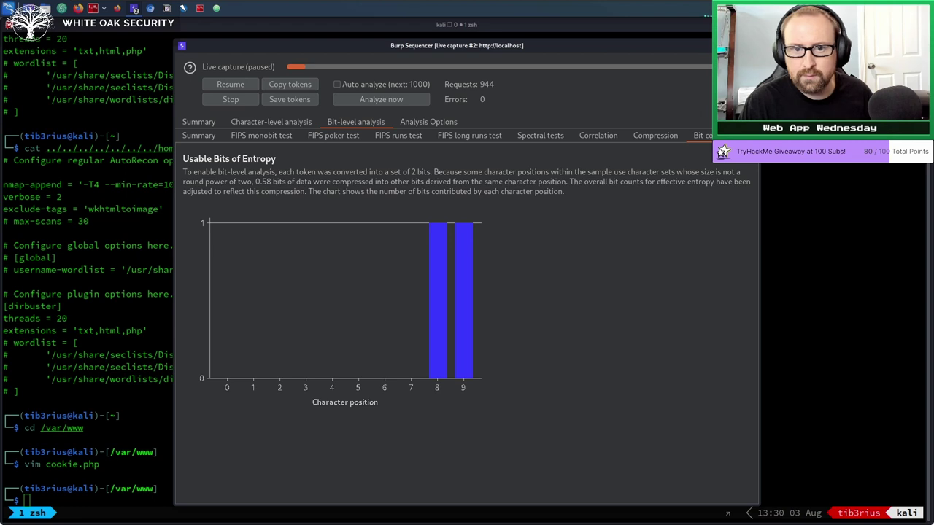
{"action": "key", "text": "alt+F4"}
Start, stop and close a localhost live capture in Sequencer.
{"action": "left_click", "coordinate": [134, 8]}
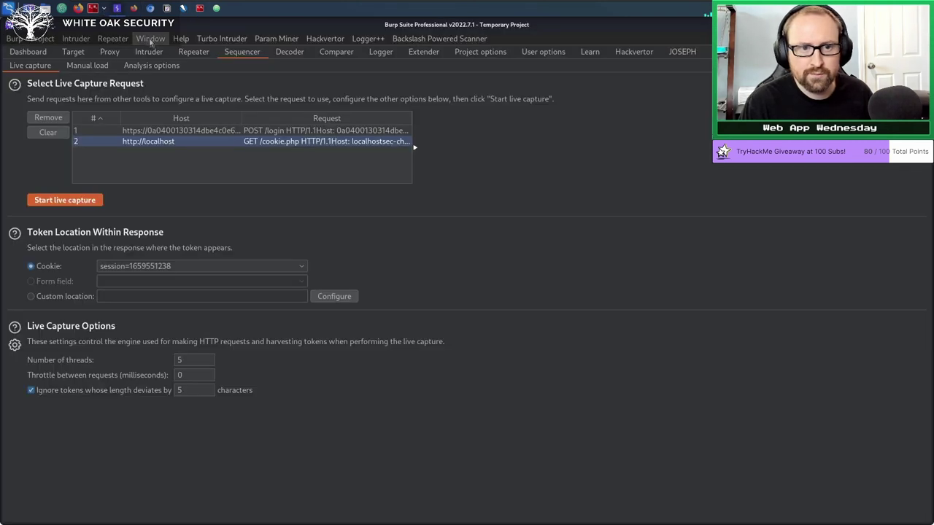
{"action": "left_click", "coordinate": [63, 200]}
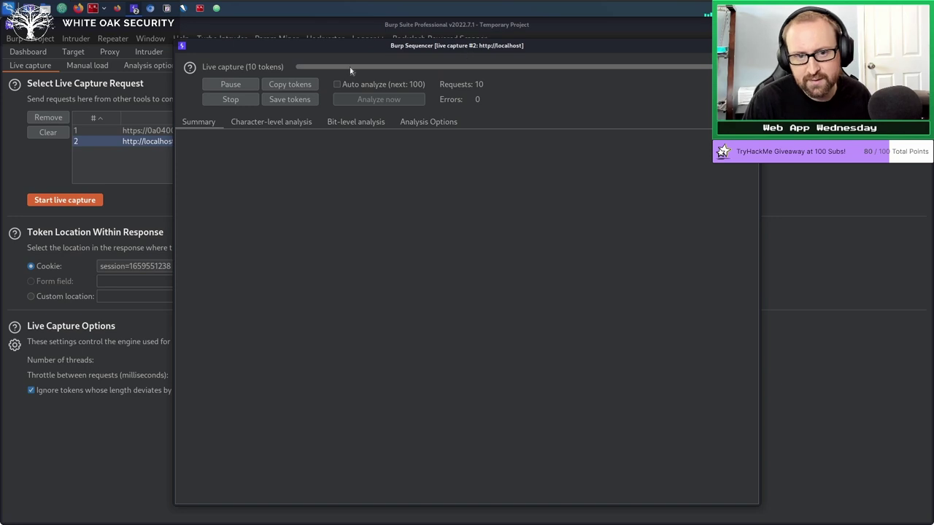
{"action": "left_click", "coordinate": [232, 101]}
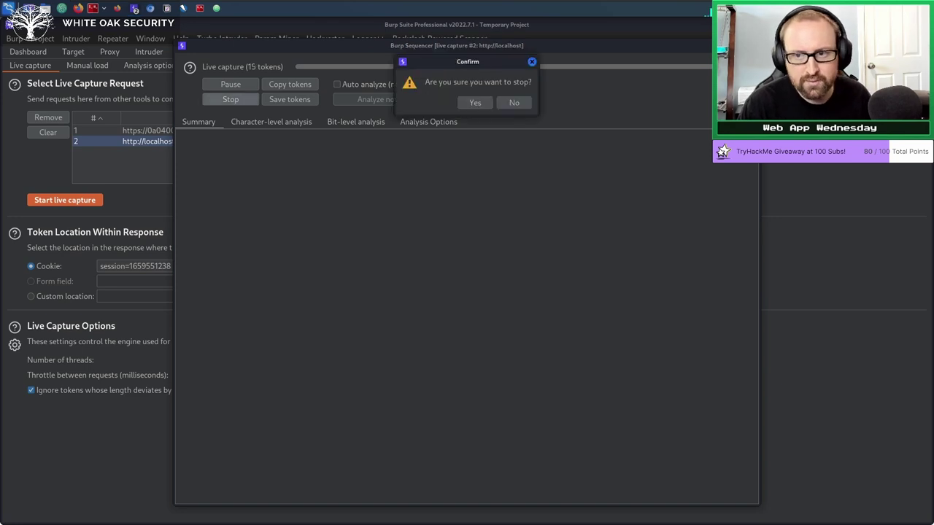
{"action": "left_click", "coordinate": [476, 103]}
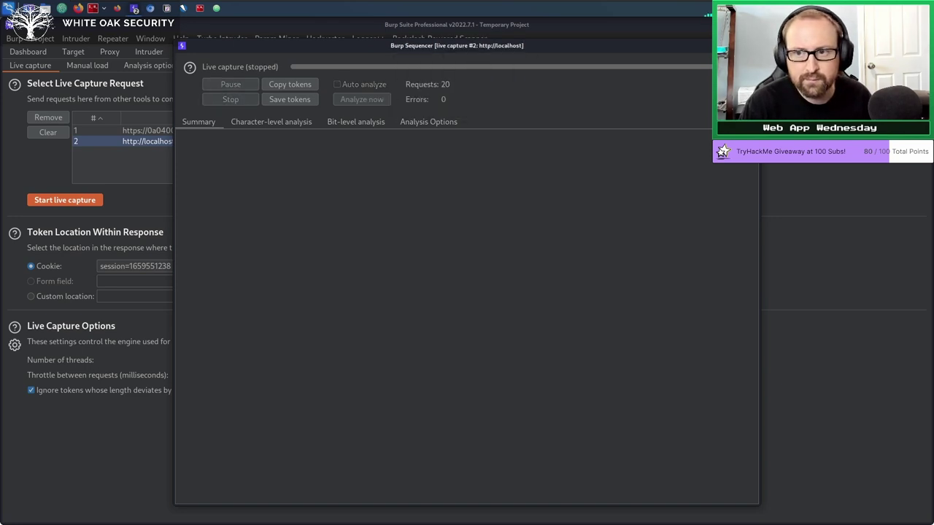
{"action": "key", "text": "alt+F4"}
Set Number of threads to 1, rerun the live capture and copy the tokens.
{"action": "double_click", "coordinate": [183, 359]}
{"action": "type", "text": "1"}
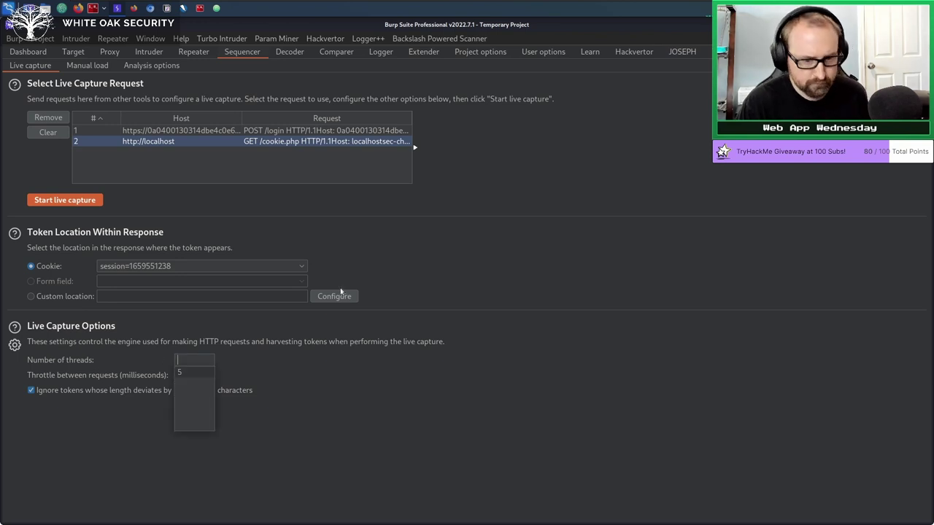
{"action": "left_click", "coordinate": [59, 201]}
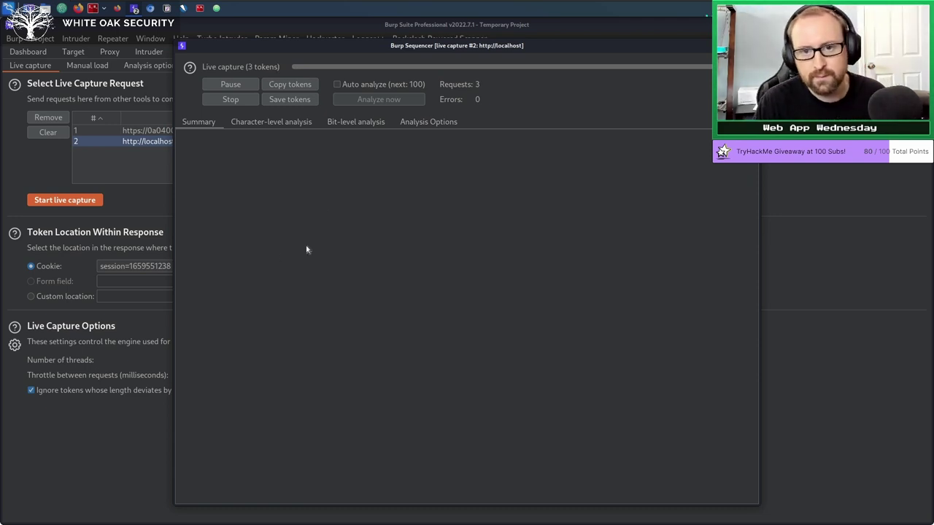
{"action": "left_click", "coordinate": [290, 84]}
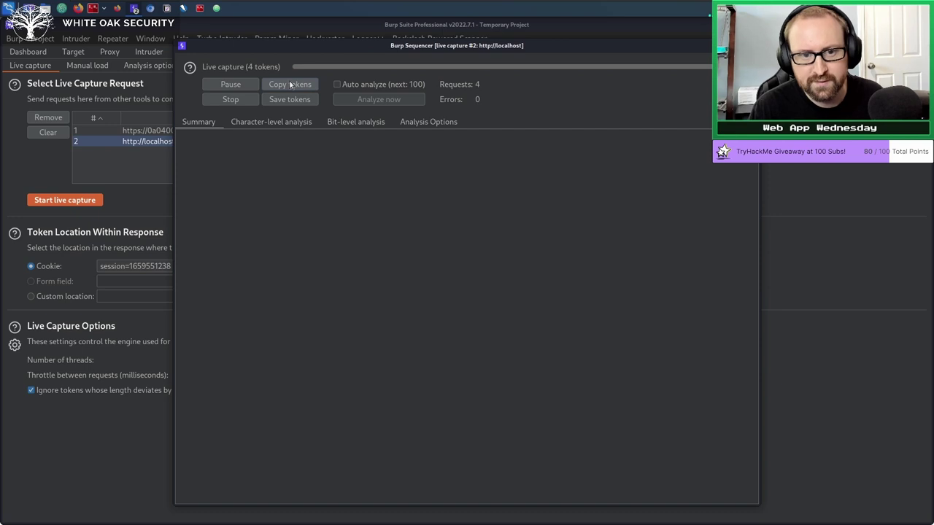
{"action": "left_click", "coordinate": [216, 8]}
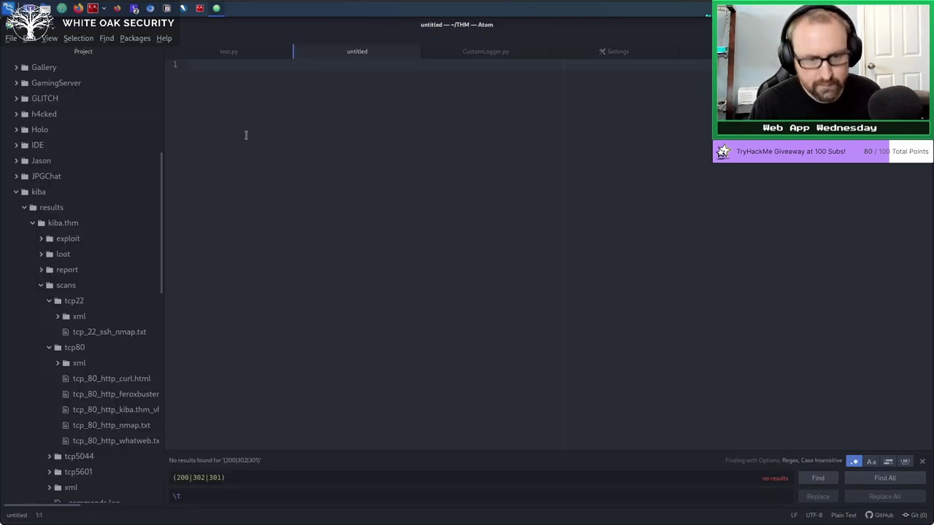
Paste the captured session tokens into the untitled Atom file.
{"action": "key", "text": "ctrl+v"}
{"action": "key", "text": "ctrl+a"}
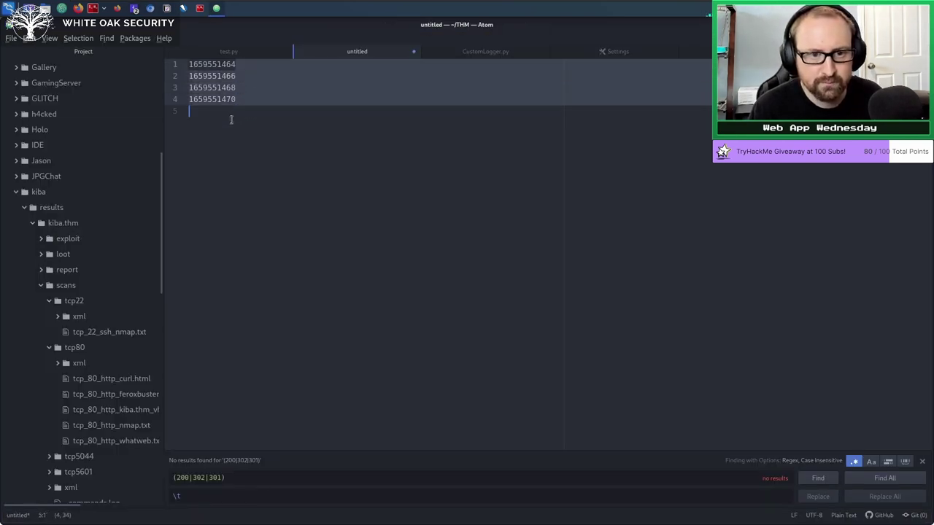
{"action": "left_click", "coordinate": [253, 115]}
{"action": "key", "text": "ctrl+a"}
{"action": "left_click", "coordinate": [321, 169]}
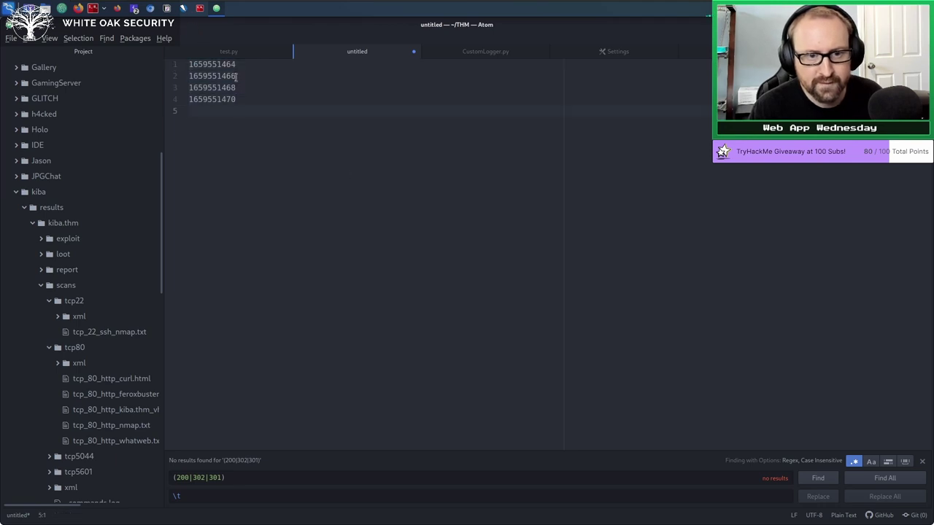
Highlight the first eight digits of the last token, which all tokens share.
{"action": "left_click", "coordinate": [244, 102]}
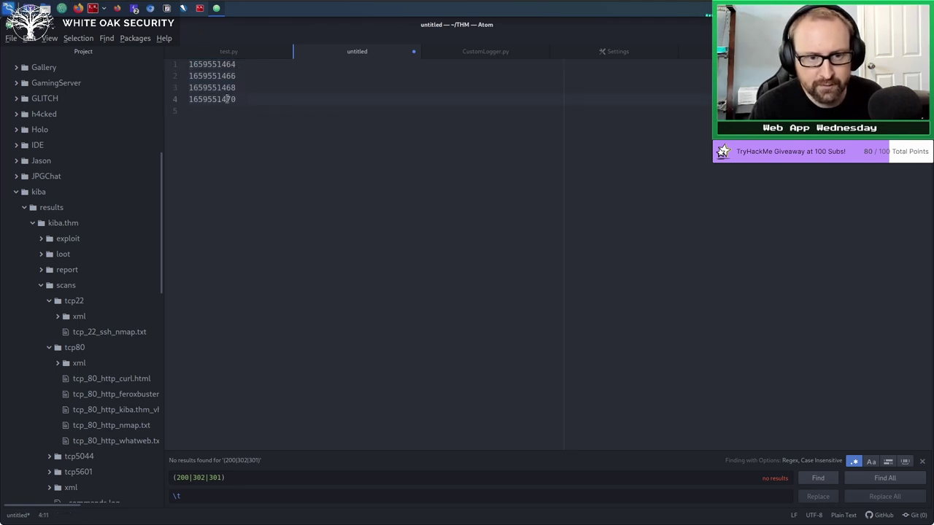
{"action": "left_click_drag", "start_coordinate": [226, 99], "coordinate": [169, 99]}
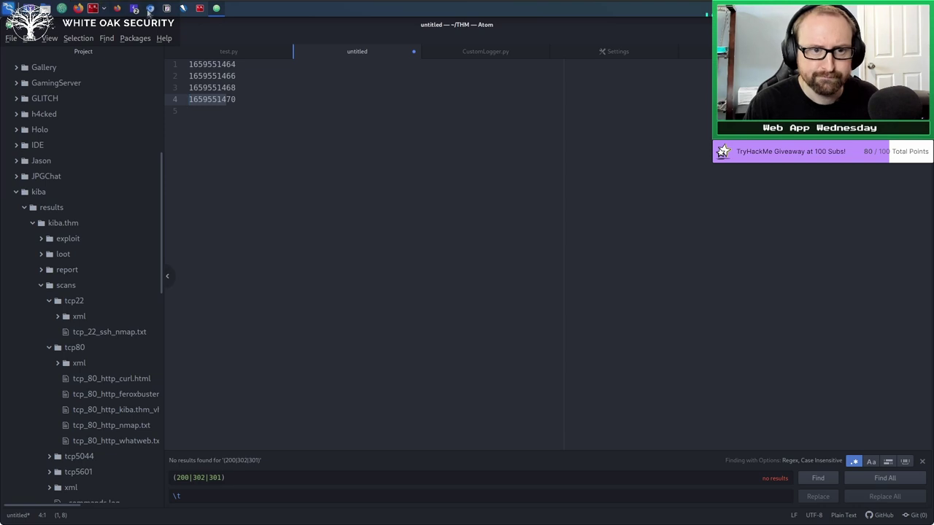
{"action": "left_click", "coordinate": [135, 9]}
Pause the localhost live capture in the Sequencer window and leave it.
{"action": "left_click", "coordinate": [154, 28]}
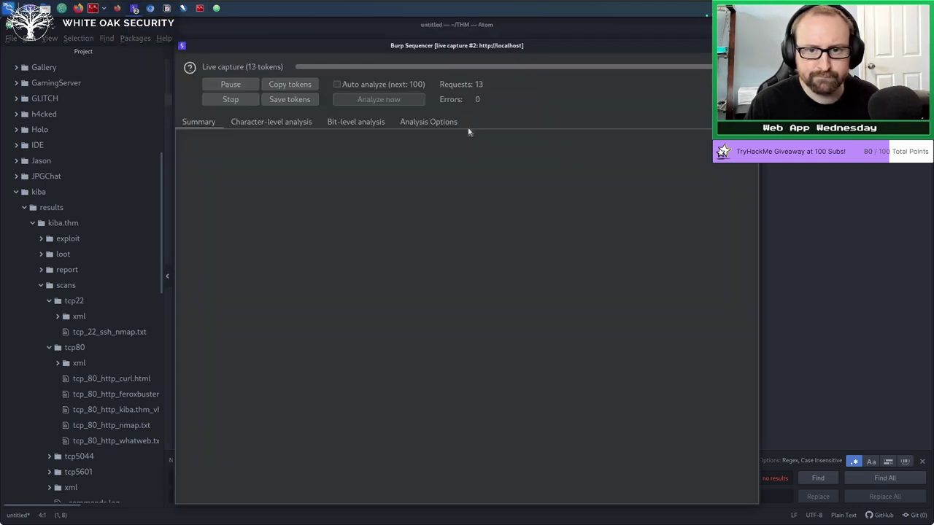
{"action": "left_click", "coordinate": [236, 86]}
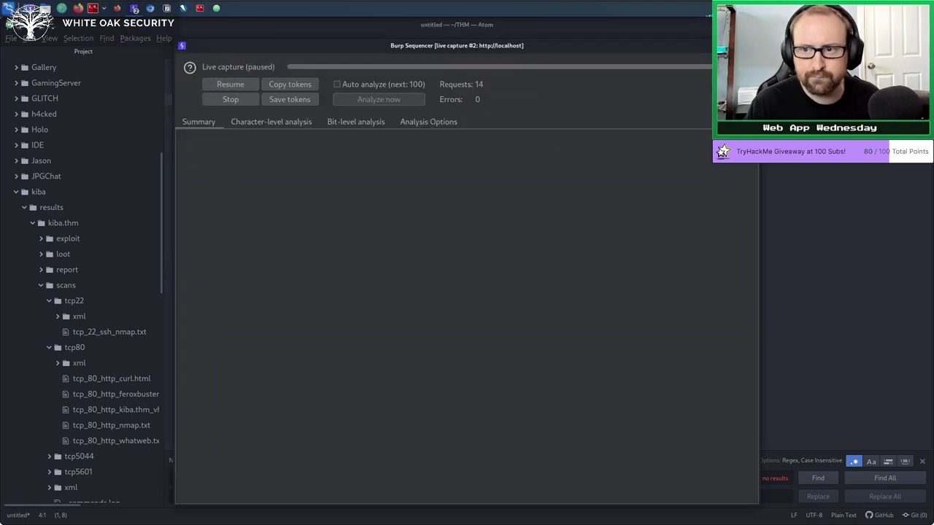
{"action": "key", "text": "alt+Tab"}
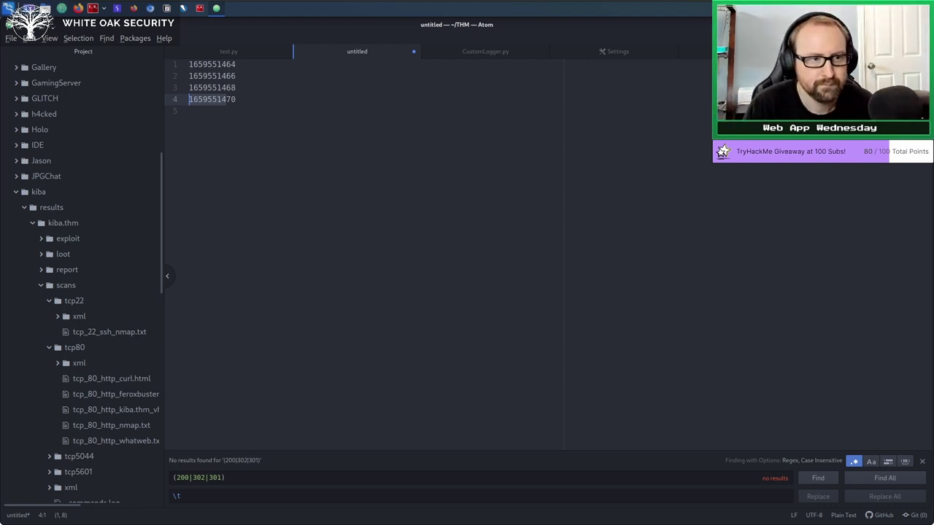
Deselect the partial token in Atom and go back to Burp Suite.
{"action": "left_click", "coordinate": [391, 245]}
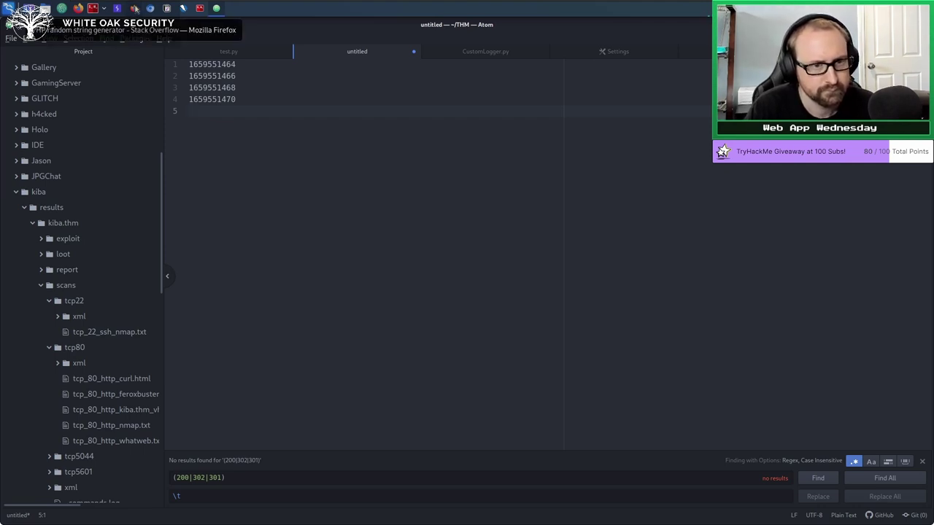
{"action": "left_click", "coordinate": [117, 8]}
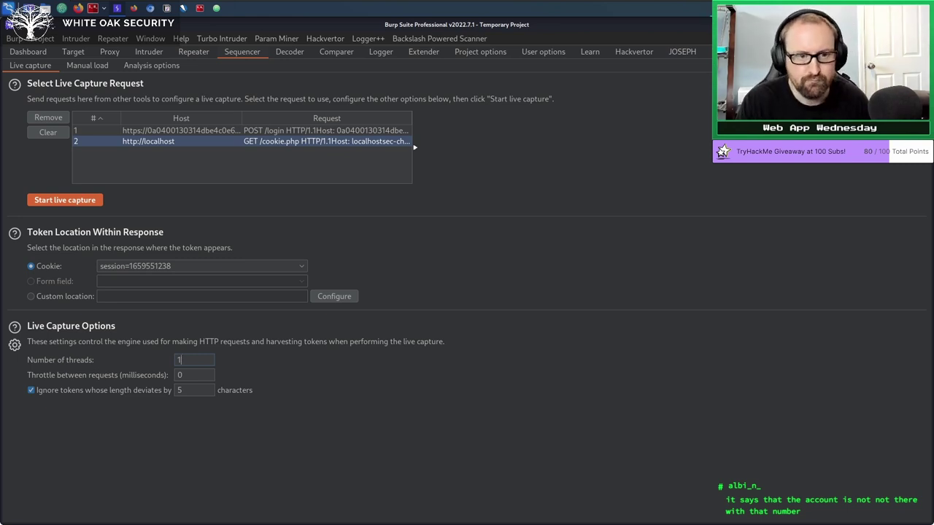
Show the Proxy options page with the 127.0.0.1:8080 listener.
{"action": "left_click", "coordinate": [123, 53]}
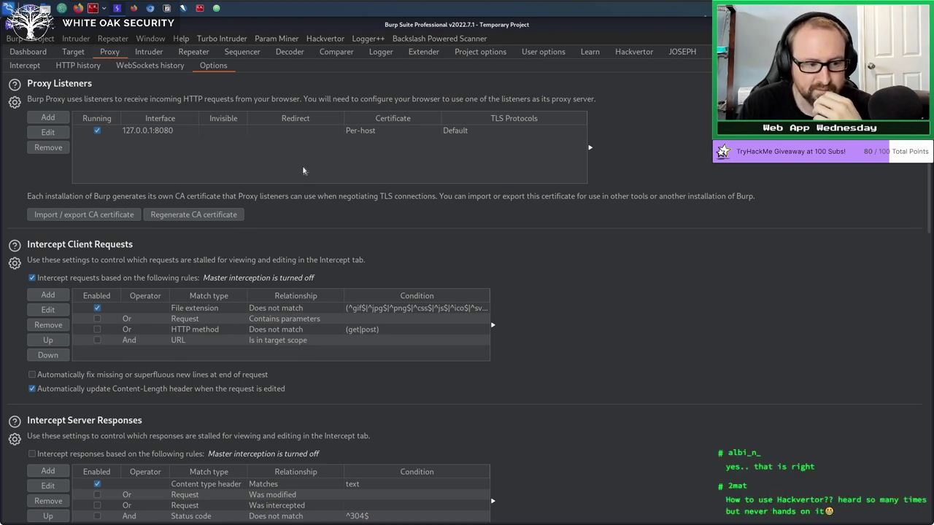
Clear all existing text from the Hackvertor Input pane so both panes are blank.
{"action": "left_click", "coordinate": [634, 53]}
{"action": "key", "text": "ctrl+a"}
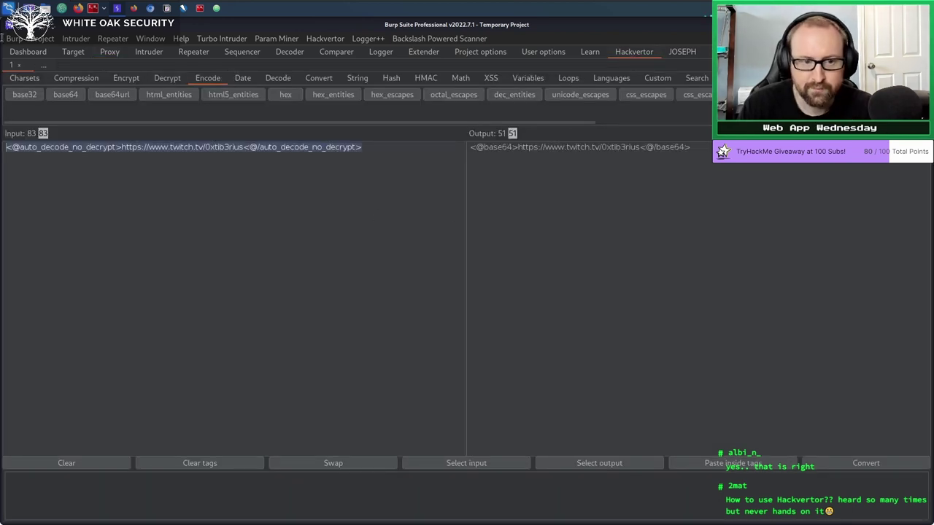
{"action": "key", "text": "BackSpace"}
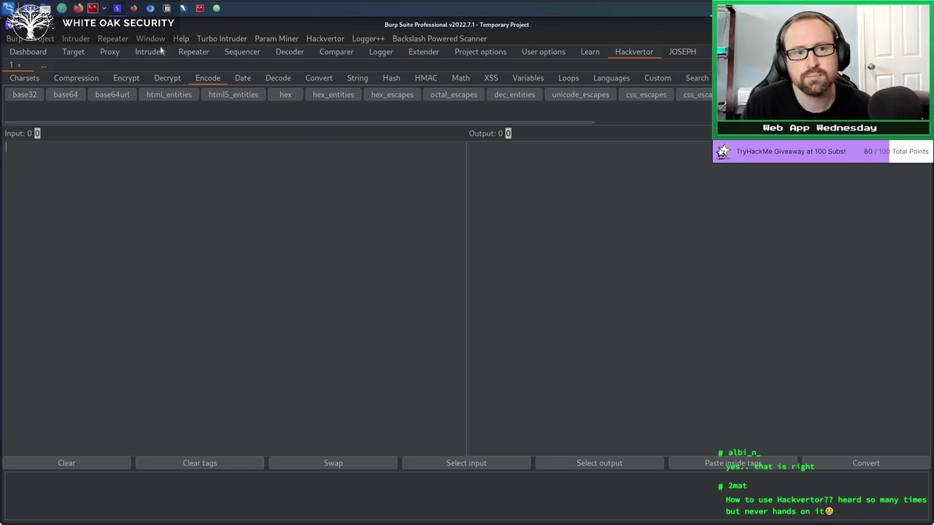
{"action": "left_click", "coordinate": [215, 194]}
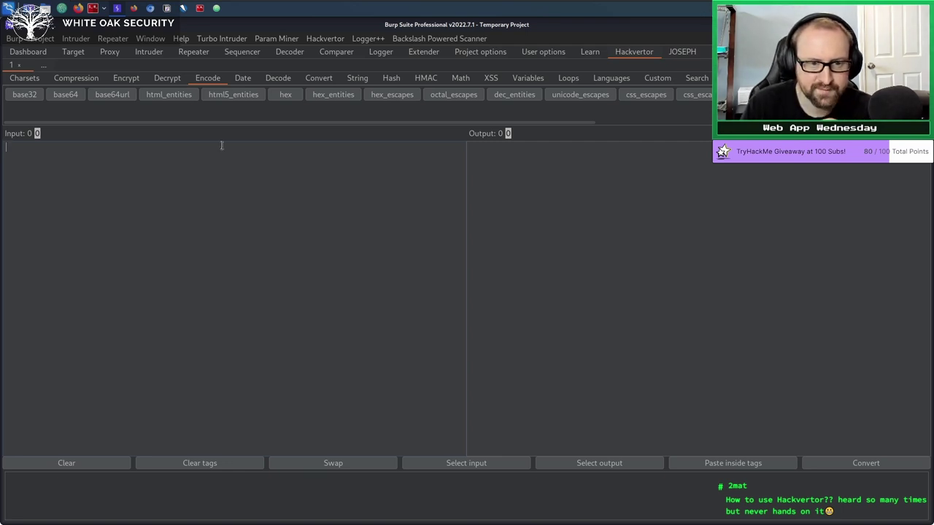
Load CyberChef in a new browser tab and enter Tib3rius as input.
{"action": "left_click", "coordinate": [134, 9]}
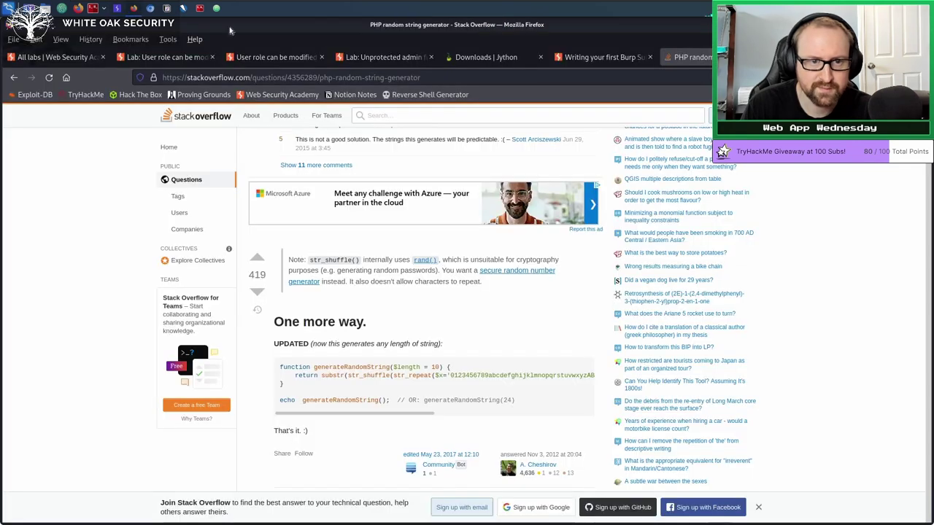
{"action": "key", "text": "ctrl+t"}
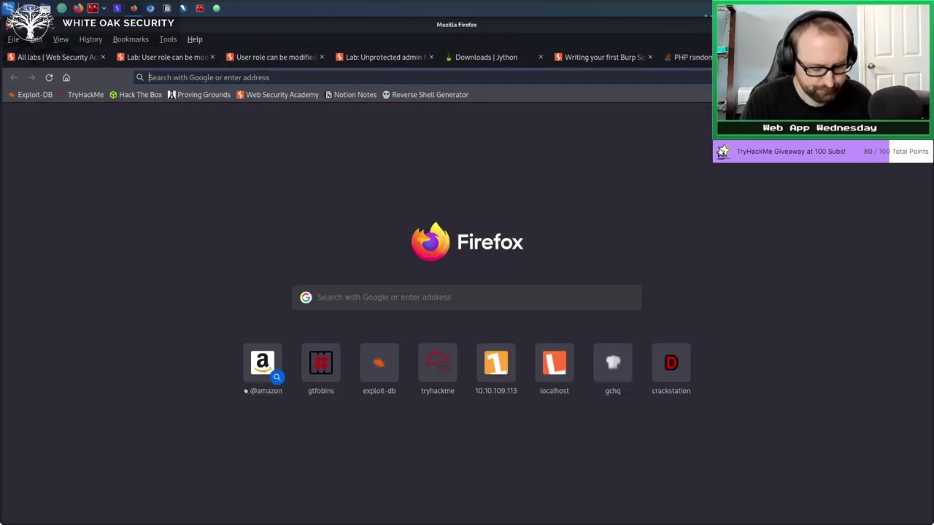
{"action": "type", "text": "cyberchec"}
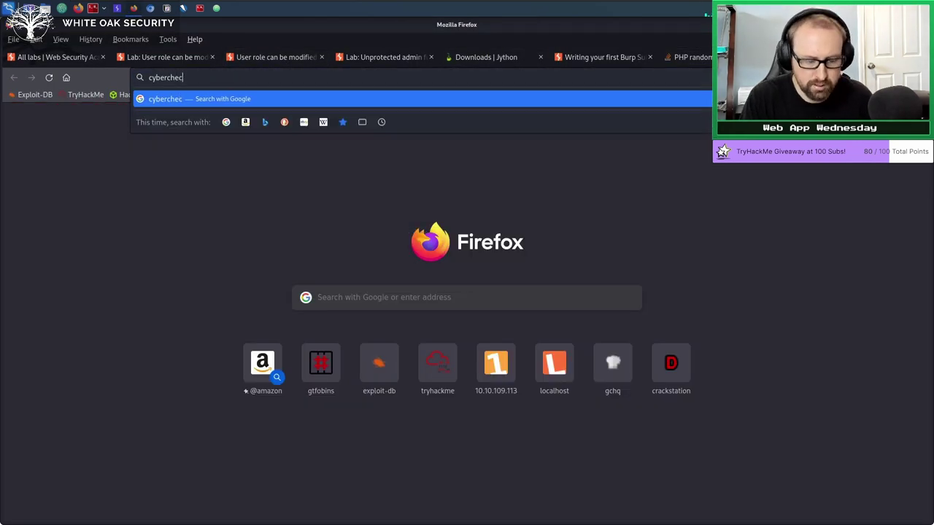
{"action": "type", "text": "f"}
{"action": "key", "text": "Down"}
{"action": "key", "text": "Return"}
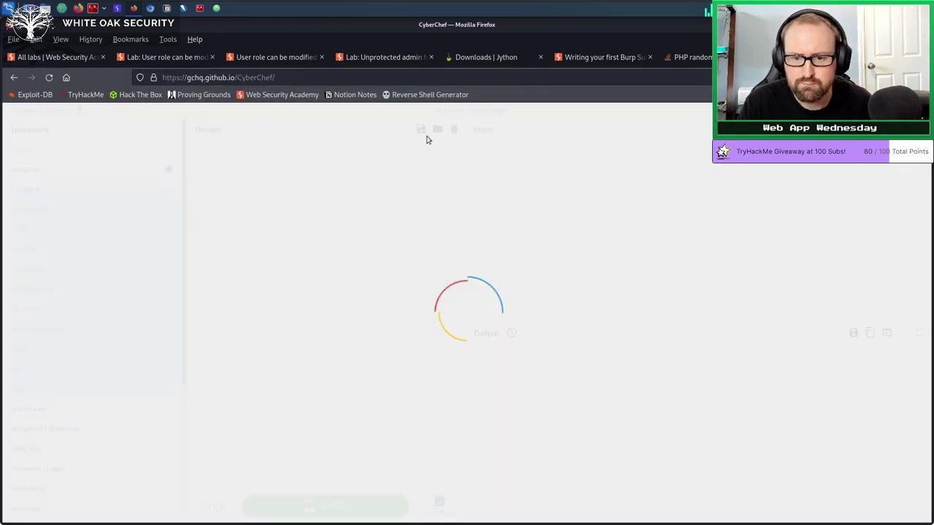
{"action": "type", "text": "Tib3rius"}
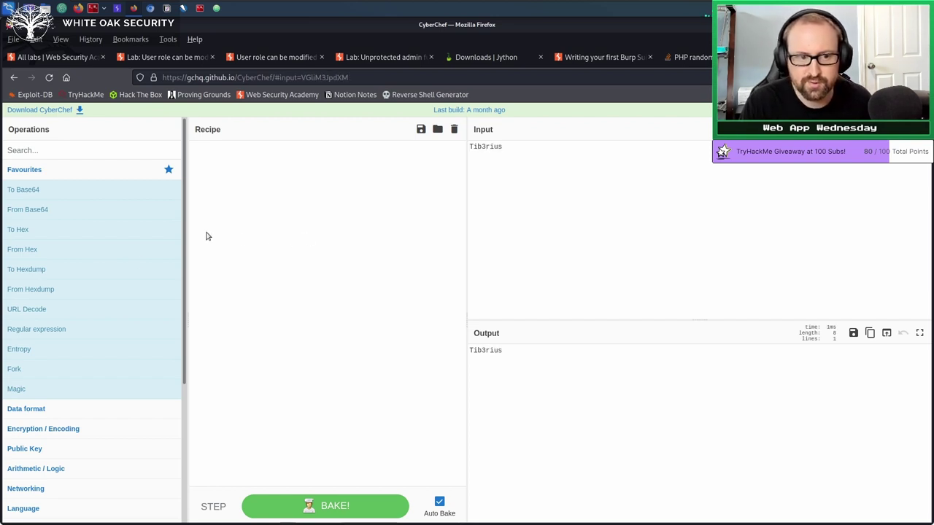
Add To Base64 and To Hex to the recipe, with hex delimiter None.
{"action": "left_click_drag", "start_coordinate": [90, 190], "coordinate": [257, 153]}
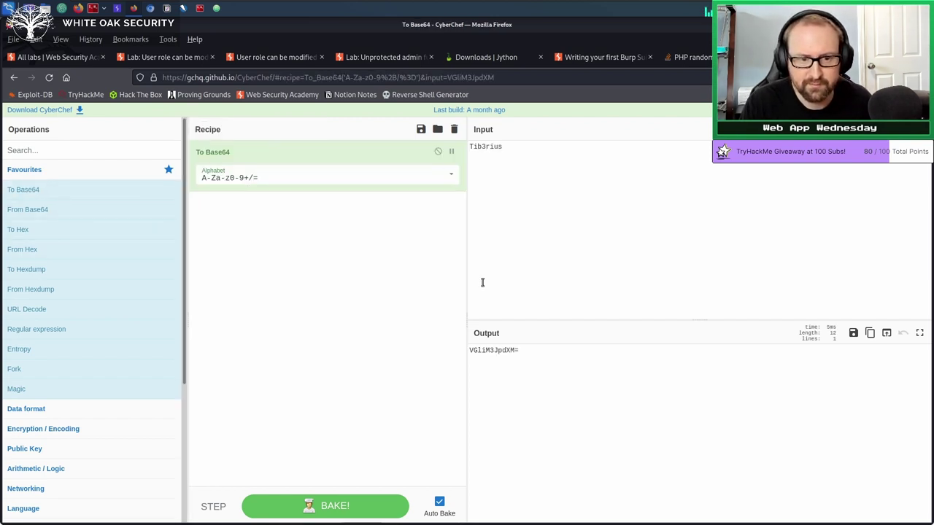
{"action": "left_click_drag", "start_coordinate": [18, 232], "coordinate": [250, 230]}
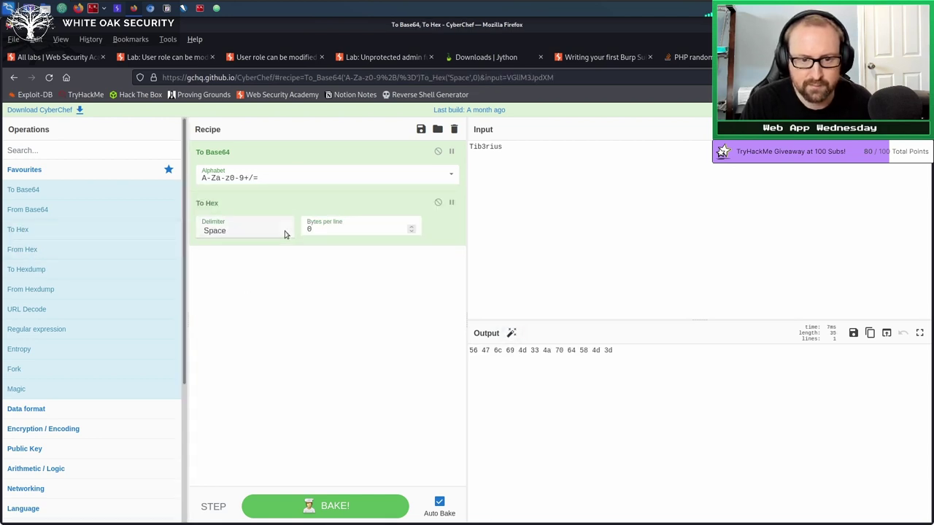
{"action": "left_click", "coordinate": [283, 232]}
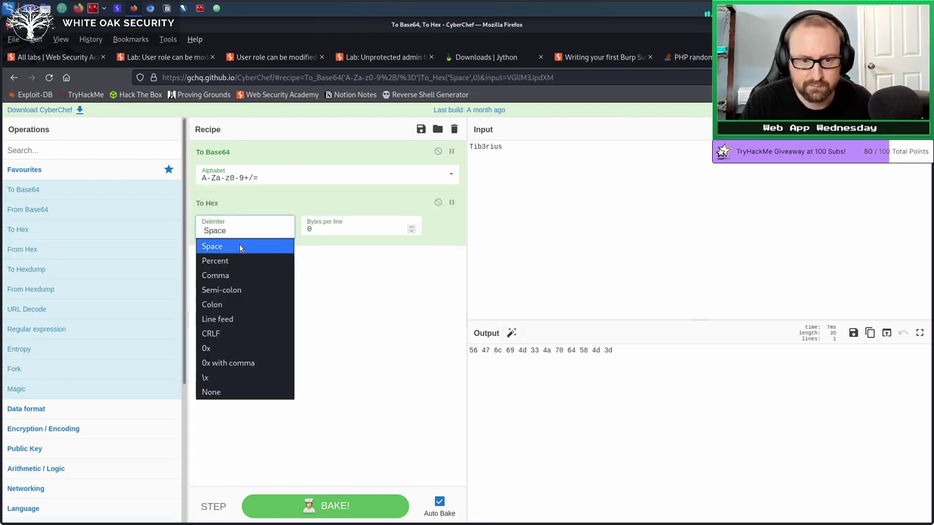
{"action": "left_click", "coordinate": [216, 394]}
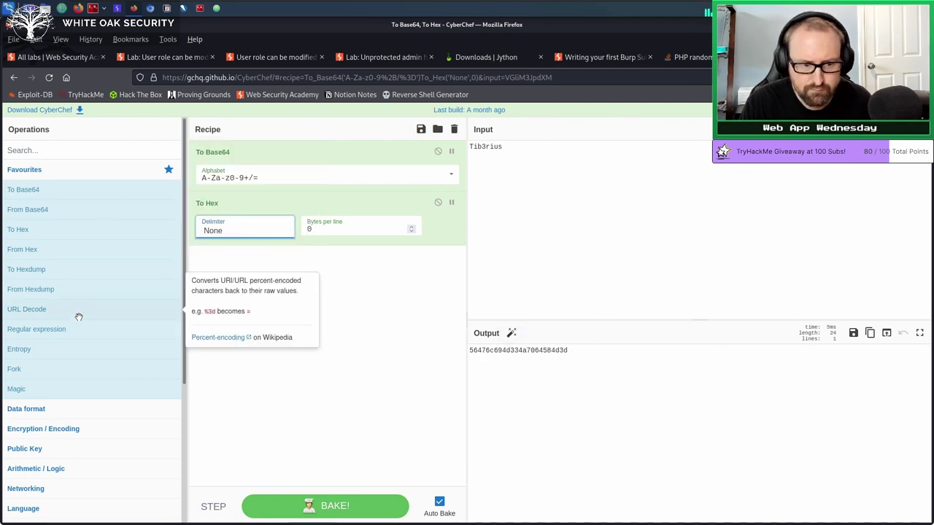
{"action": "scroll", "coordinate": [73, 378], "scroll_direction": "down", "scroll_amount": 5}
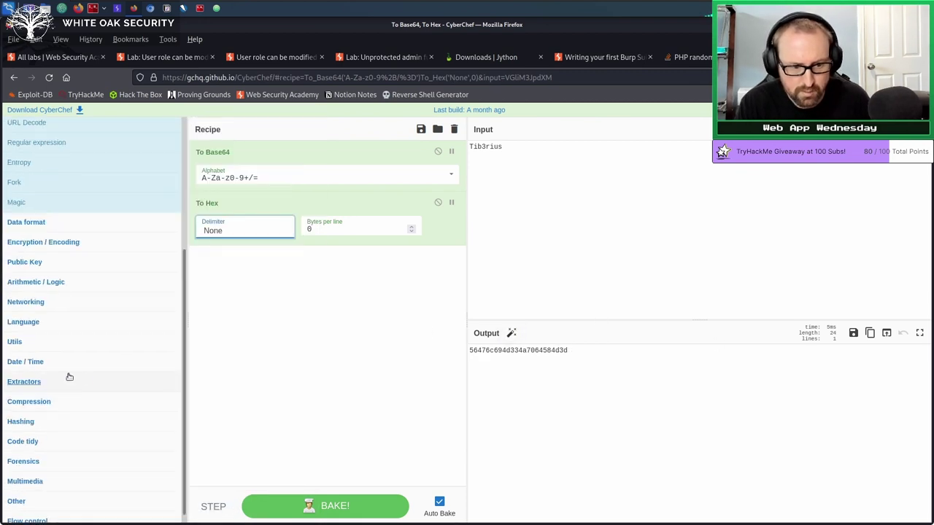
{"action": "scroll", "coordinate": [91, 363], "scroll_direction": "up", "scroll_amount": 5}
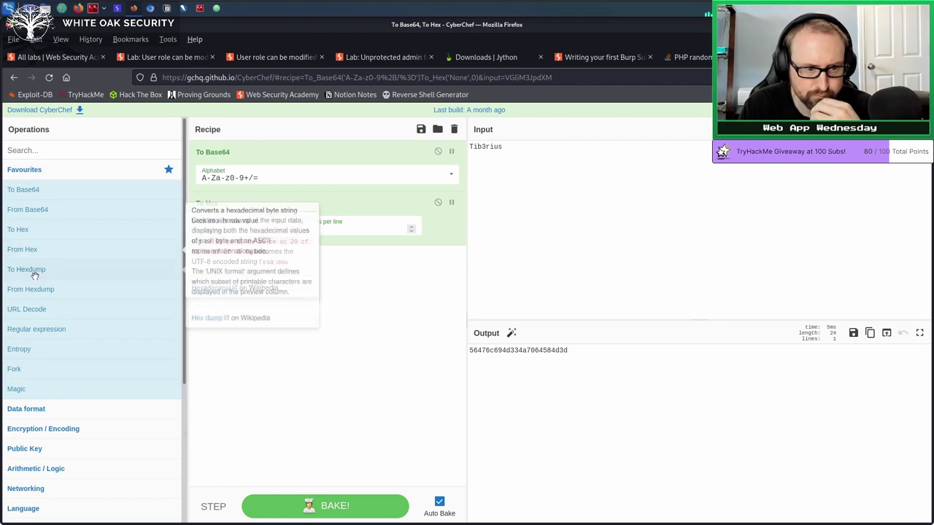
Search for URL Encode and add it as the third recipe operation.
{"action": "left_click", "coordinate": [48, 156]}
{"action": "type", "text": "URL EN"}
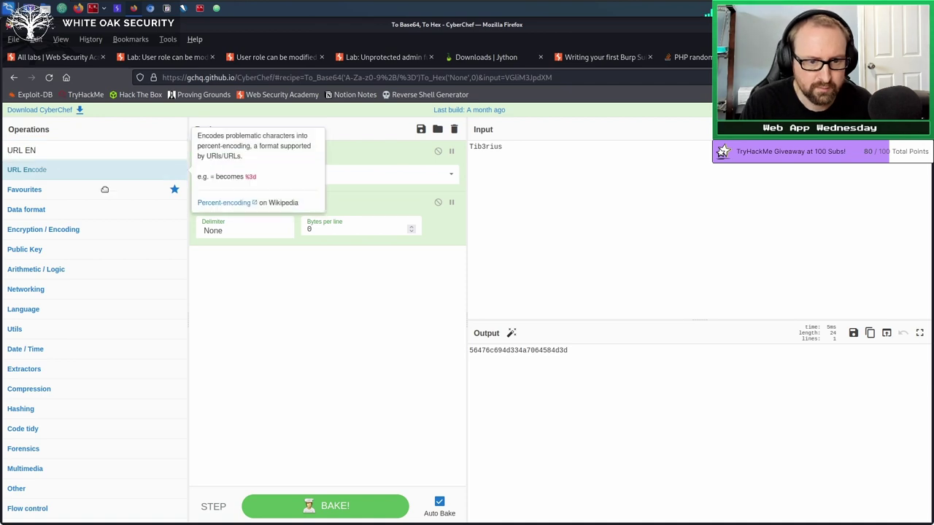
{"action": "left_click_drag", "start_coordinate": [30, 169], "coordinate": [307, 270]}
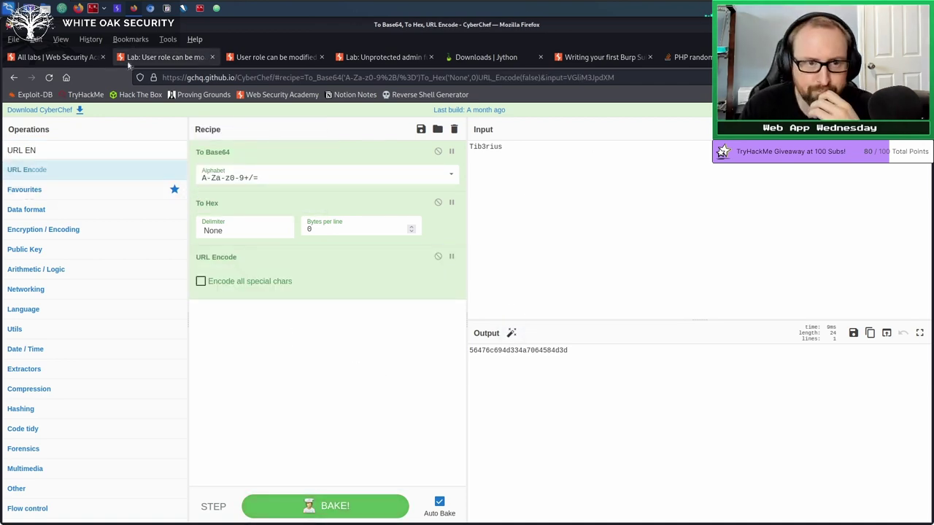
{"action": "left_click", "coordinate": [117, 9]}
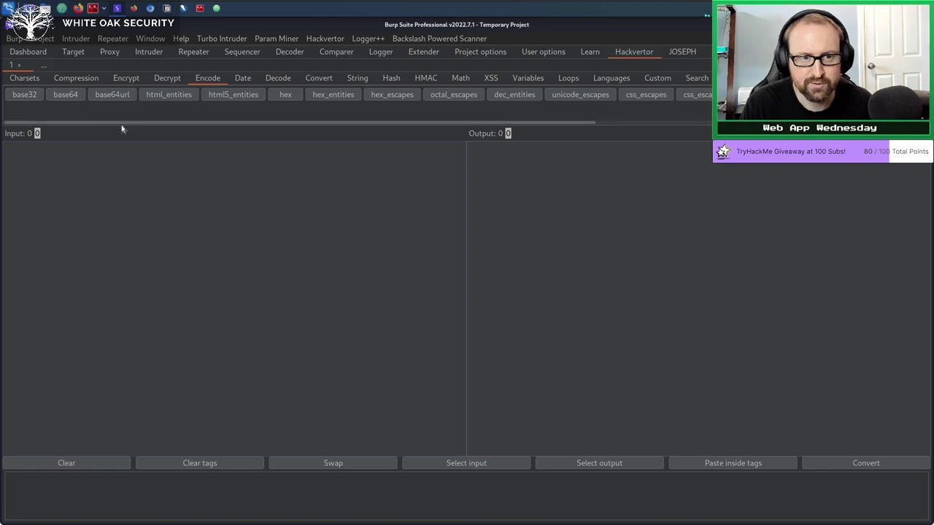
Type Tib3rius into Hackvertor's Input pane.
{"action": "left_click", "coordinate": [135, 10]}
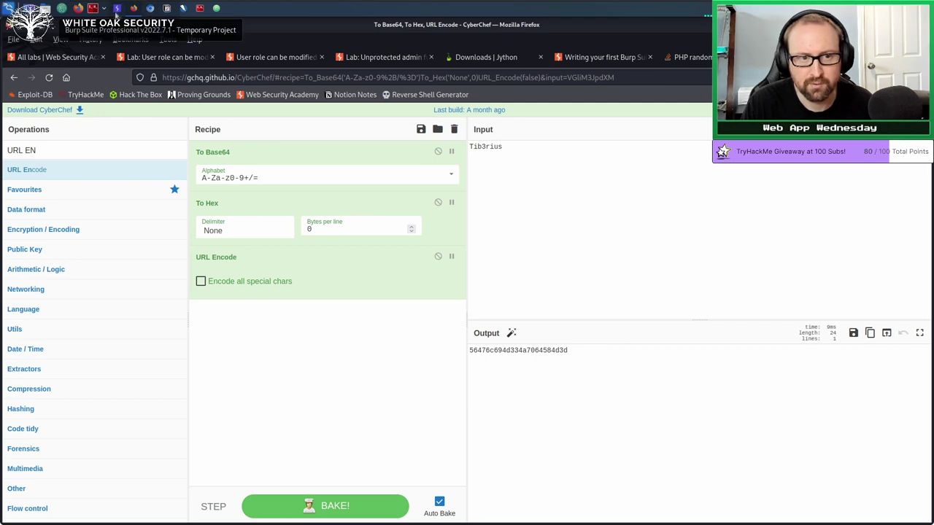
{"action": "left_click", "coordinate": [119, 8]}
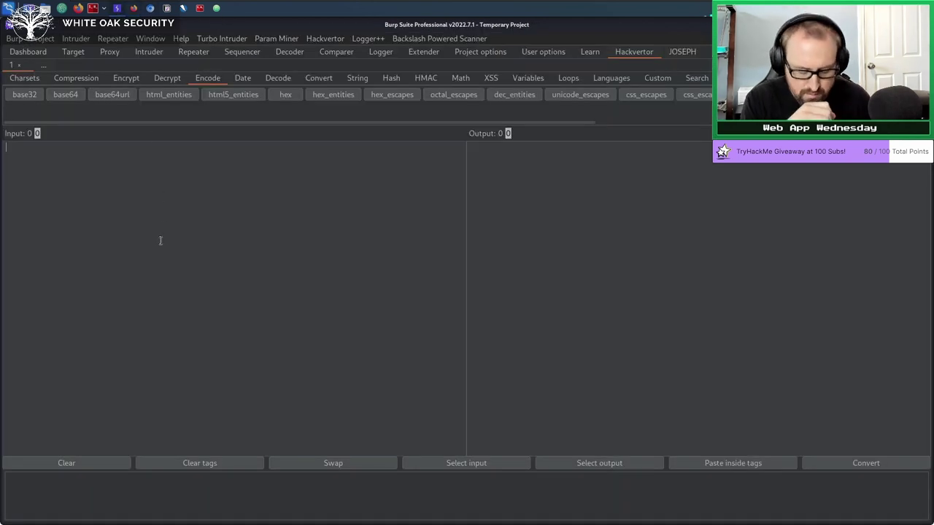
{"action": "type", "text": "Tib3rius"}
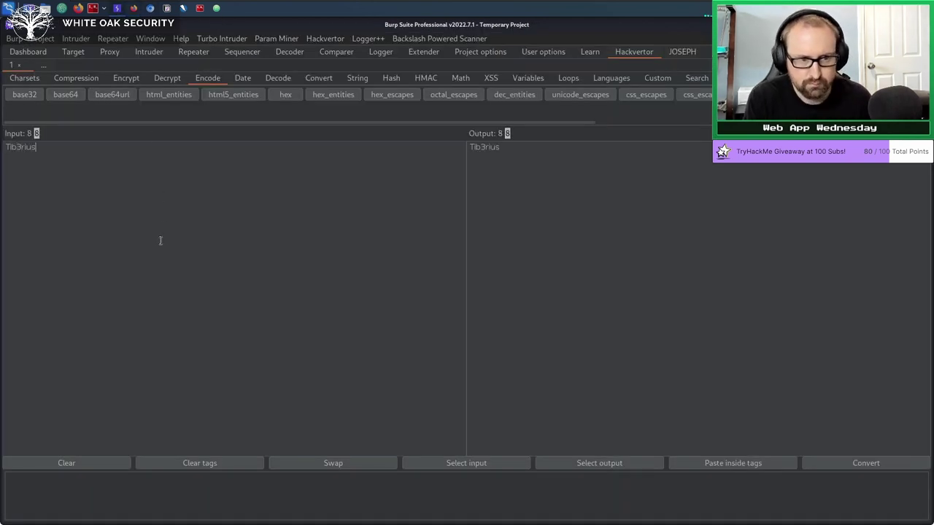
{"action": "key", "text": "ctrl+a"}
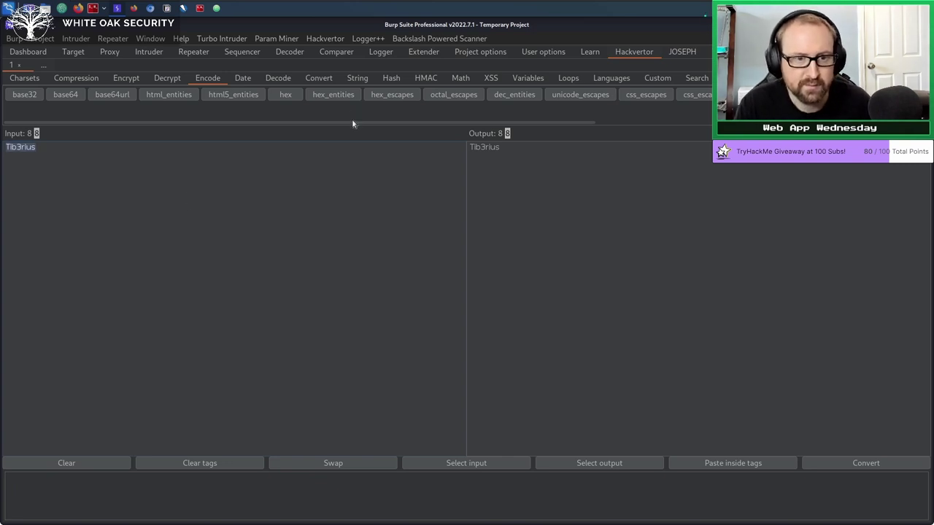
Browse the Charsets, Compression, Encrypt and Decrypt tag categories, then return to Encode.
{"action": "left_click", "coordinate": [27, 79]}
{"action": "left_click", "coordinate": [75, 80]}
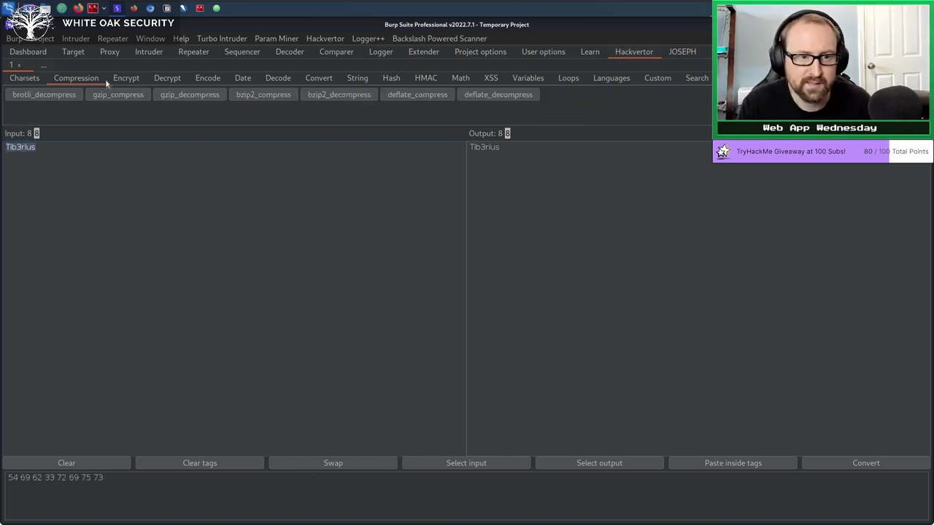
{"action": "left_click", "coordinate": [127, 79]}
{"action": "left_click", "coordinate": [156, 78]}
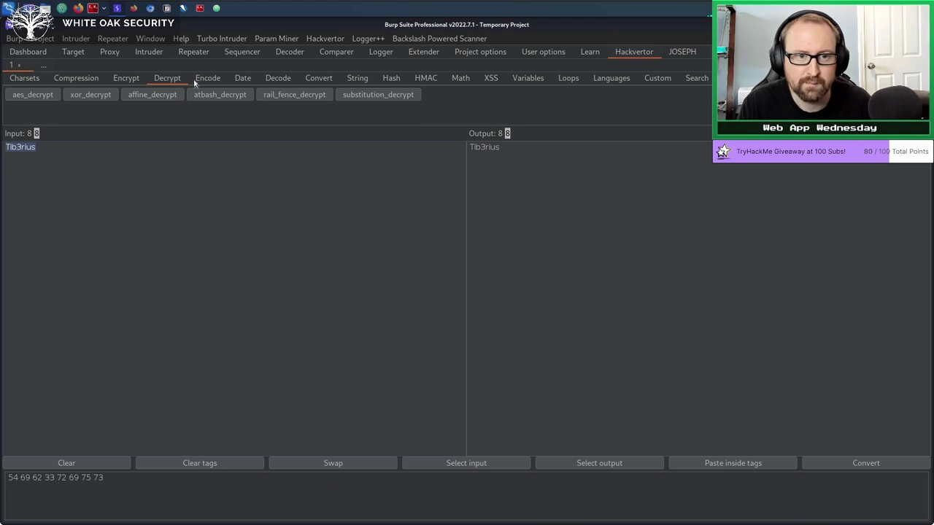
{"action": "left_click", "coordinate": [198, 81]}
{"action": "left_click", "coordinate": [142, 12]}
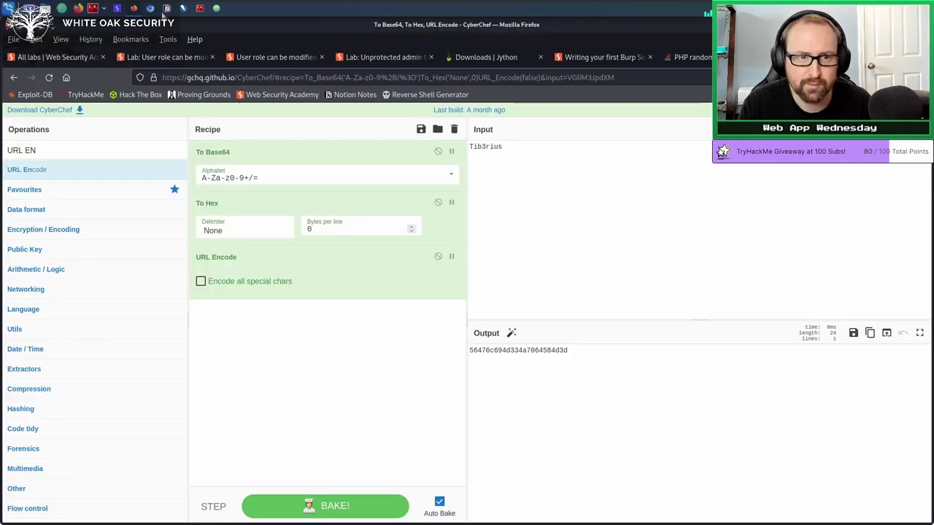
{"action": "left_click", "coordinate": [151, 8]}
{"action": "left_click", "coordinate": [117, 8]}
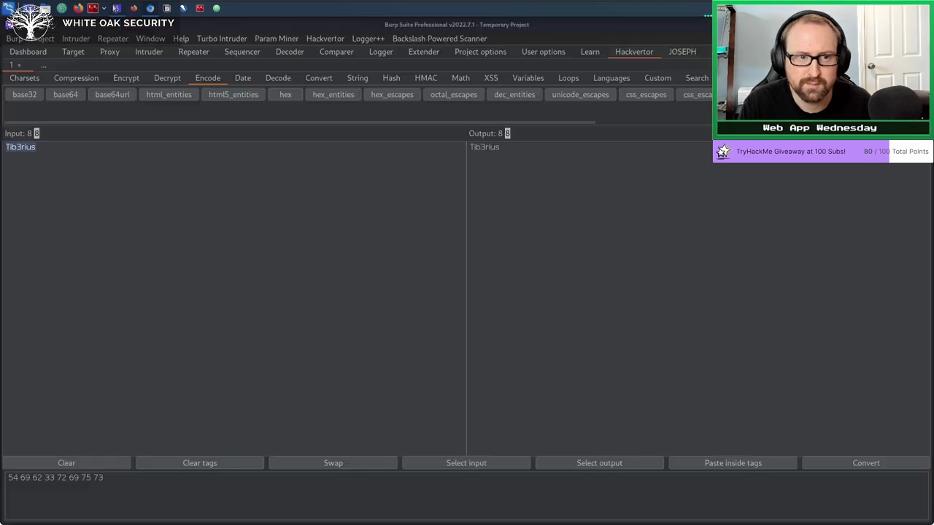
Wrap Tib3rius in a base64 tag, giving VGliM3JpdXM=.
{"action": "left_click", "coordinate": [209, 77]}
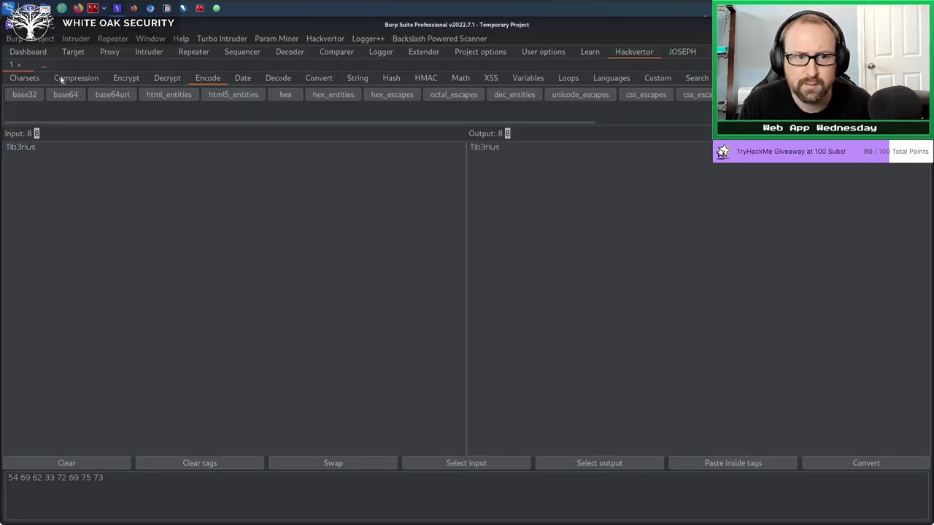
{"action": "double_click", "coordinate": [22, 161]}
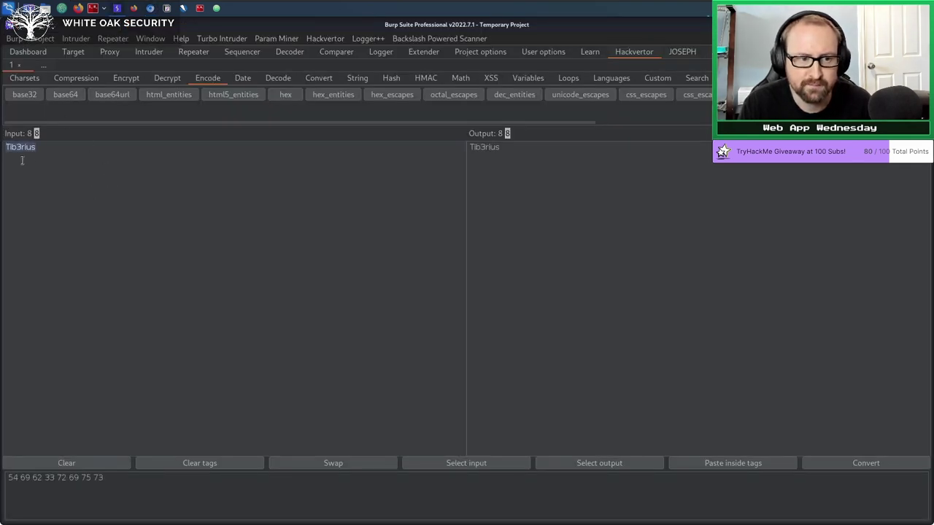
{"action": "left_click", "coordinate": [76, 97]}
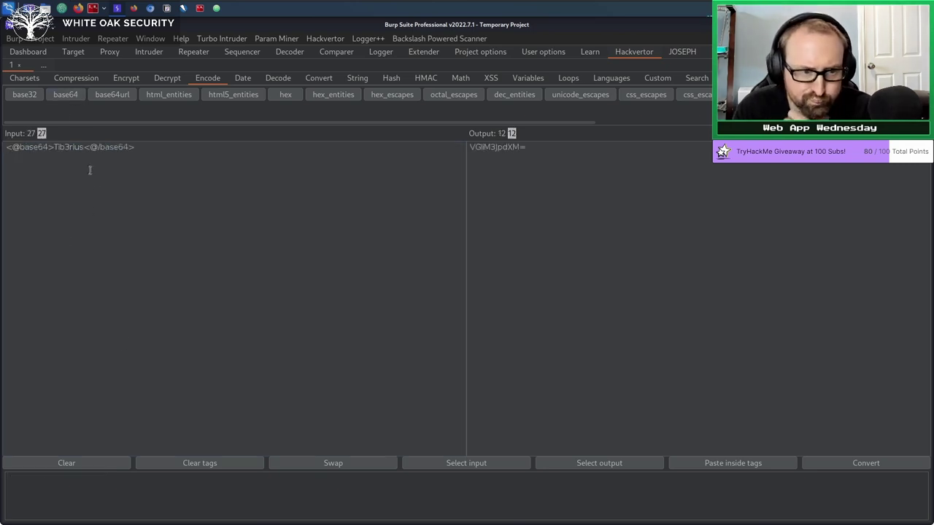
Nest the whole base64-tagged input inside a hex encoding tag.
{"action": "left_click_drag", "start_coordinate": [48, 147], "coordinate": [2, 146]}
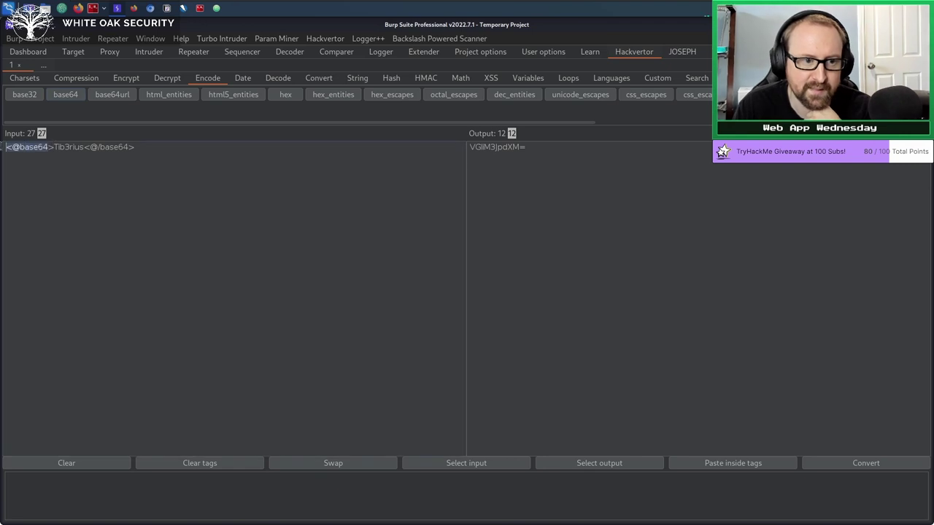
{"action": "left_click", "coordinate": [51, 147]}
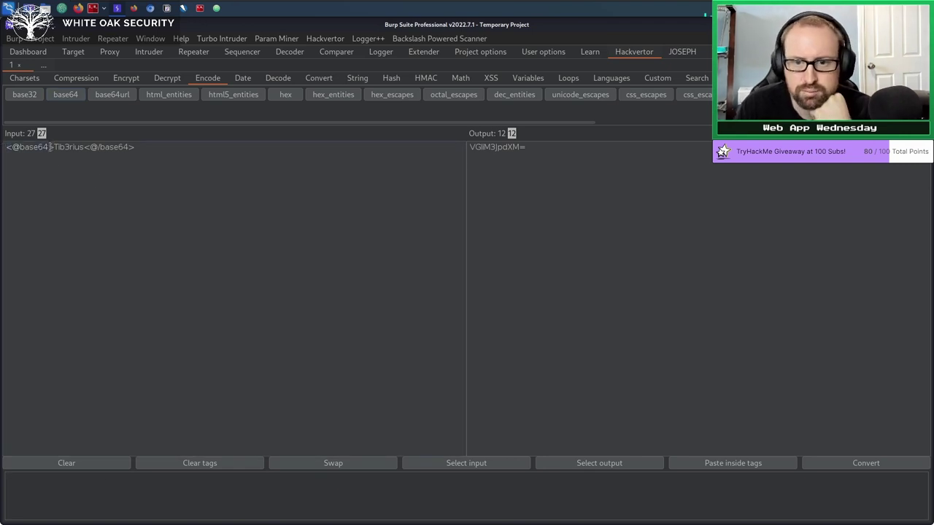
{"action": "triple_click", "coordinate": [566, 154]}
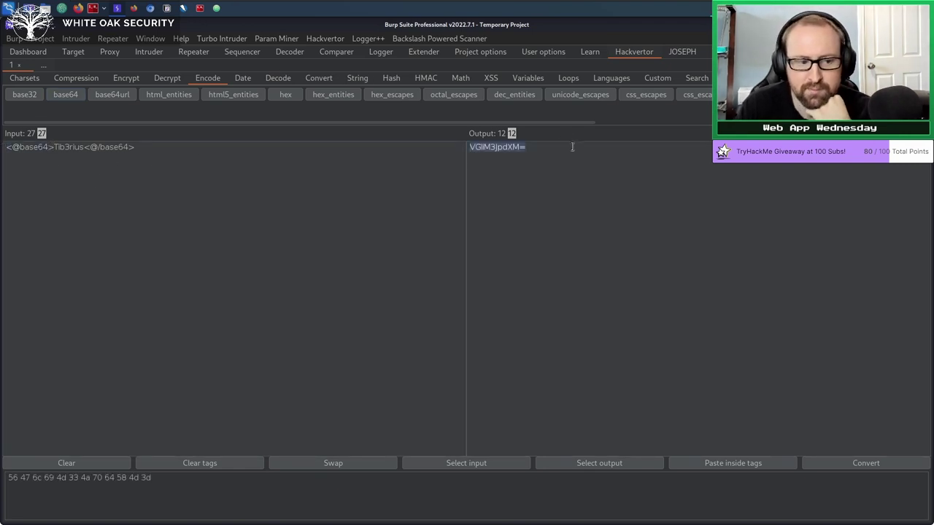
{"action": "left_click", "coordinate": [173, 171]}
{"action": "key", "text": "ctrl+a"}
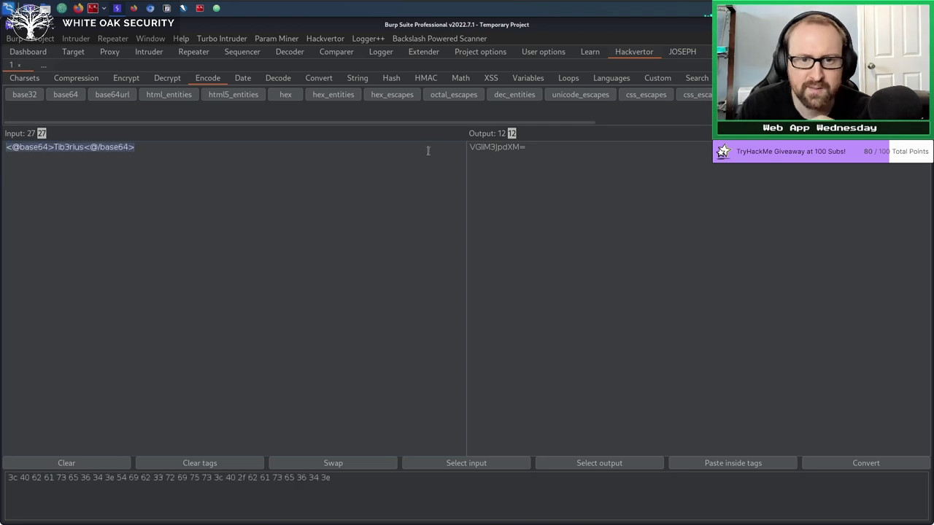
{"action": "left_click", "coordinate": [288, 100]}
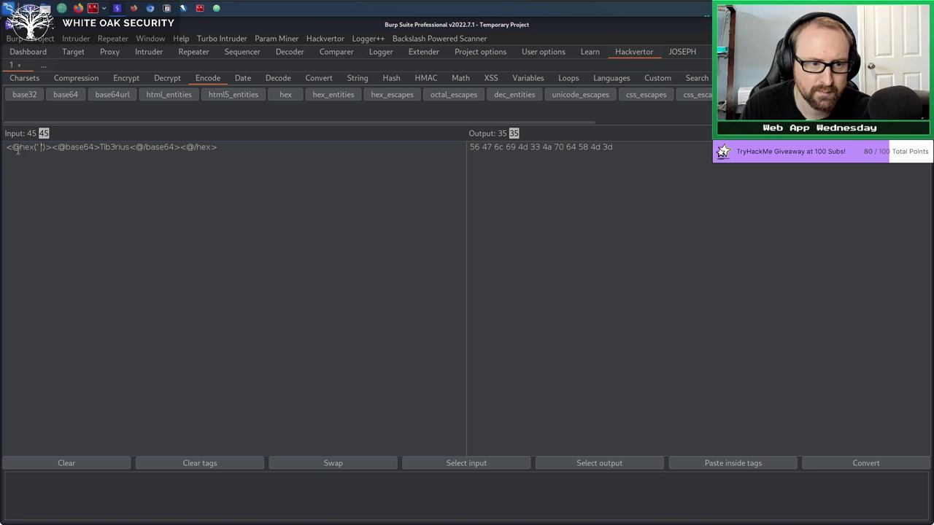
Empty the hex delimiter so the output reads 56476c694d334a7064584d3d.
{"action": "left_click", "coordinate": [41, 148]}
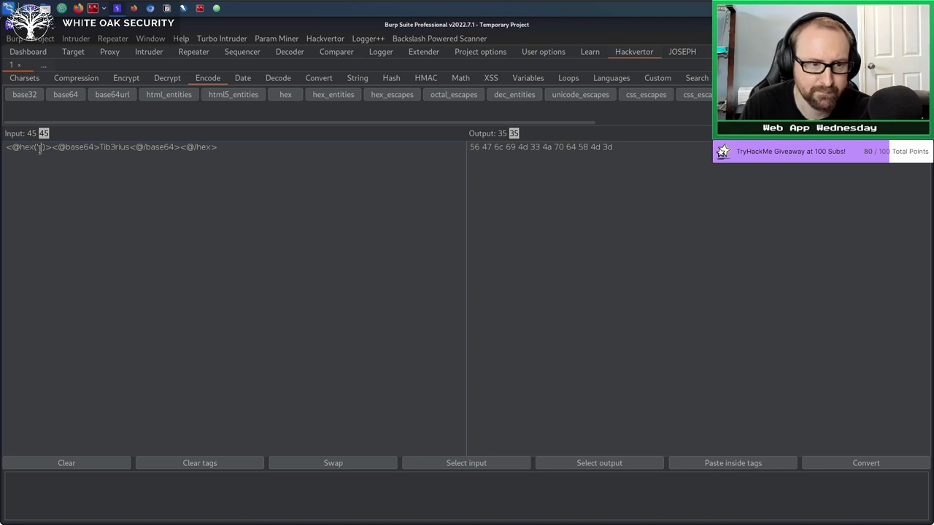
{"action": "key", "text": "BackSpace"}
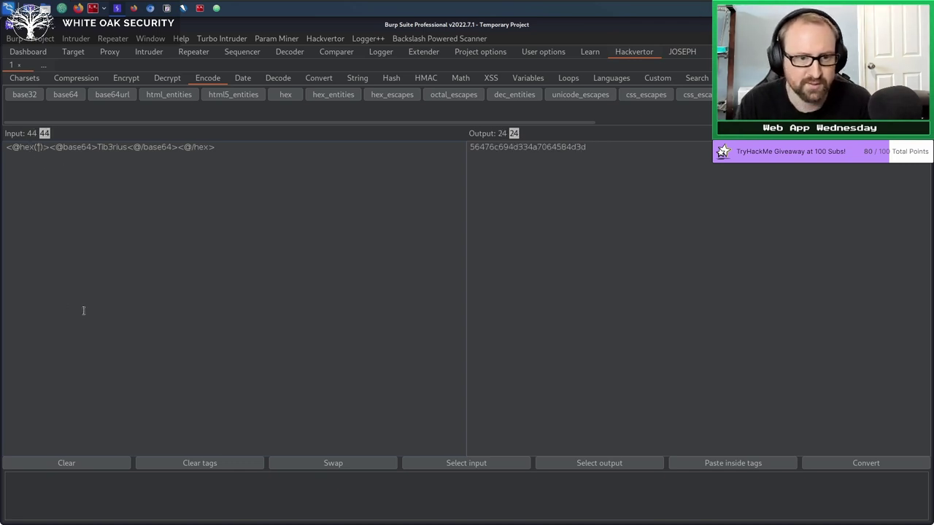
{"action": "double_click", "coordinate": [563, 146]}
{"action": "left_click", "coordinate": [586, 232]}
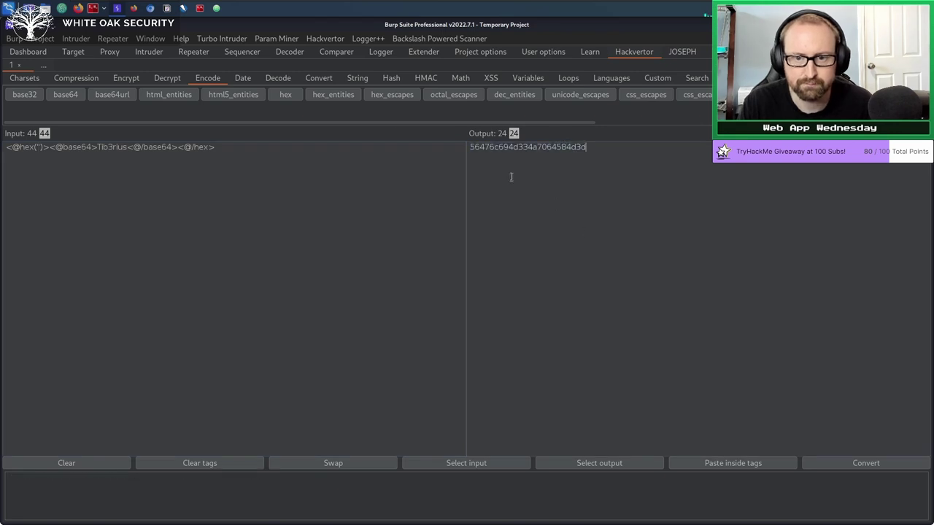
{"action": "left_click_drag", "start_coordinate": [243, 150], "coordinate": [15, 84]}
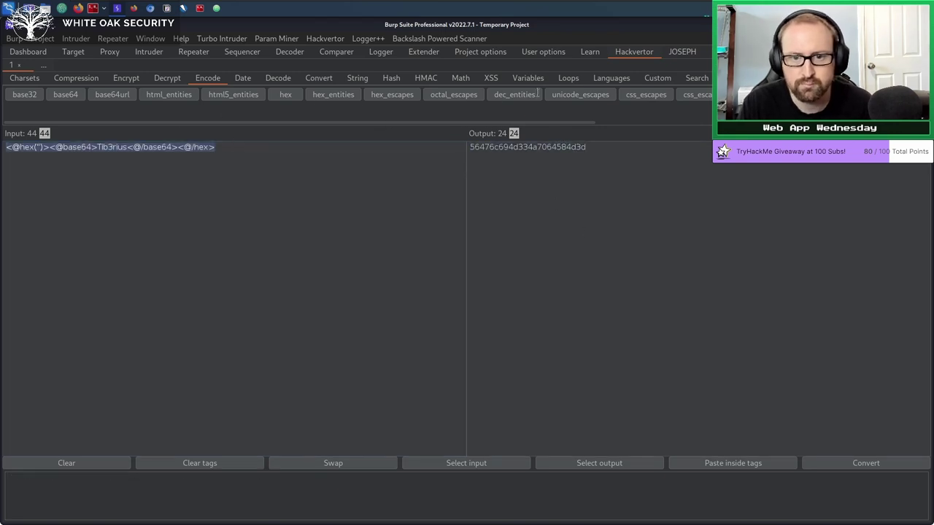
Clear the old Hackvertor input and type the characters / ?&=.
{"action": "scroll", "coordinate": [604, 125], "scroll_direction": "right", "scroll_amount": 5}
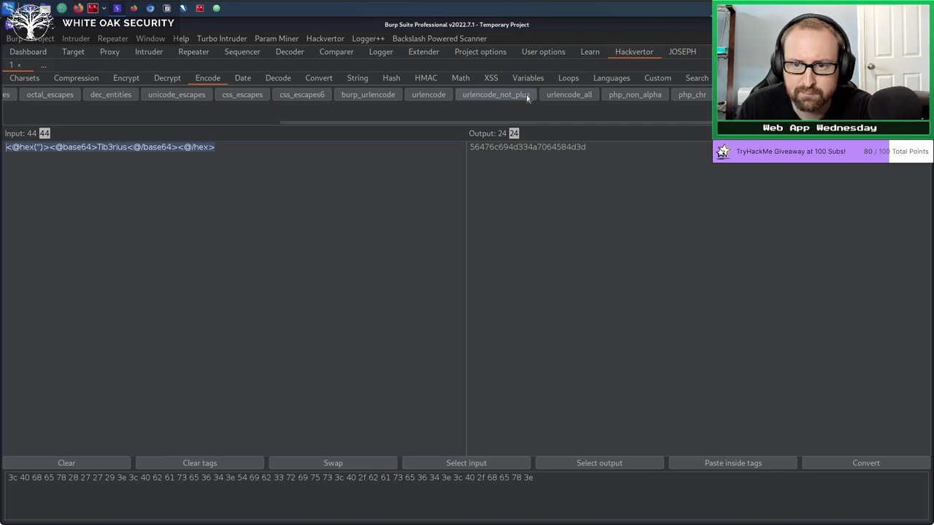
{"action": "left_click", "coordinate": [402, 194]}
{"action": "key", "text": "ctrl+a"}
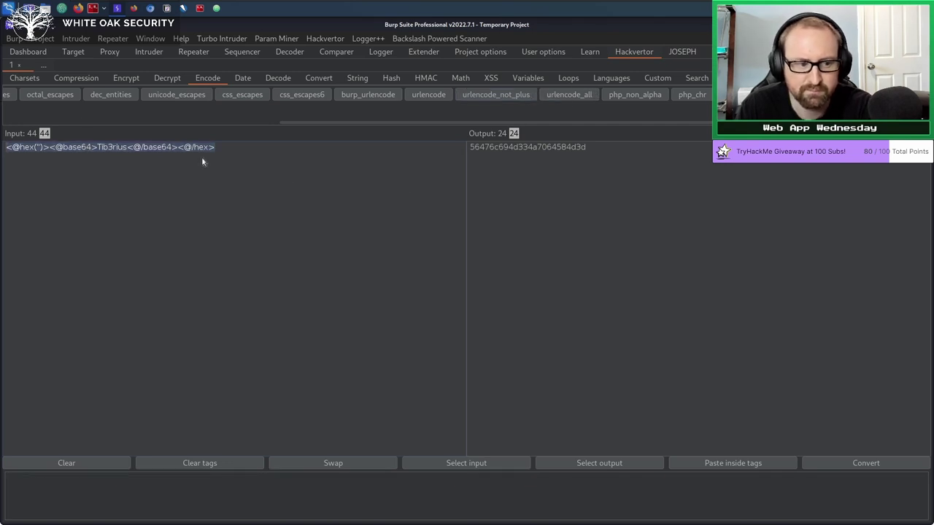
{"action": "key", "text": "BackSpace"}
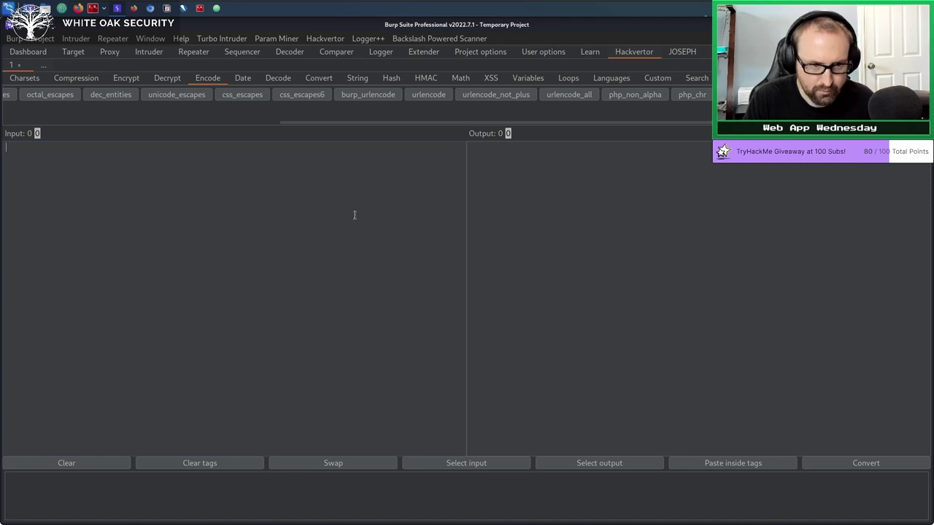
{"action": "type", "text": "/ "}
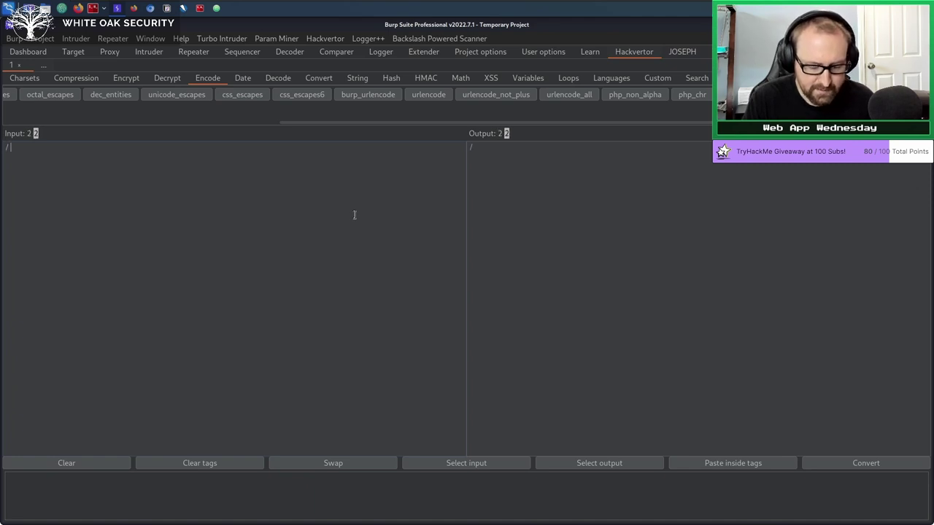
{"action": "type", "text": "?"}
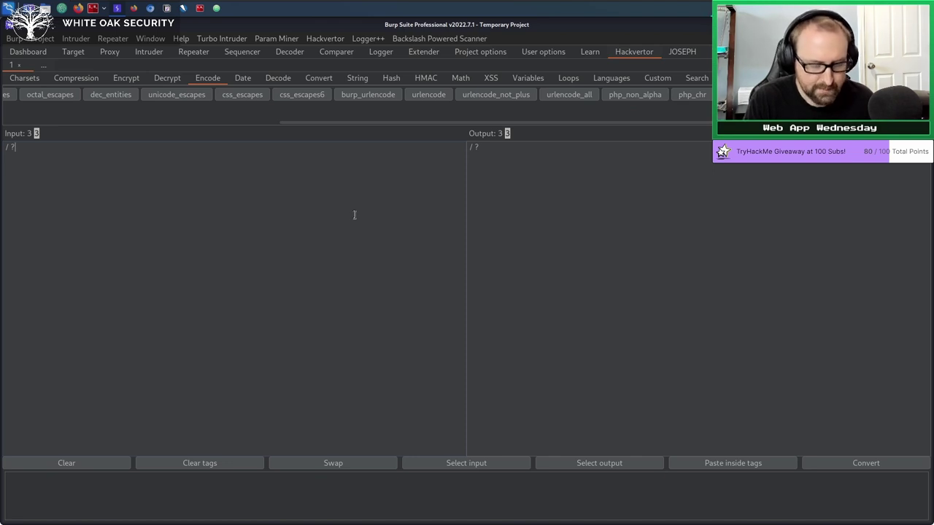
{"action": "type", "text": "&"}
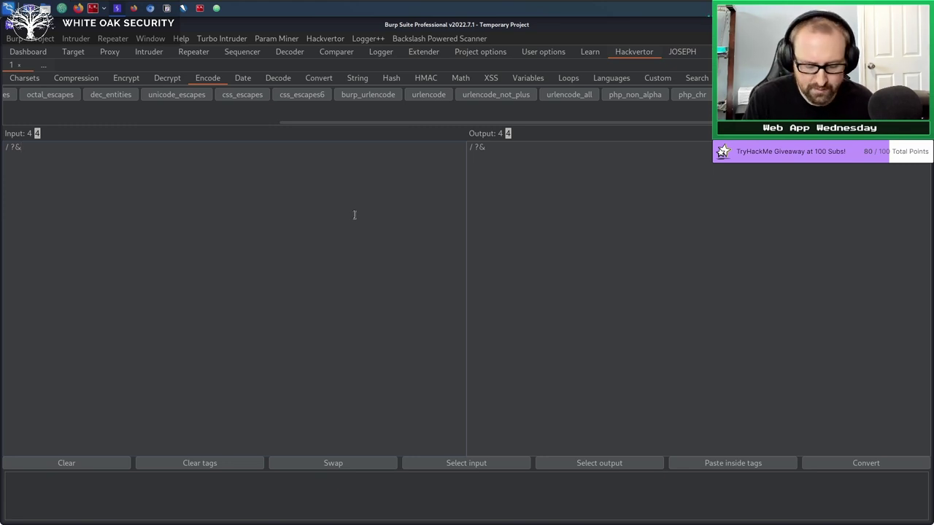
{"action": "type", "text": "="}
Duplicate the / ?&= line so the input holds four copies on separate lines.
{"action": "key", "text": "ctrl+a"}
{"action": "key", "text": "ctrl+c"}
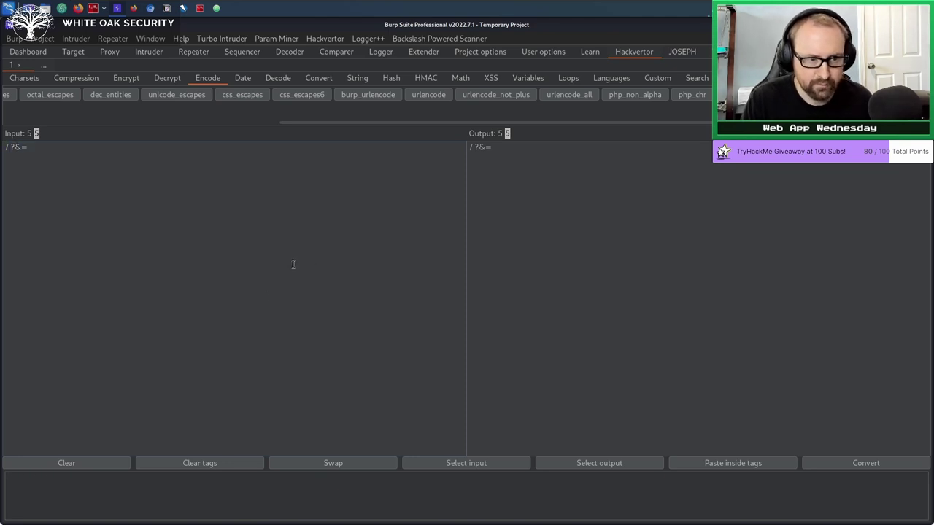
{"action": "key", "text": "Return"}
{"action": "key", "text": "Return"}
{"action": "key", "text": "ctrl+v"}
{"action": "key", "text": "Return"}
{"action": "key", "text": "Return"}
{"action": "key", "text": "ctrl+v"}
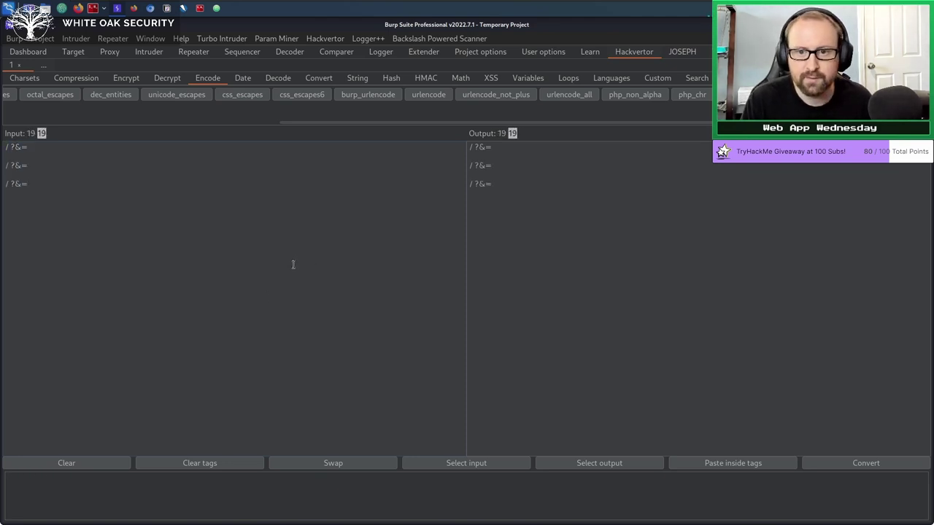
{"action": "key", "text": "Return"}
{"action": "key", "text": "Return"}
{"action": "key", "text": "ctrl+v"}
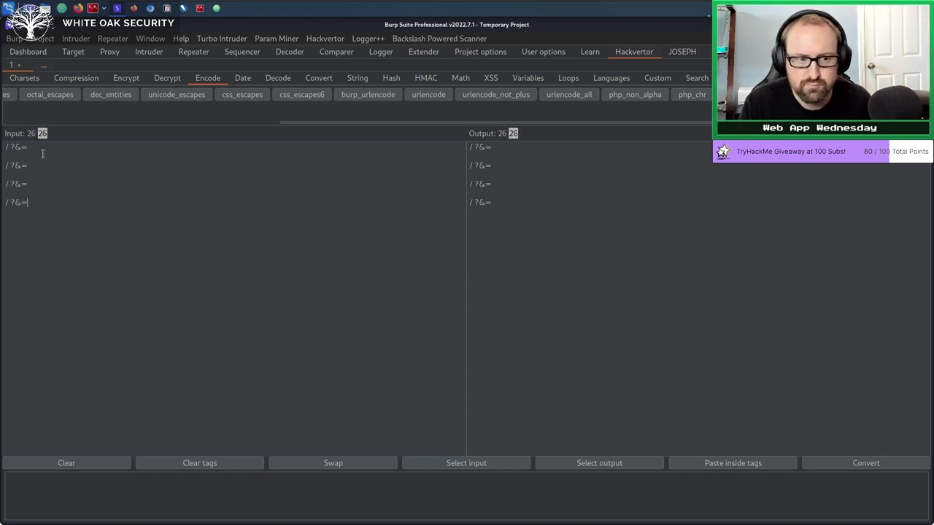
{"action": "left_click_drag", "start_coordinate": [44, 149], "coordinate": [1, 134]}
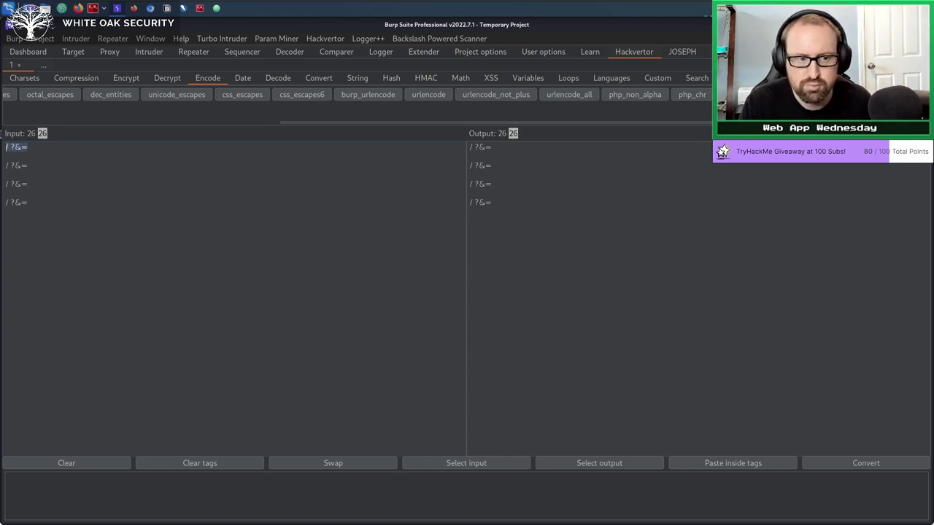
Wrap the four lines in burp_urlencode, urlencode, urlencode_not_plus and urlencode_all tags respectively.
{"action": "left_click", "coordinate": [366, 95]}
{"action": "left_click_drag", "start_coordinate": [46, 165], "coordinate": [2, 159]}
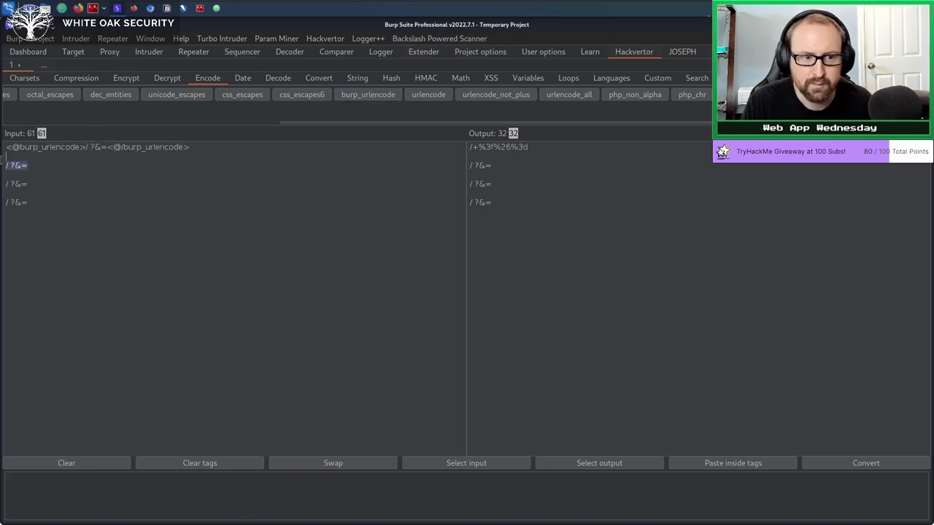
{"action": "left_click", "coordinate": [429, 94]}
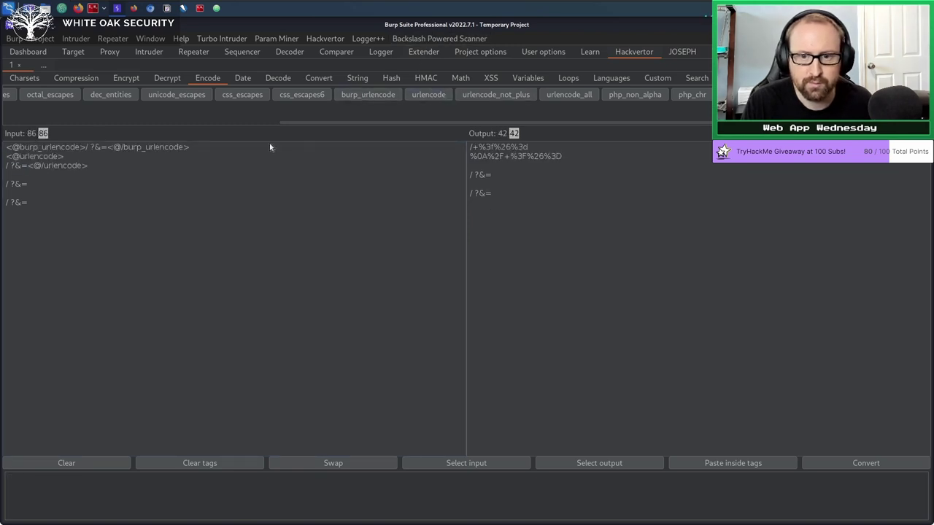
{"action": "left_click", "coordinate": [88, 156]}
{"action": "key", "text": "Delete"}
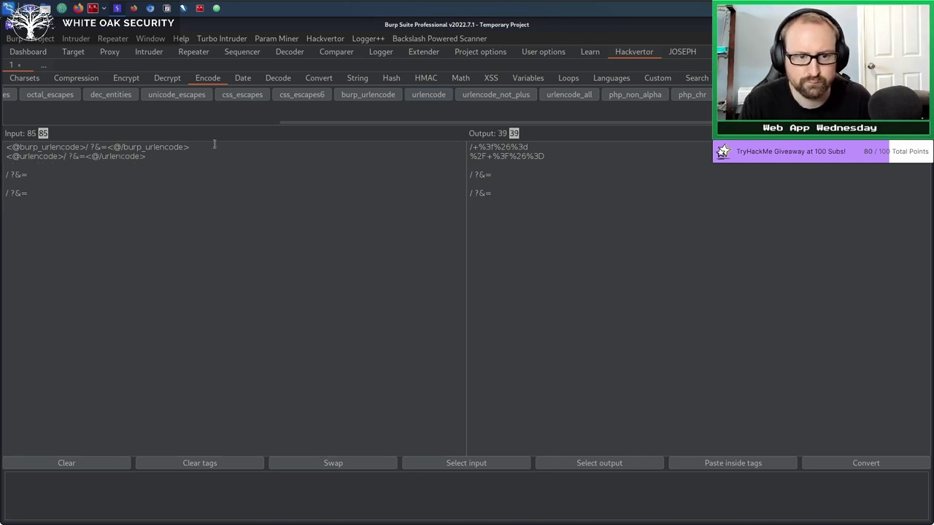
{"action": "key", "text": "Return"}
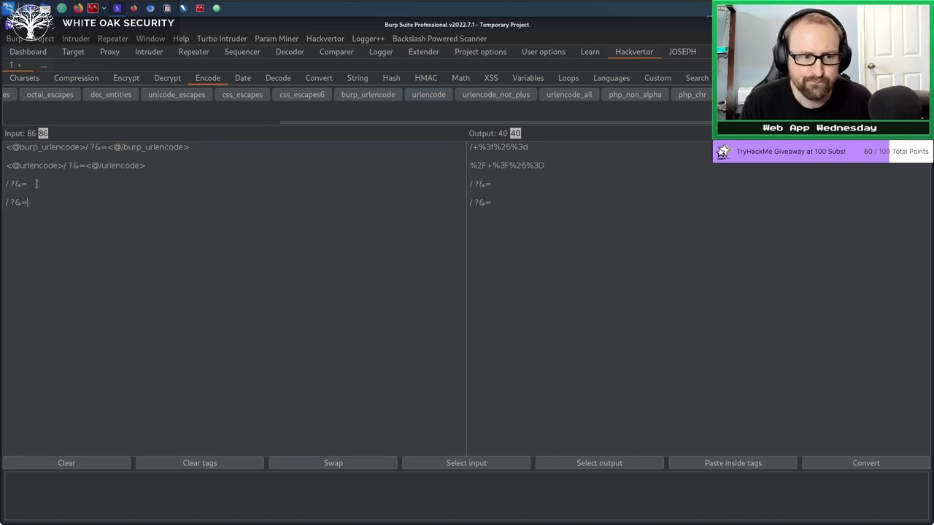
{"action": "left_click_drag", "start_coordinate": [36, 184], "coordinate": [3, 185]}
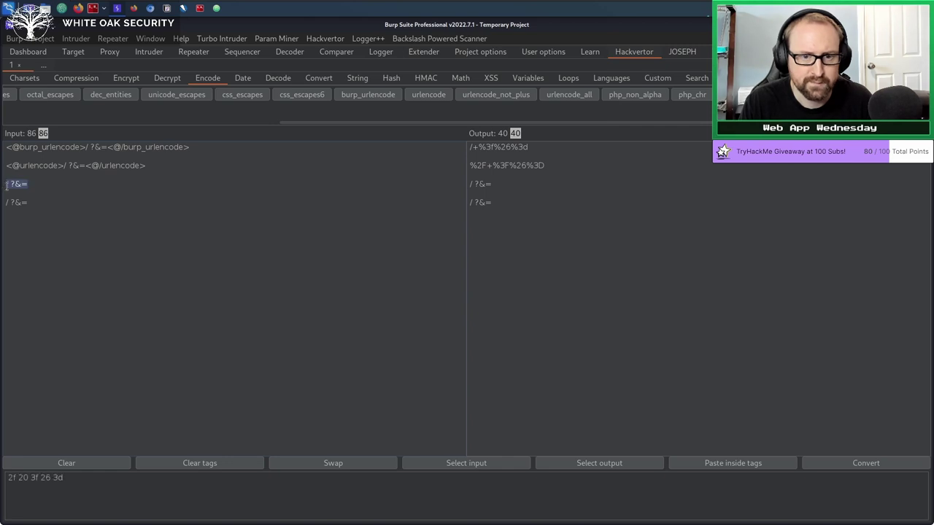
{"action": "left_click", "coordinate": [495, 94]}
{"action": "left_click_drag", "start_coordinate": [35, 205], "coordinate": [1, 211]}
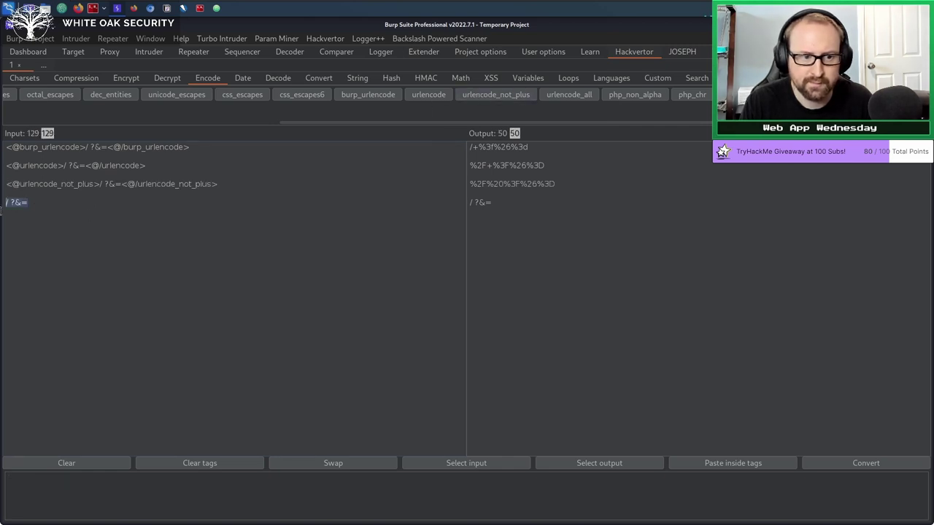
{"action": "left_click", "coordinate": [562, 98]}
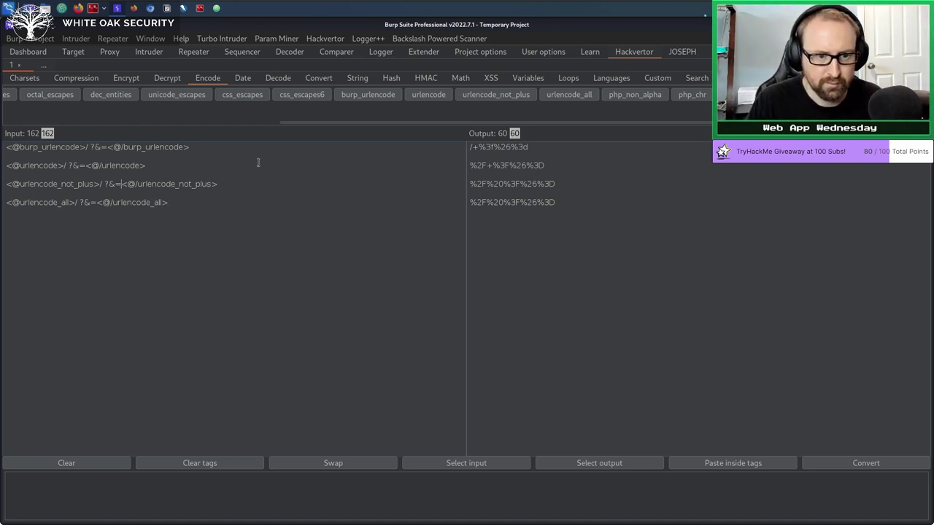
Append an A after ?&= on each line; only urlencode_all turns it into %41.
{"action": "type", "text": "A"}
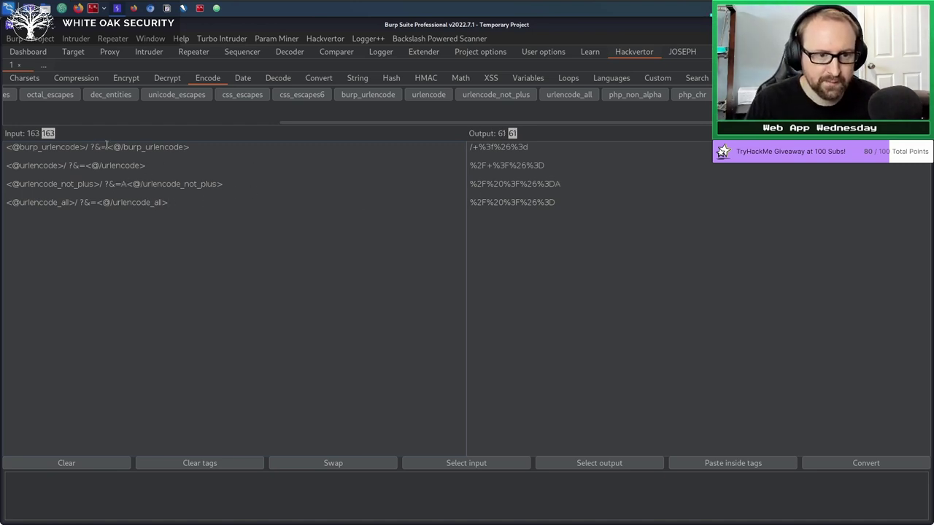
{"action": "type", "text": "A"}
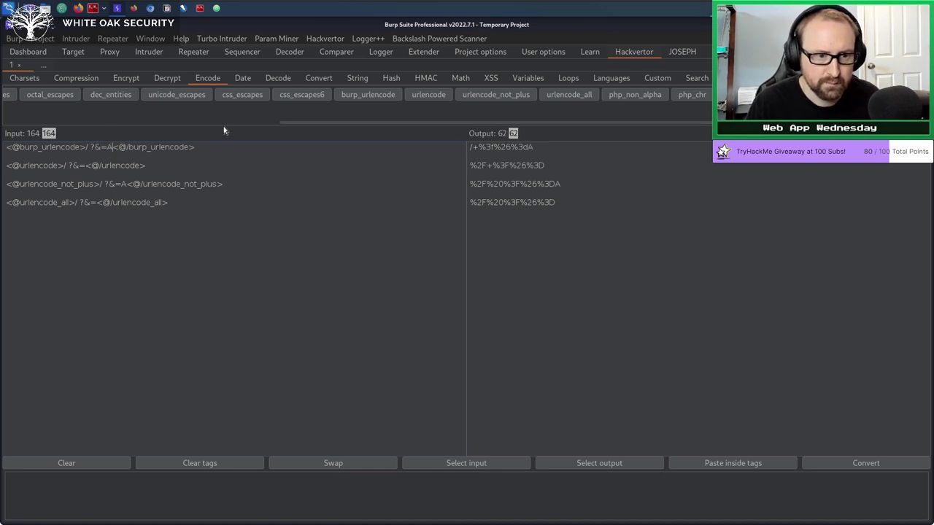
{"action": "key", "text": "Down"}
{"action": "key", "text": "Left"}
{"action": "key", "text": "Left"}
{"action": "key", "text": "Left"}
{"action": "key", "text": "Left"}
{"action": "key", "text": "Left"}
{"action": "key", "text": "Left"}
{"action": "type", "text": "A"}
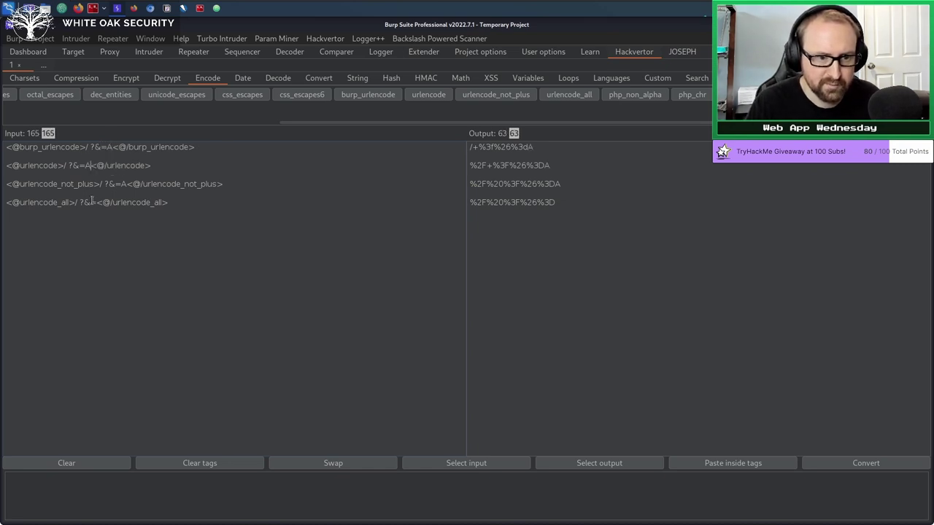
{"action": "left_click", "coordinate": [95, 204]}
{"action": "type", "text": "A"}
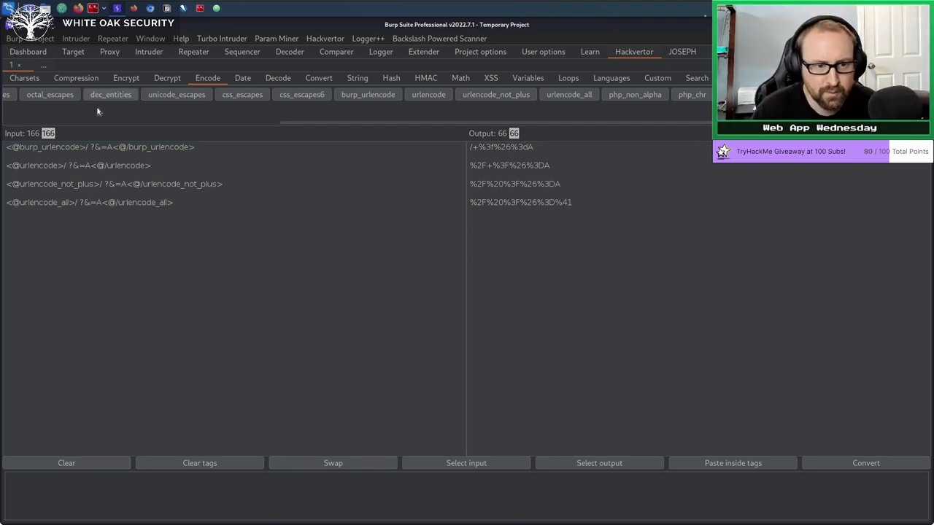
{"action": "left_click", "coordinate": [86, 146]}
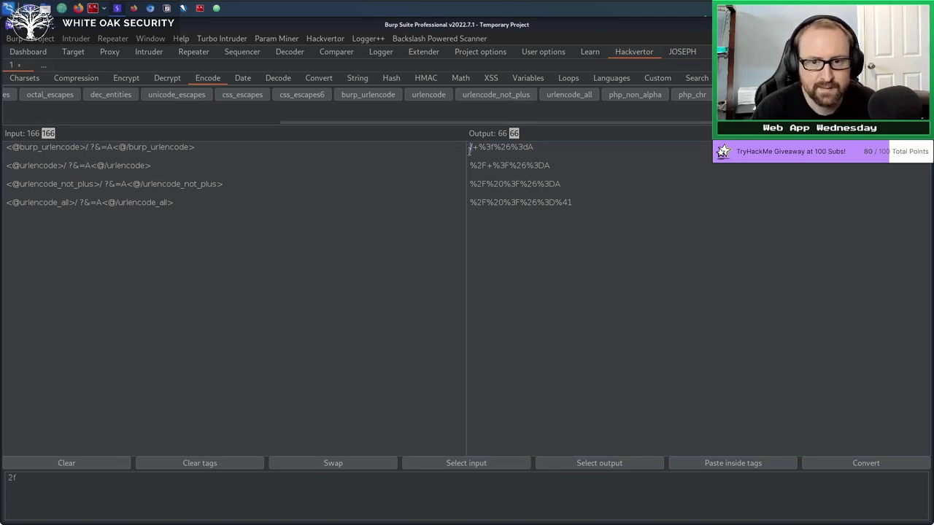
{"action": "left_click", "coordinate": [475, 147]}
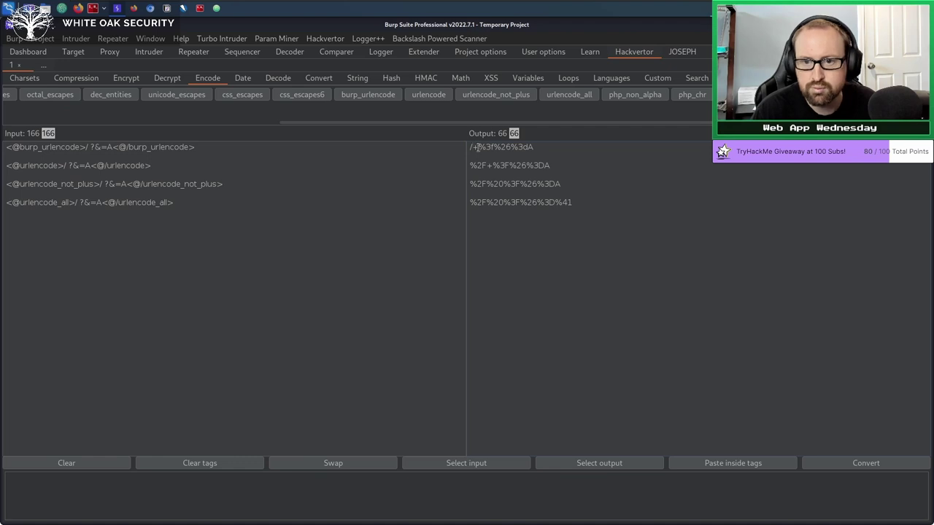
{"action": "left_click_drag", "start_coordinate": [478, 147], "coordinate": [551, 148]}
{"action": "left_click", "coordinate": [526, 152]}
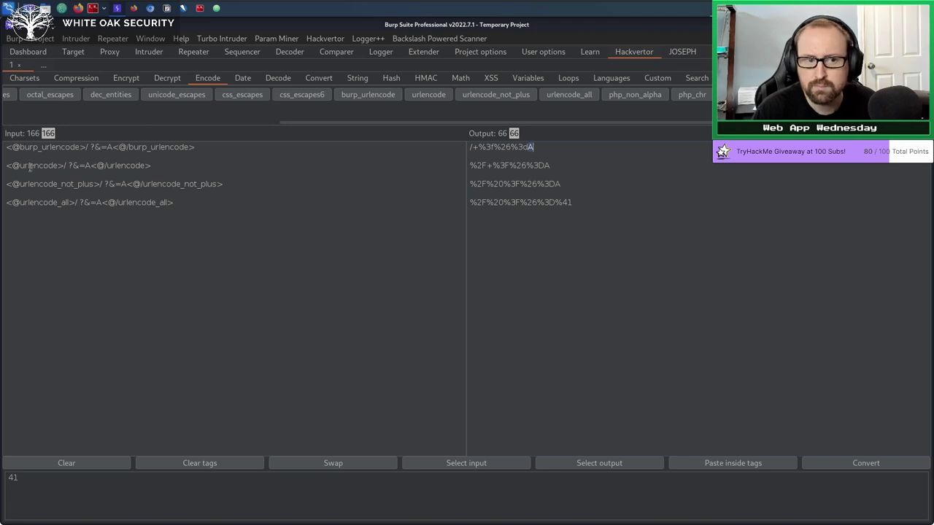
{"action": "double_click", "coordinate": [29, 166]}
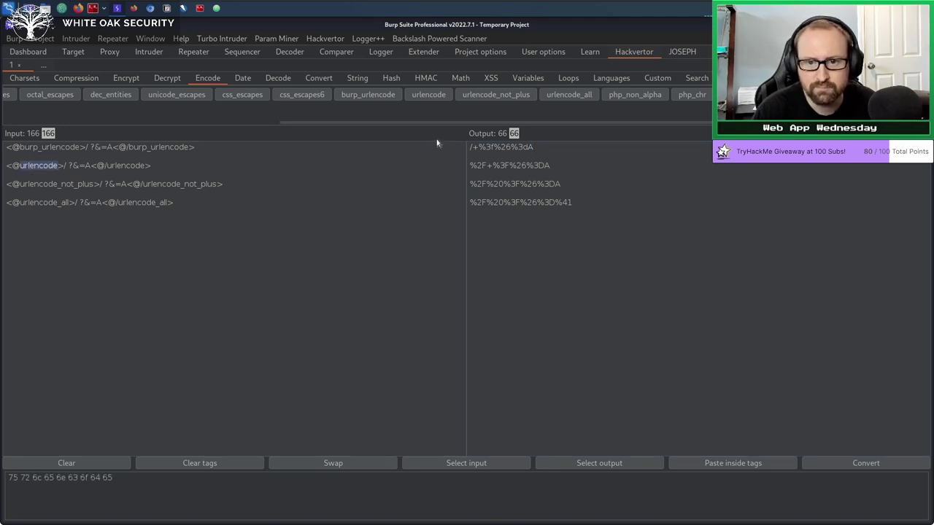
{"action": "left_click", "coordinate": [489, 164]}
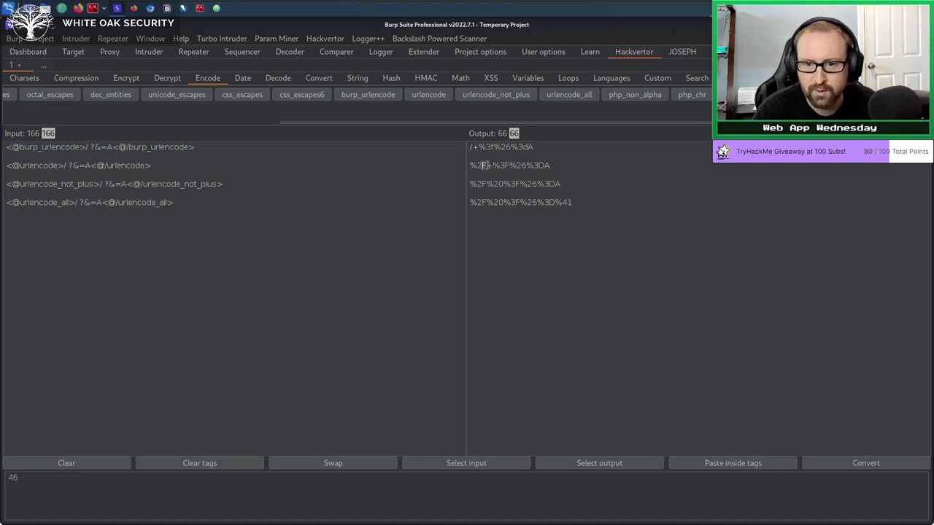
{"action": "left_click", "coordinate": [556, 165]}
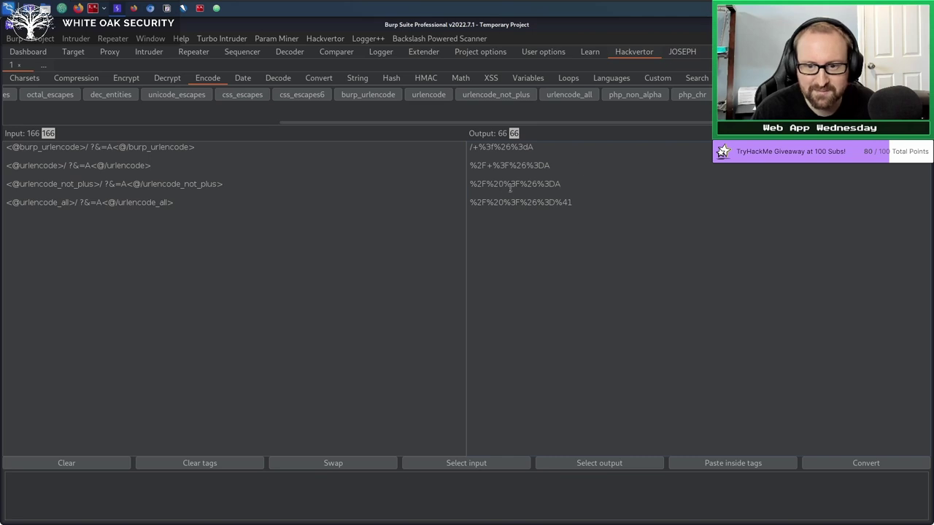
{"action": "left_click_drag", "start_coordinate": [503, 183], "coordinate": [487, 183]}
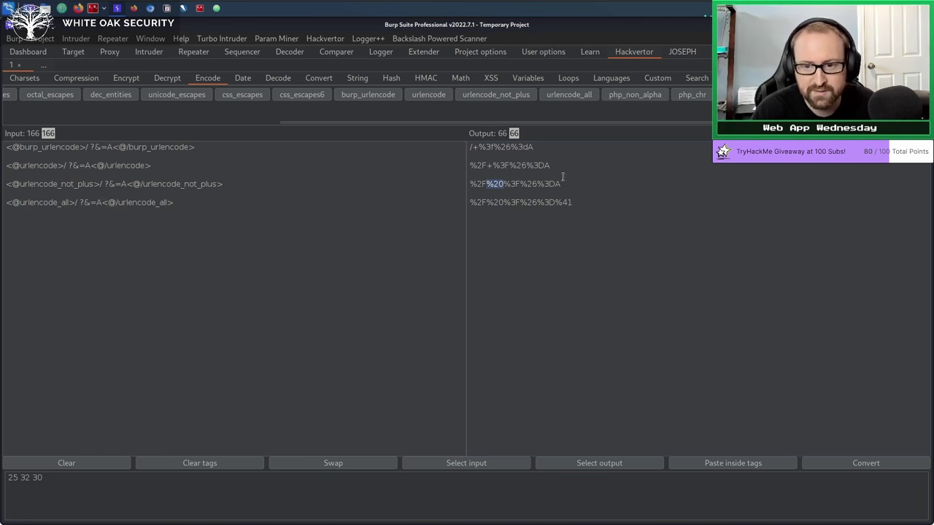
{"action": "left_click_drag", "start_coordinate": [563, 180], "coordinate": [549, 183]}
{"action": "left_click", "coordinate": [64, 233]}
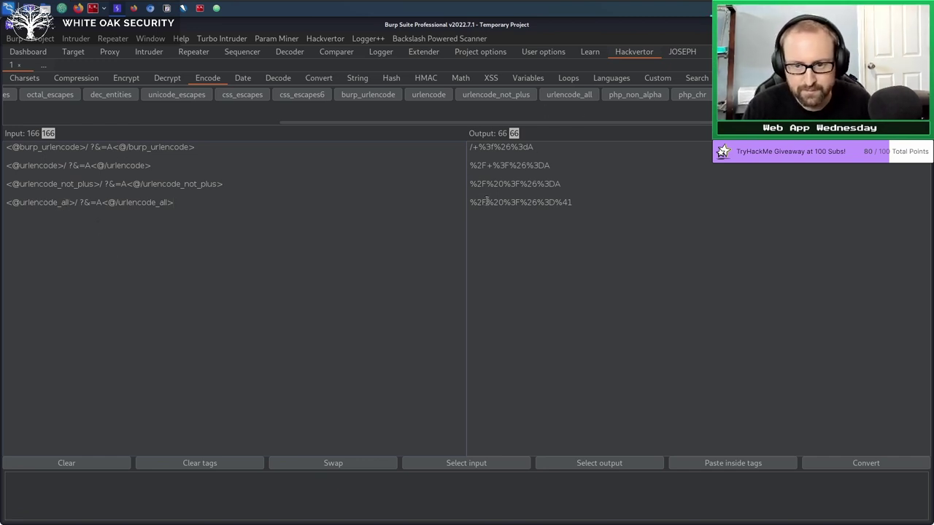
{"action": "mouse_move", "coordinate": [486, 202]}
{"action": "left_mouse_down"}
{"action": "mouse_move", "coordinate": [470, 202]}
{"action": "mouse_move", "coordinate": [503, 203]}
{"action": "left_mouse_up"}
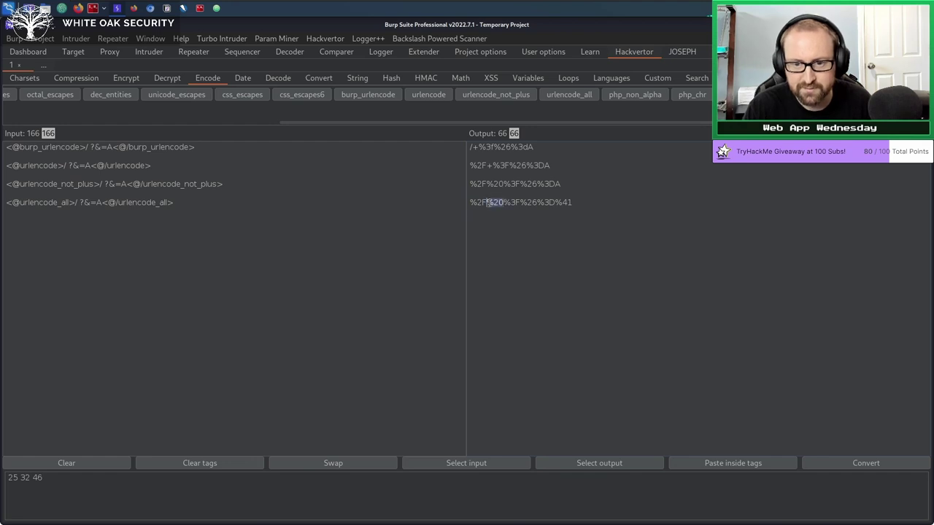
{"action": "left_click_drag", "start_coordinate": [574, 202], "coordinate": [555, 203]}
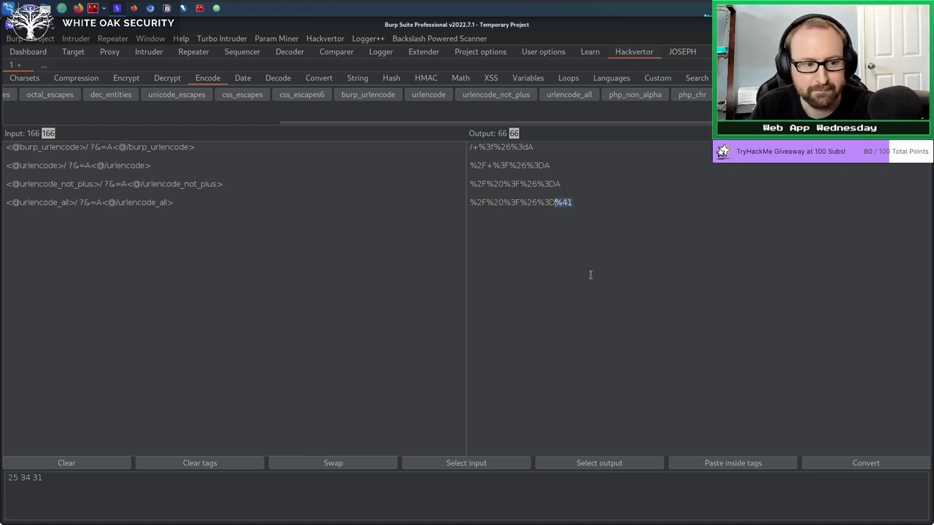
{"action": "left_click", "coordinate": [215, 201]}
Wrap input lines 1–2 in a base64 tag and select the resulting base64 output line.
{"action": "left_click_drag", "start_coordinate": [226, 148], "coordinate": [2, 124]}
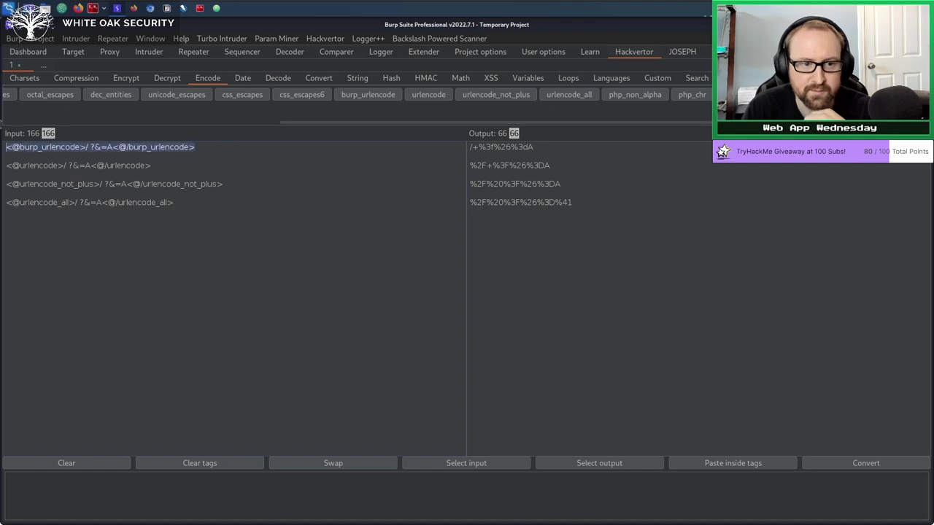
{"action": "left_click_drag", "start_coordinate": [162, 166], "coordinate": [196, 148]}
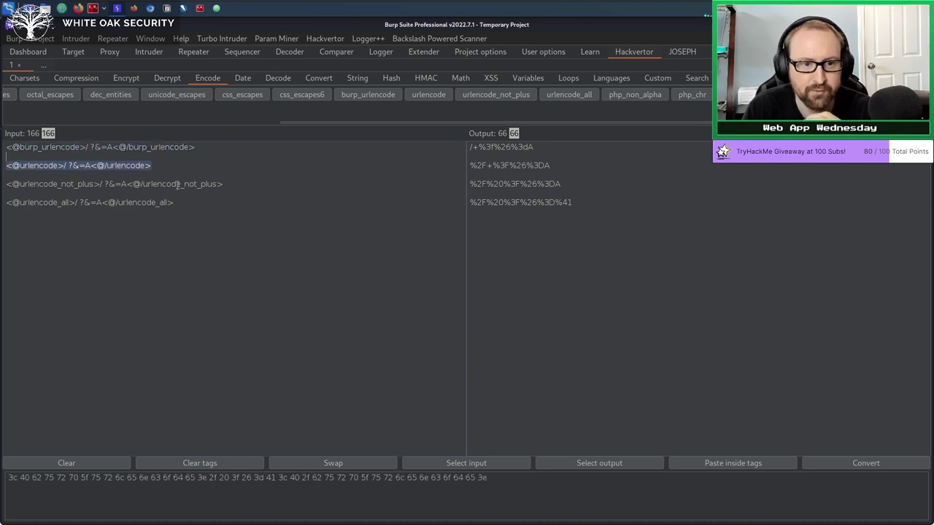
{"action": "left_click", "coordinate": [474, 143]}
{"action": "left_click", "coordinate": [596, 250]}
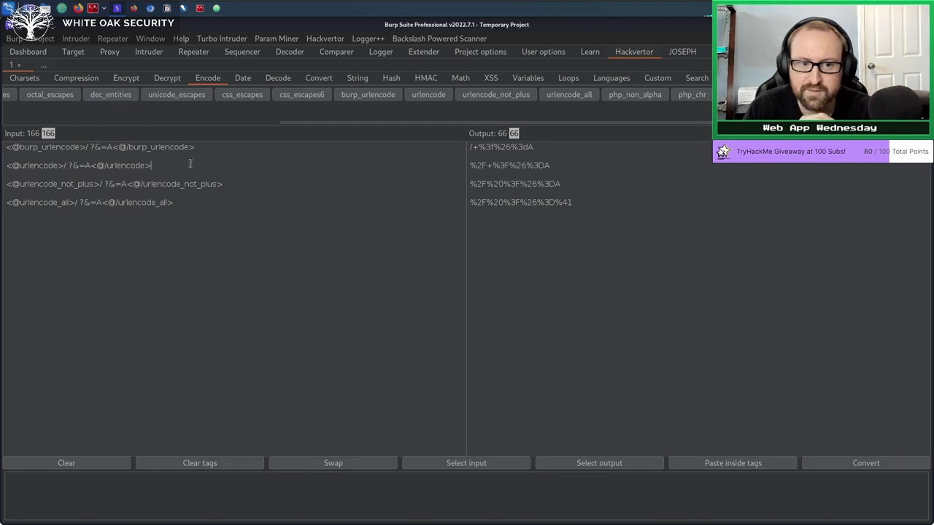
{"action": "left_click_drag", "start_coordinate": [153, 166], "coordinate": [6, 147]}
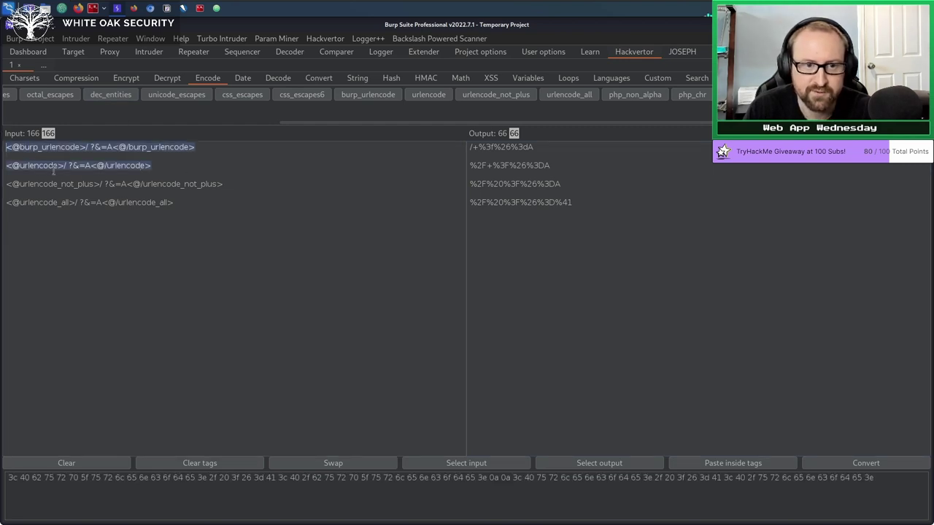
{"action": "left_click_drag", "start_coordinate": [290, 122], "coordinate": [70, 96]}
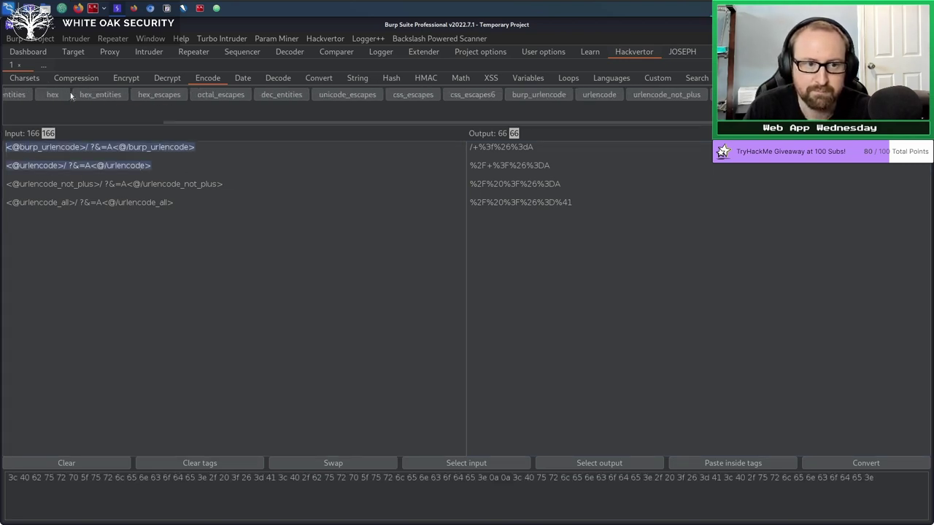
{"action": "left_click_drag", "start_coordinate": [172, 121], "coordinate": [11, 121]}
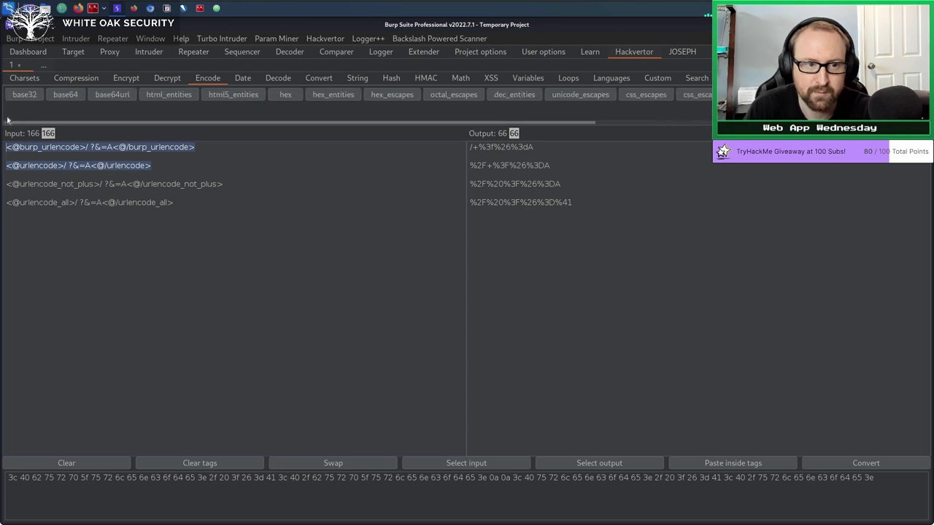
{"action": "left_click", "coordinate": [70, 95]}
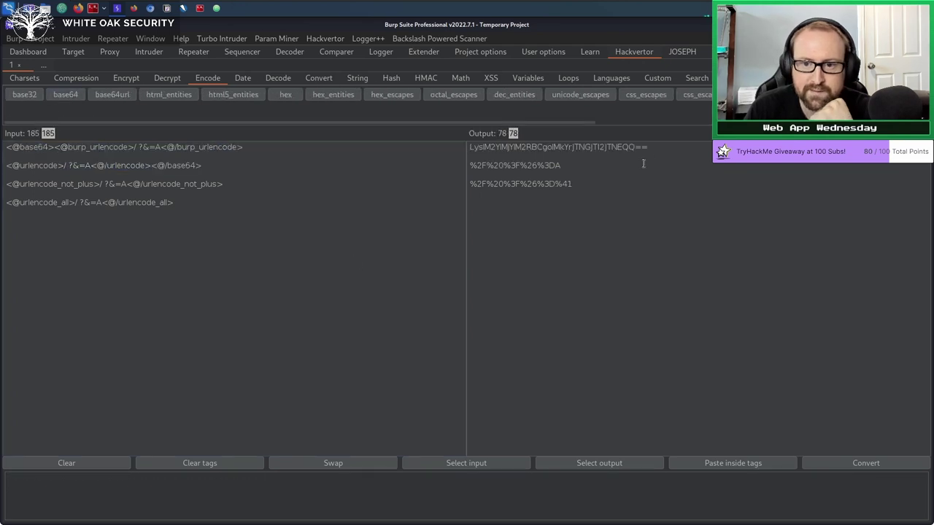
{"action": "left_click_drag", "start_coordinate": [673, 150], "coordinate": [432, 149]}
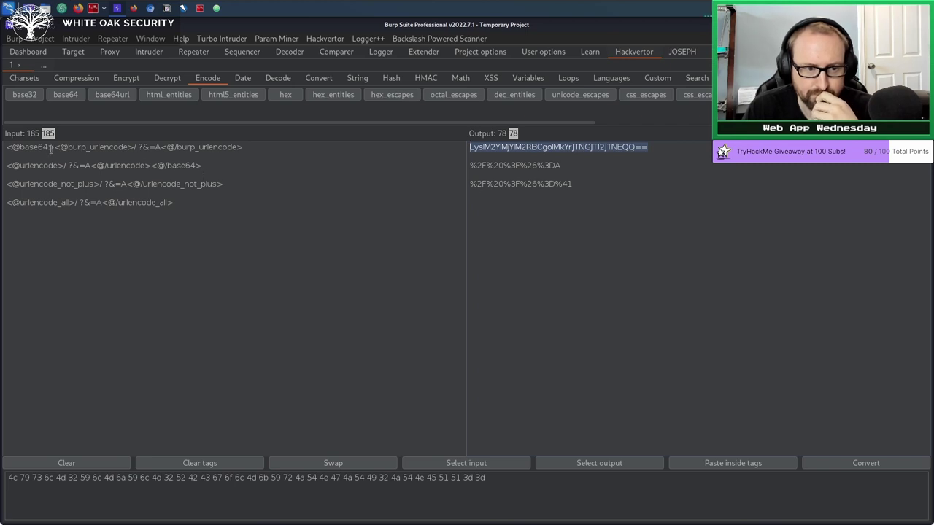
Browse the Charsets, Compression, Encrypt, Decrypt and Date tags, ending on the Decode tags.
{"action": "left_click", "coordinate": [25, 79]}
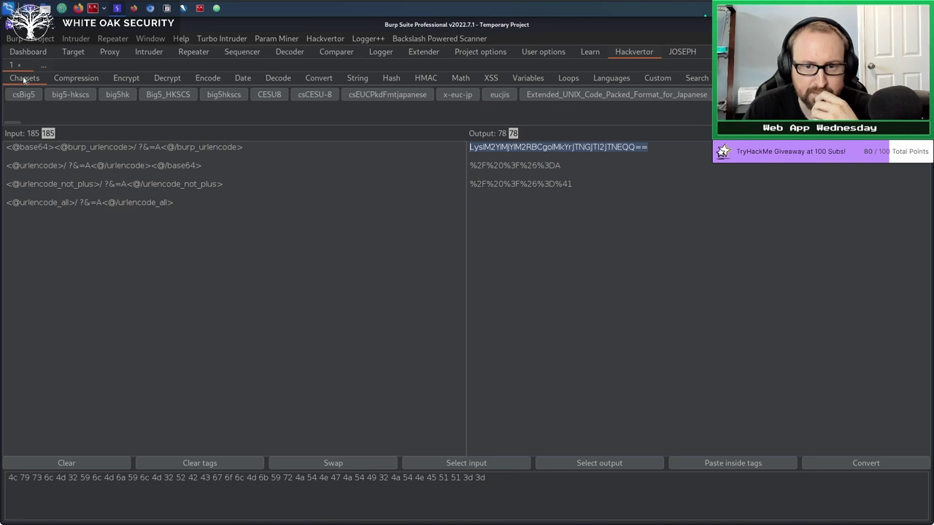
{"action": "left_click", "coordinate": [76, 80]}
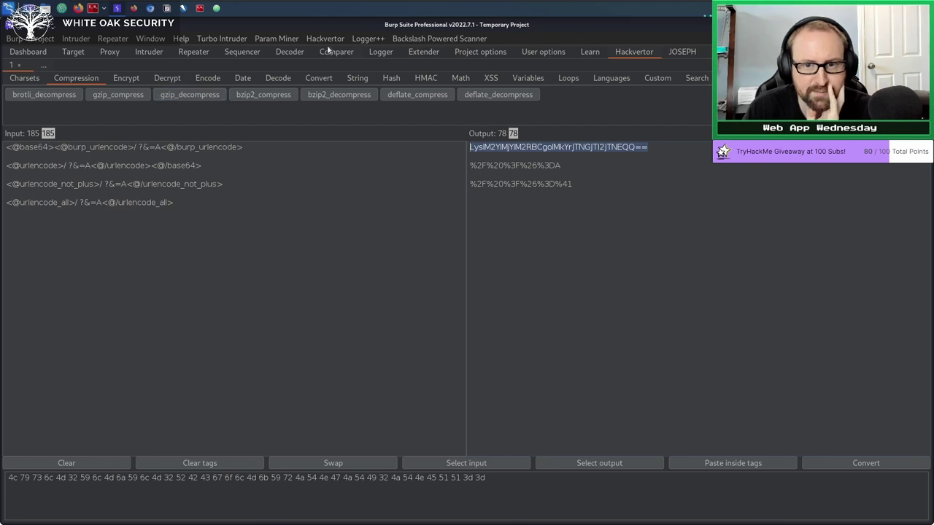
{"action": "left_click", "coordinate": [127, 77]}
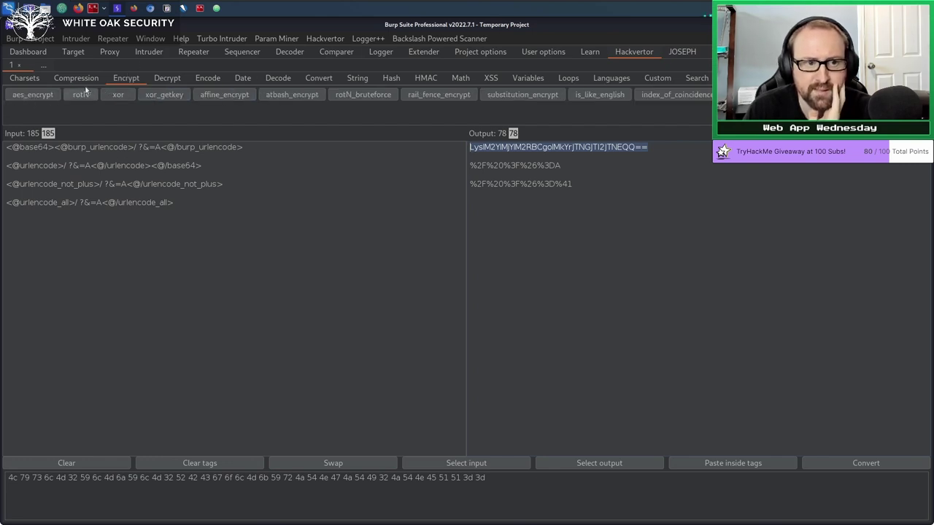
{"action": "left_click", "coordinate": [175, 78]}
{"action": "left_click", "coordinate": [244, 79]}
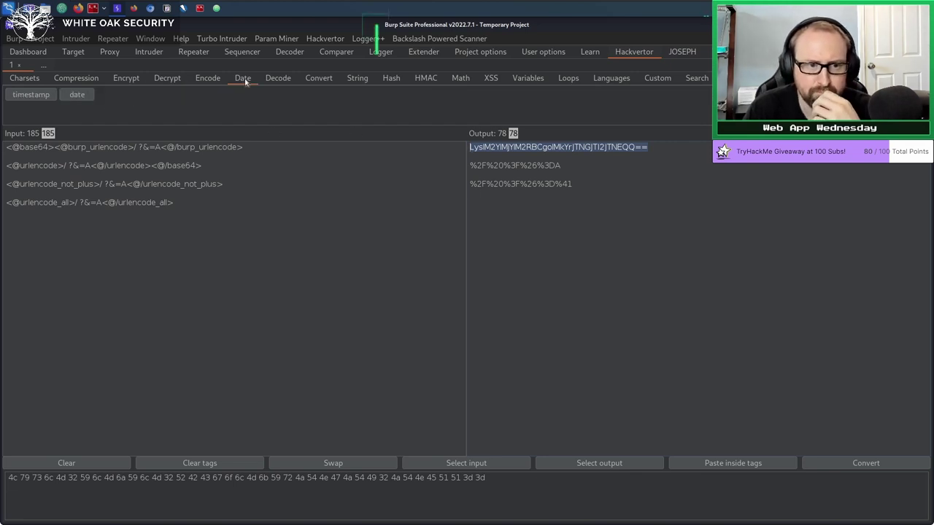
{"action": "left_click", "coordinate": [270, 79]}
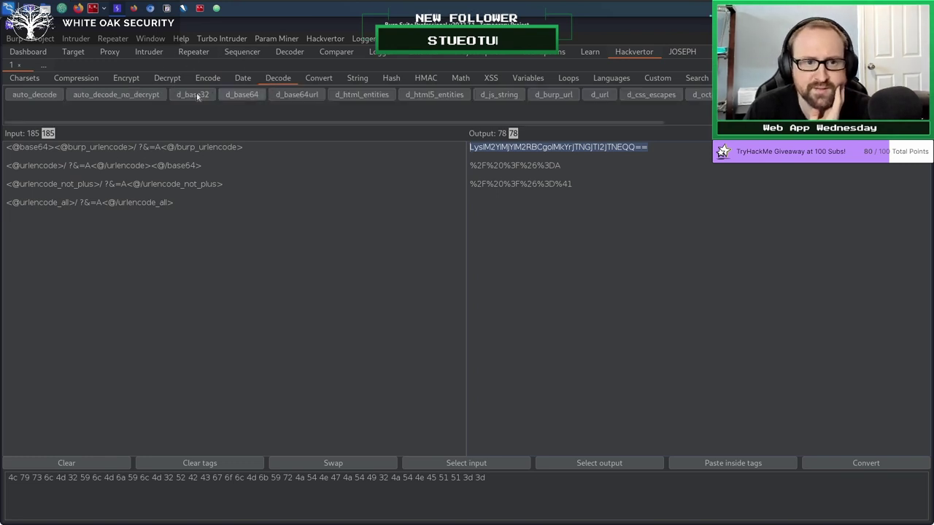
URL-decode the urlencode_all input line by wrapping it in a d_url tag.
{"action": "left_click_drag", "start_coordinate": [174, 203], "coordinate": [16, 208]}
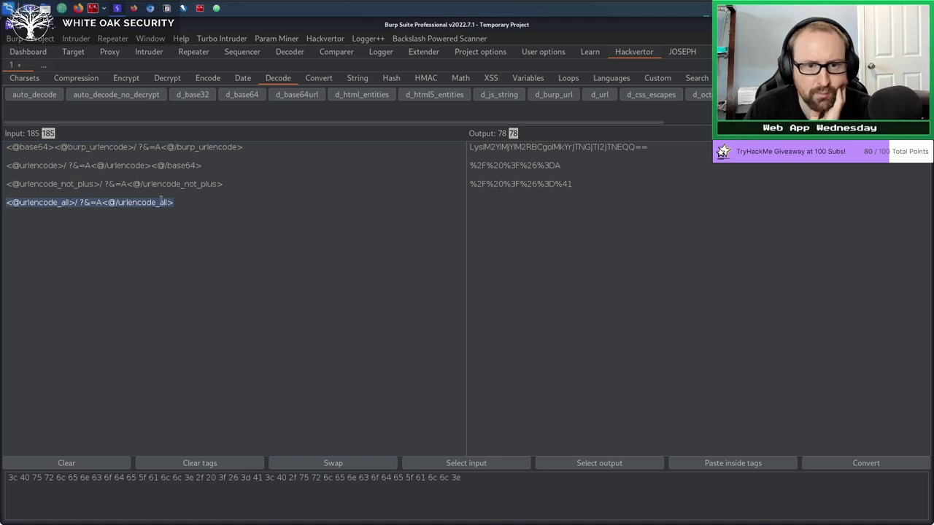
{"action": "left_click_drag", "start_coordinate": [627, 122], "coordinate": [407, 141]}
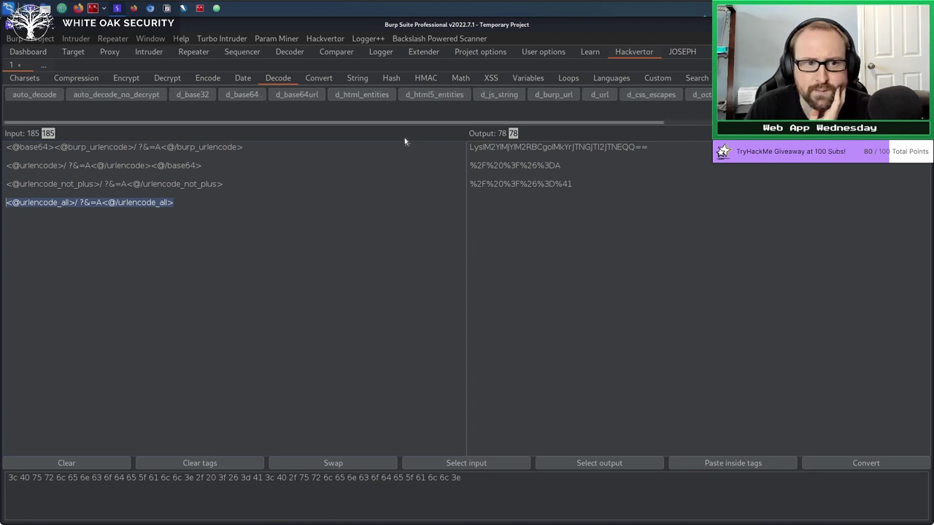
{"action": "left_click", "coordinate": [599, 97]}
{"action": "left_click_drag", "start_coordinate": [504, 186], "coordinate": [470, 184]}
{"action": "left_click", "coordinate": [542, 241]}
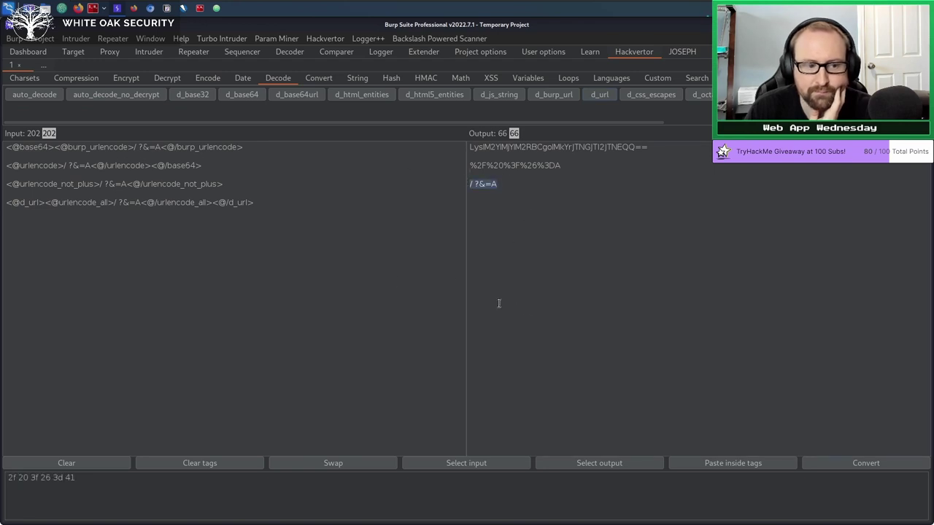
Convert the decoded line to hex with ascii2hex, giving 2f 20 3f 26 3d 41.
{"action": "left_click", "coordinate": [322, 78]}
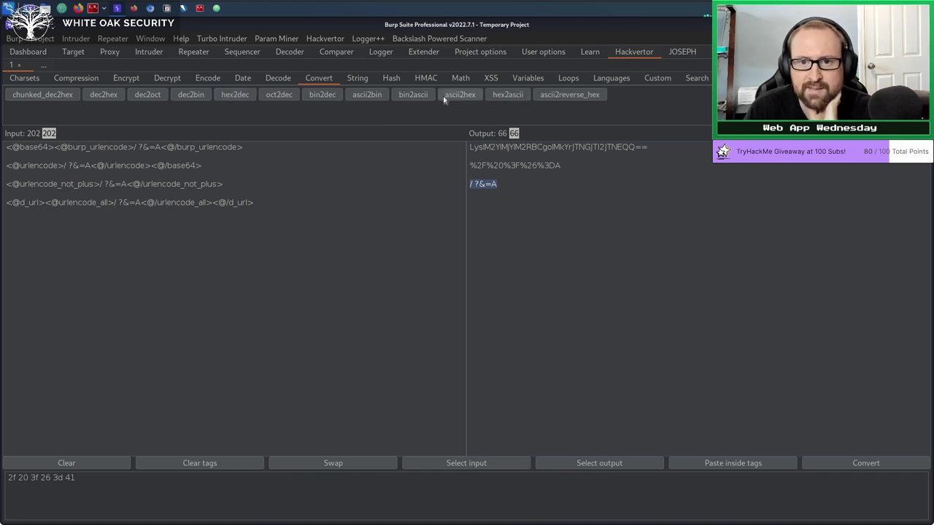
{"action": "left_click_drag", "start_coordinate": [255, 203], "coordinate": [7, 206]}
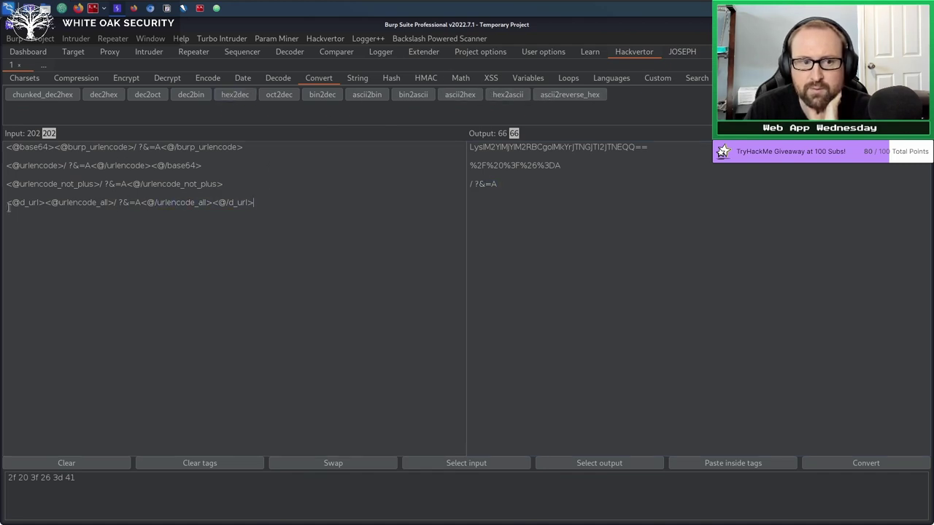
{"action": "left_click", "coordinate": [460, 95]}
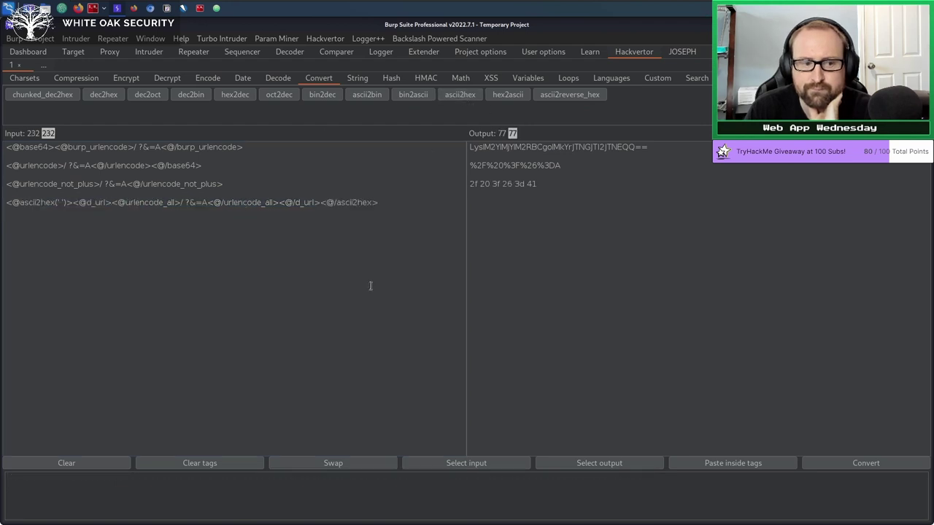
{"action": "left_click", "coordinate": [357, 78]}
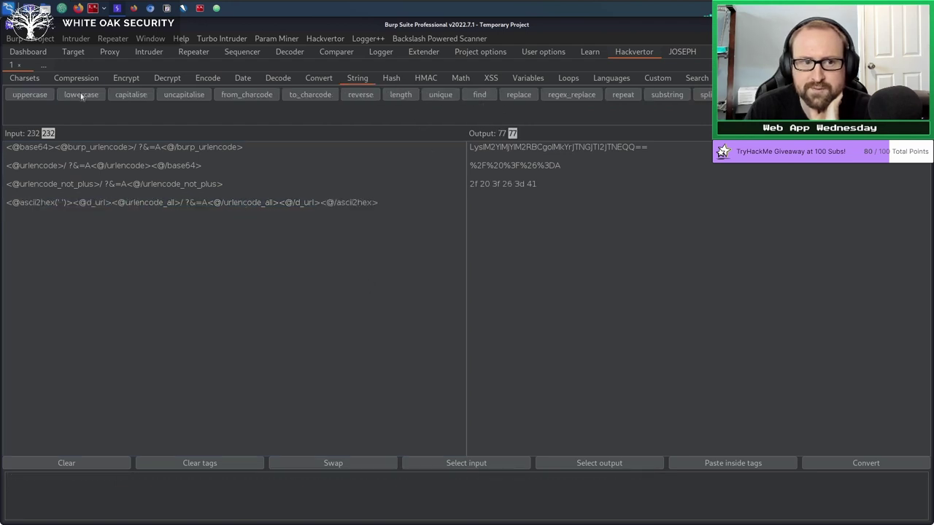
Browse the Hash, HMAC, Math and XSS tags, ending on the Variables tags.
{"action": "left_click", "coordinate": [391, 79]}
{"action": "left_click", "coordinate": [417, 79]}
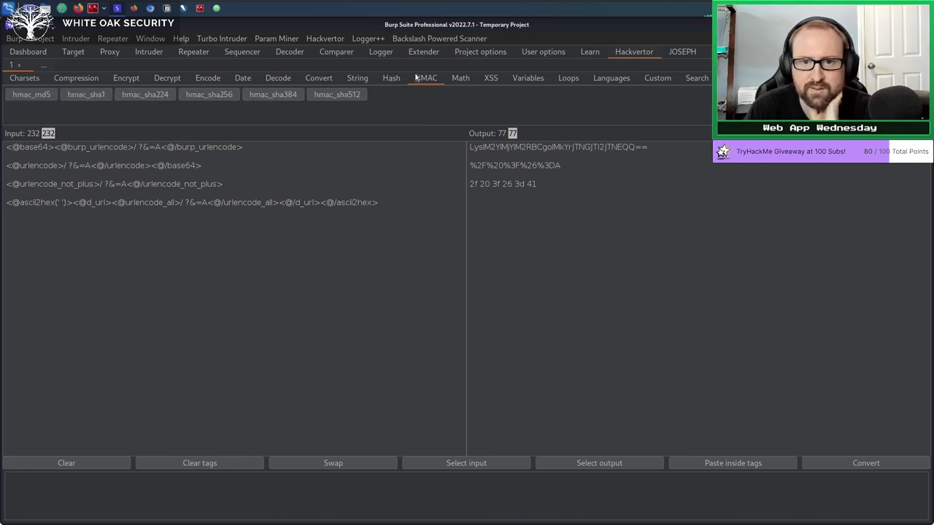
{"action": "left_click", "coordinate": [465, 78]}
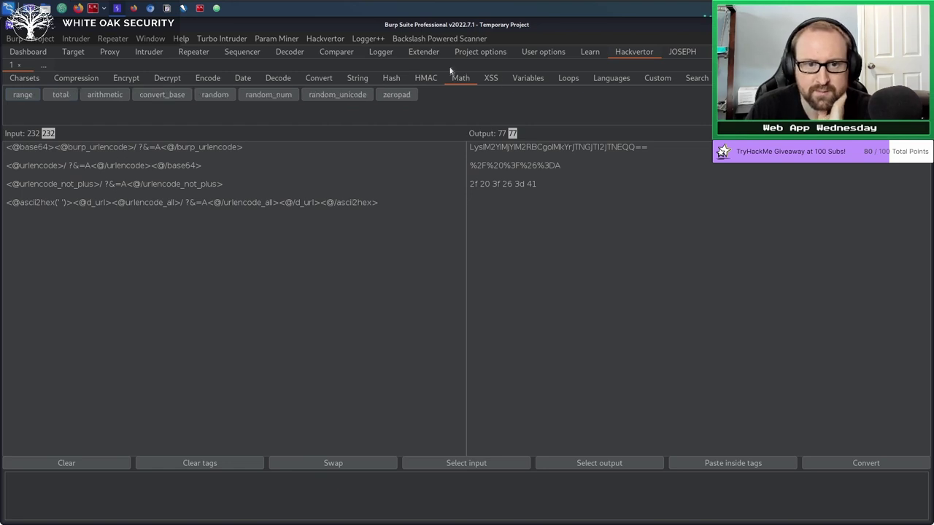
{"action": "left_click", "coordinate": [492, 78]}
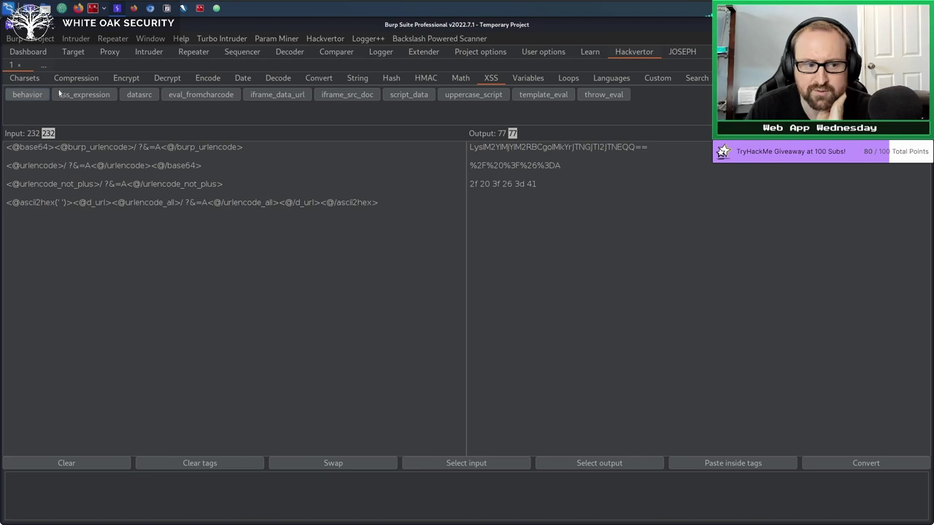
{"action": "left_click", "coordinate": [531, 80]}
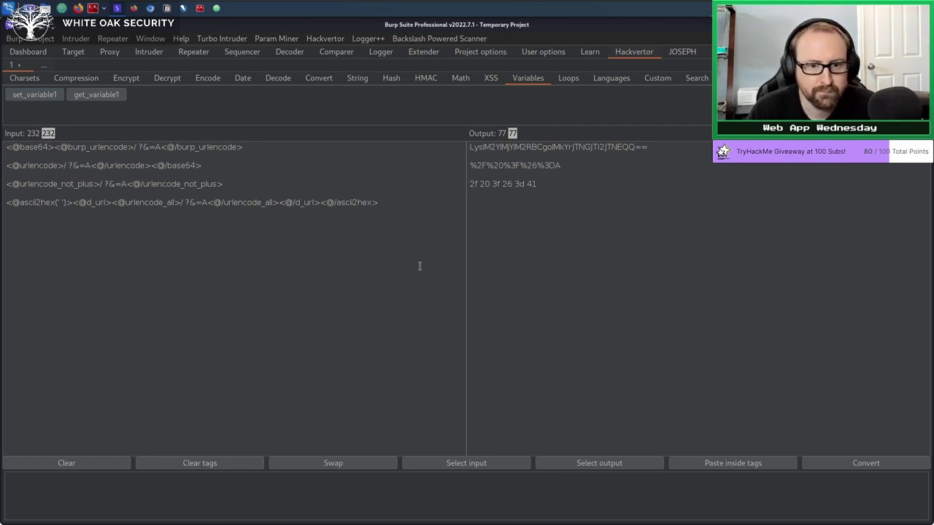
Clear the input, insert a set_variable1 tag holding test, then a get_variable1 tag.
{"action": "key", "text": "ctrl+a"}
{"action": "type", "text": "\\"}
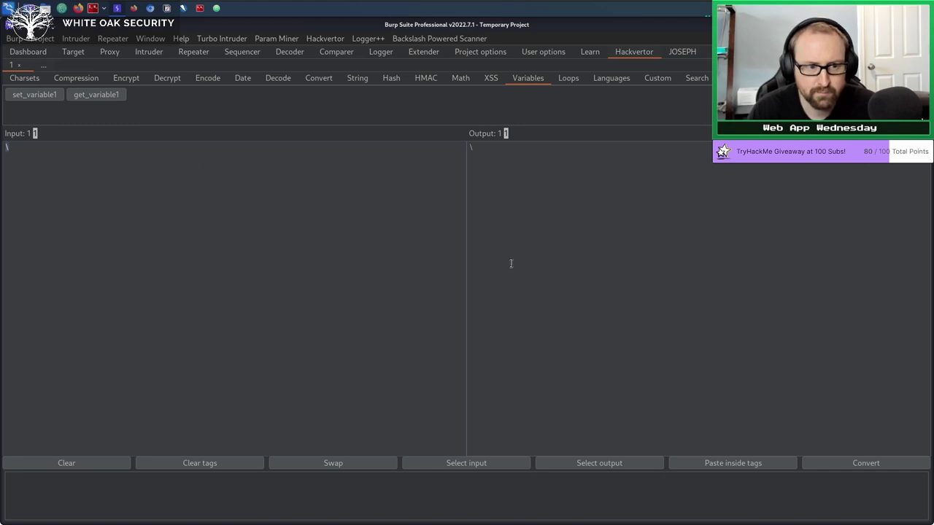
{"action": "key", "text": "BackSpace"}
{"action": "left_click", "coordinate": [30, 94]}
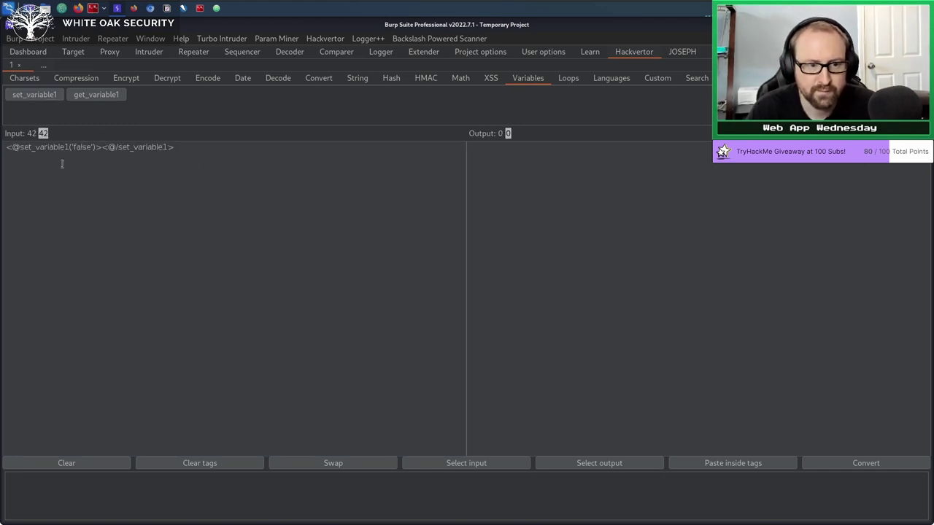
{"action": "double_click", "coordinate": [81, 145]}
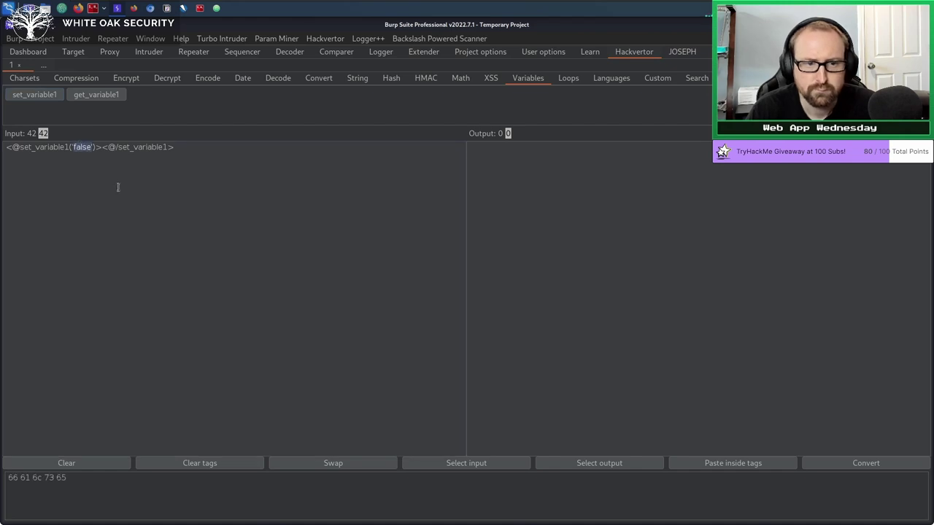
{"action": "left_click", "coordinate": [103, 149]}
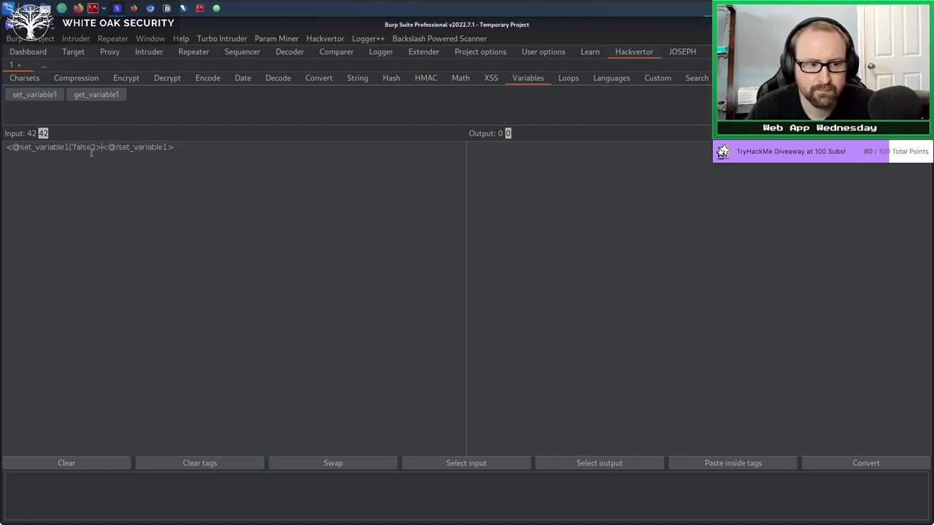
{"action": "type", "text": "test"}
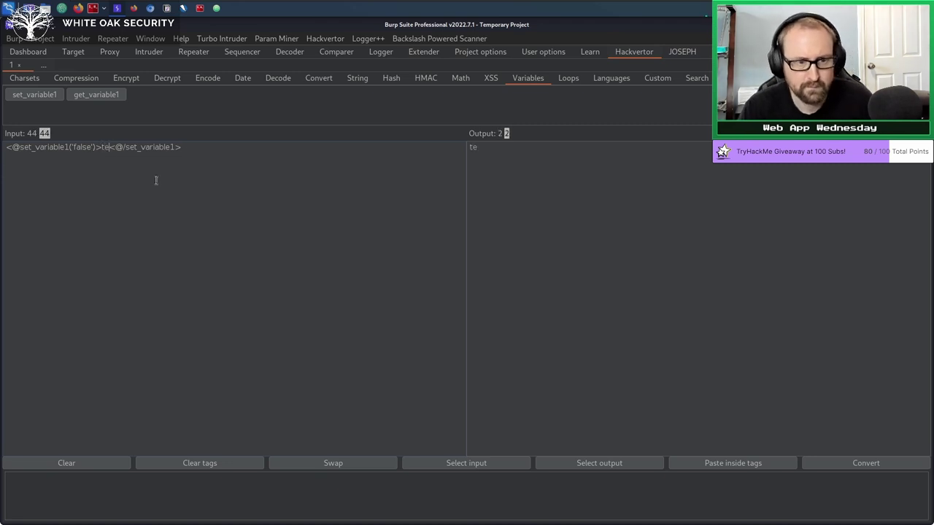
{"action": "key", "text": "Return"}
{"action": "key", "text": "Return"}
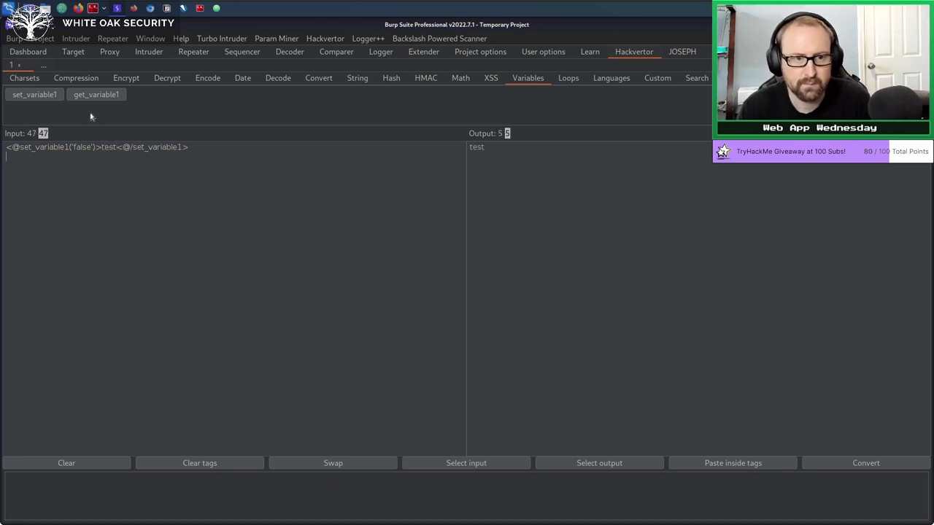
{"action": "left_click", "coordinate": [88, 103]}
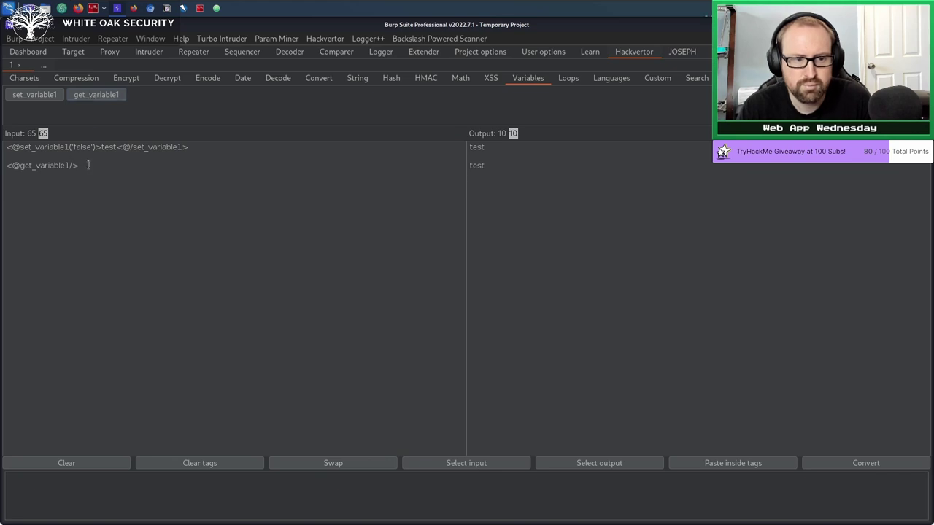
Change variable1's argument from falsetrue back to false.
{"action": "left_click", "coordinate": [99, 146]}
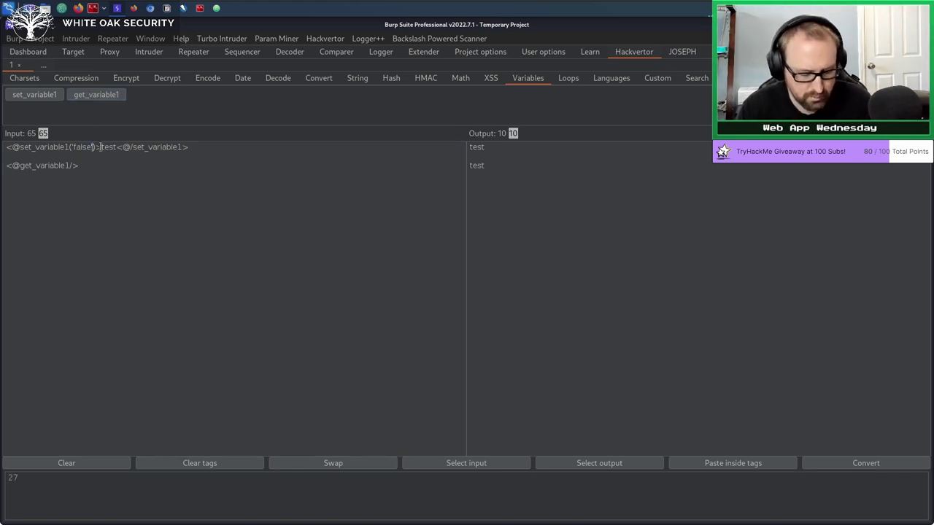
{"action": "type", "text": "true"}
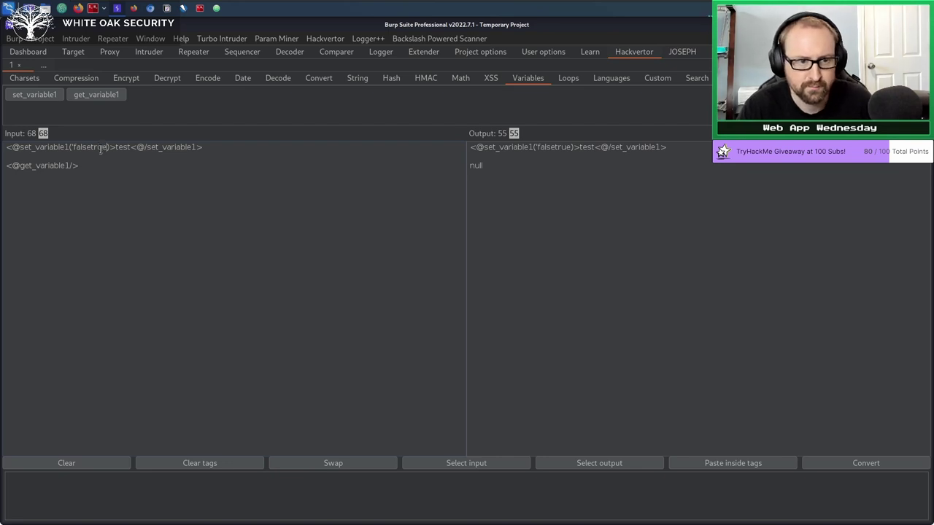
{"action": "double_click", "coordinate": [100, 147]}
{"action": "key", "text": "BackSpace"}
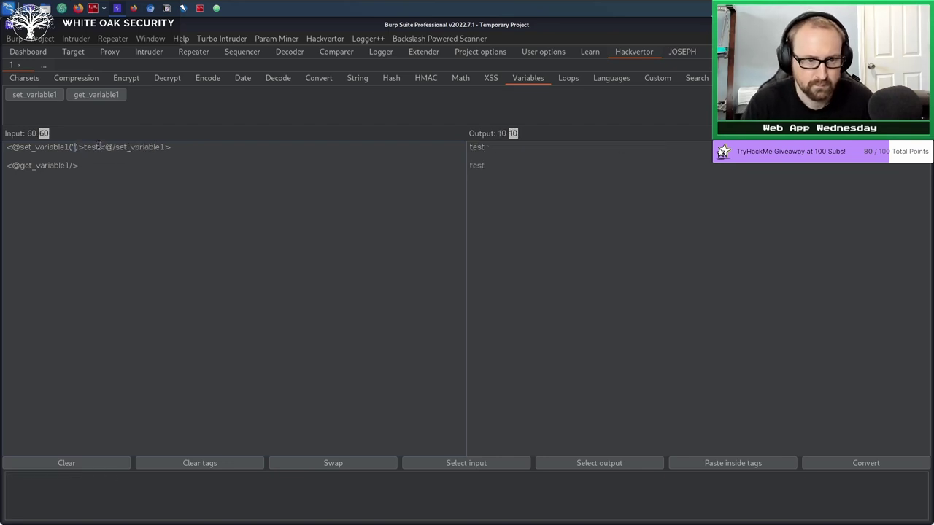
{"action": "type", "text": "true"}
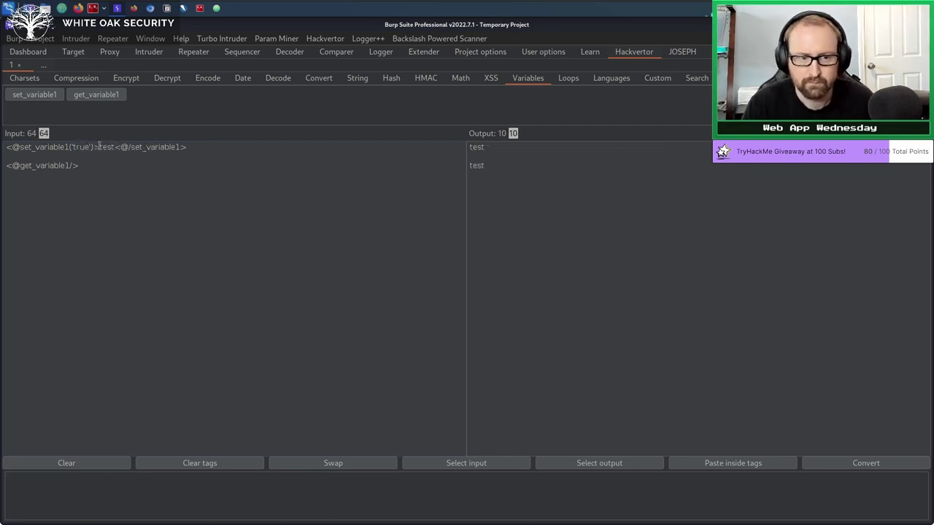
{"action": "key", "text": "BackSpace"}
{"action": "key", "text": "BackSpace"}
{"action": "key", "text": "BackSpace"}
{"action": "key", "text": "BackSpace"}
{"action": "type", "text": "false"}
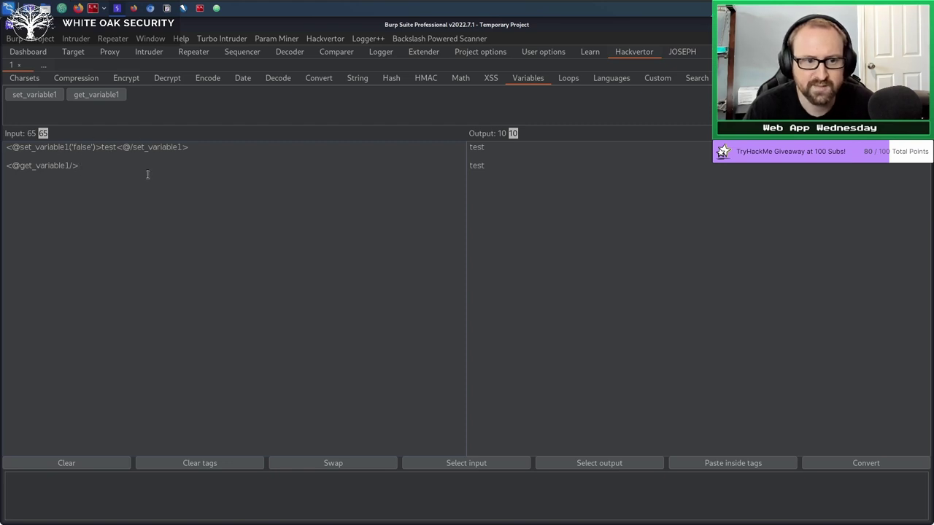
{"action": "left_click_drag", "start_coordinate": [88, 167], "coordinate": [2, 173]}
{"action": "left_click", "coordinate": [90, 167]}
{"action": "left_click_drag", "start_coordinate": [90, 168], "coordinate": [2, 173]}
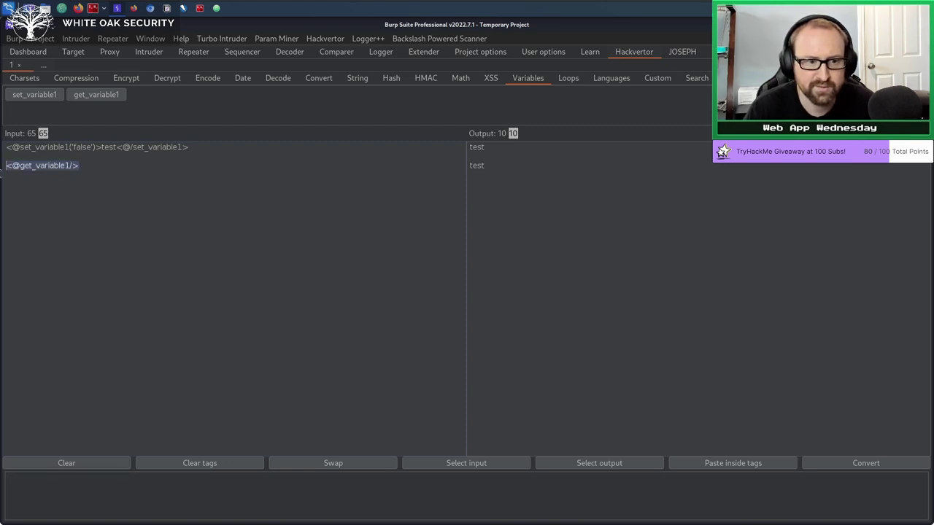
{"action": "key", "text": "ctrl+c"}
{"action": "left_click", "coordinate": [135, 199]}
{"action": "key", "text": "Return"}
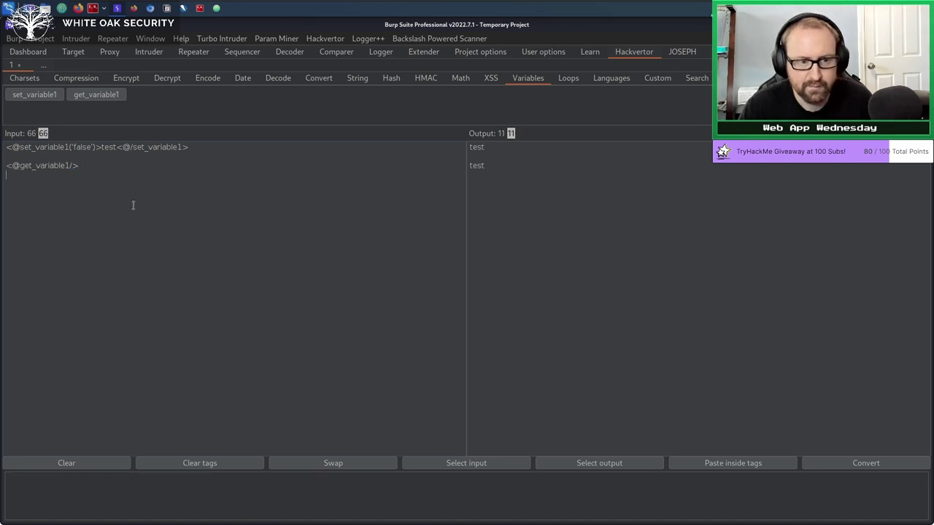
{"action": "key", "text": "ctrl+v"}
{"action": "key", "text": "Return"}
{"action": "key", "text": "ctrl+v"}
{"action": "key", "text": "Return"}
{"action": "key", "text": "ctrl+v"}
{"action": "key", "text": "Return"}
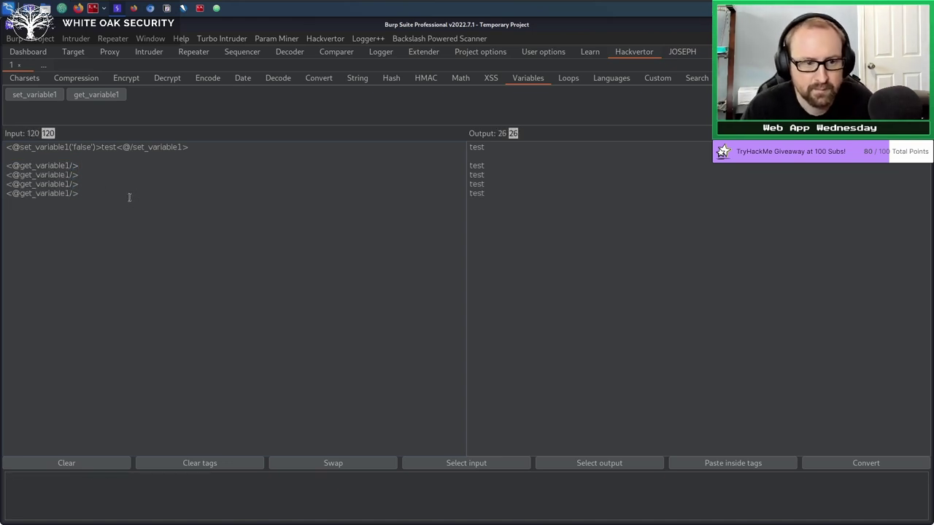
{"action": "double_click", "coordinate": [111, 147]}
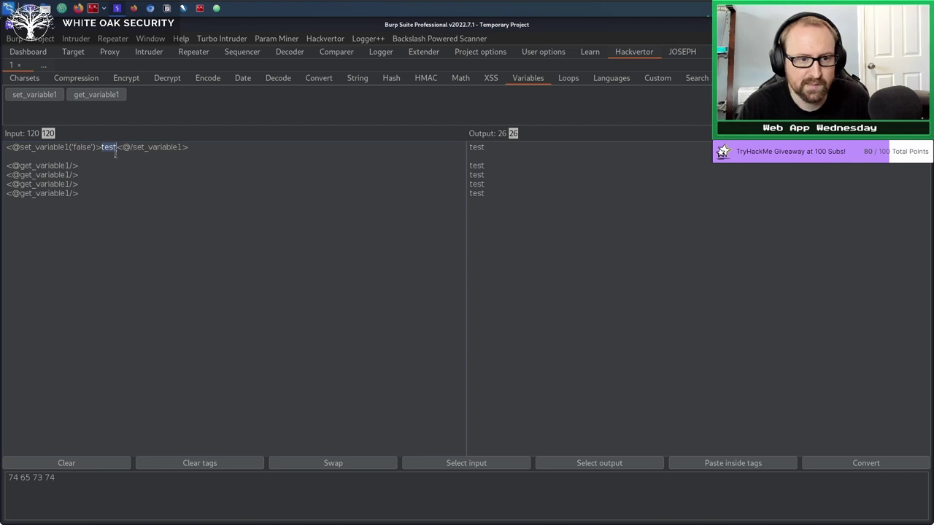
{"action": "left_click_drag", "start_coordinate": [97, 185], "coordinate": [9, 167]}
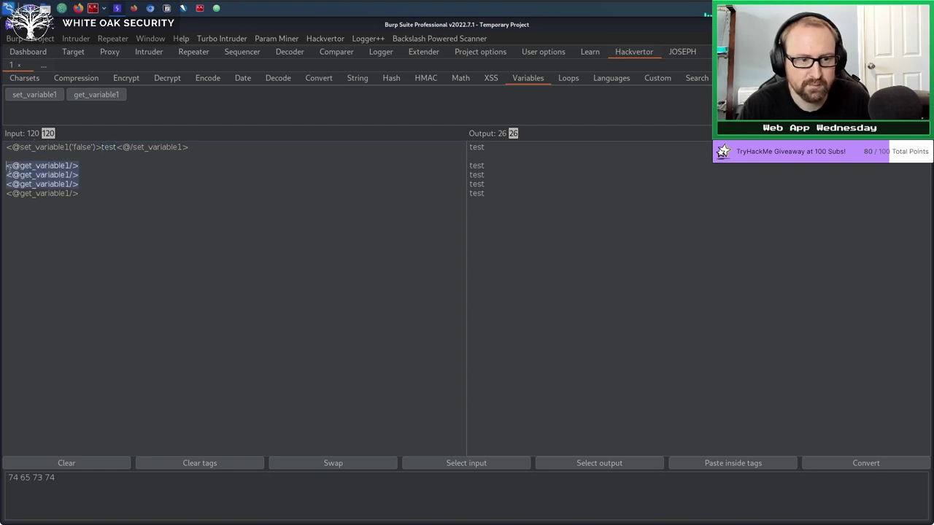
{"action": "left_click", "coordinate": [102, 201]}
Browse the Loops and Languages tags, clear the input and insert a python tag.
{"action": "left_click", "coordinate": [574, 82]}
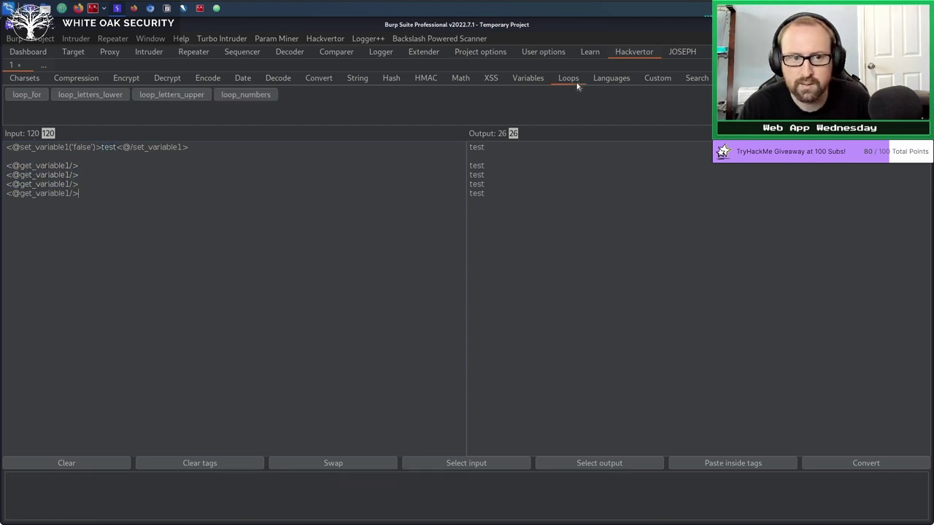
{"action": "left_click", "coordinate": [616, 86]}
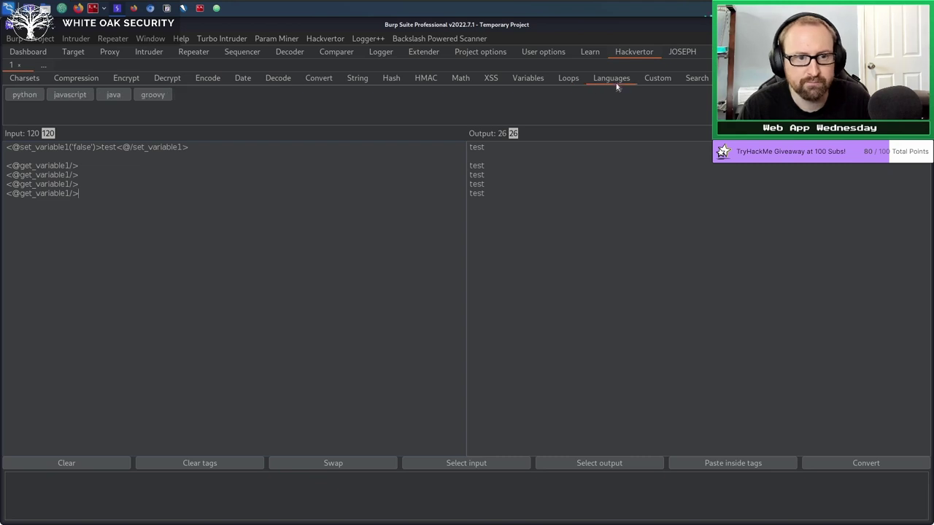
{"action": "key", "text": "shift+Up"}
{"action": "key", "text": "shift+Up"}
{"action": "key", "text": "shift+Up"}
{"action": "key", "text": "shift+Up"}
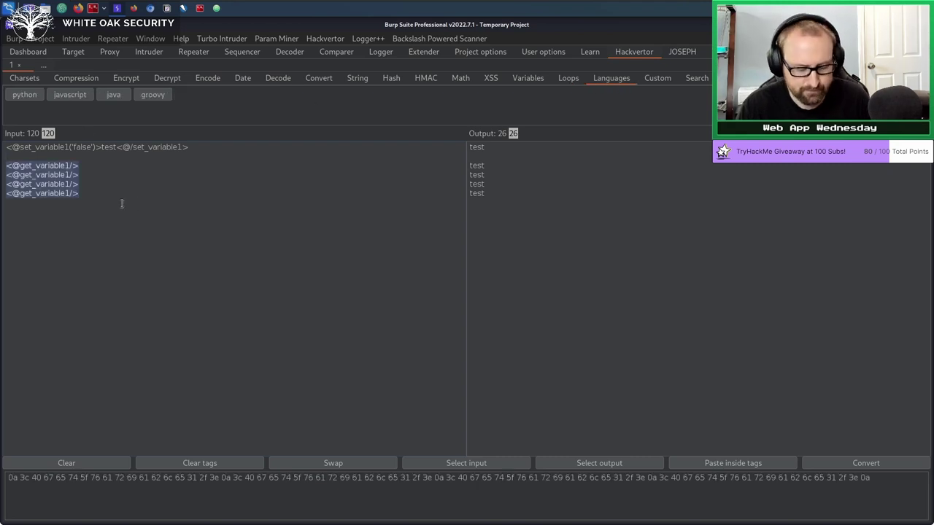
{"action": "key", "text": "shift+Up"}
{"action": "key", "text": "shift+Up"}
{"action": "key", "text": "BackSpace"}
{"action": "left_click", "coordinate": [36, 94]}
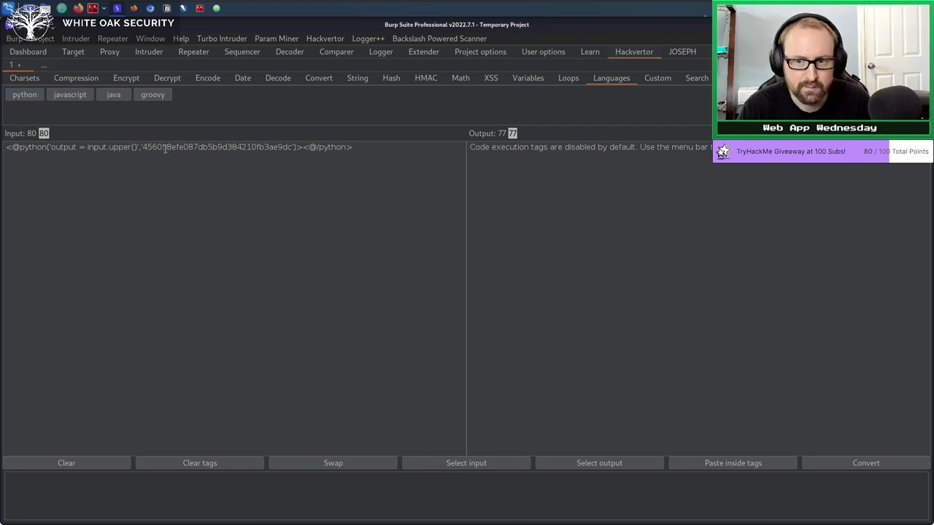
Examine the python tag's output = input.upper() code, whose output reports code execution disabled.
{"action": "left_click_drag", "start_coordinate": [401, 154], "coordinate": [2, 116]}
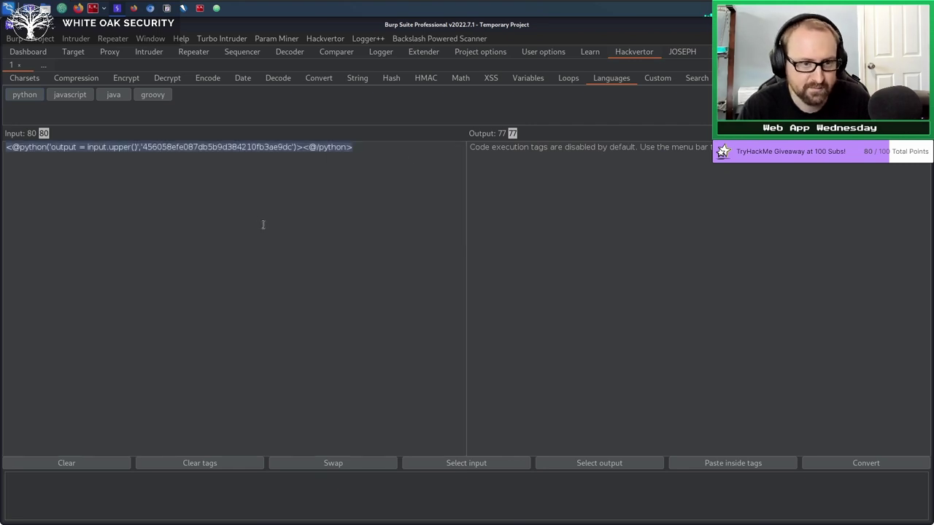
{"action": "left_click", "coordinate": [179, 175]}
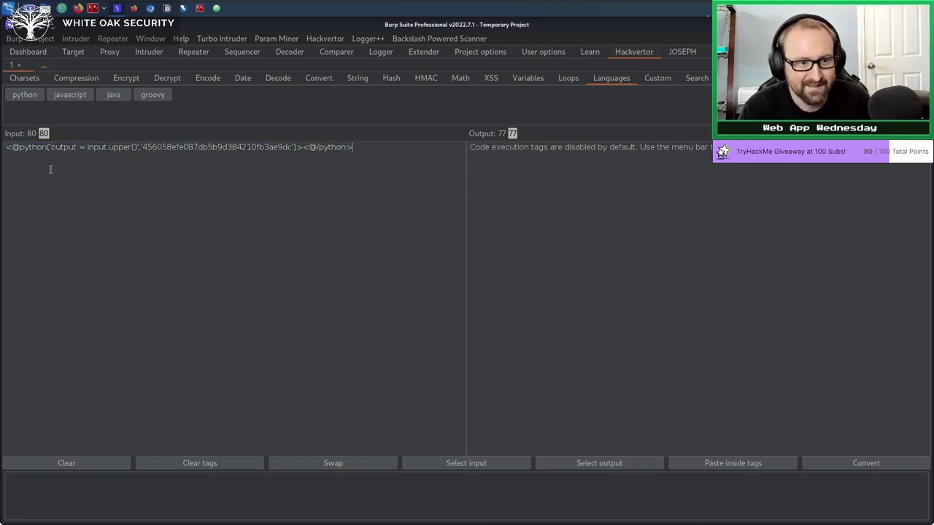
{"action": "left_click_drag", "start_coordinate": [53, 149], "coordinate": [138, 149]}
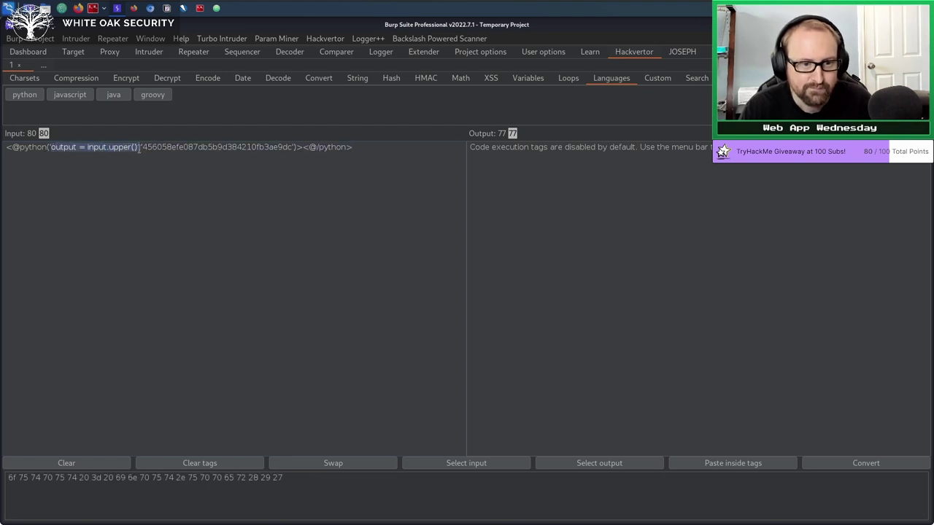
{"action": "left_click", "coordinate": [151, 189]}
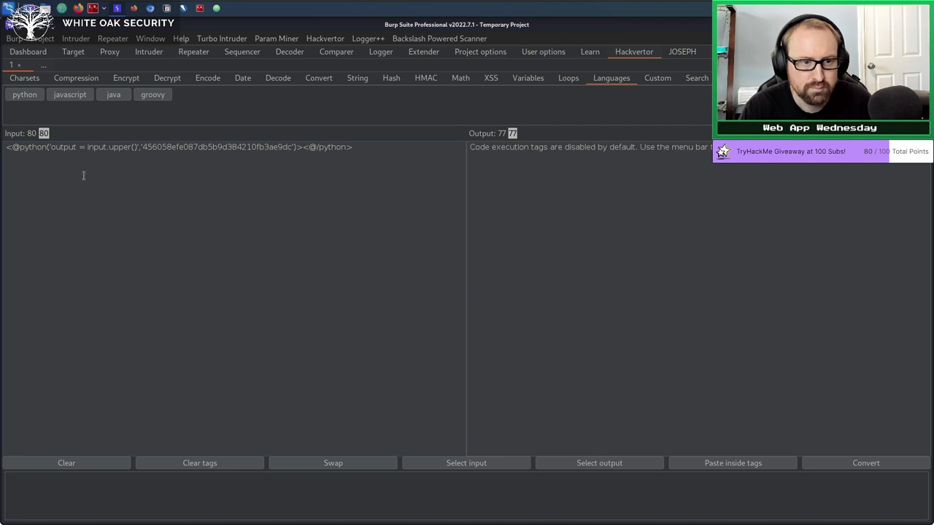
{"action": "double_click", "coordinate": [58, 149]}
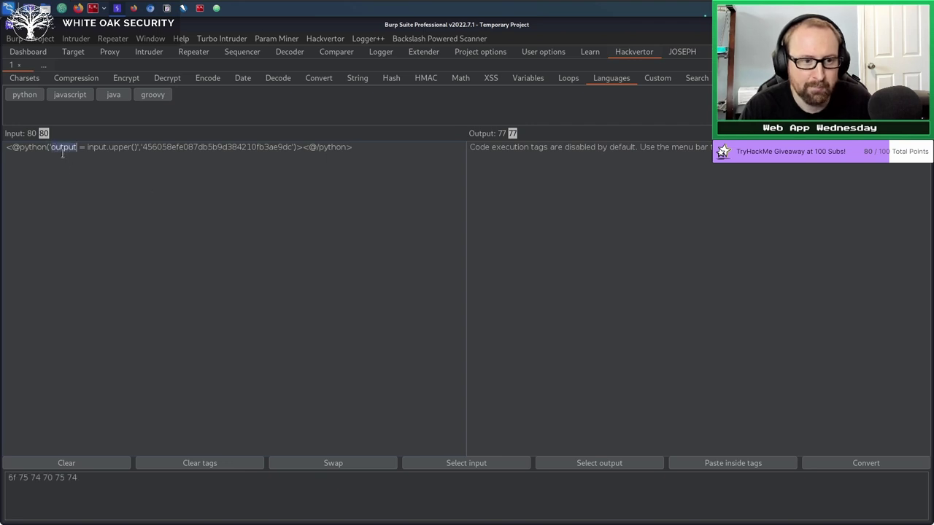
{"action": "double_click", "coordinate": [91, 148]}
{"action": "left_click", "coordinate": [109, 156]}
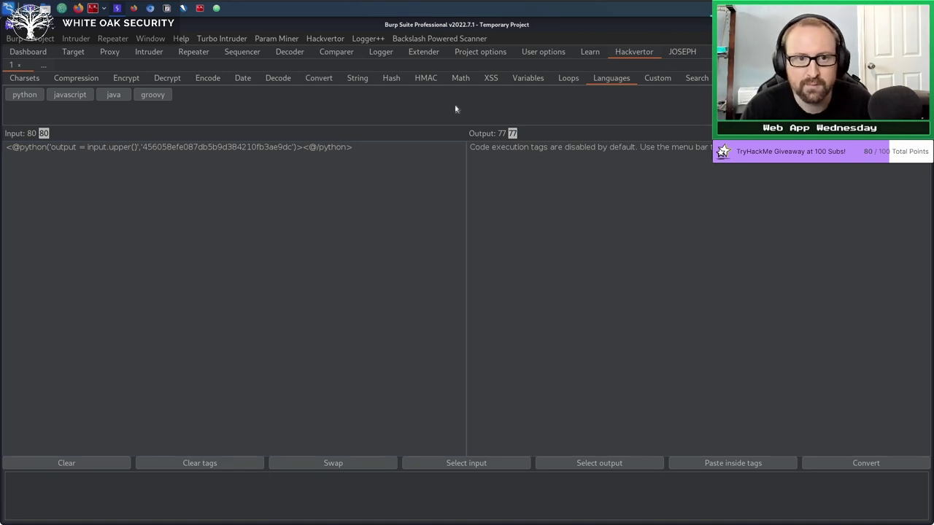
Enable 'Allow code execution tags' in the Hackvertor menu and remove the python tag's trailing space.
{"action": "left_click", "coordinate": [328, 40]}
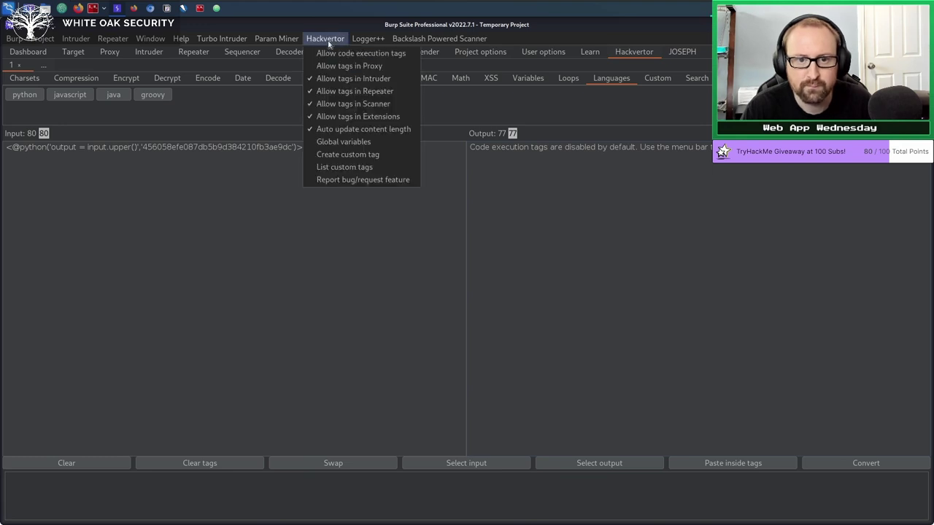
{"action": "left_click", "coordinate": [340, 54]}
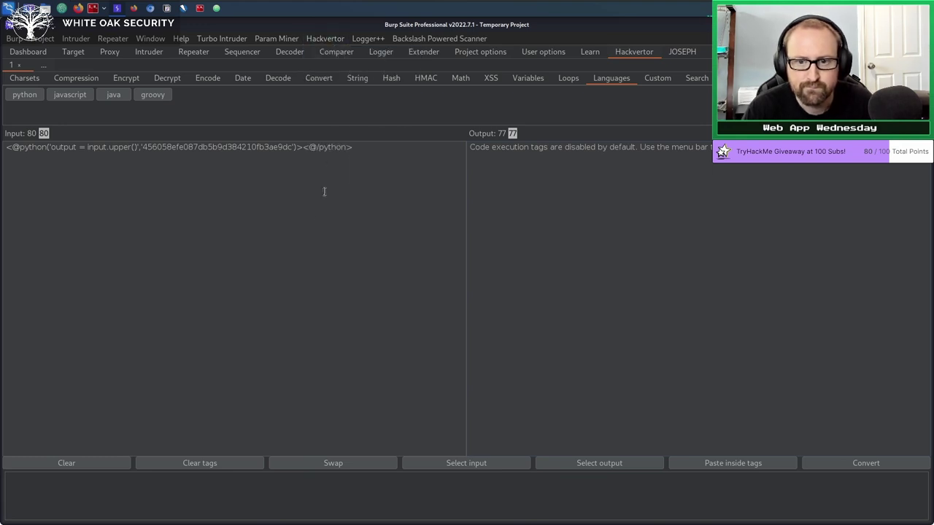
{"action": "left_click", "coordinate": [348, 151]}
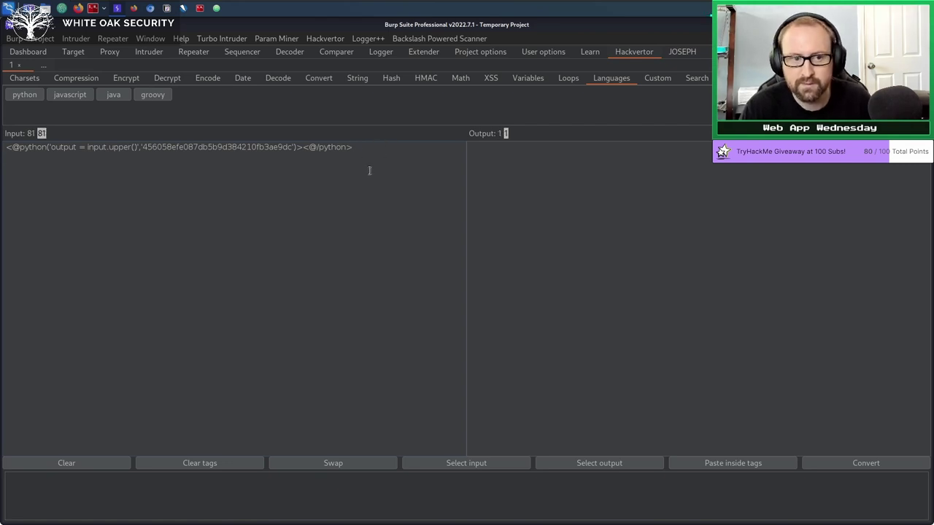
{"action": "key", "text": "BackSpace"}
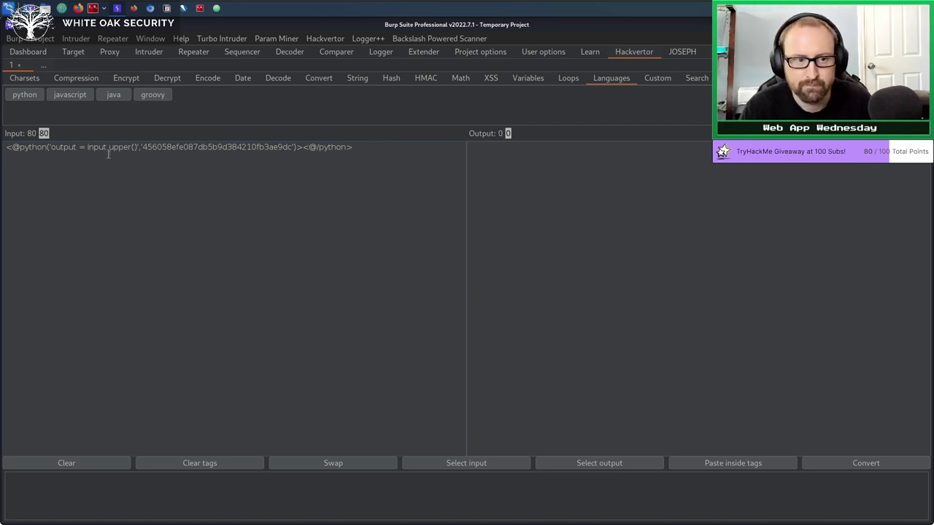
Toggle the code execution tags setting again and browse the Custom and Search tags.
{"action": "left_click", "coordinate": [325, 38]}
{"action": "left_click", "coordinate": [349, 59]}
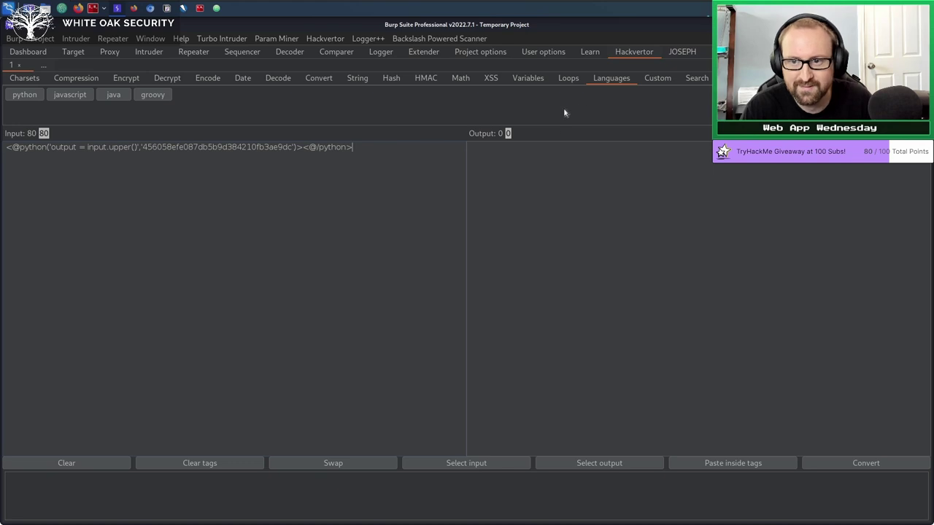
{"action": "left_click", "coordinate": [655, 81]}
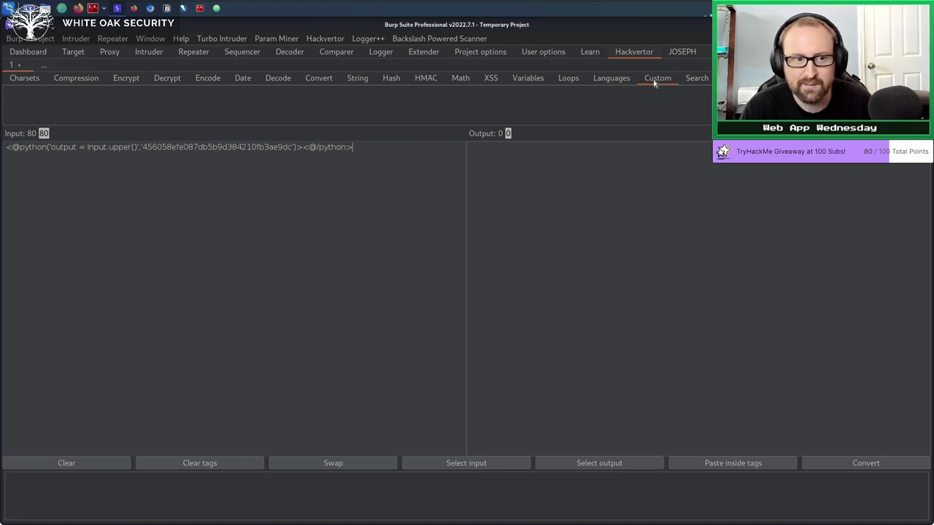
{"action": "left_click", "coordinate": [697, 79]}
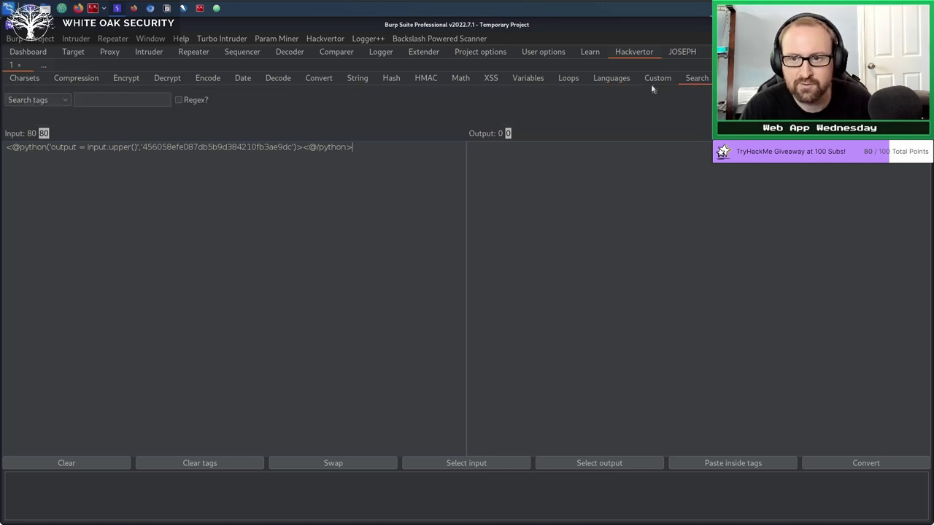
Delete the python tag, leaving the input and output empty.
{"action": "left_click", "coordinate": [379, 156]}
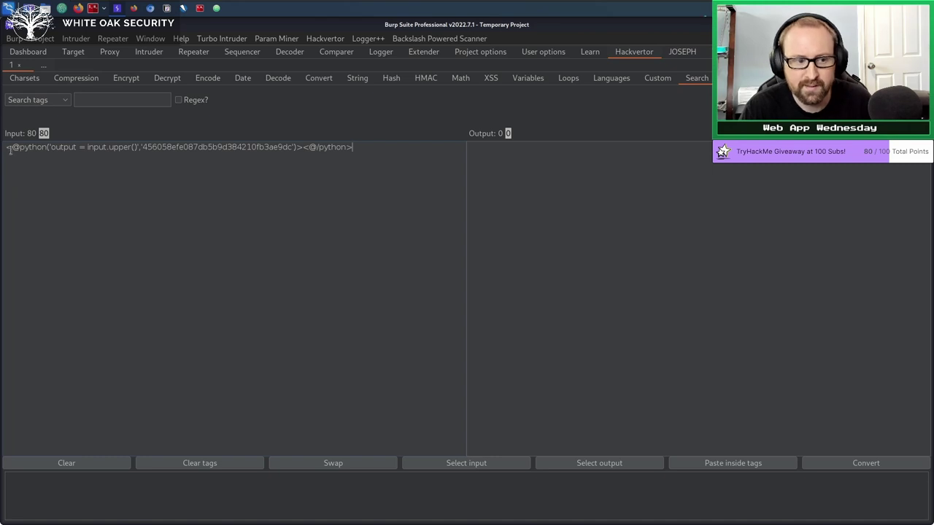
{"action": "key", "text": "ctrl+a"}
{"action": "key", "text": "BackSpace"}
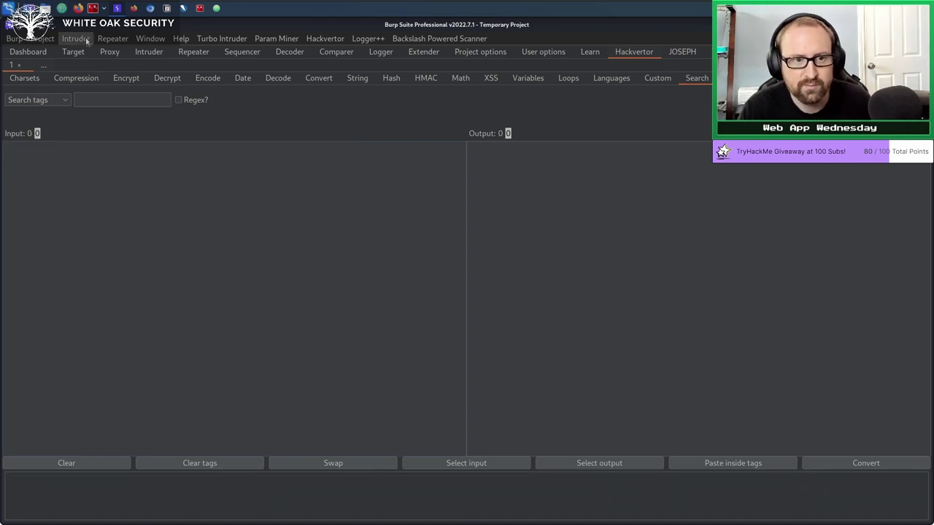
Load the Repeater POST /login request into the Request pane's Hackvertor tab.
{"action": "left_click", "coordinate": [199, 53]}
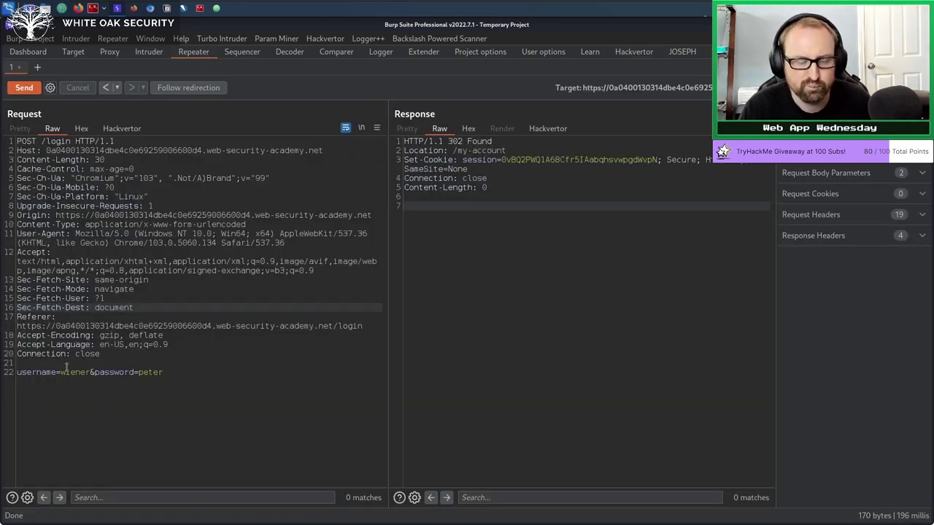
{"action": "left_click", "coordinate": [122, 129]}
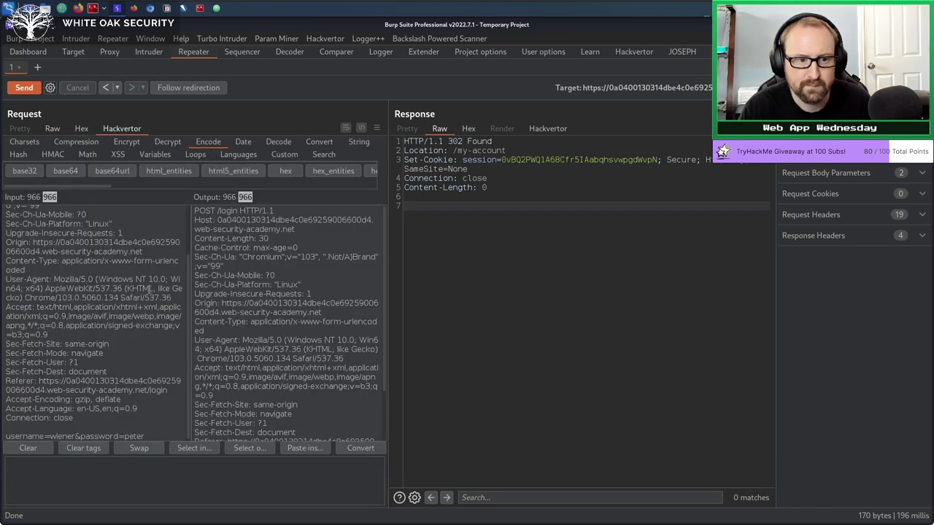
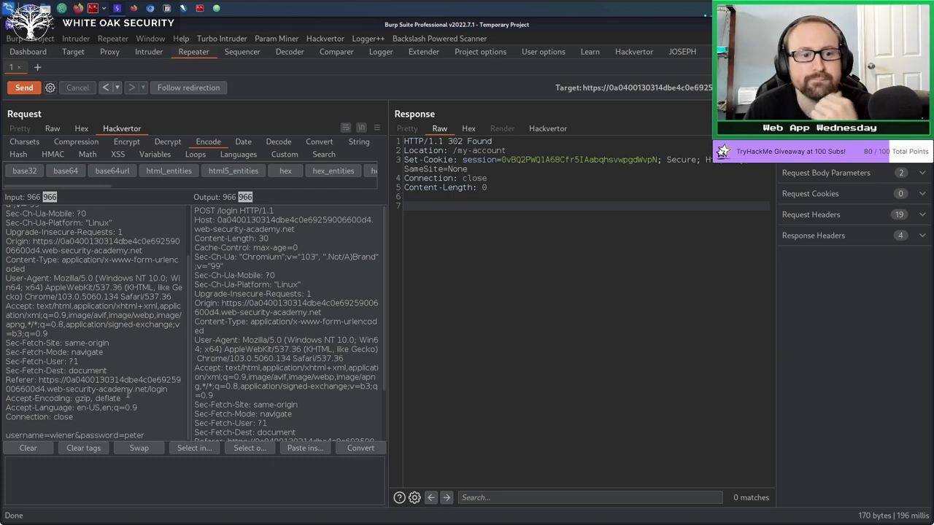
Select 'wiener' in the username parameter so Hackvertor shows it as hex 77 69 65 6e 65 72.
{"action": "double_click", "coordinate": [59, 435]}
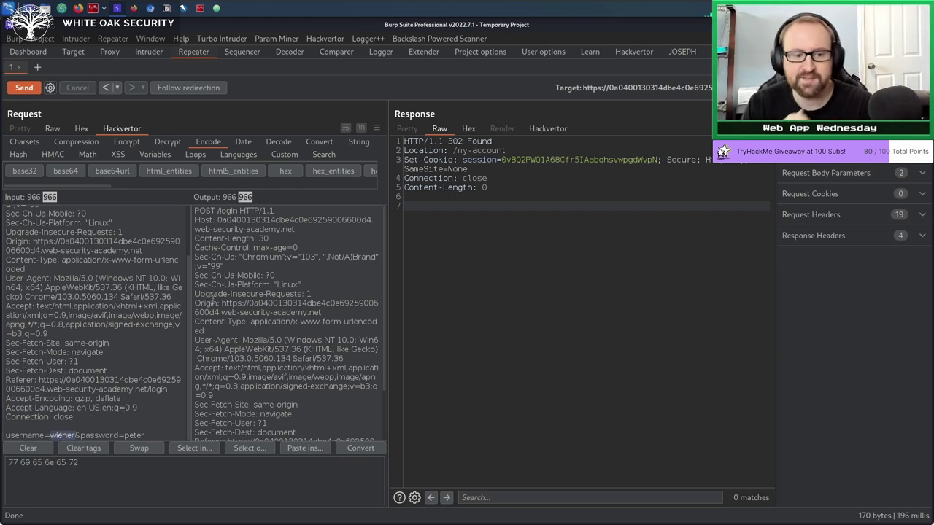
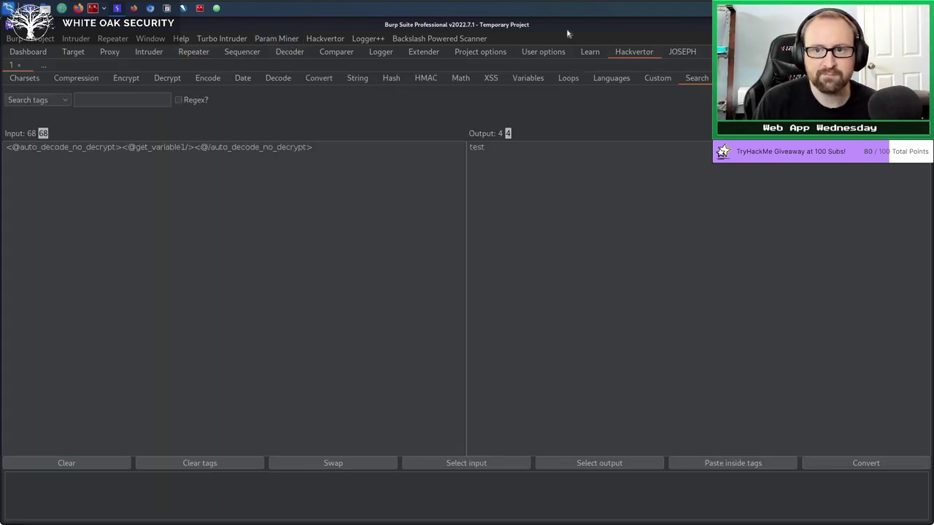
Select all of the Hackvertor input, then switch to the empty Decoder tool.
{"action": "key", "text": "ctrl+a"}
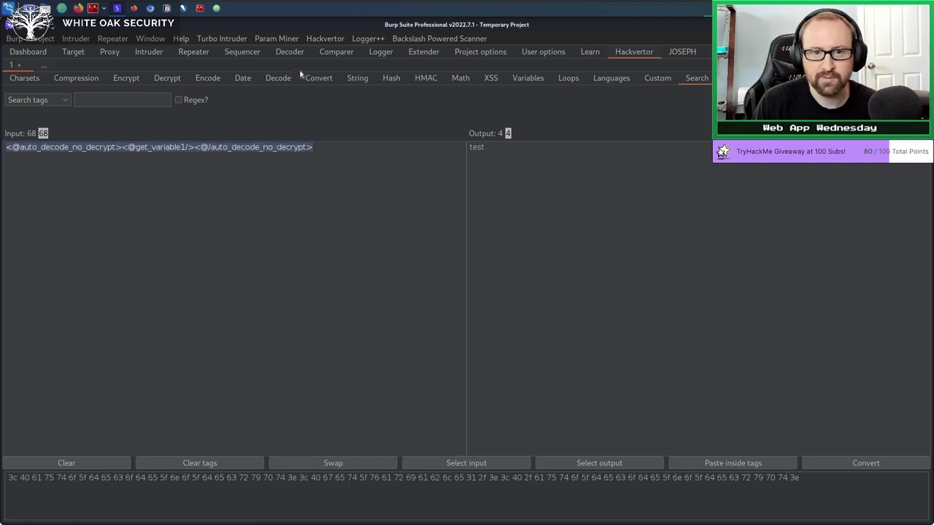
{"action": "left_click", "coordinate": [286, 55]}
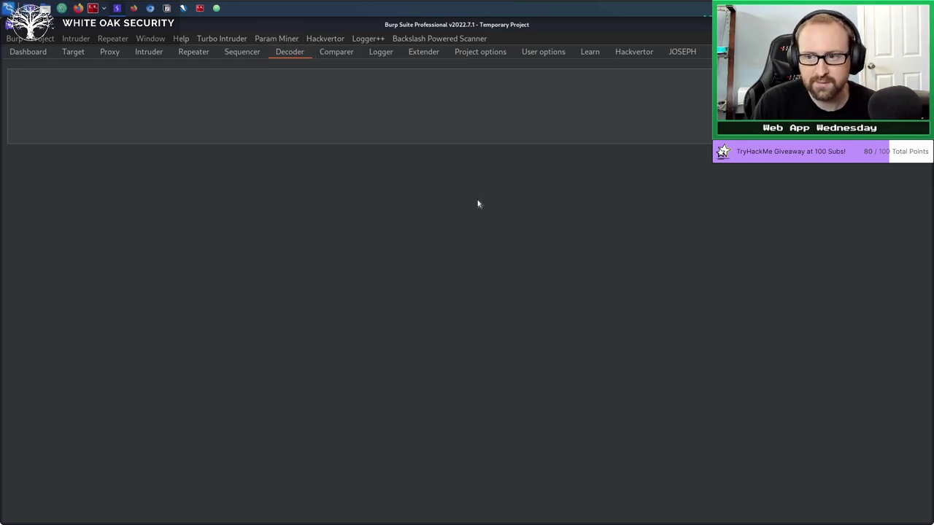
Switch back to Hackvertor, where the get_variable1 tag still converts to 'test'.
{"action": "left_click", "coordinate": [634, 52]}
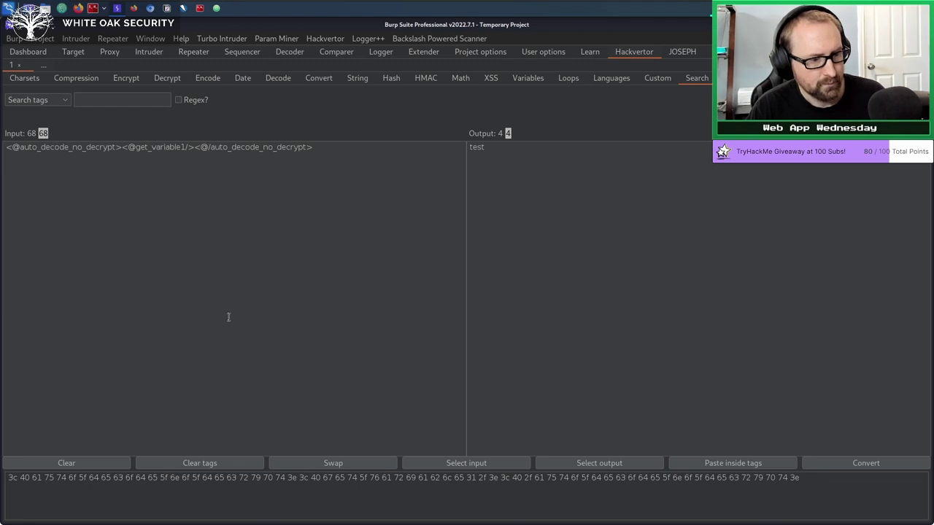
Review the Proxy listener options, then bring up the Extender's BApp Store list.
{"action": "left_click", "coordinate": [112, 40]}
{"action": "left_click", "coordinate": [114, 53]}
{"action": "left_click", "coordinate": [114, 53]}
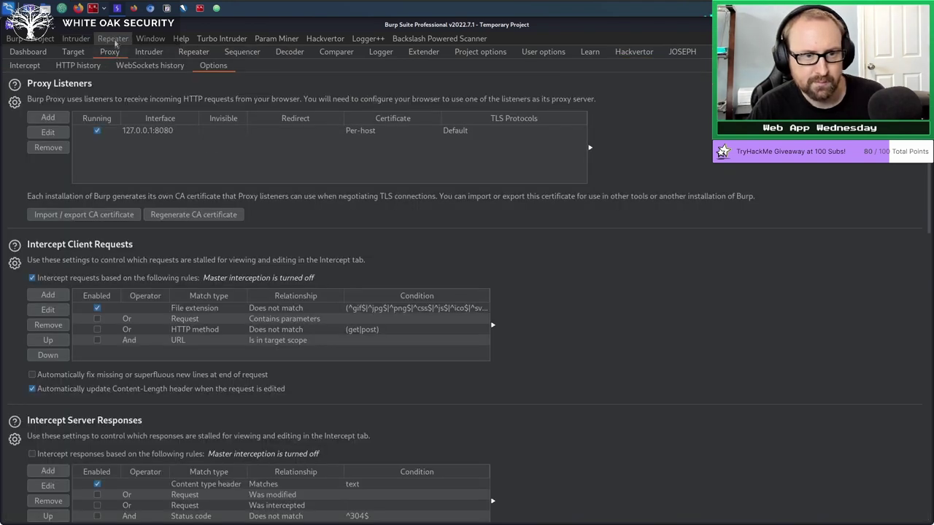
{"action": "left_click", "coordinate": [113, 40]}
{"action": "left_click", "coordinate": [113, 40]}
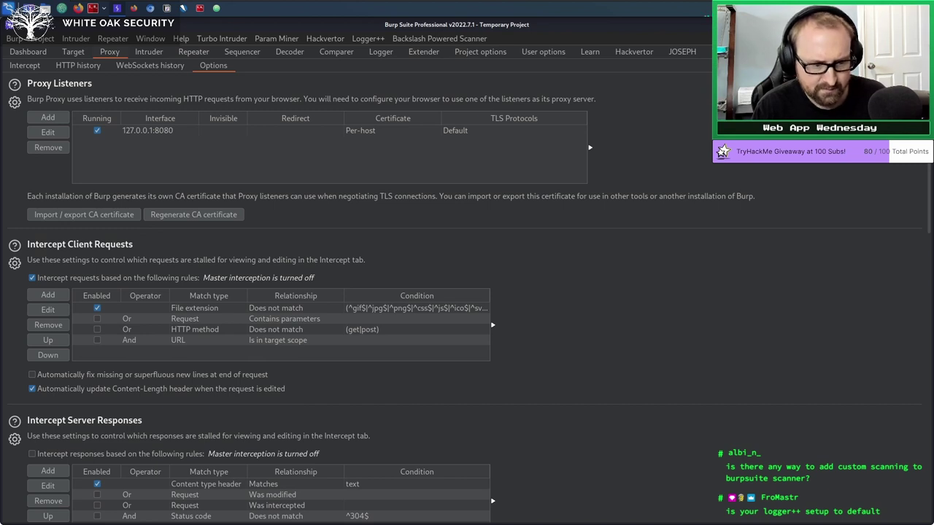
{"action": "left_click", "coordinate": [422, 52]}
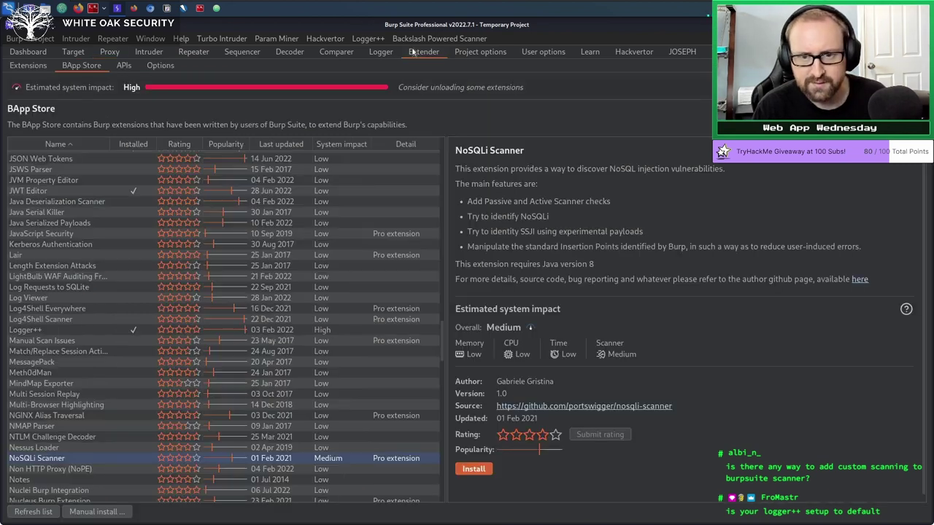
Scroll to the top of the BApp Store list and reverse-sort extensions by name.
{"action": "scroll", "coordinate": [55, 258], "scroll_direction": "up", "scroll_amount": 20}
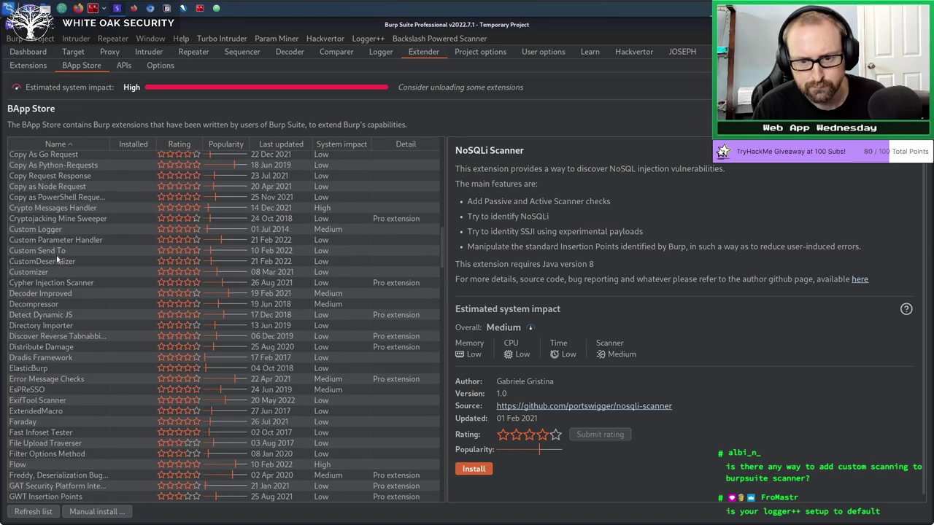
{"action": "scroll", "coordinate": [62, 257], "scroll_direction": "up", "scroll_amount": 10}
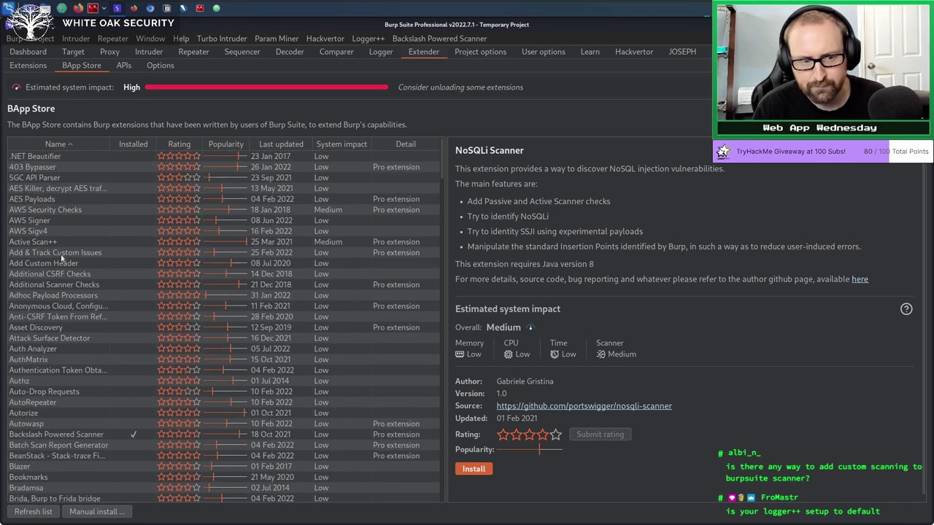
{"action": "left_click", "coordinate": [63, 145]}
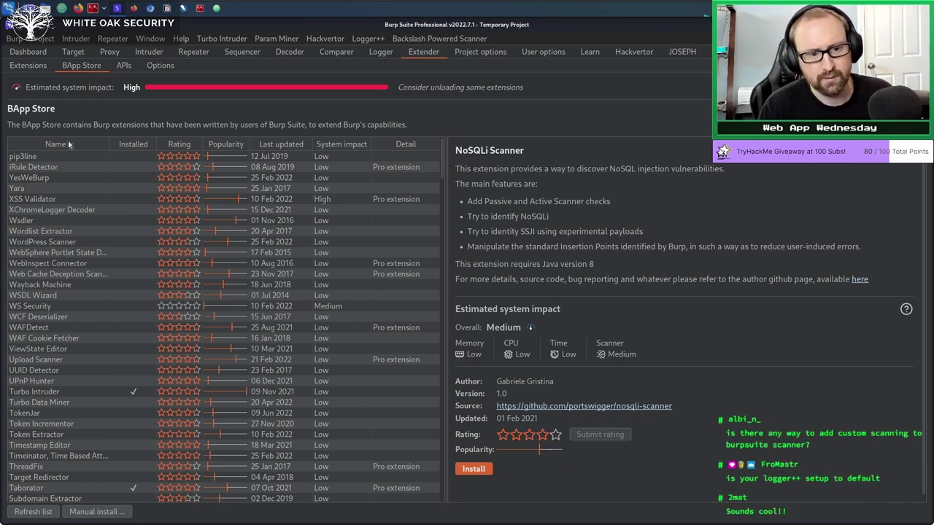
Browse through the extensions, then sort the list by popularity.
{"action": "scroll", "coordinate": [111, 337], "scroll_direction": "down", "scroll_amount": 15}
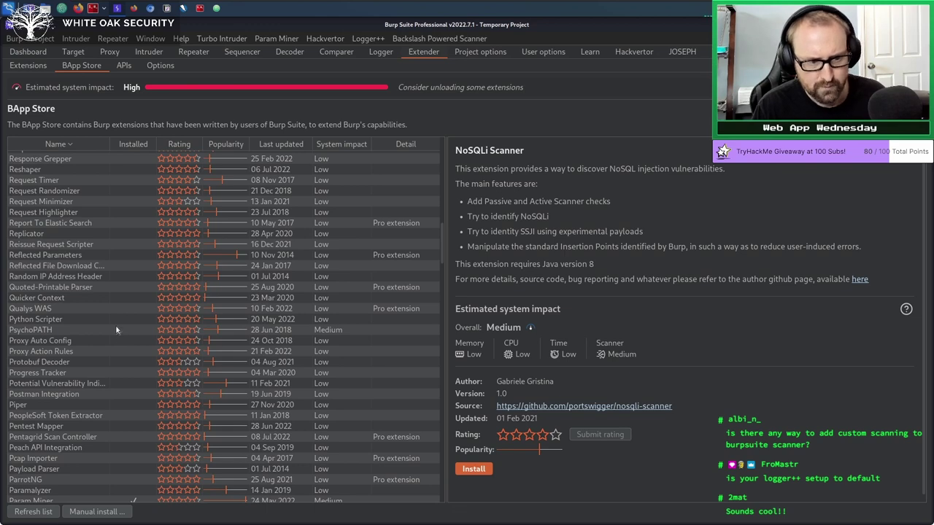
{"action": "scroll", "coordinate": [115, 325], "scroll_direction": "down", "scroll_amount": 15}
{"action": "scroll", "coordinate": [75, 413], "scroll_direction": "down", "scroll_amount": 8}
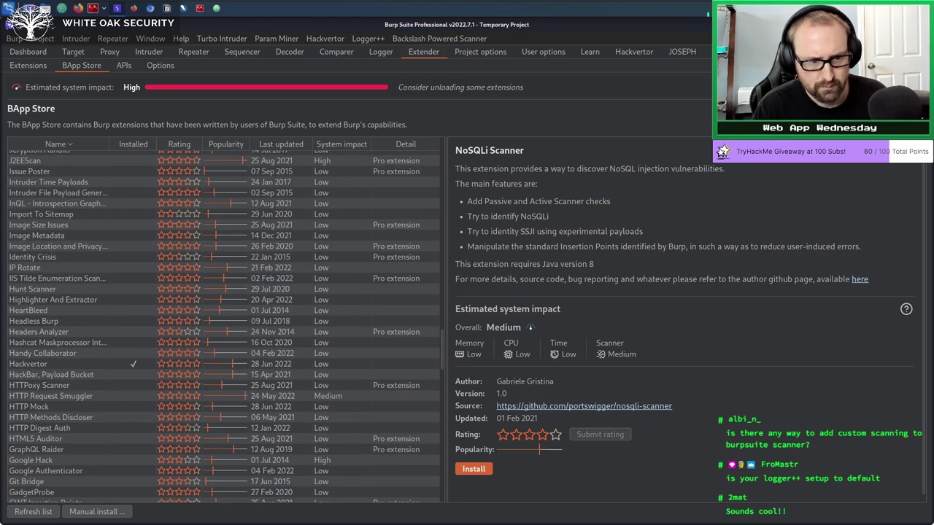
{"action": "scroll", "coordinate": [29, 270], "scroll_direction": "up", "scroll_amount": 7}
{"action": "scroll", "coordinate": [29, 270], "scroll_direction": "up", "scroll_amount": 6}
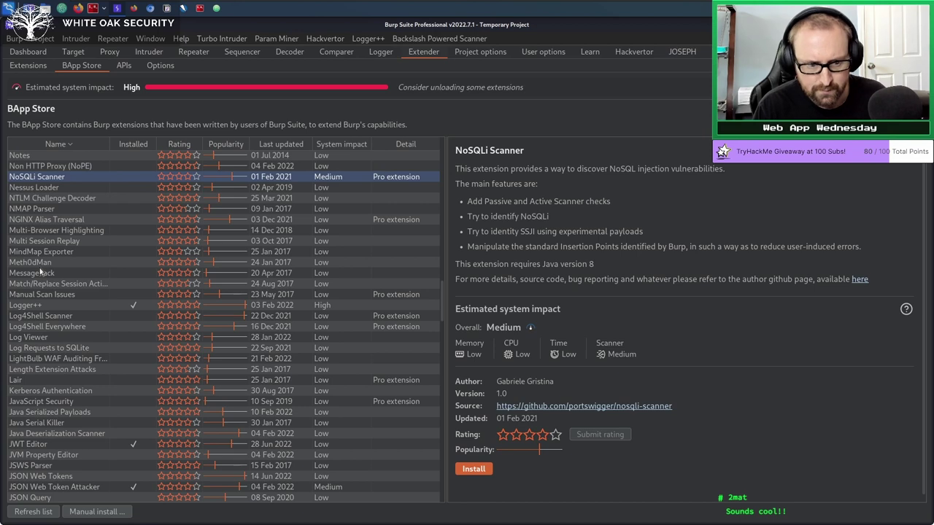
{"action": "scroll", "coordinate": [39, 268], "scroll_direction": "down", "scroll_amount": 15}
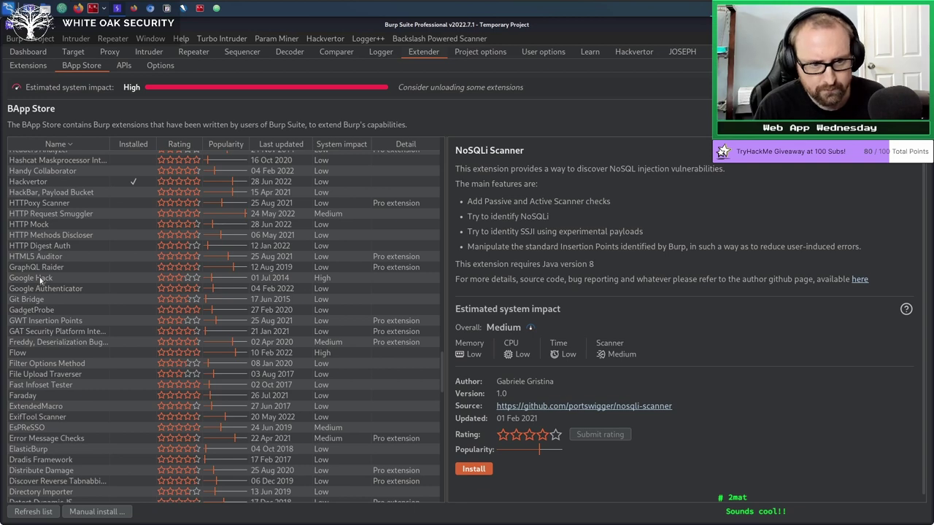
{"action": "scroll", "coordinate": [41, 279], "scroll_direction": "down", "scroll_amount": 2}
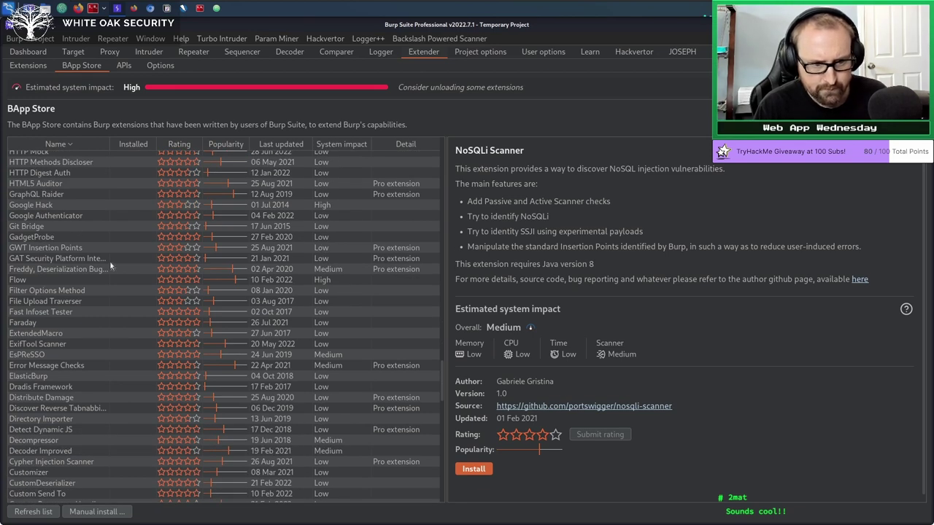
{"action": "left_click", "coordinate": [227, 143]}
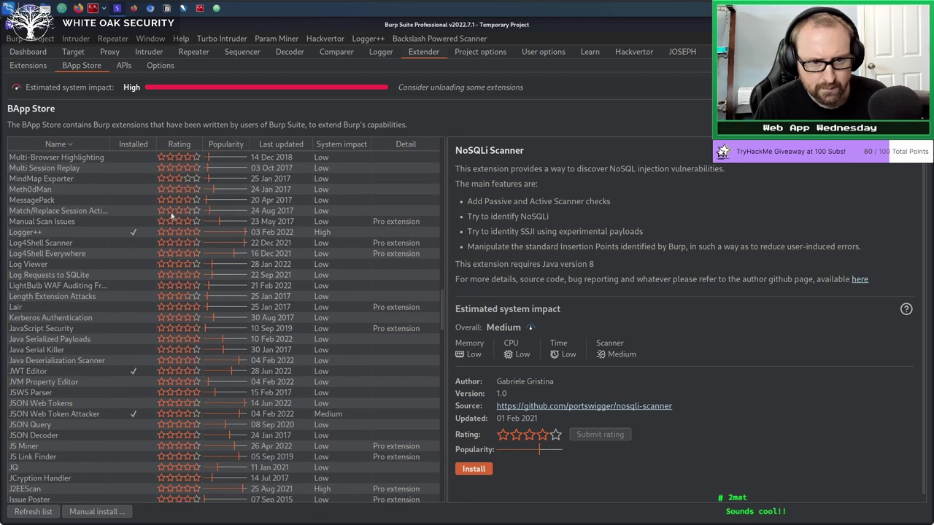
Reverse the popularity sort and view the Bypass WAF extension's details.
{"action": "left_click", "coordinate": [230, 144]}
{"action": "scroll", "coordinate": [219, 216], "scroll_direction": "down", "scroll_amount": 10}
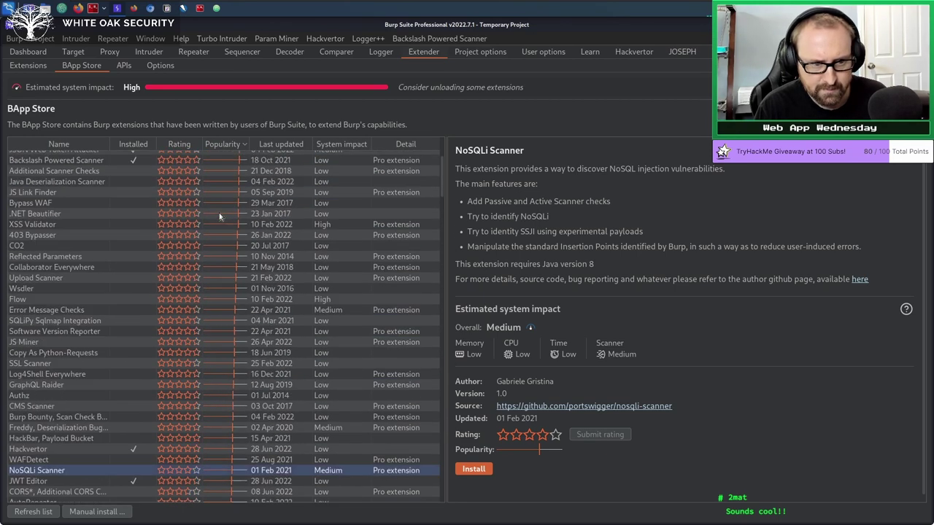
{"action": "scroll", "coordinate": [219, 216], "scroll_direction": "up", "scroll_amount": 4}
{"action": "left_click", "coordinate": [95, 349]}
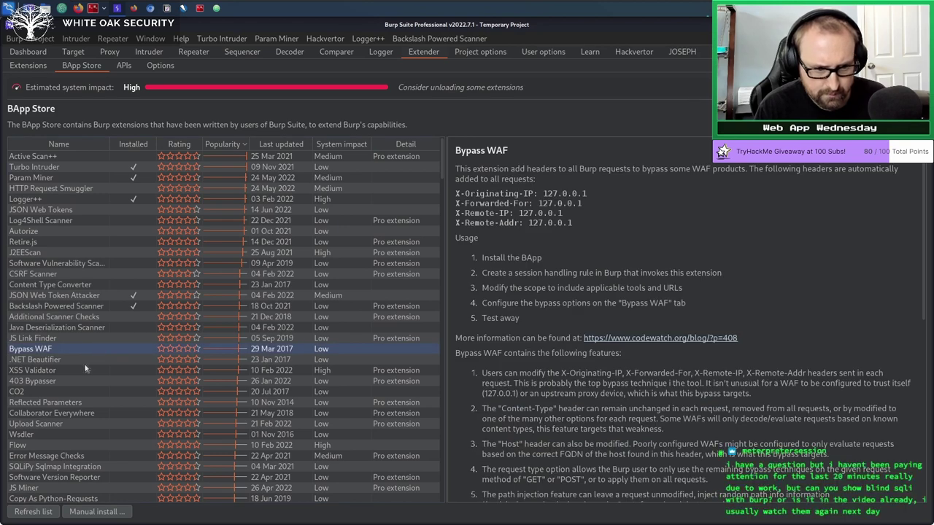
Scroll down through the whole list, then sort the extensions alphabetically by name.
{"action": "scroll", "coordinate": [81, 375], "scroll_direction": "down", "scroll_amount": 1}
{"action": "scroll", "coordinate": [79, 375], "scroll_direction": "down", "scroll_amount": 2}
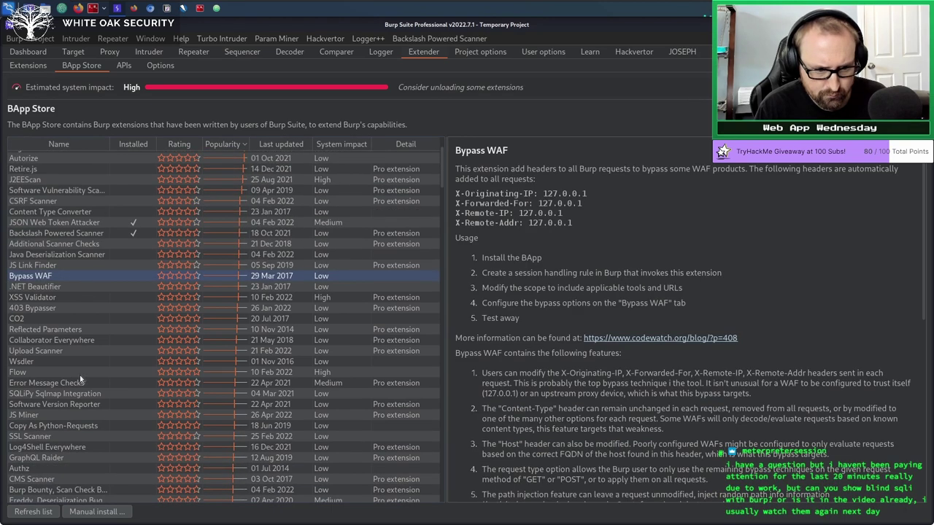
{"action": "scroll", "coordinate": [80, 375], "scroll_direction": "down", "scroll_amount": 1}
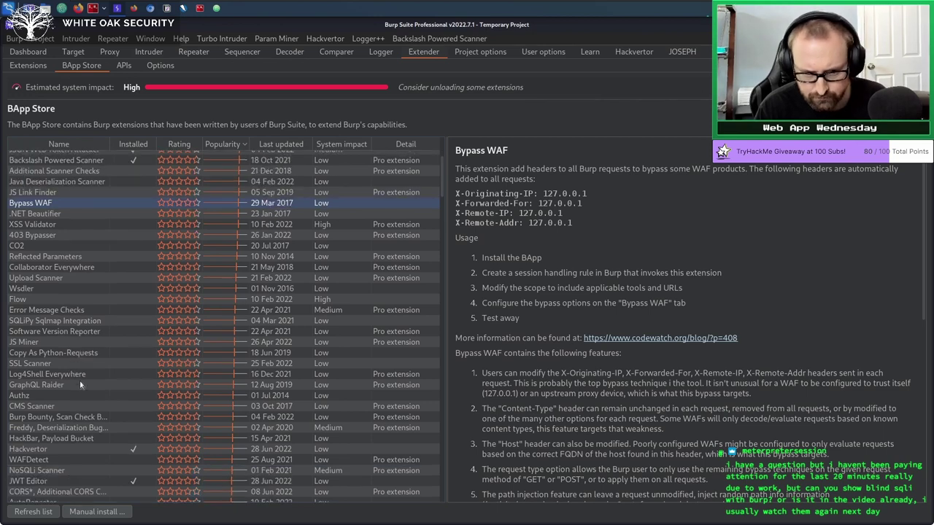
{"action": "scroll", "coordinate": [80, 385], "scroll_direction": "down", "scroll_amount": 2}
{"action": "scroll", "coordinate": [80, 385], "scroll_direction": "down", "scroll_amount": 1}
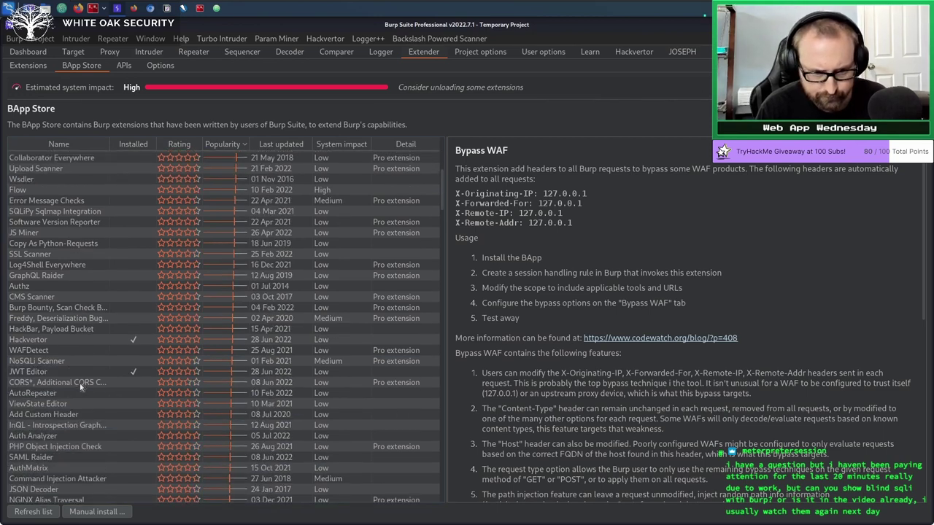
{"action": "scroll", "coordinate": [80, 387], "scroll_direction": "down", "scroll_amount": 1}
{"action": "scroll", "coordinate": [81, 387], "scroll_direction": "down", "scroll_amount": 1}
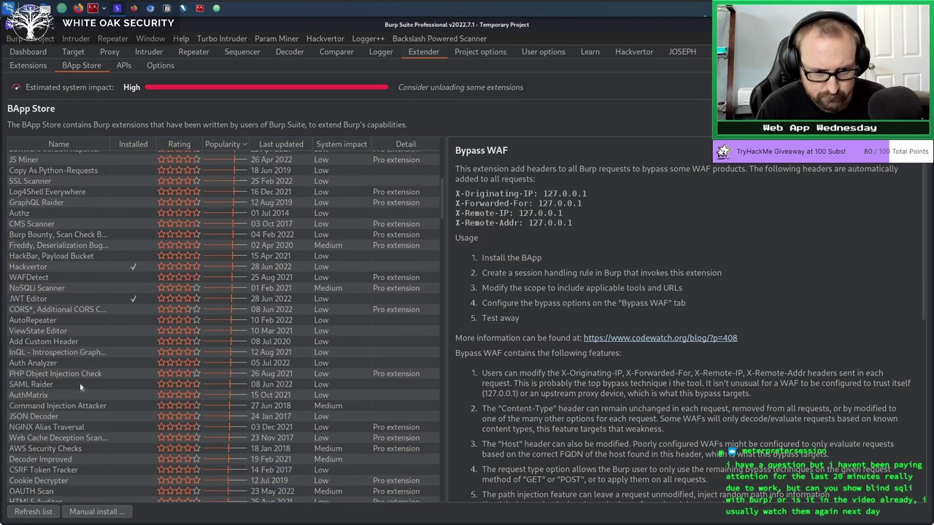
{"action": "scroll", "coordinate": [79, 383], "scroll_direction": "down", "scroll_amount": 1}
{"action": "scroll", "coordinate": [79, 383], "scroll_direction": "down", "scroll_amount": 1}
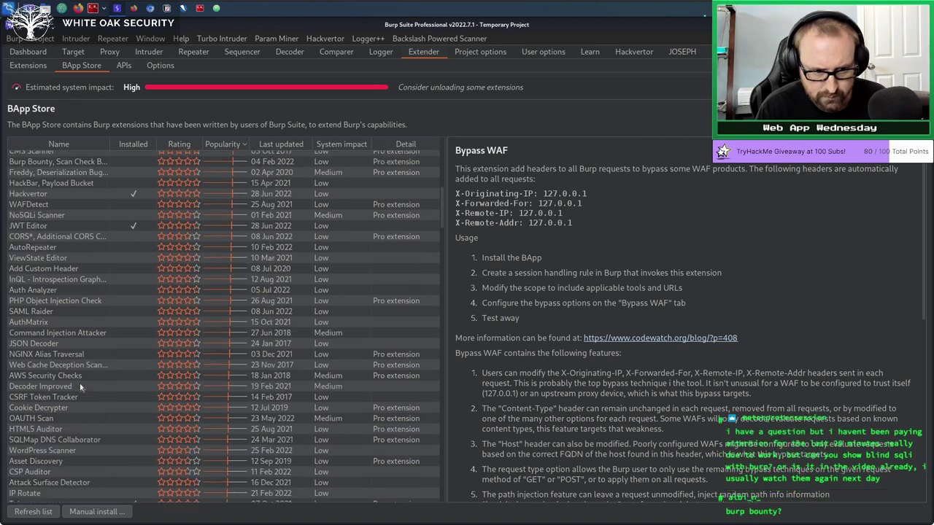
{"action": "scroll", "coordinate": [80, 383], "scroll_direction": "down", "scroll_amount": 1}
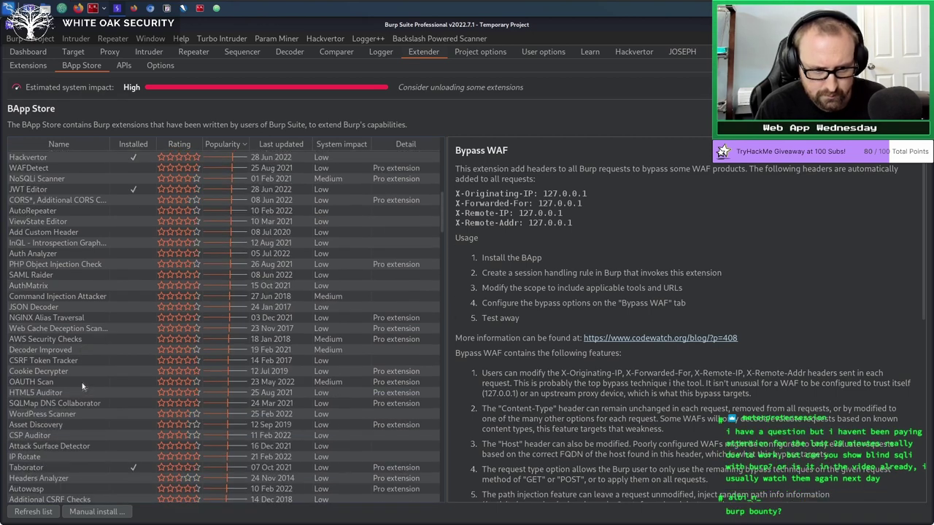
{"action": "scroll", "coordinate": [82, 386], "scroll_direction": "down", "scroll_amount": 1}
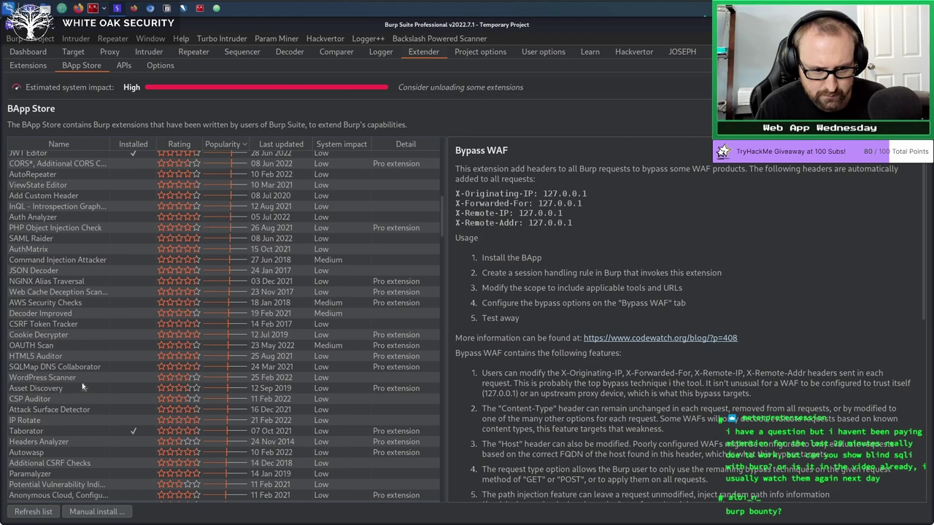
{"action": "scroll", "coordinate": [82, 386], "scroll_direction": "down", "scroll_amount": 1}
{"action": "scroll", "coordinate": [82, 386], "scroll_direction": "down", "scroll_amount": 1}
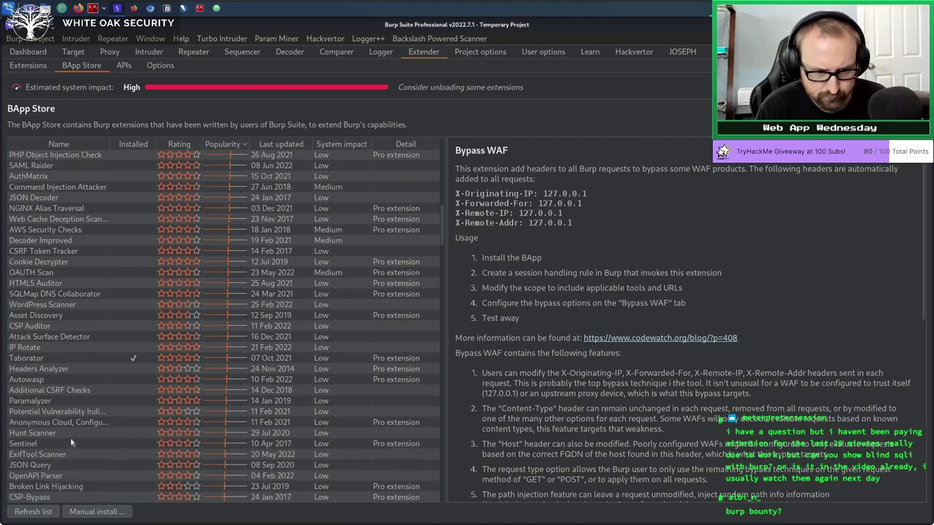
{"action": "scroll", "coordinate": [71, 438], "scroll_direction": "down", "scroll_amount": 1}
{"action": "scroll", "coordinate": [83, 421], "scroll_direction": "down", "scroll_amount": 2}
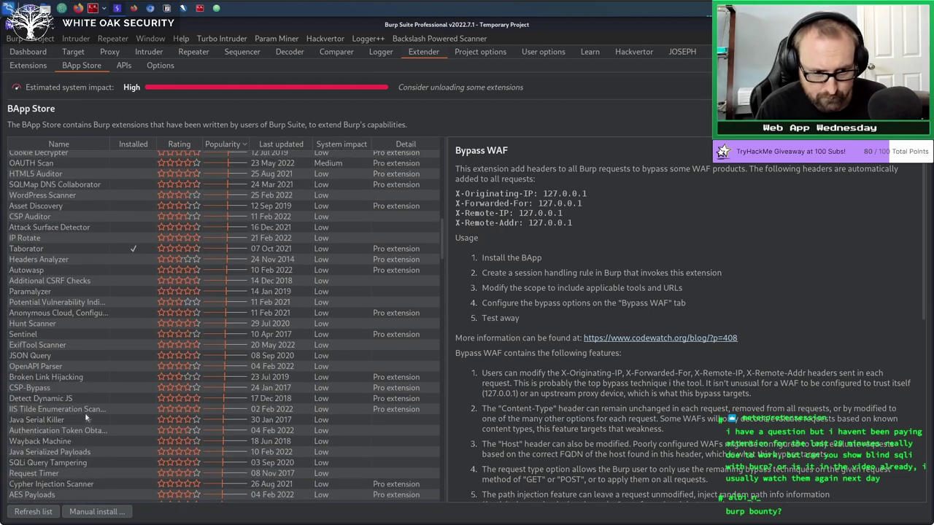
{"action": "scroll", "coordinate": [85, 413], "scroll_direction": "down", "scroll_amount": 1}
{"action": "scroll", "coordinate": [86, 416], "scroll_direction": "down", "scroll_amount": 1}
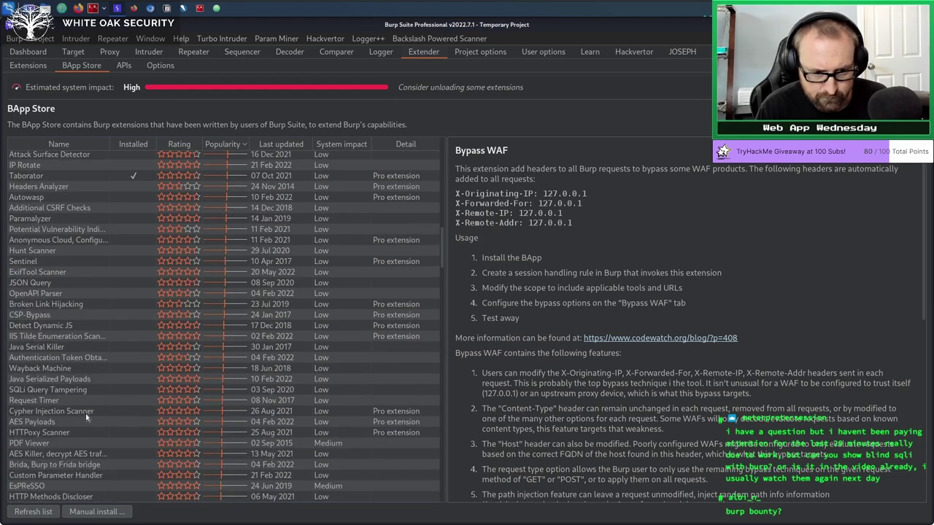
{"action": "scroll", "coordinate": [86, 417], "scroll_direction": "down", "scroll_amount": 1}
{"action": "scroll", "coordinate": [86, 416], "scroll_direction": "down", "scroll_amount": 1}
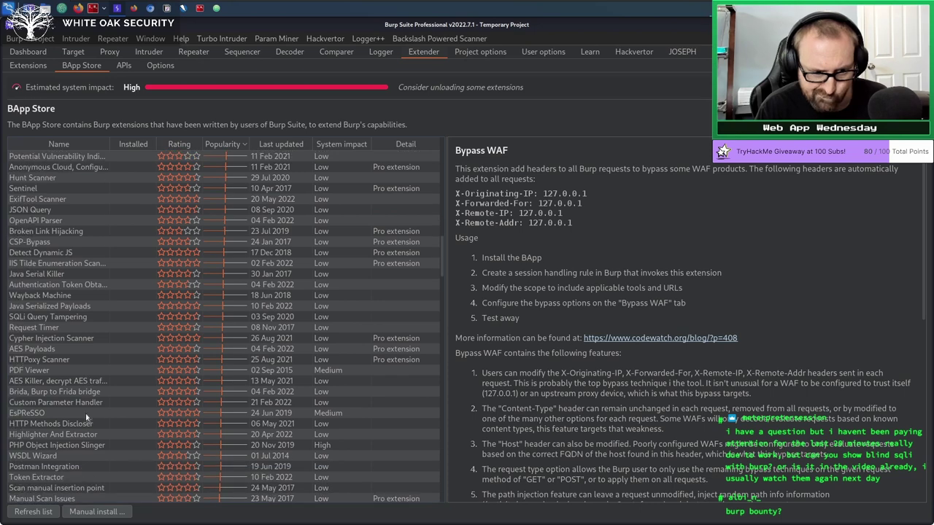
{"action": "scroll", "coordinate": [86, 417], "scroll_direction": "down", "scroll_amount": 1}
{"action": "scroll", "coordinate": [86, 417], "scroll_direction": "down", "scroll_amount": 1}
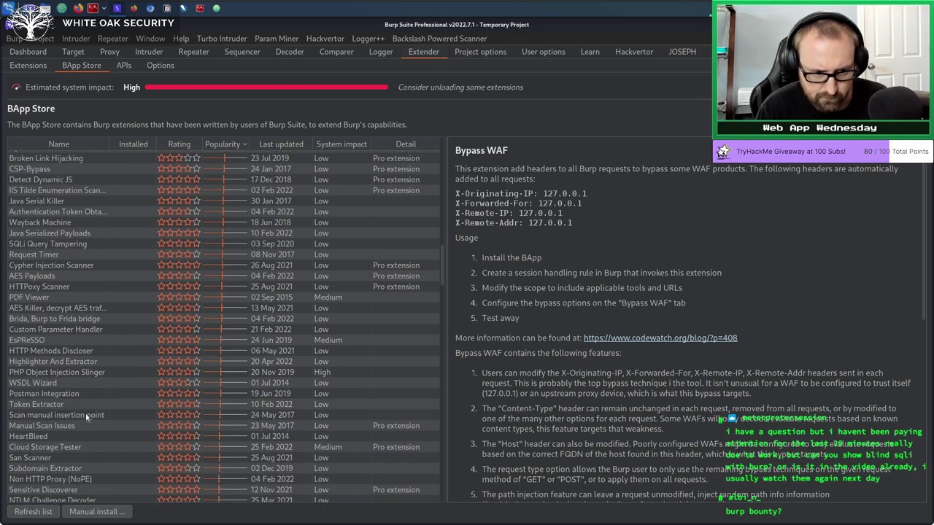
{"action": "scroll", "coordinate": [87, 417], "scroll_direction": "down", "scroll_amount": 3}
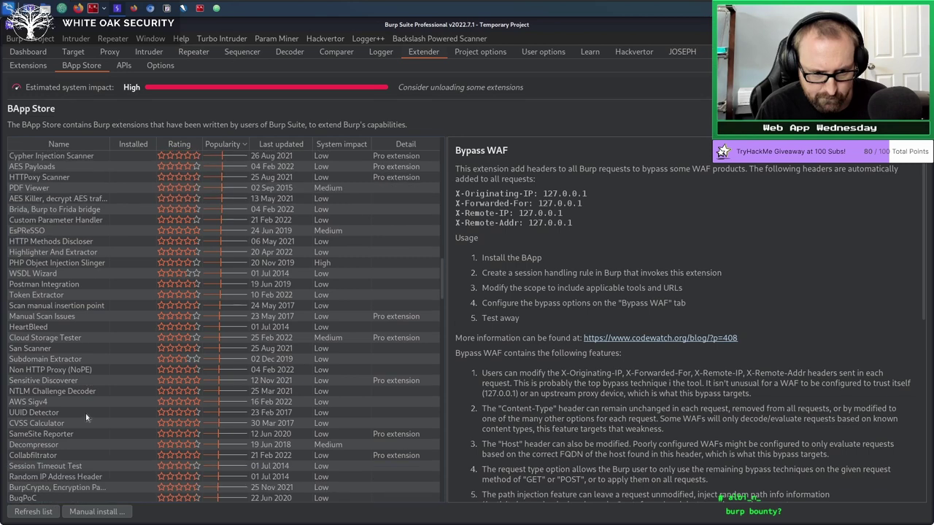
{"action": "scroll", "coordinate": [86, 417], "scroll_direction": "down", "scroll_amount": 1}
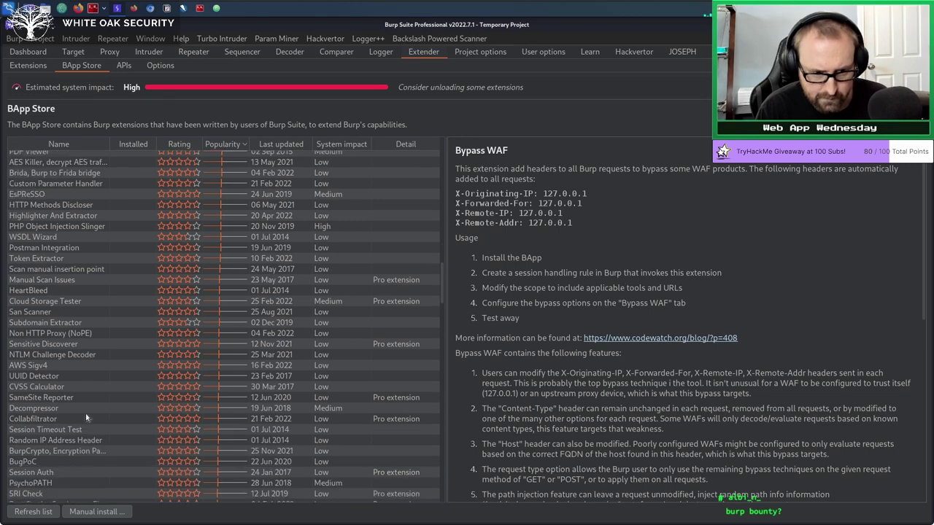
{"action": "scroll", "coordinate": [86, 417], "scroll_direction": "down", "scroll_amount": 2}
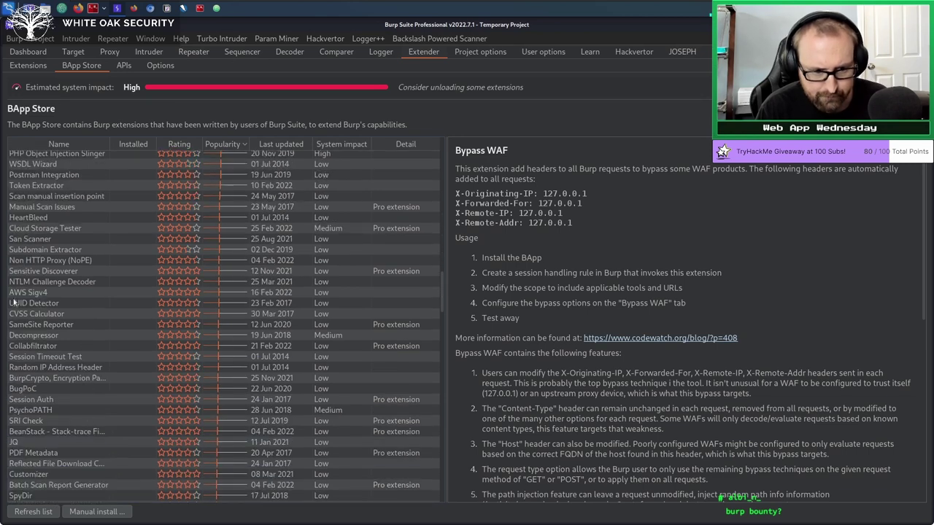
{"action": "left_click", "coordinate": [51, 146]}
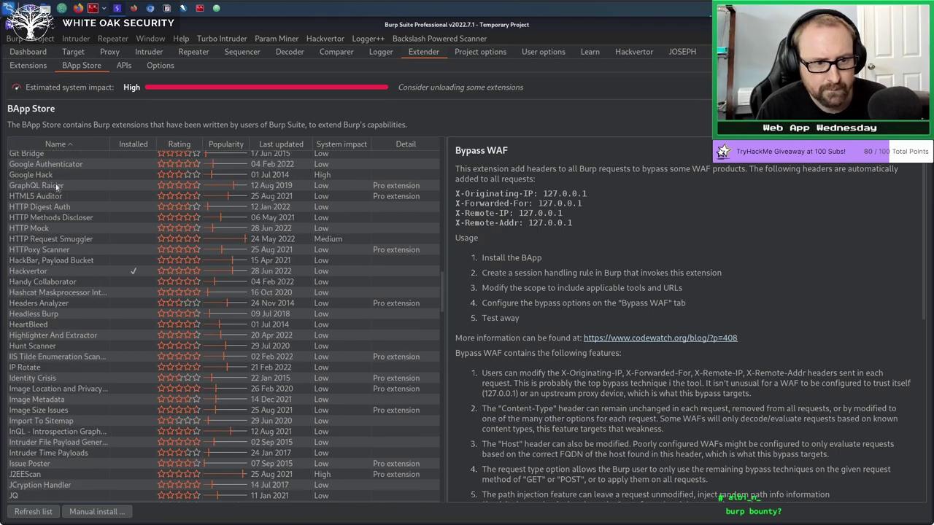
{"action": "scroll", "coordinate": [56, 187], "scroll_direction": "up", "scroll_amount": 5}
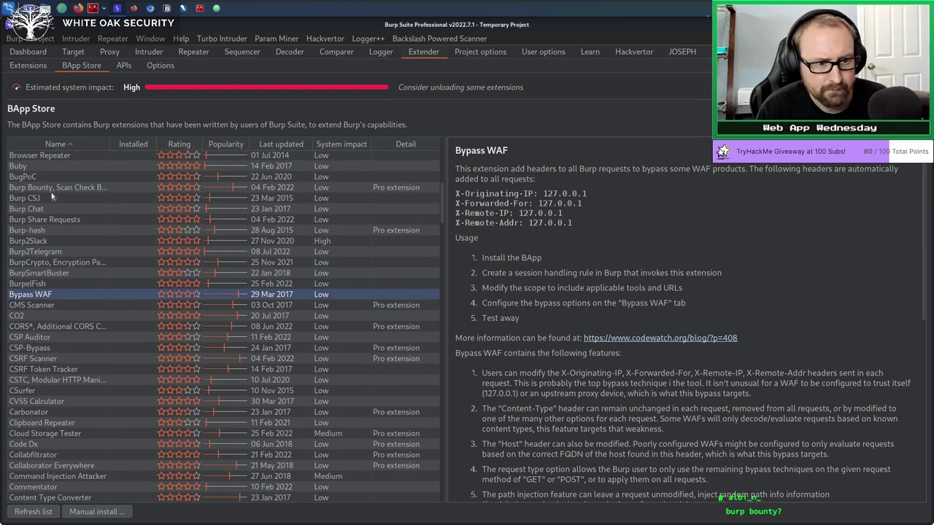
Install the Burp Bounty, Scan Check Builder extension and show the Burp Bounty Free Profile Manager.
{"action": "left_click", "coordinate": [55, 188]}
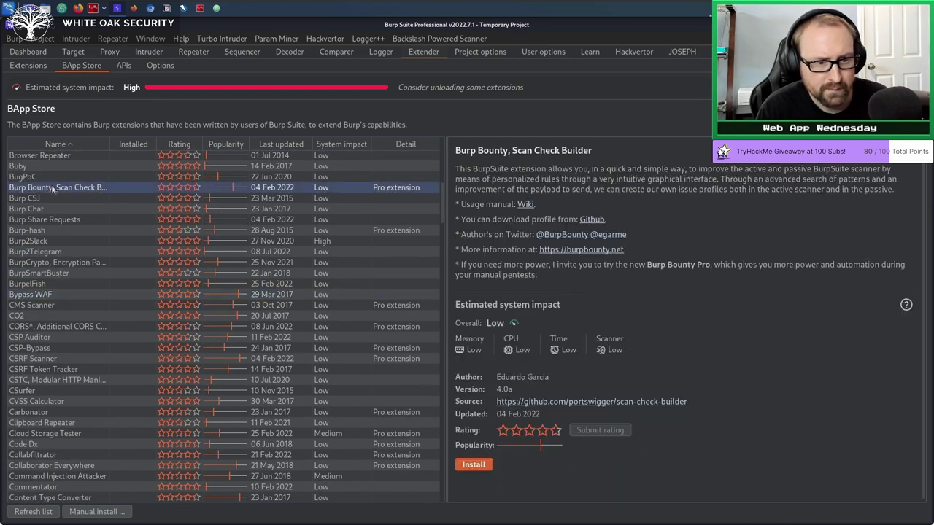
{"action": "left_click", "coordinate": [479, 466]}
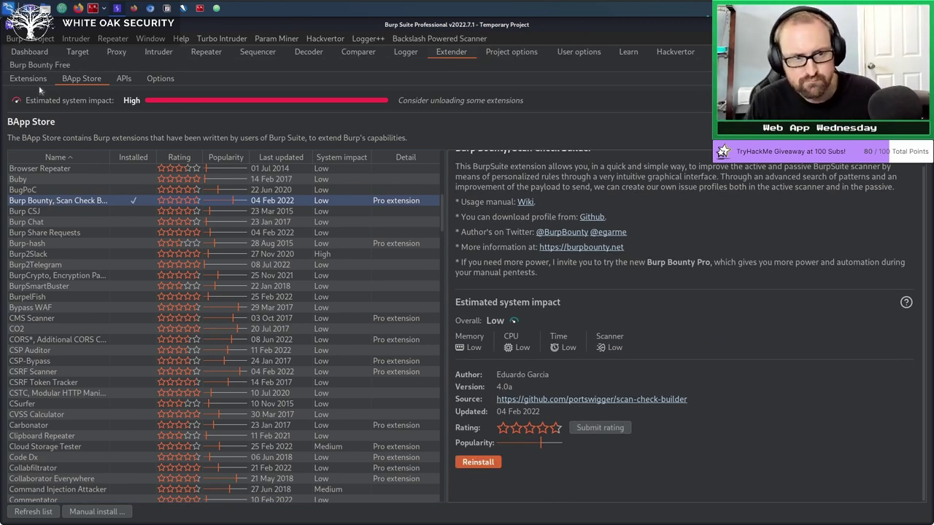
{"action": "left_click", "coordinate": [28, 66]}
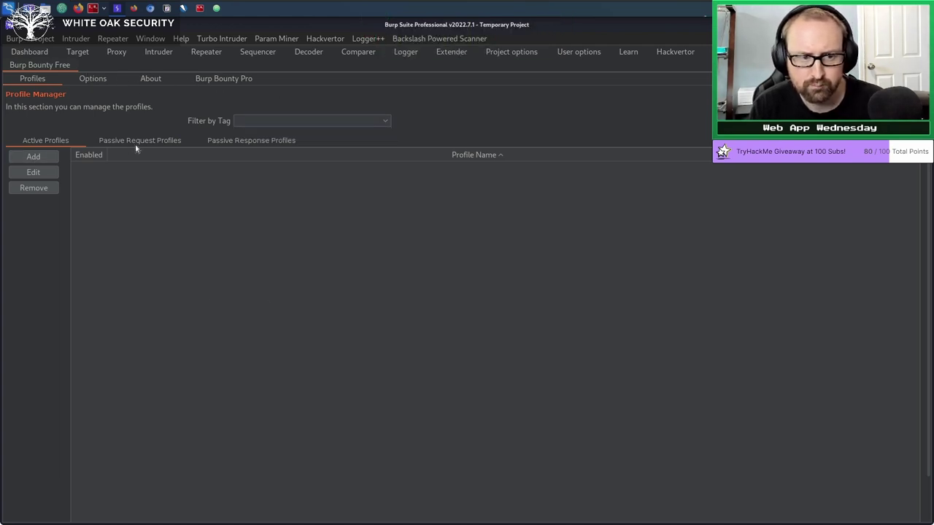
Add a new active profile with payload position Insert and view its Response settings.
{"action": "left_click", "coordinate": [35, 157]}
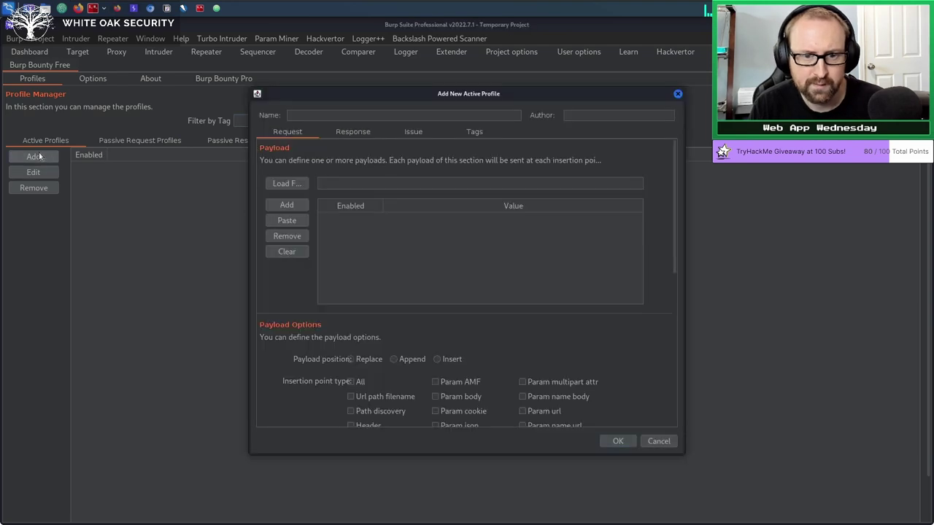
{"action": "left_click_drag", "start_coordinate": [354, 93], "coordinate": [204, 138]}
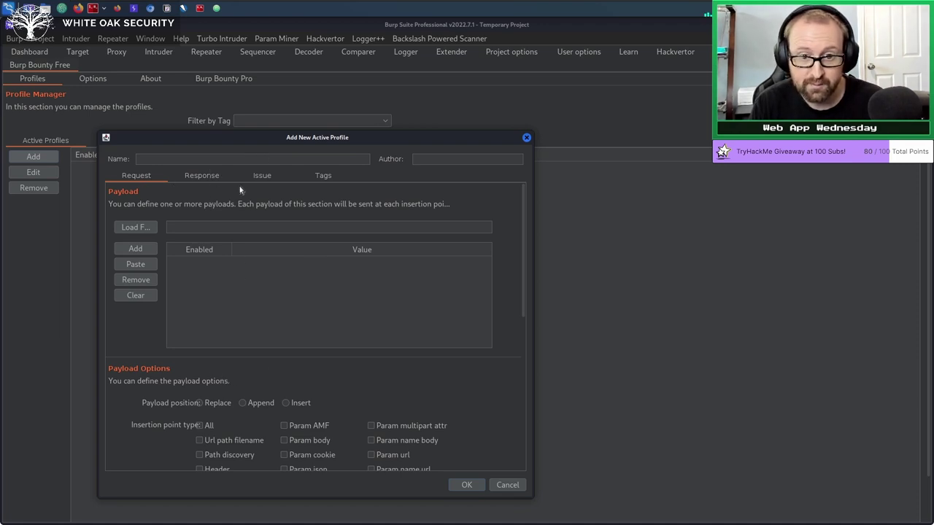
{"action": "scroll", "coordinate": [400, 271], "scroll_direction": "down", "scroll_amount": 3}
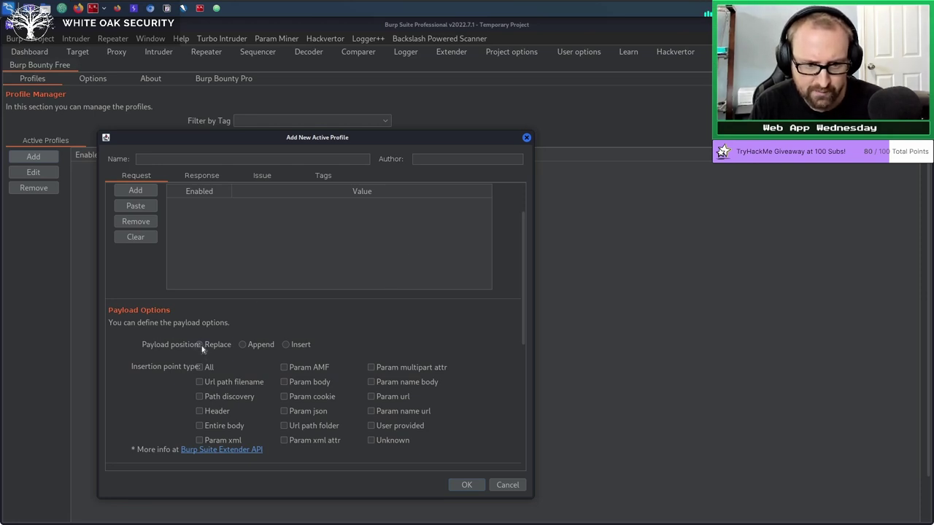
{"action": "left_click", "coordinate": [241, 345]}
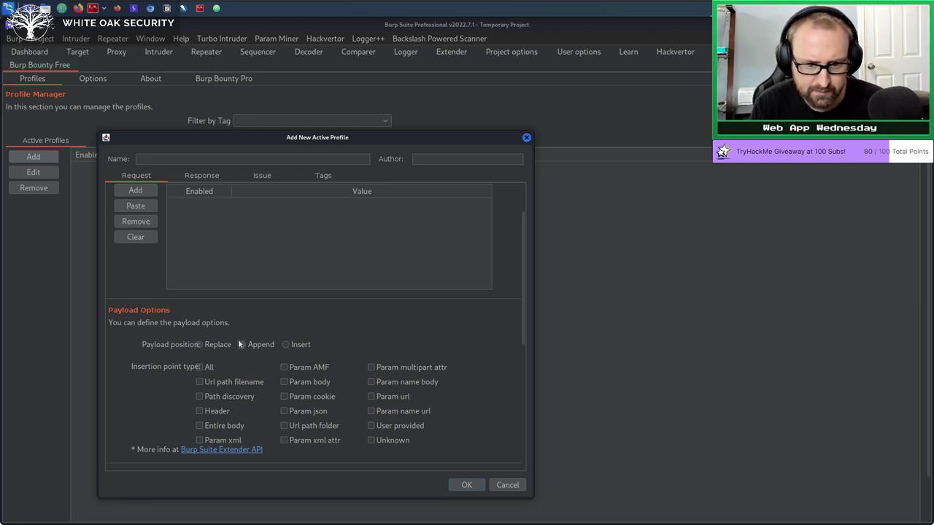
{"action": "left_click", "coordinate": [289, 346]}
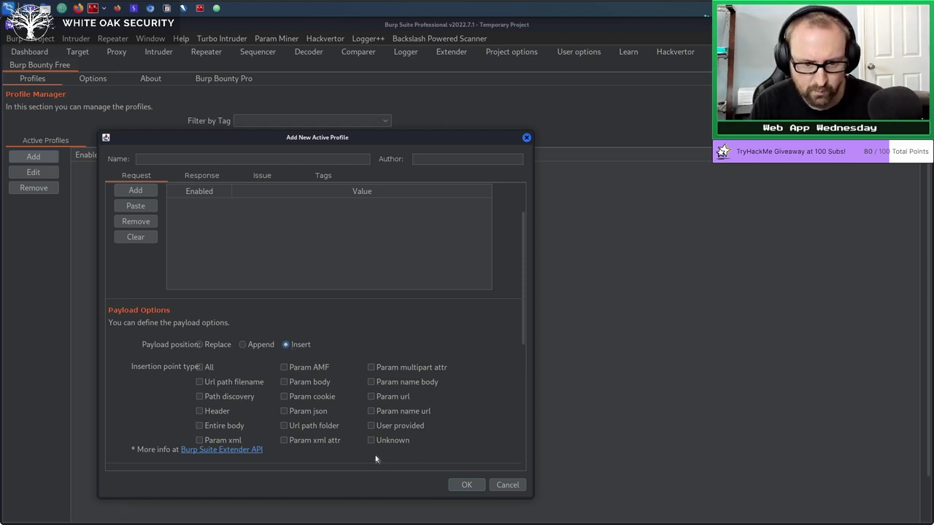
{"action": "scroll", "coordinate": [309, 370], "scroll_direction": "up", "scroll_amount": 5}
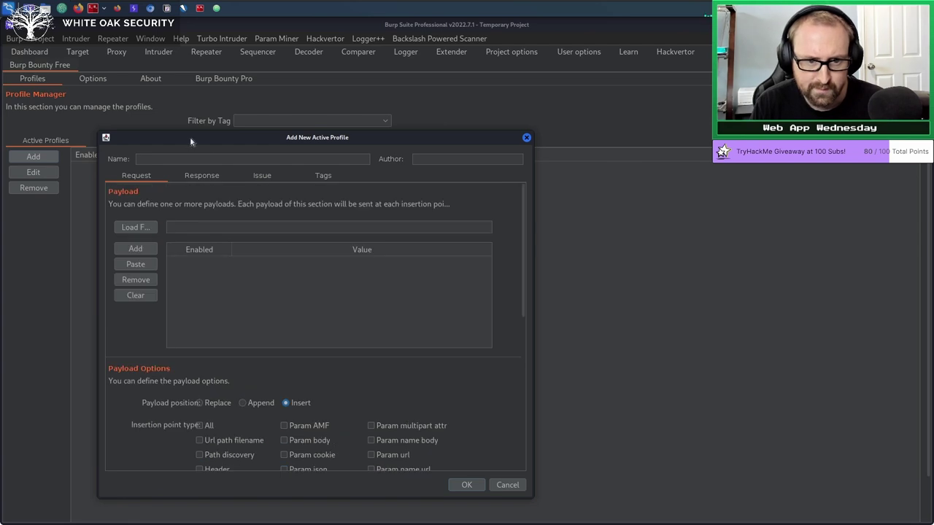
{"action": "left_click", "coordinate": [207, 179]}
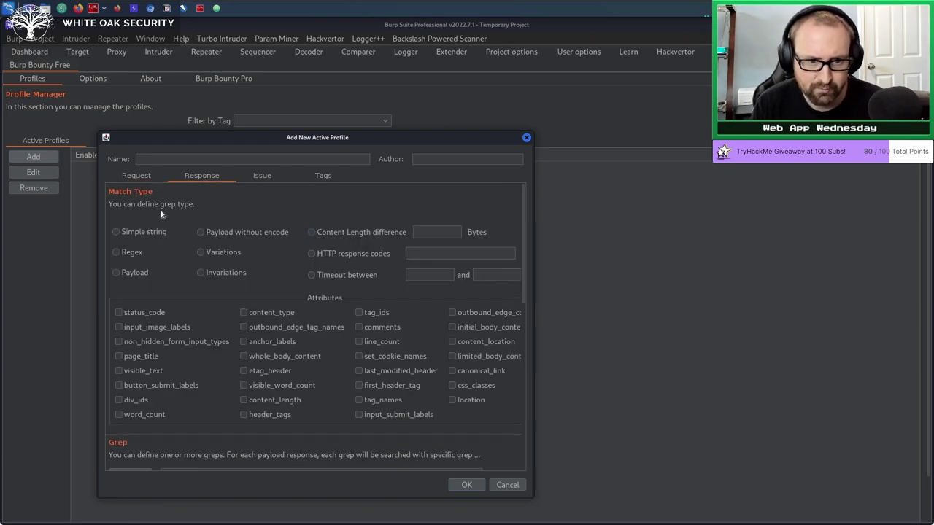
Scroll through the Response settings, then view the profile's Issue properties.
{"action": "scroll", "coordinate": [194, 322], "scroll_direction": "down", "scroll_amount": 3}
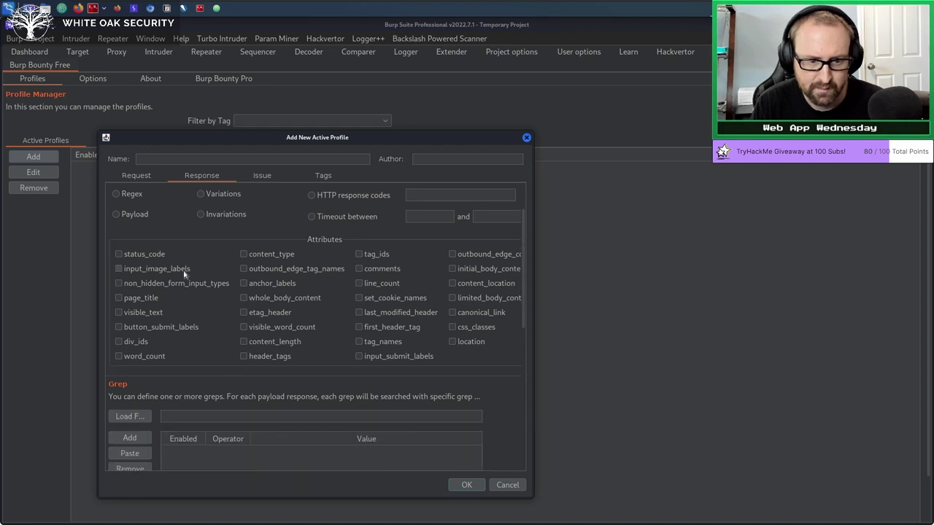
{"action": "scroll", "coordinate": [186, 276], "scroll_direction": "up", "scroll_amount": 3}
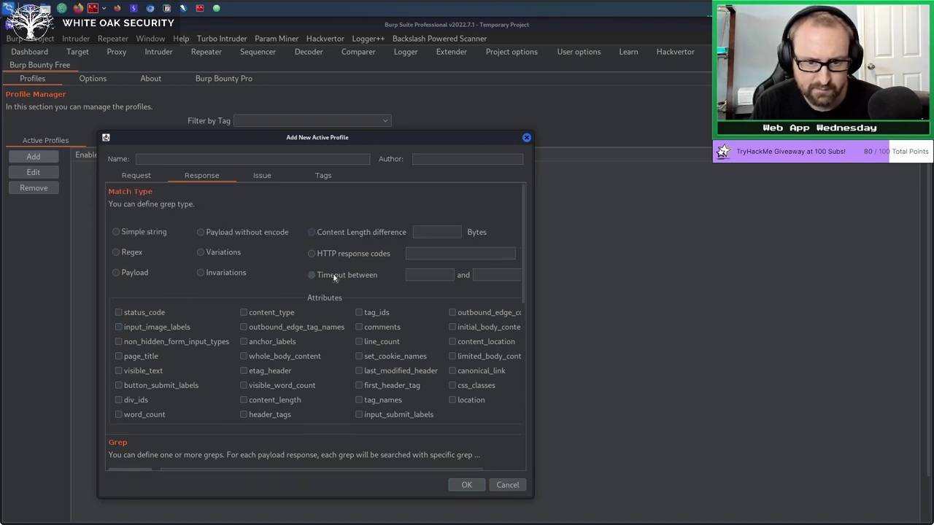
{"action": "scroll", "coordinate": [332, 352], "scroll_direction": "down", "scroll_amount": 3}
{"action": "scroll", "coordinate": [277, 323], "scroll_direction": "down", "scroll_amount": 1}
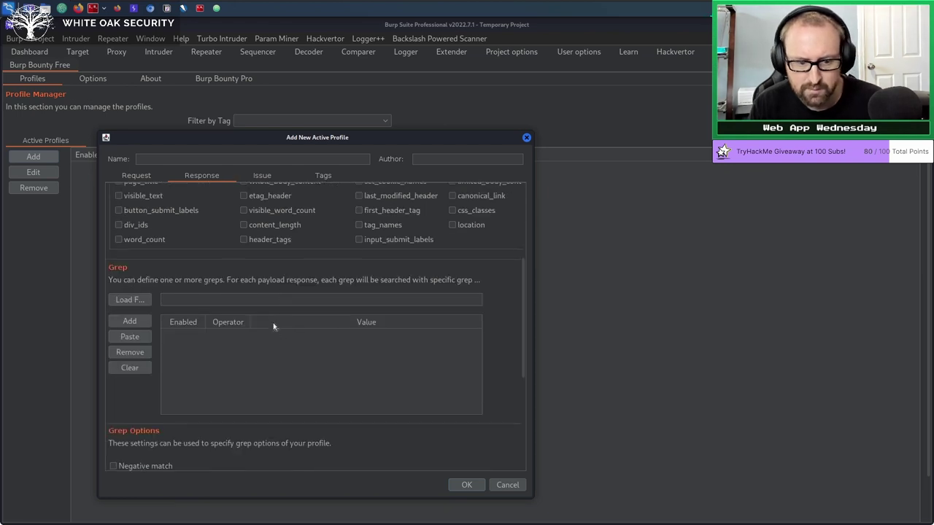
{"action": "scroll", "coordinate": [226, 299], "scroll_direction": "down", "scroll_amount": 1}
{"action": "scroll", "coordinate": [248, 372], "scroll_direction": "down", "scroll_amount": 4}
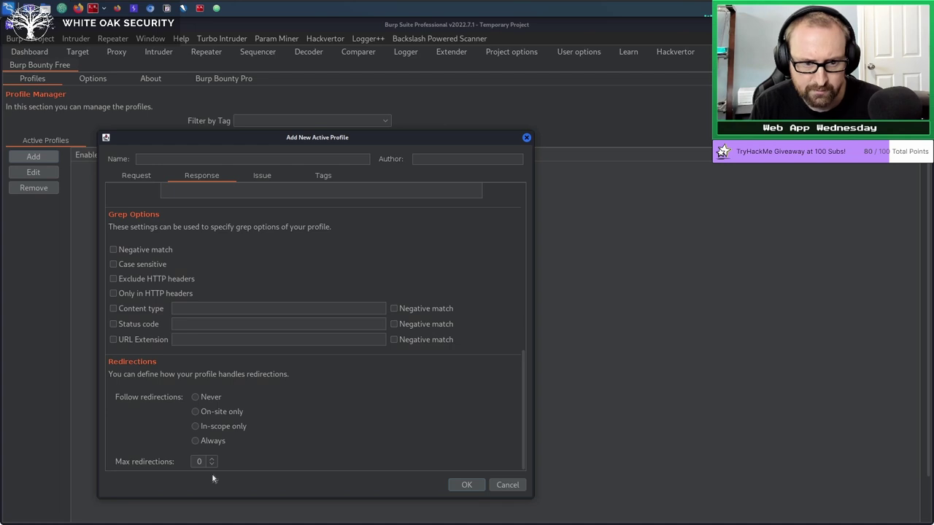
{"action": "left_click", "coordinate": [252, 178]}
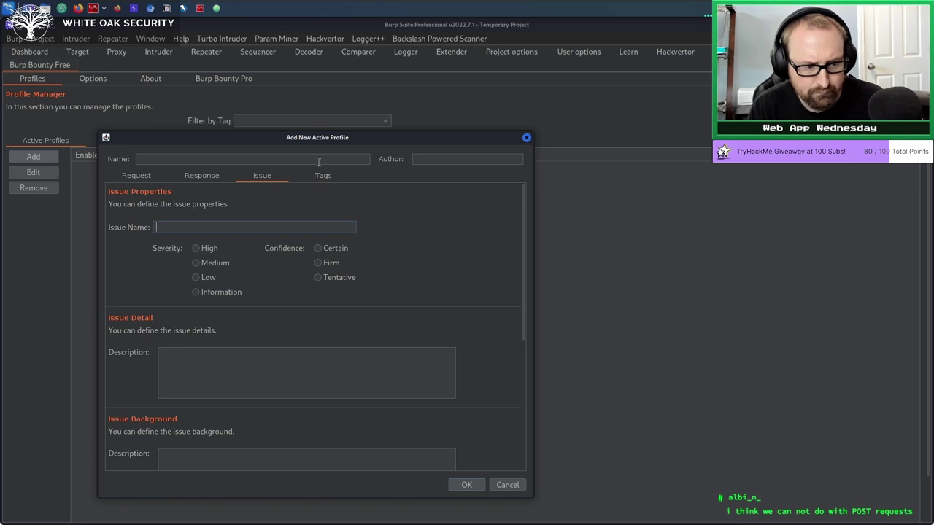
Check the payload and Request options, then close the dialog without saving.
{"action": "left_click", "coordinate": [137, 182]}
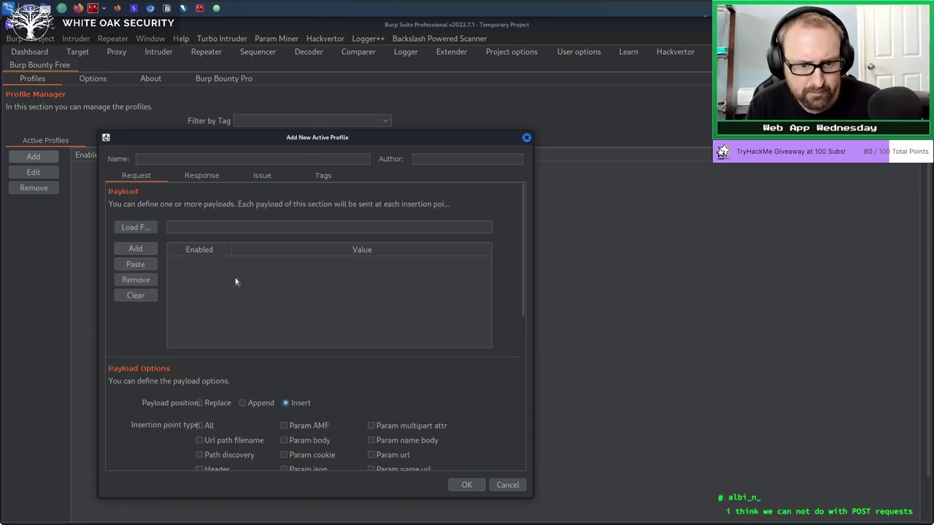
{"action": "scroll", "coordinate": [272, 413], "scroll_direction": "down", "scroll_amount": 4}
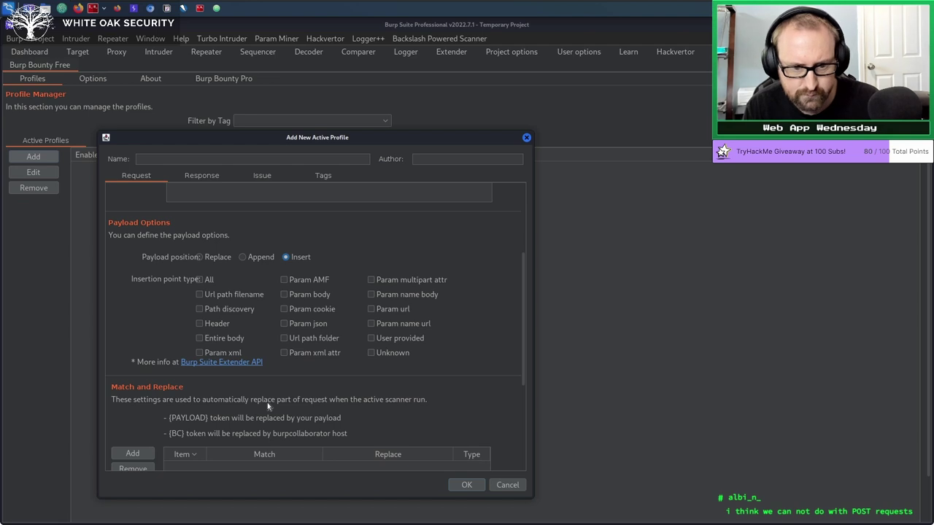
{"action": "scroll", "coordinate": [286, 336], "scroll_direction": "up", "scroll_amount": 4}
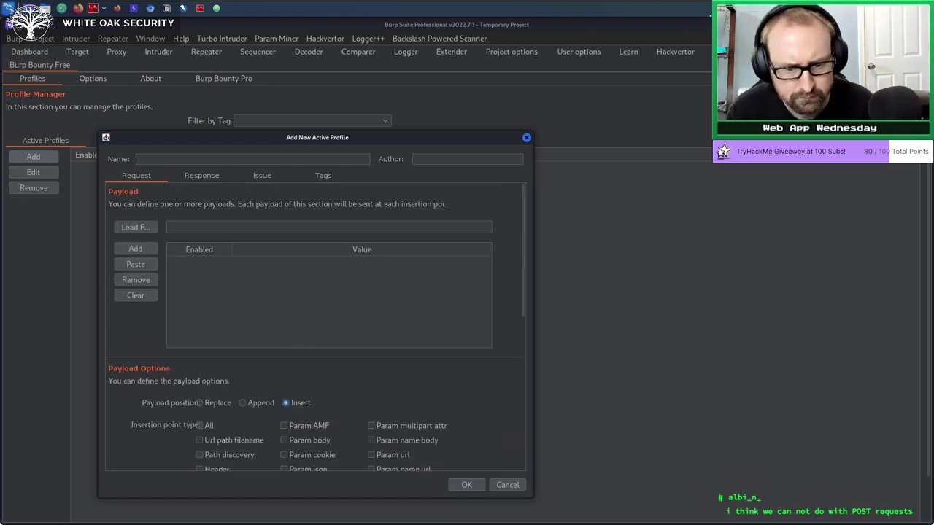
{"action": "scroll", "coordinate": [379, 394], "scroll_direction": "down", "scroll_amount": 3}
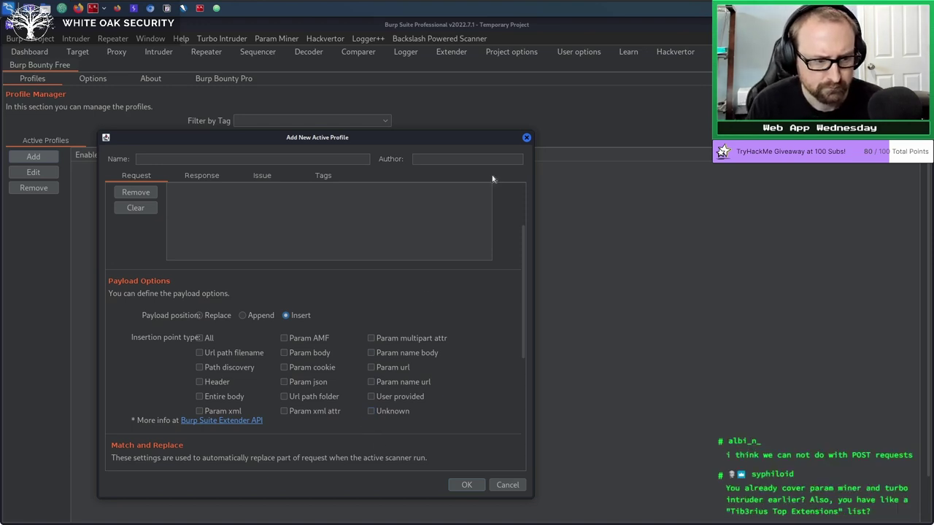
{"action": "left_click", "coordinate": [527, 138]}
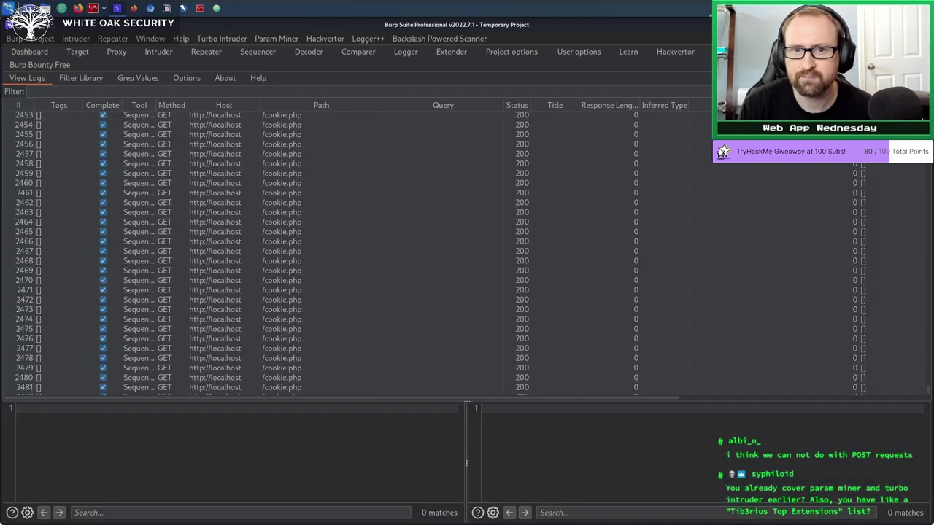
Inspect request 2466 in Logger++, then switch to Burp's built-in Logger history.
{"action": "left_click", "coordinate": [327, 241]}
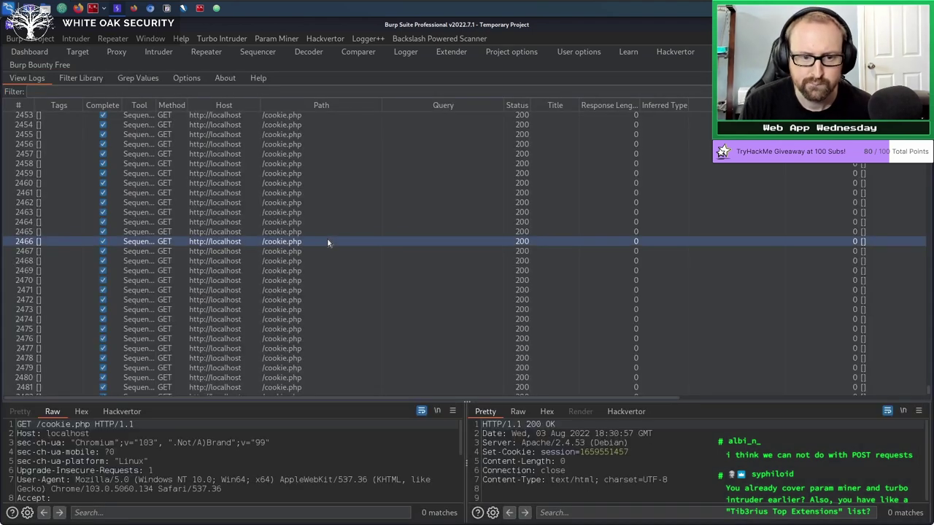
{"action": "scroll", "coordinate": [327, 241], "scroll_direction": "down", "scroll_amount": 1}
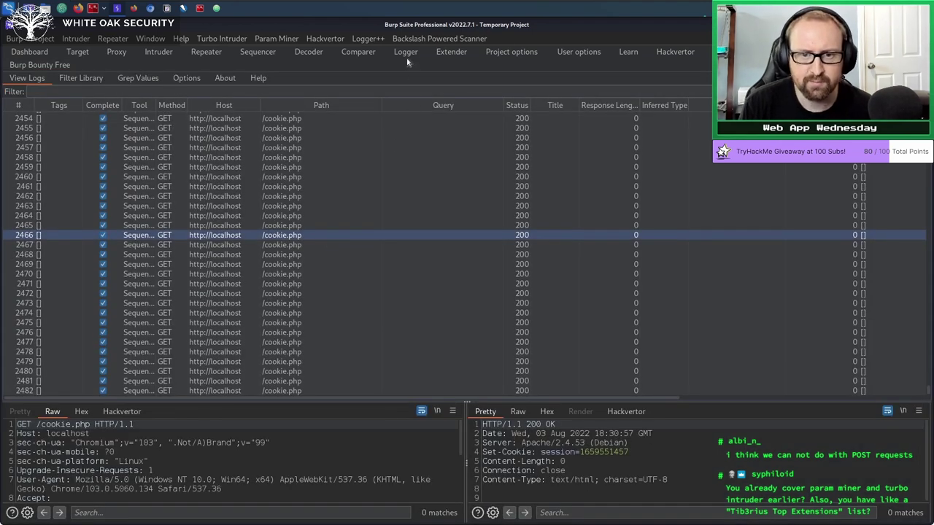
{"action": "left_click", "coordinate": [403, 54]}
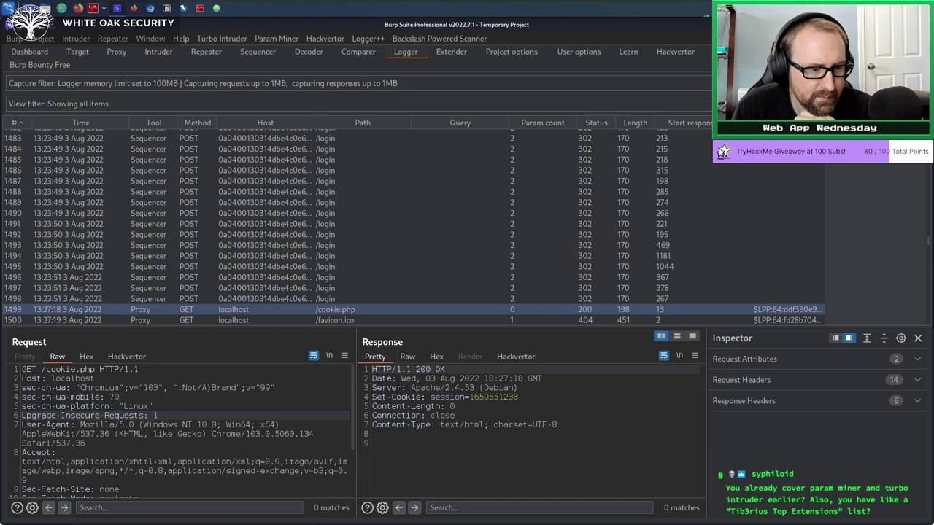
Open the streamer's YouTube channel page in a new Firefox tab.
{"action": "left_click", "coordinate": [135, 9]}
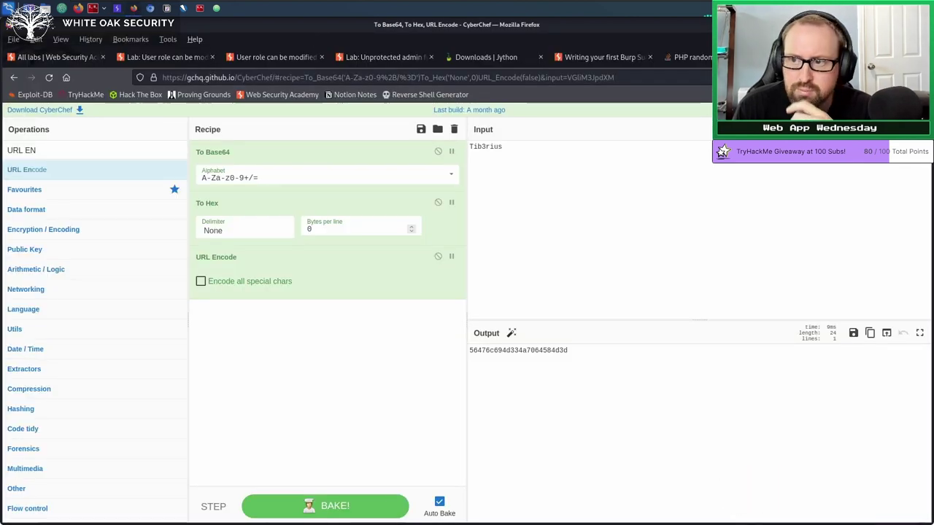
{"action": "key", "text": "ctrl+t"}
{"action": "type", "text": "youtube.com/"}
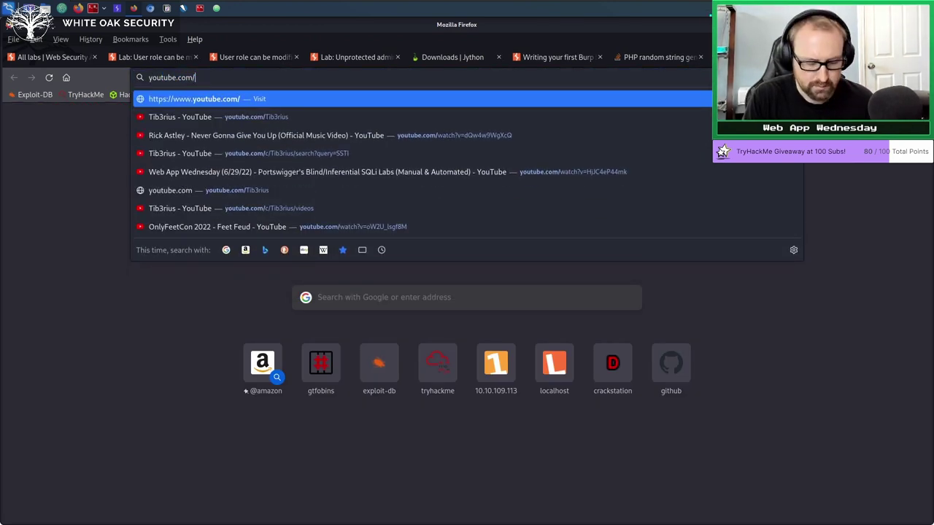
{"action": "type", "text": "Tib3rius"}
{"action": "key", "text": "Return"}
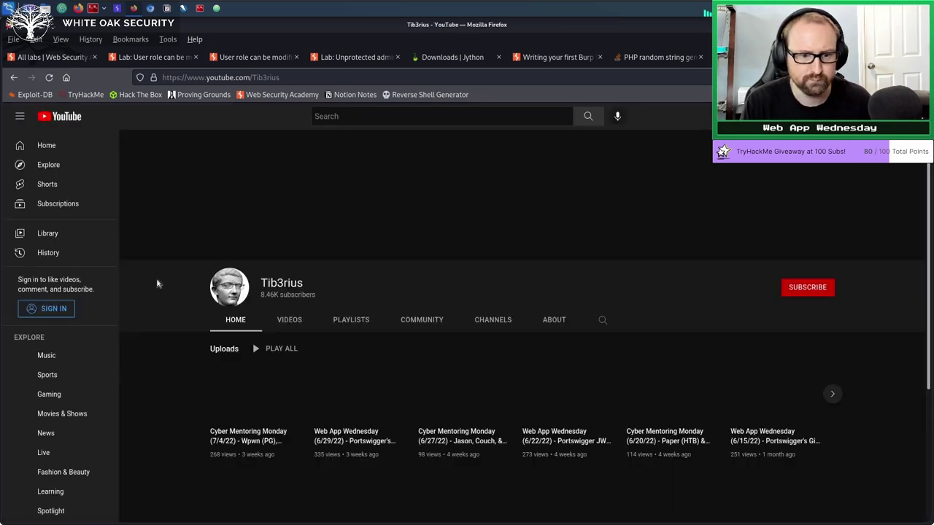
From the channel's videos, open the 6/29/22 Web App Wednesday SQLi Labs video.
{"action": "scroll", "coordinate": [204, 382], "scroll_direction": "down", "scroll_amount": 2}
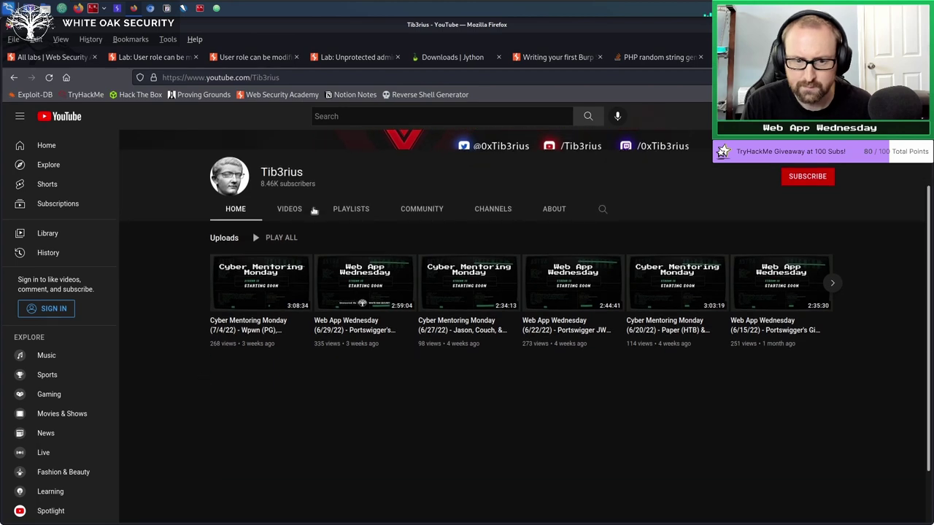
{"action": "left_click", "coordinate": [299, 209]}
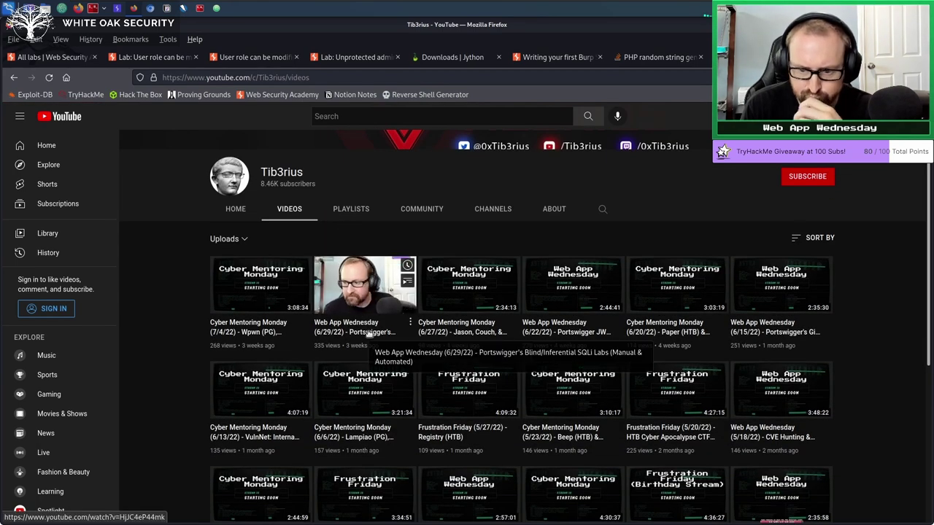
{"action": "left_click", "coordinate": [394, 298]}
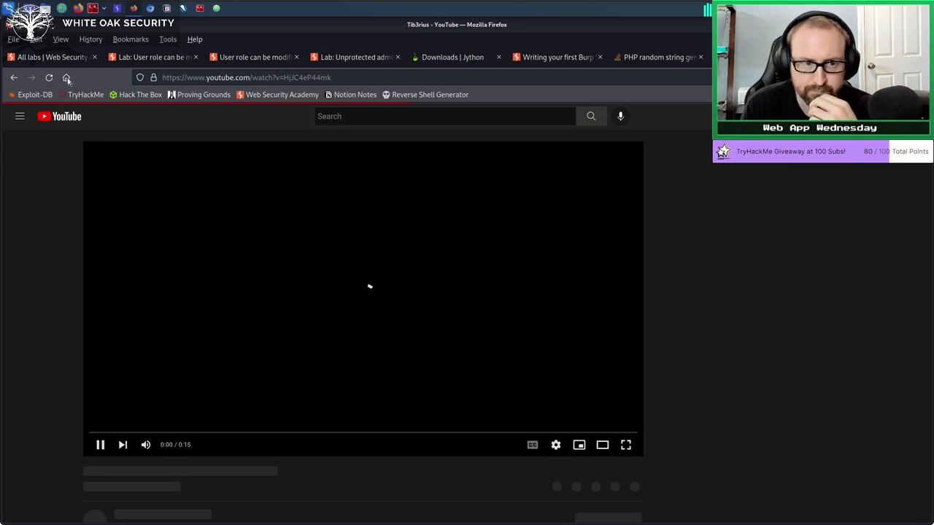
{"action": "left_click", "coordinate": [310, 77]}
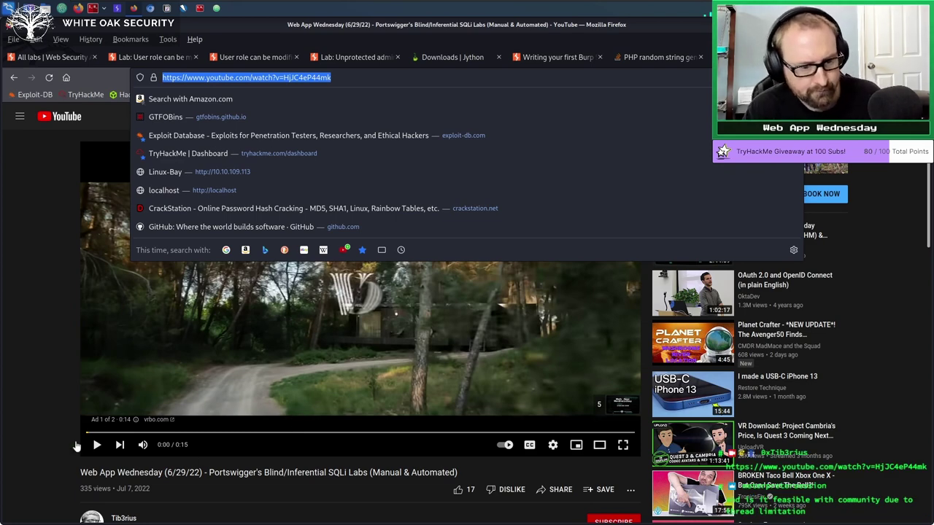
Close the YouTube tab and bring Burp Suite back, showing the localhost GET /cookie.php request in Logger.
{"action": "left_click", "coordinate": [46, 468]}
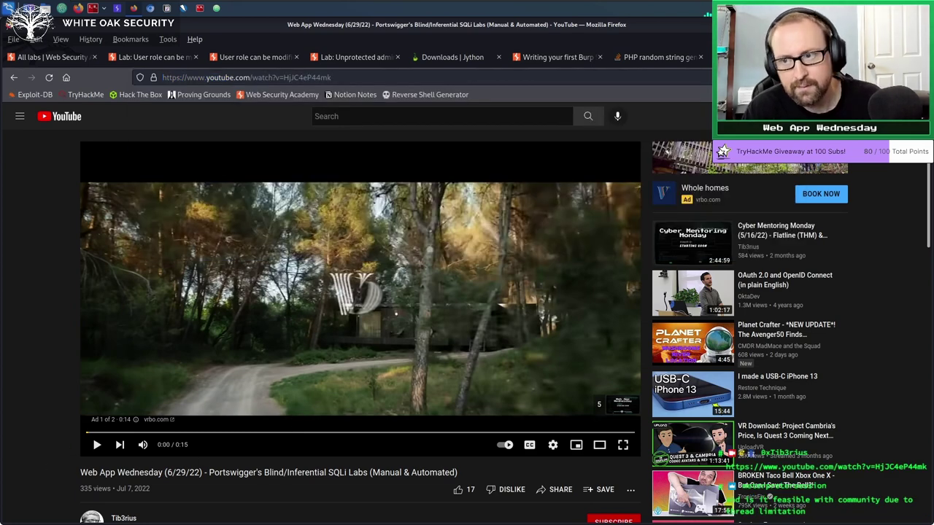
{"action": "key", "text": "ctrl+w"}
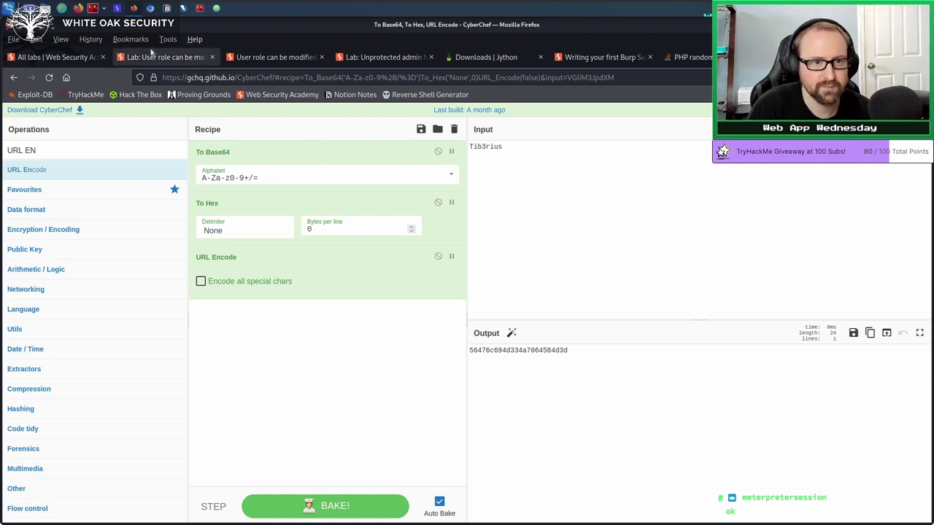
{"action": "left_click", "coordinate": [119, 8]}
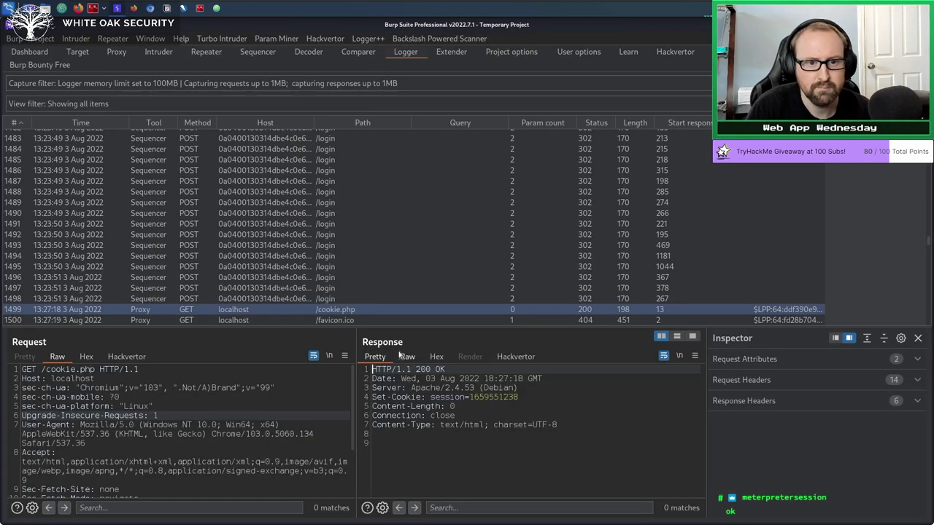
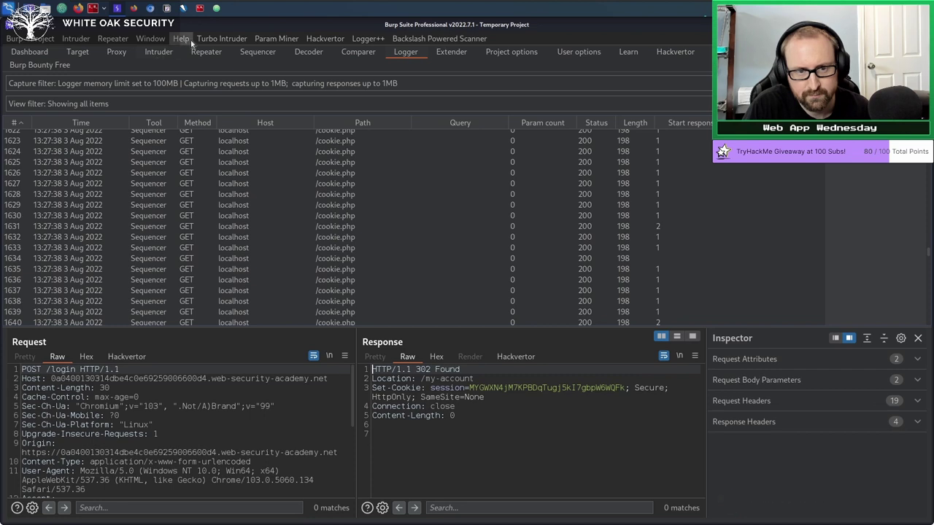
Open the BApp Store extension list under Extender.
{"action": "left_click", "coordinate": [75, 52]}
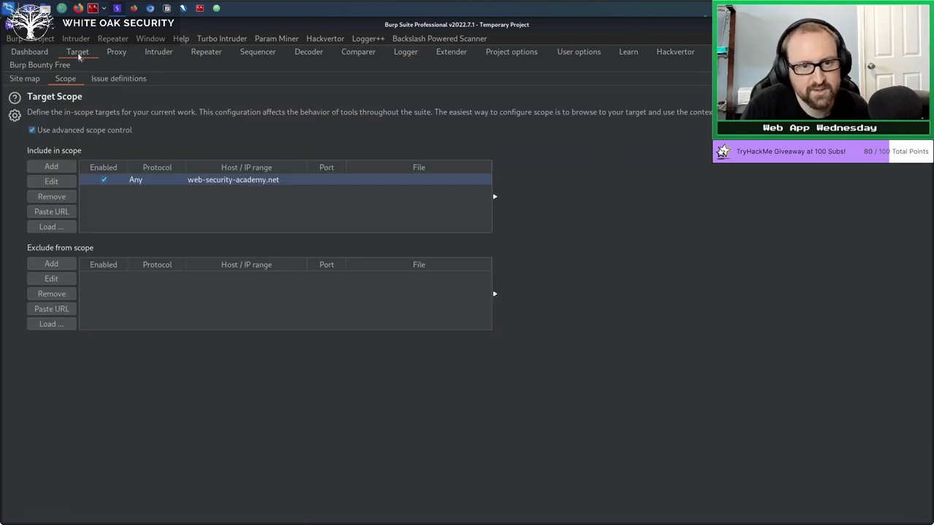
{"action": "left_click", "coordinate": [463, 55]}
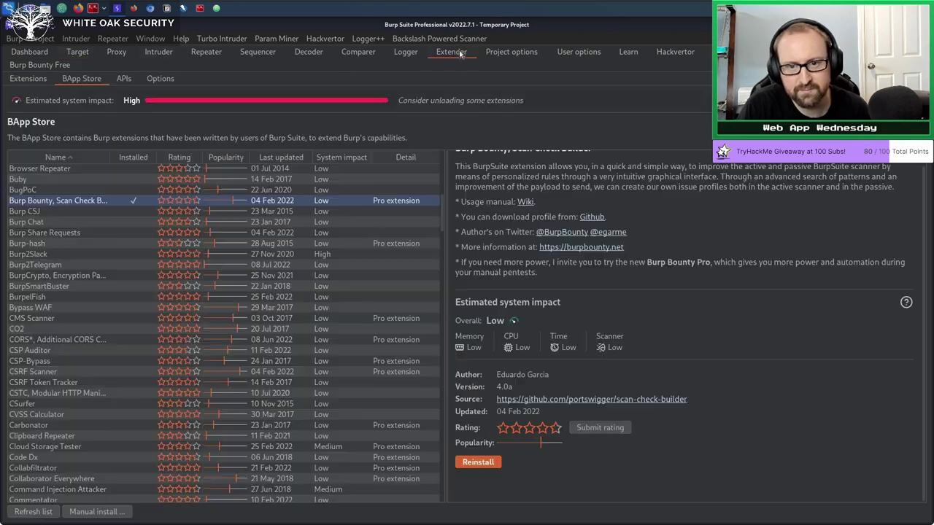
{"action": "scroll", "coordinate": [284, 256], "scroll_direction": "up", "scroll_amount": 15}
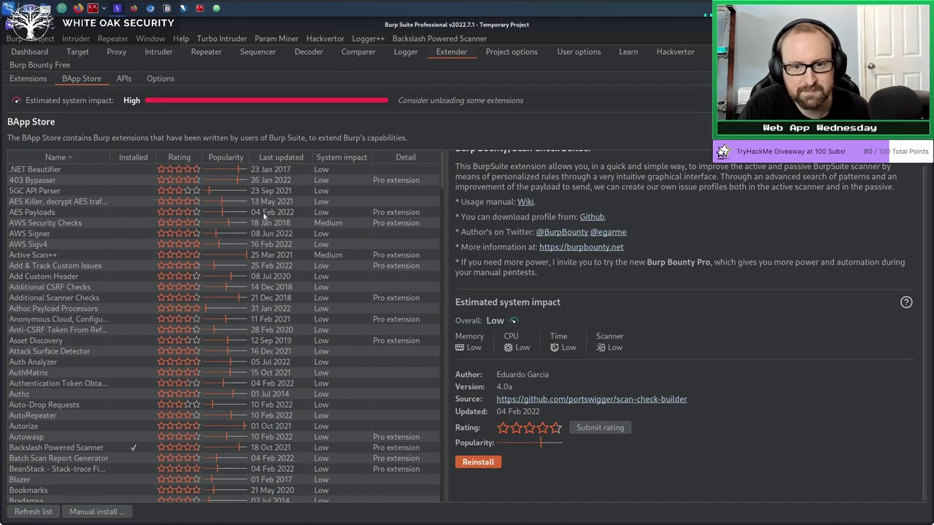
Sort the extensions by Popularity, most popular first, and select Active Scan++ for its details.
{"action": "left_click", "coordinate": [213, 158]}
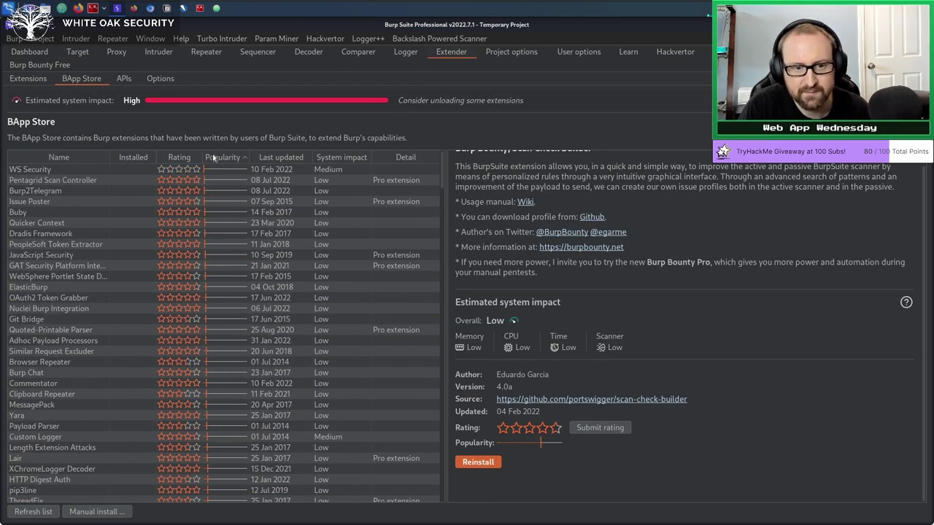
{"action": "left_click", "coordinate": [213, 157]}
{"action": "left_click", "coordinate": [227, 162]}
{"action": "left_click", "coordinate": [226, 163]}
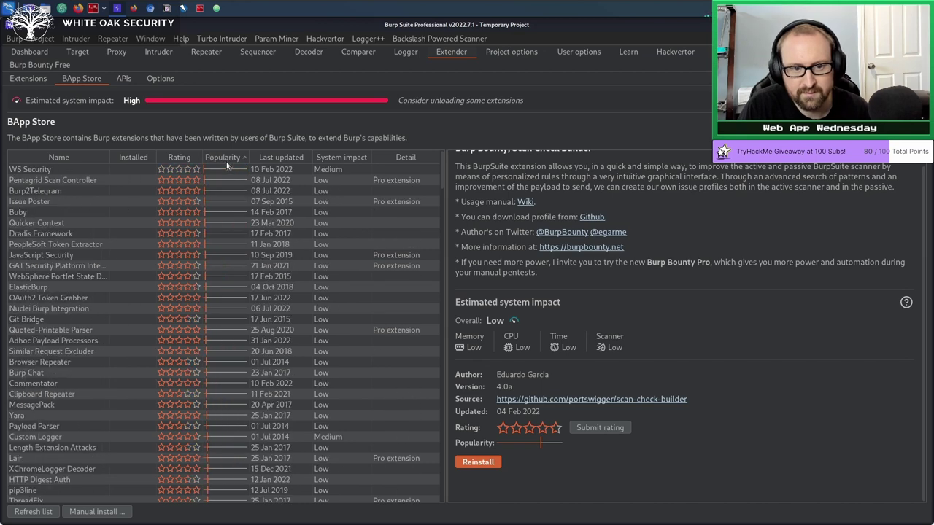
{"action": "left_click", "coordinate": [226, 158]}
{"action": "left_click", "coordinate": [229, 171]}
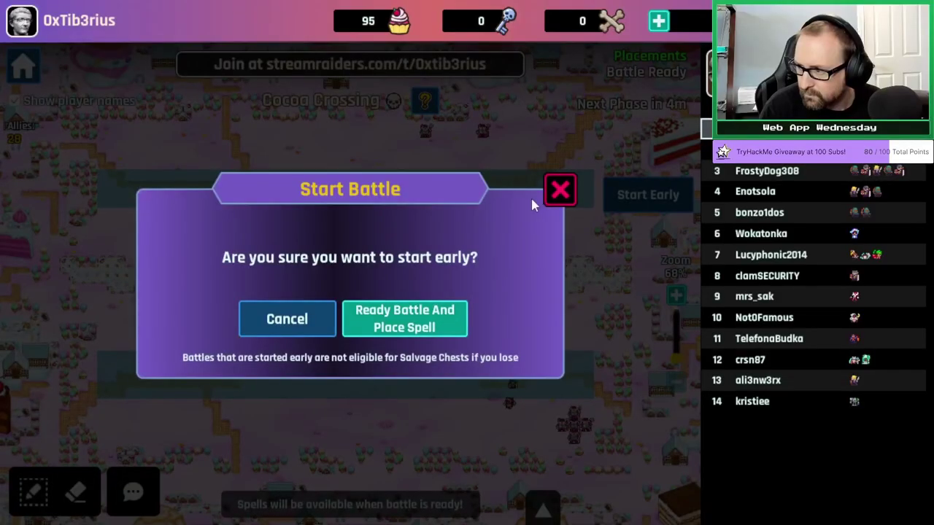
Start the Cocoa Crossing battle early, readying the battle and placing a spell.
{"action": "left_click", "coordinate": [552, 197]}
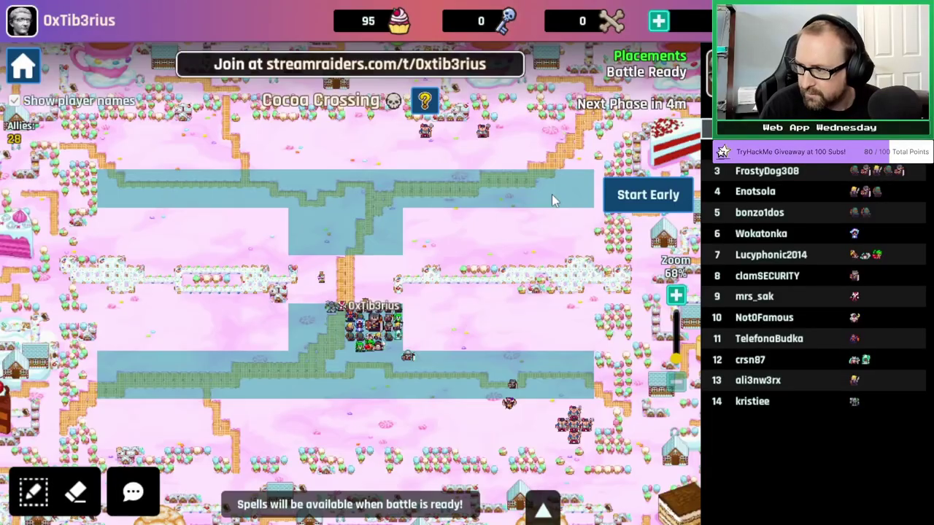
{"action": "left_click", "coordinate": [645, 195]}
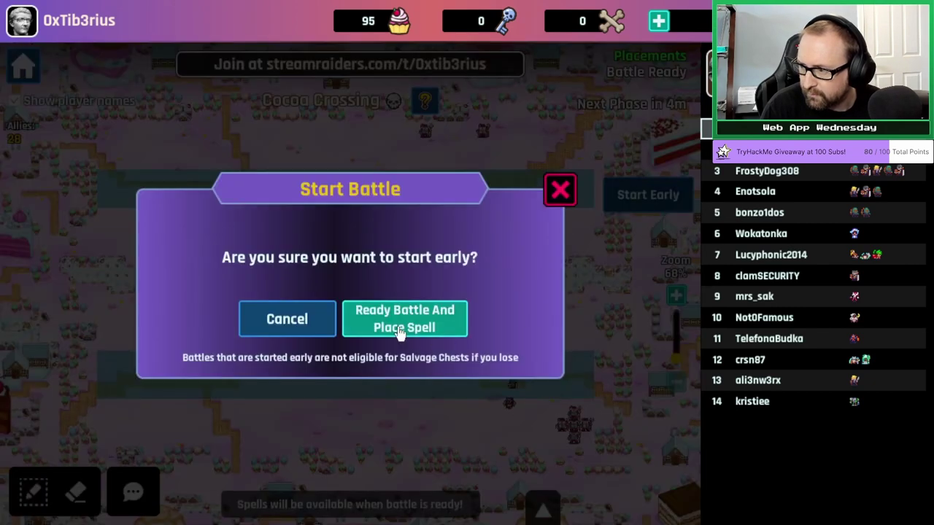
{"action": "left_click", "coordinate": [400, 326]}
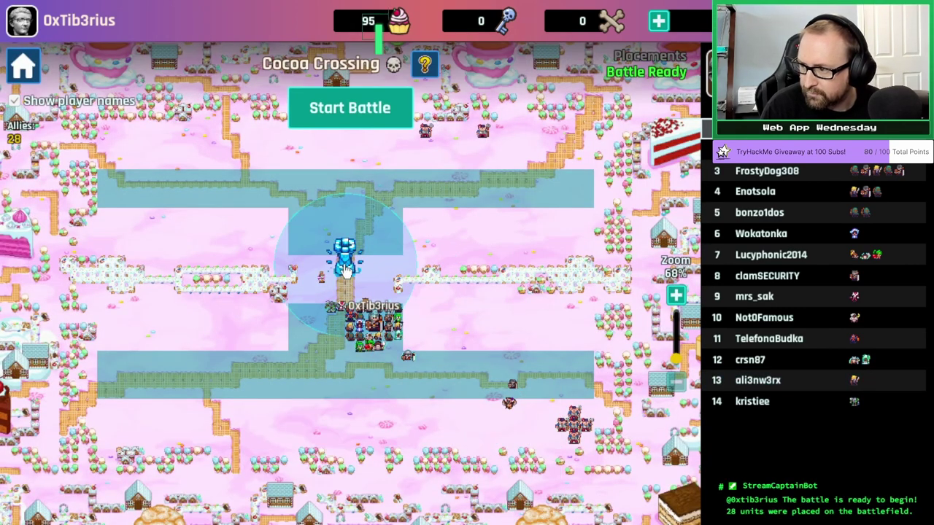
{"action": "left_click", "coordinate": [364, 109]}
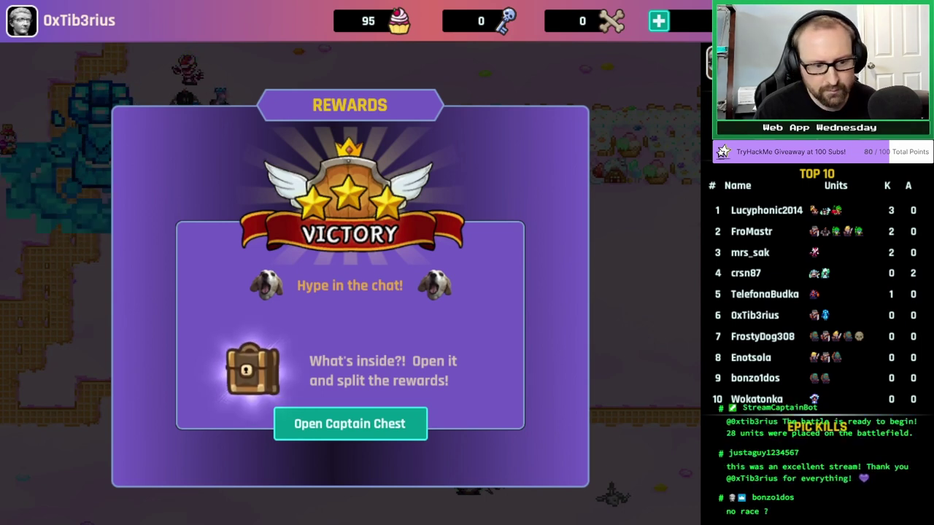
Open the captain chest, grant the rewards to winners, and return to the map.
{"action": "left_click", "coordinate": [376, 429]}
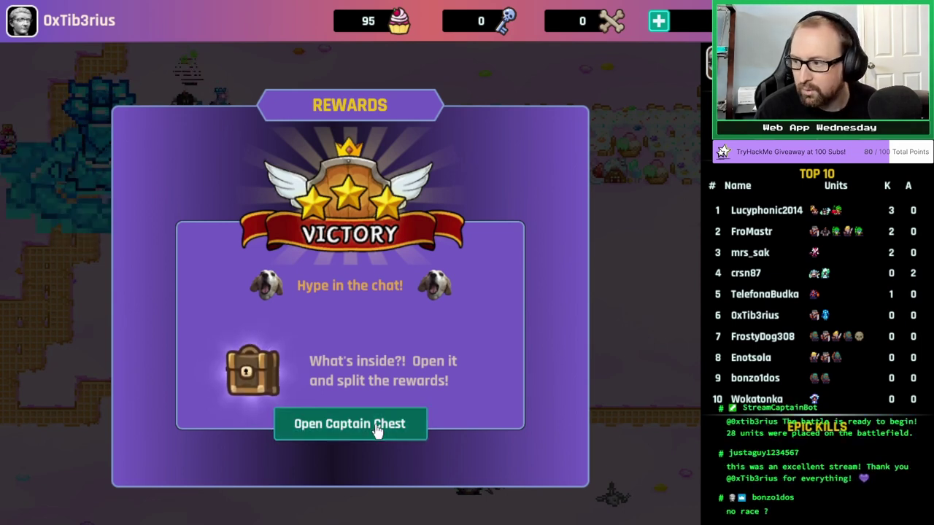
{"action": "left_click", "coordinate": [441, 450]}
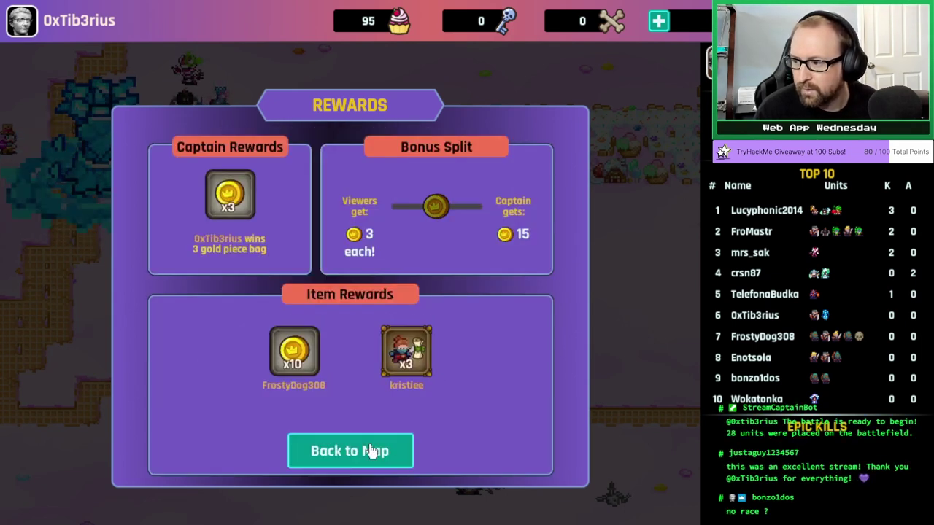
{"action": "left_click", "coordinate": [429, 451]}
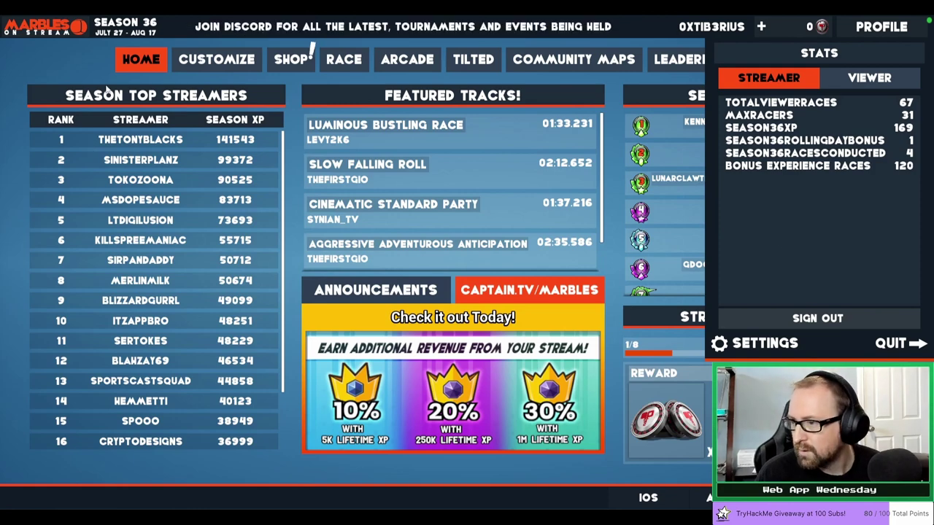
Close the profile panel, pick Haunted Hills via Random, start the race, and join it.
{"action": "left_click", "coordinate": [142, 63]}
{"action": "left_click", "coordinate": [344, 59]}
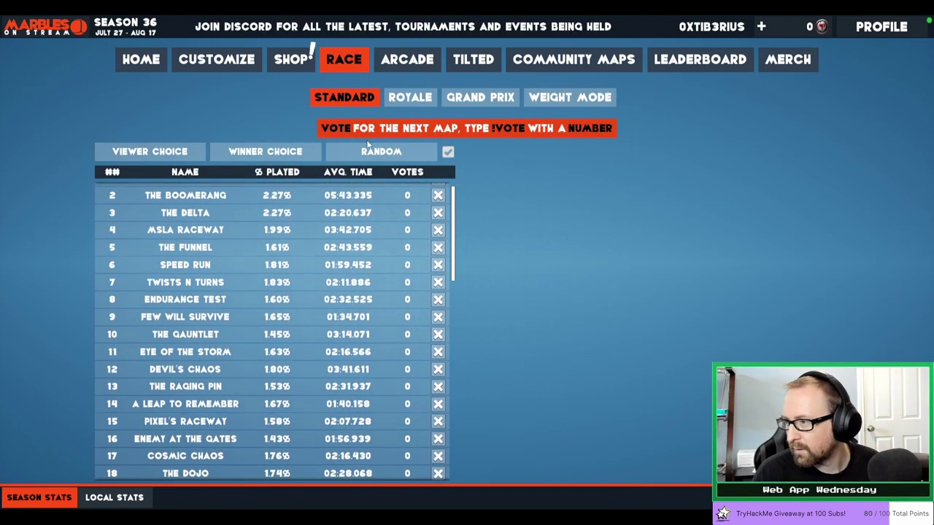
{"action": "left_click", "coordinate": [365, 154]}
{"action": "left_click", "coordinate": [365, 154]}
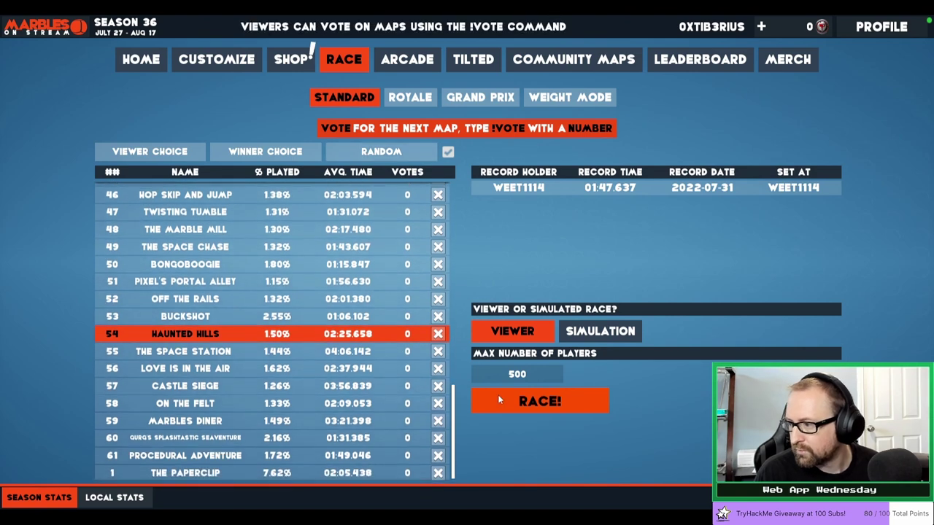
{"action": "left_click", "coordinate": [501, 401]}
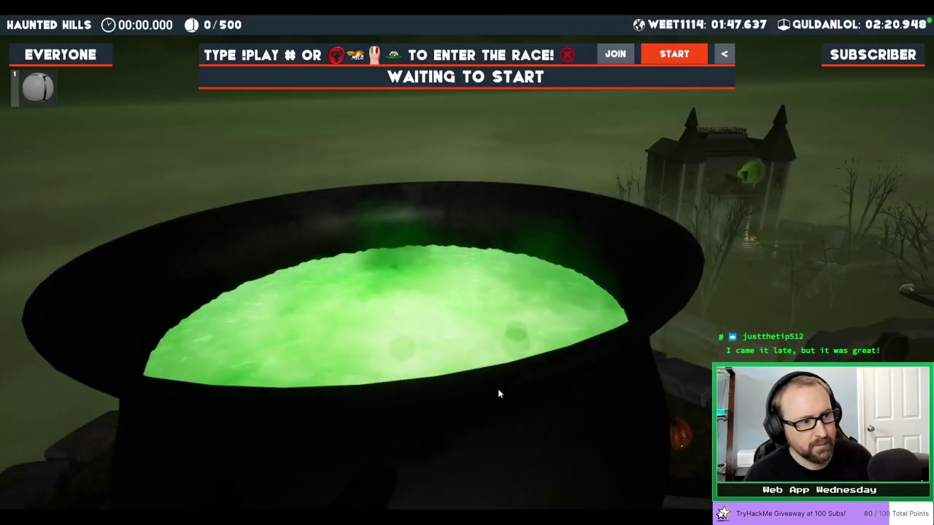
{"action": "left_click", "coordinate": [615, 54]}
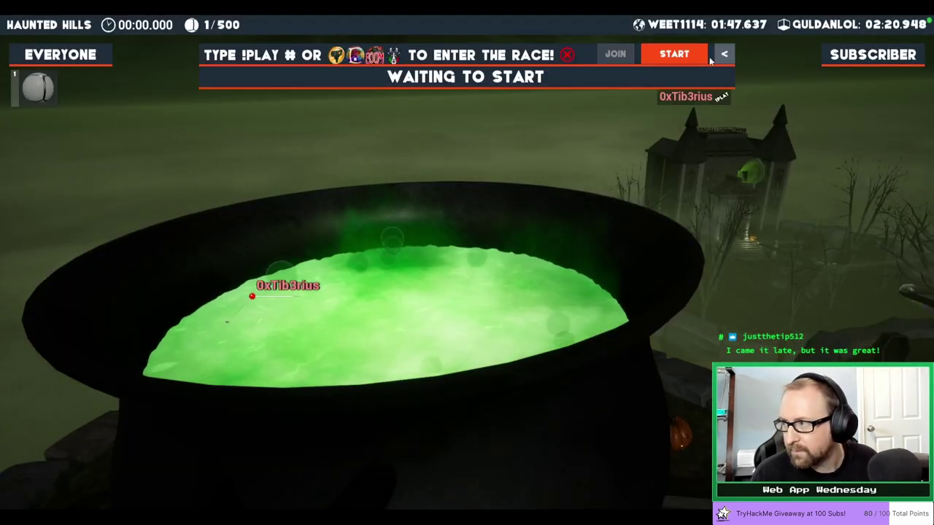